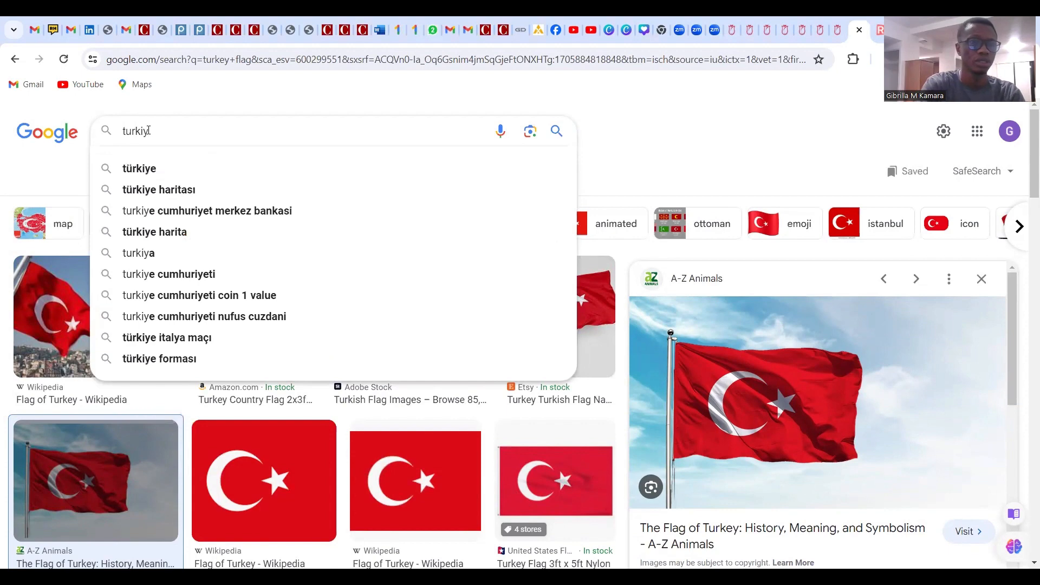
Search Google for 'turkiye burslari scholarship' and switch to the web results
text(e)
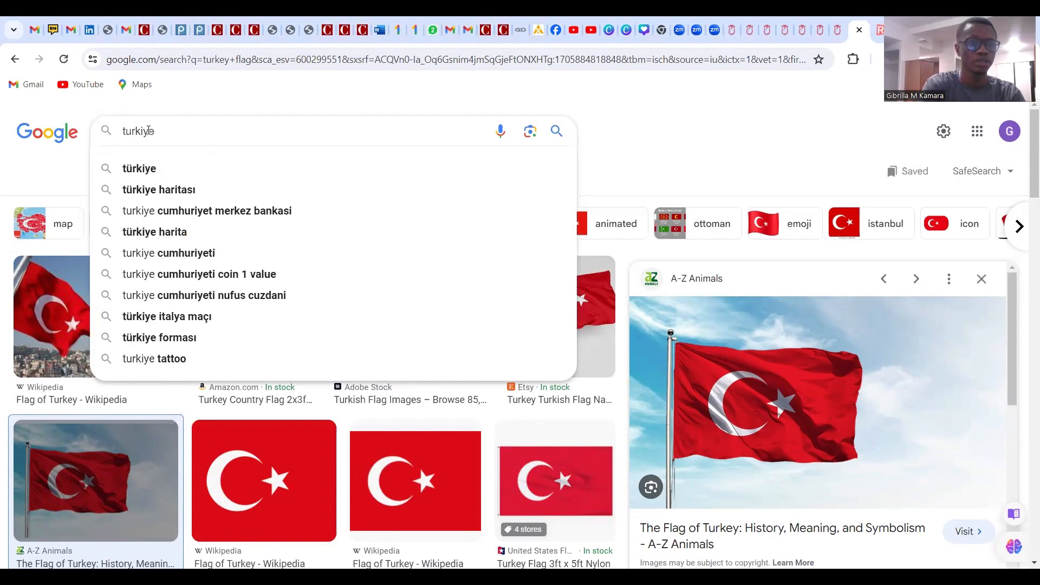
text( bur)
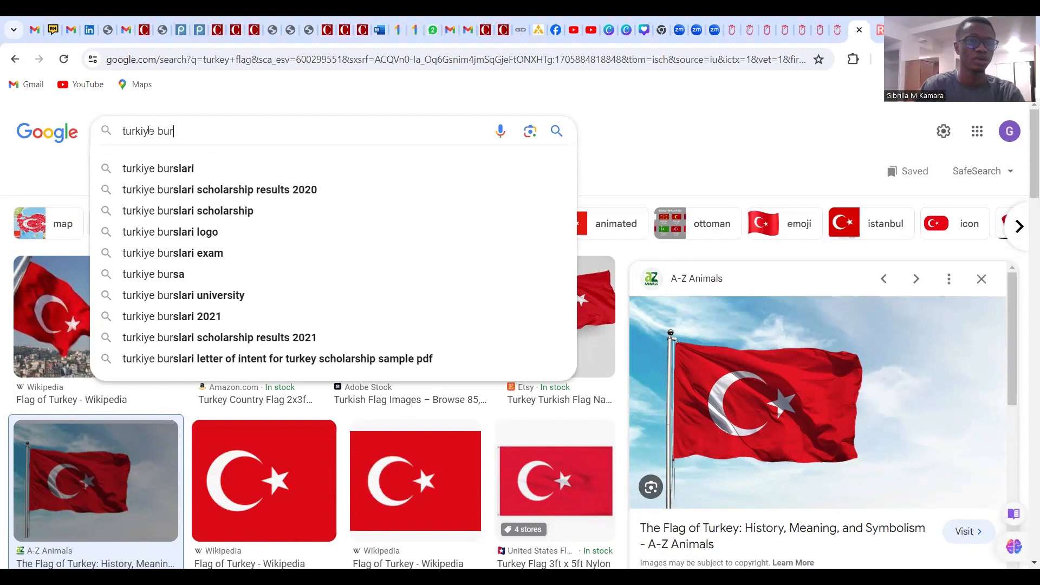
click(206, 211)
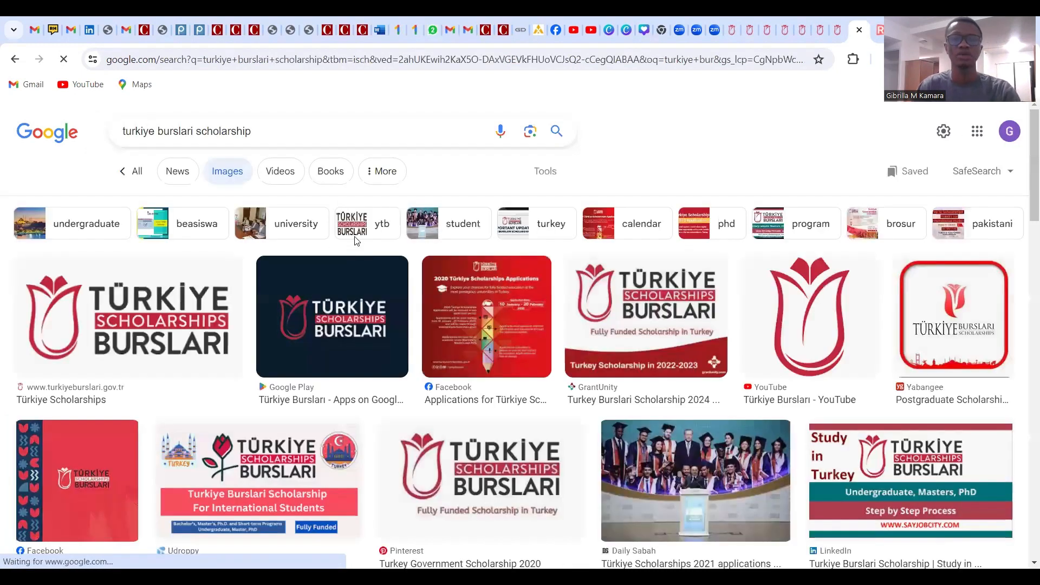
click(134, 171)
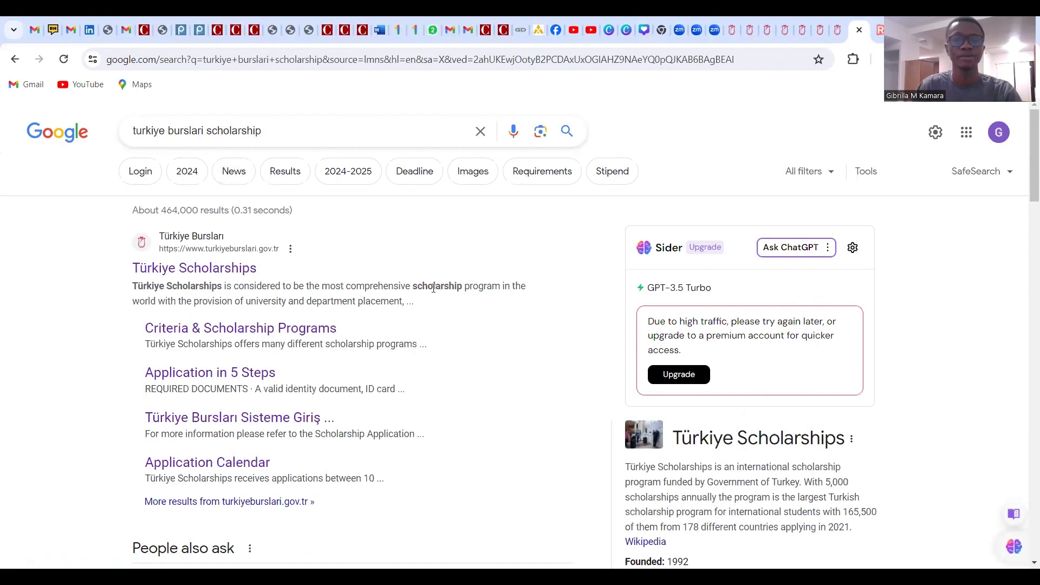
Open the official Türkiye Scholarships site and go to its APPLICATION/LOGIN portal
click(228, 275)
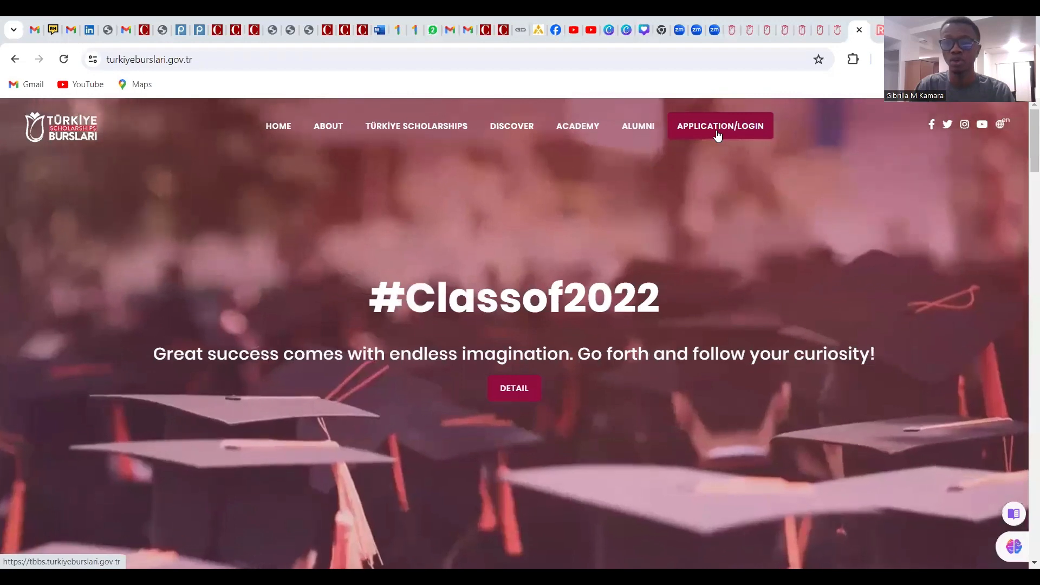
click(718, 136)
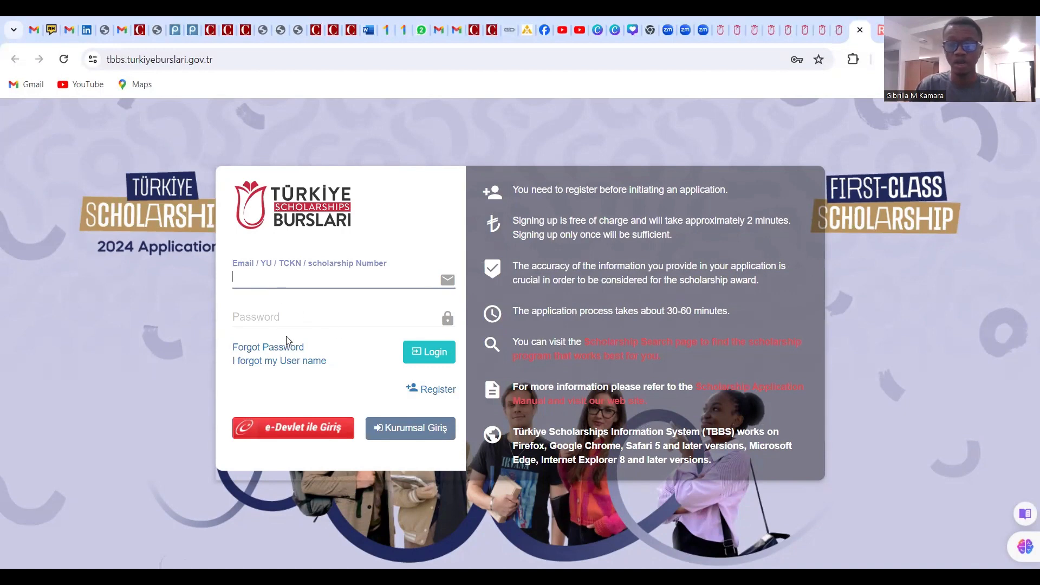
Open the Register form and autofill the applicant's first, middle and last names
click(436, 391)
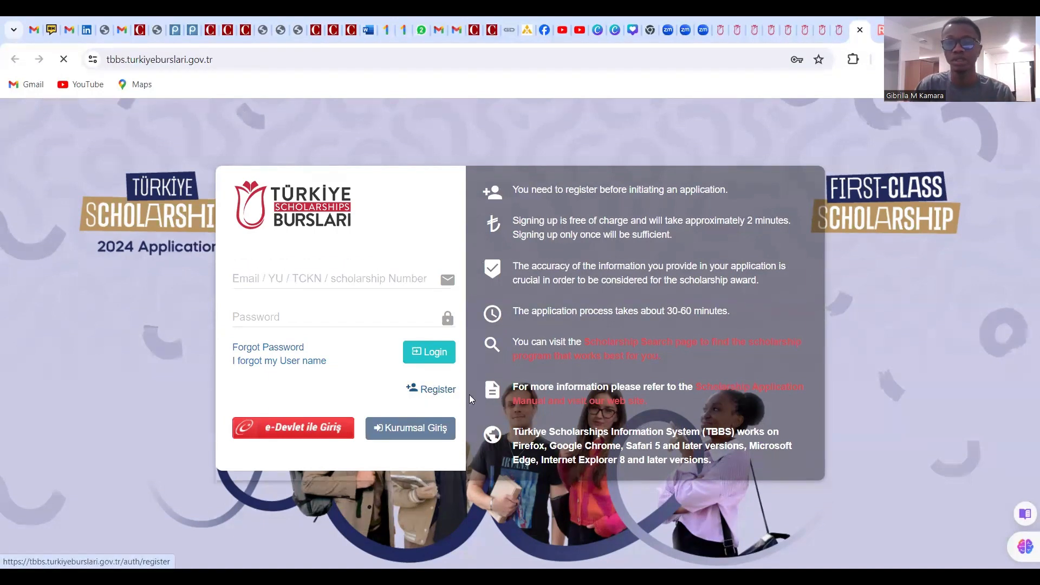
scroll(543, 293, down, 3)
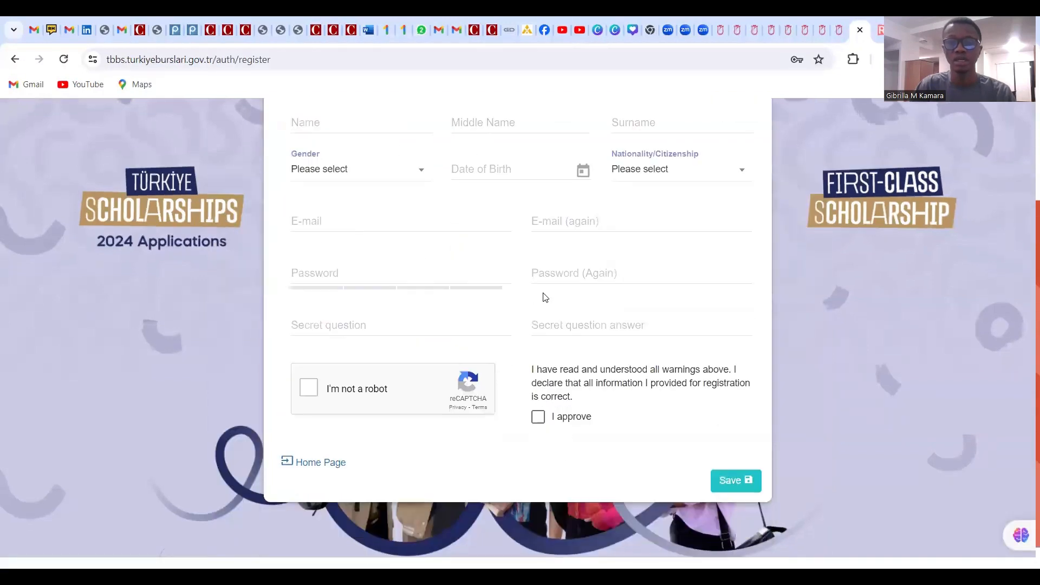
scroll(543, 358, up, 3)
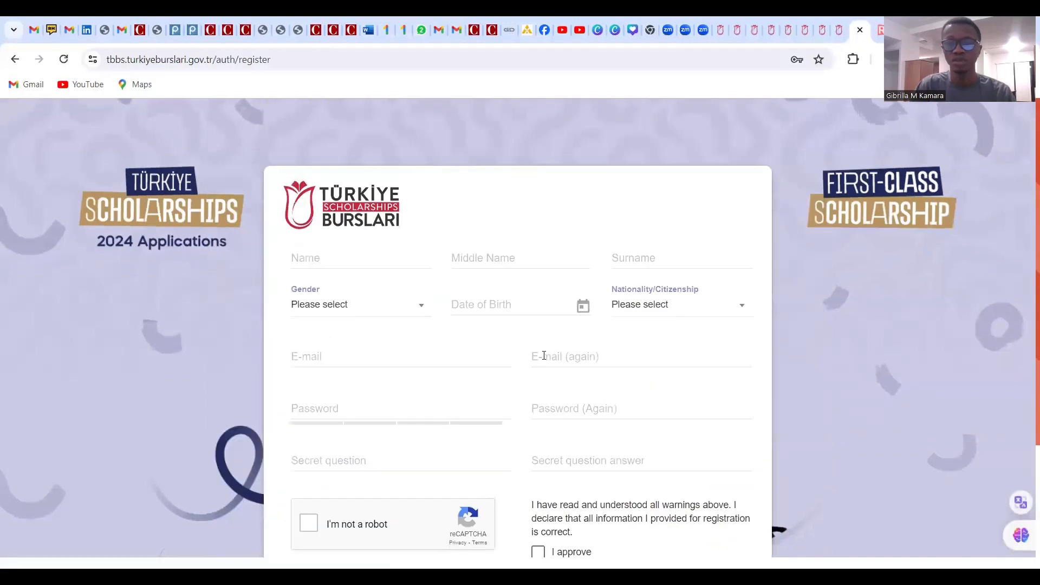
click(338, 262)
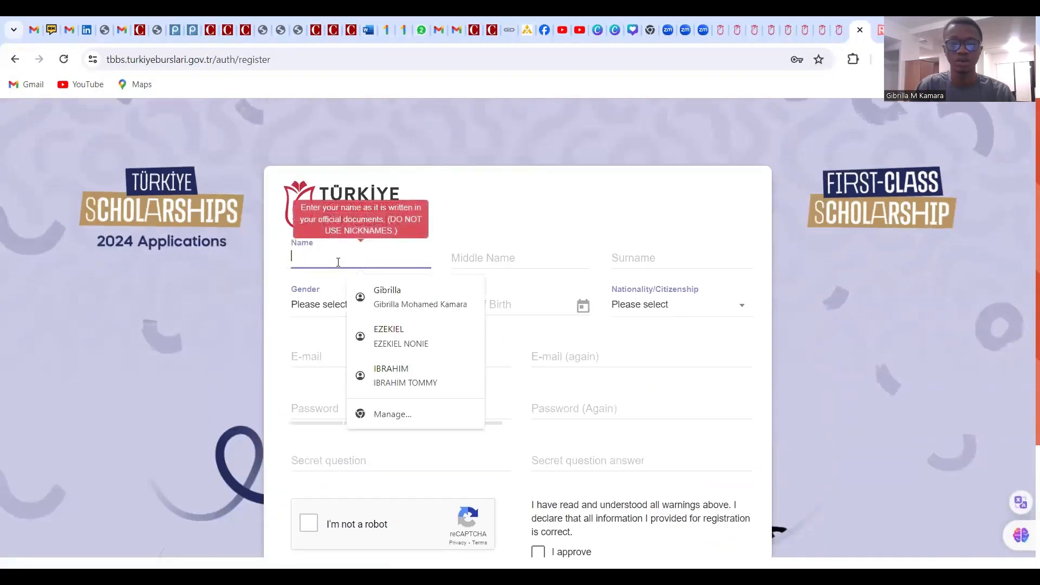
click(395, 291)
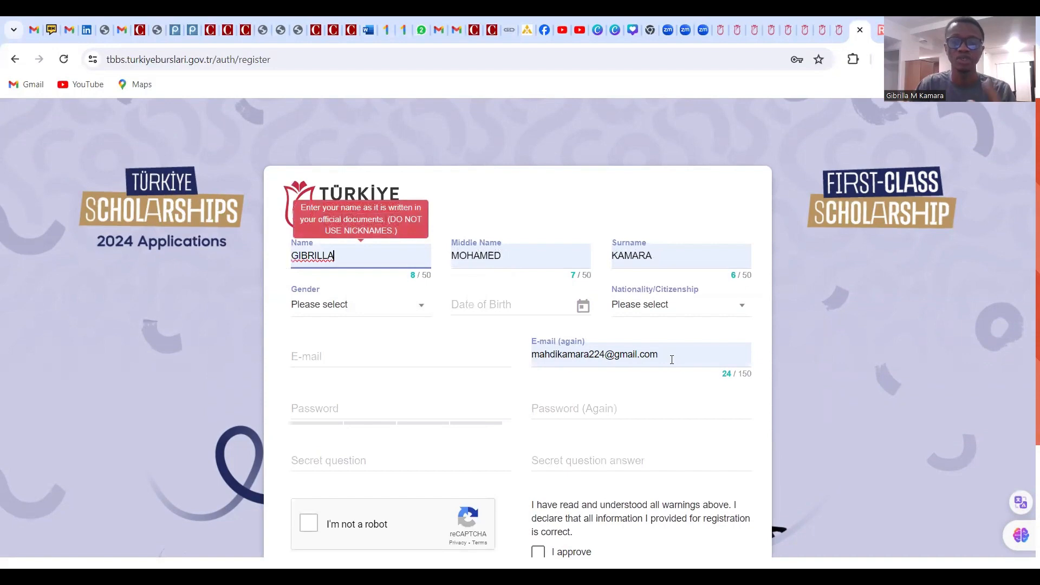
Replace the E-mail (again) field's contents with the applicant's new Gmail address, fixing typos
drag(663, 355, 465, 335)
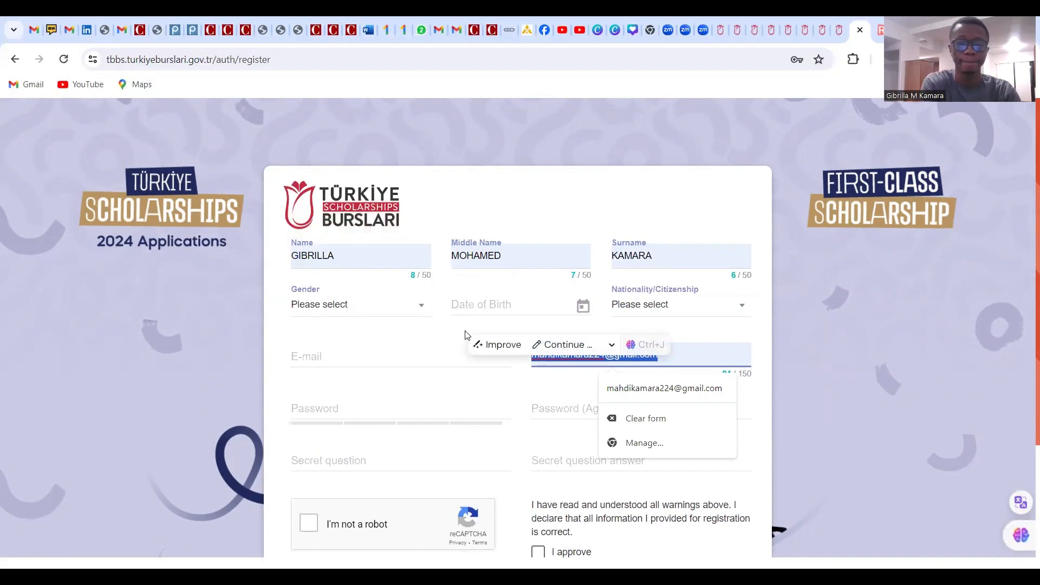
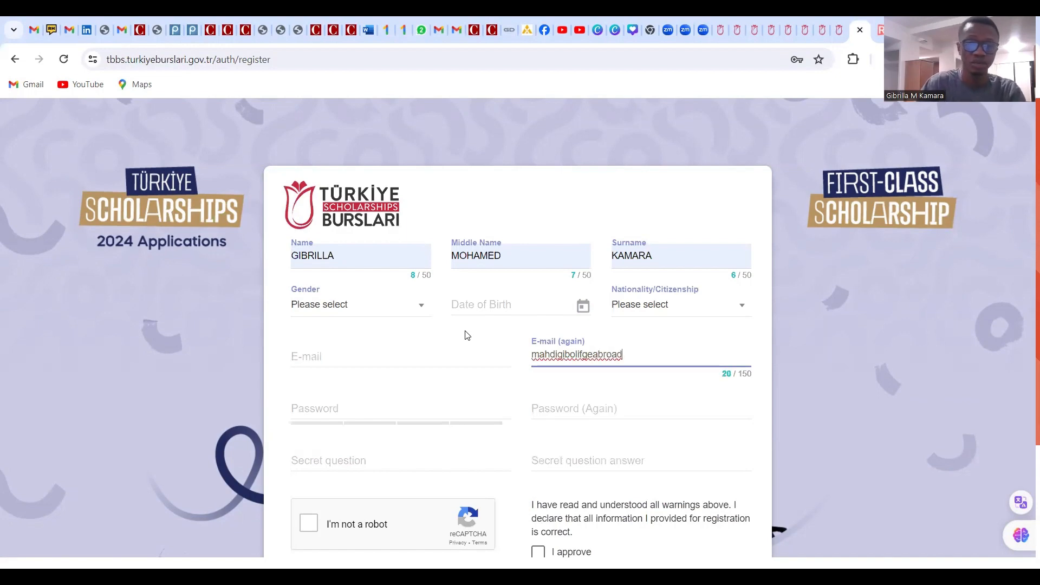
click(590, 356)
key(BackSpace)
click(631, 356)
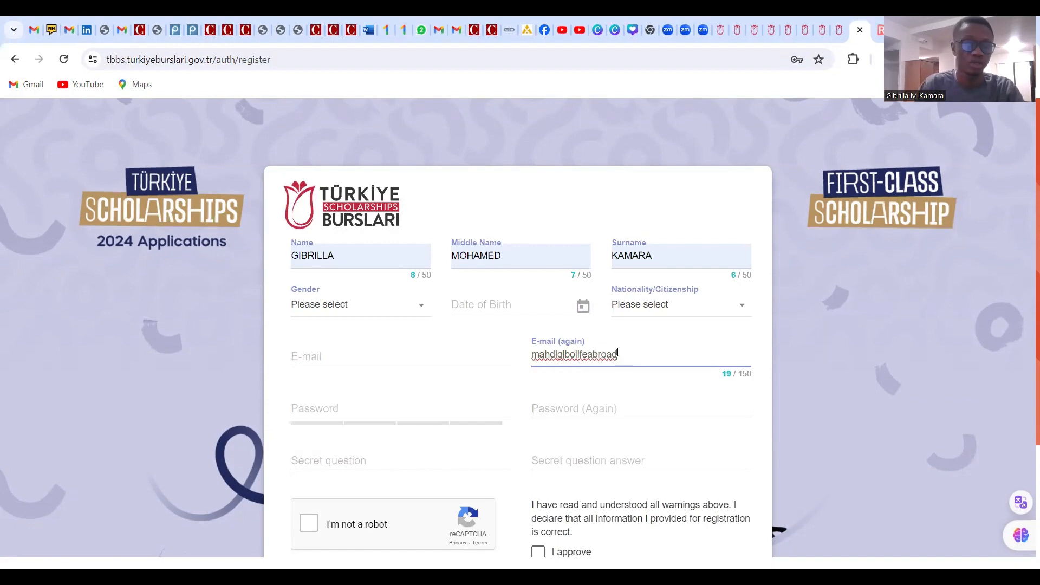
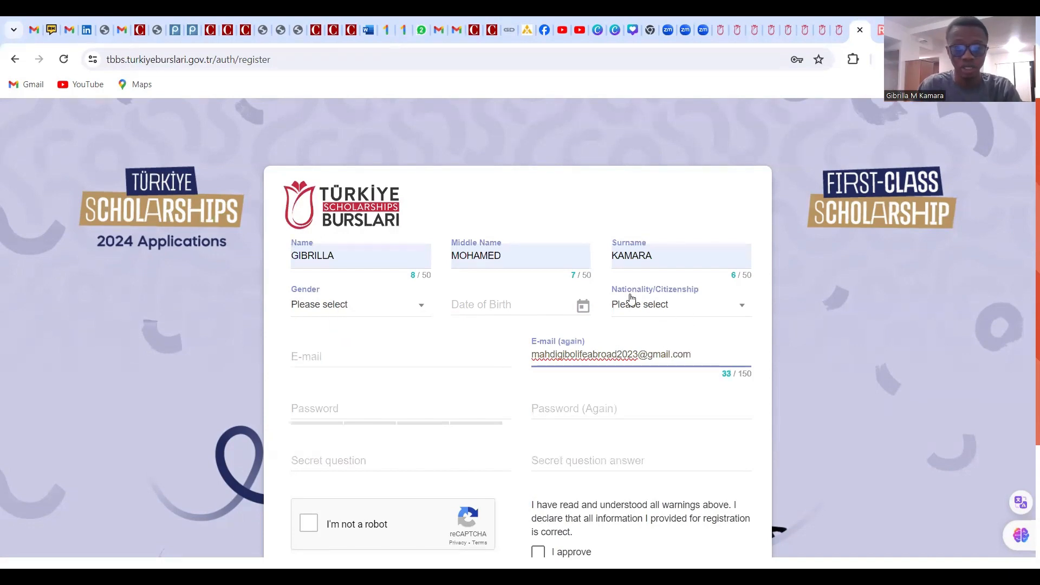
click(670, 314)
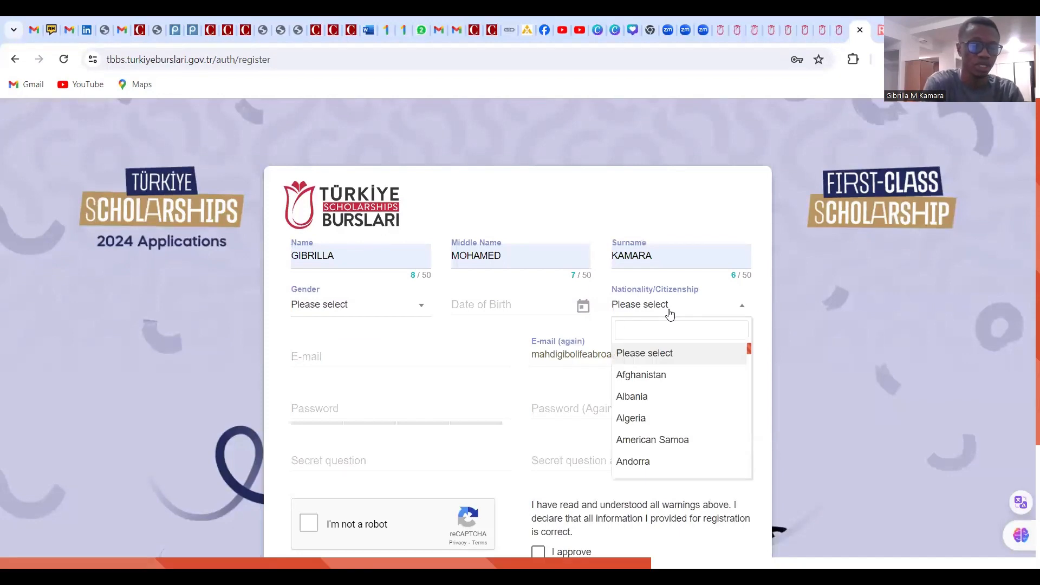
text(un)
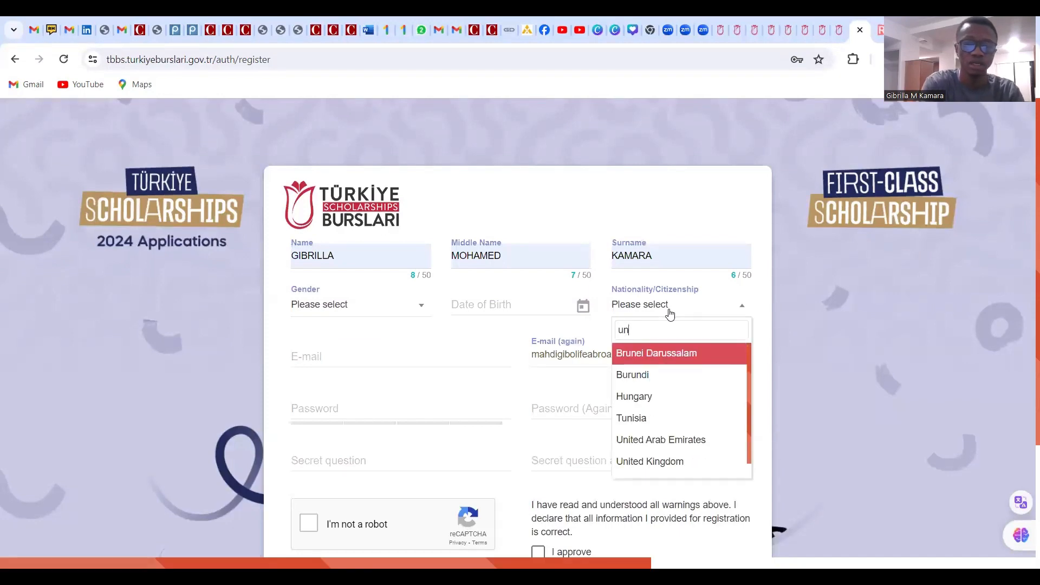
key(BackSpace)
key(BackSpace)
text(sie)
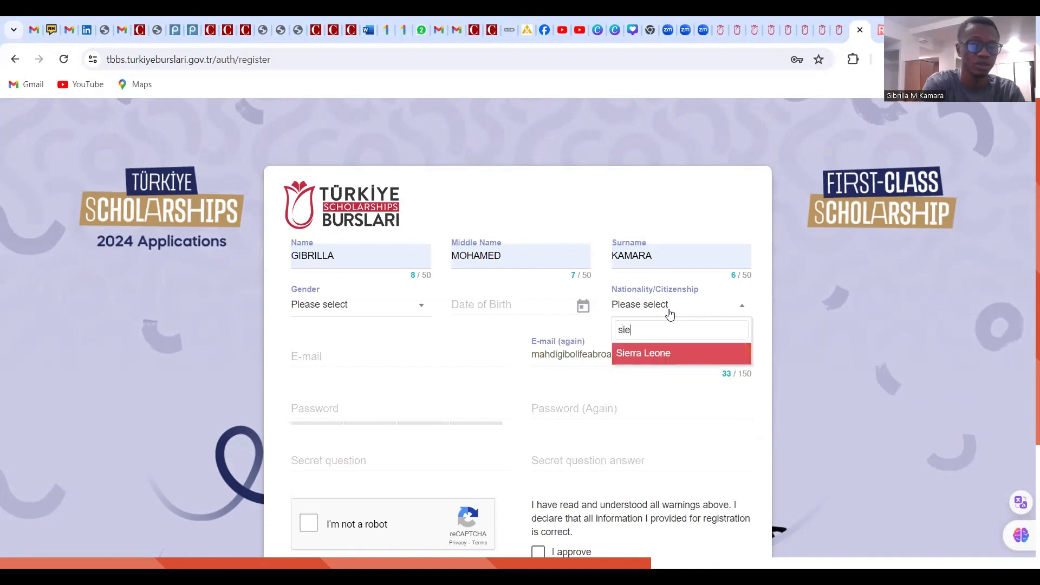
click(691, 356)
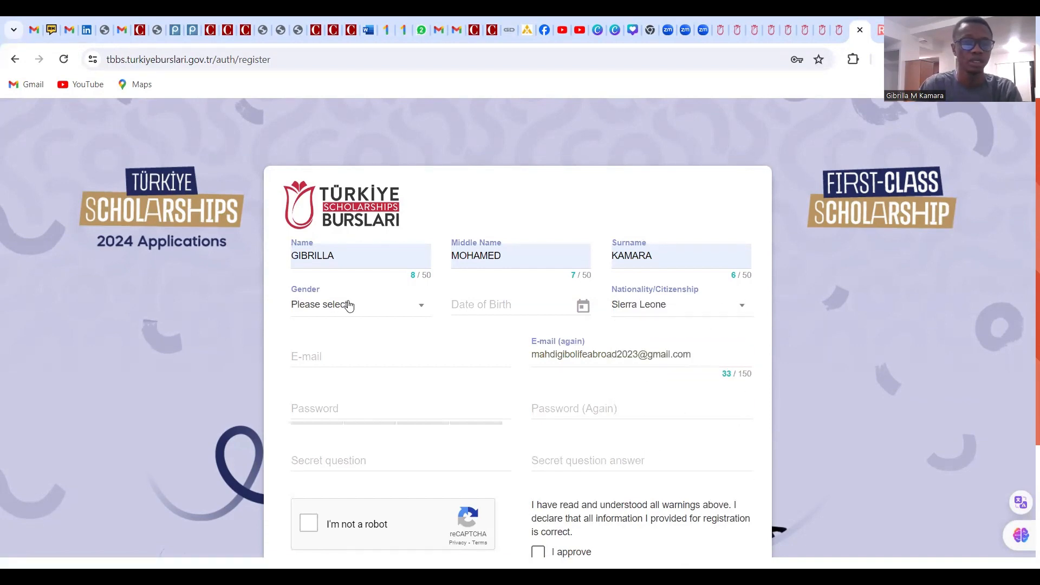
click(403, 313)
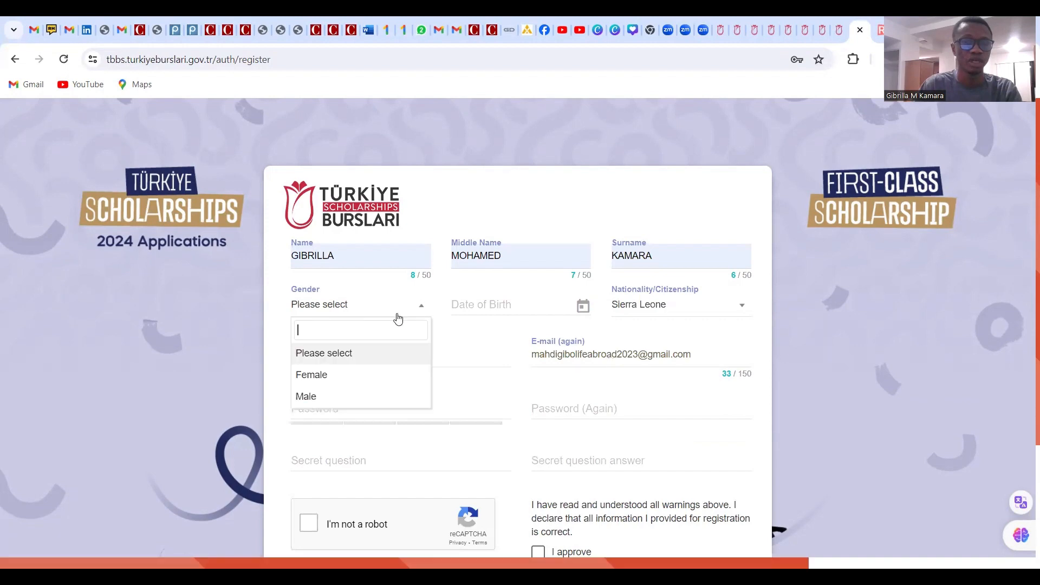
click(346, 400)
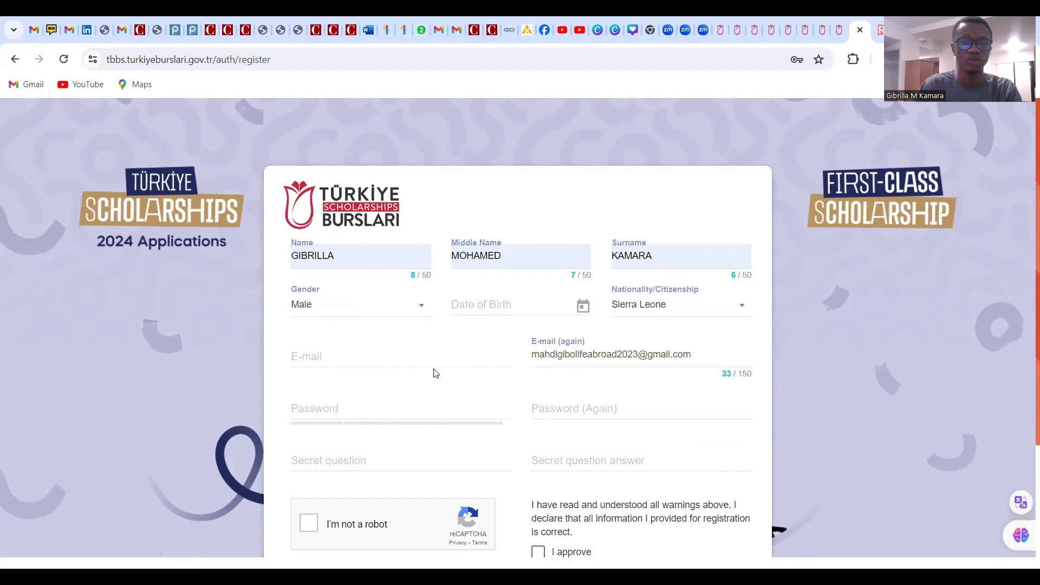
click(687, 314)
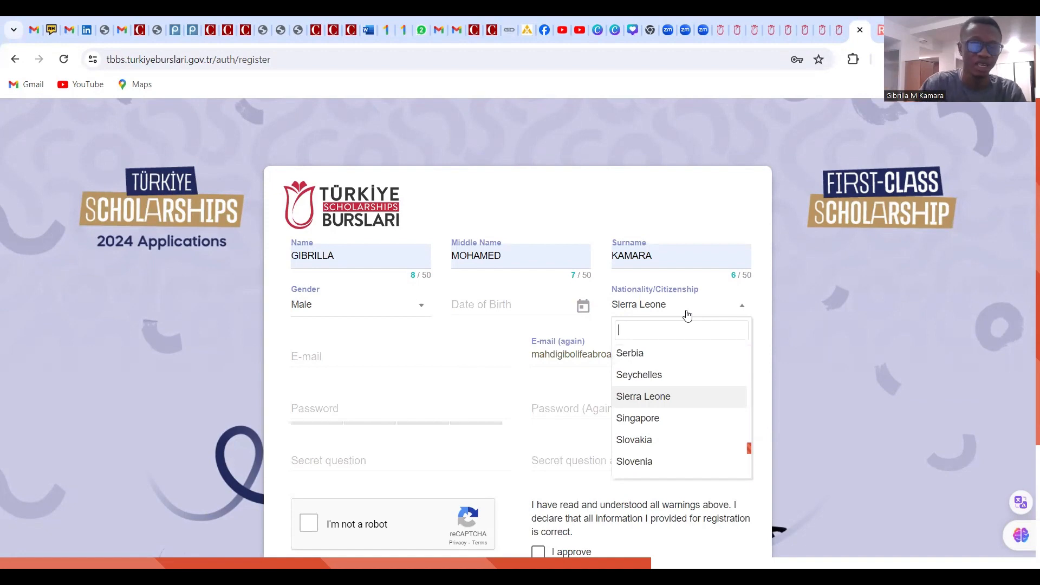
click(664, 400)
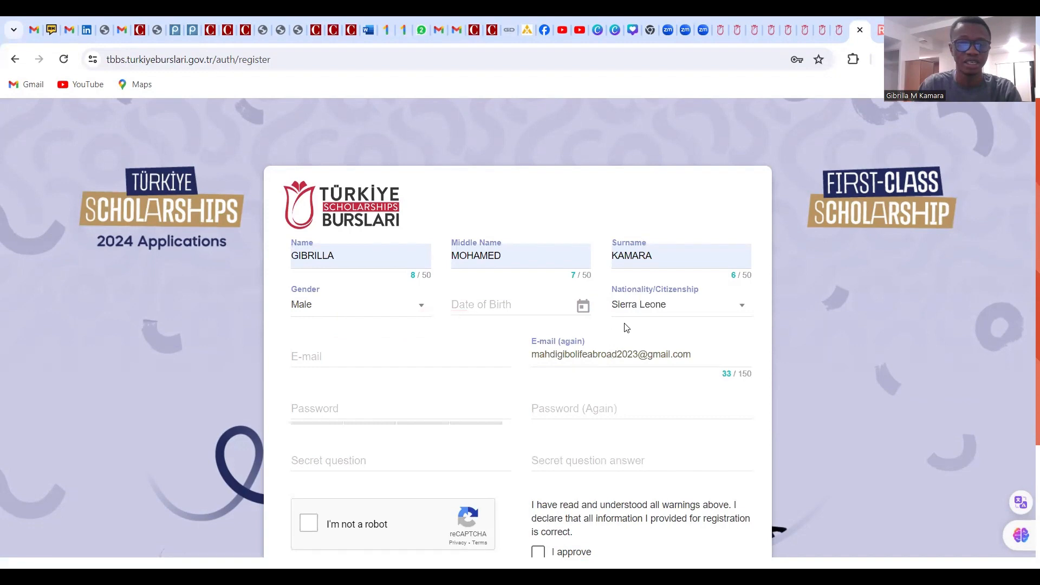
Pick 13 March 1996 in the Date of Birth picker, stepping back to the 1990s
click(498, 313)
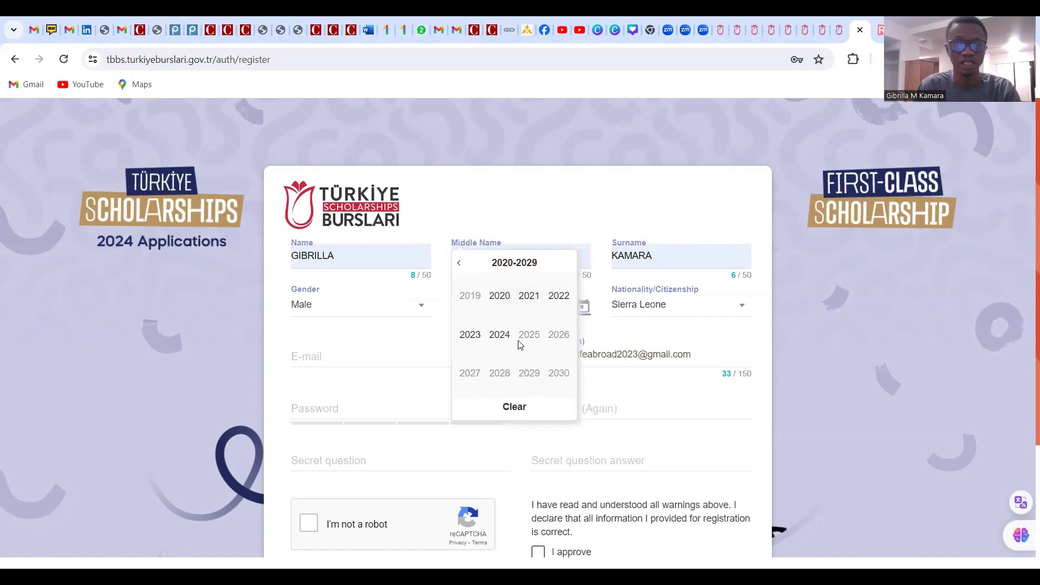
click(411, 336)
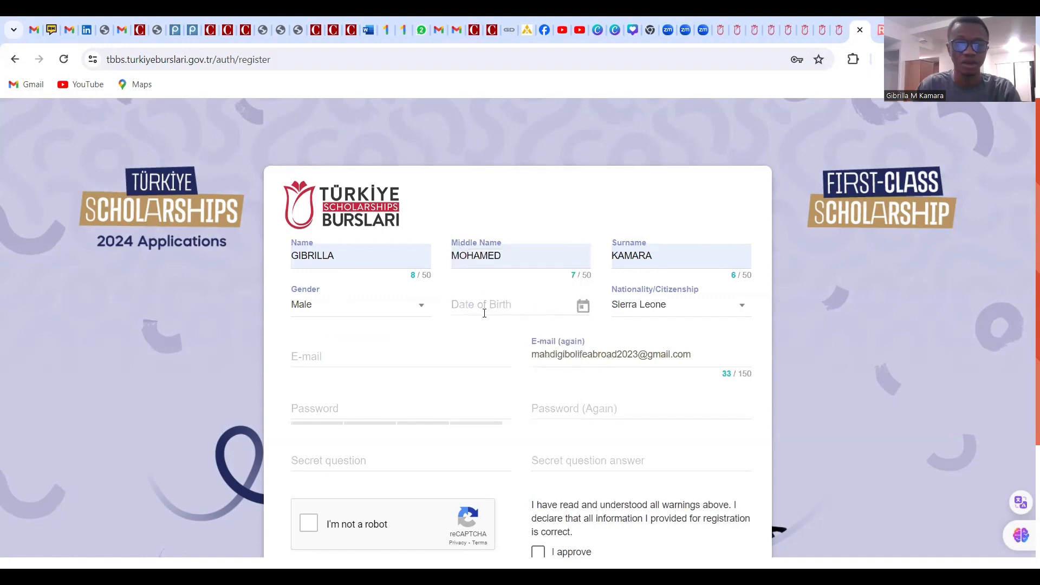
click(498, 313)
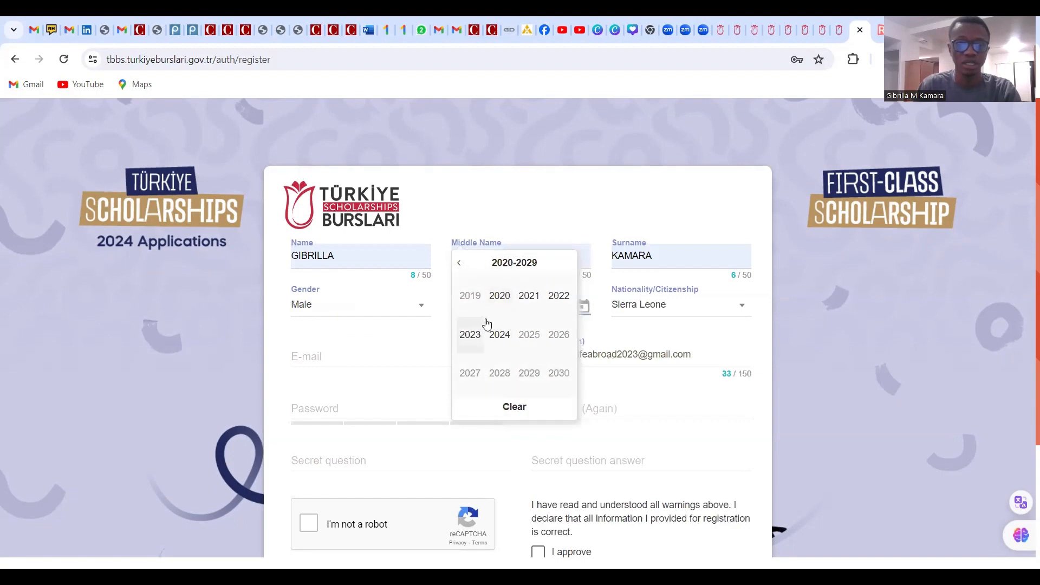
click(460, 265)
click(460, 266)
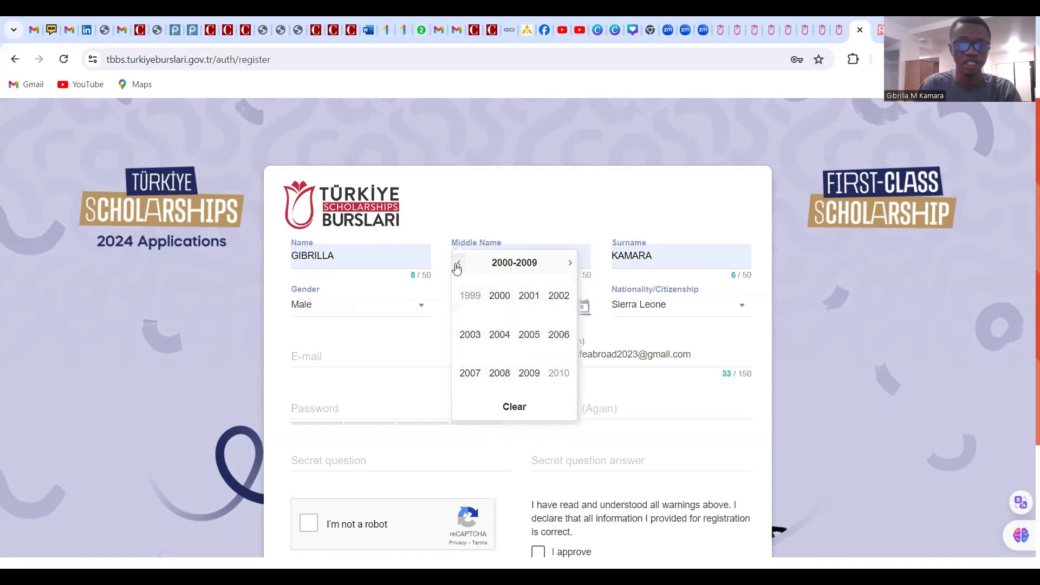
click(459, 265)
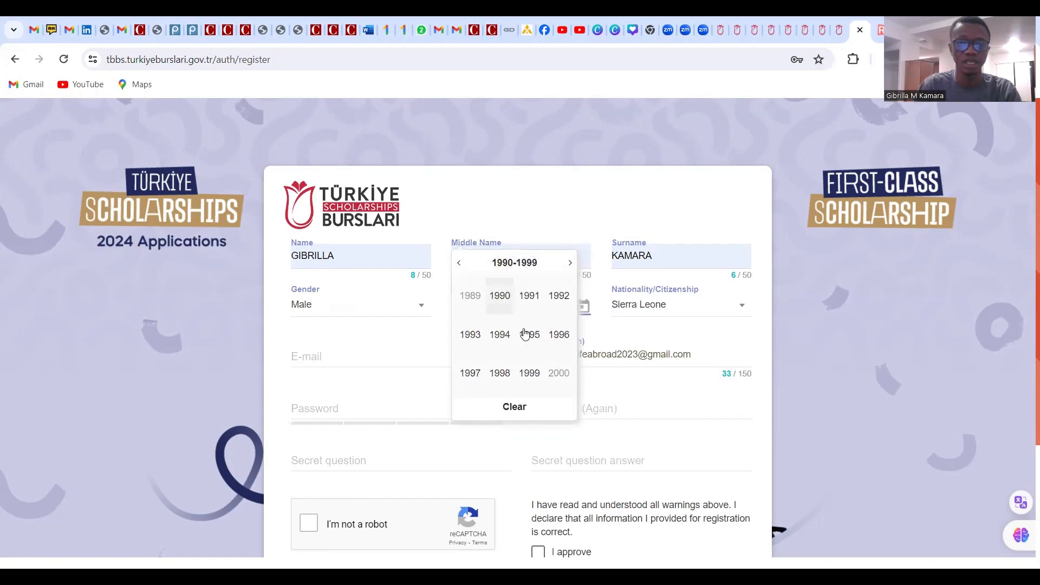
click(560, 336)
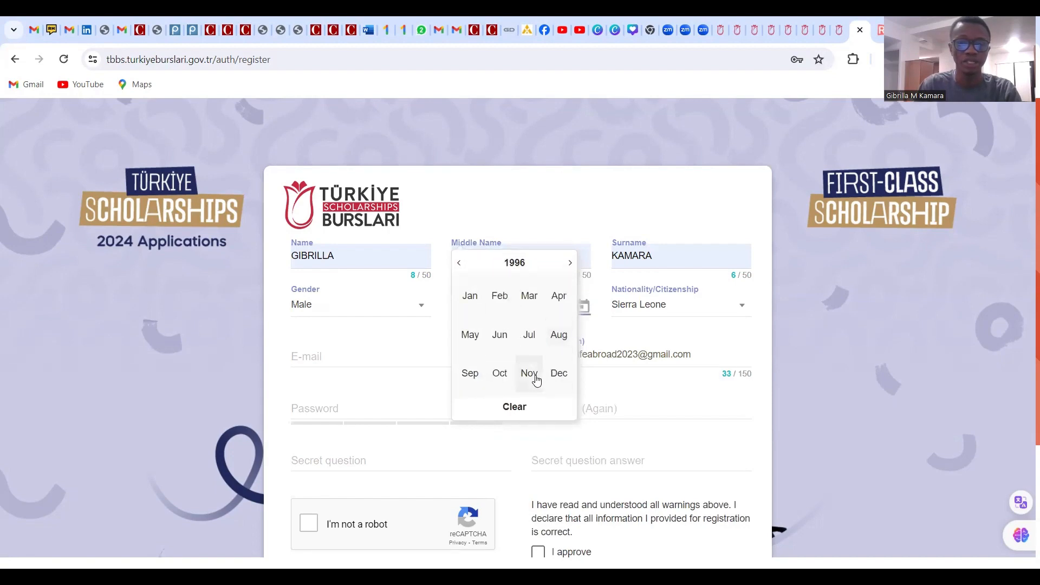
click(530, 306)
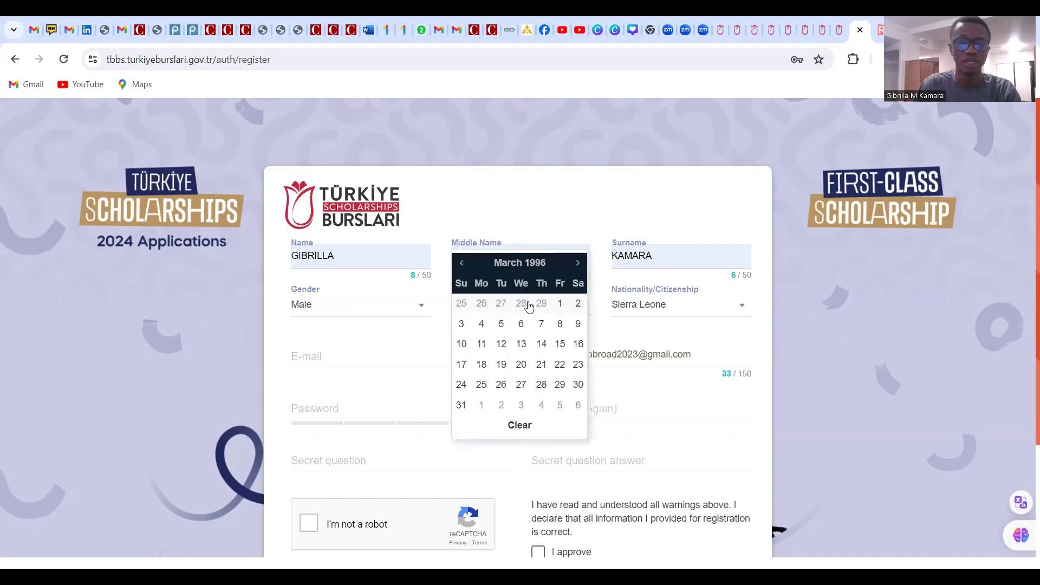
click(527, 348)
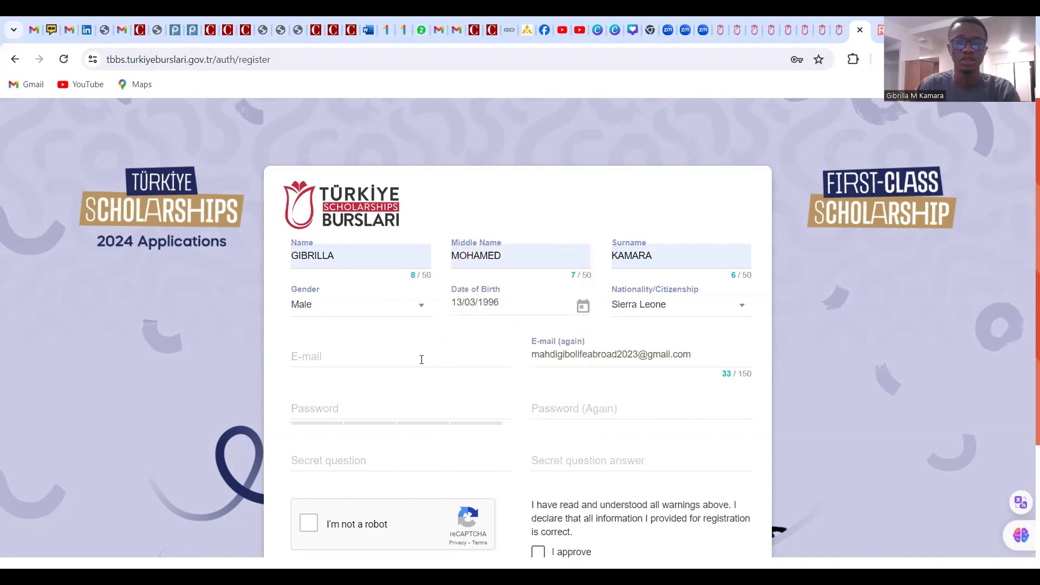
Copy the repeat e-mail address and, since pasting is blocked, type it into E-mail
click(328, 359)
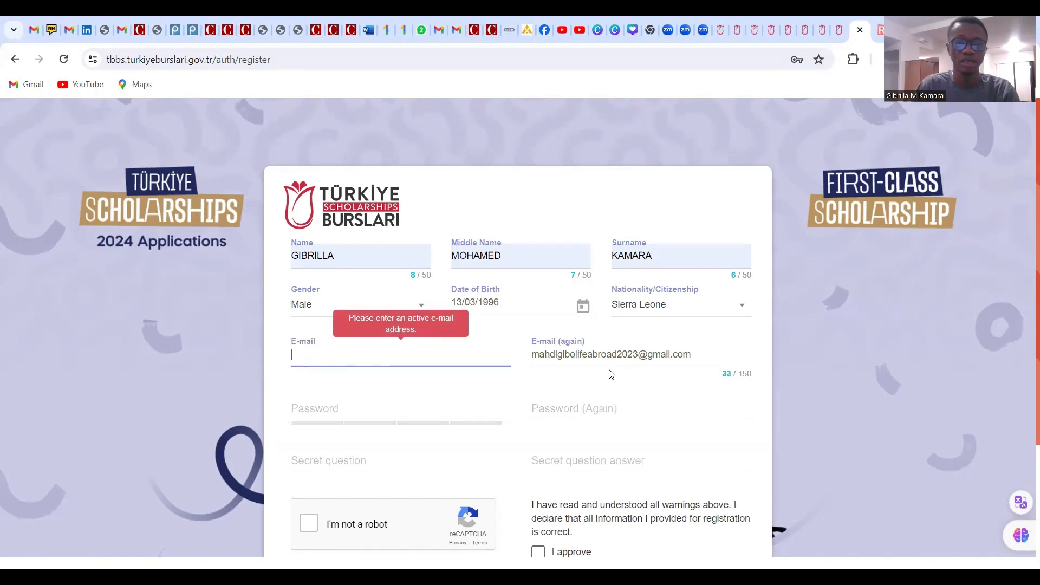
drag(692, 354, 531, 353)
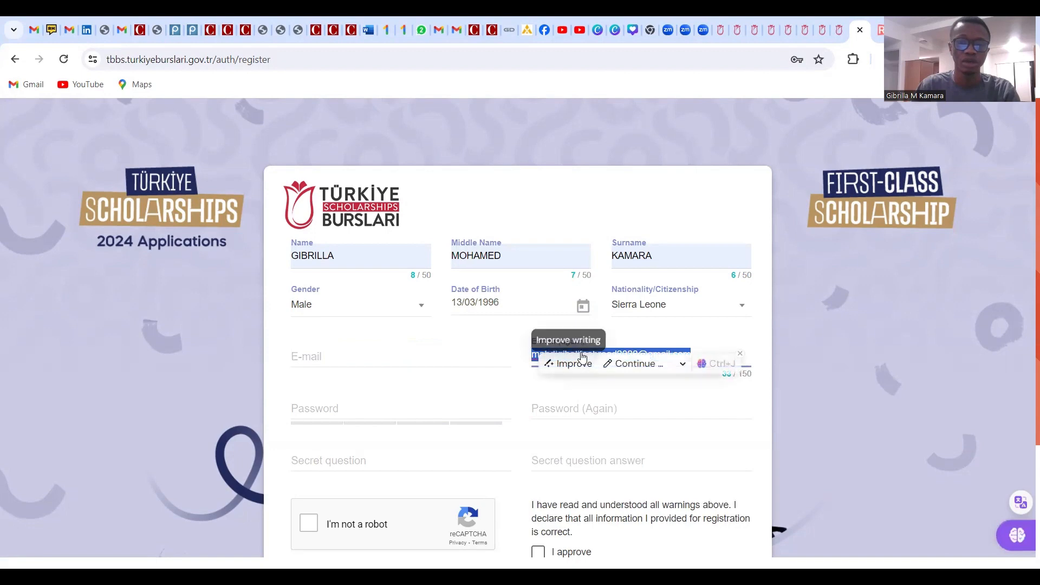
right_click(536, 356)
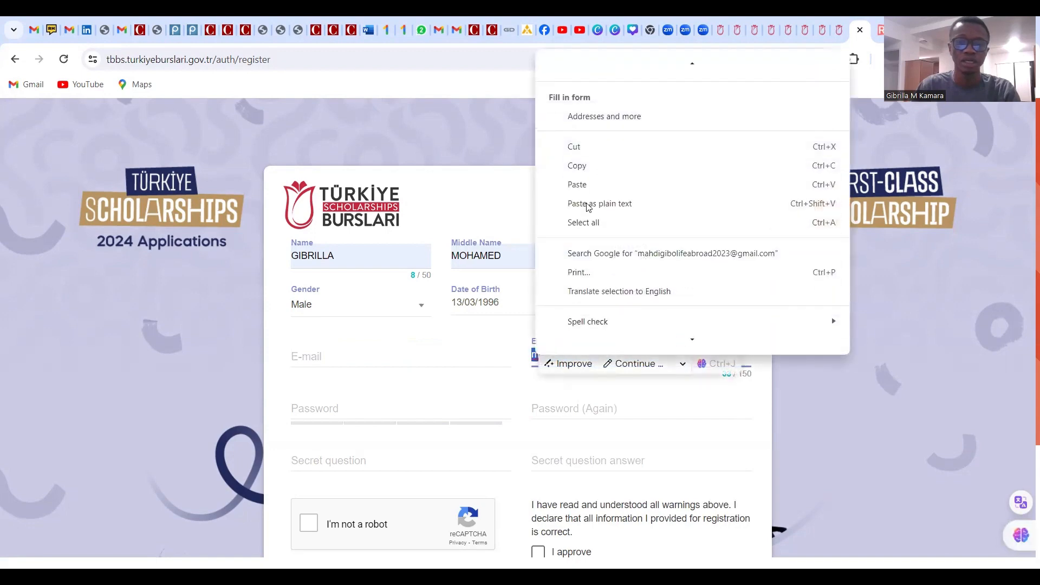
click(589, 168)
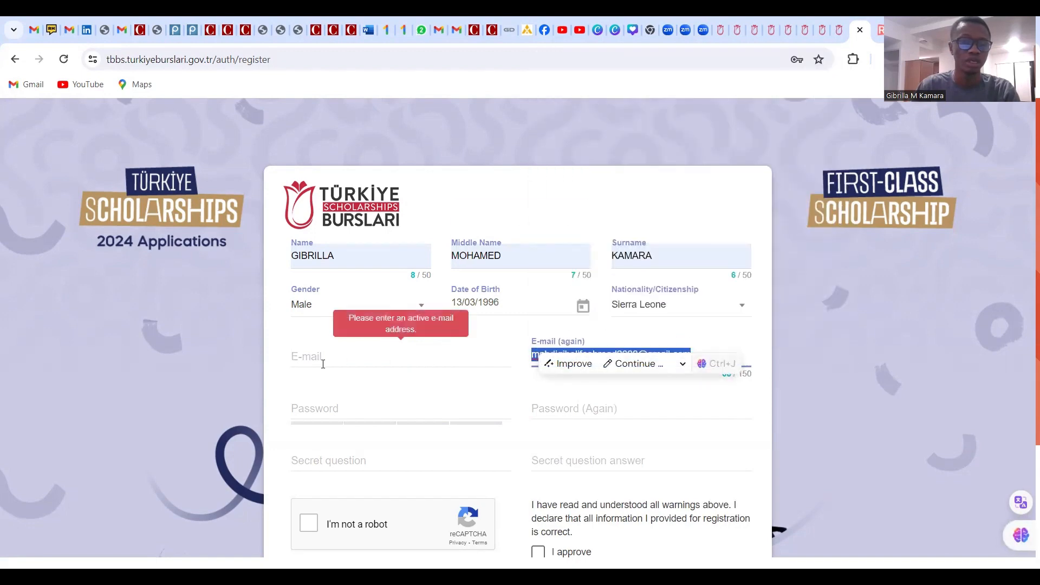
click(299, 357)
right_click(299, 356)
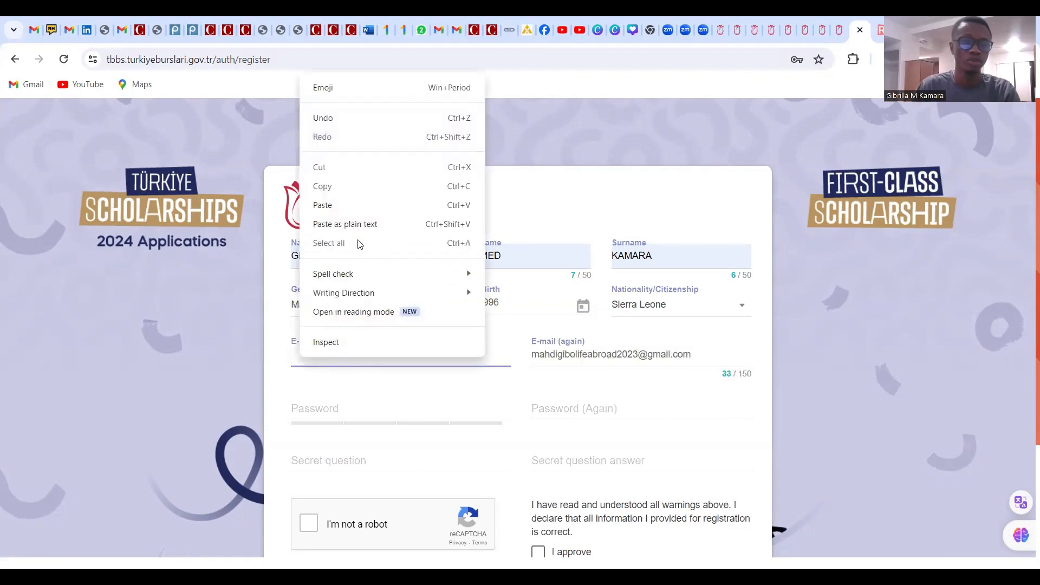
click(342, 204)
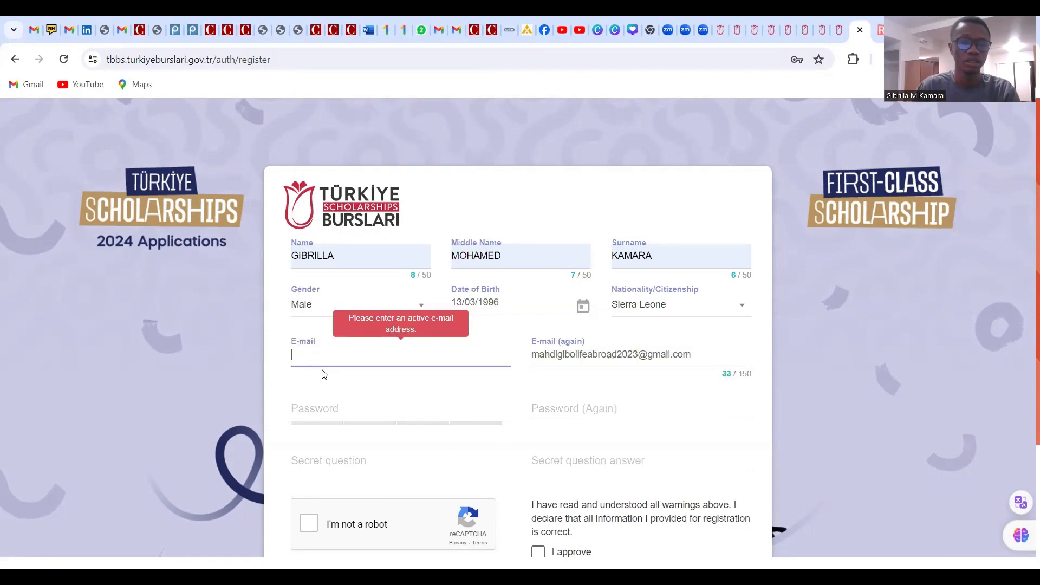
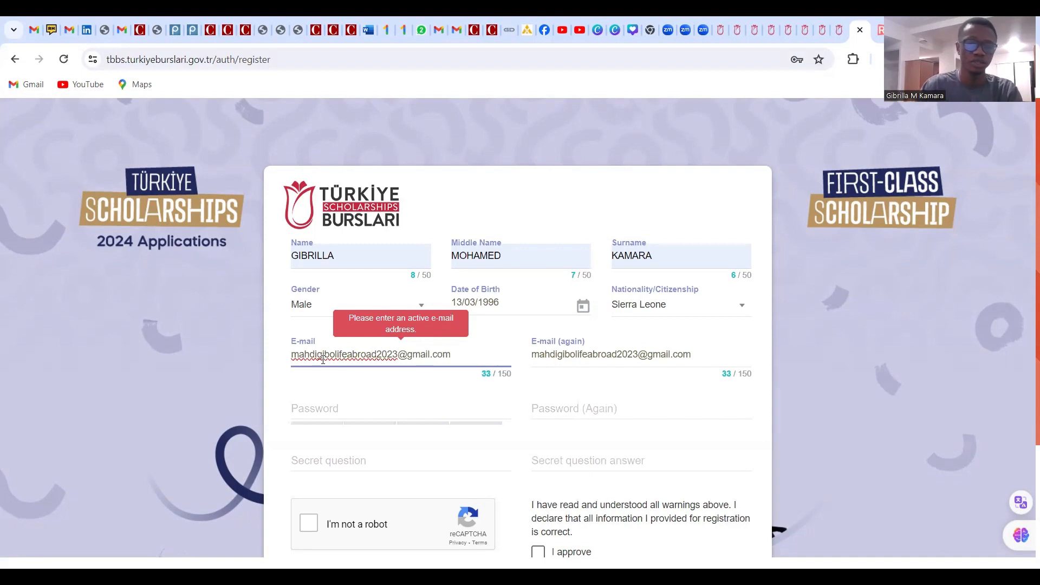
Enter the account password in the Password field, correcting mistyped characters
click(410, 412)
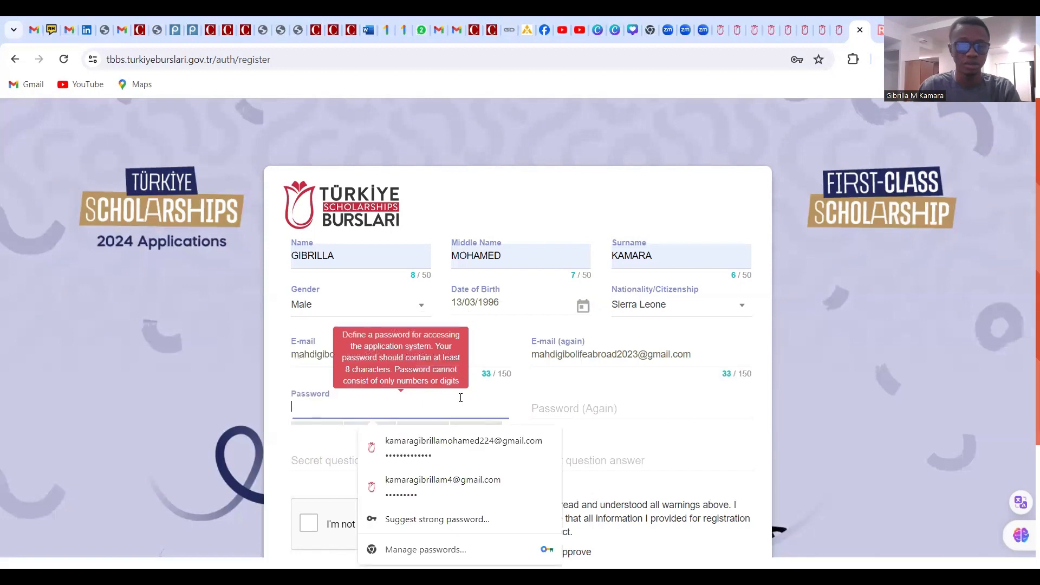
text(••)
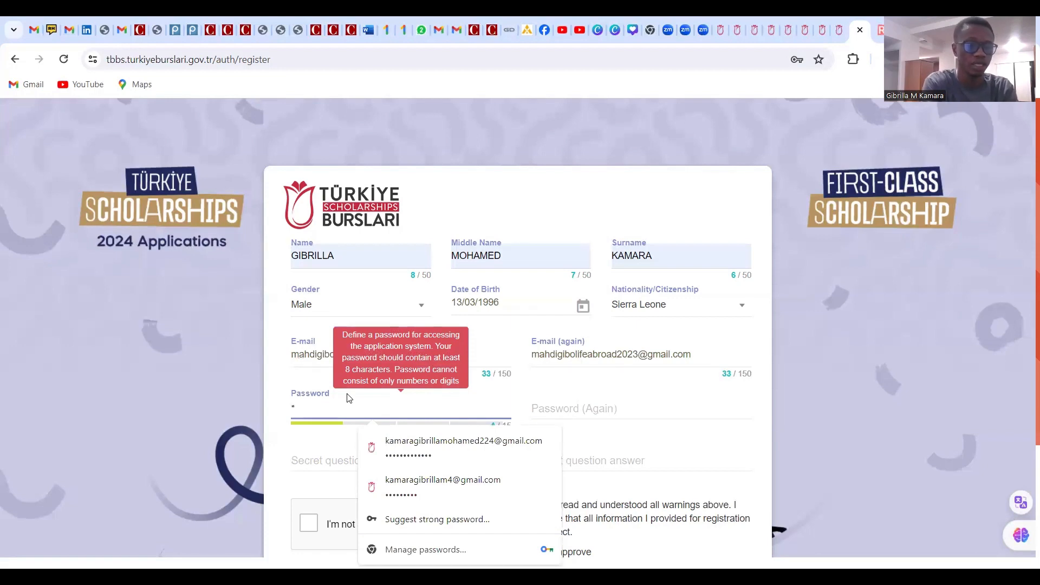
text(•••)
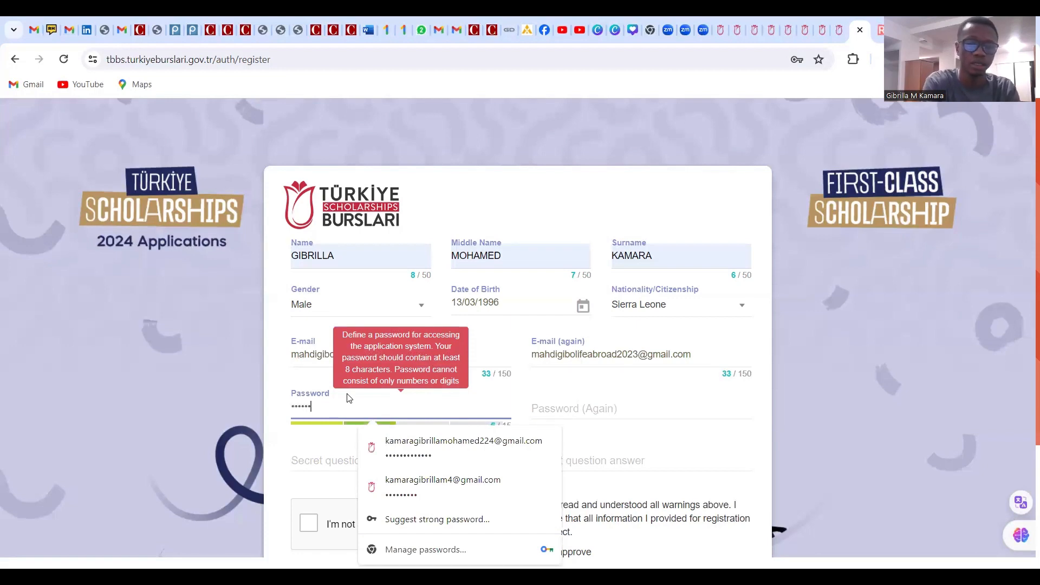
key(BackSpace)
key(BackSpace)
key(BackSpace)
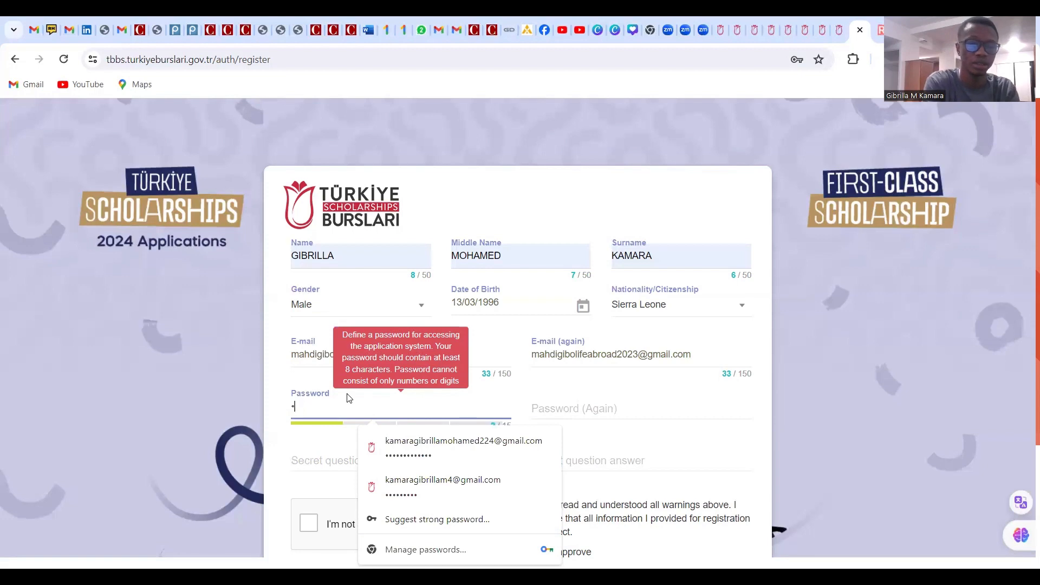
text(•••••)
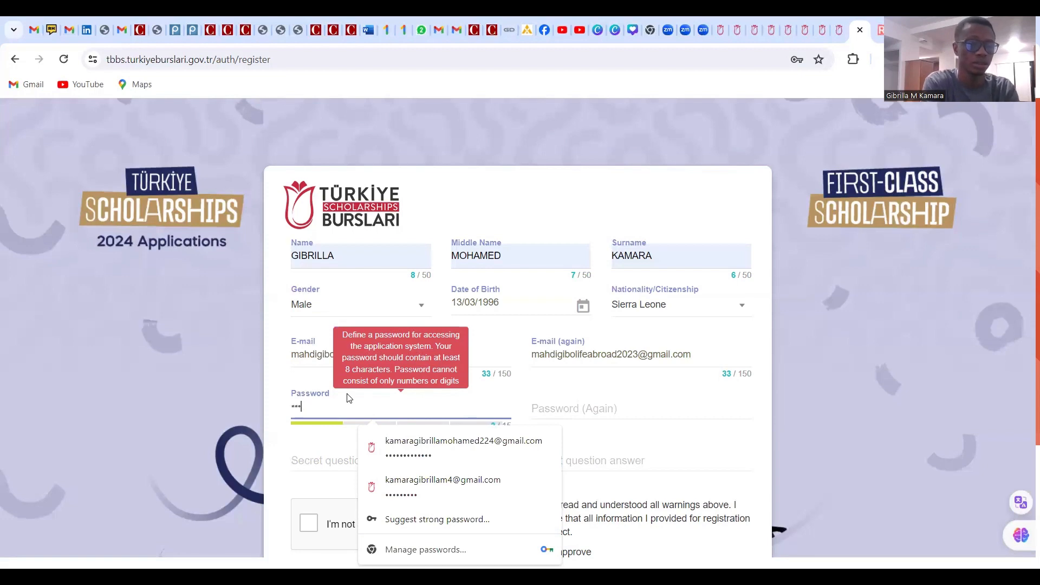
text(••)
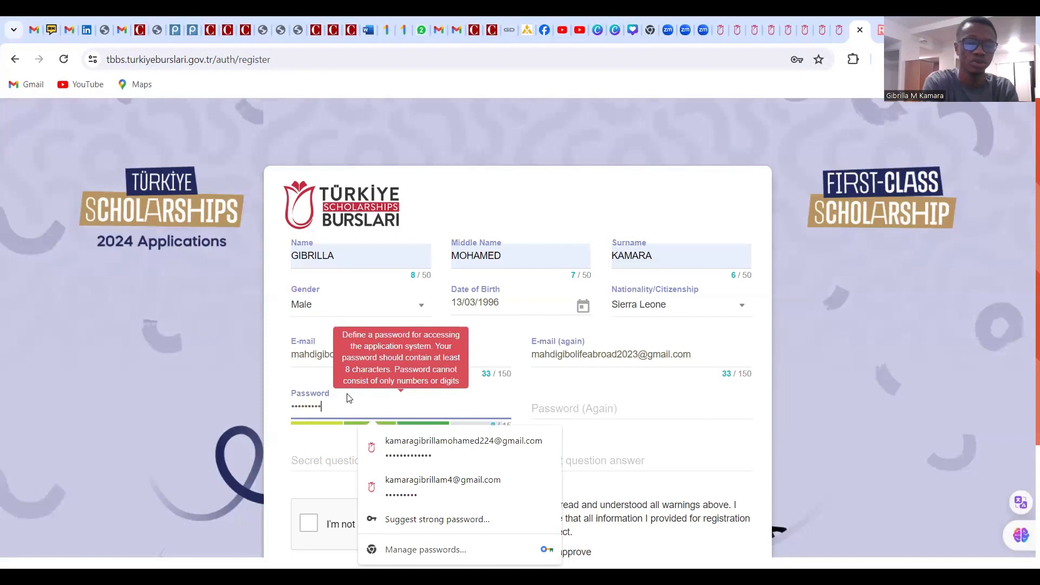
text(•)
key(BackSpace)
key(BackSpace)
key(BackSpace)
key(BackSpace)
key(BackSpace)
key(BackSpace)
key(BackSpace)
key(BackSpace)
key(BackSpace)
key(BackSpace)
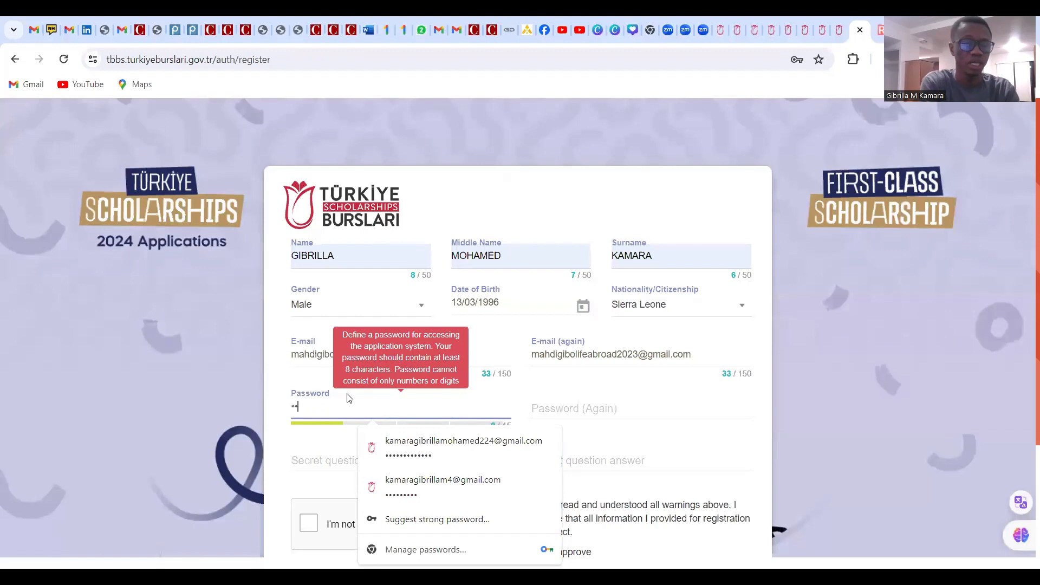
text(••••)
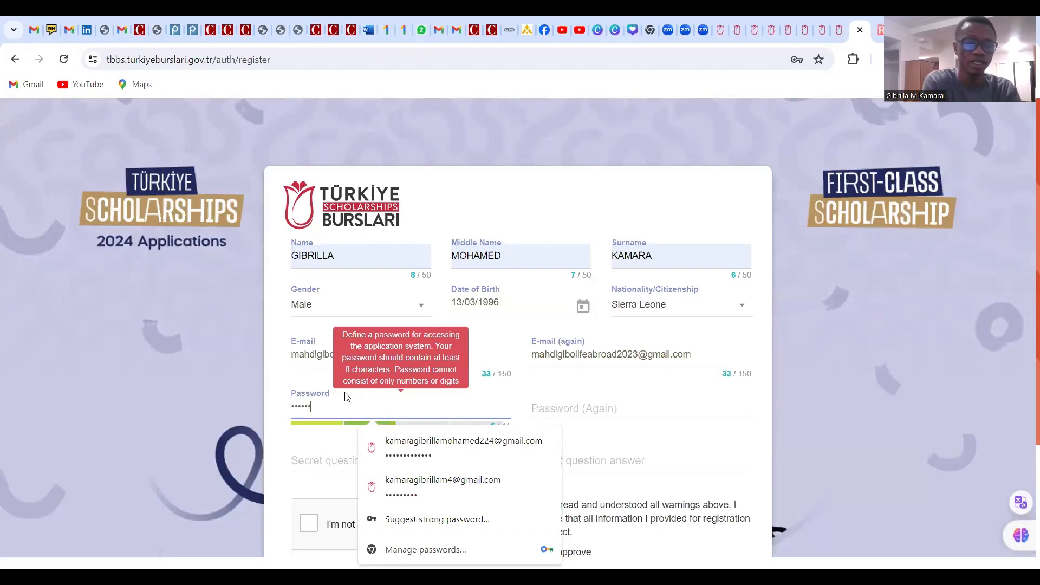
text(•)
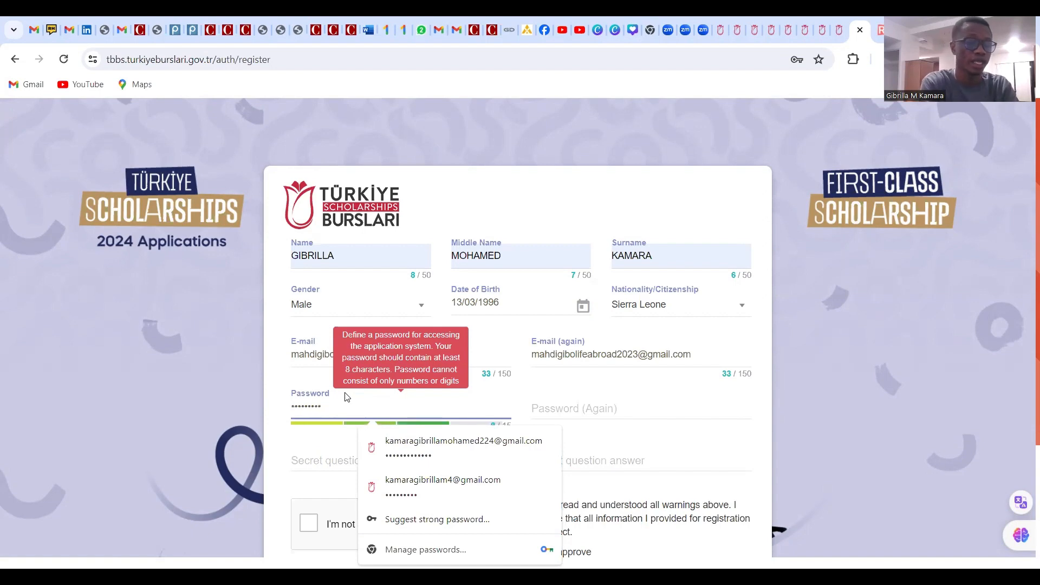
text(••)
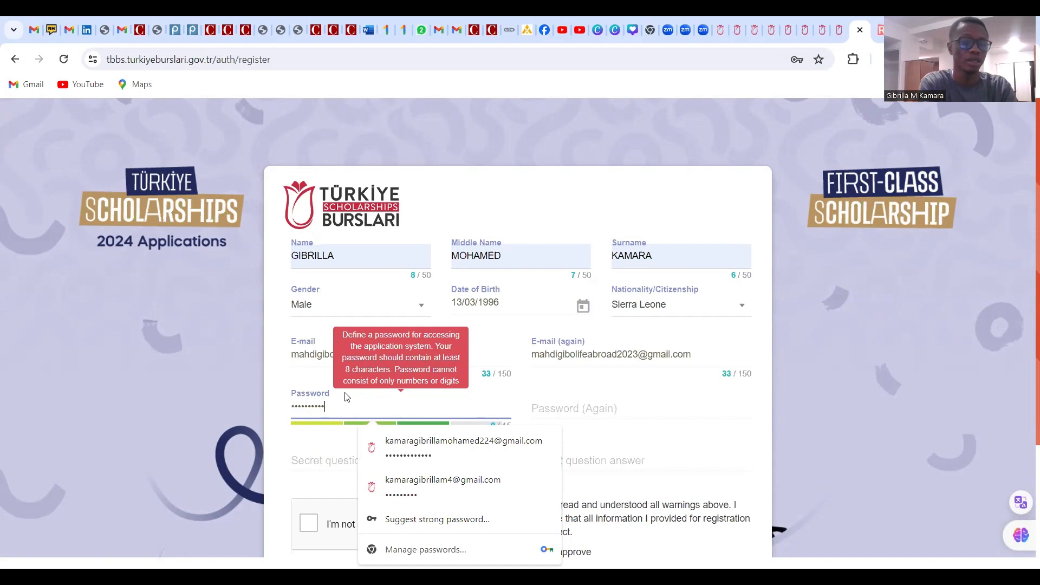
text(••••)
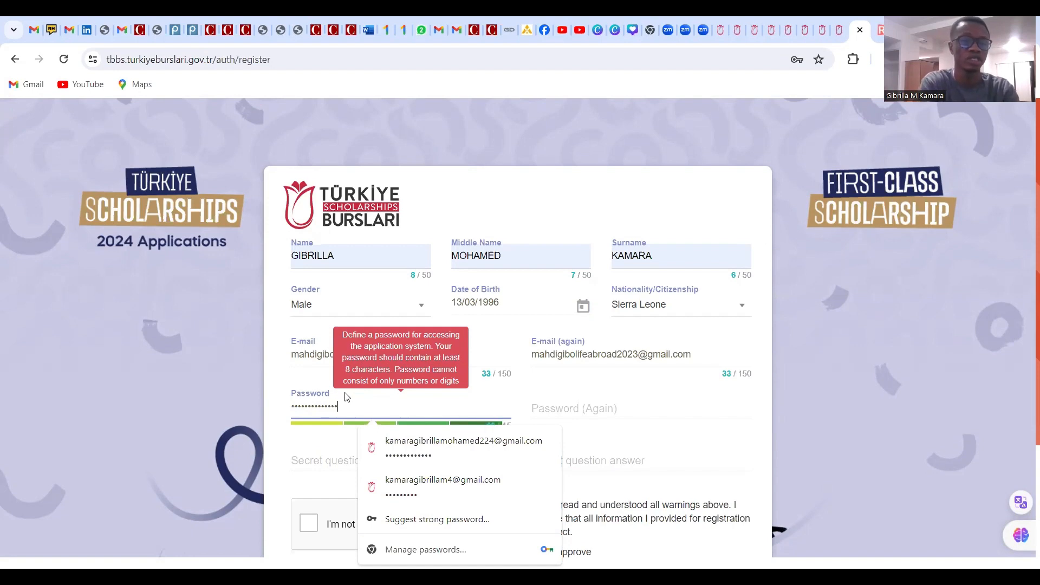
Retype the 14-character password in Password (Again)
click(617, 408)
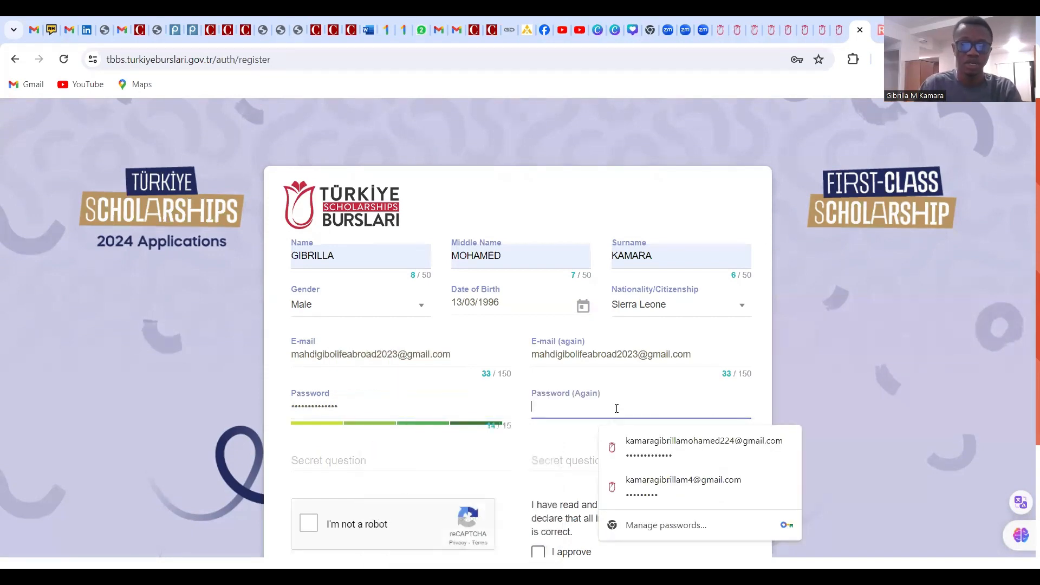
text(•••••)
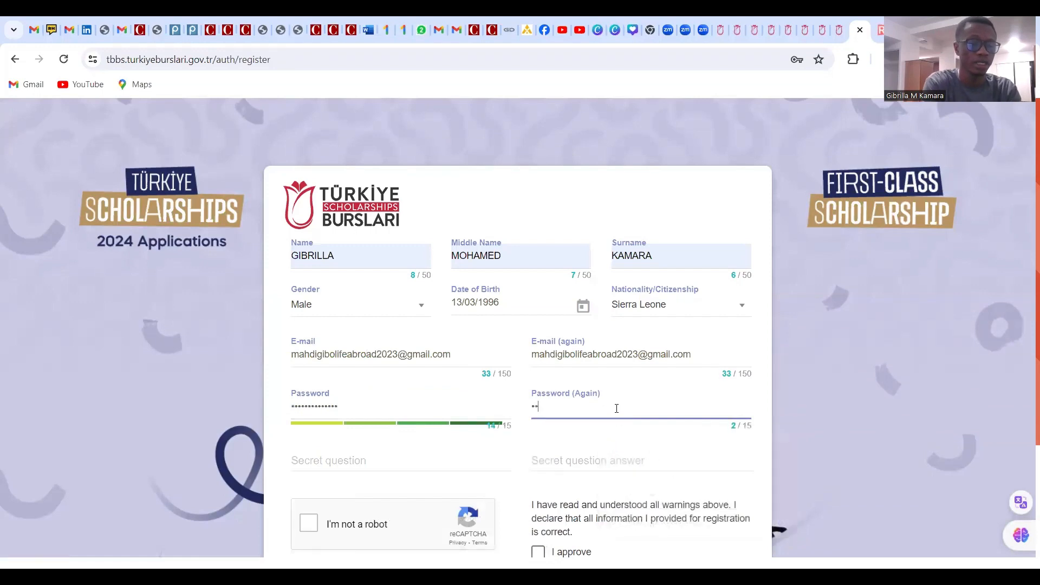
text(••)
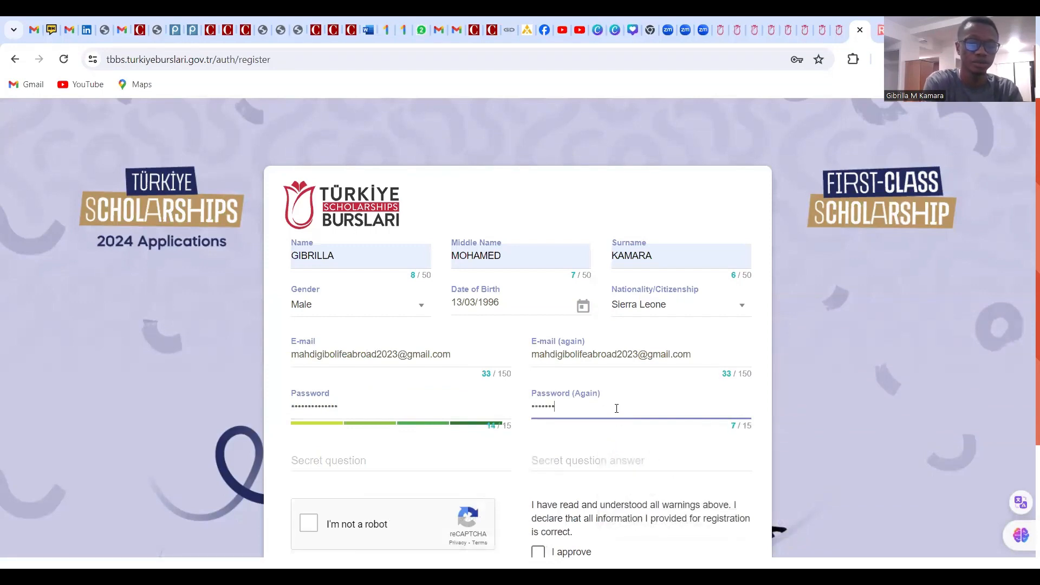
text(•••••••)
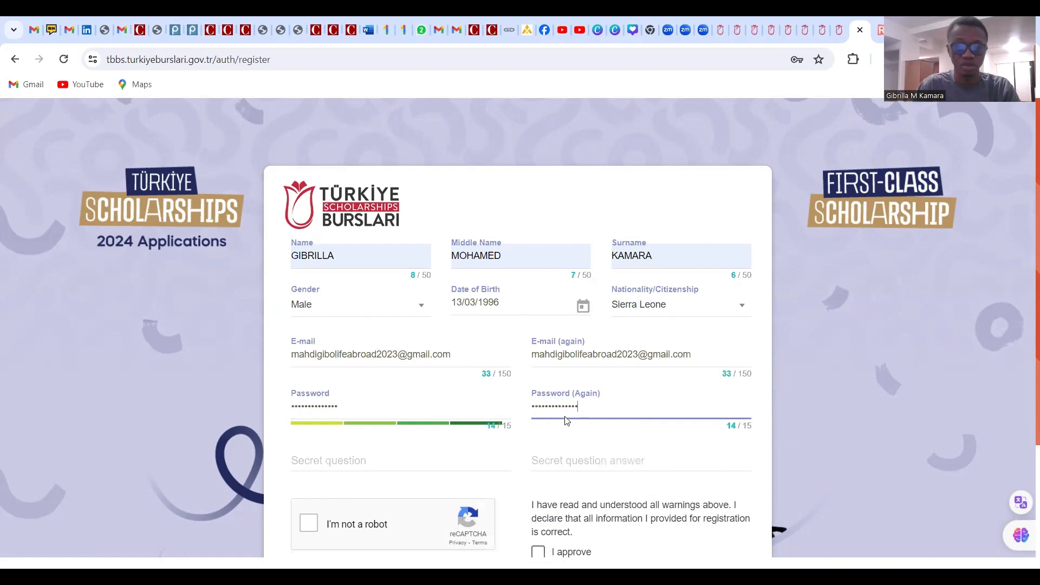
scroll(461, 388, down, 1)
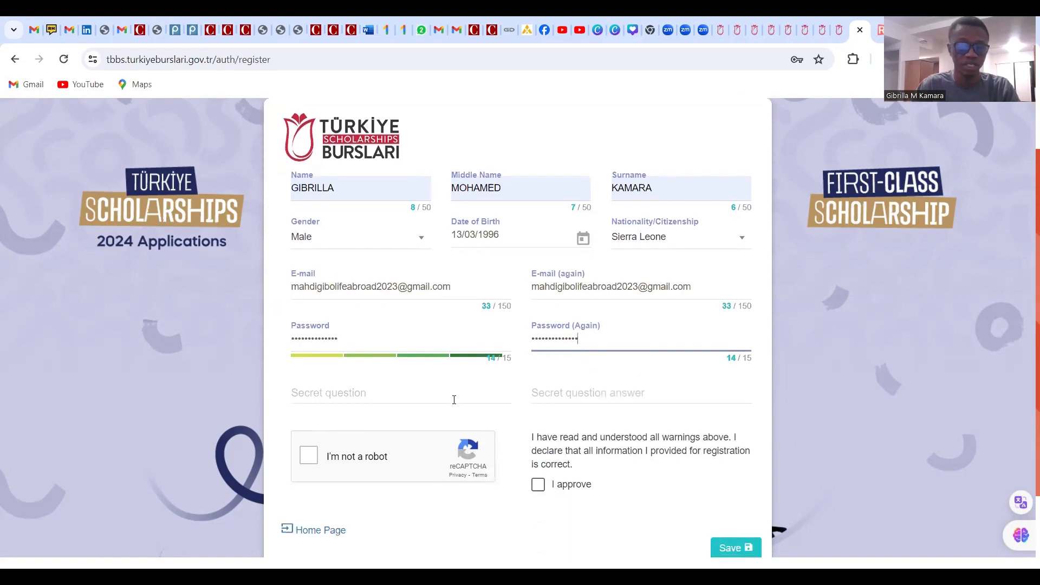
Type the secret question 'What is my favorite color', correcting 'favourite' to 'favorite'
click(337, 395)
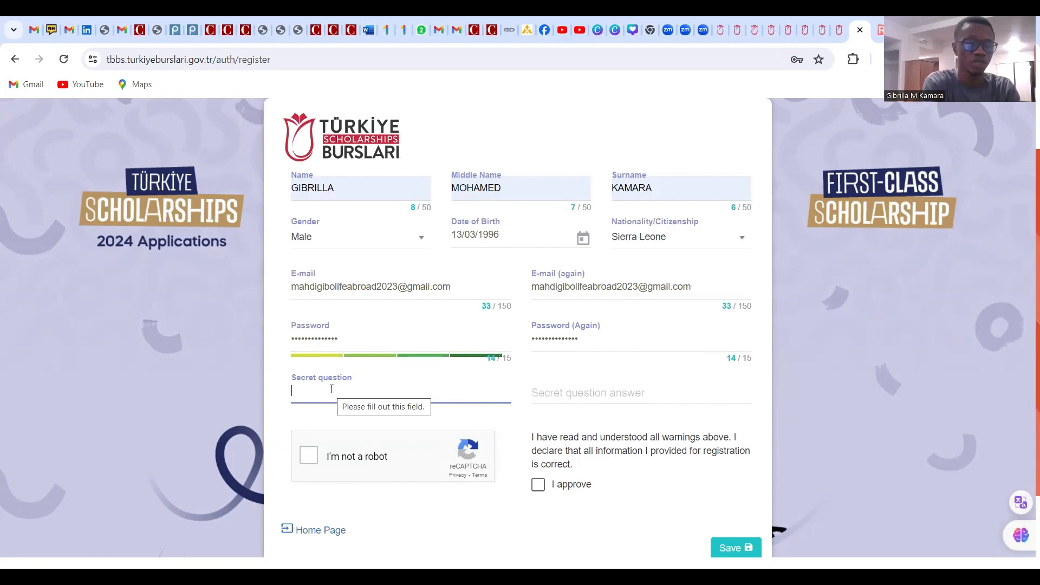
text(W)
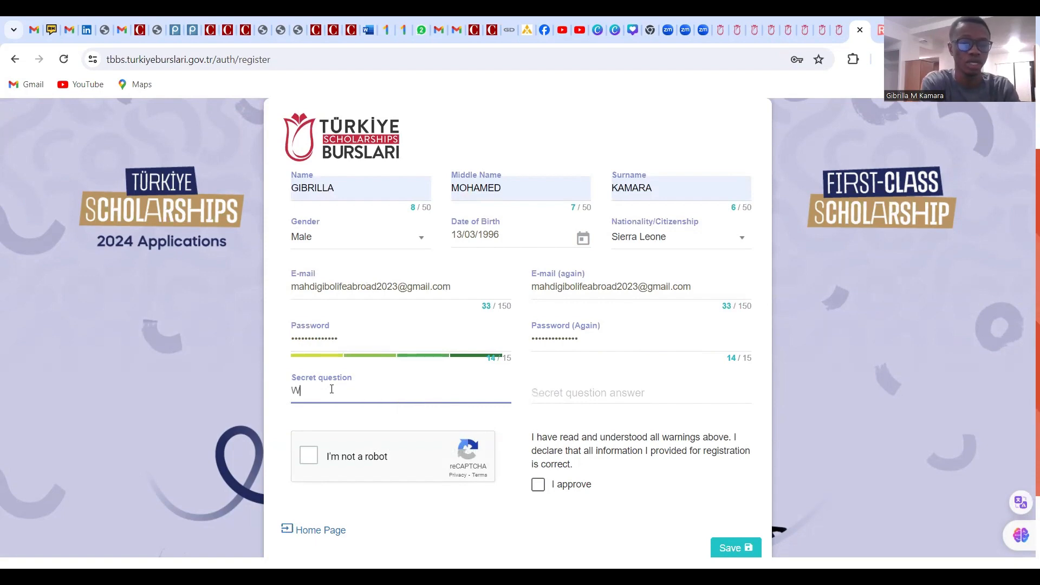
text(ha)
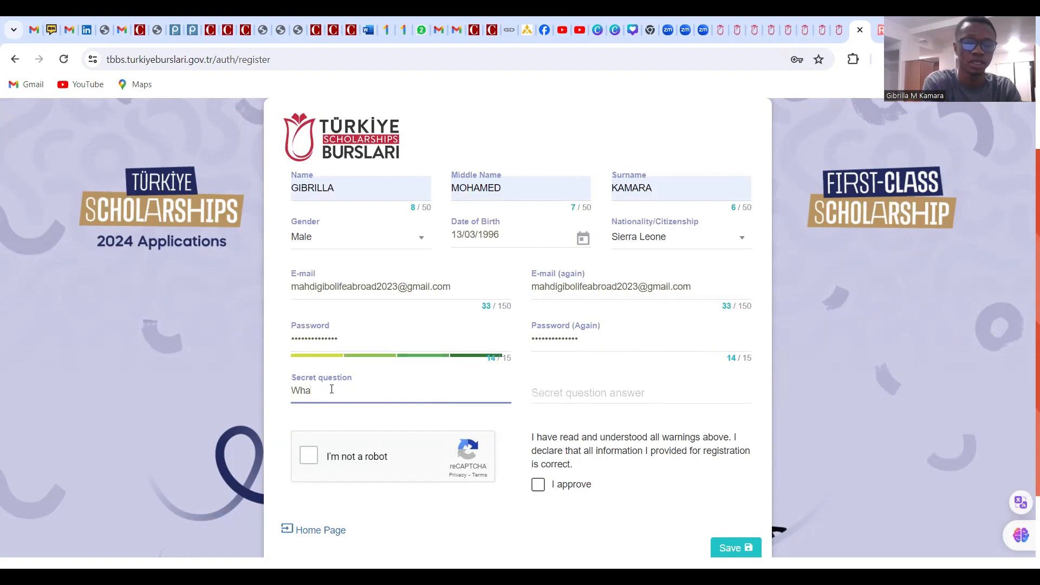
key(BackSpace)
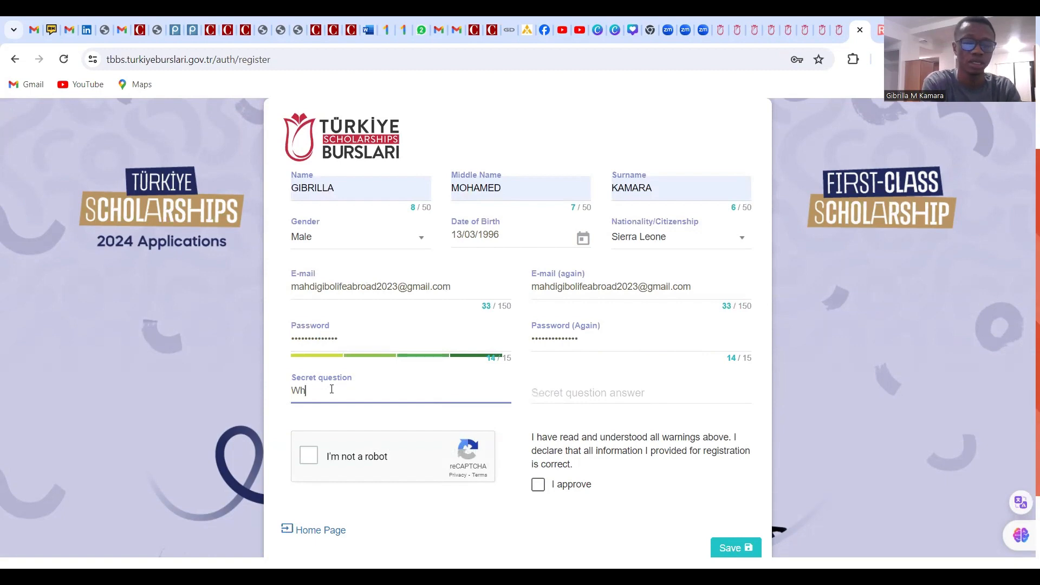
text(t)
key(BackSpace)
text(at is my)
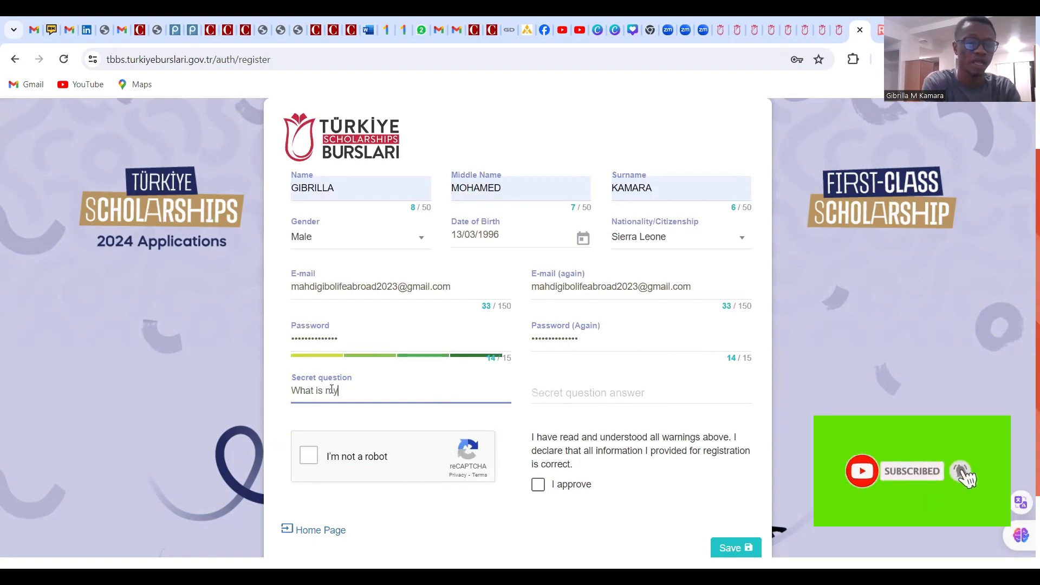
text( favou)
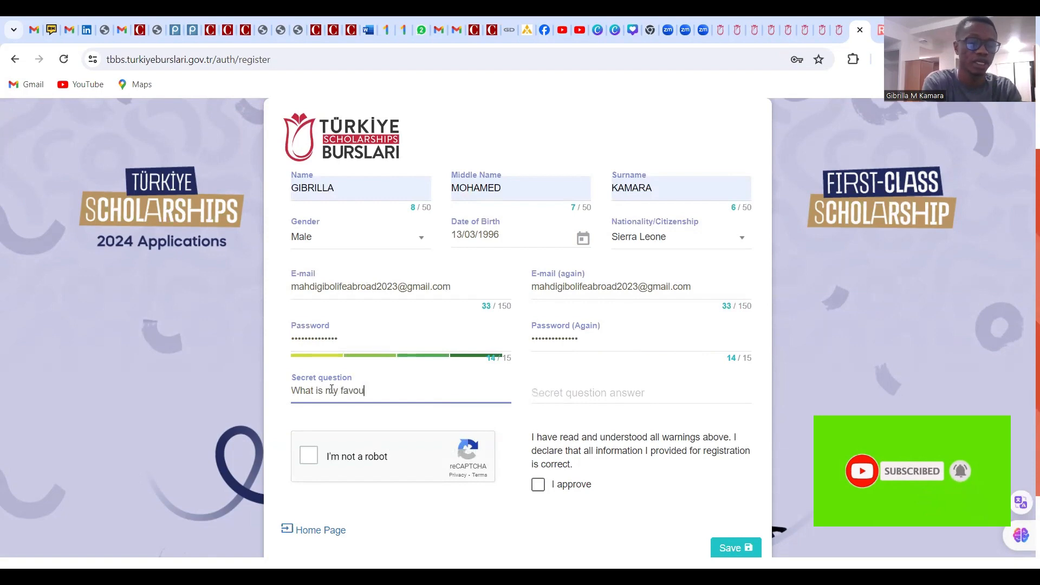
text(rite color)
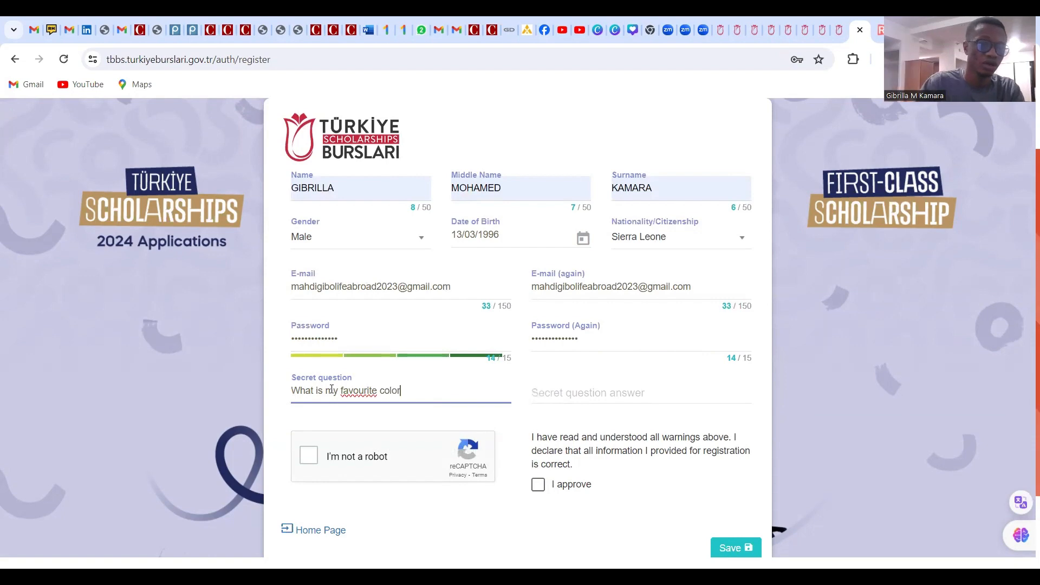
click(364, 390)
key(BackSpace)
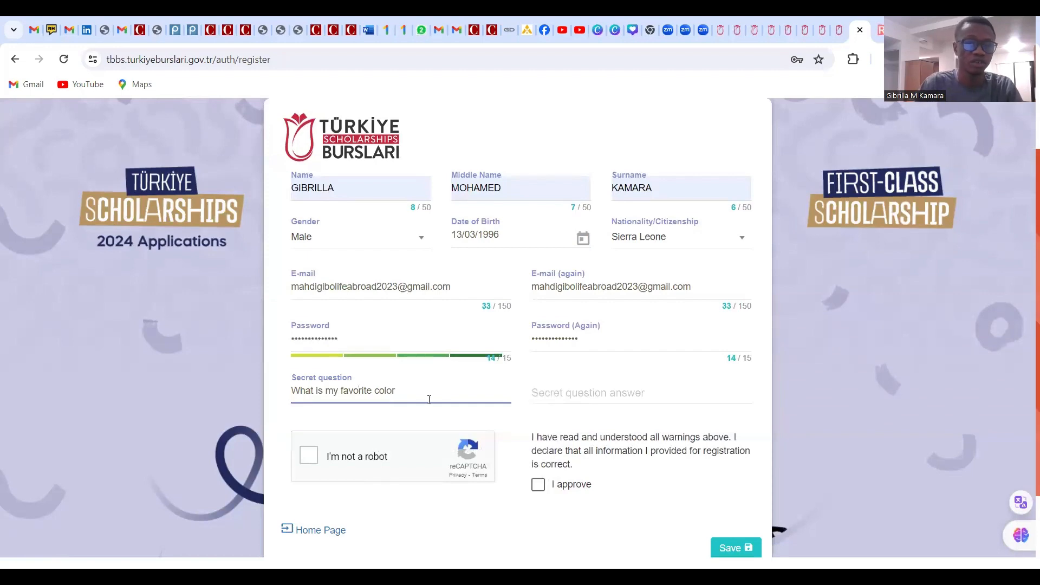
click(402, 398)
End the question with '?' and enter the secret question answer
text(?)
click(563, 392)
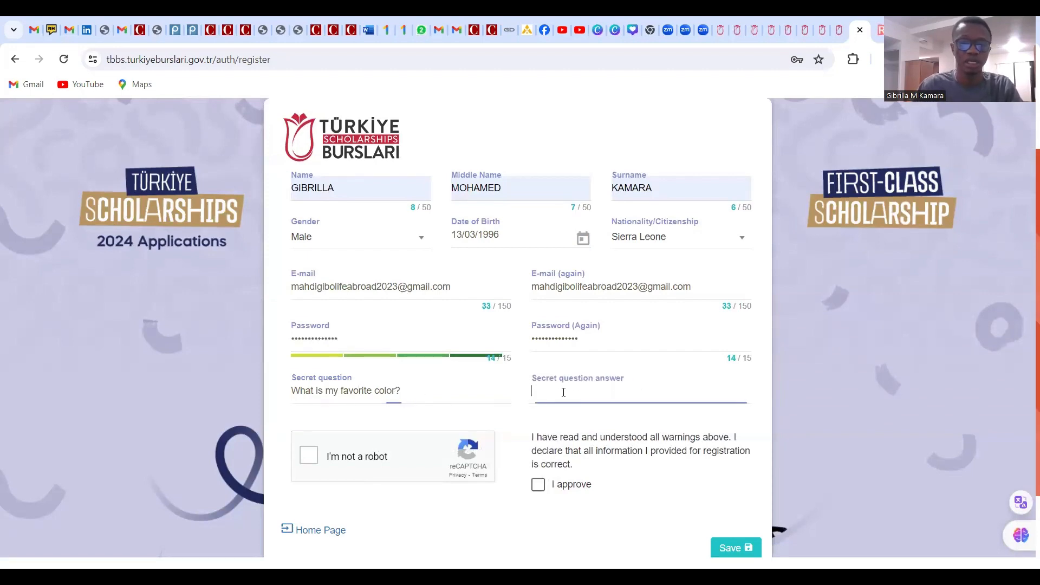
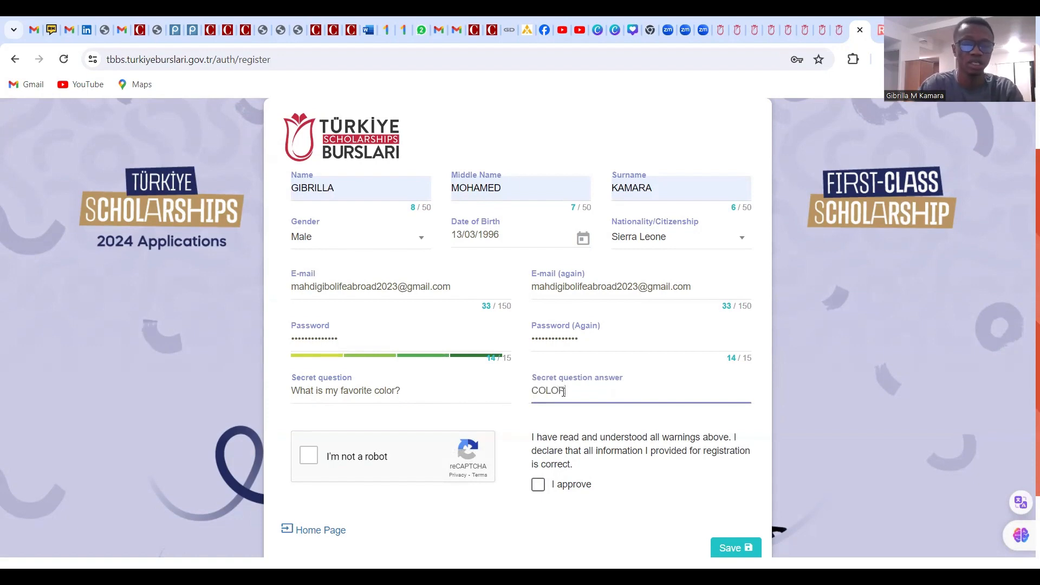
key(BackSpace)
key(BackSpace)
key(BackSpace)
key(BackSpace)
key(BackSpace)
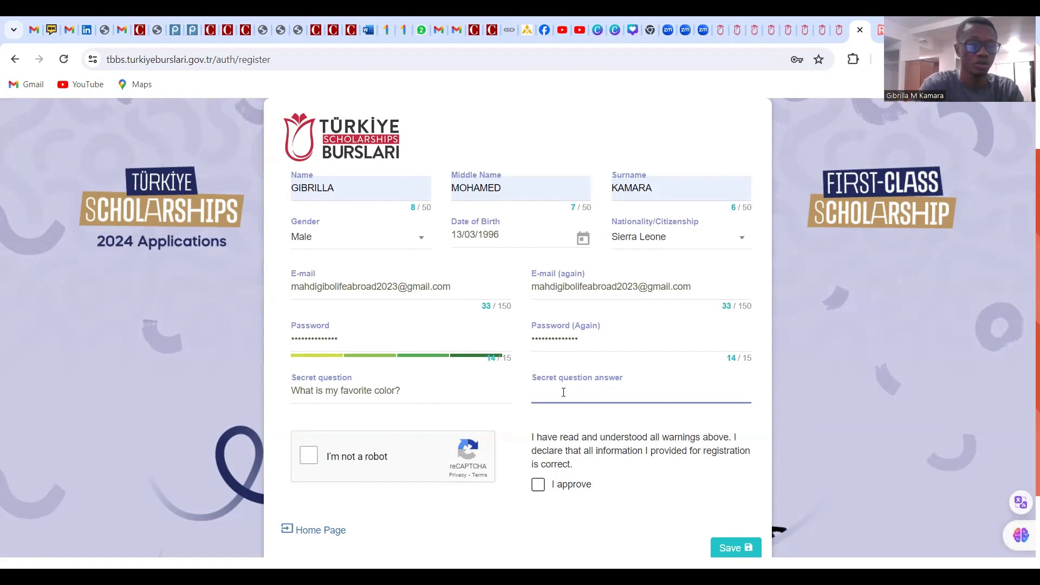
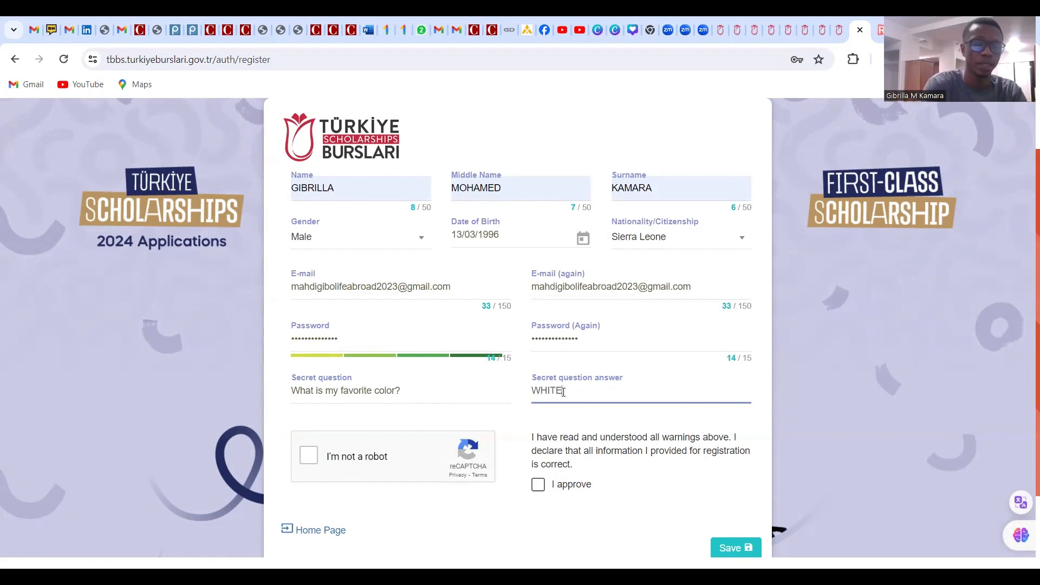
Tick I'm not a robot and I approve, then save the registration form
click(310, 458)
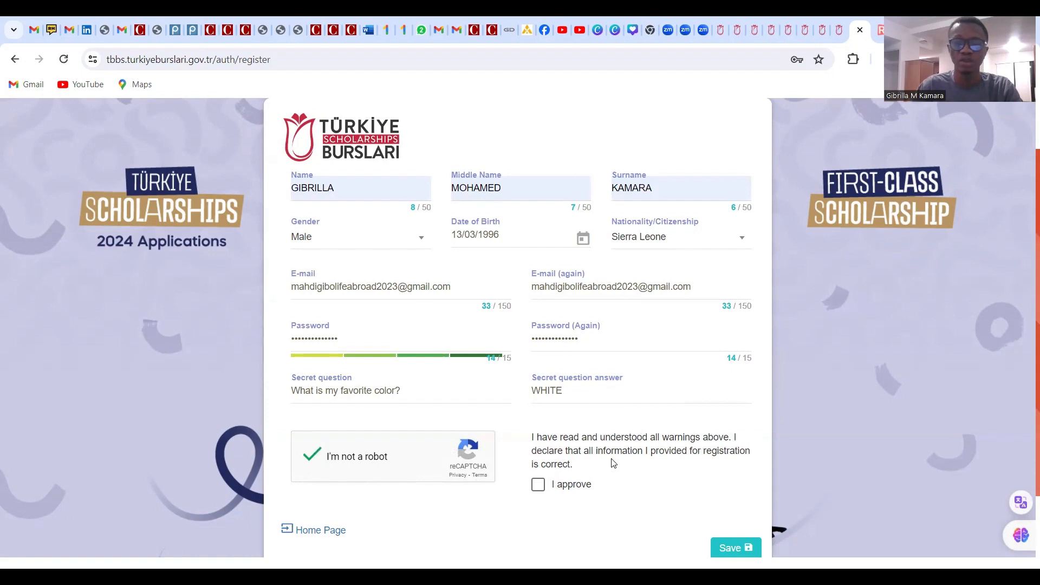
click(539, 487)
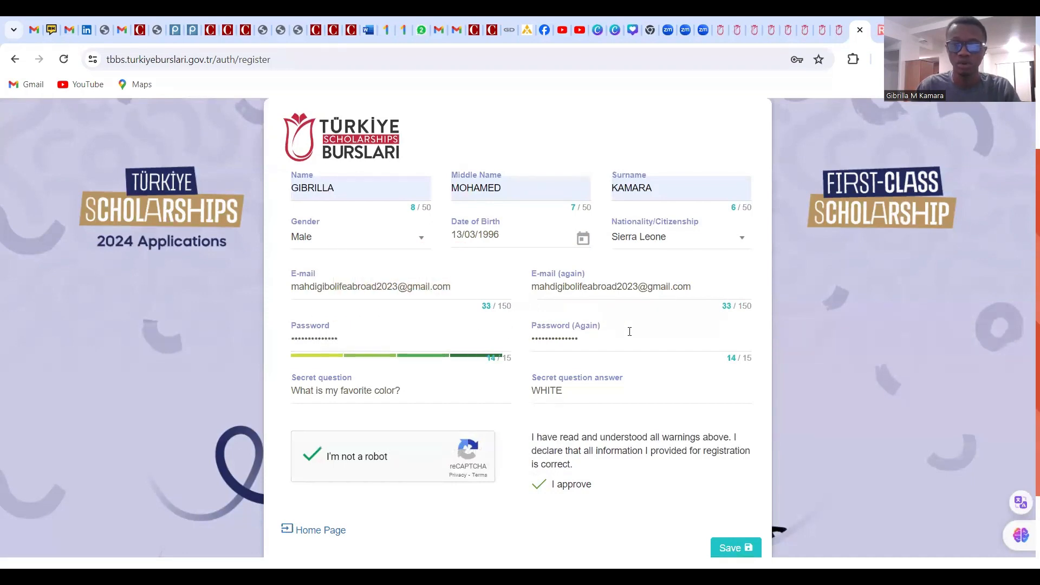
scroll(588, 349, down, 1)
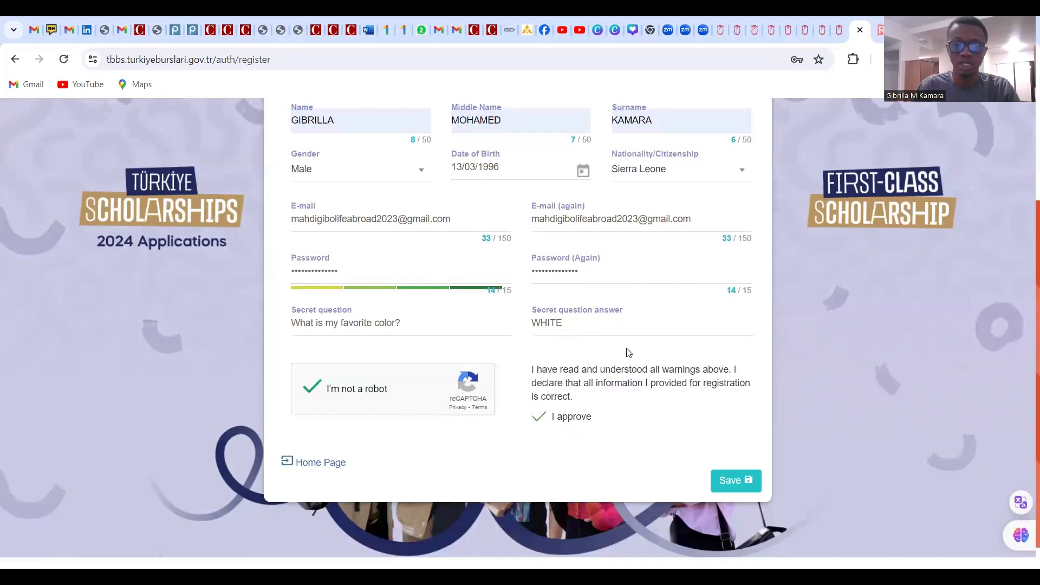
scroll(596, 390, down, 1)
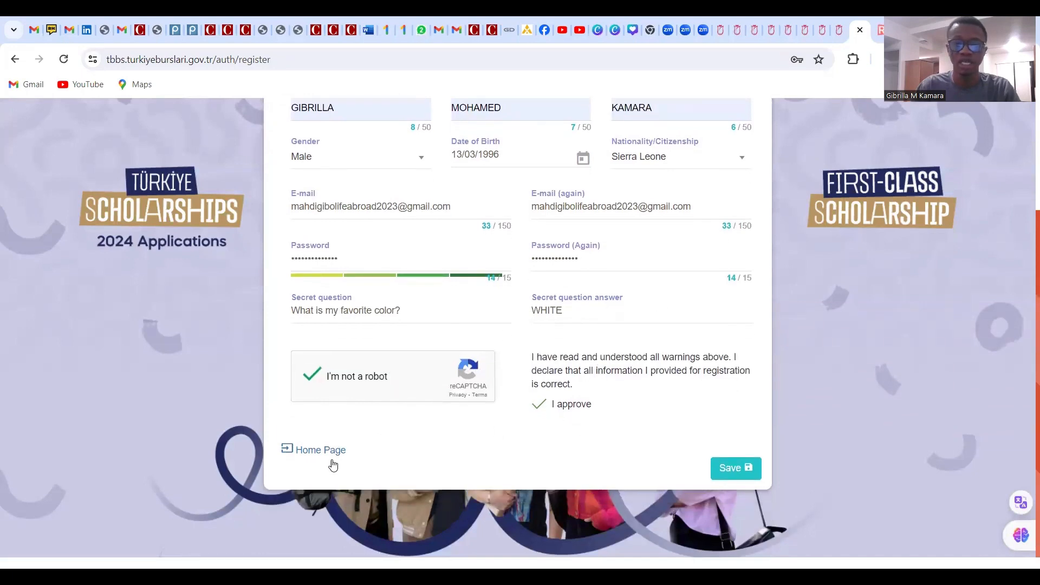
click(731, 469)
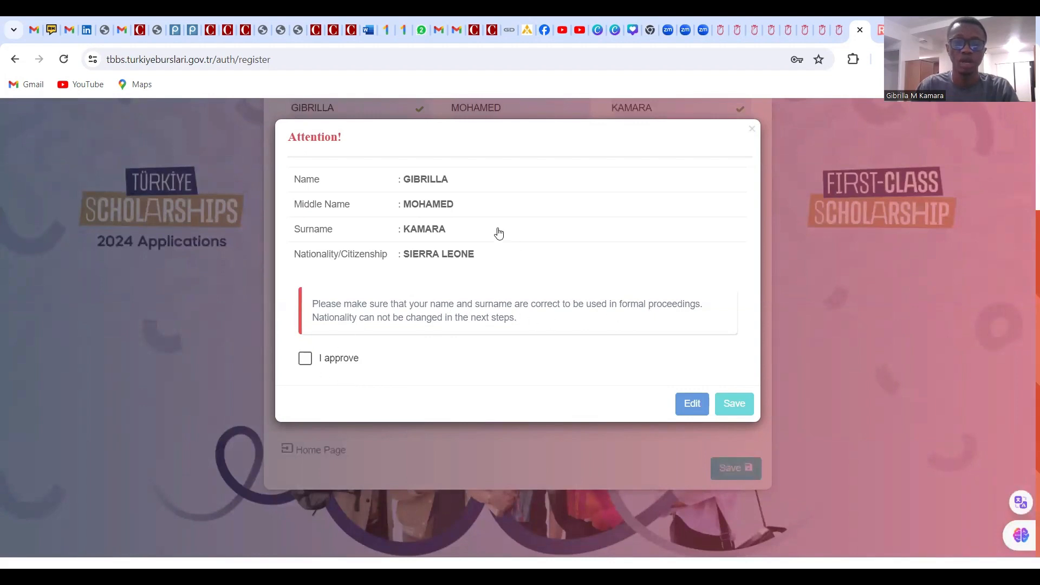
Approve the names and nationality in the Attention box, save, and let Chrome store the password
click(304, 359)
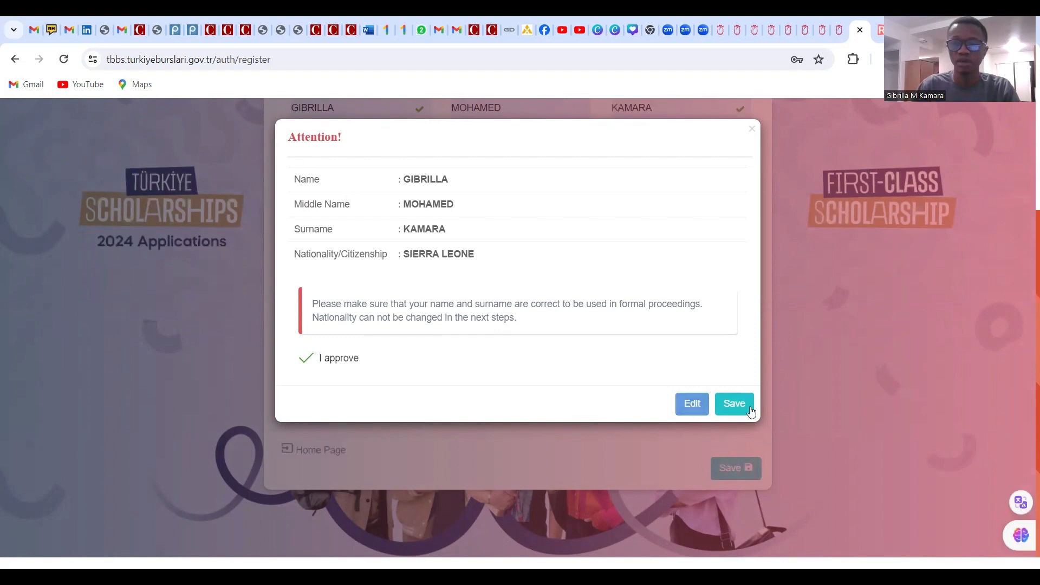
click(733, 410)
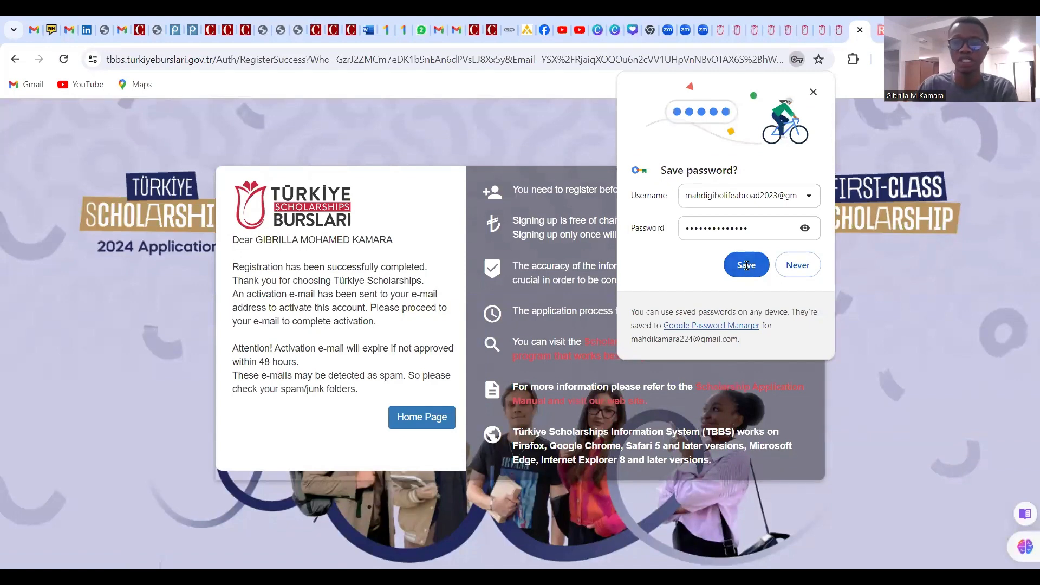
click(746, 266)
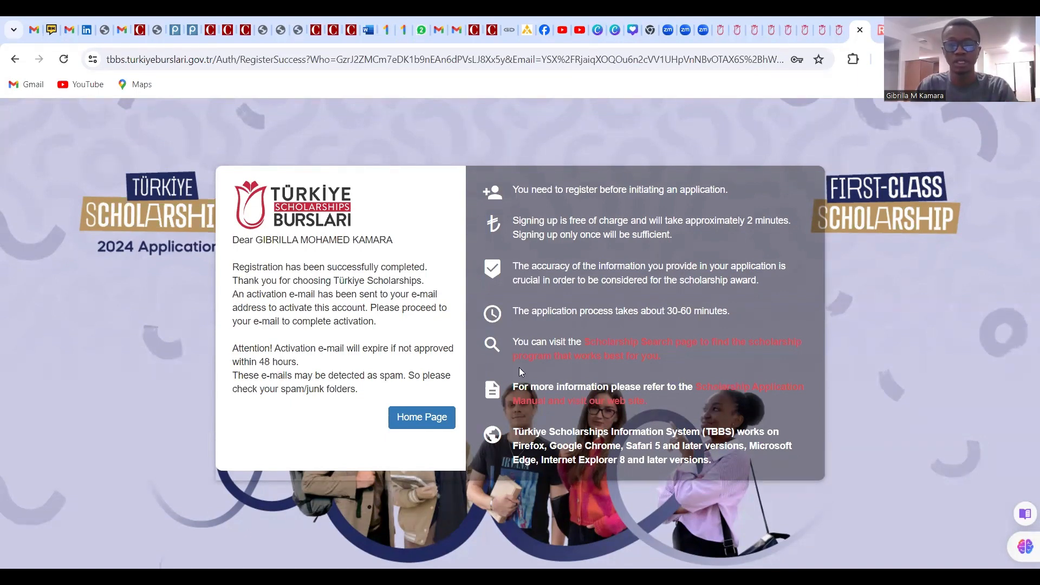
Return from the registration success page to the portal's login page via Home Page
click(426, 425)
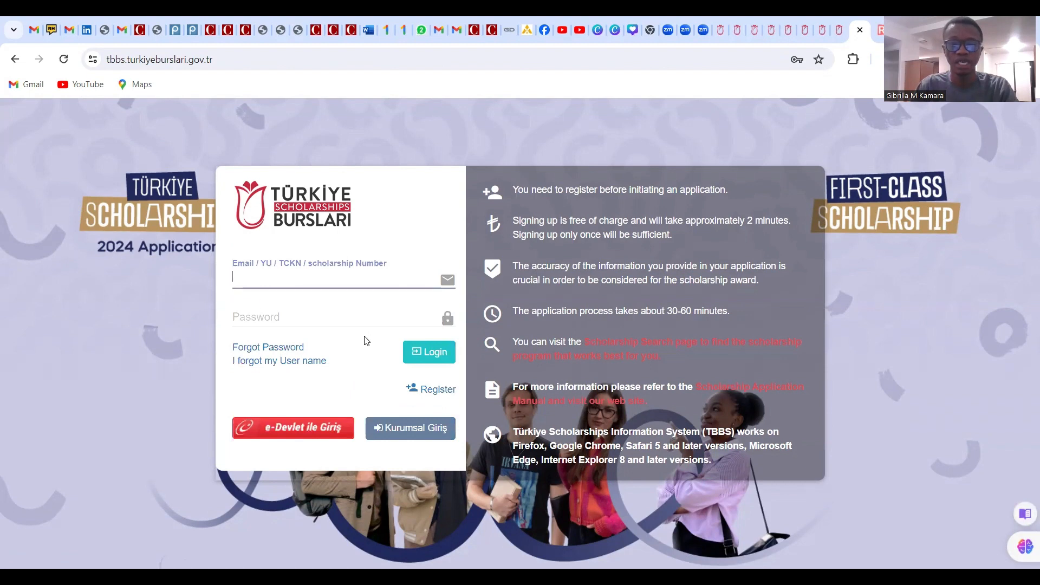
Autofill the TBBS login with the first saved Chrome account, which brings up the Windows PIN prompt
click(244, 281)
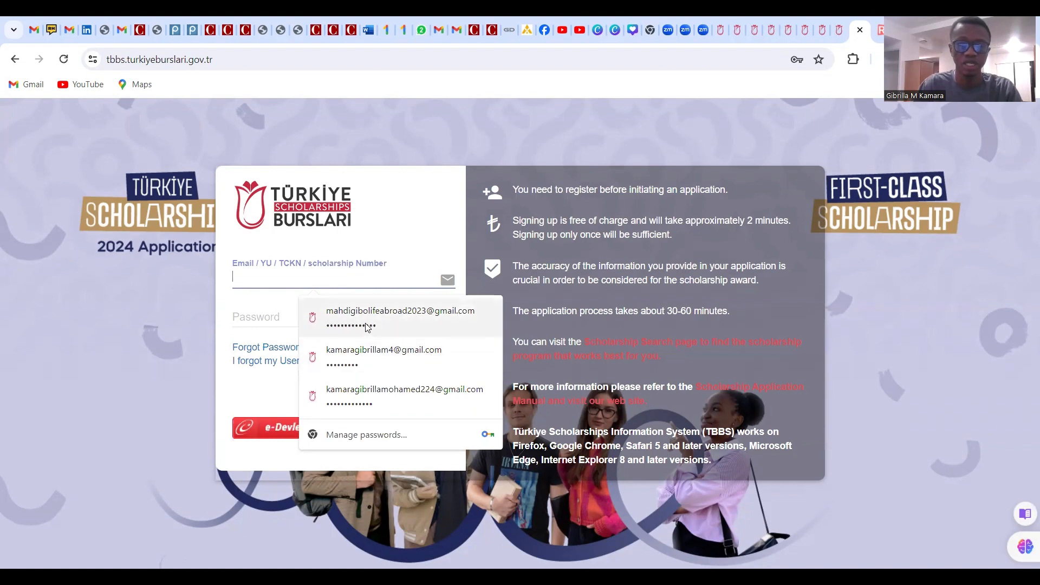
click(380, 315)
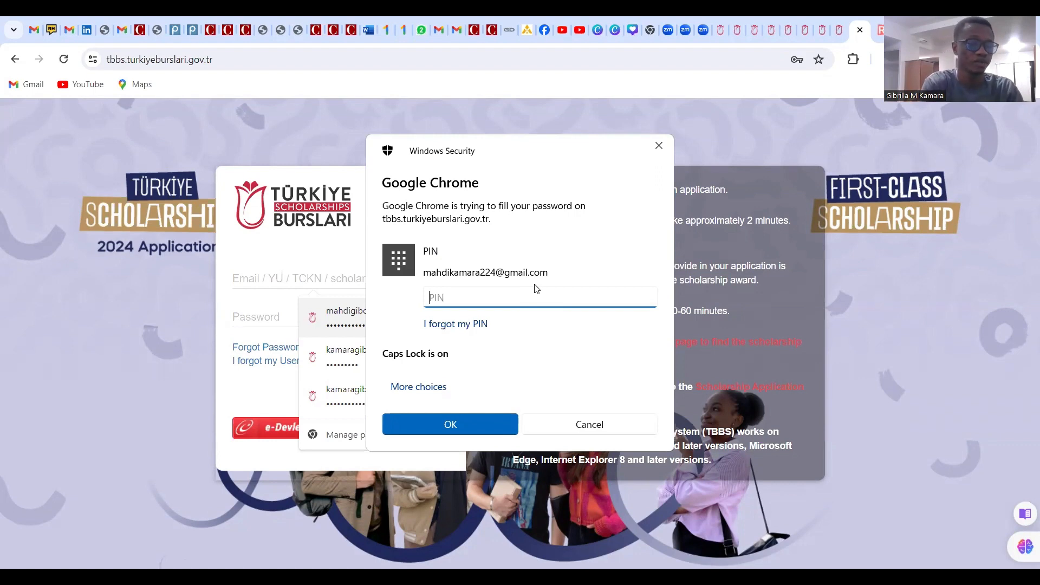
Enter the Windows Hello PIN so Chrome fills in the saved e-mail and password
text(•)
key(BackSpace)
key(Caps_Lock)
text(•)
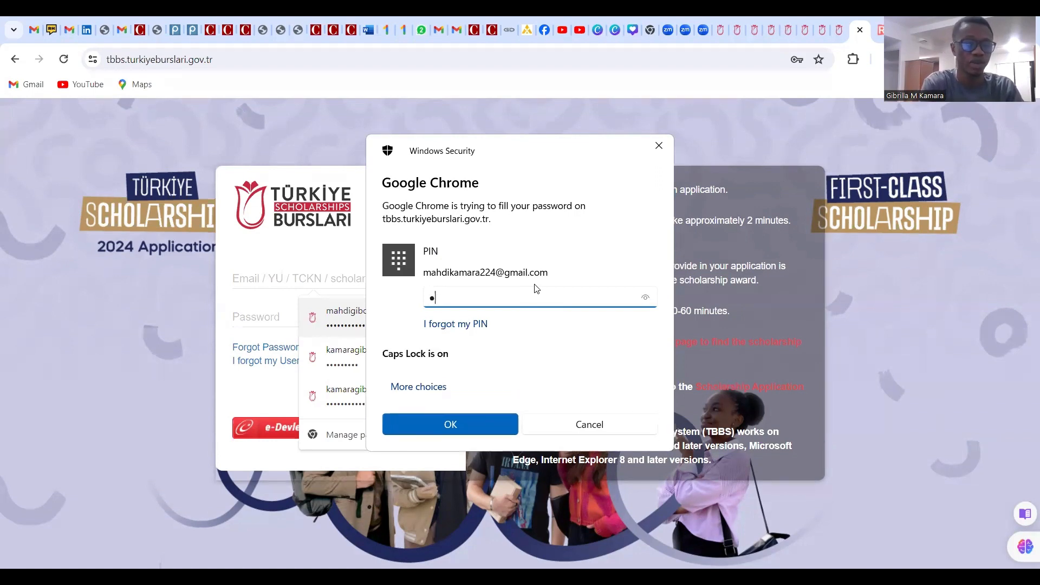
key(Caps_Lock)
text(••••••••••)
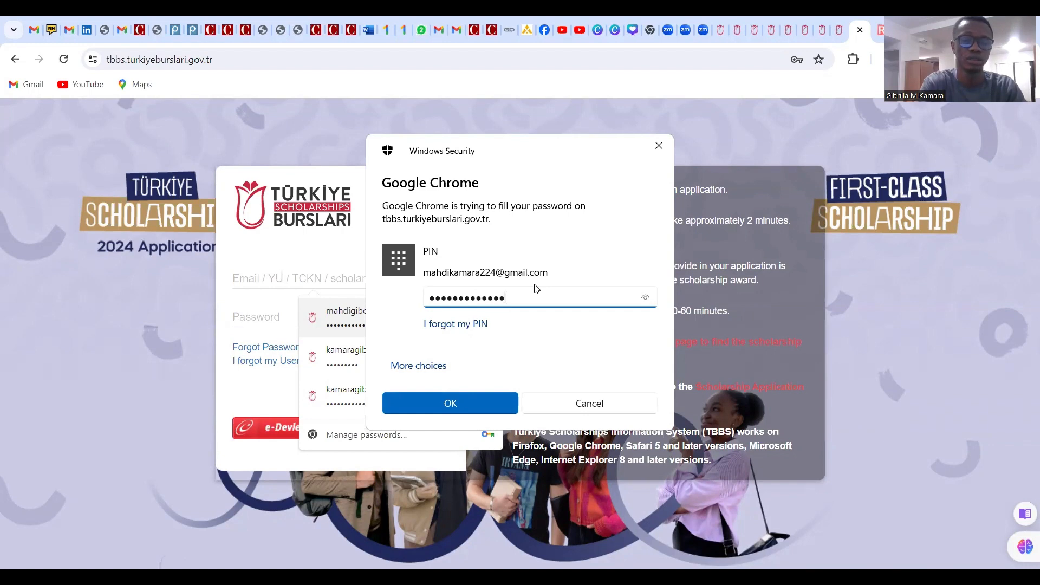
key(Return)
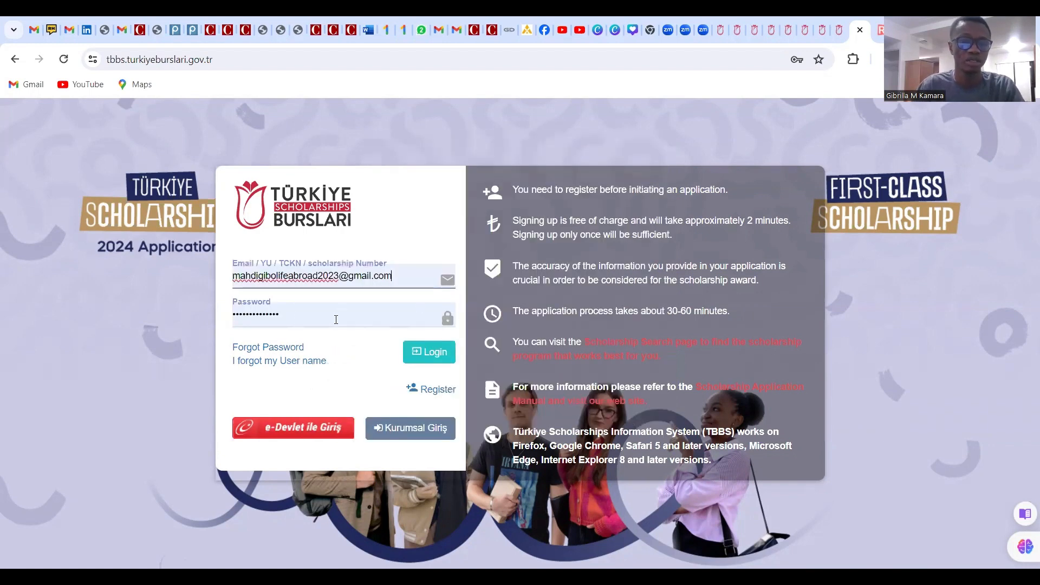
Try logging in twice, get the account-not-activated error, and switch to the Gmail tab
click(431, 357)
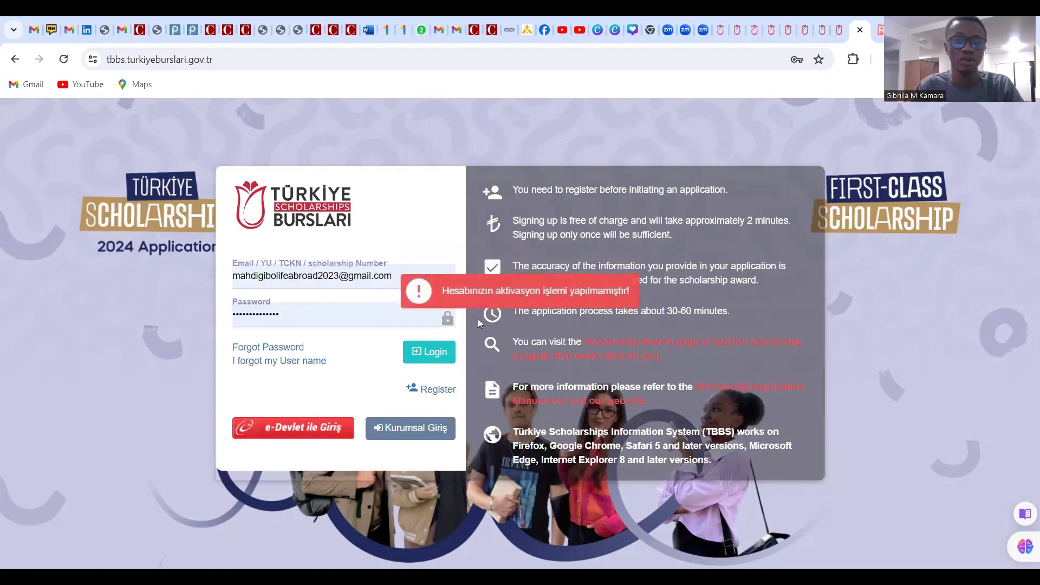
click(434, 362)
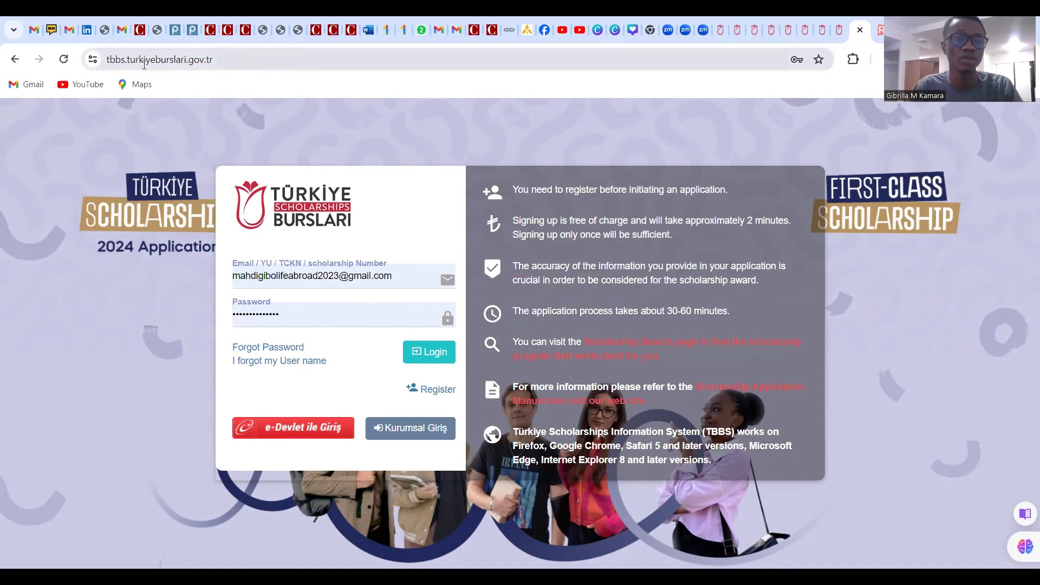
mouse_move(121, 33)
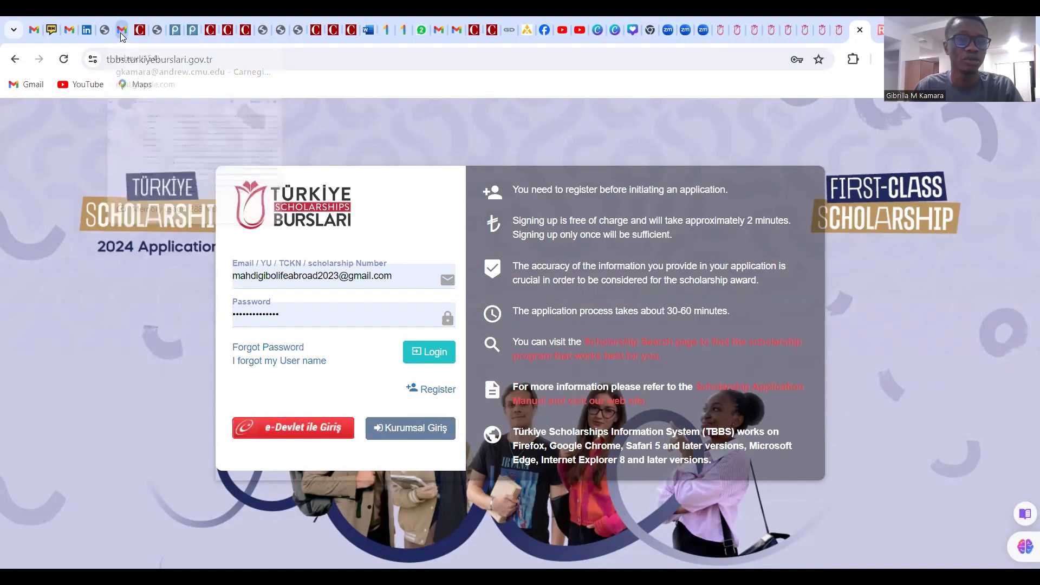
click(120, 32)
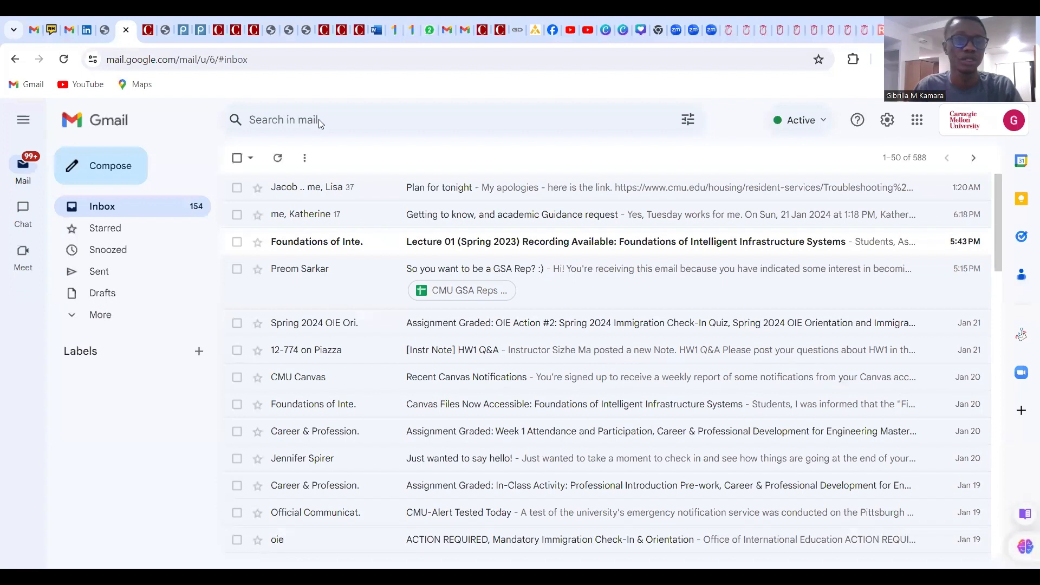
Switch Gmail to the Google account used for the scholarship application
click(1014, 122)
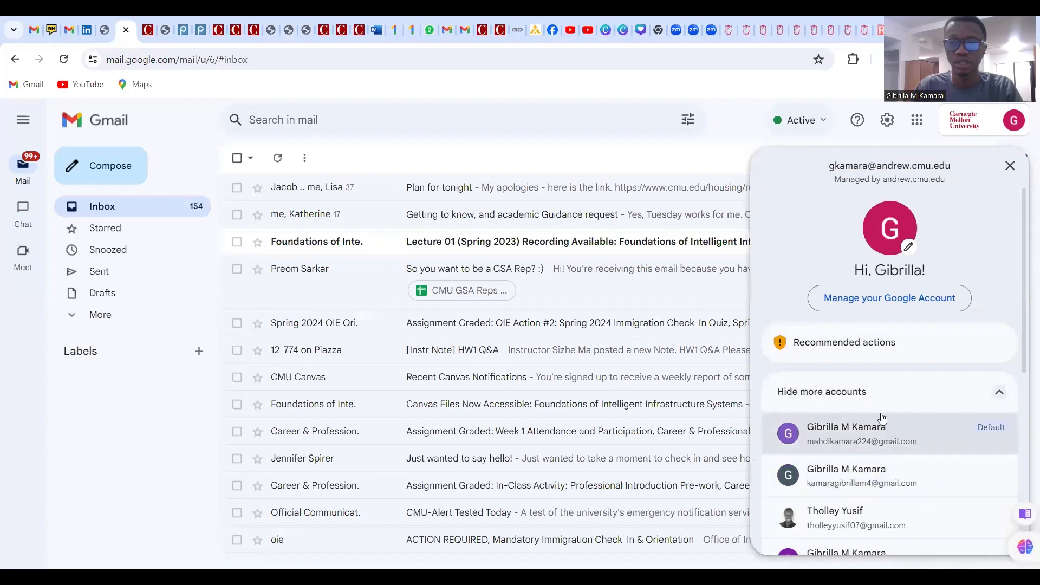
scroll(882, 419, down, 4)
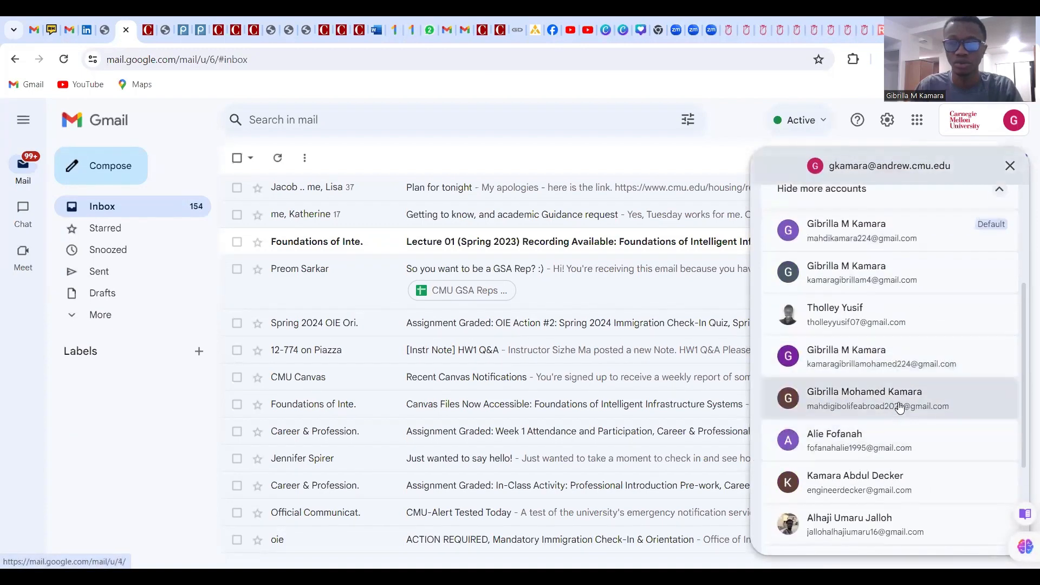
click(898, 402)
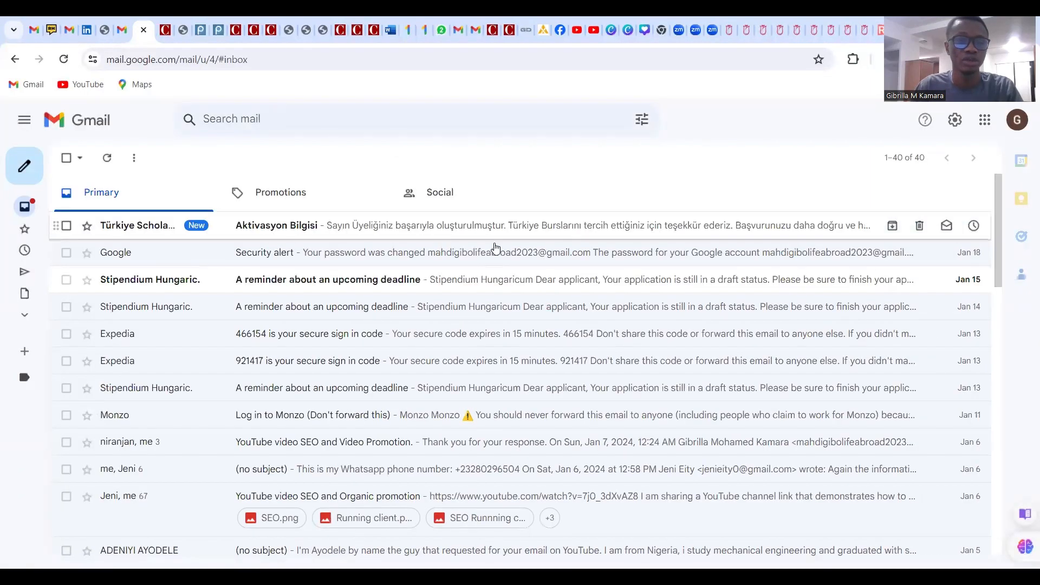
Open the 'Aktivasyon Bilgisi' activation email and scroll to its confirmation link
click(414, 227)
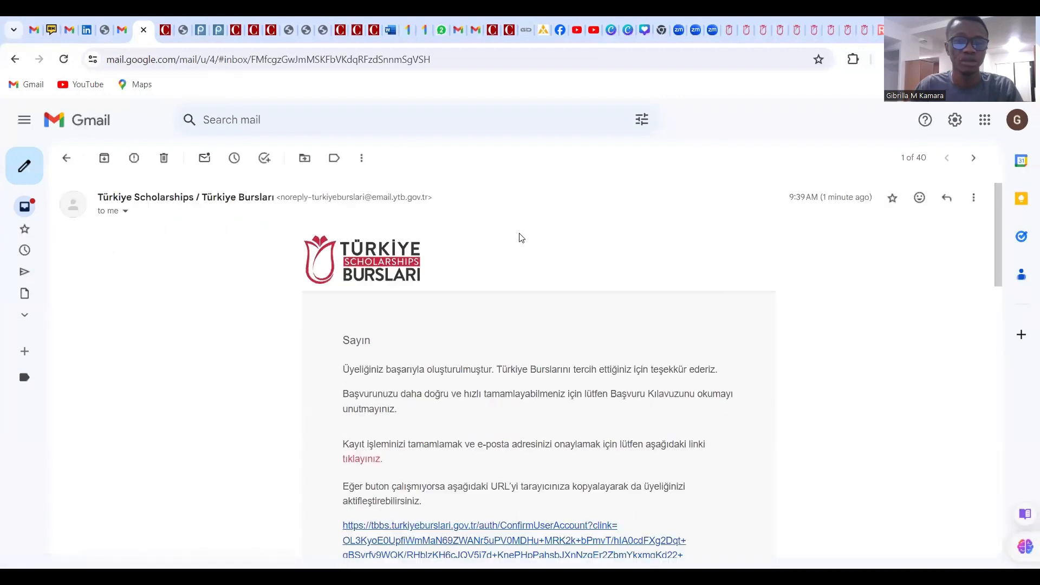
scroll(519, 236, down, 3)
scroll(476, 308, down, 2)
scroll(473, 310, up, 2)
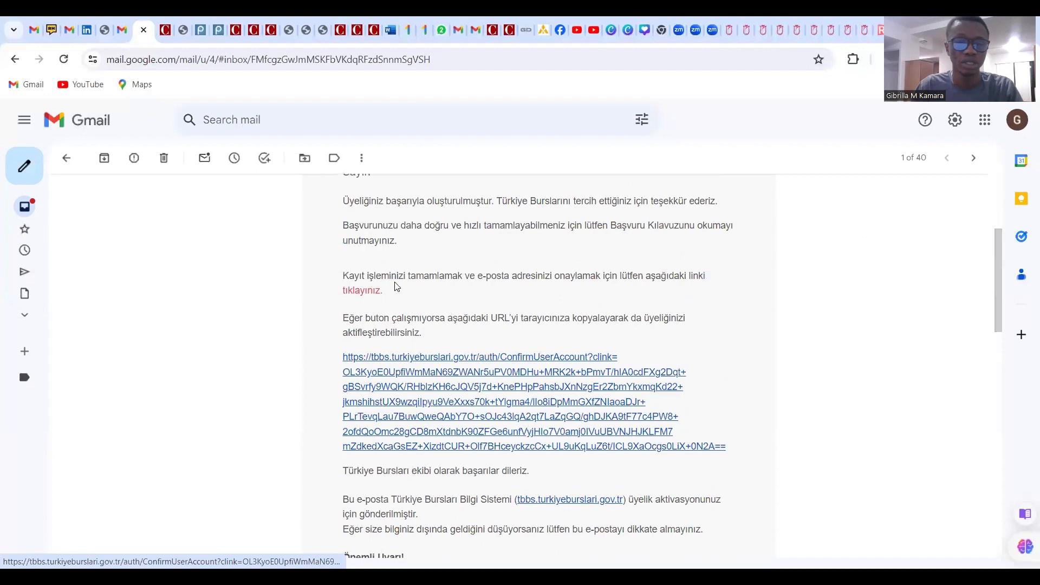
scroll(397, 283, down, 5)
scroll(423, 260, down, 3)
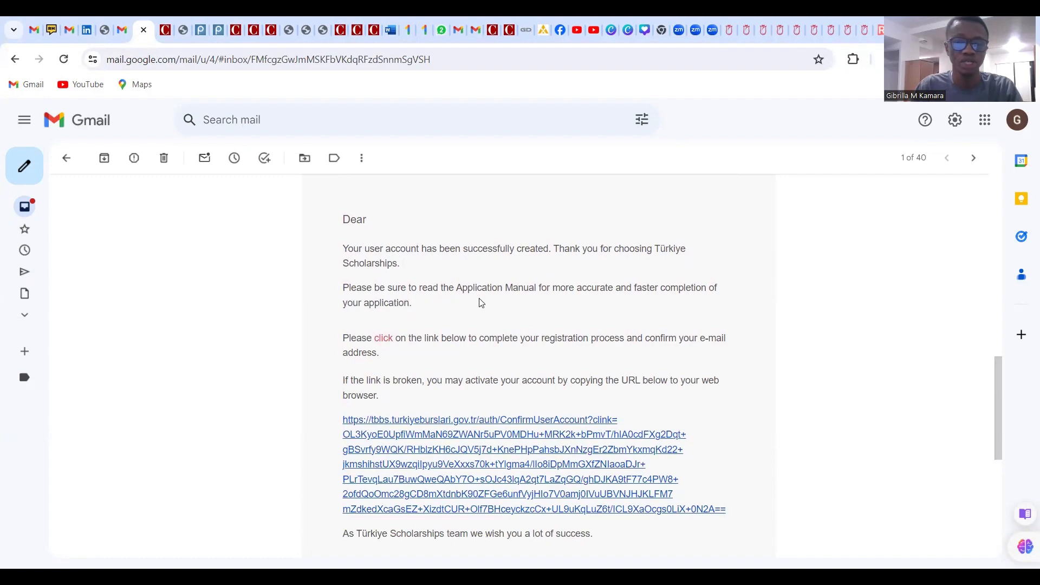
scroll(482, 303, down, 1)
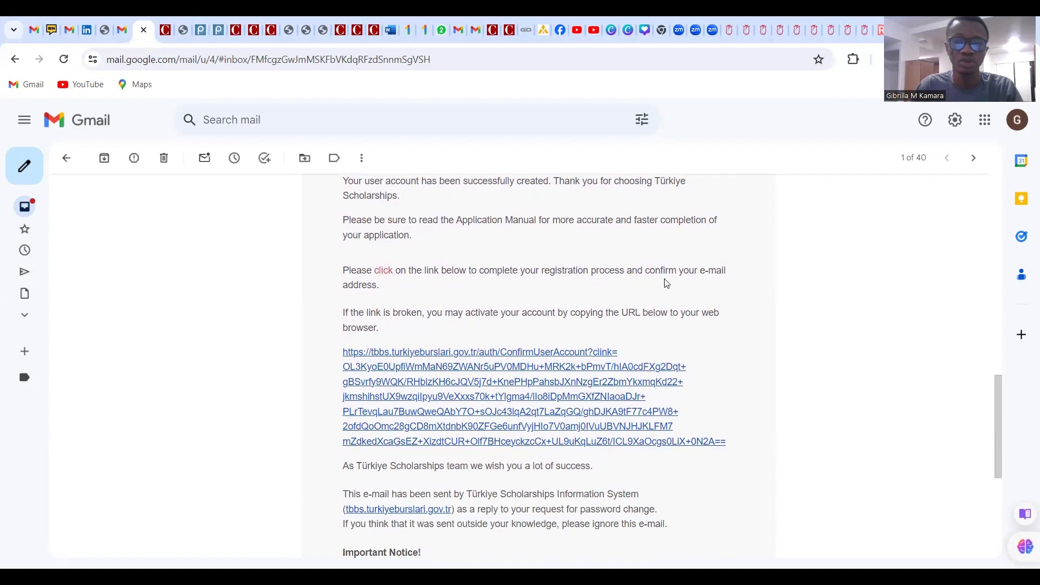
scroll(523, 298, down, 1)
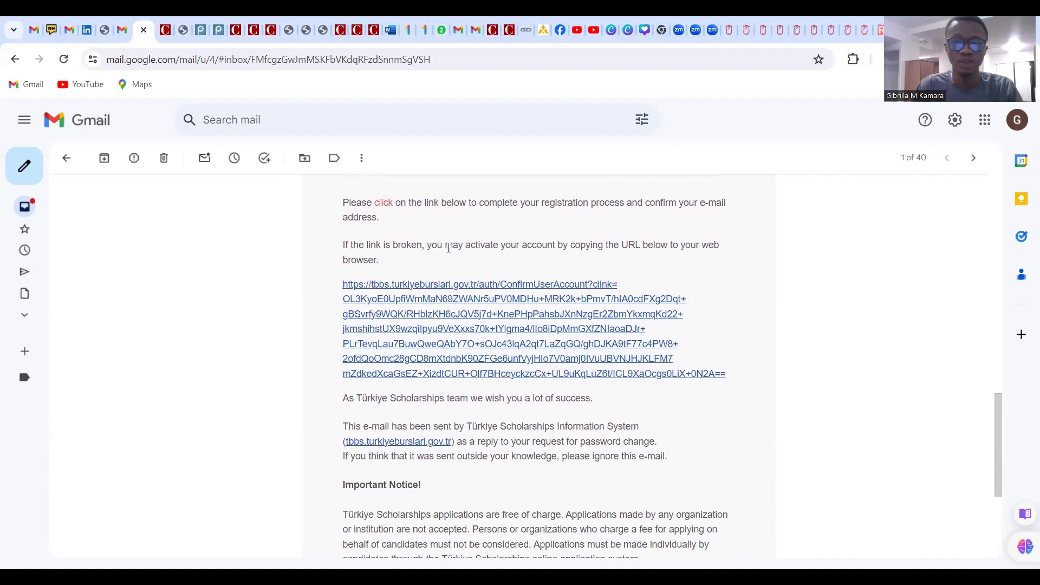
Follow the email's confirmation link to activate the account and copy the Turkish success message
click(383, 204)
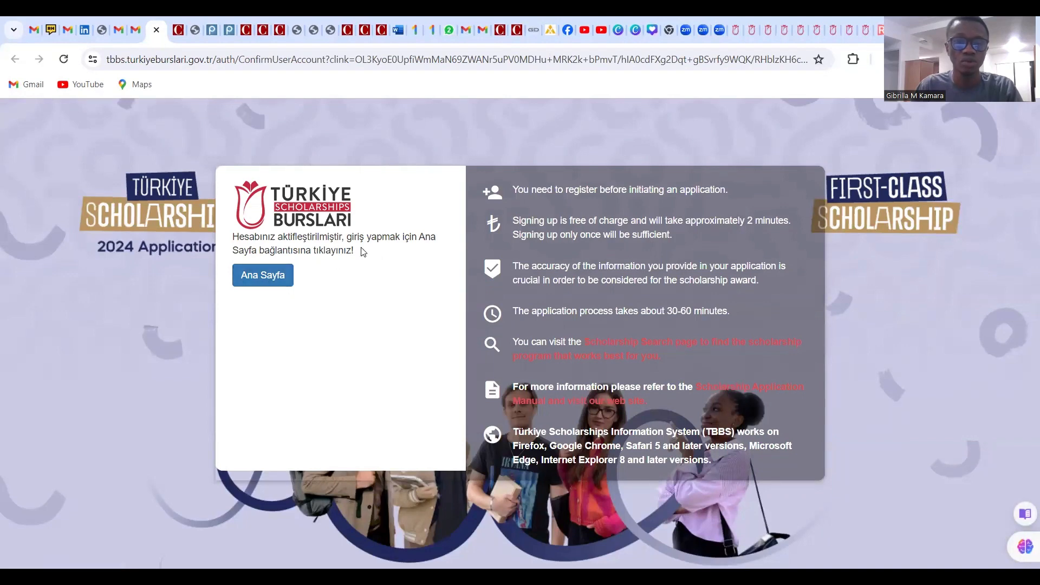
drag(355, 251, 240, 234)
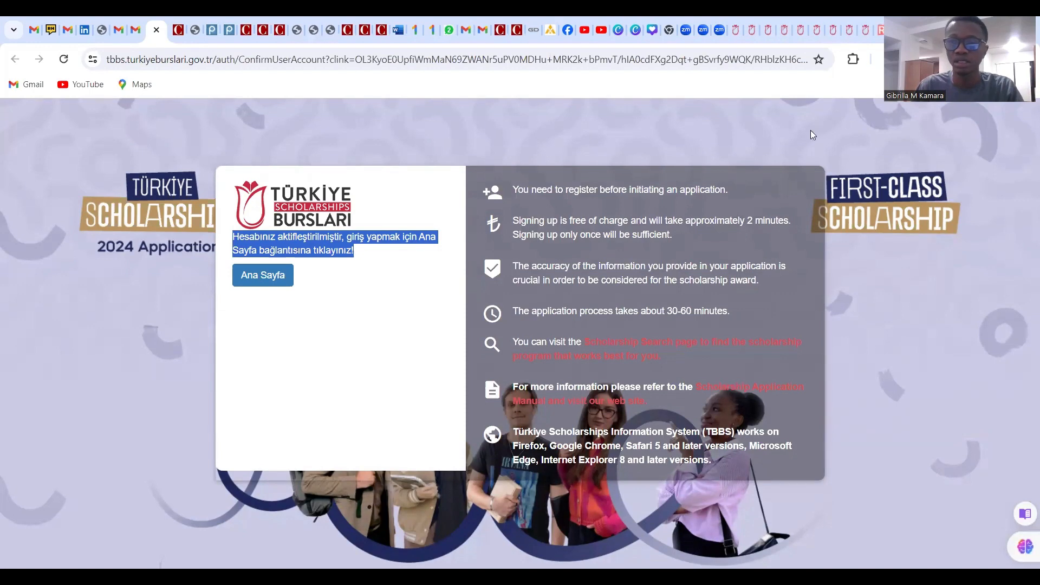
key(ctrl+t)
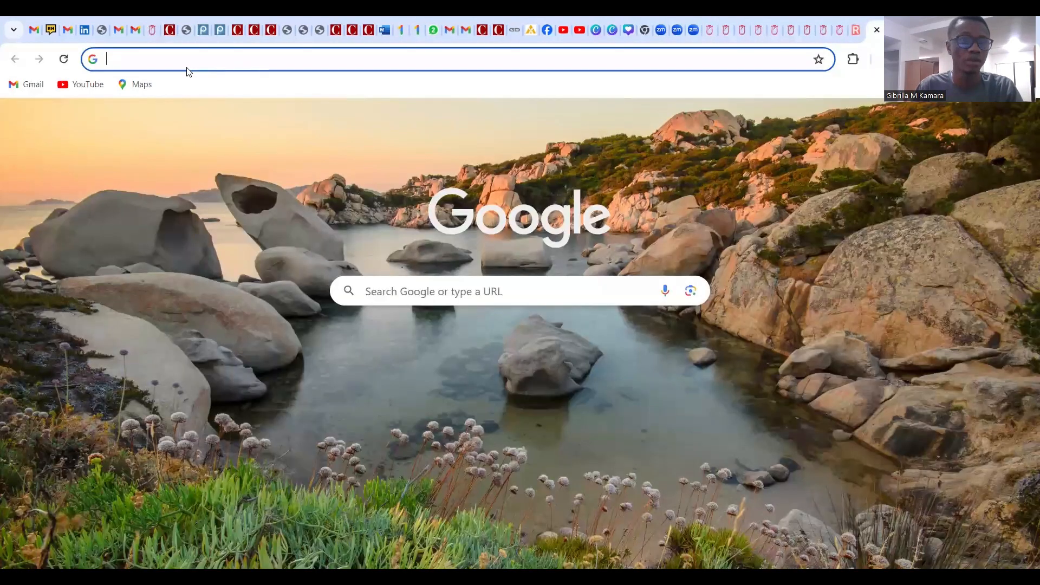
click(137, 30)
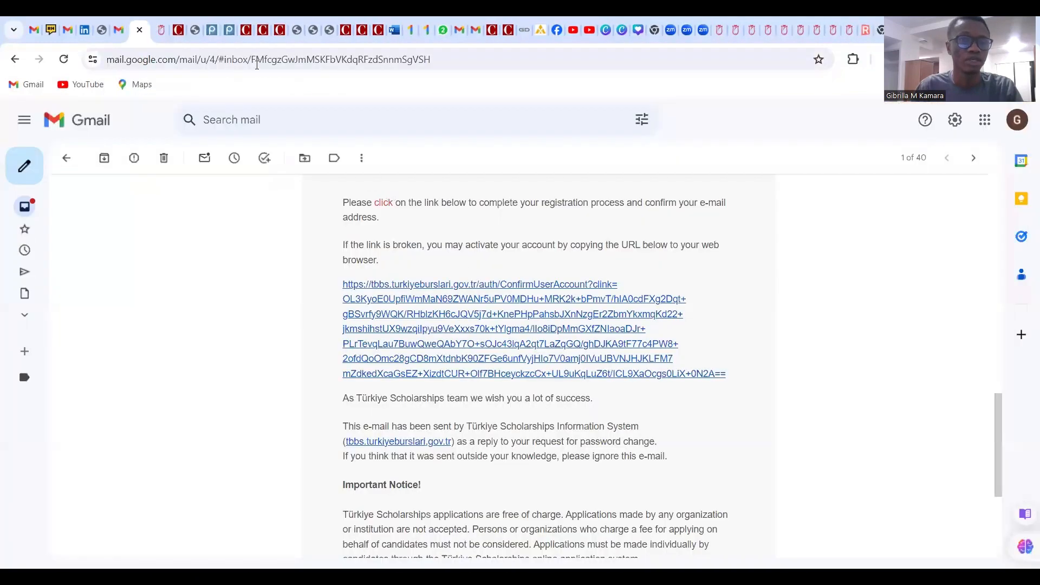
click(165, 32)
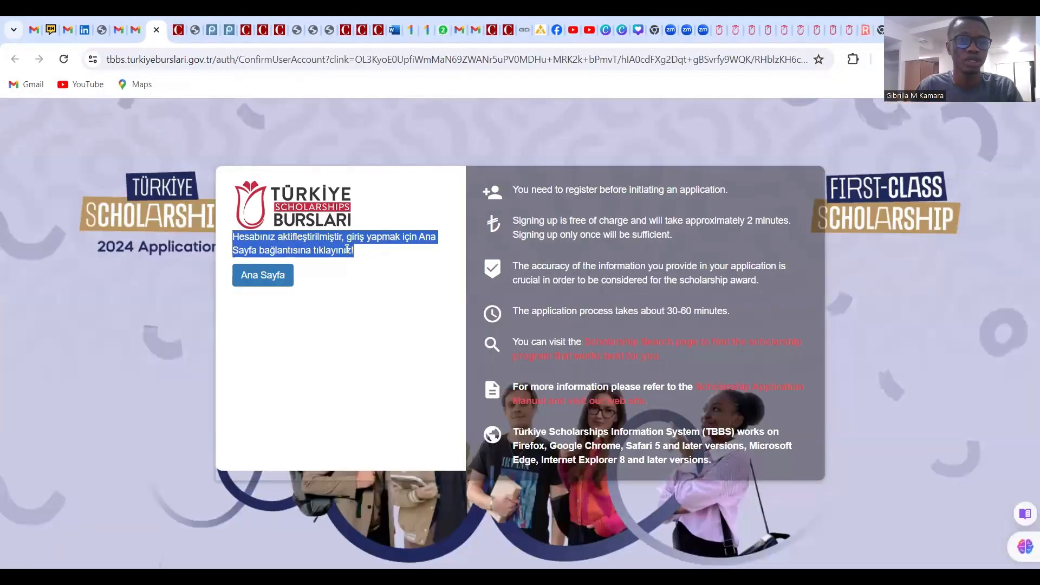
drag(363, 261, 229, 240)
right_click(270, 237)
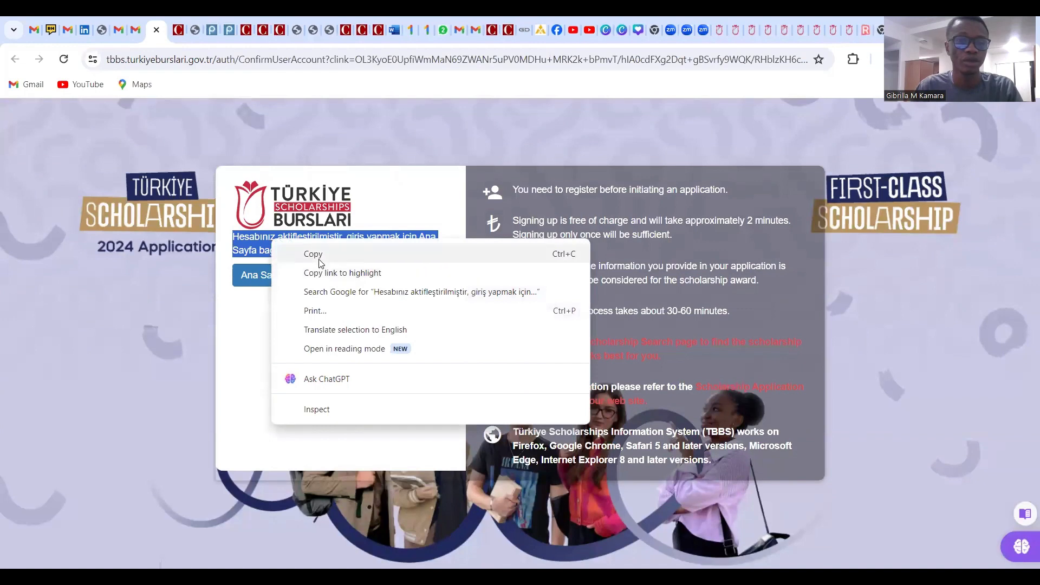
click(320, 256)
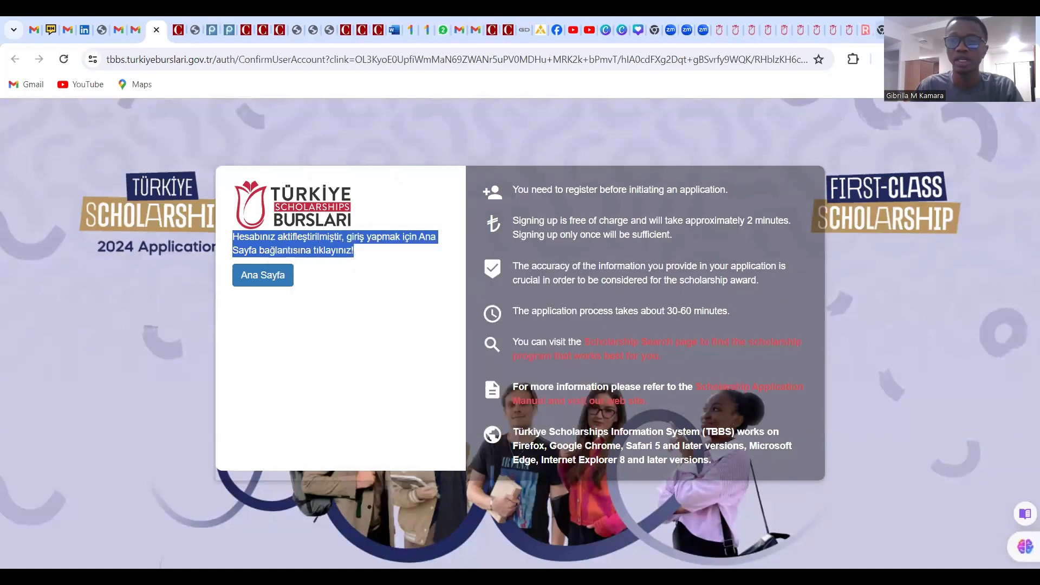
click(882, 33)
Search for Google Translate and set it to translate Turkish into English
click(487, 293)
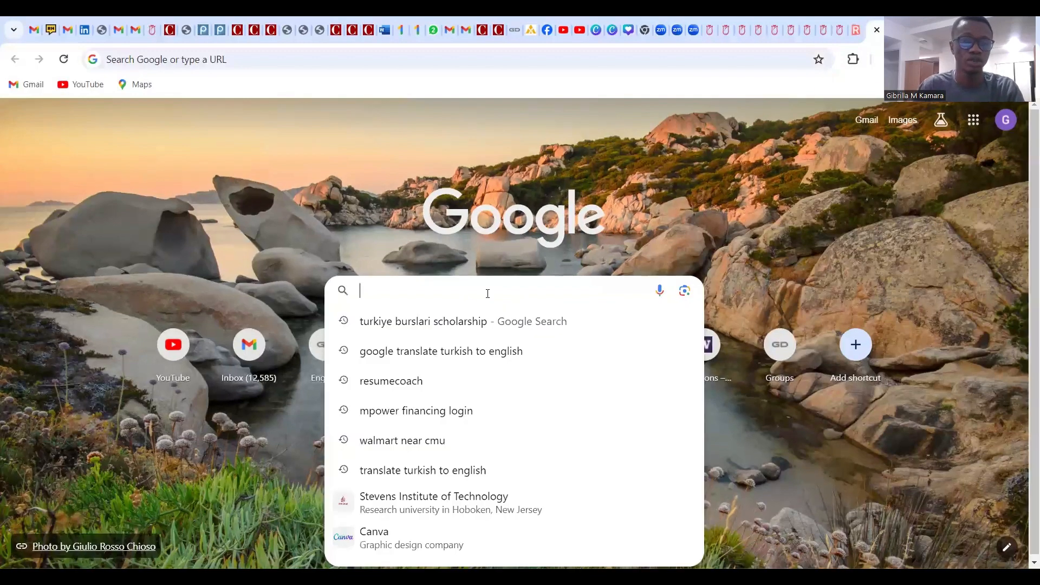
click(474, 351)
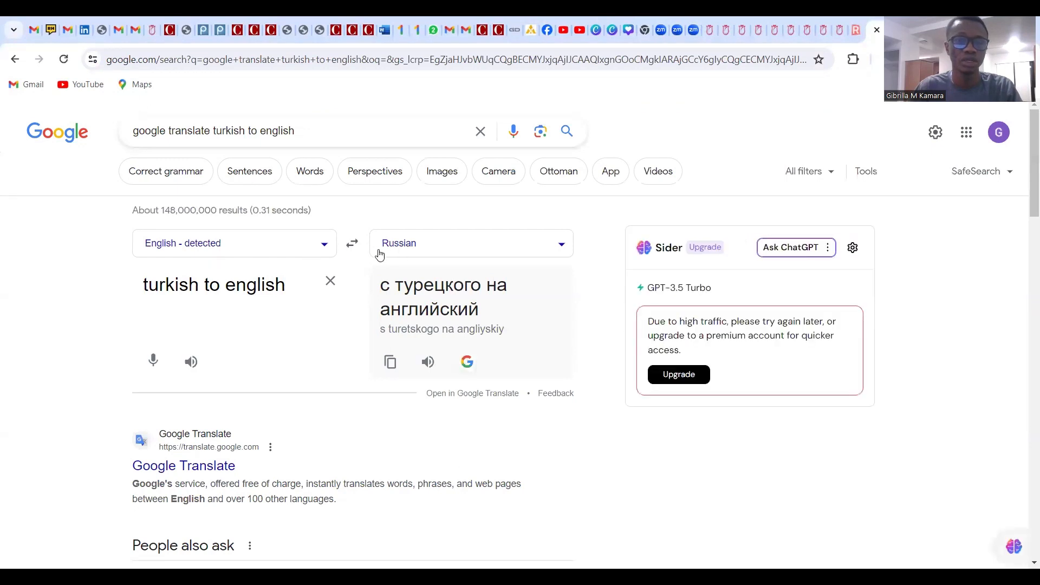
click(485, 246)
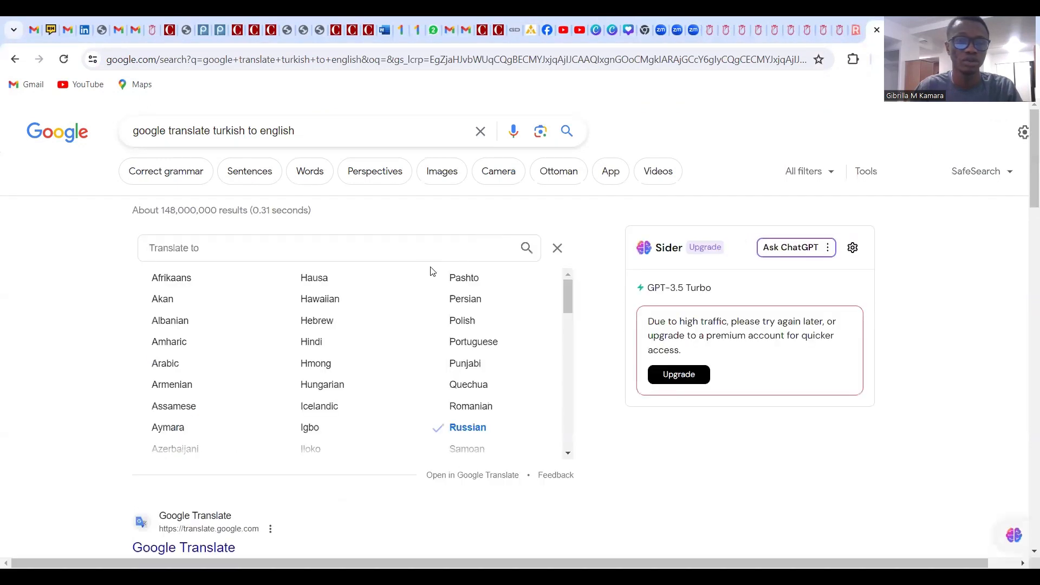
click(269, 247)
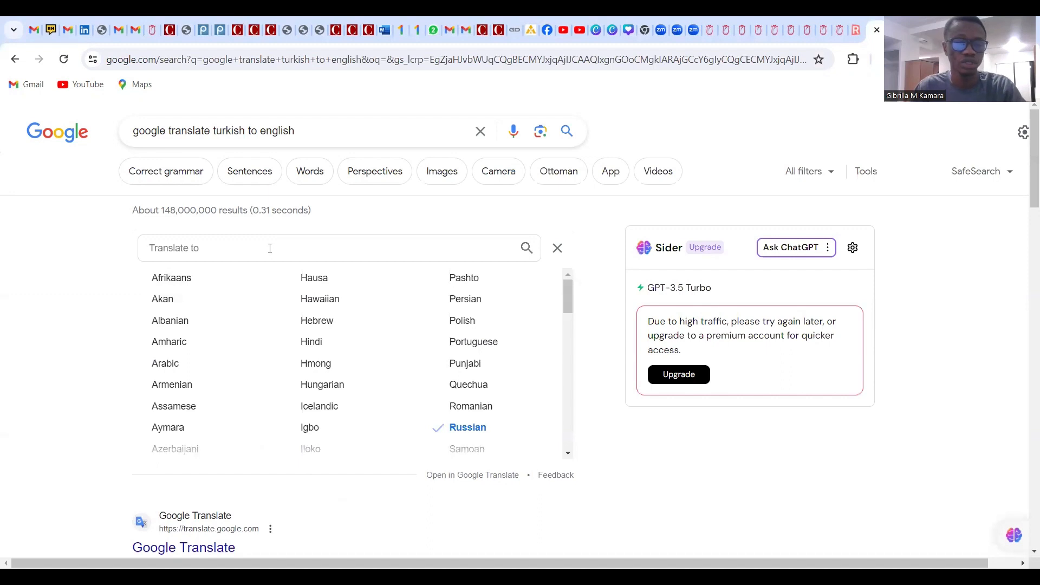
text(tu)
click(225, 275)
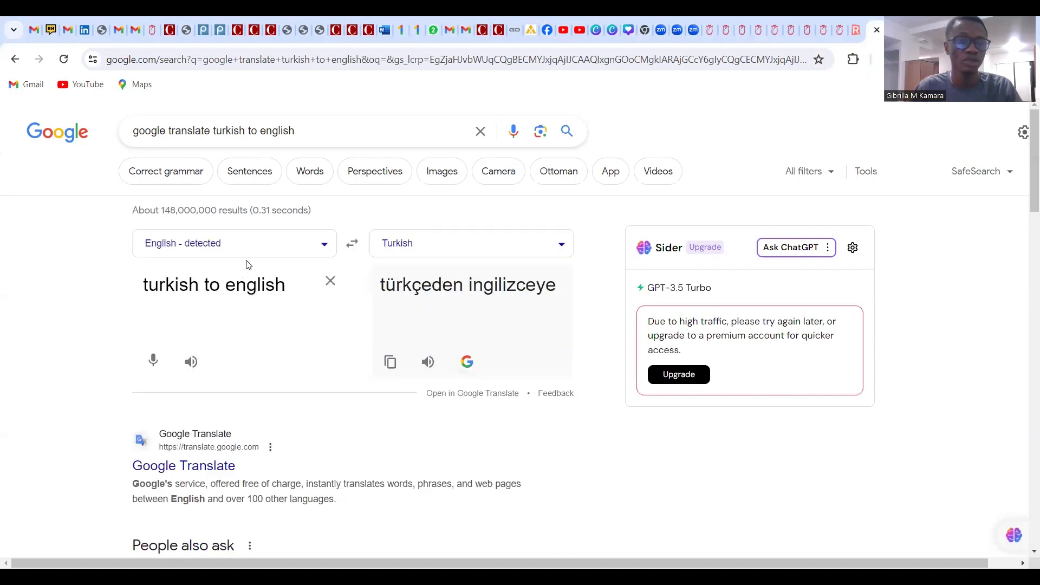
click(351, 245)
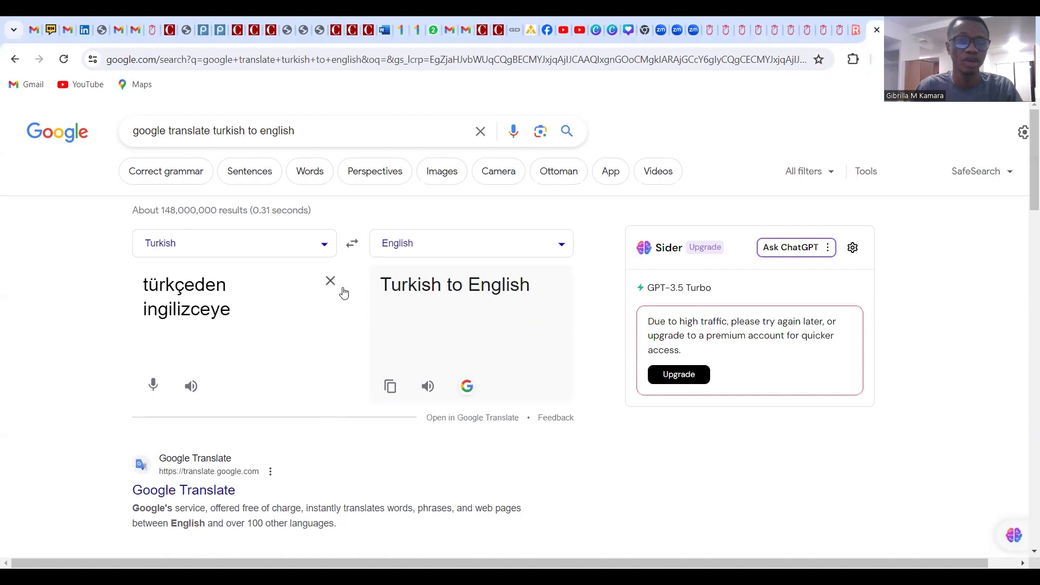
Paste the Turkish message, reading 'Your account has been activated', then return to the TBBS page
right_click(173, 292)
click(210, 421)
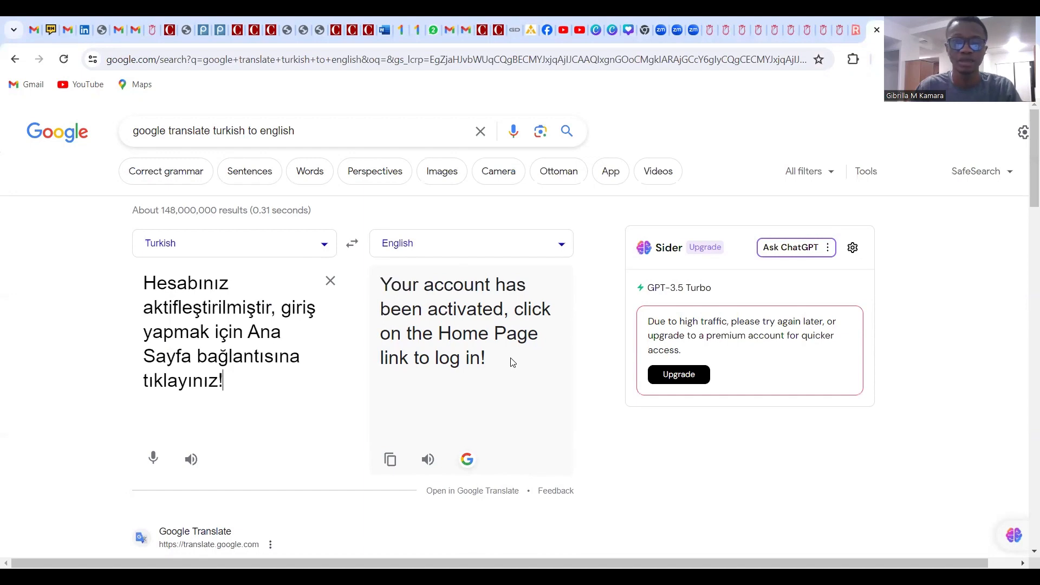
click(154, 35)
click(280, 293)
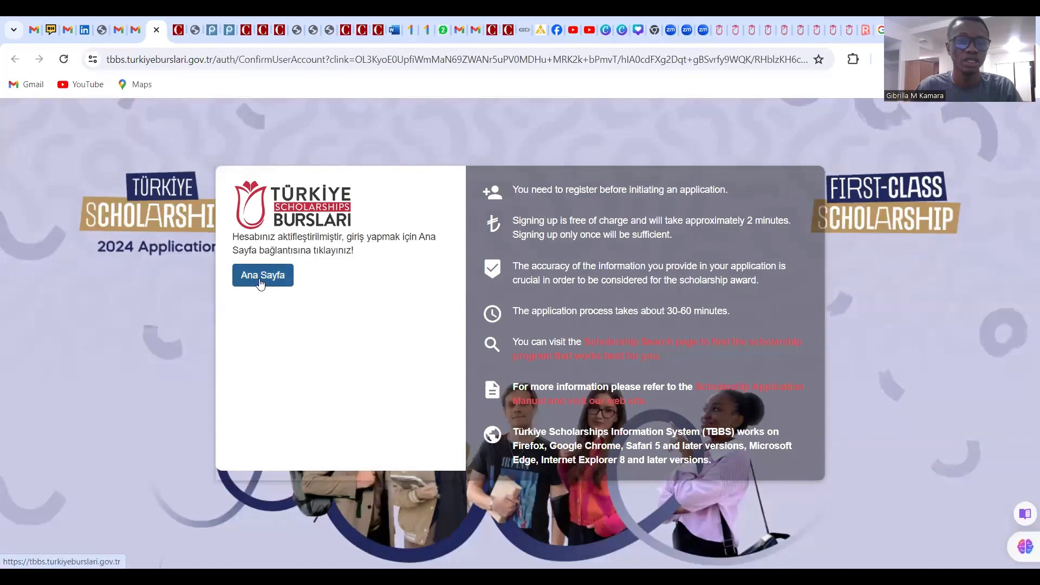
Go to the login page, autofill the saved account after entering the Windows PIN, and log in
right_click(278, 283)
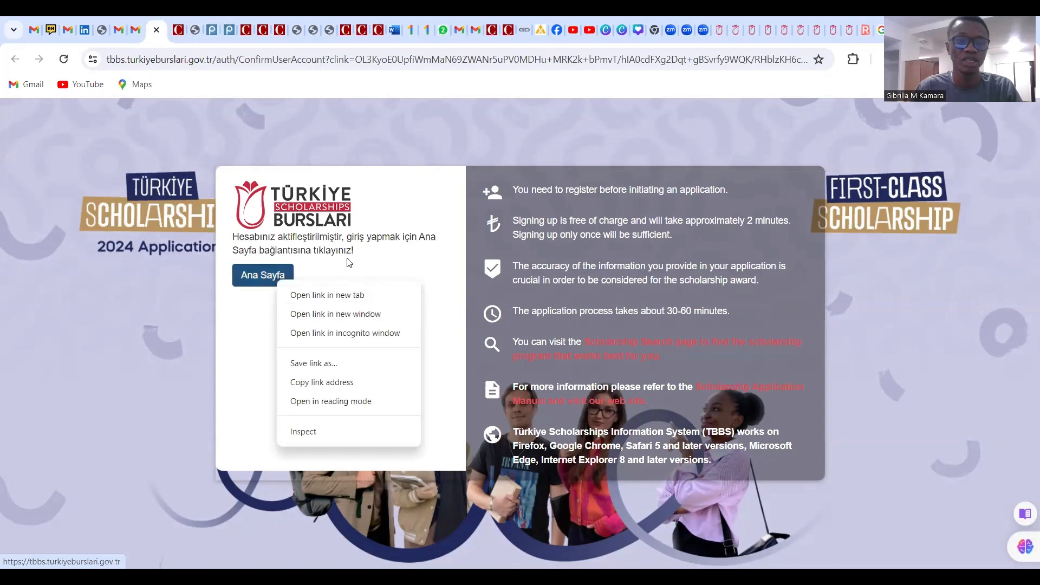
click(268, 283)
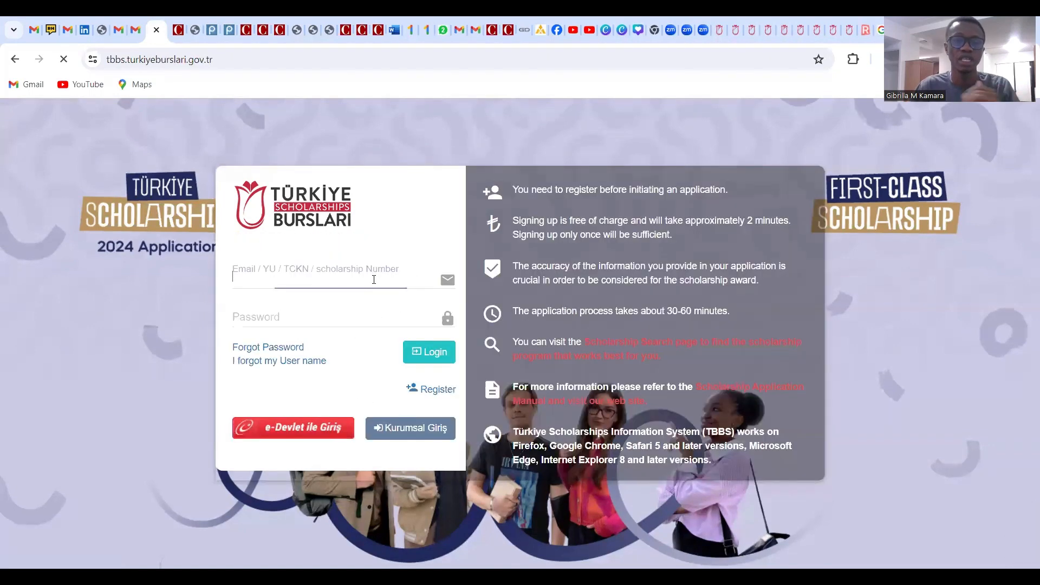
click(319, 279)
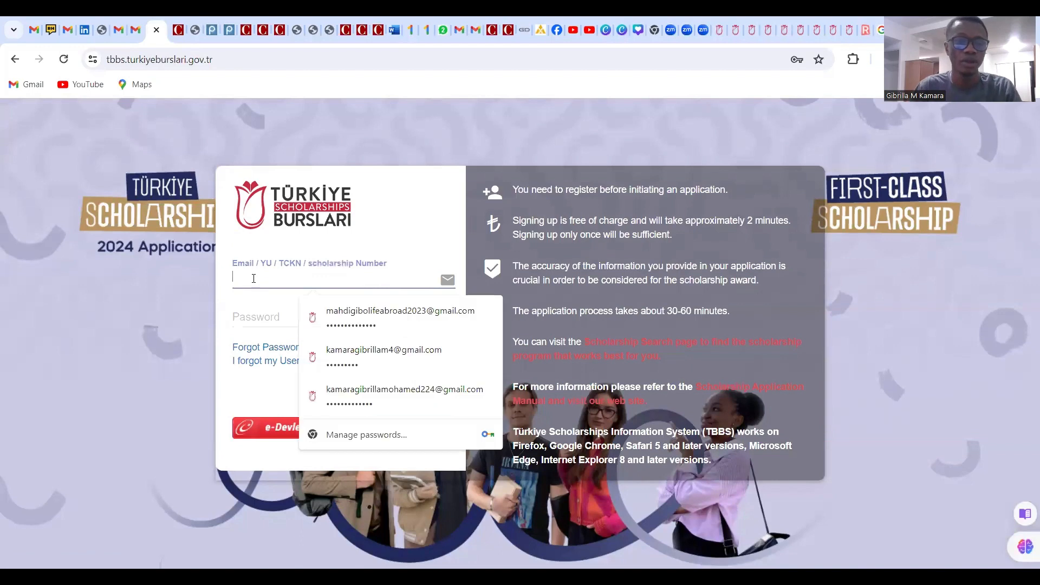
click(334, 323)
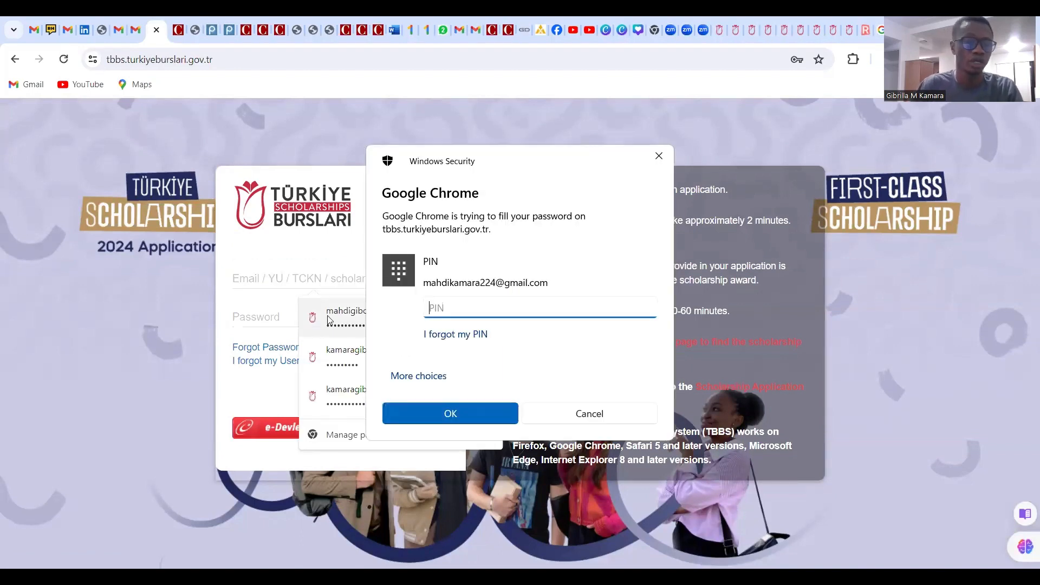
text(1)
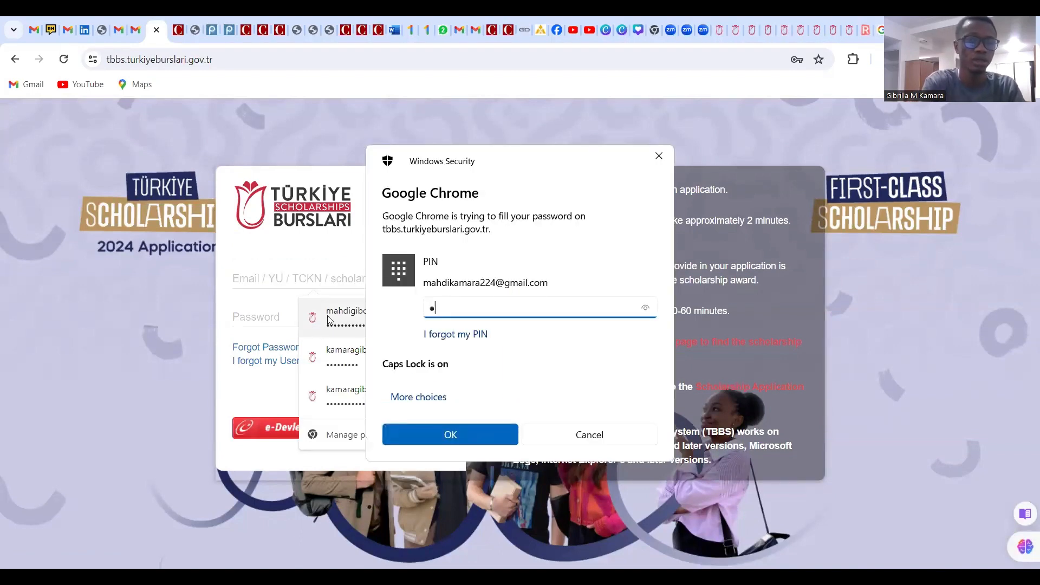
key(Caps_Lock)
text(••)
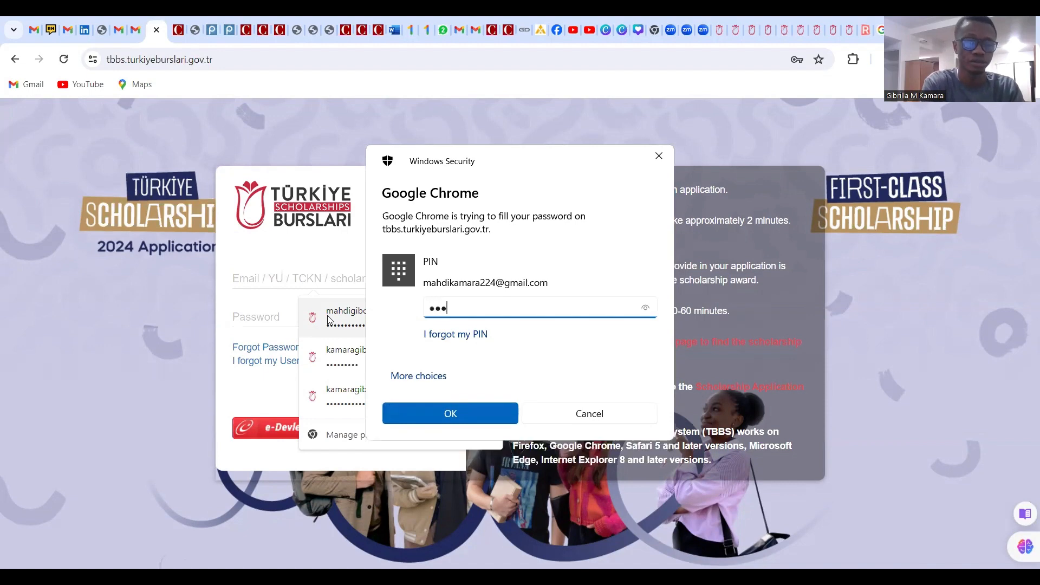
text(•••••)
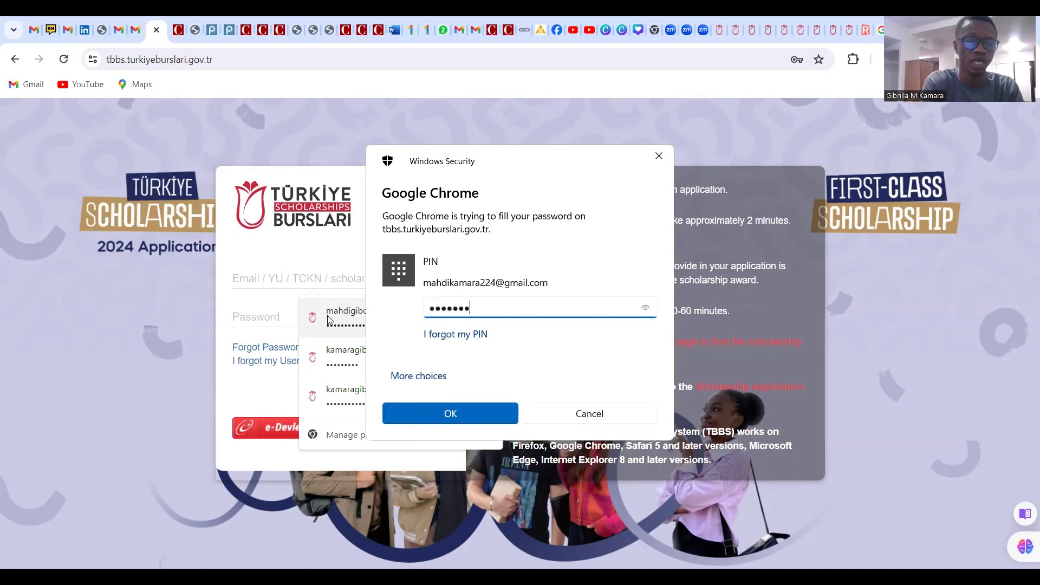
text(•••••)
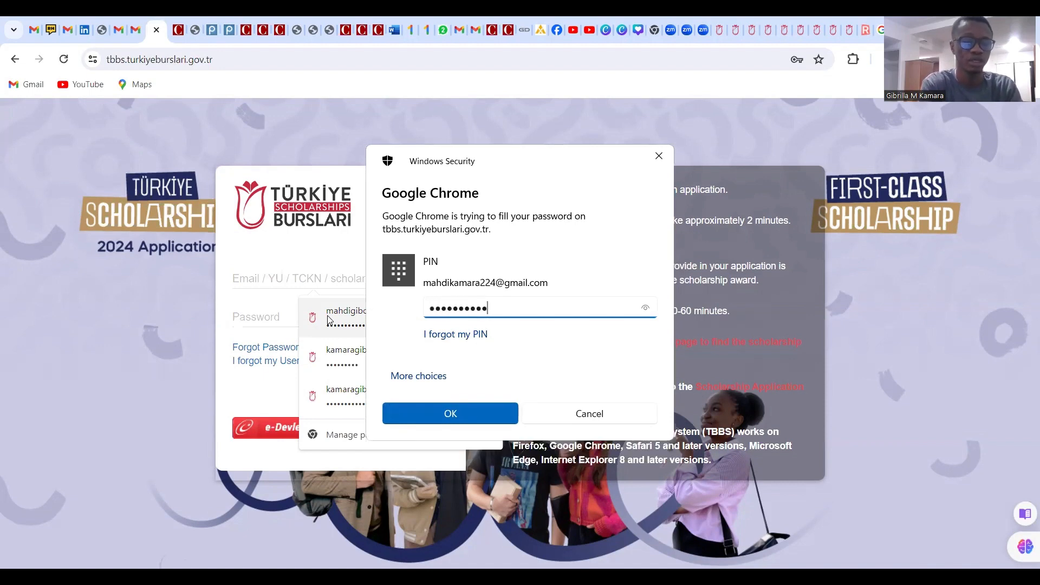
key(Return)
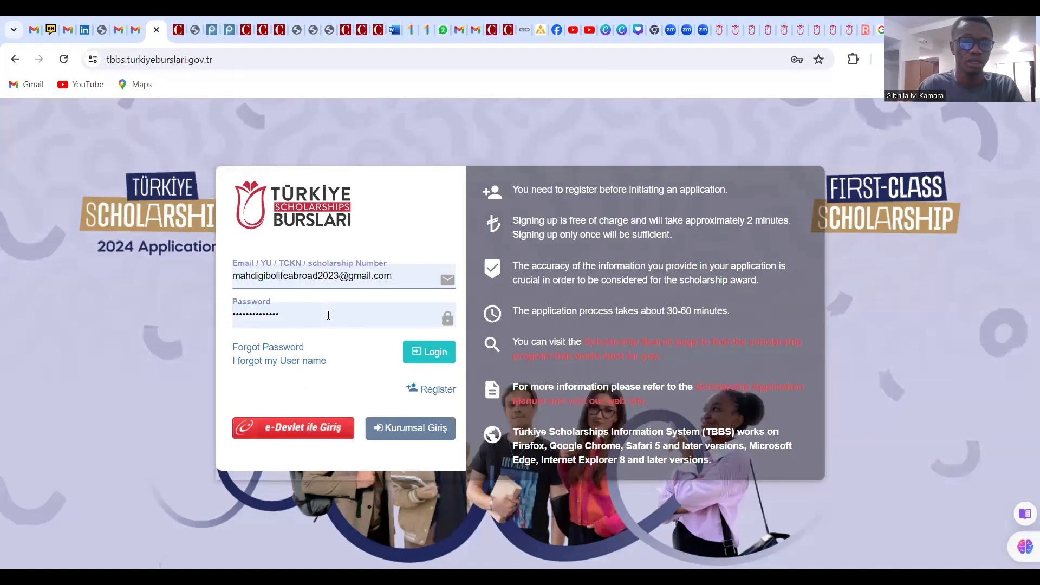
click(433, 355)
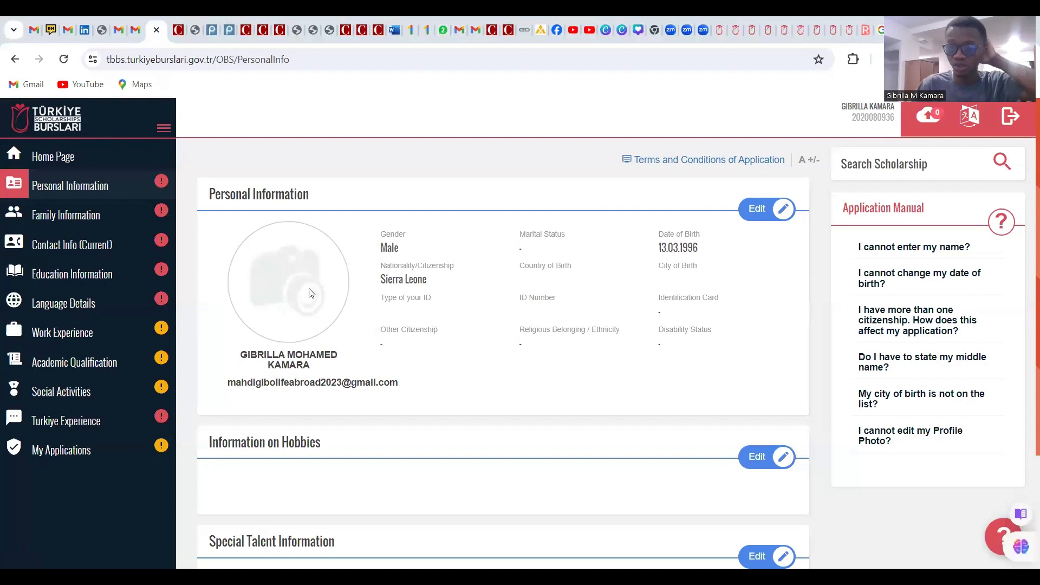
Open the Personal Information card's edit form
scroll(422, 306, down, 1)
scroll(426, 304, up, 1)
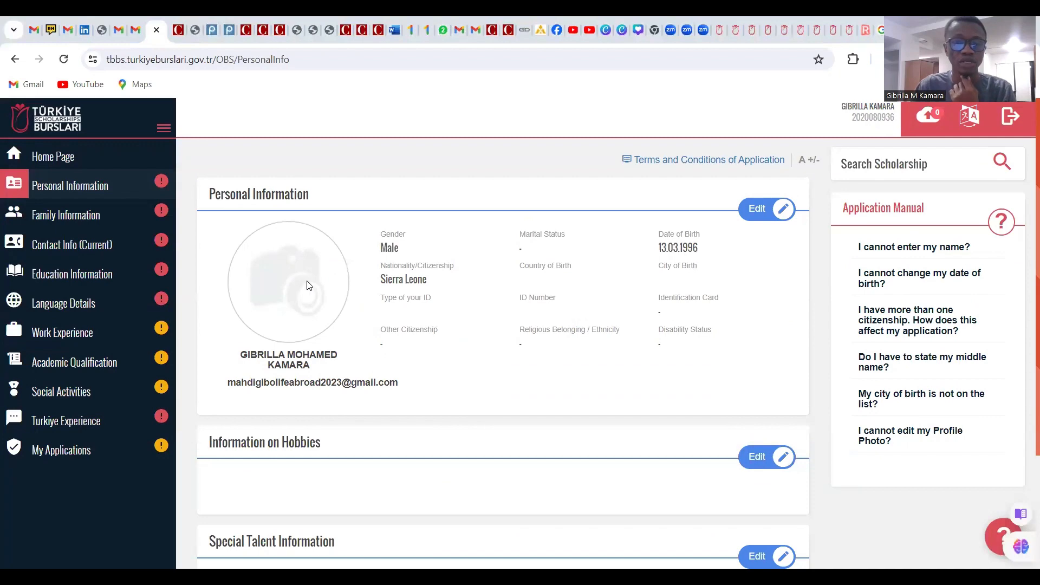
click(758, 217)
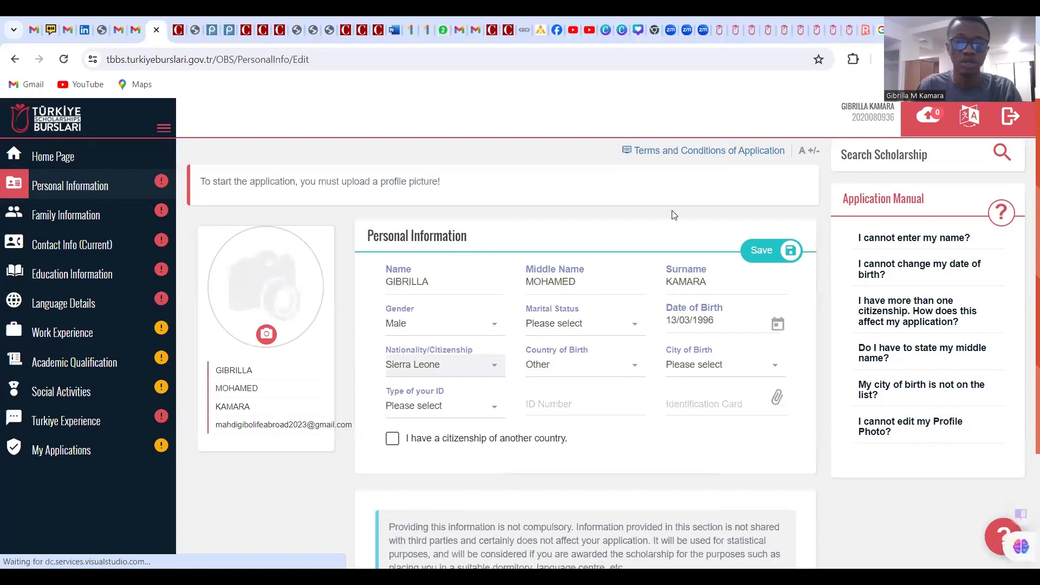
scroll(674, 216, down, 1)
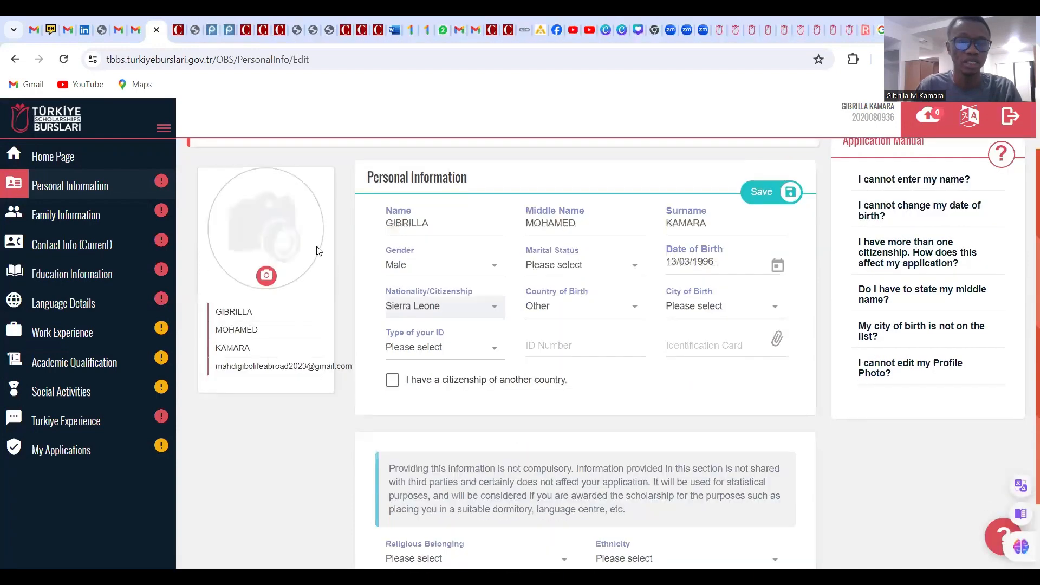
Upload PHOTO from Desktop > SCHOLARSHIPS as the profile picture
click(267, 278)
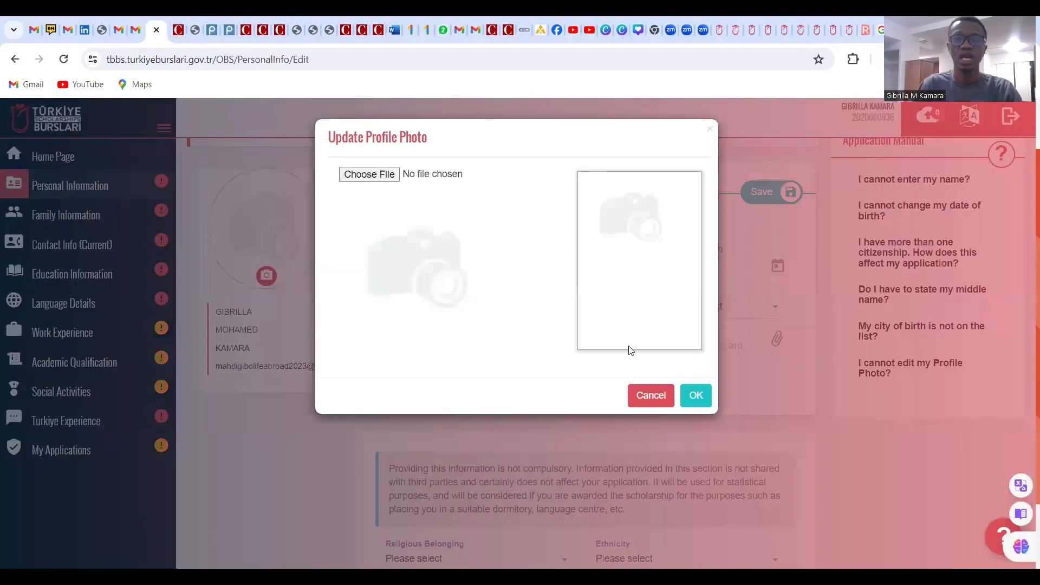
click(374, 174)
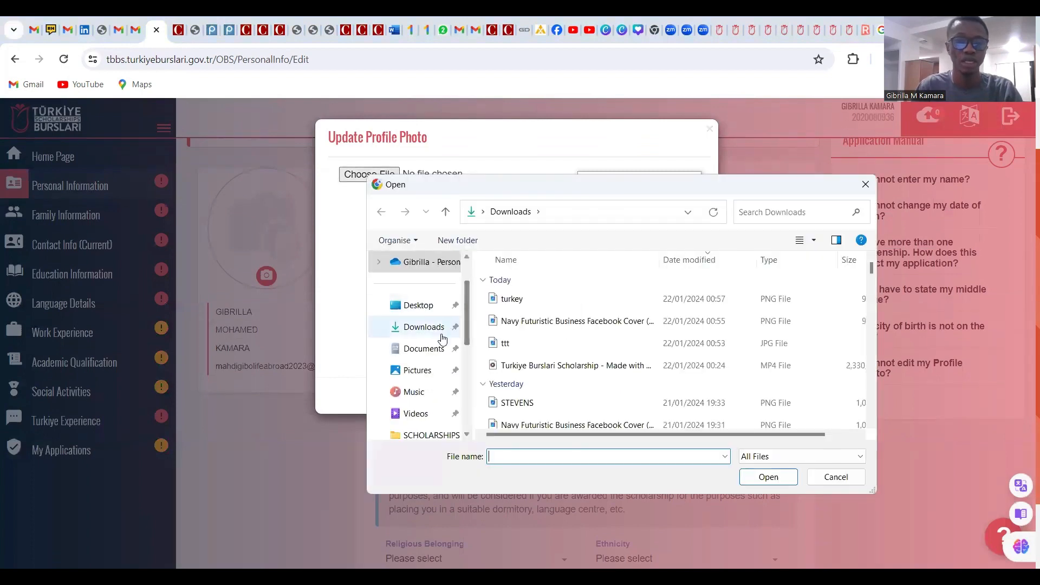
click(437, 432)
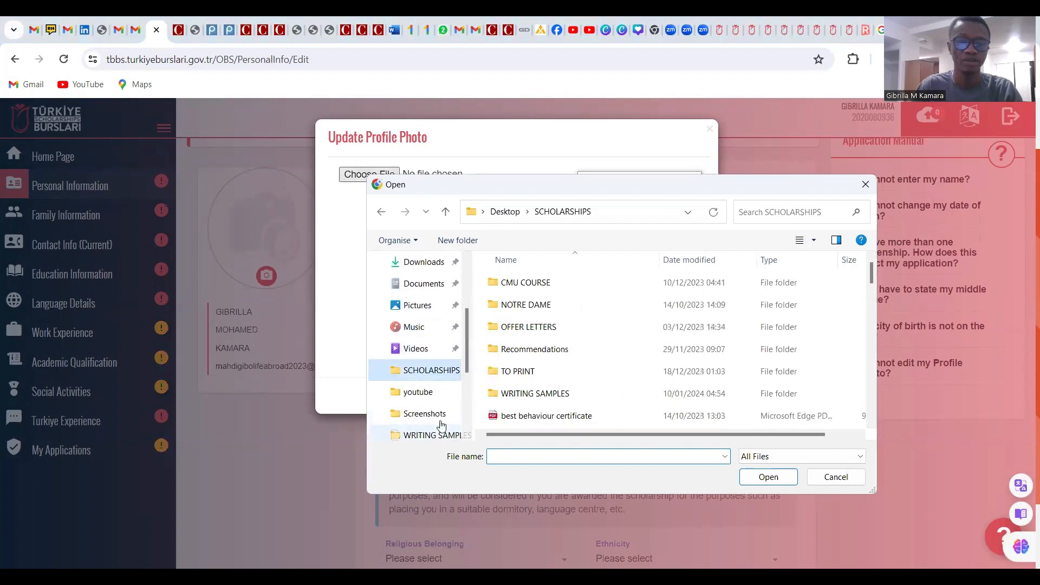
scroll(580, 328, down, 2)
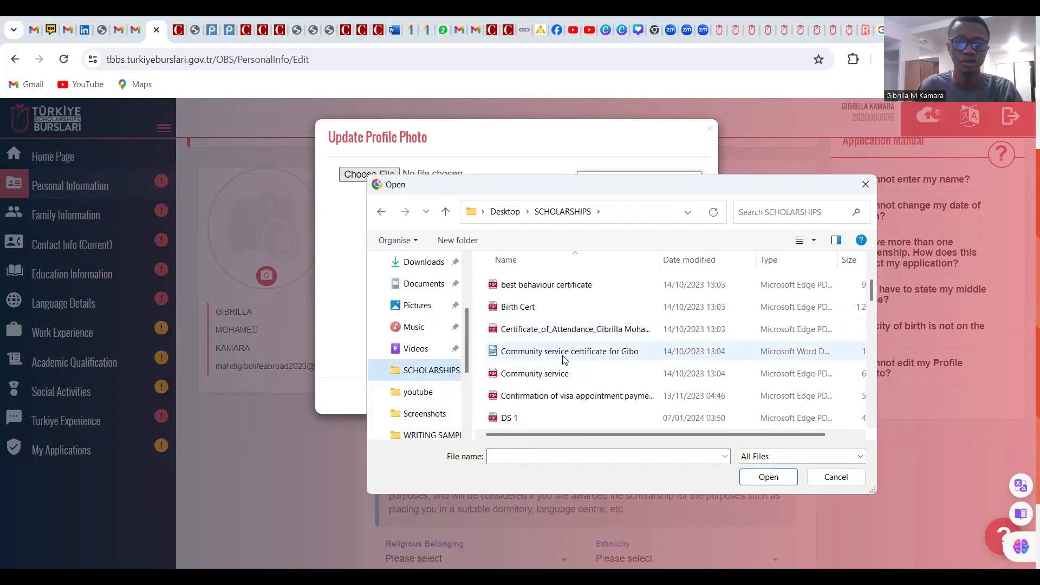
scroll(563, 359, down, 7)
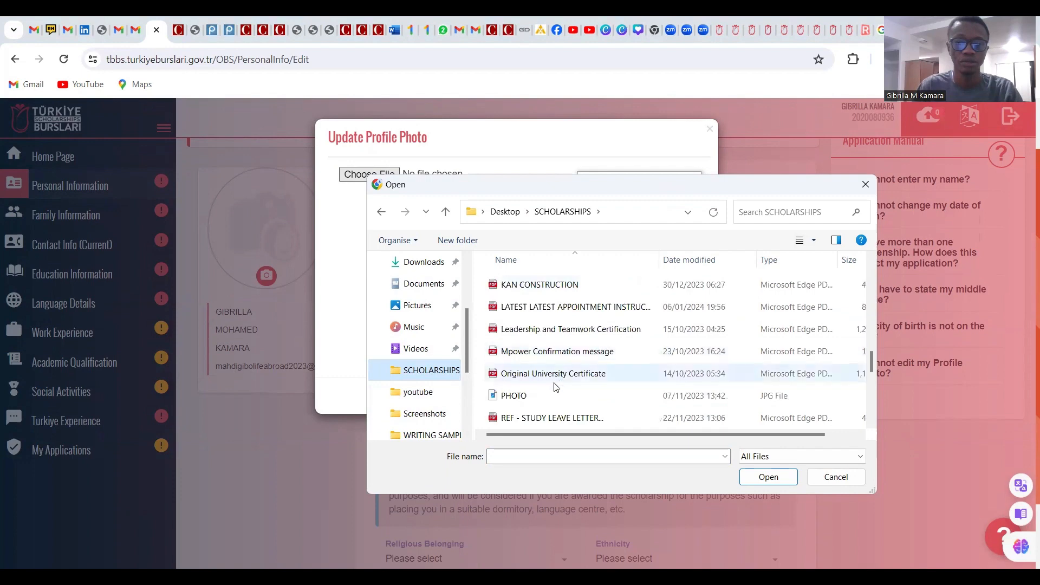
click(537, 396)
click(768, 478)
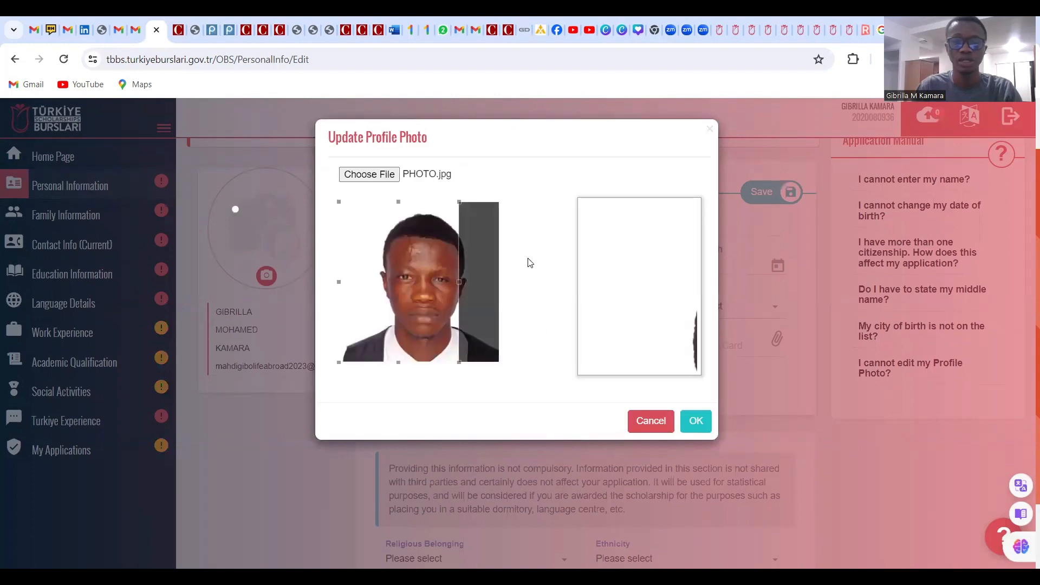
Center the crop box on the face and save the cropped photo
mouse_move(433, 296)
mouse_down()
mouse_move(414, 297)
mouse_move(450, 302)
mouse_up()
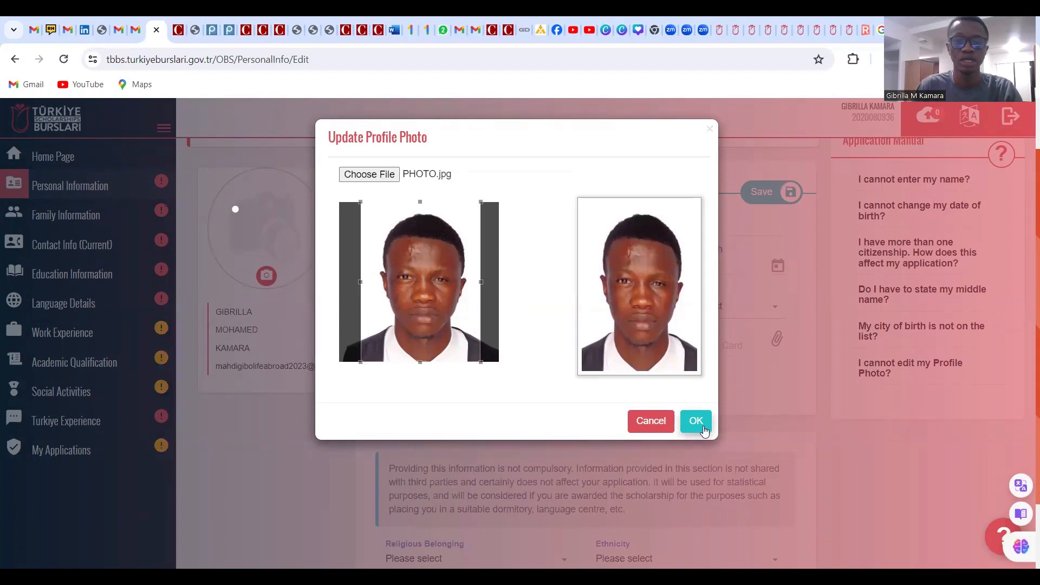
drag(458, 316, 464, 315)
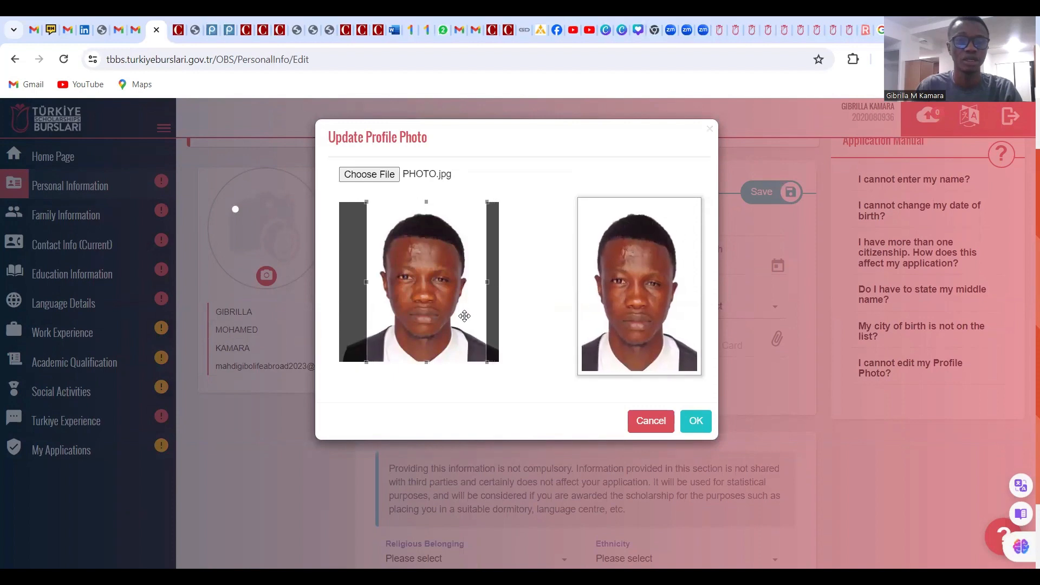
click(696, 418)
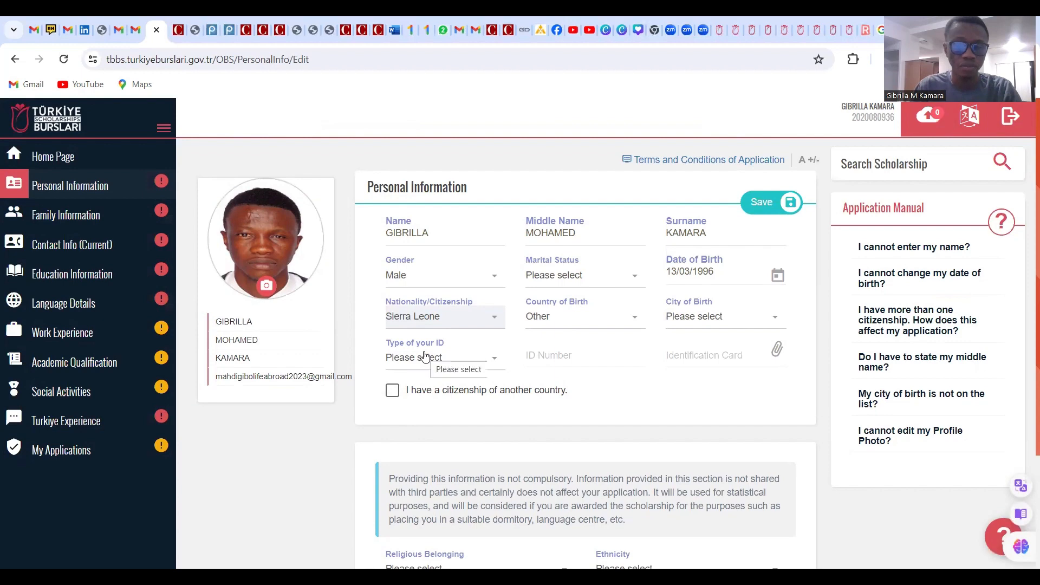
Choose Passport as the Type of your ID and click into the Passport Number field
click(460, 362)
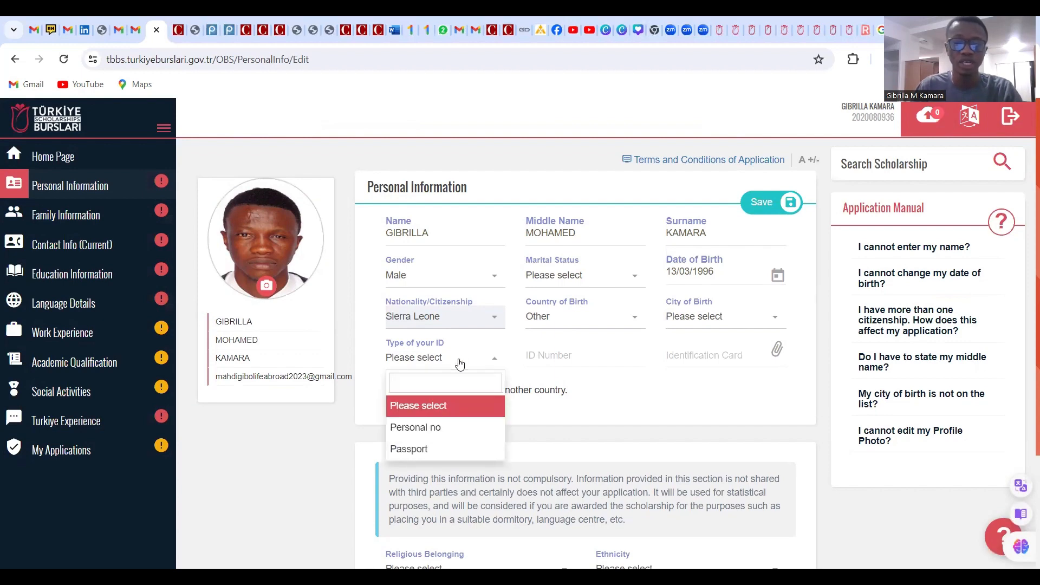
click(442, 453)
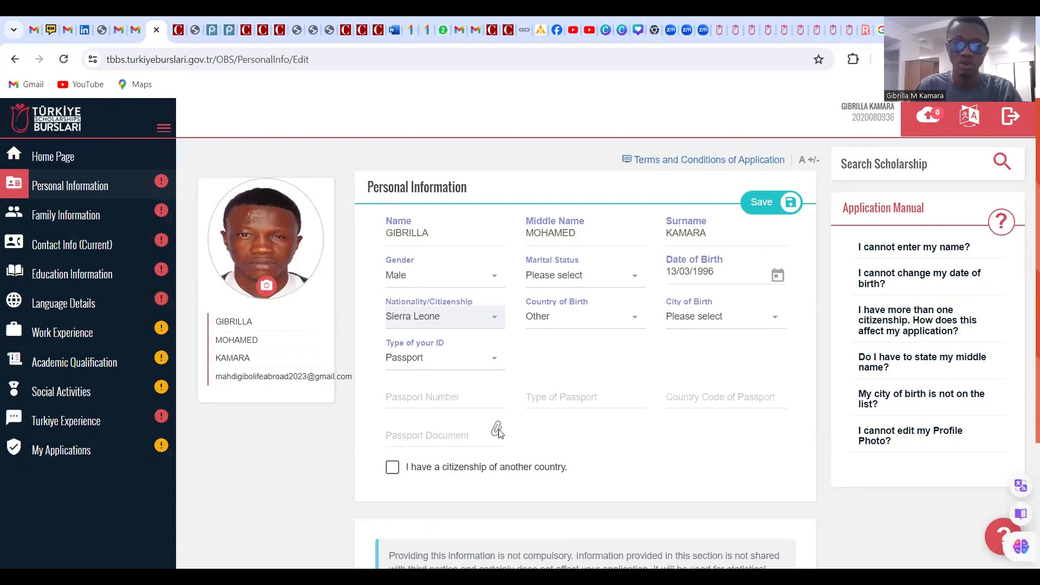
click(436, 400)
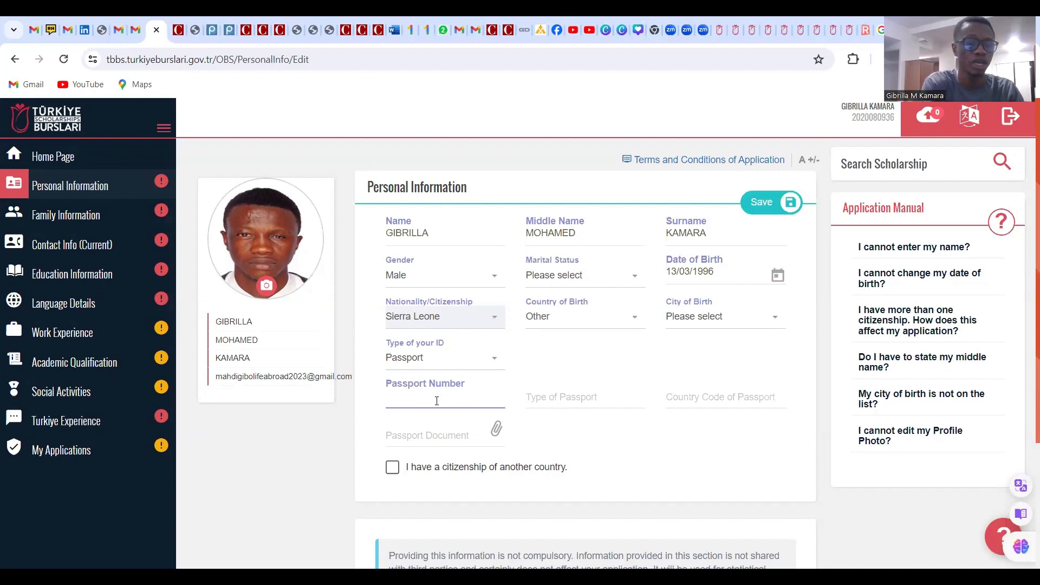
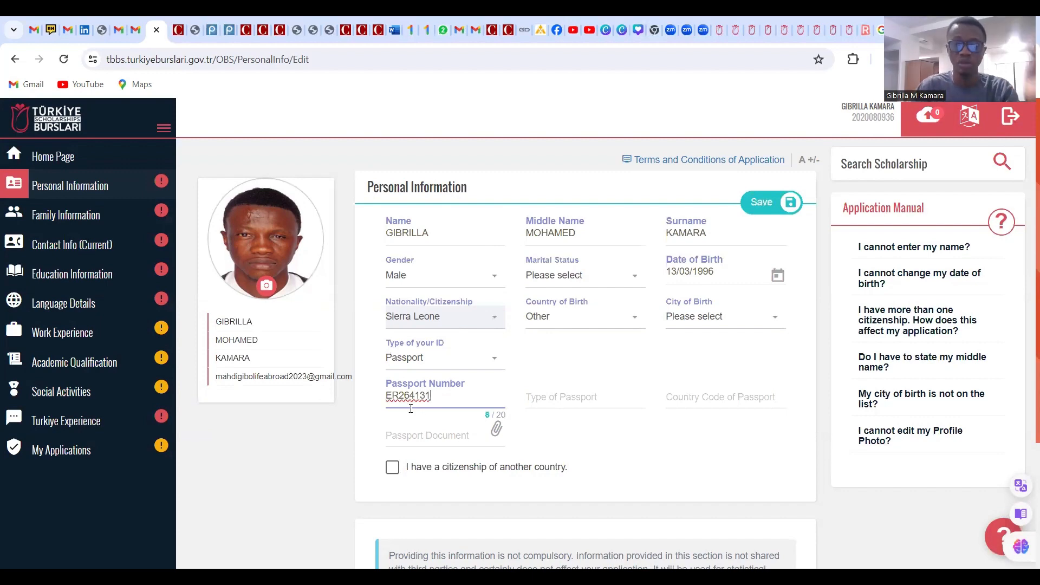
Enter the passport number, set passport type to General and country code to SLE
click(564, 401)
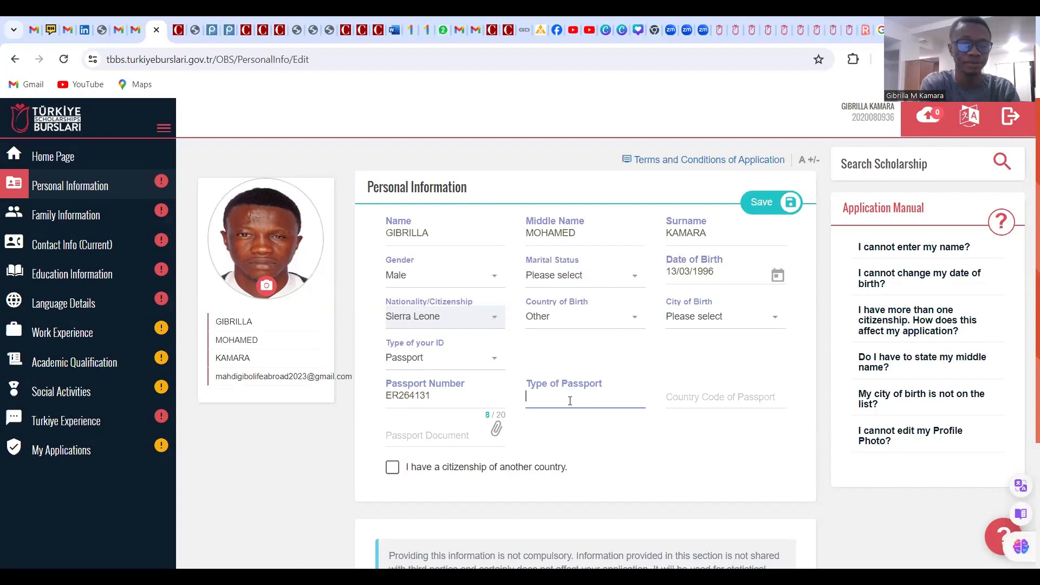
text(General)
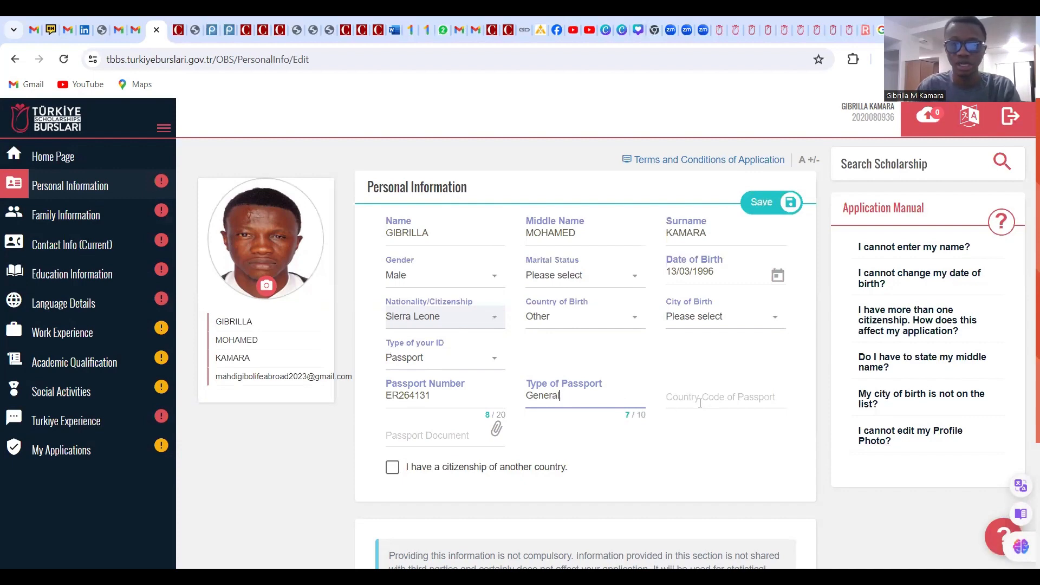
click(700, 402)
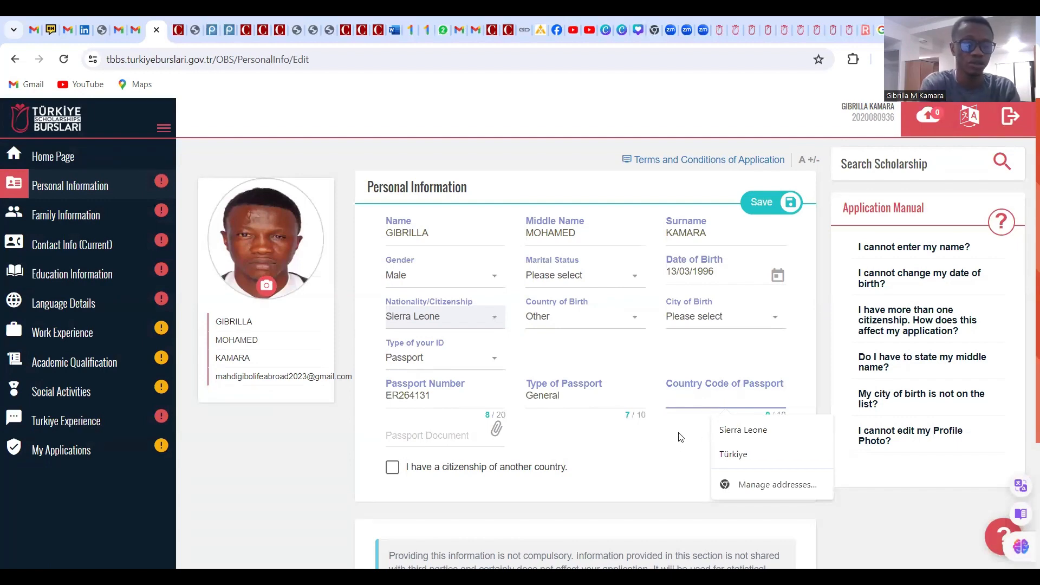
text(SLE)
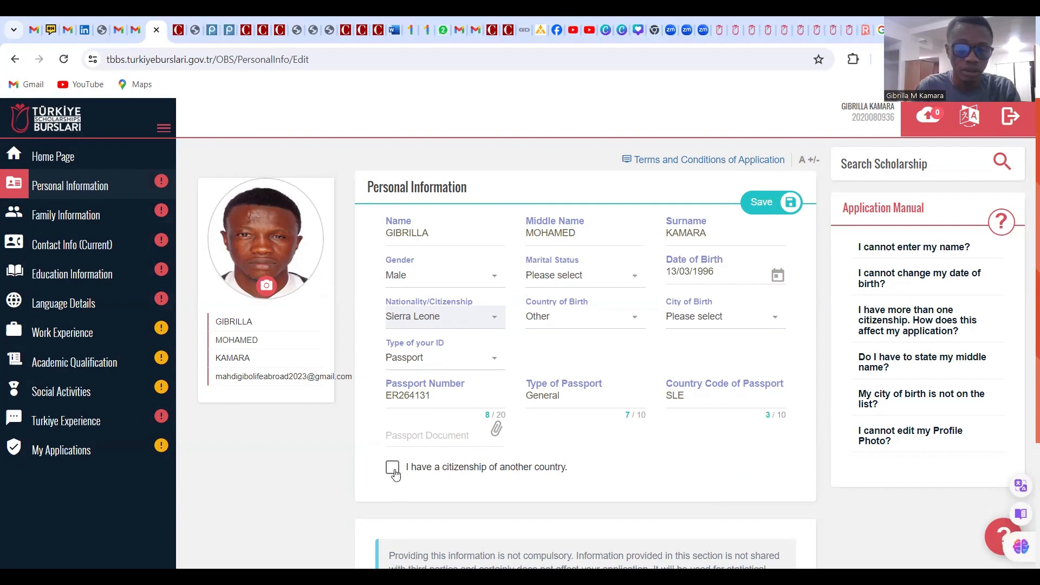
Attach the PASSPORT scan as the passport document, leaving other citizenship unticked
click(445, 438)
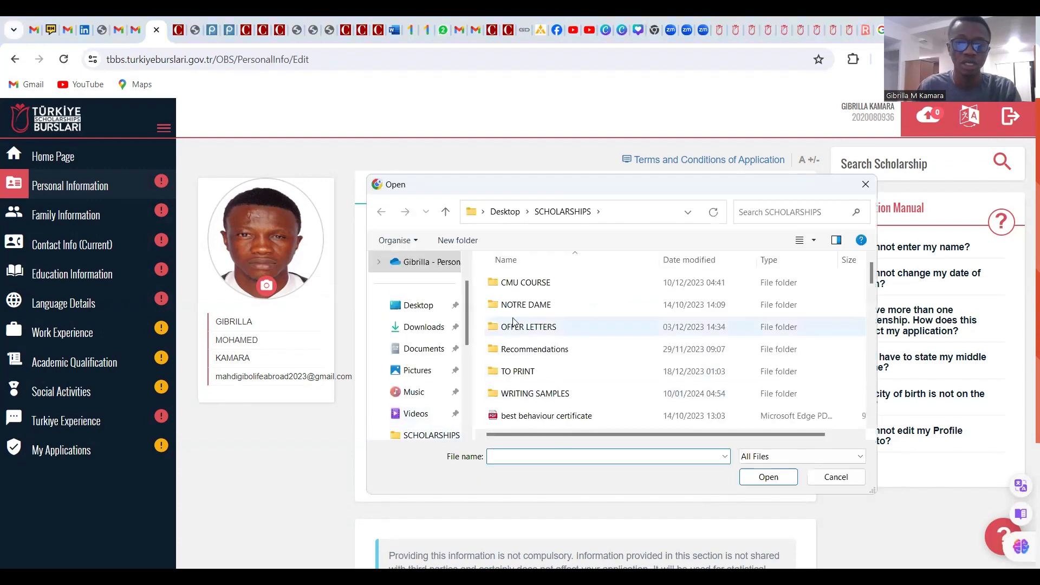
scroll(566, 379, down, 2)
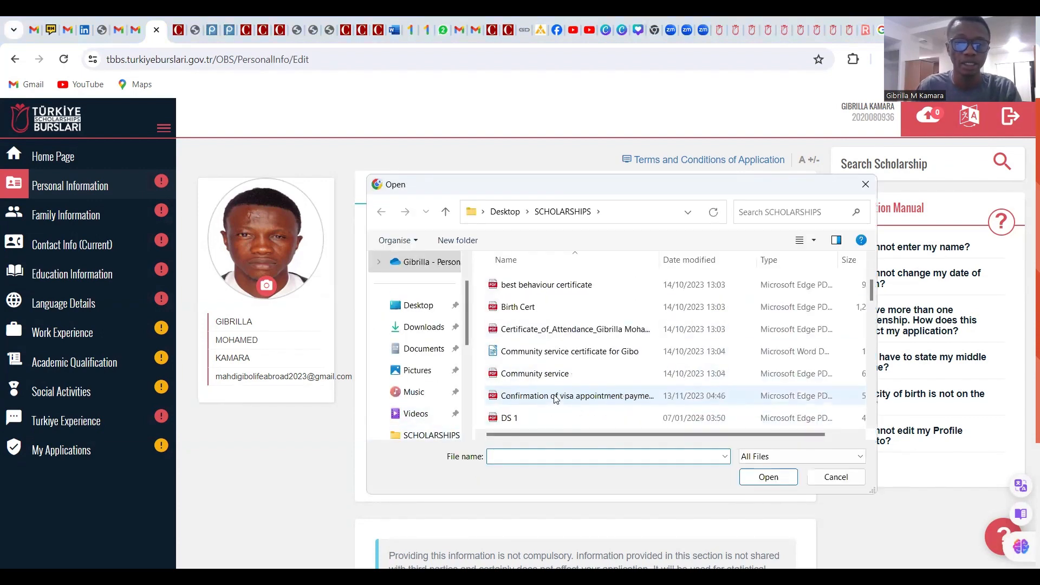
scroll(563, 378, down, 6)
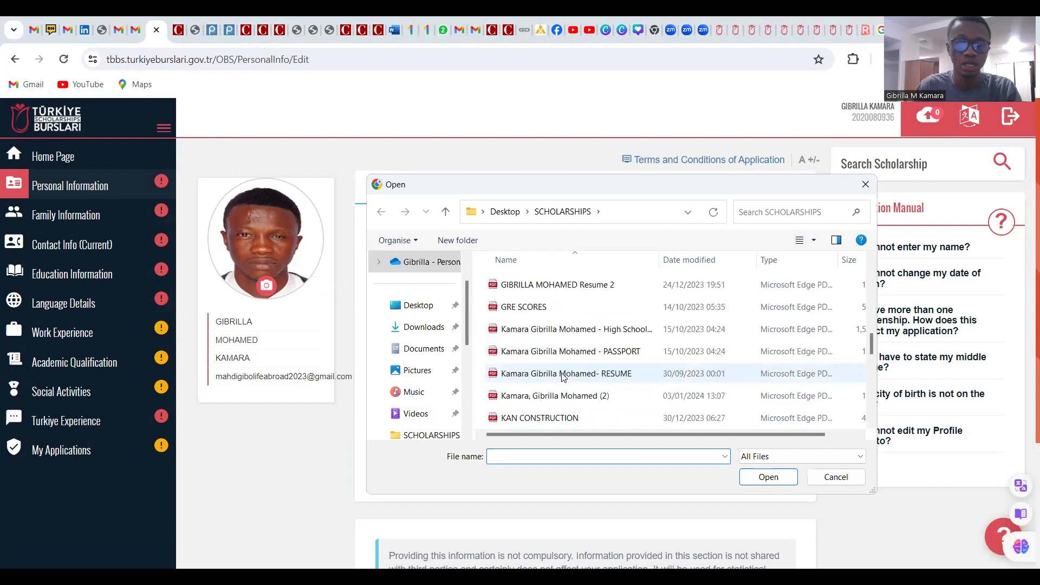
click(563, 352)
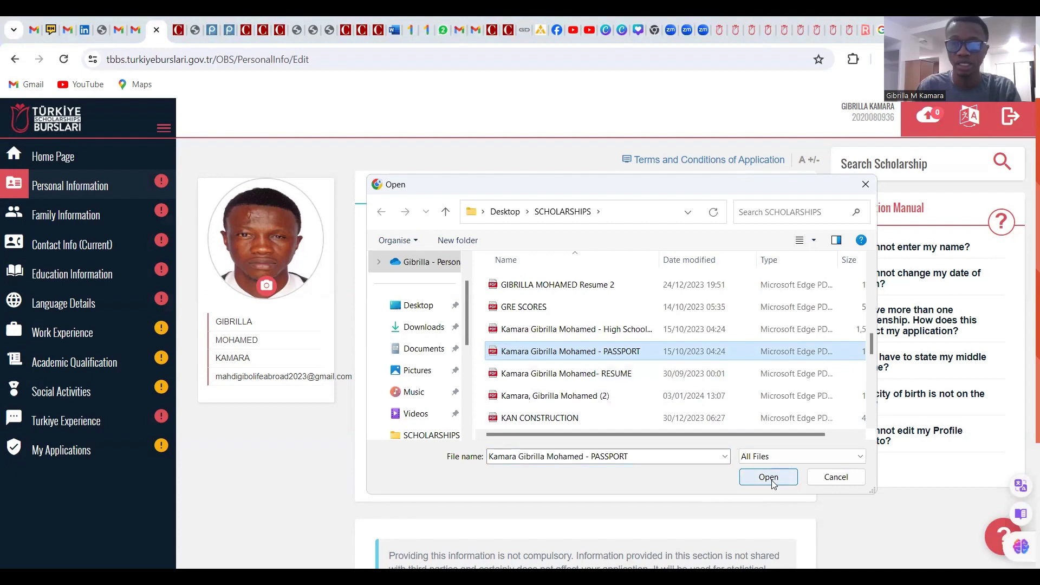
click(769, 478)
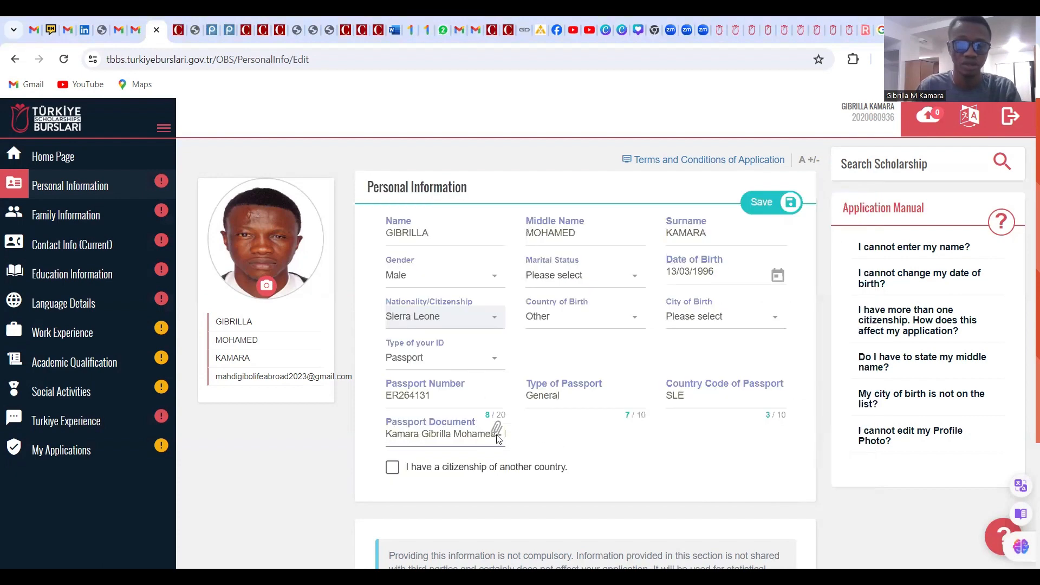
click(391, 474)
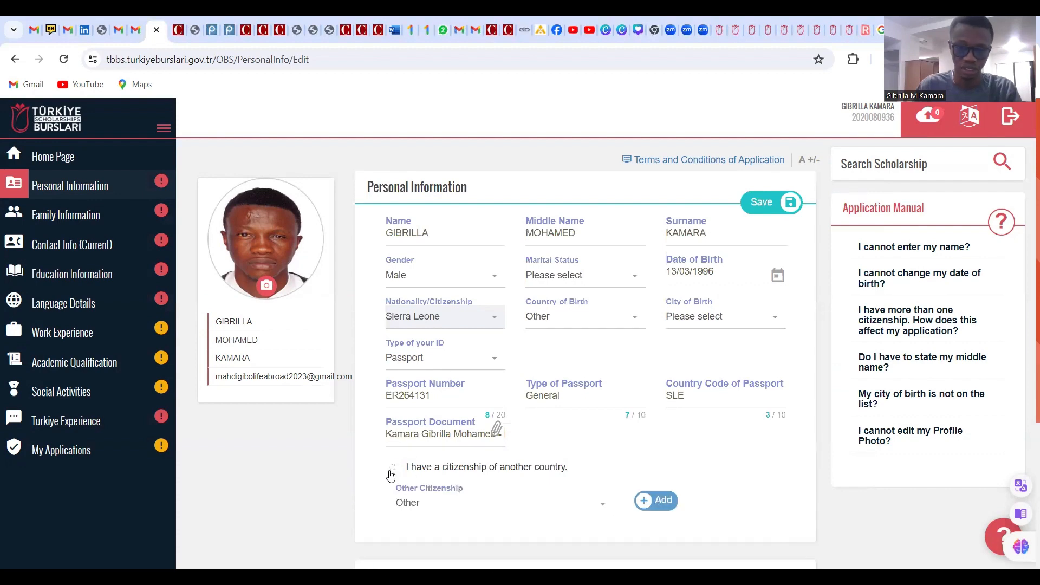
click(397, 469)
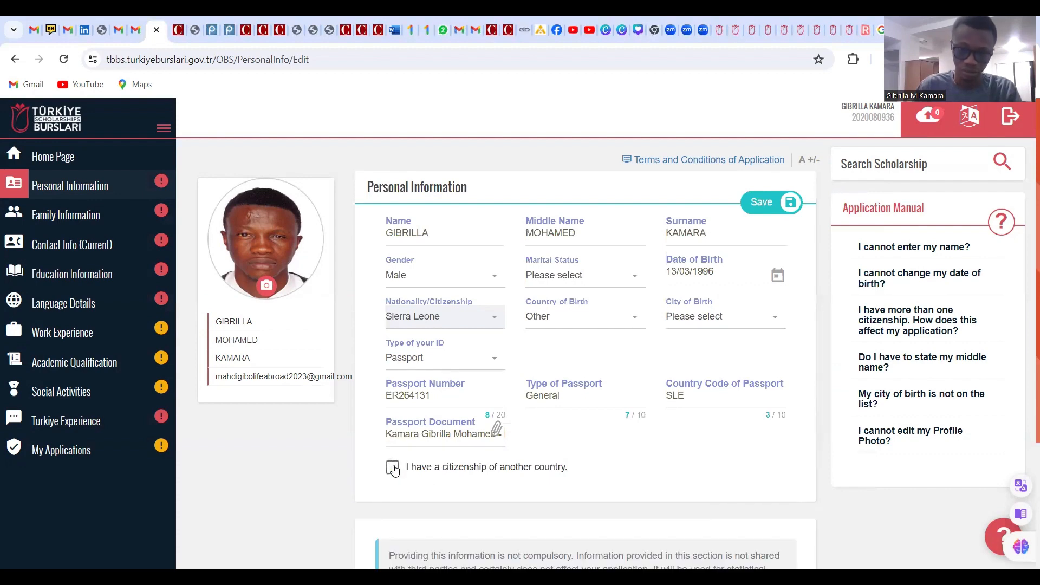
Set Religious Belonging to Islam
scroll(491, 379, down, 3)
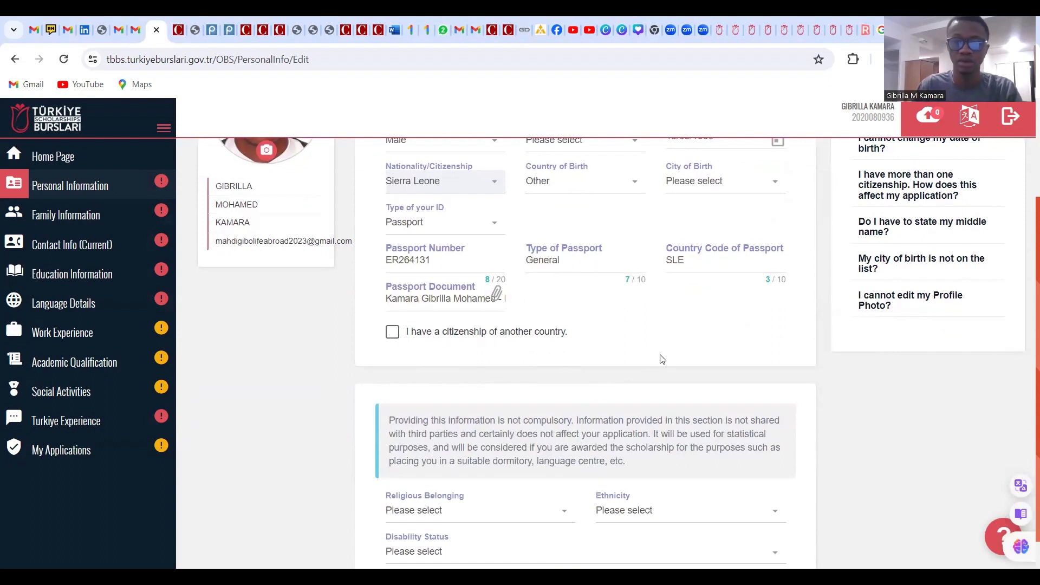
scroll(660, 359, down, 1)
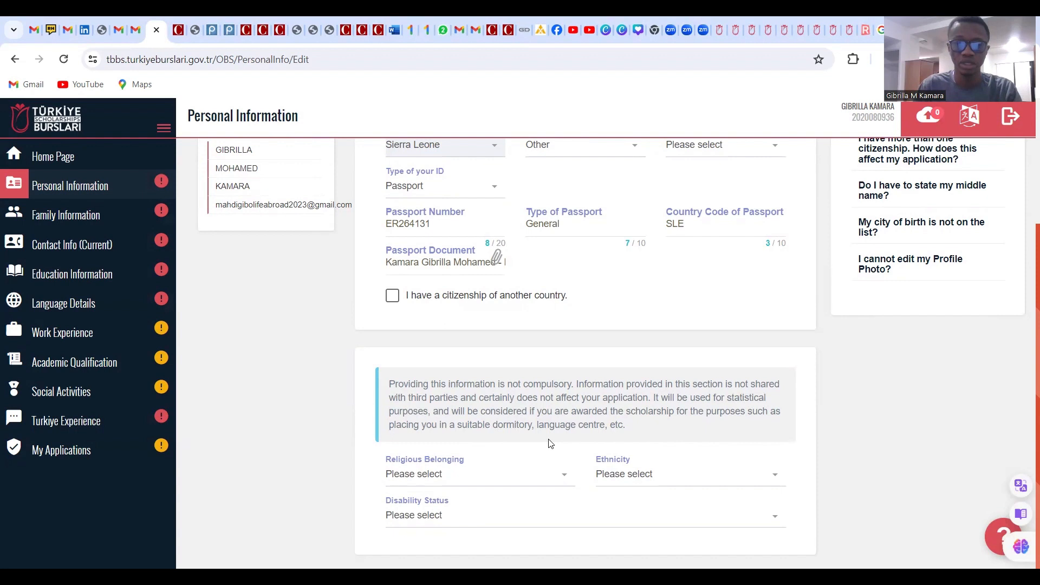
click(444, 475)
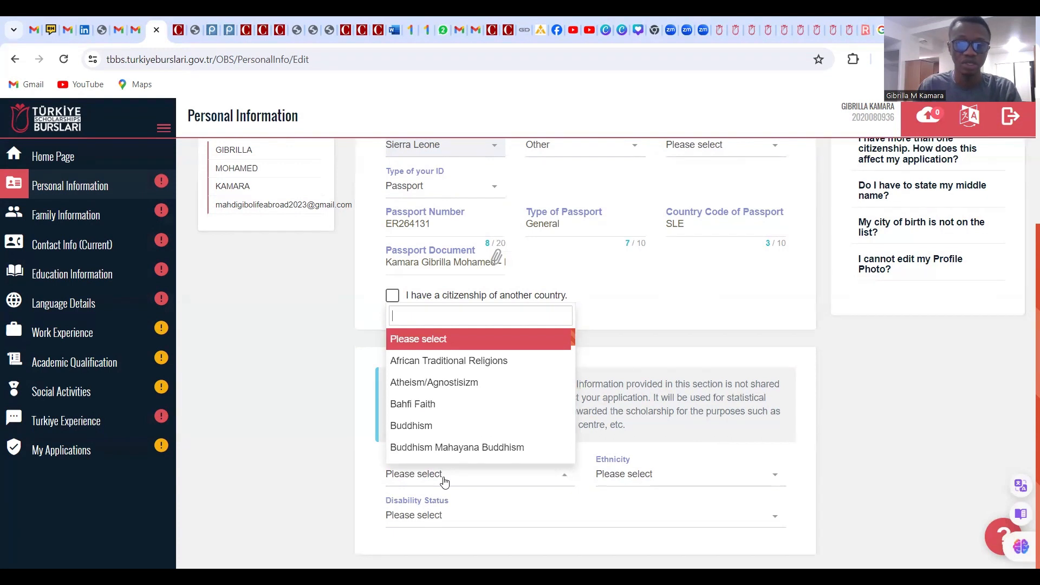
scroll(452, 444, down, 3)
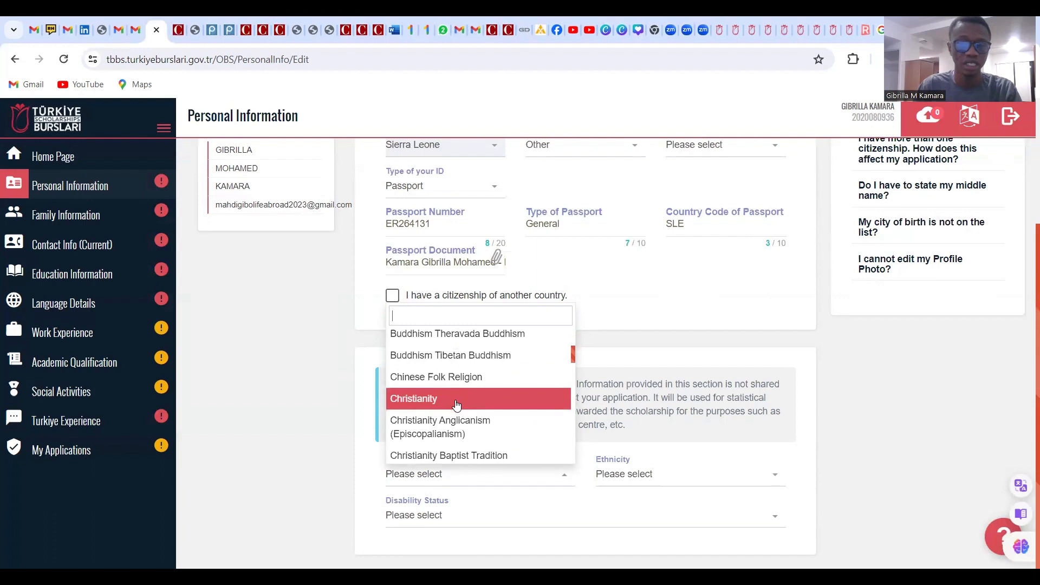
scroll(456, 405, down, 3)
scroll(459, 428, down, 3)
scroll(459, 437, down, 5)
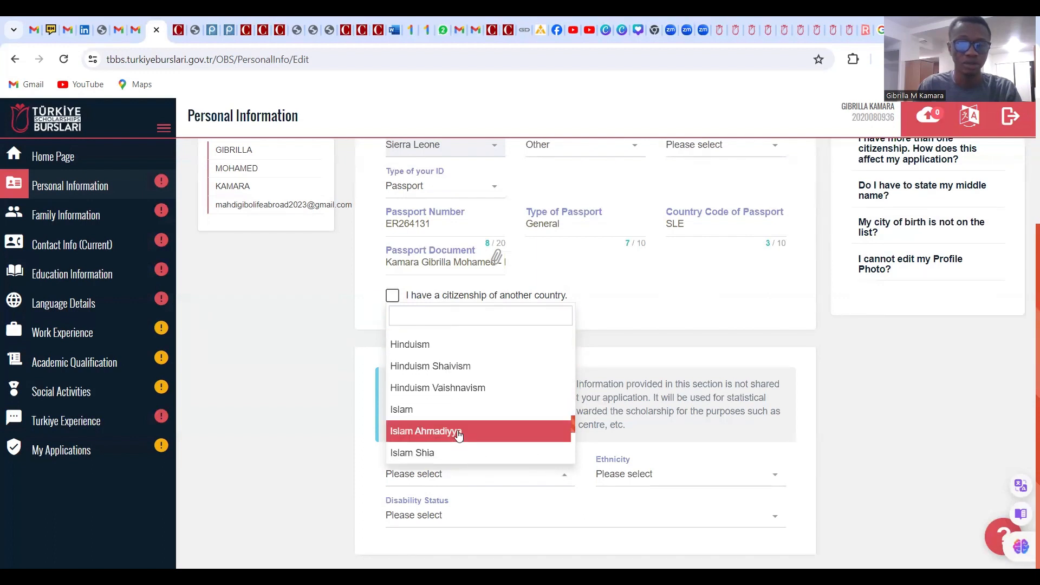
click(426, 415)
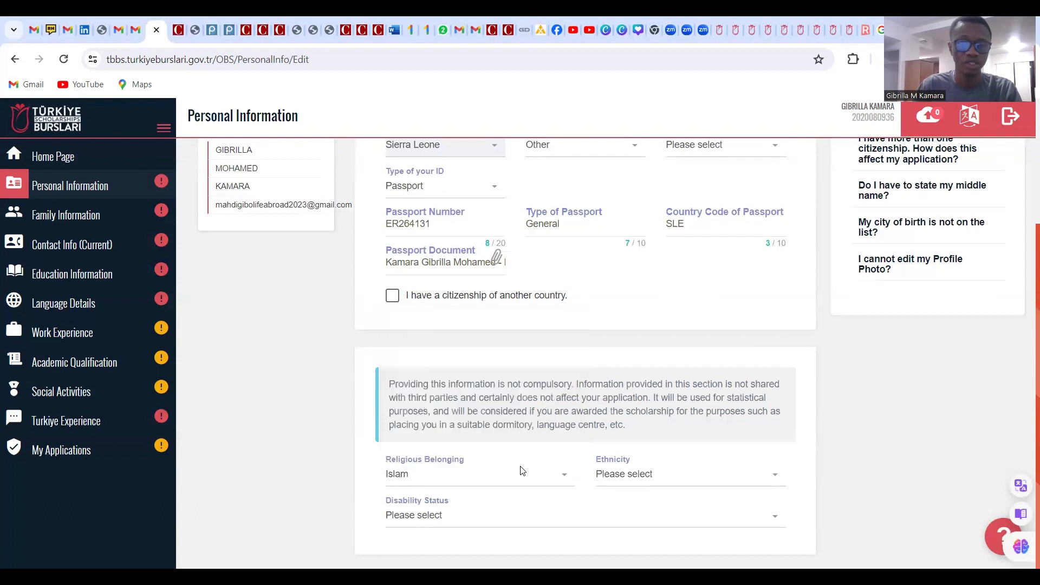
Set Disability Status to 'I dont have any disability.'
click(577, 495)
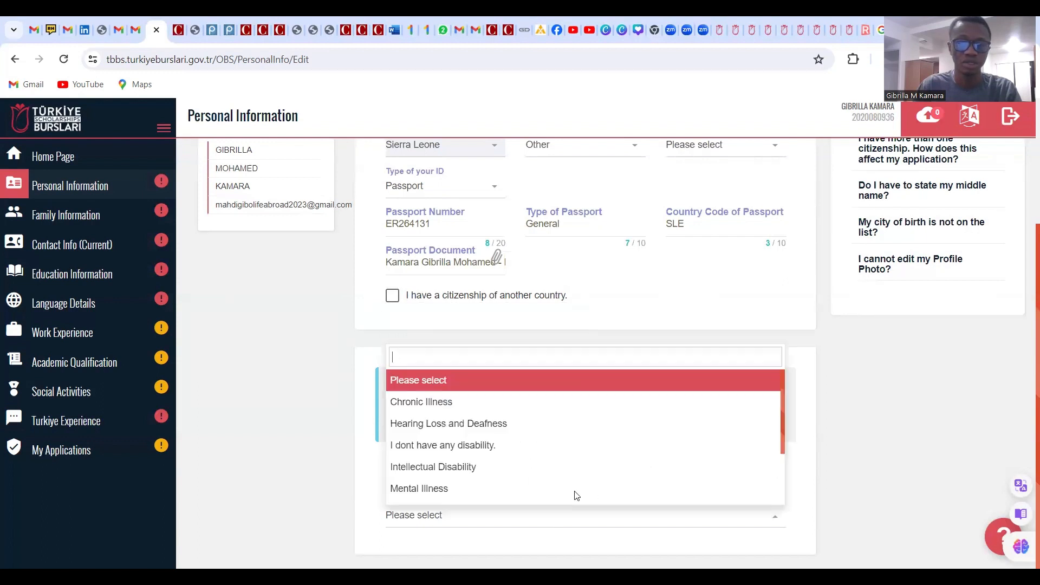
click(462, 456)
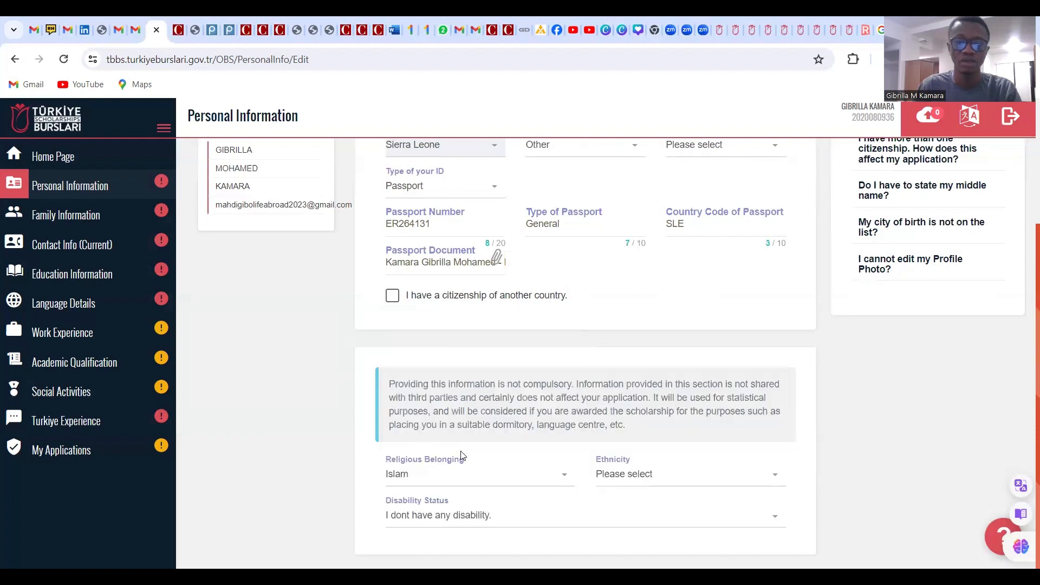
click(620, 479)
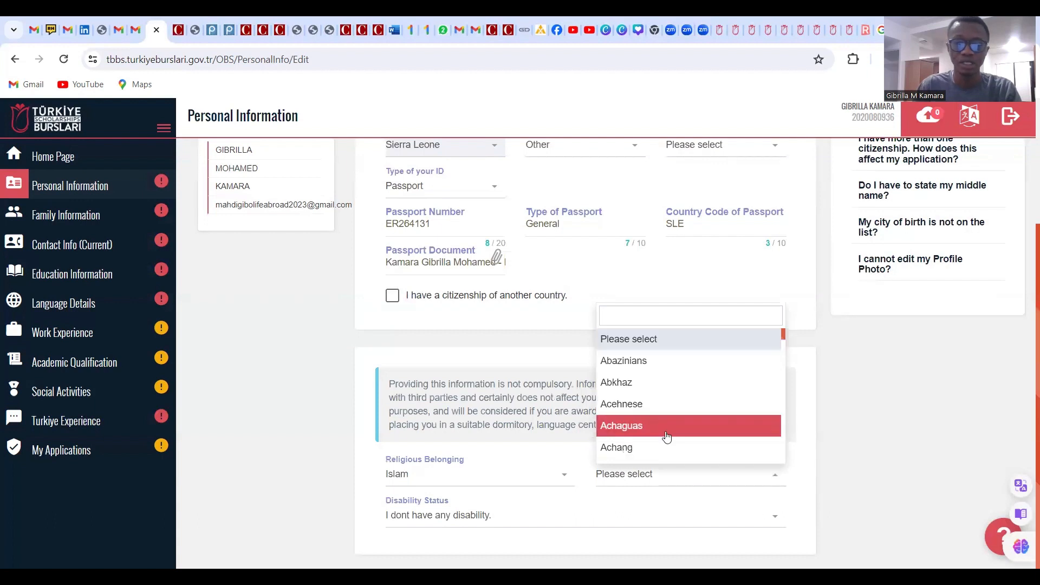
scroll(666, 433, down, 1)
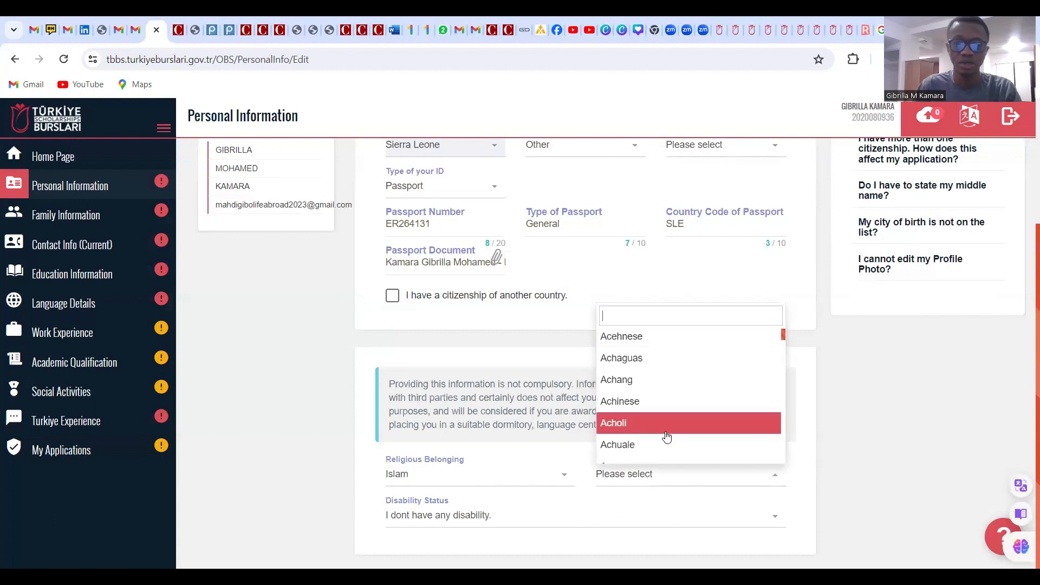
click(859, 454)
click(648, 485)
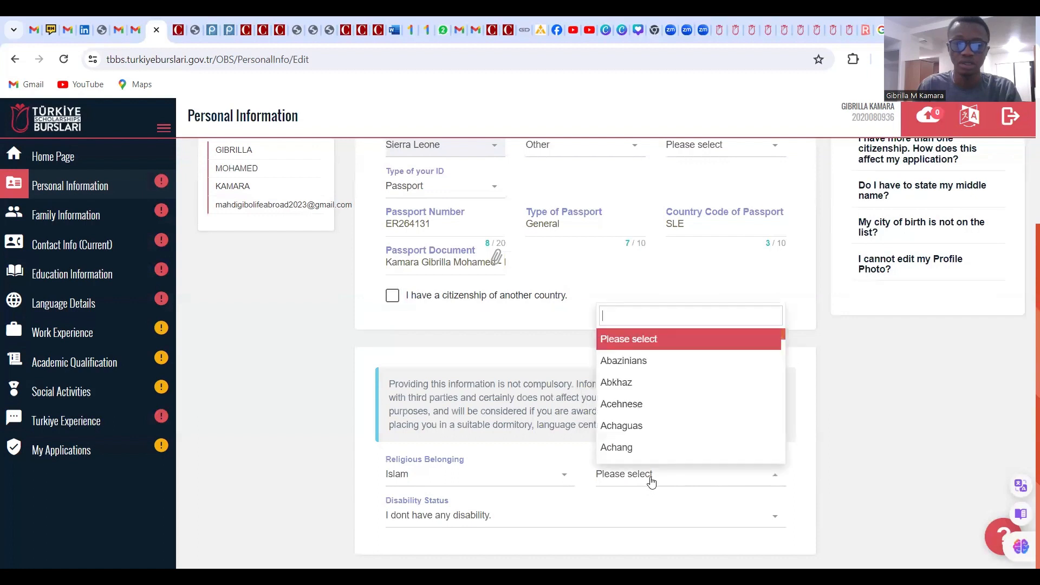
scroll(696, 403, down, 1)
scroll(688, 406, down, 4)
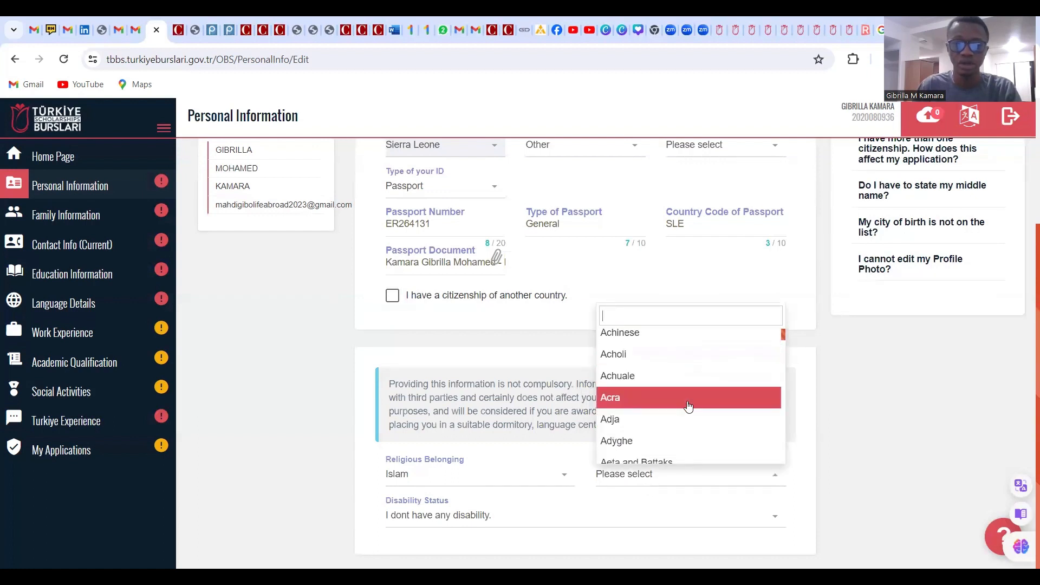
scroll(688, 407, down, 5)
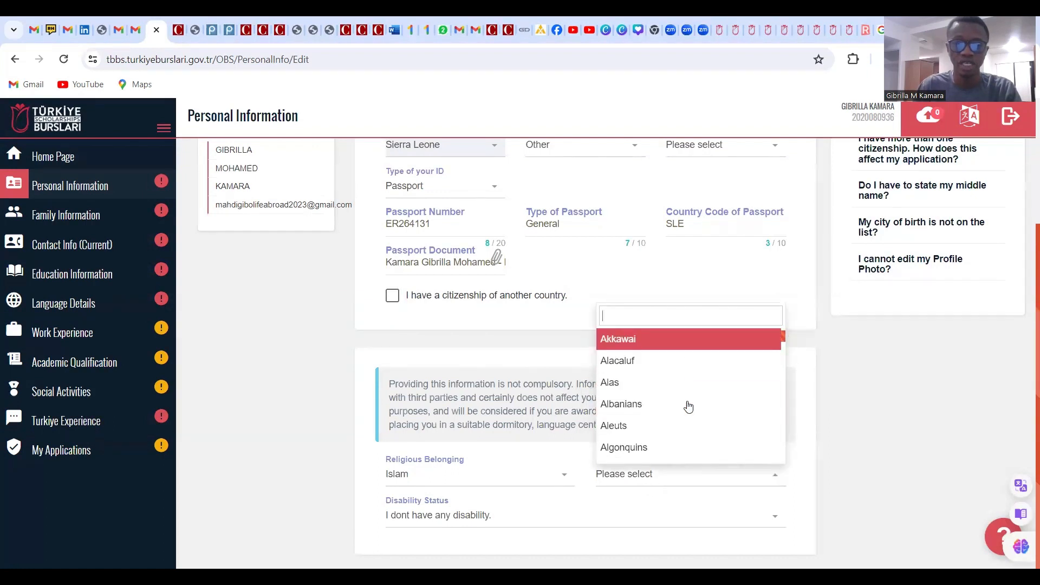
scroll(687, 408, down, 1)
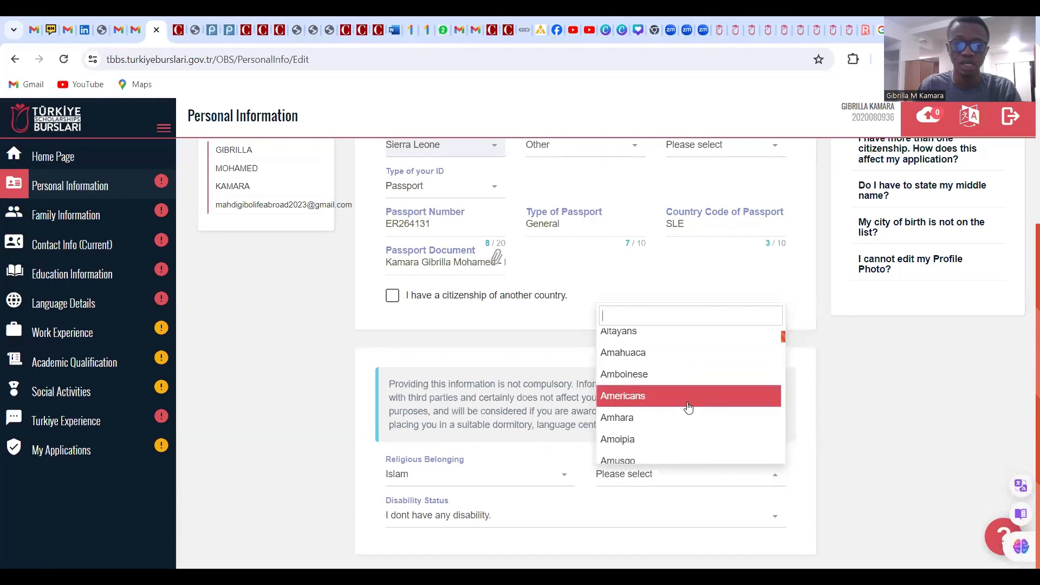
scroll(688, 408, up, 3)
text(A)
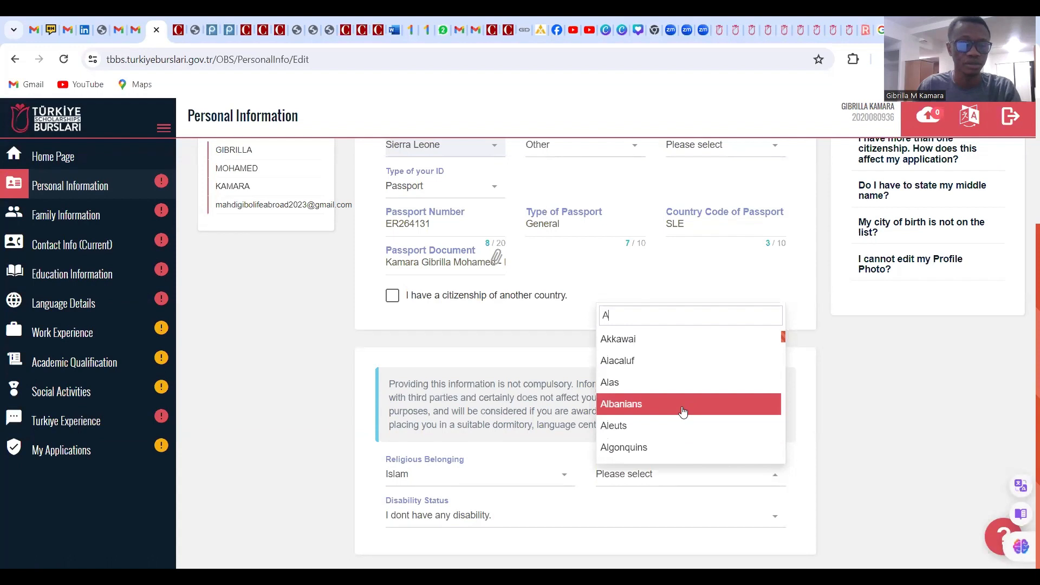
text(F)
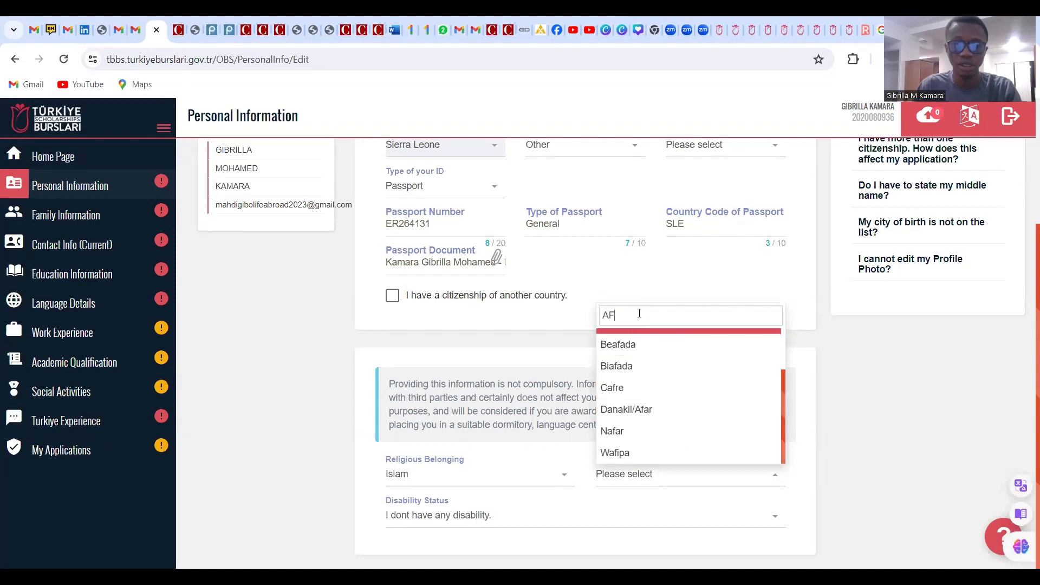
key(BackSpace)
key(BackSpace)
scroll(657, 410, down, 3)
scroll(657, 411, down, 10)
scroll(657, 410, down, 3)
scroll(657, 410, down, 2)
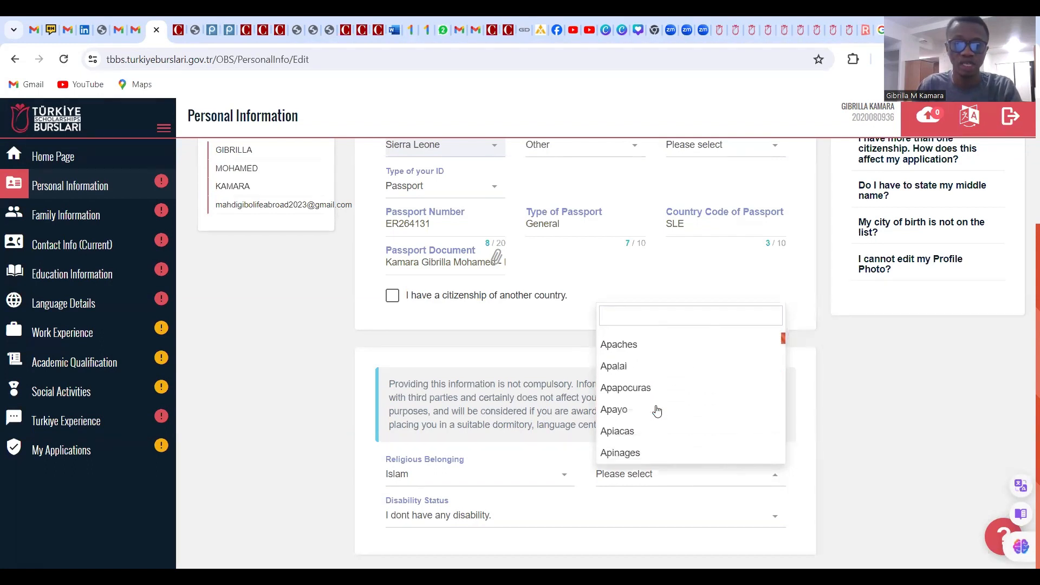
scroll(657, 410, down, 6)
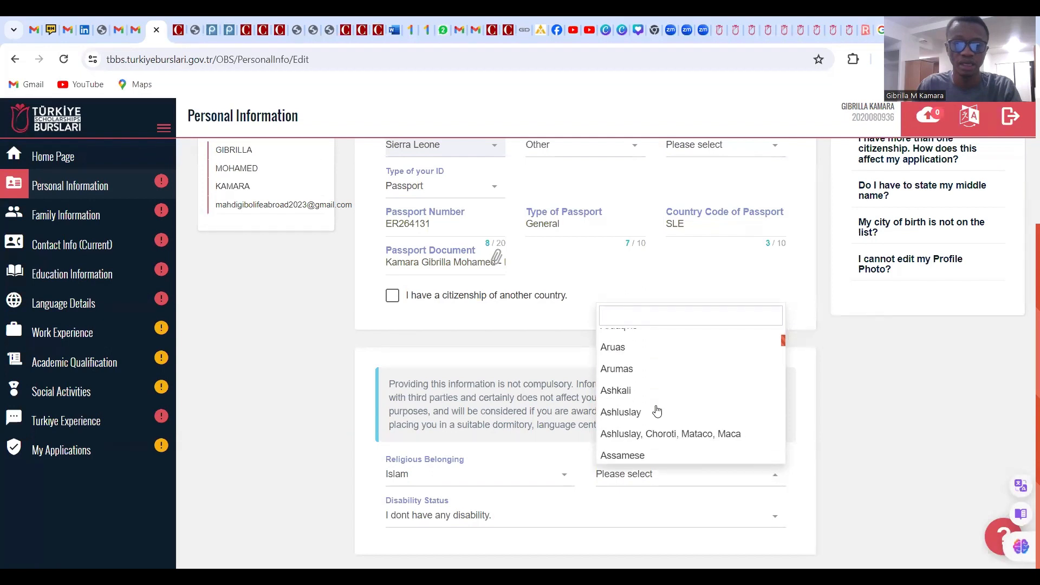
scroll(657, 411, down, 8)
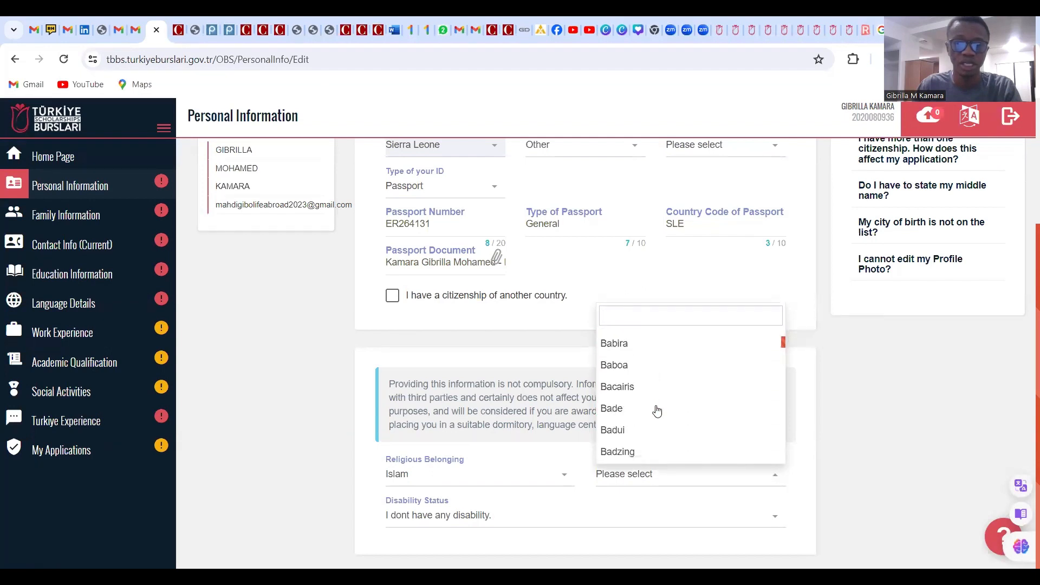
scroll(657, 410, down, 8)
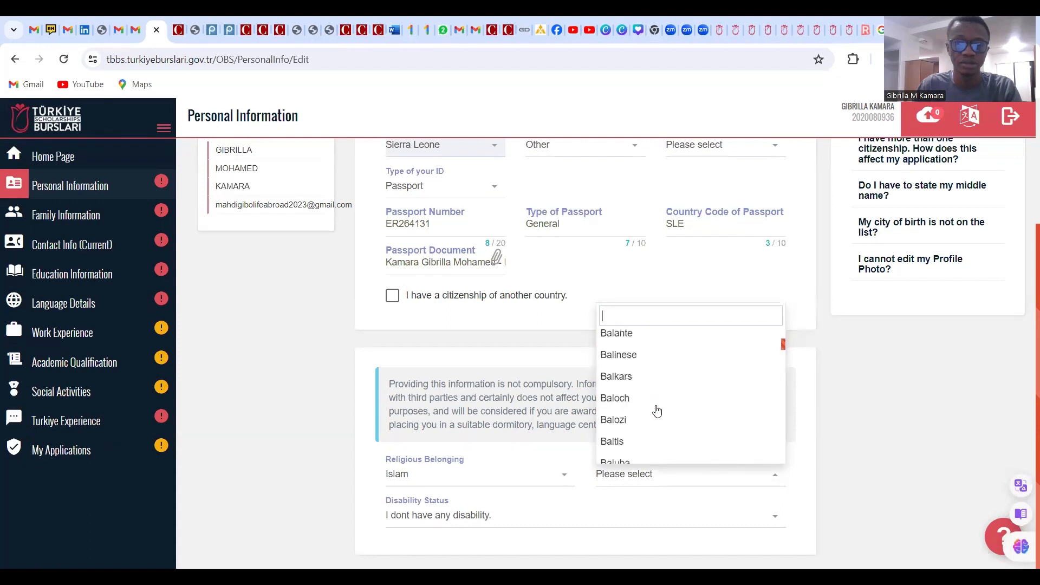
scroll(657, 411, down, 8)
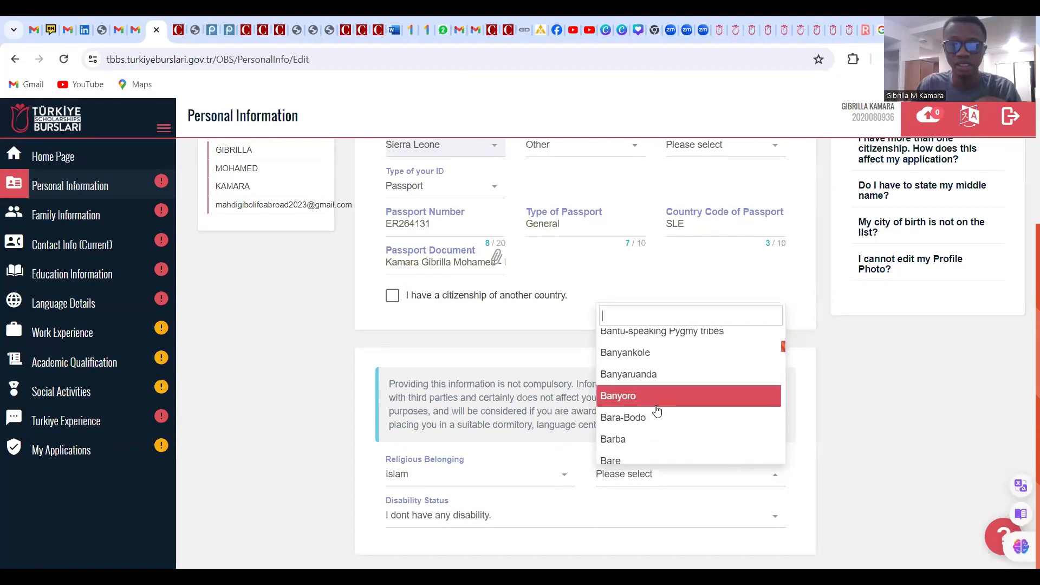
scroll(657, 411, down, 2)
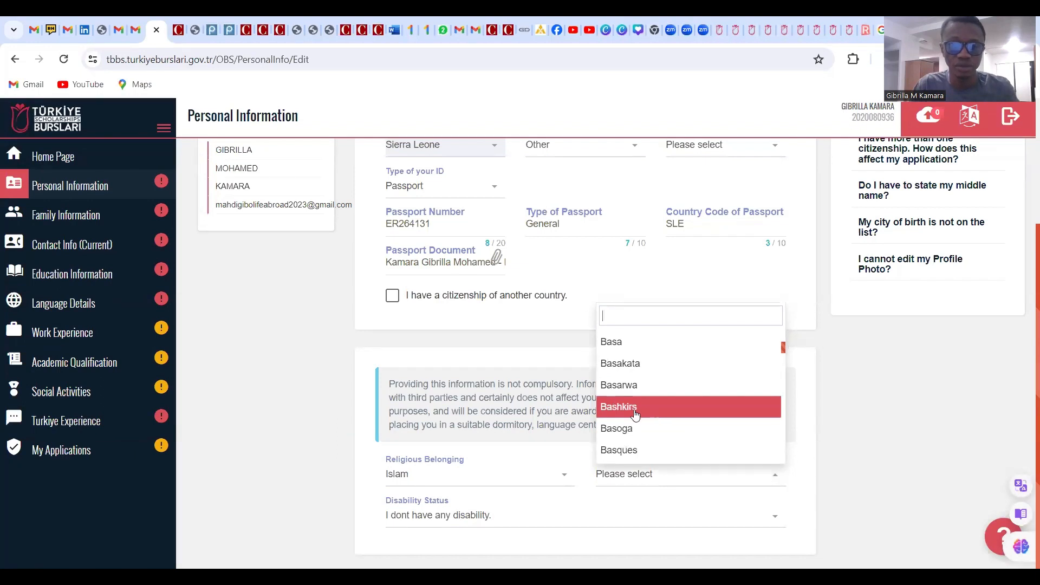
click(553, 464)
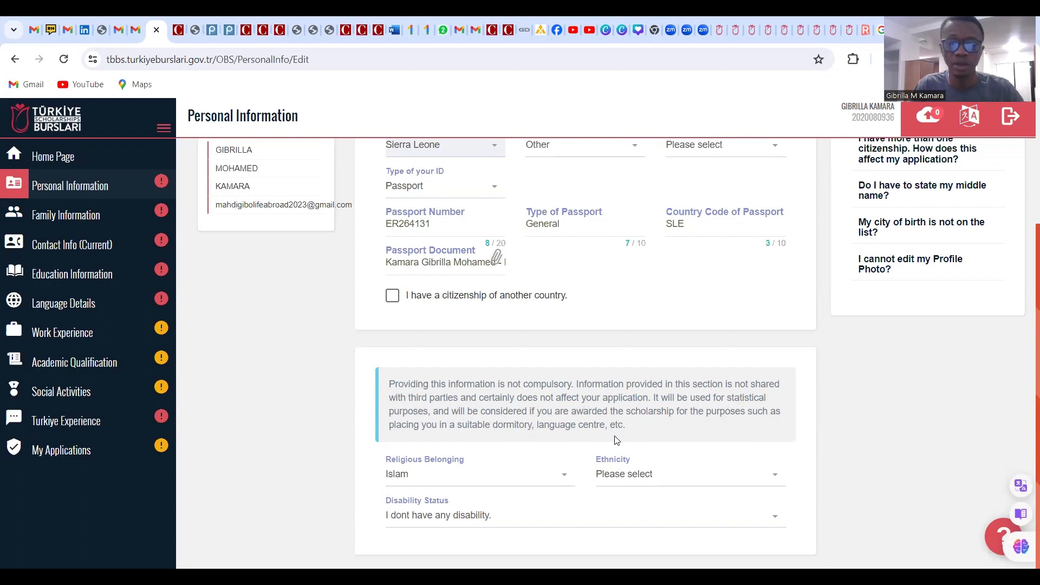
click(679, 483)
scroll(687, 440, down, 3)
scroll(686, 435, down, 20)
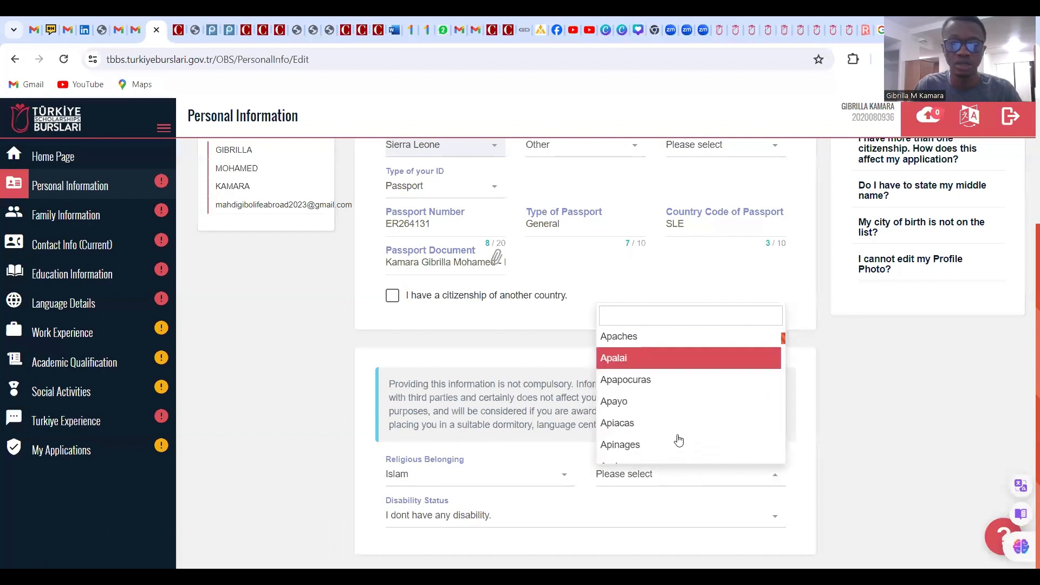
scroll(679, 444, down, 15)
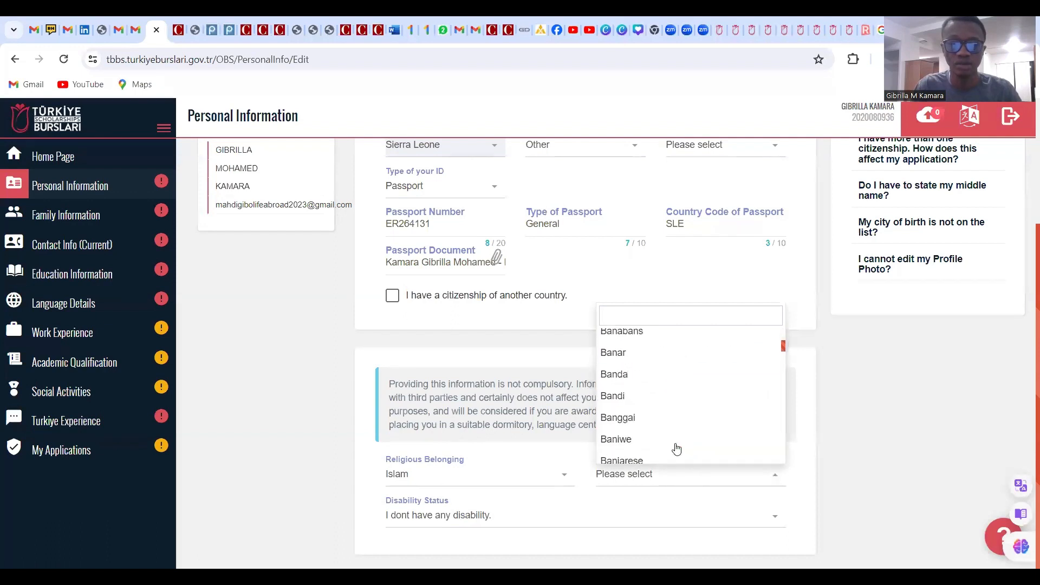
scroll(676, 449, down, 20)
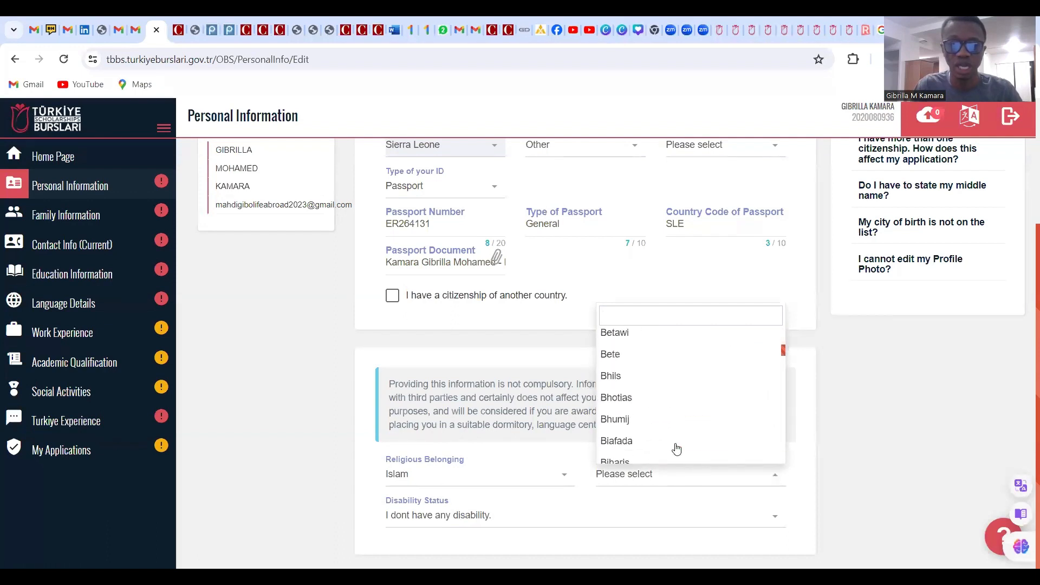
scroll(678, 449, down, 15)
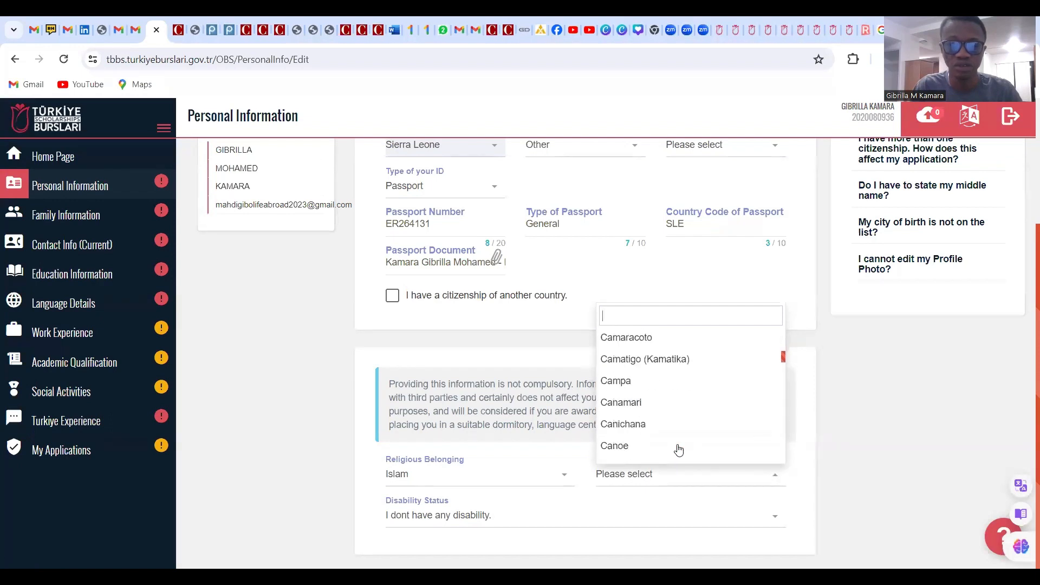
scroll(678, 449, down, 15)
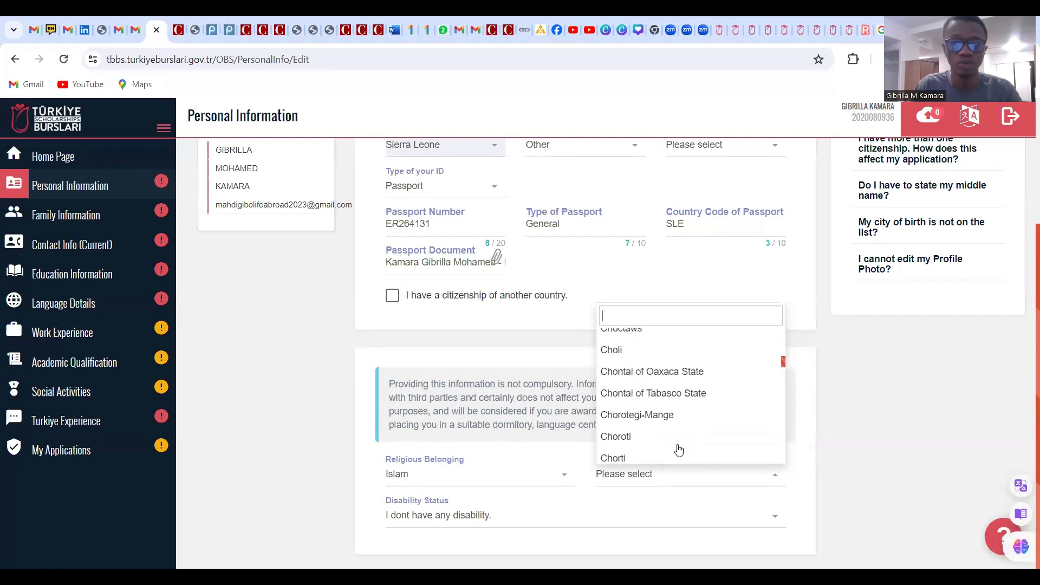
scroll(675, 452, down, 5)
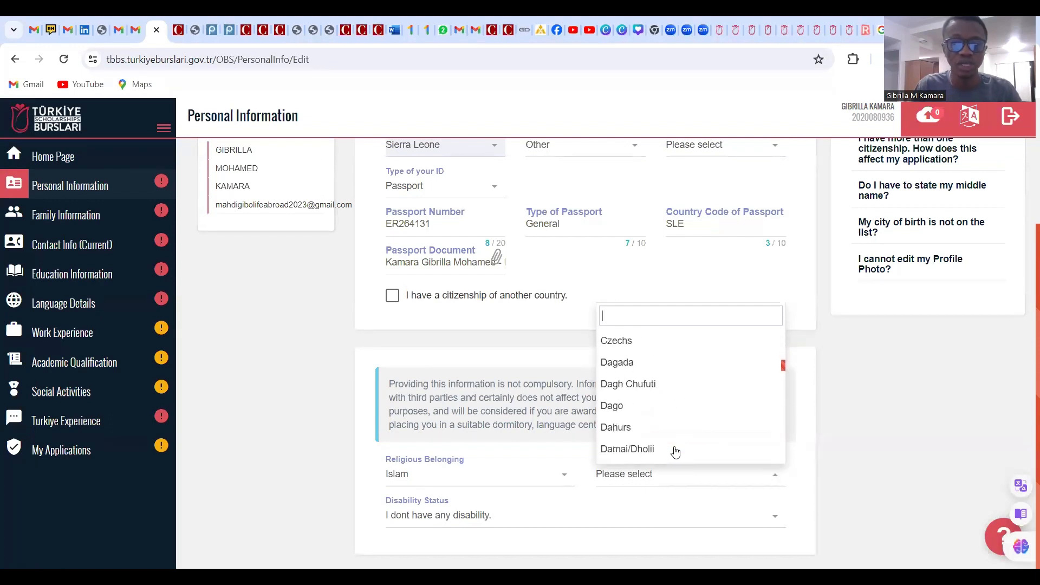
scroll(676, 452, down, 15)
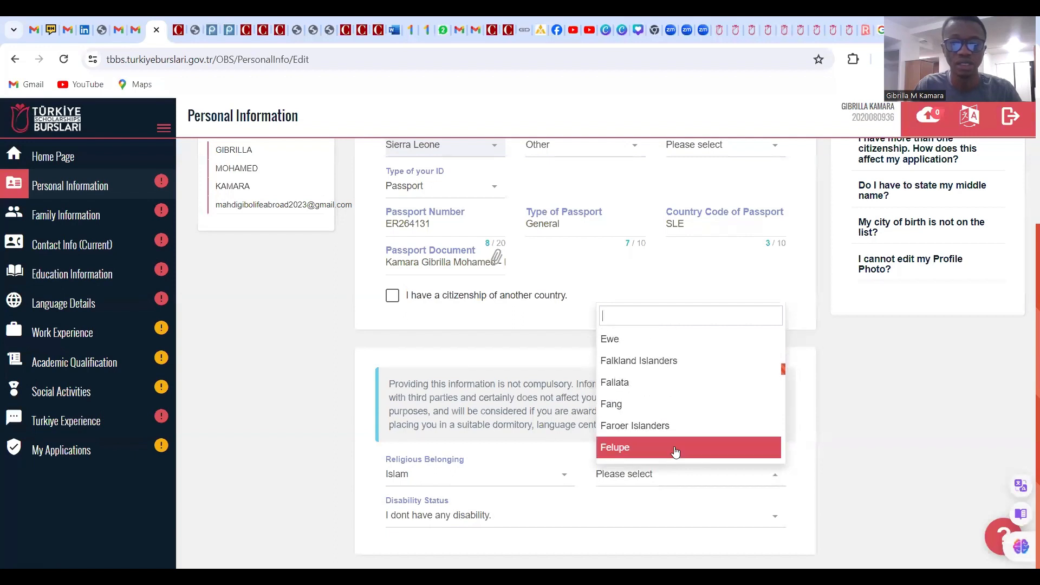
scroll(675, 451, down, 15)
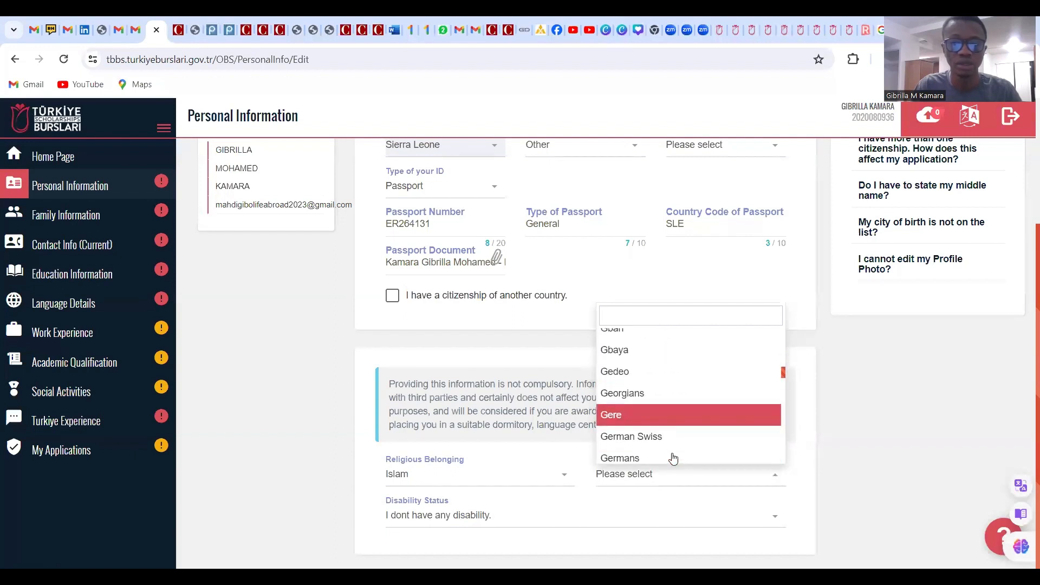
scroll(673, 458, down, 15)
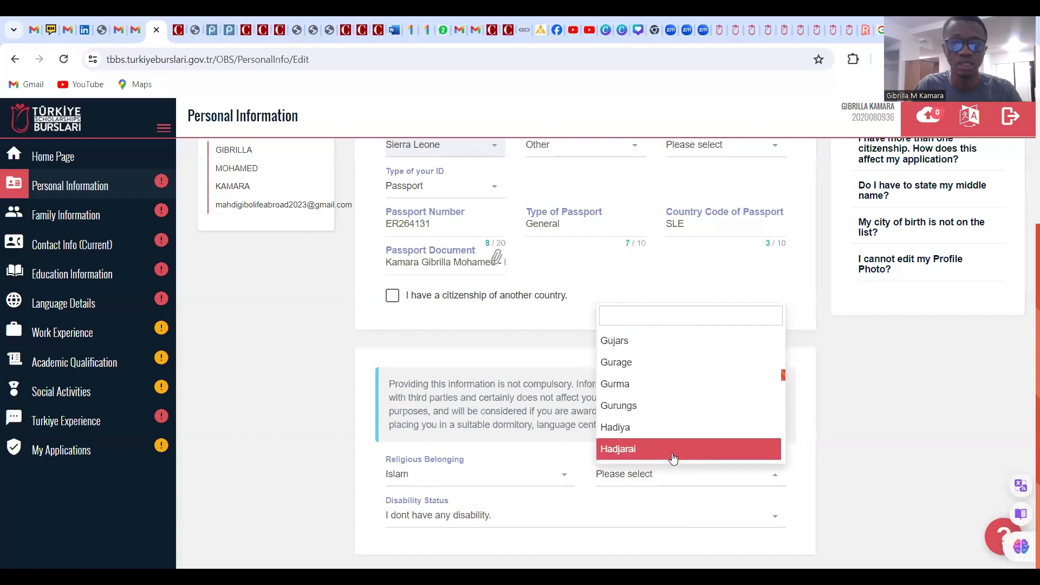
scroll(673, 458, down, 15)
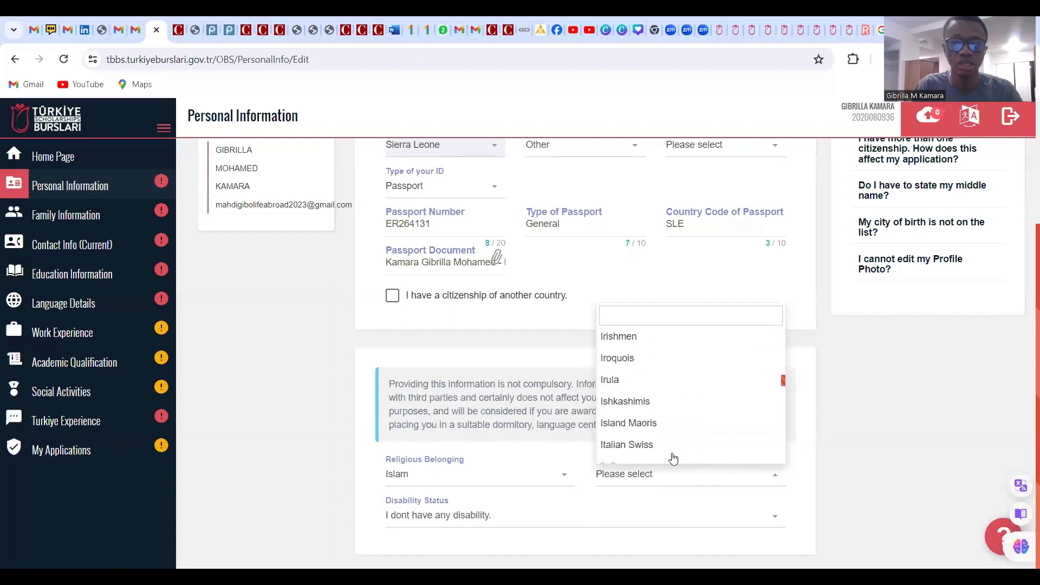
scroll(671, 460, down, 15)
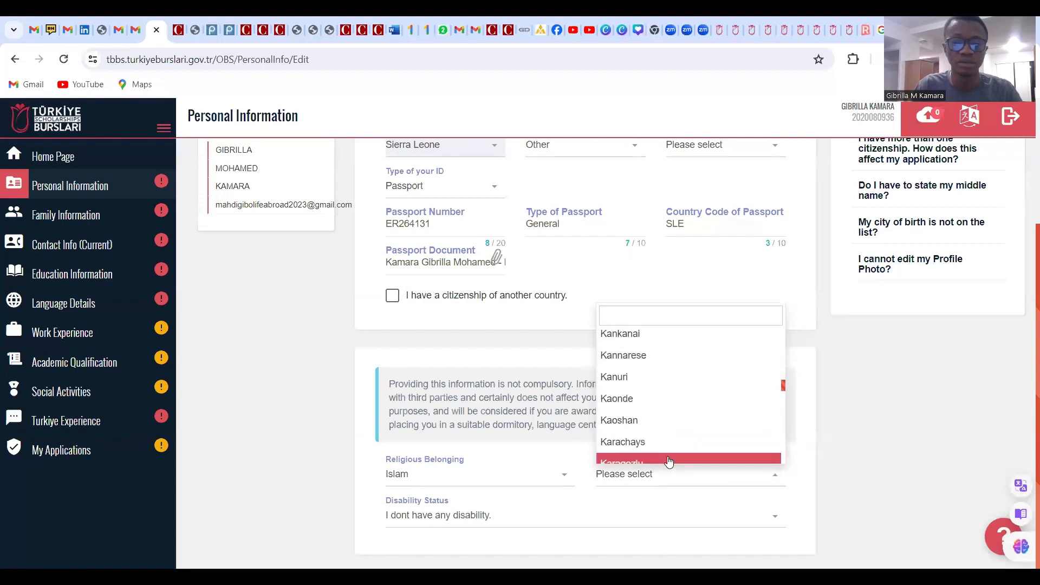
scroll(669, 460, down, 10)
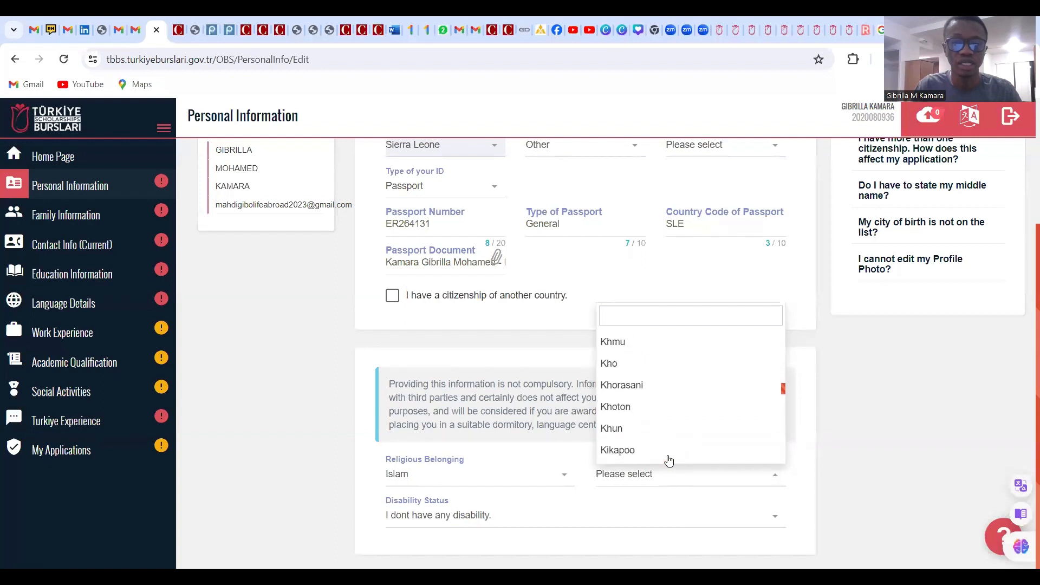
click(895, 429)
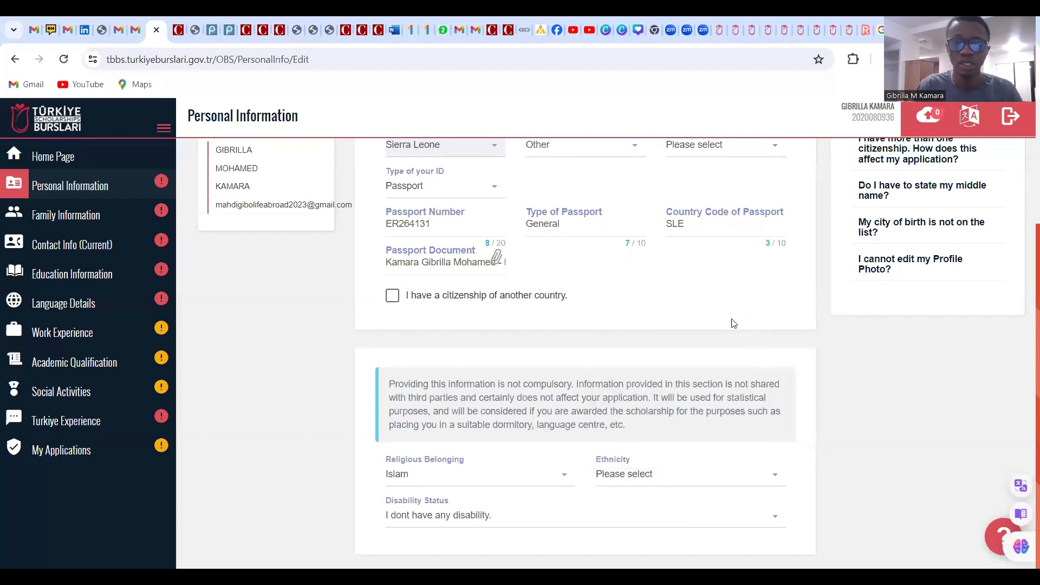
scroll(704, 331, up, 3)
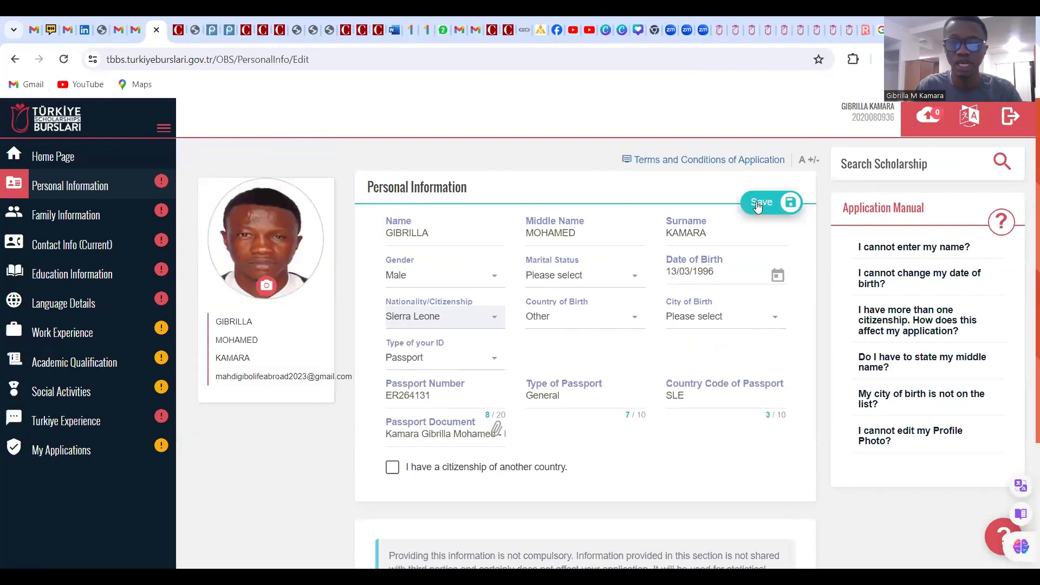
Set Marital Status to Single and search City of Birth for Freetown
click(558, 278)
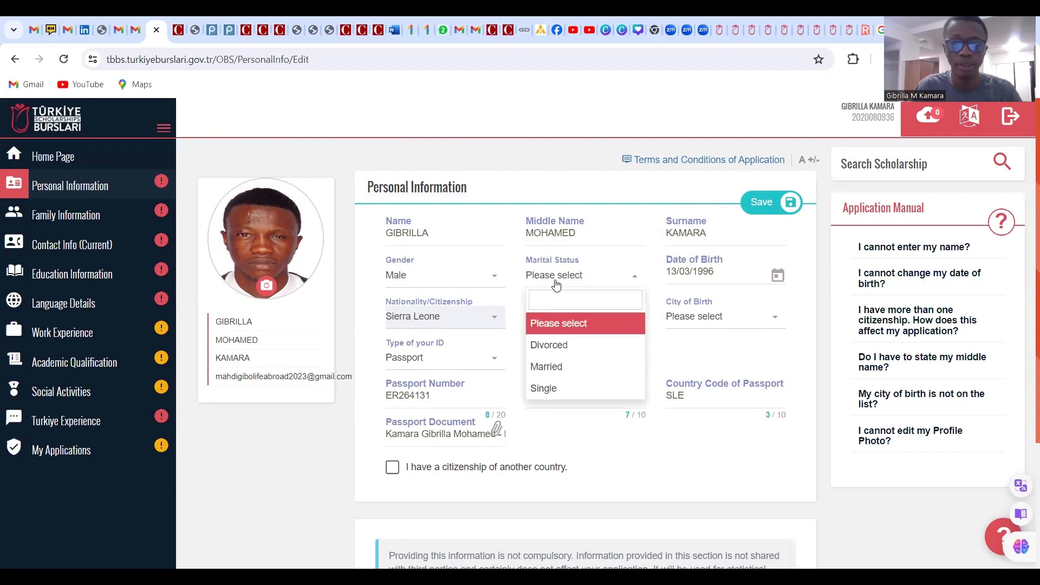
click(545, 389)
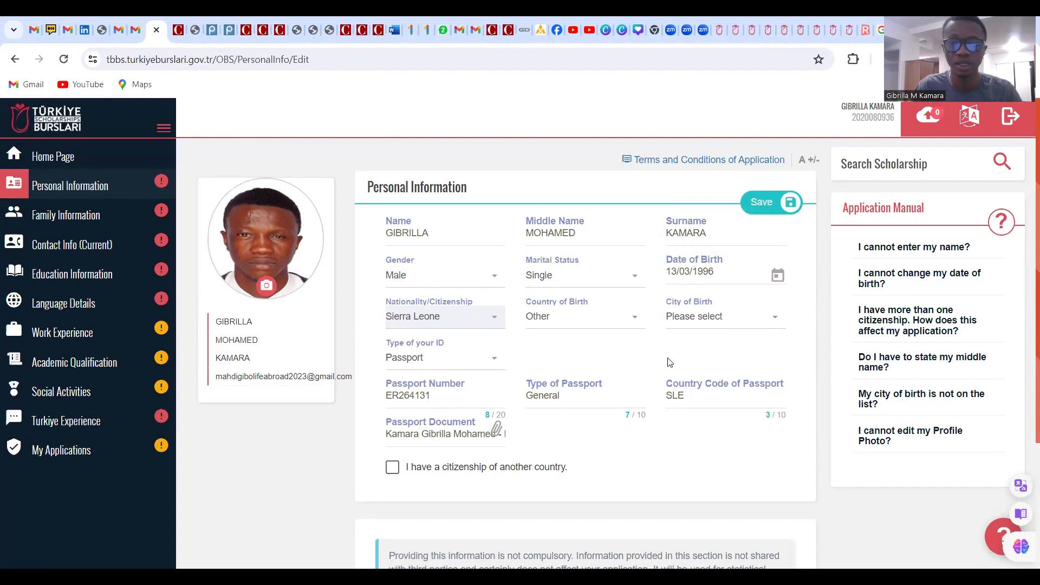
click(729, 324)
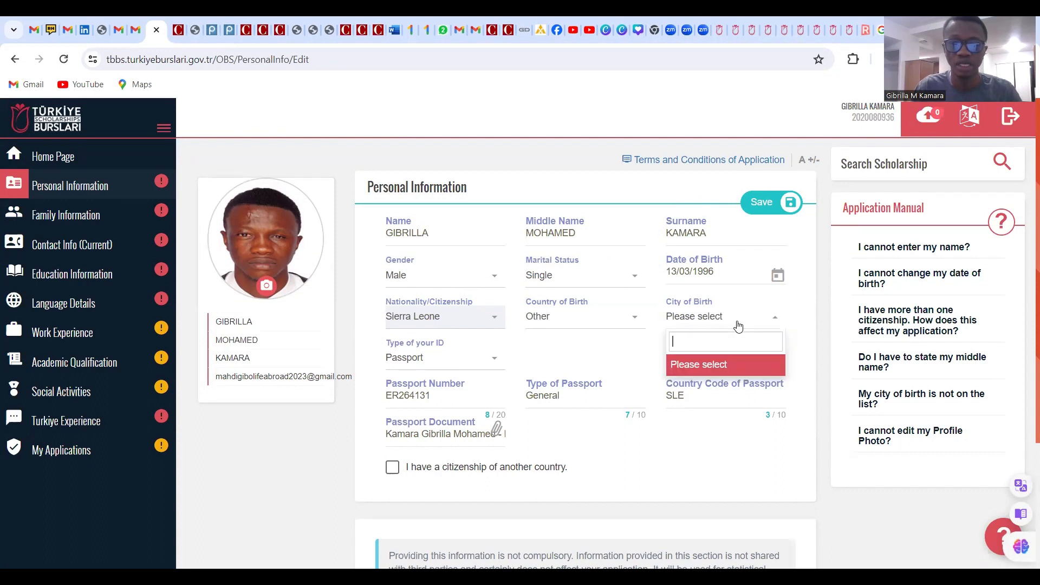
click(771, 321)
click(778, 322)
click(769, 322)
click(768, 323)
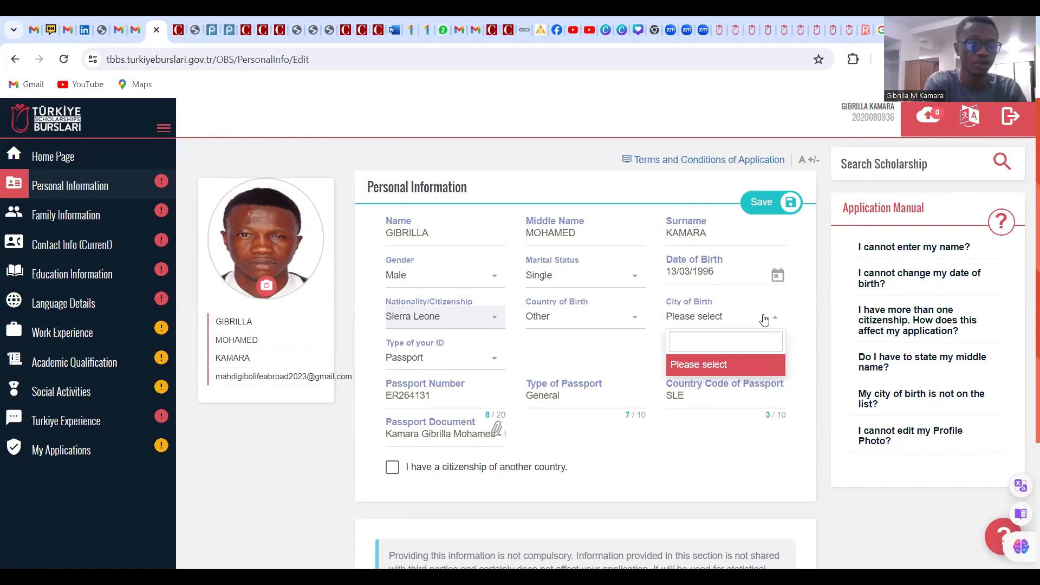
text(f)
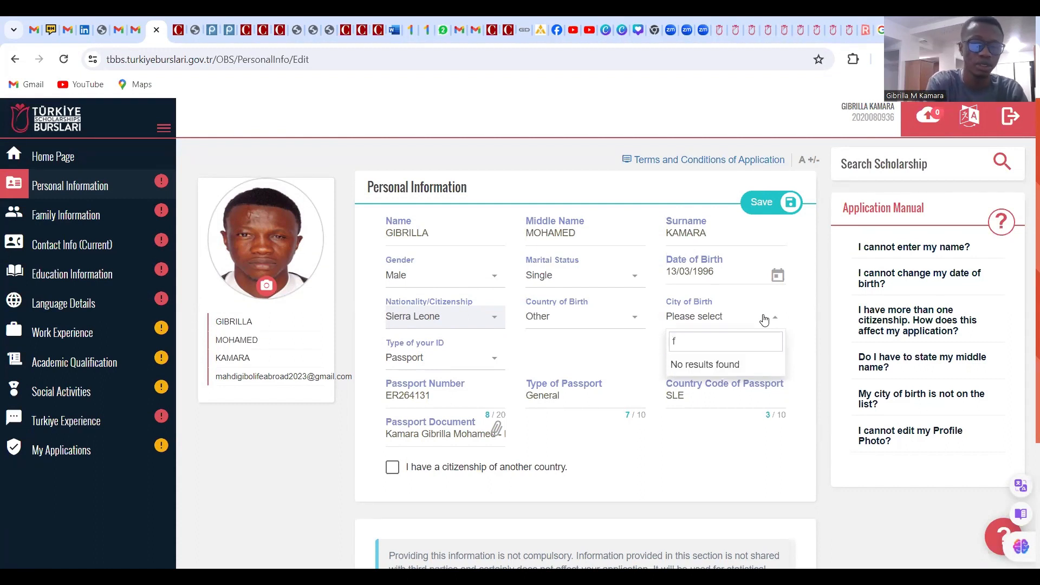
key(BackSpace)
text(Freet)
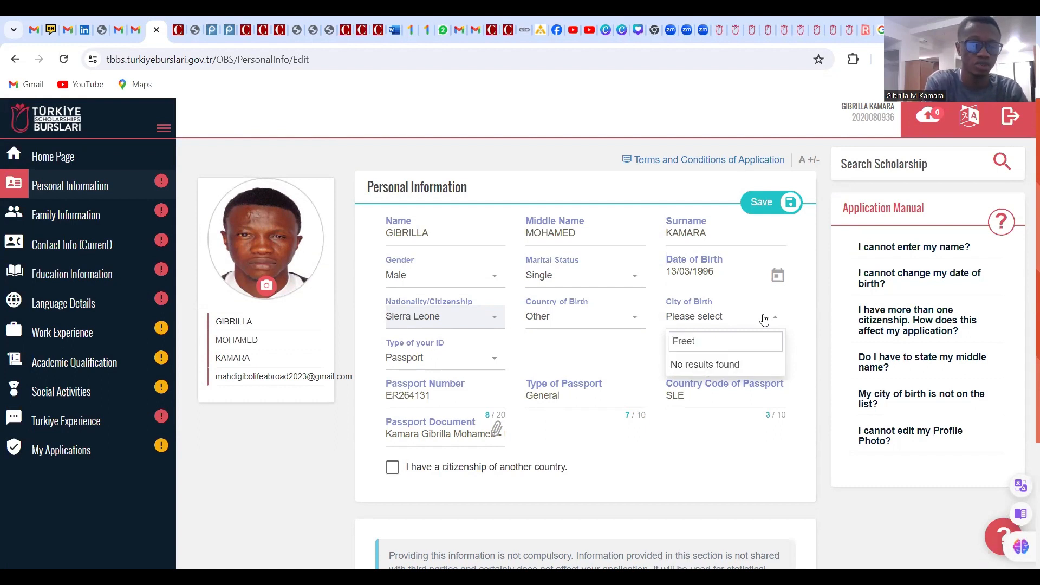
text(own)
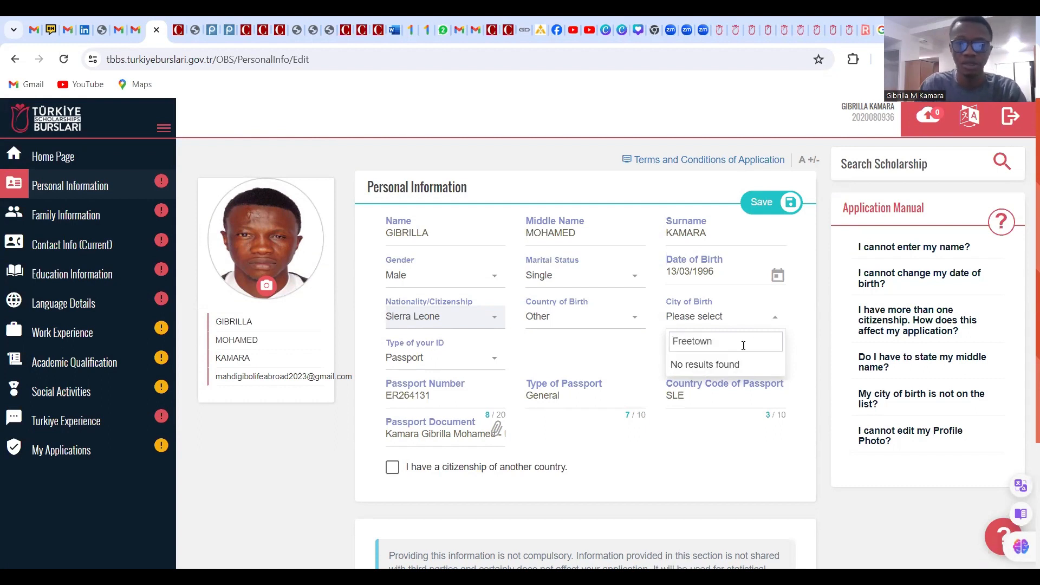
Leave City of Birth empty and save, getting a one-mandatory-field warning
click(625, 367)
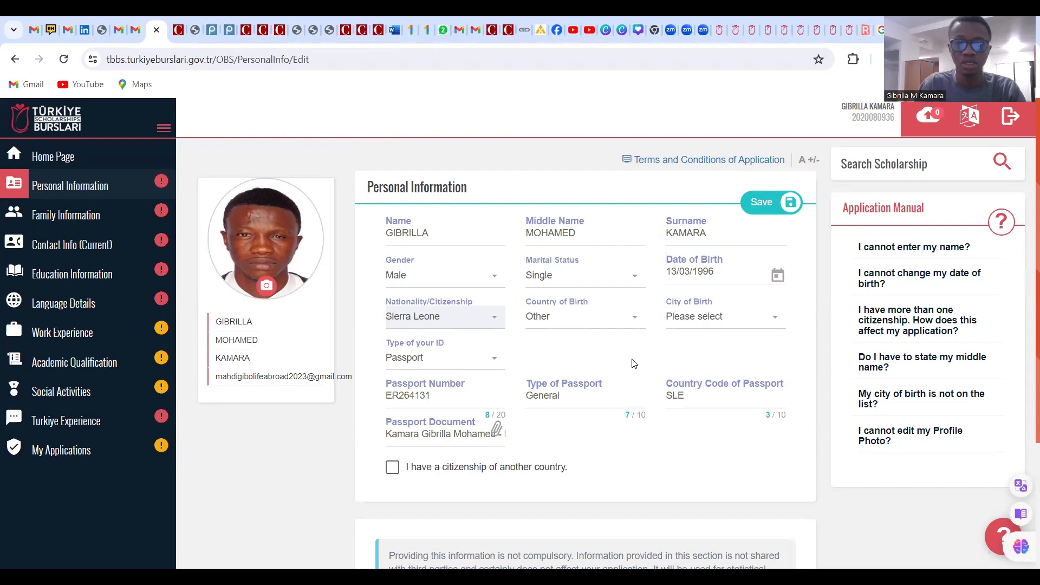
click(704, 319)
click(476, 338)
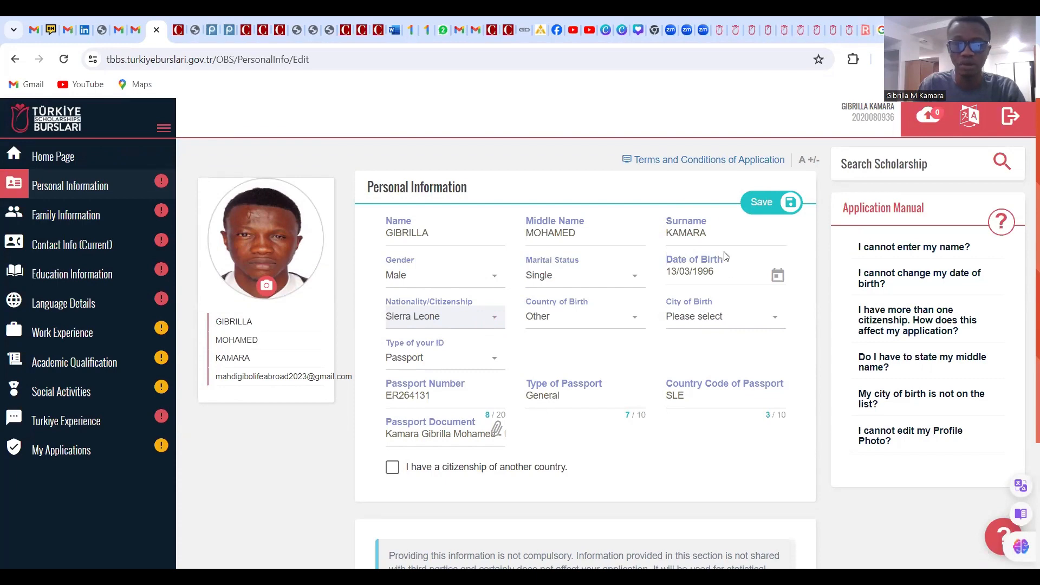
click(765, 205)
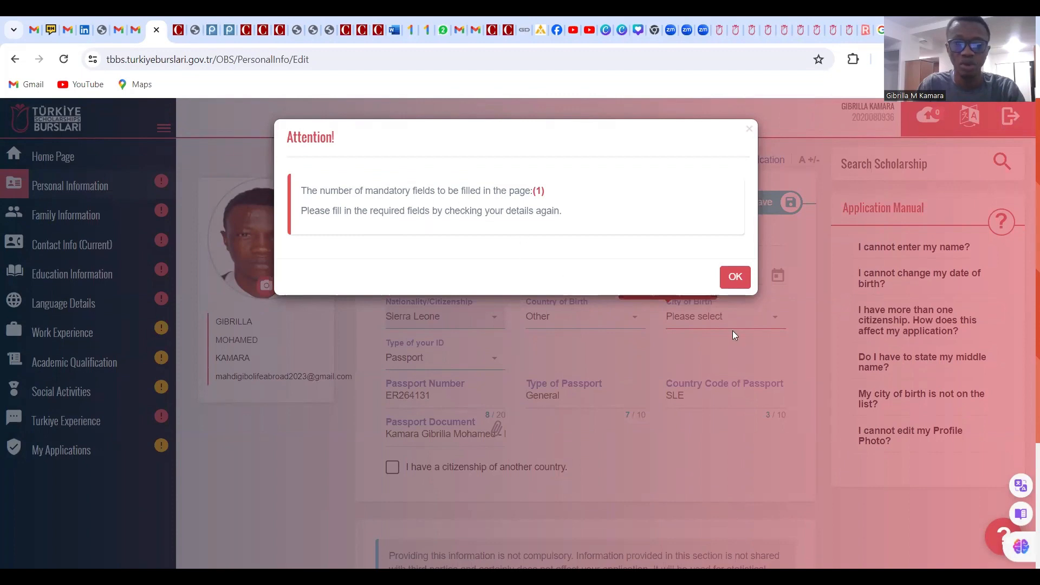
Dismiss the warning and set Country of Birth to Sierra Leone via a 'sie' search
click(737, 279)
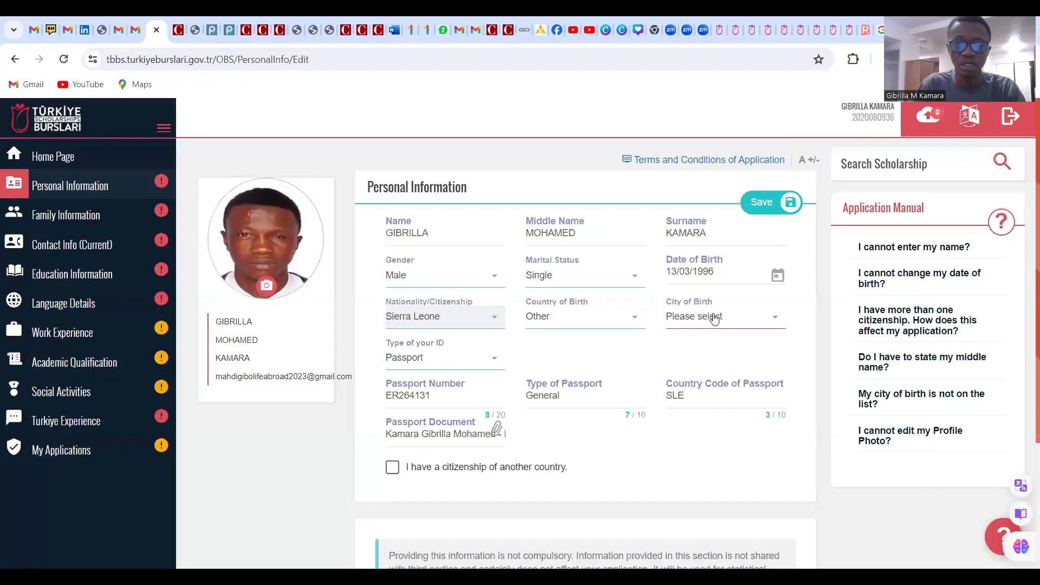
scroll(604, 373, down, 3)
scroll(605, 373, up, 3)
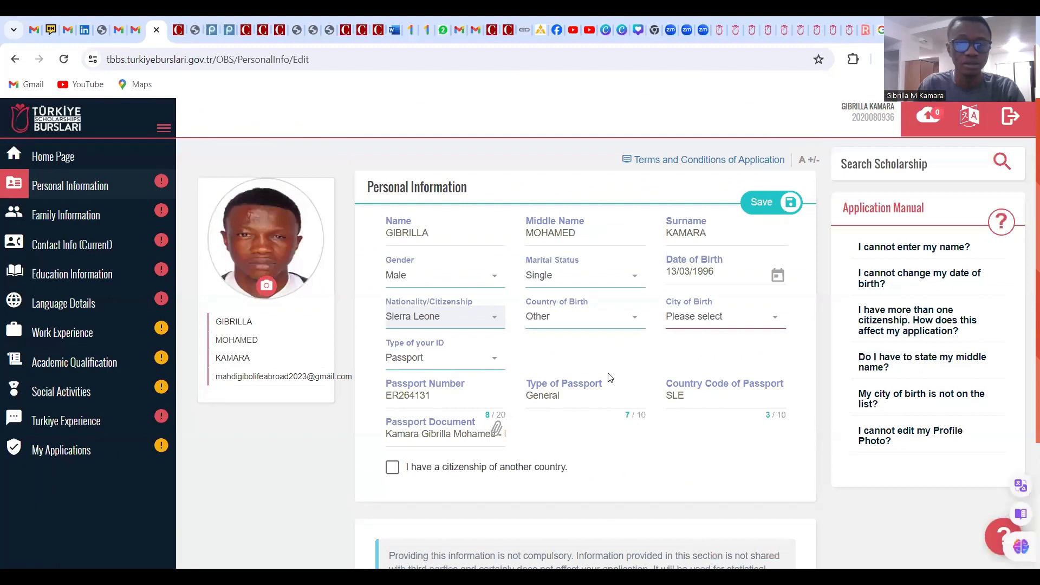
click(751, 332)
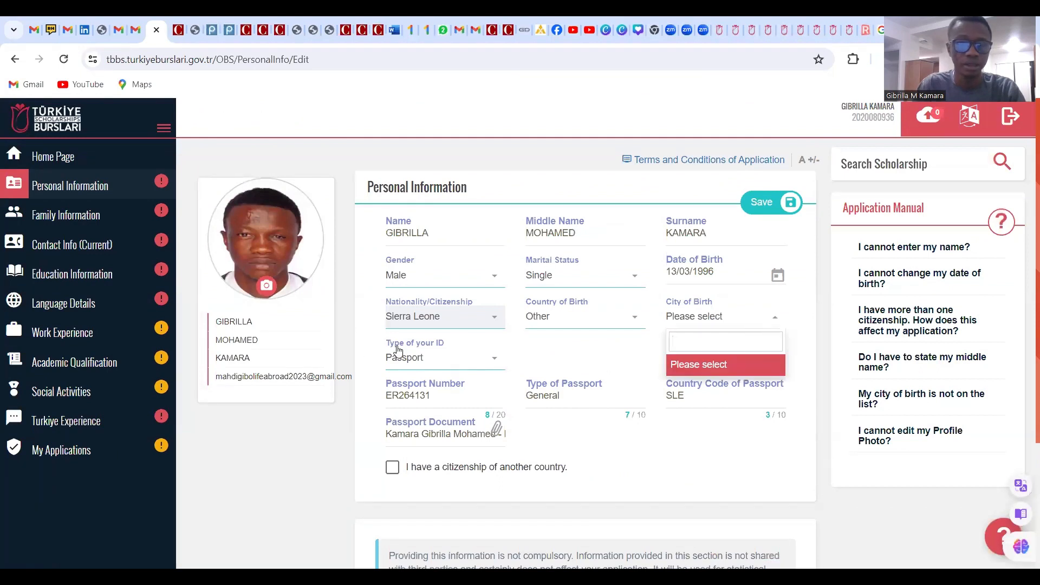
click(446, 328)
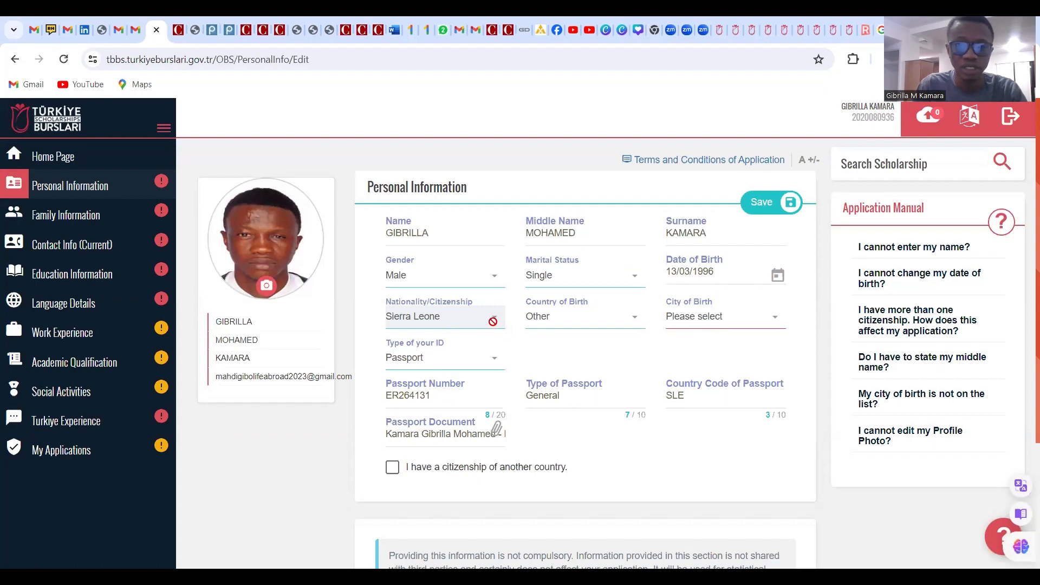
click(771, 319)
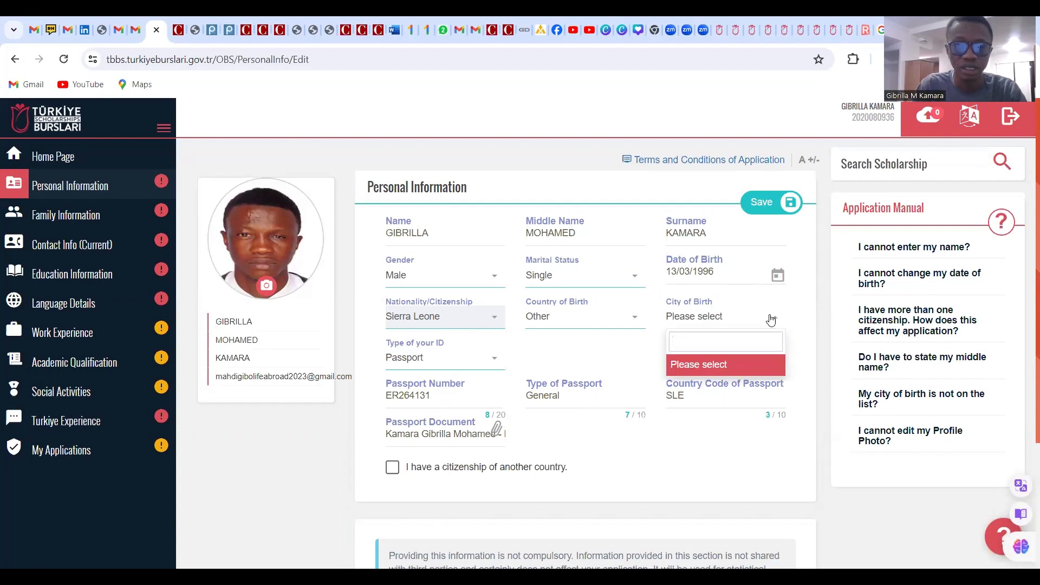
click(572, 323)
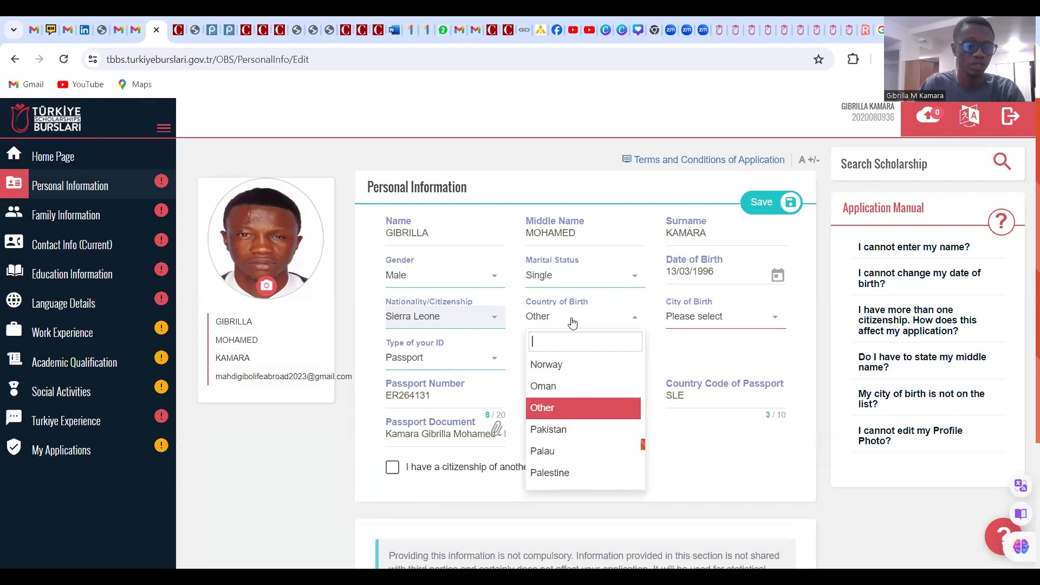
text(sie)
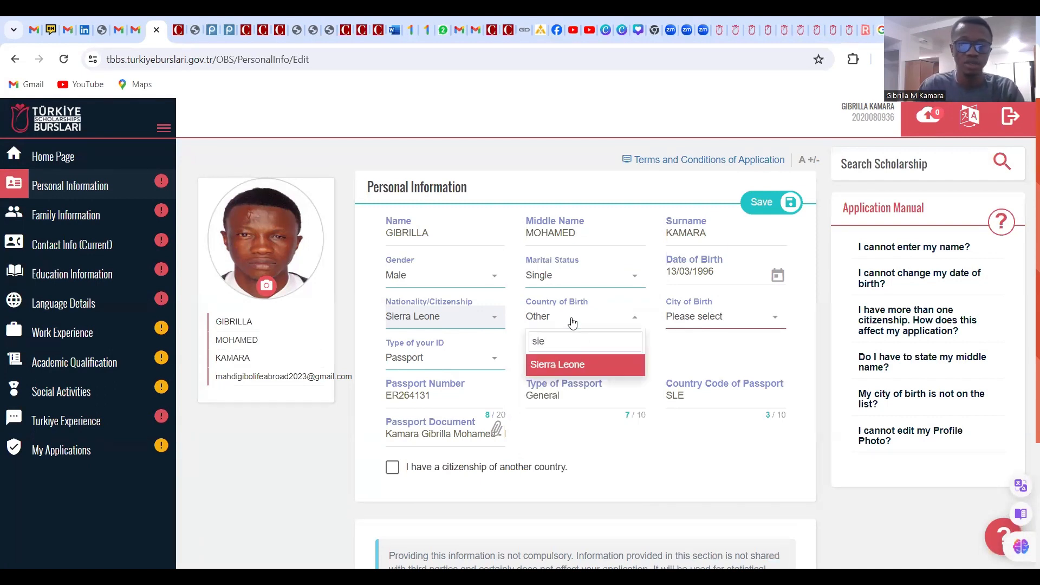
click(547, 371)
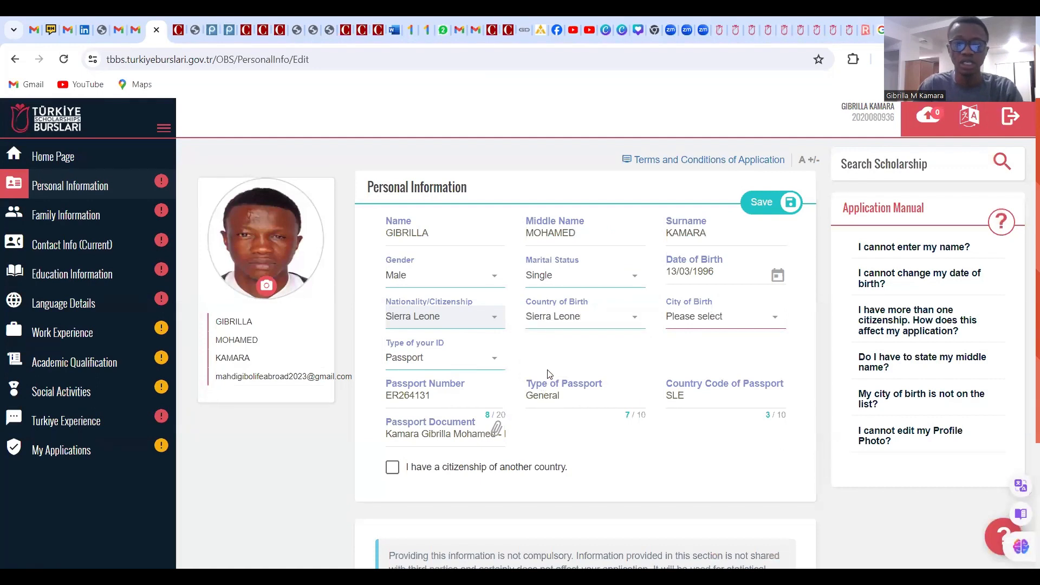
Set City of Birth to Kambia and save the personal information
click(738, 325)
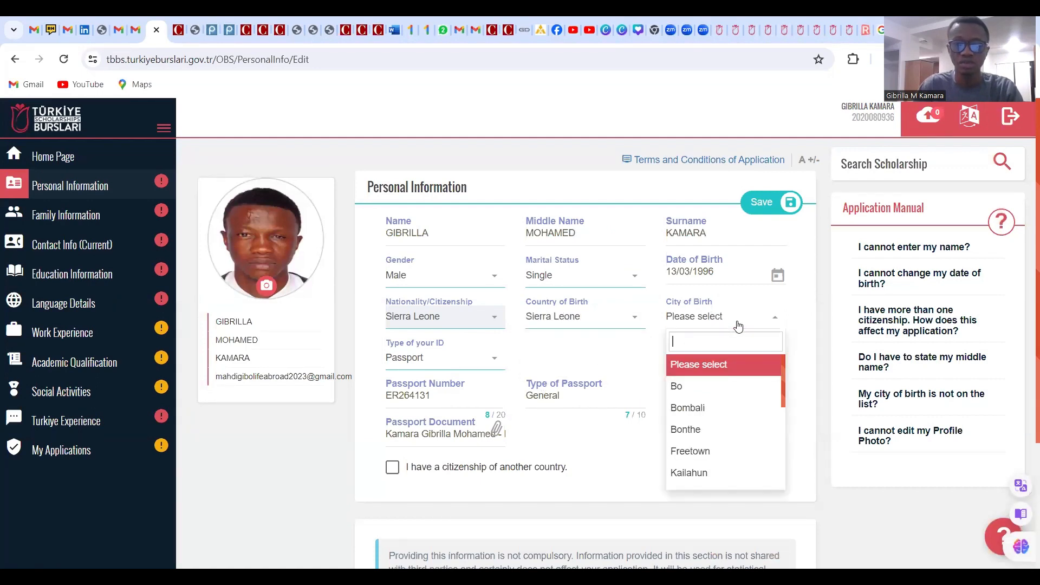
scroll(724, 391, down, 4)
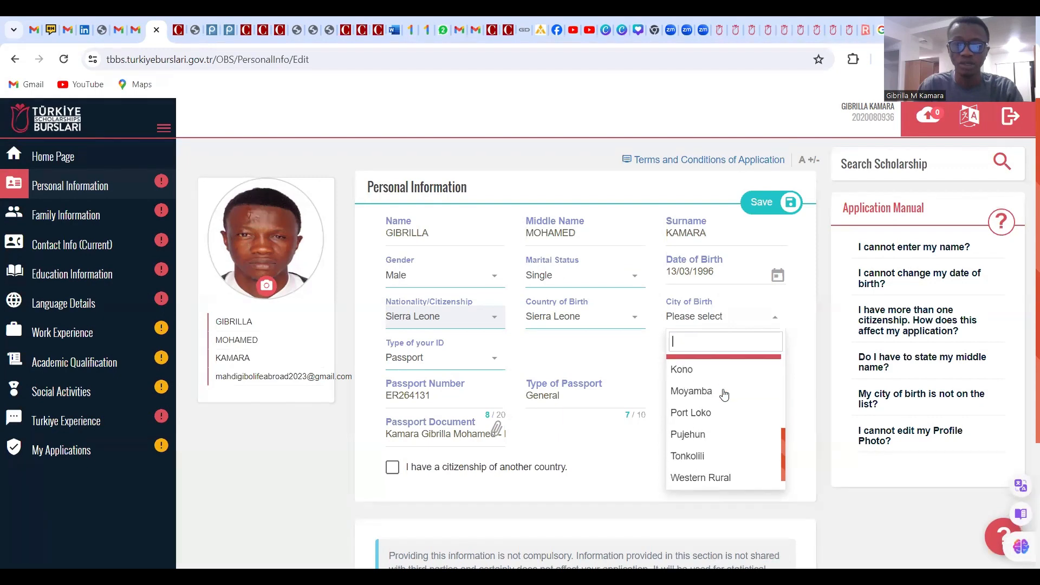
scroll(724, 394, down, 3)
scroll(734, 347, up, 2)
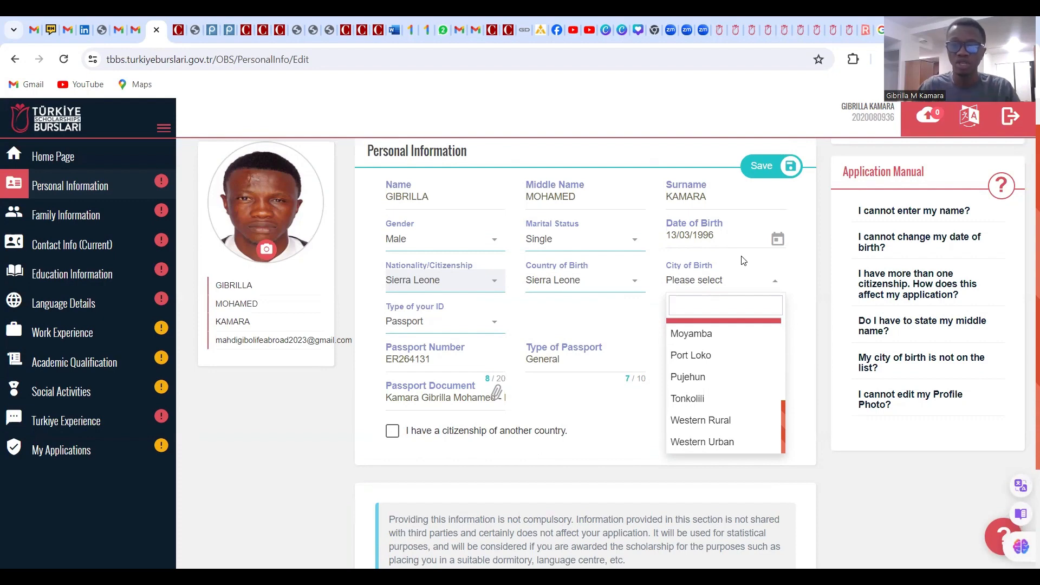
scroll(723, 392, up, 3)
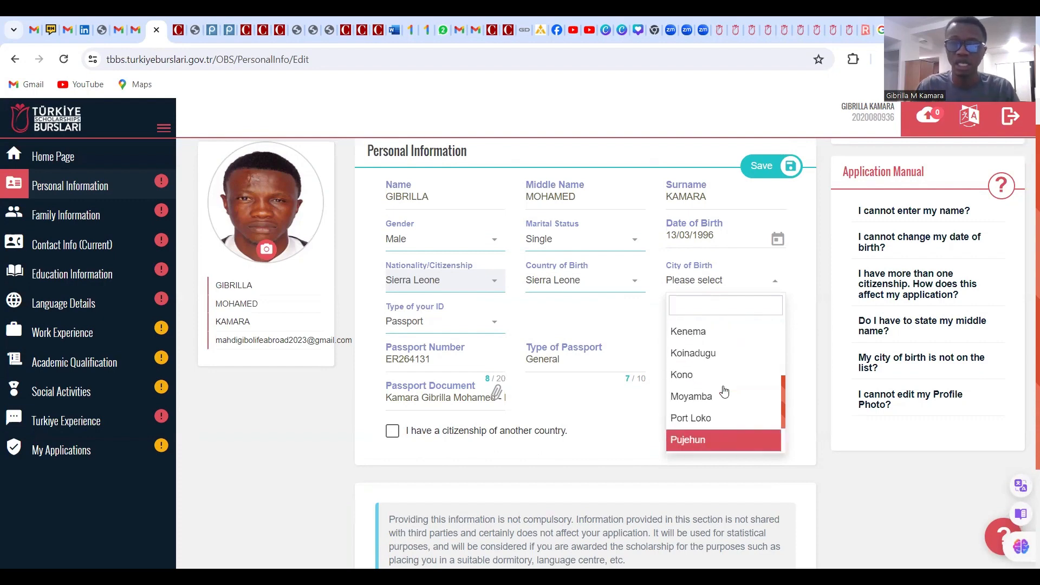
scroll(723, 395, up, 2)
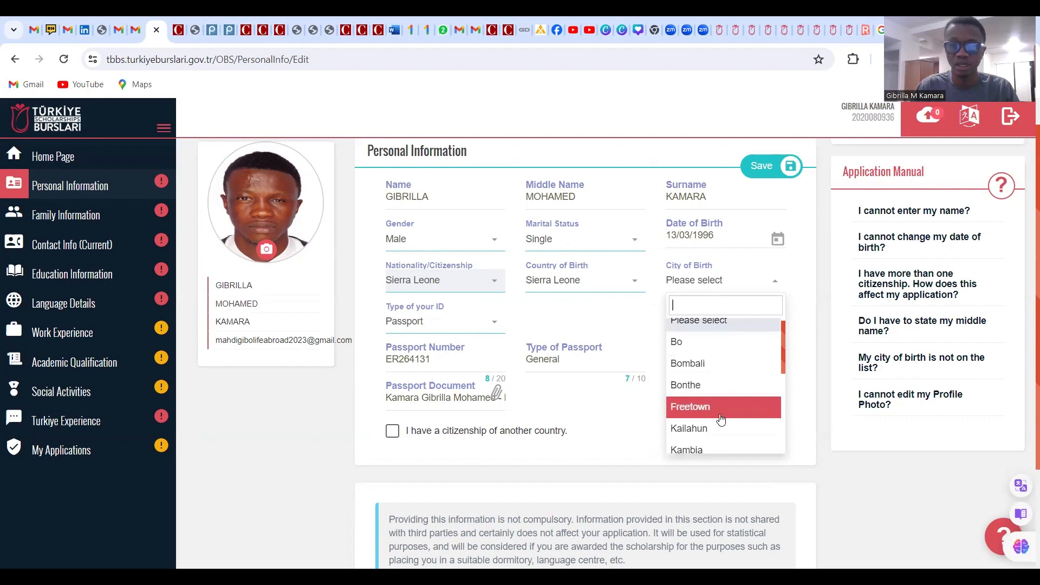
click(708, 449)
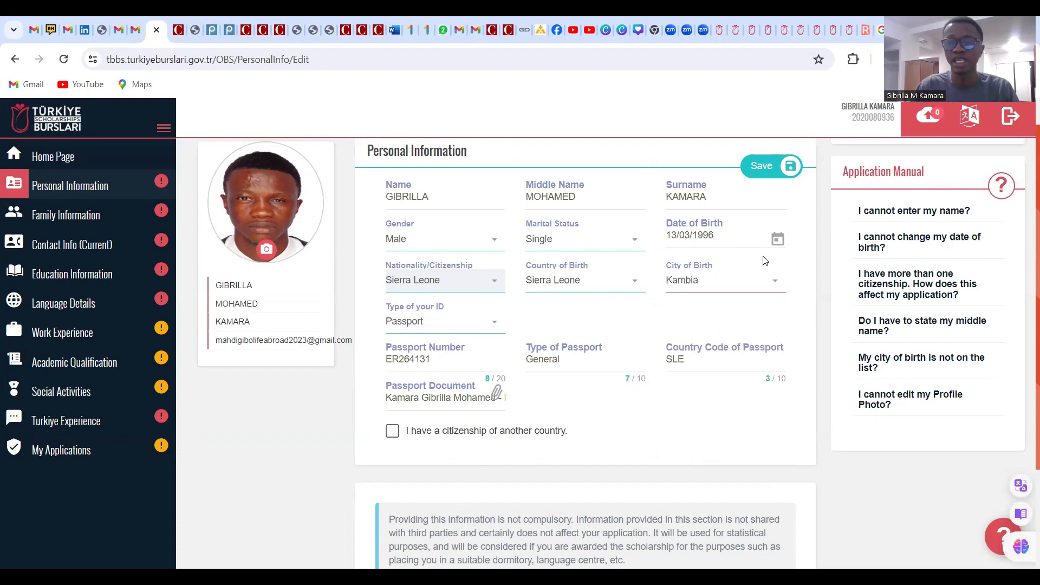
scroll(670, 293, down, 1)
scroll(670, 293, down, 2)
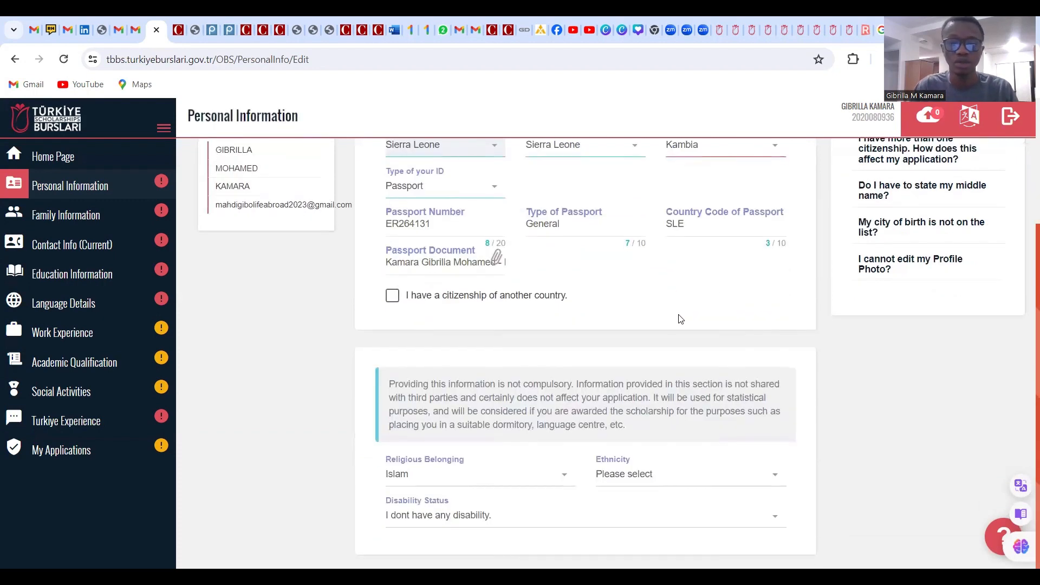
scroll(676, 316, up, 3)
click(778, 201)
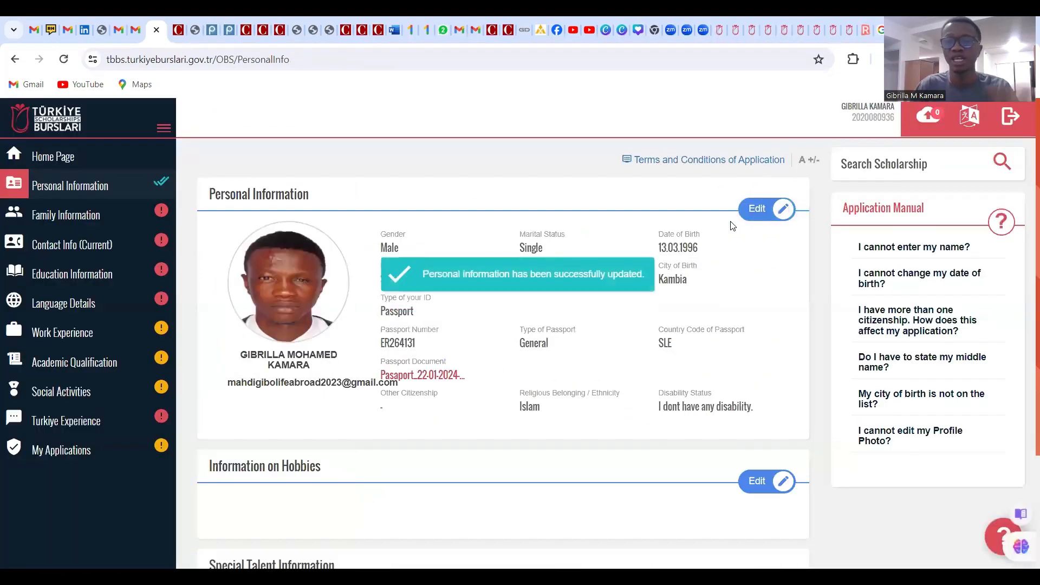
Scroll the saved Personal Information summary down to Information on Hobbies
scroll(728, 225, down, 1)
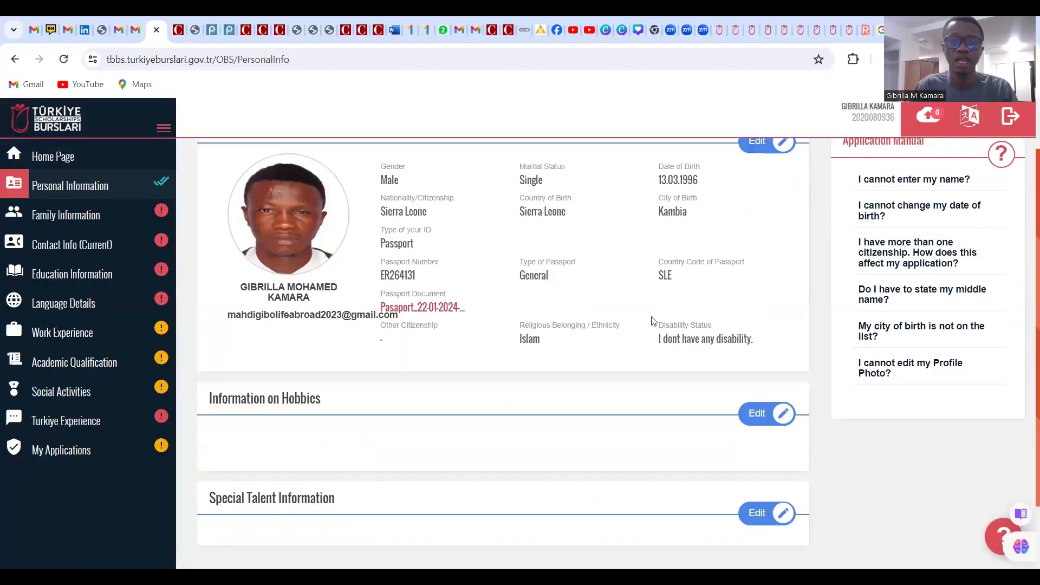
scroll(653, 320, down, 1)
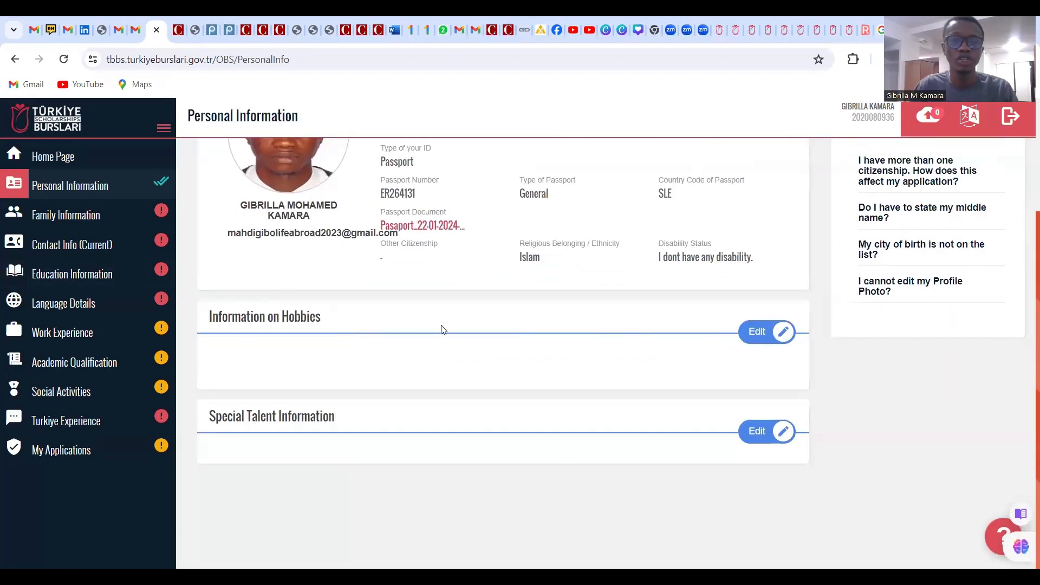
Edit hobbies and tick Book, Computer, Internet and Science / Technology
click(768, 345)
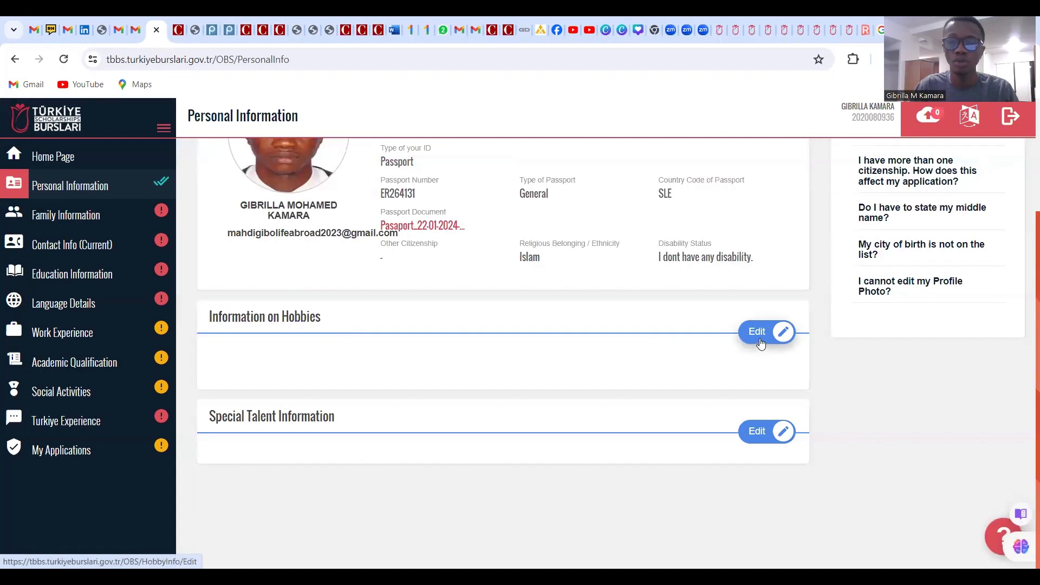
scroll(581, 297, down, 3)
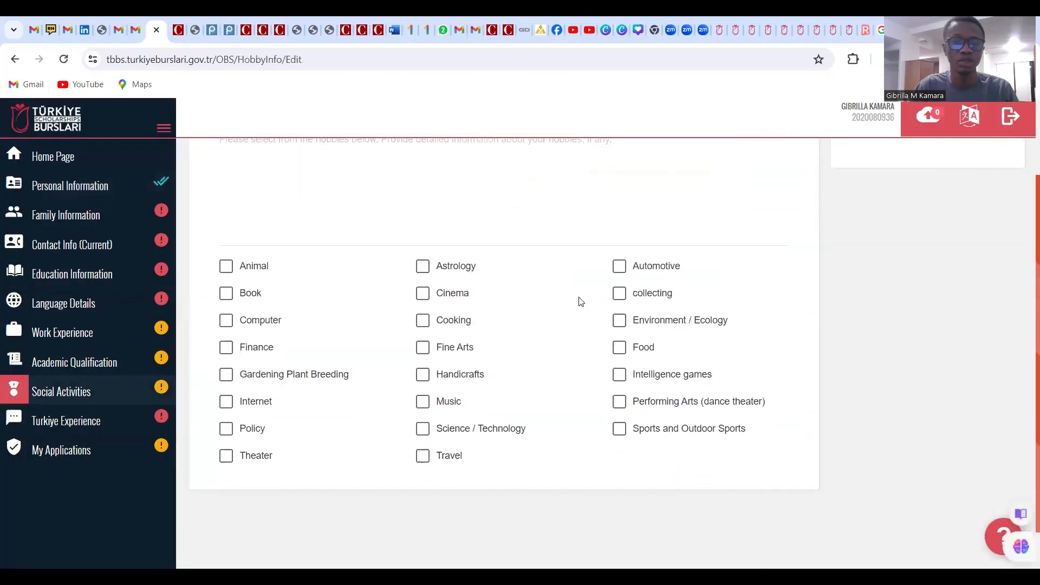
scroll(212, 191, up, 1)
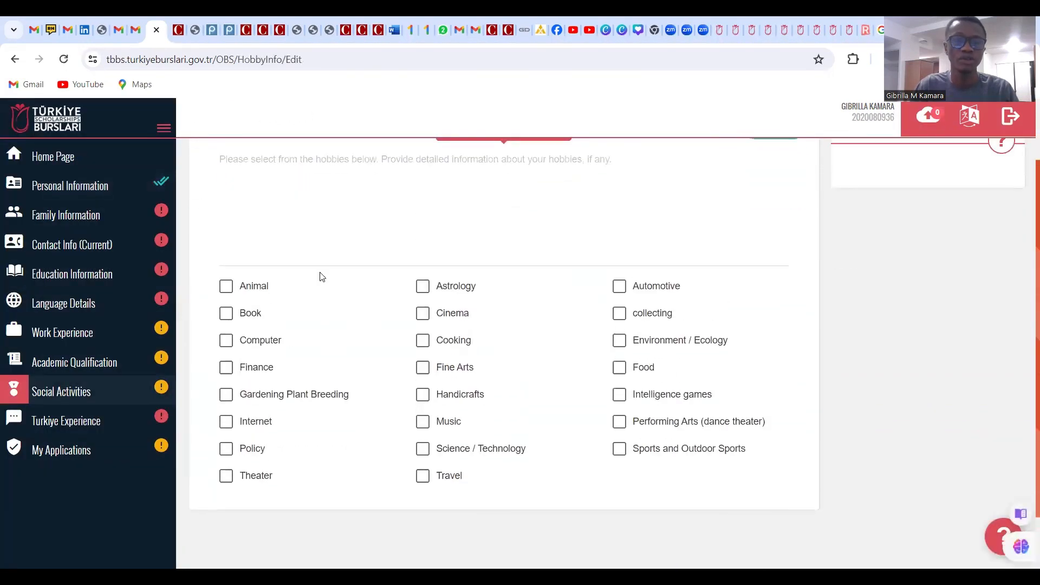
click(227, 314)
click(227, 340)
click(227, 428)
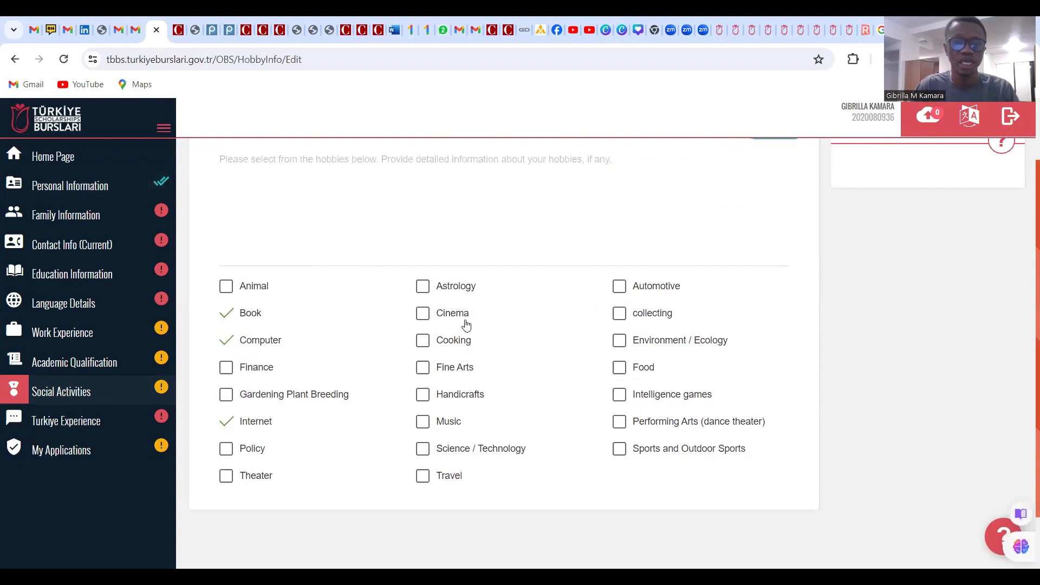
click(421, 427)
click(425, 455)
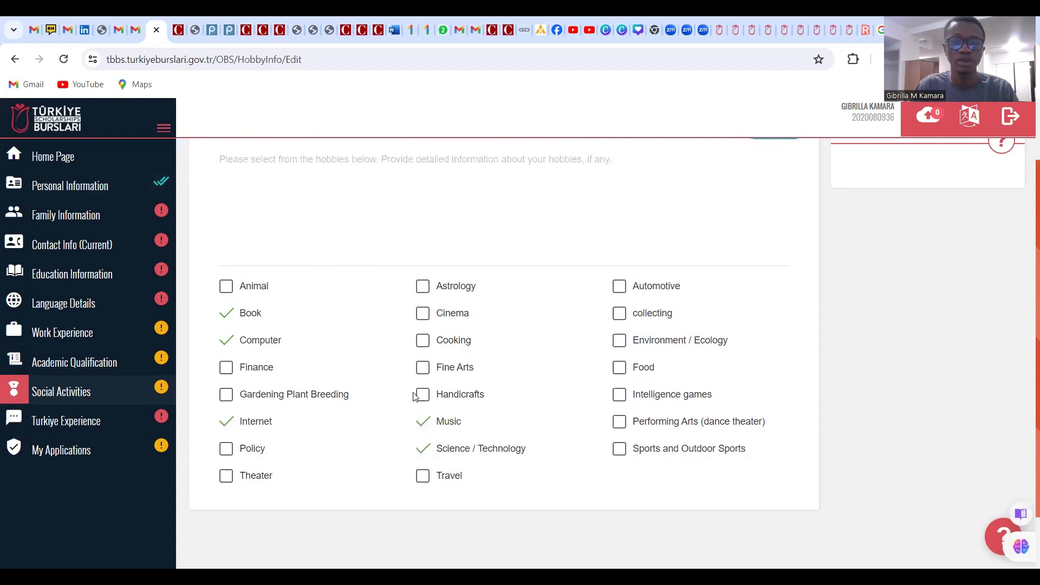
click(425, 426)
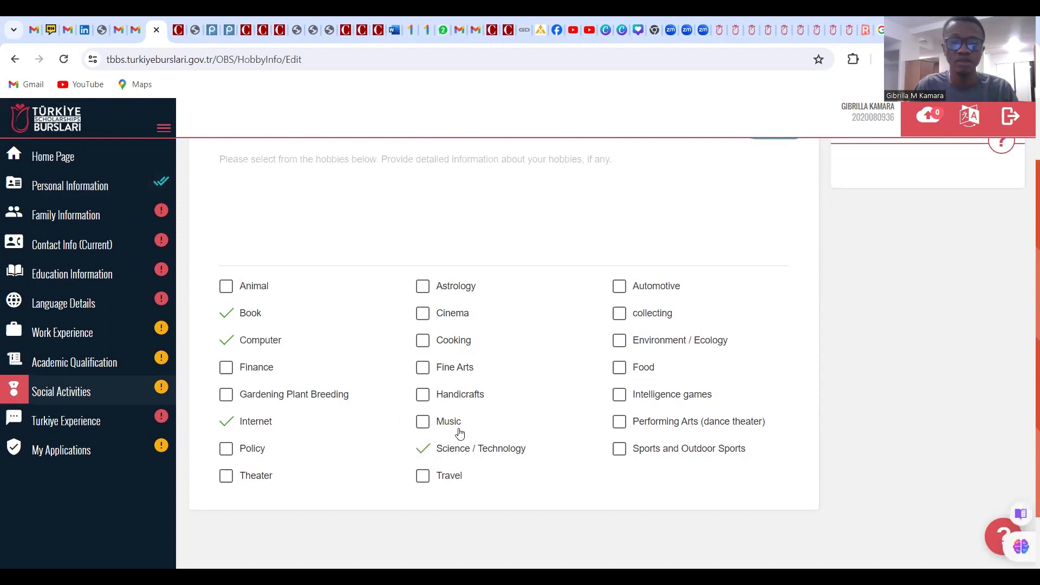
Also tick Intelligence games, Sports and Outdoor Sports, and Travel
scroll(472, 438, down, 2)
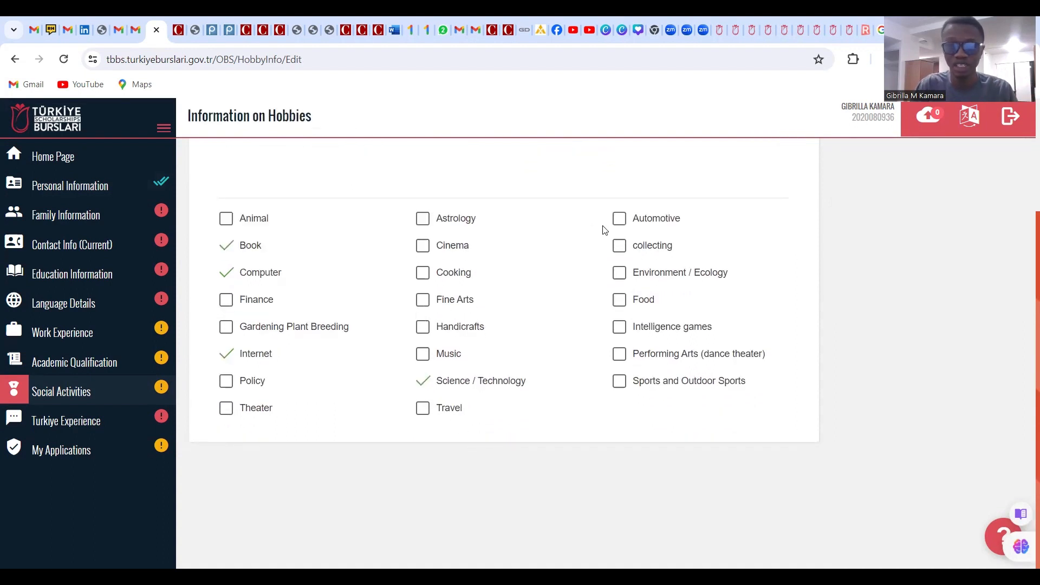
click(617, 328)
click(618, 383)
click(427, 415)
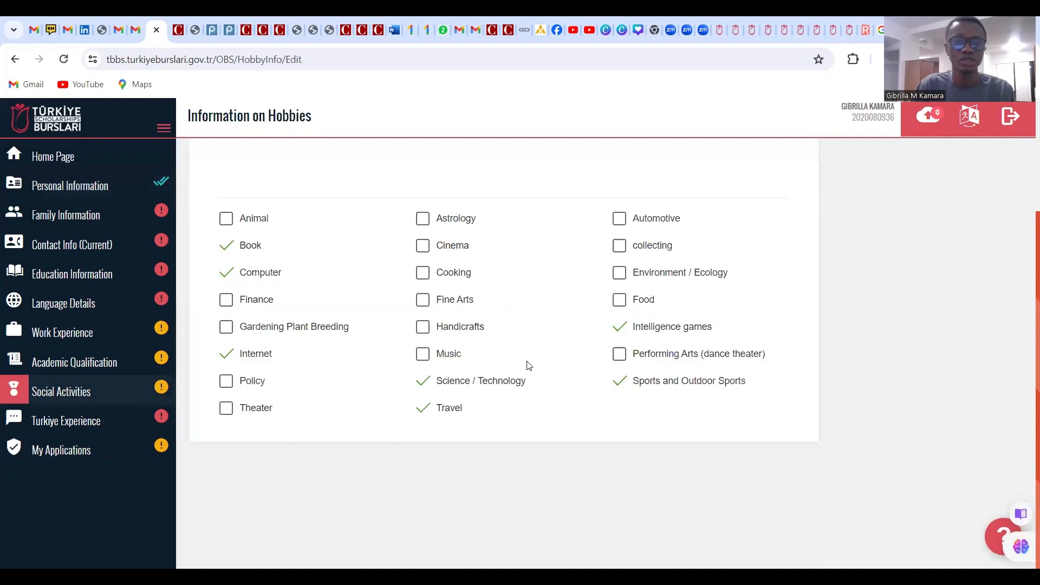
scroll(528, 390, up, 3)
click(293, 260)
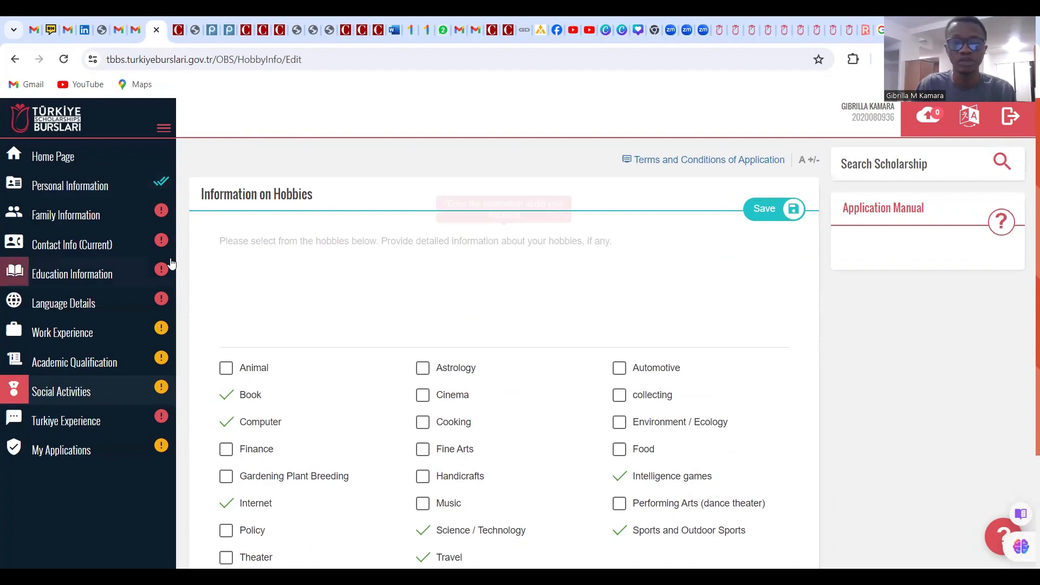
After save warns the description is missing, type 'Book - I like to read books al…'
click(224, 252)
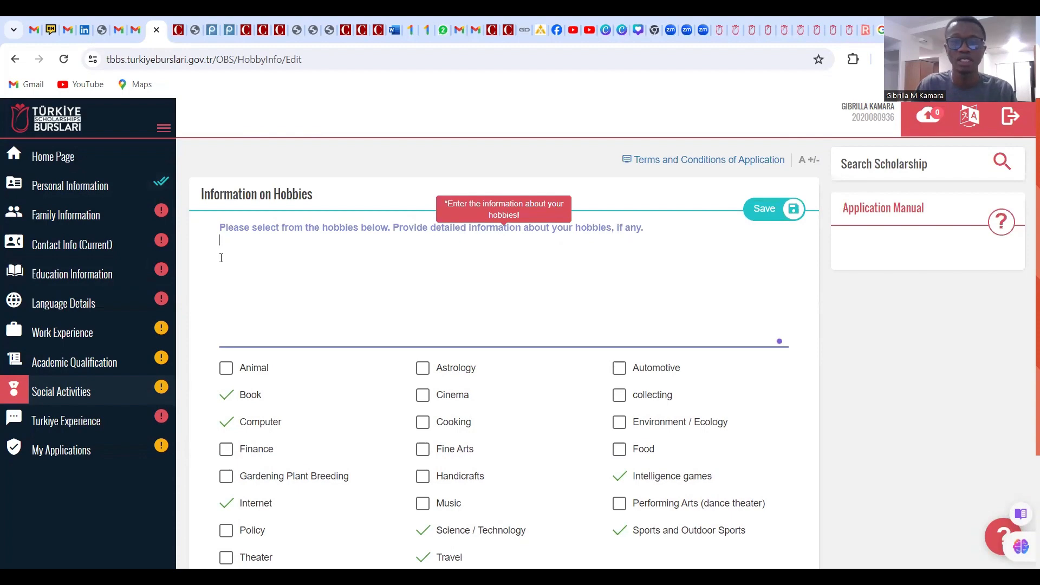
click(768, 211)
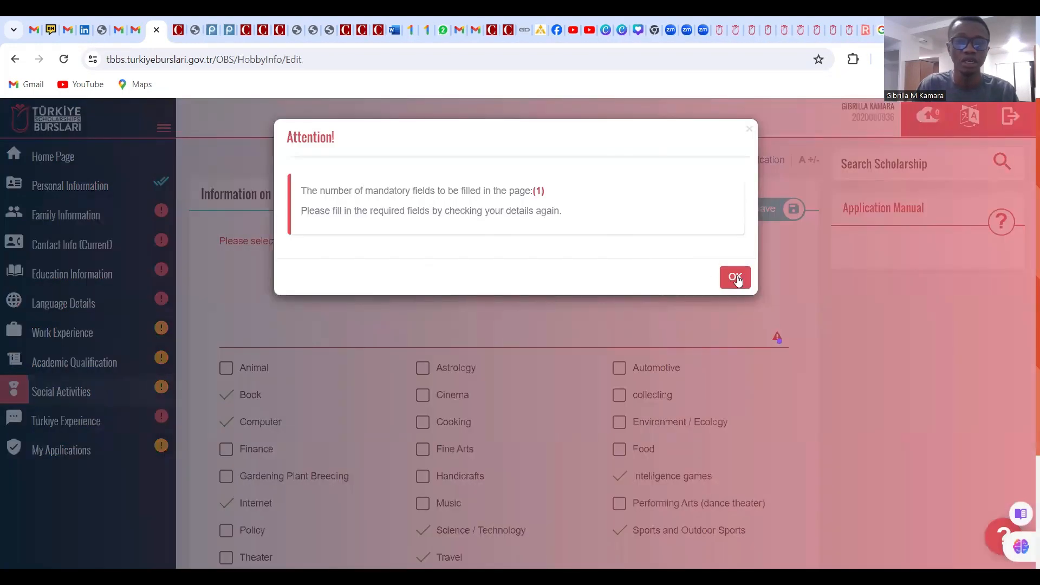
click(735, 277)
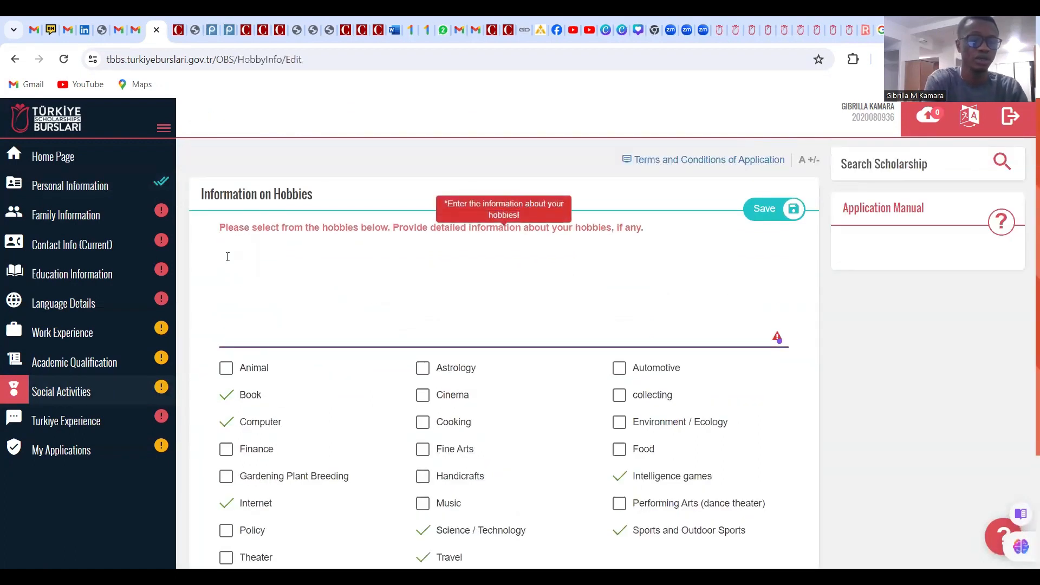
text(Book - I like ro)
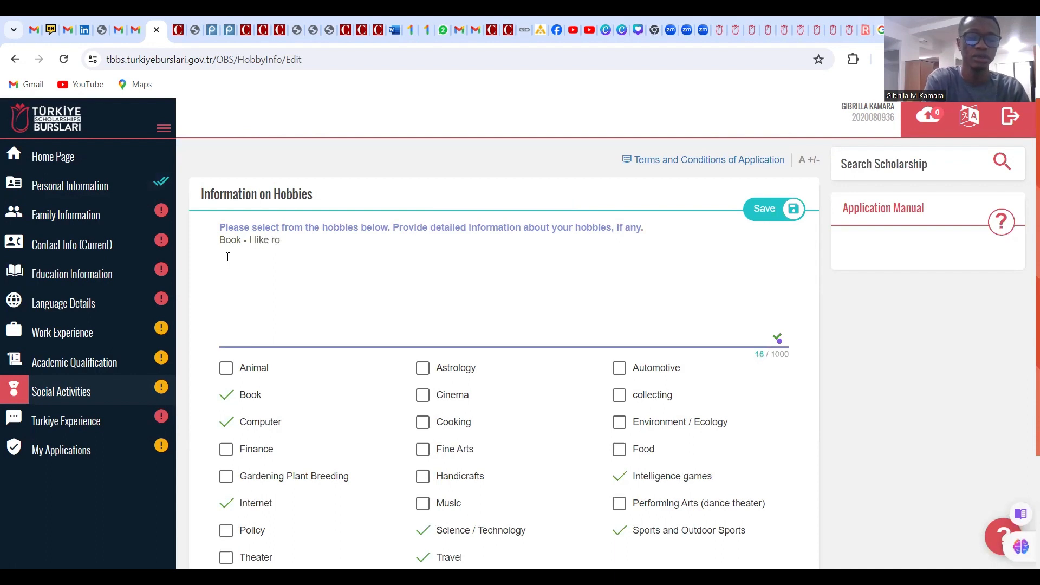
text(read books always as it helps me to improve my overall thinking.)
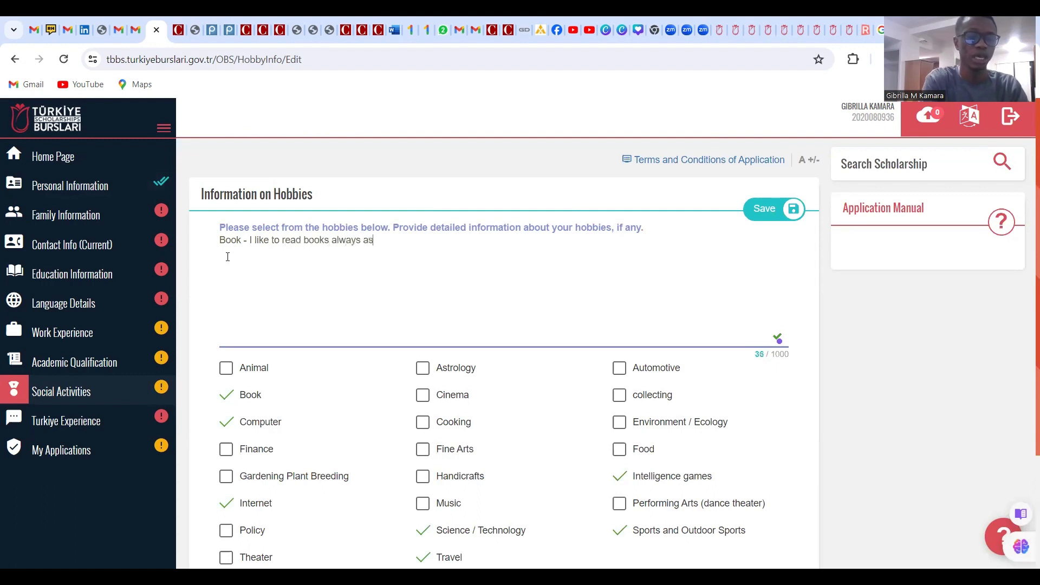
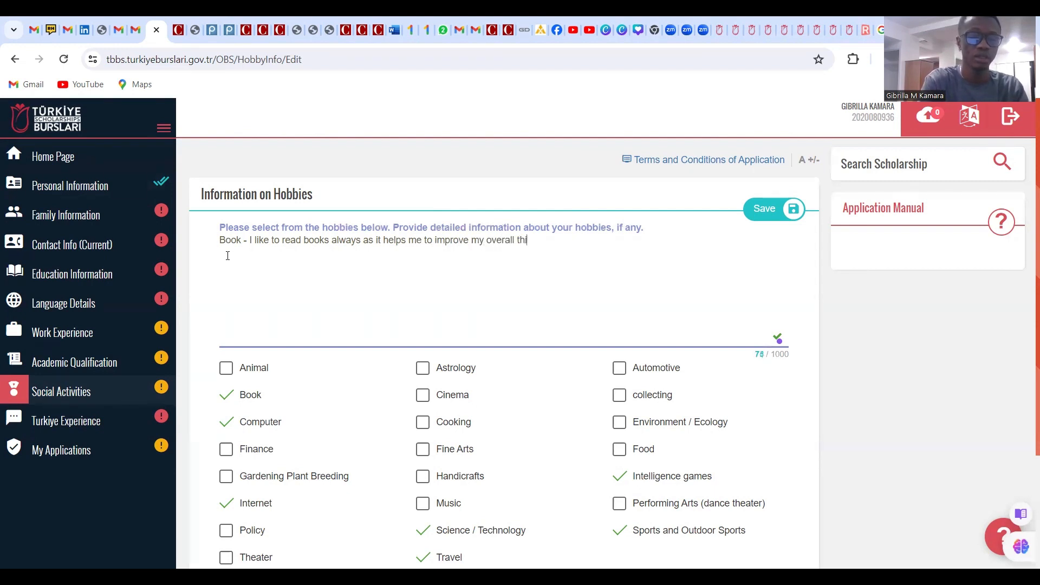
Finish the hobbies description so it ends 'improve my overall thinking.' and save it
text(n)
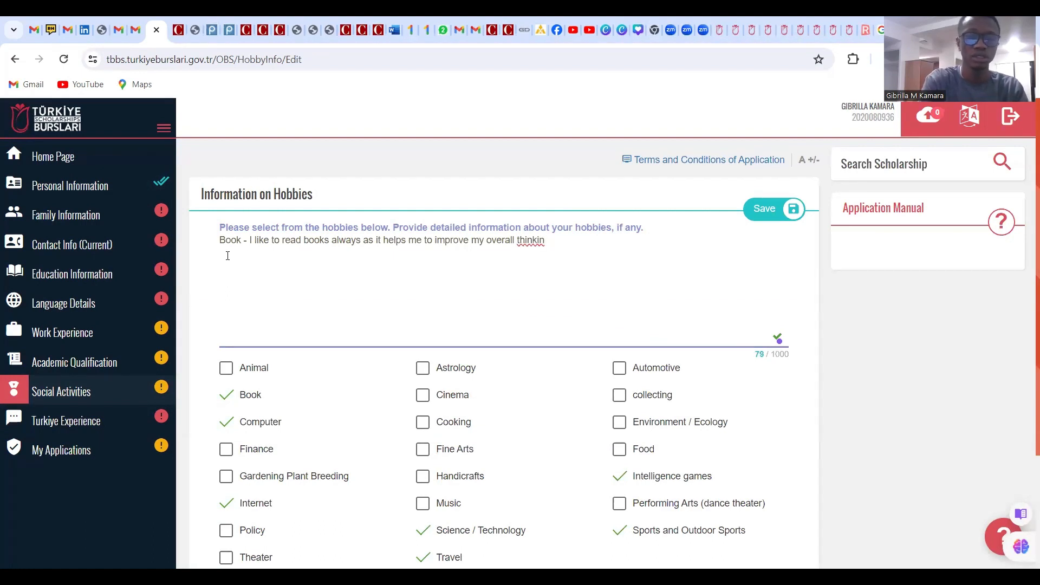
text(kimg.)
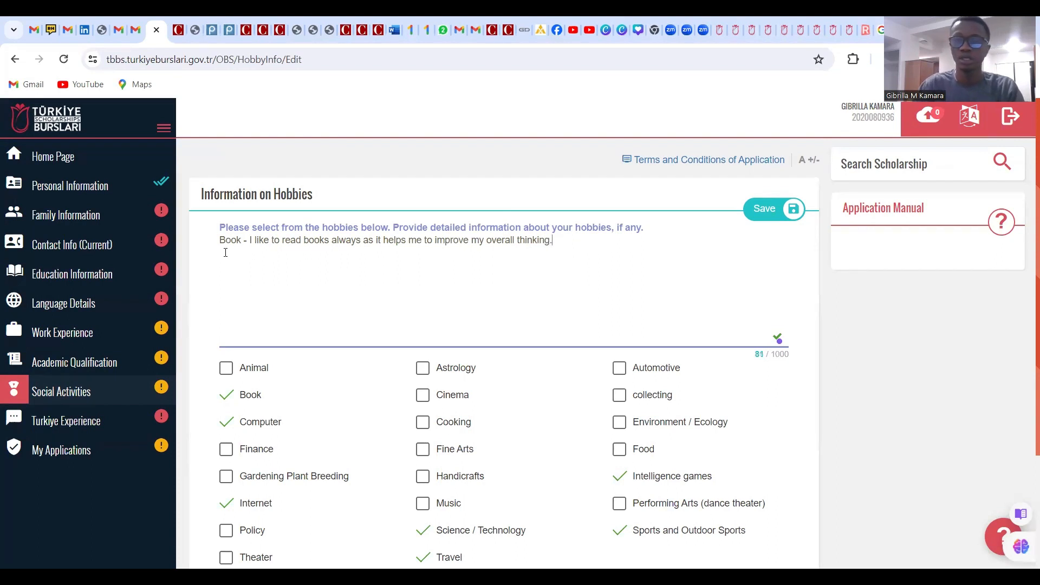
click(772, 210)
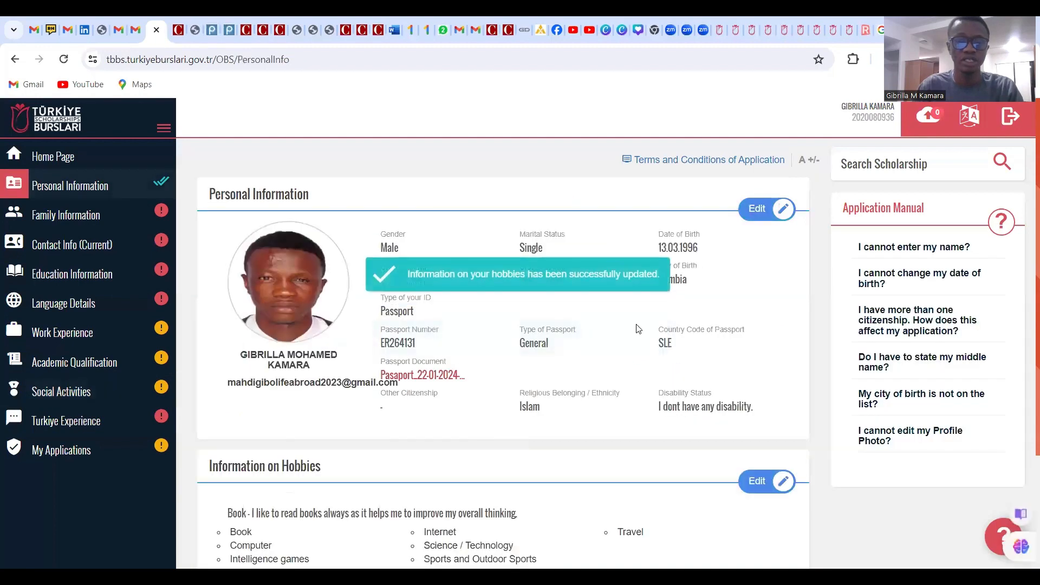
Open the Special Talent Information section, with its Art, Music and Sport options, for editing
scroll(639, 329, down, 3)
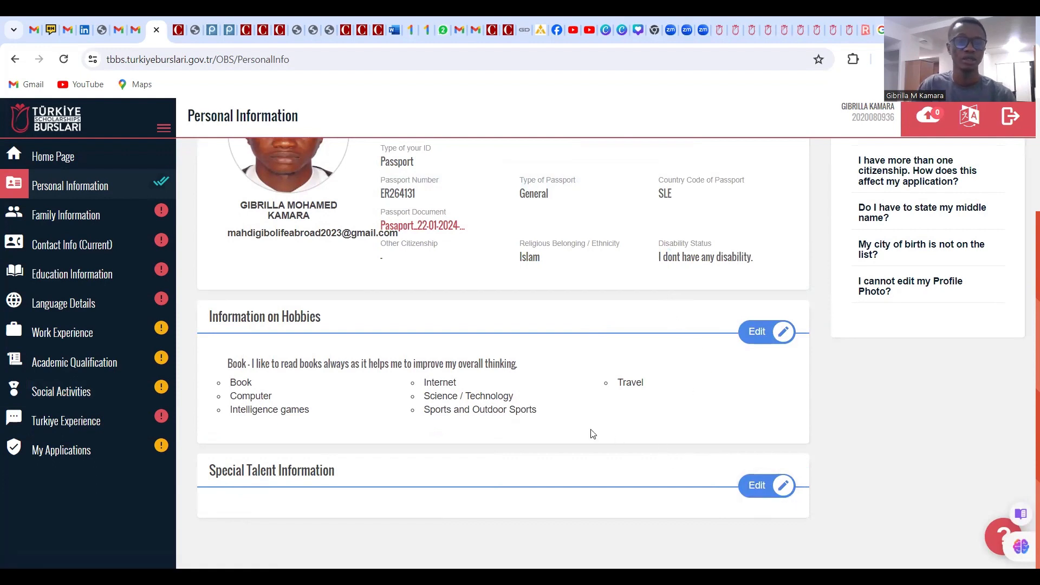
click(763, 489)
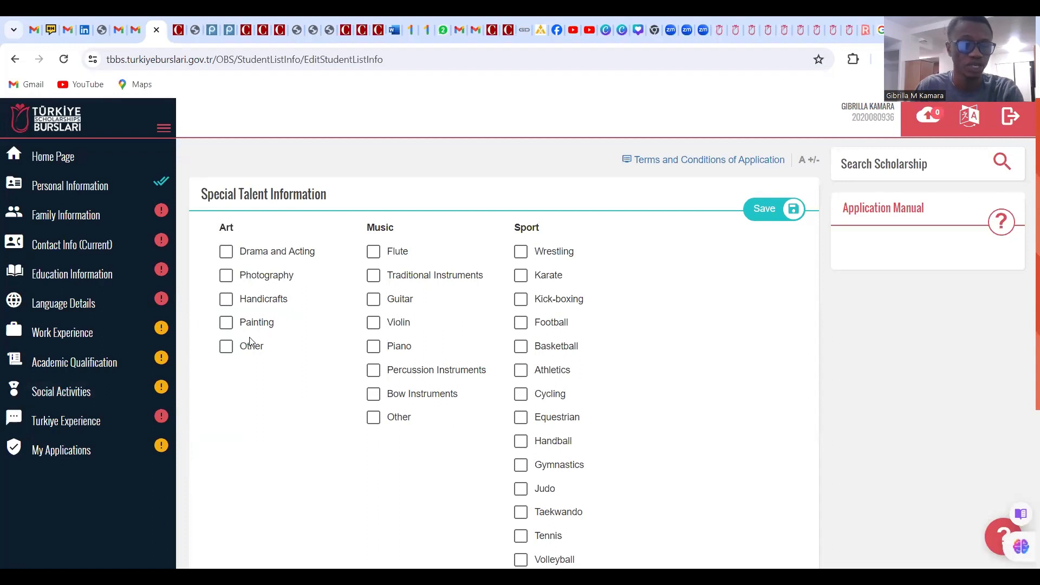
Tick Athletics, Football and Music Other as special talents
scroll(259, 342, down, 1)
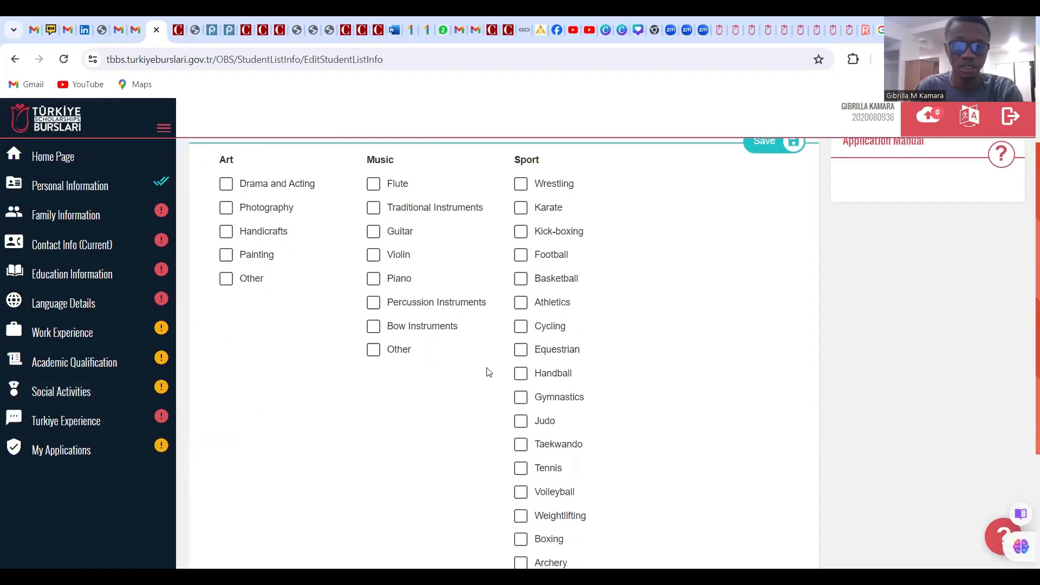
scroll(517, 355, up, 1)
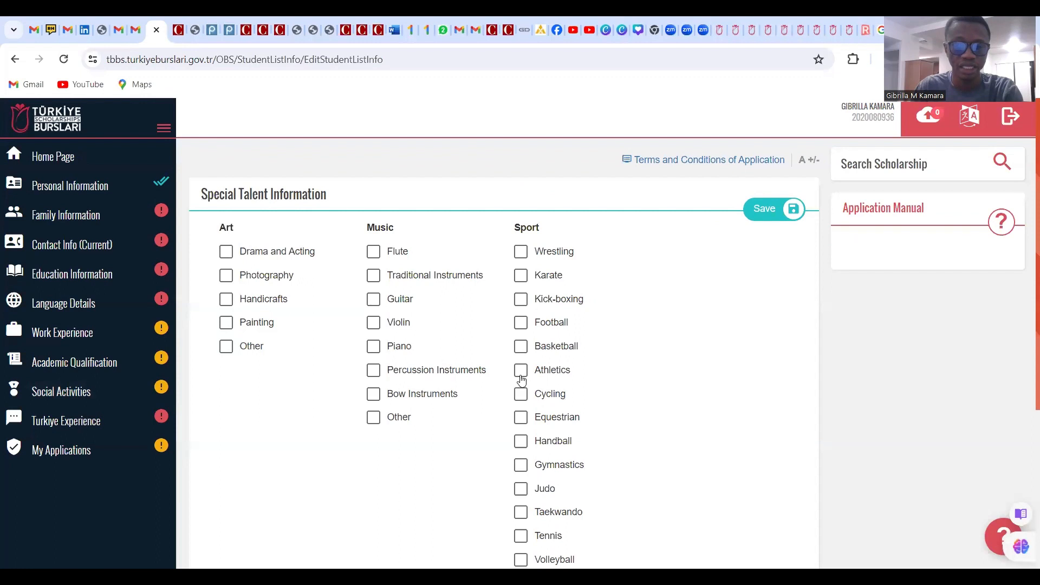
click(518, 370)
click(521, 323)
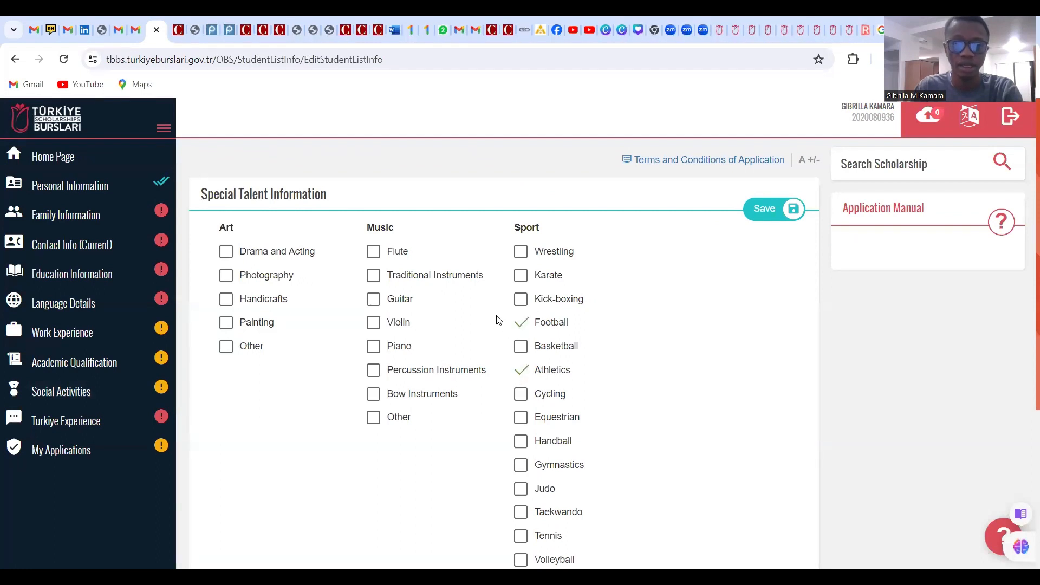
scroll(518, 431, down, 1)
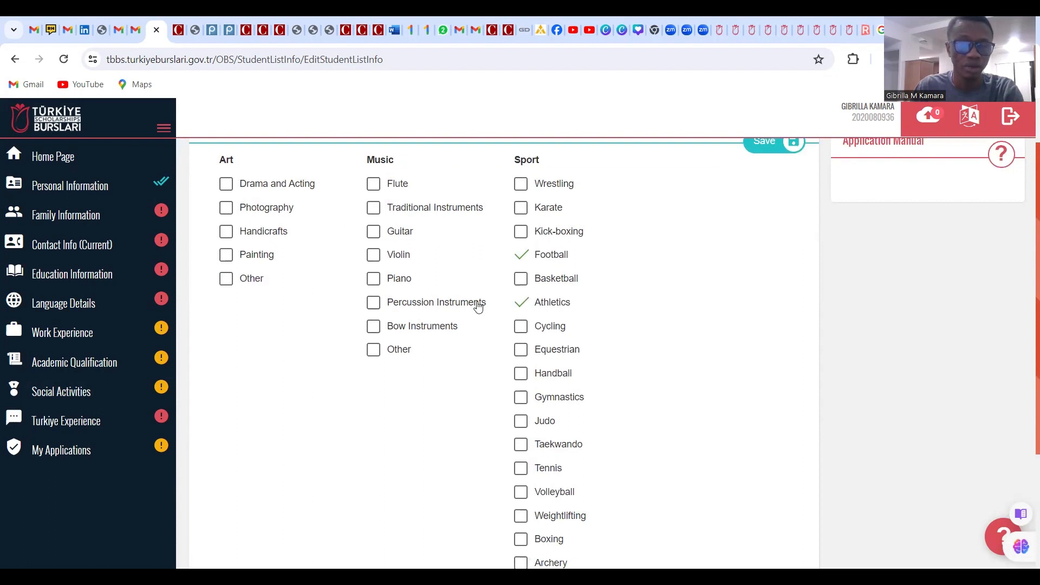
click(373, 349)
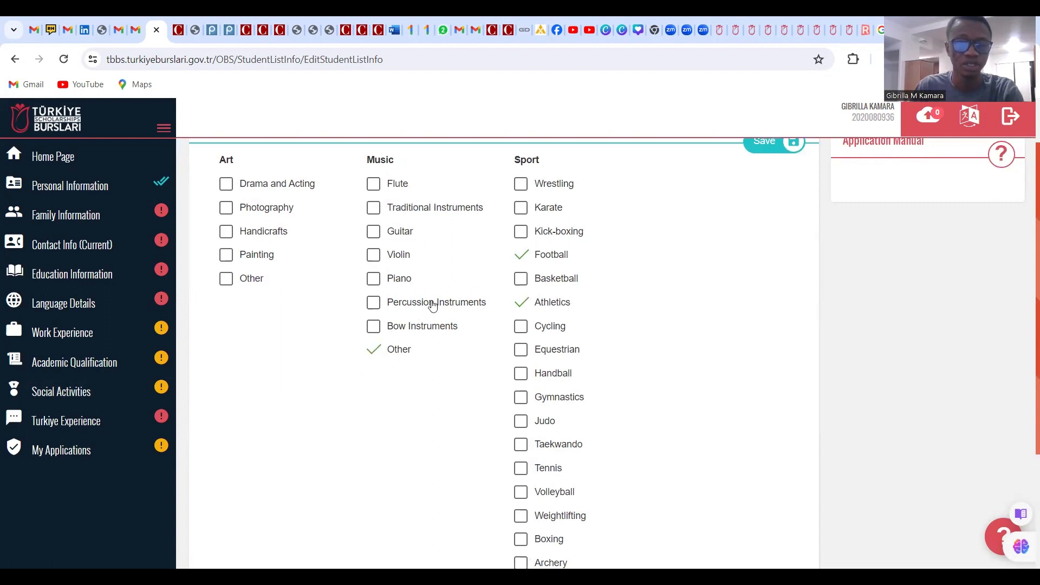
Also tick Drama and Acting and Gymnastics, then save the special talents
scroll(432, 306, down, 1)
scroll(362, 309, up, 2)
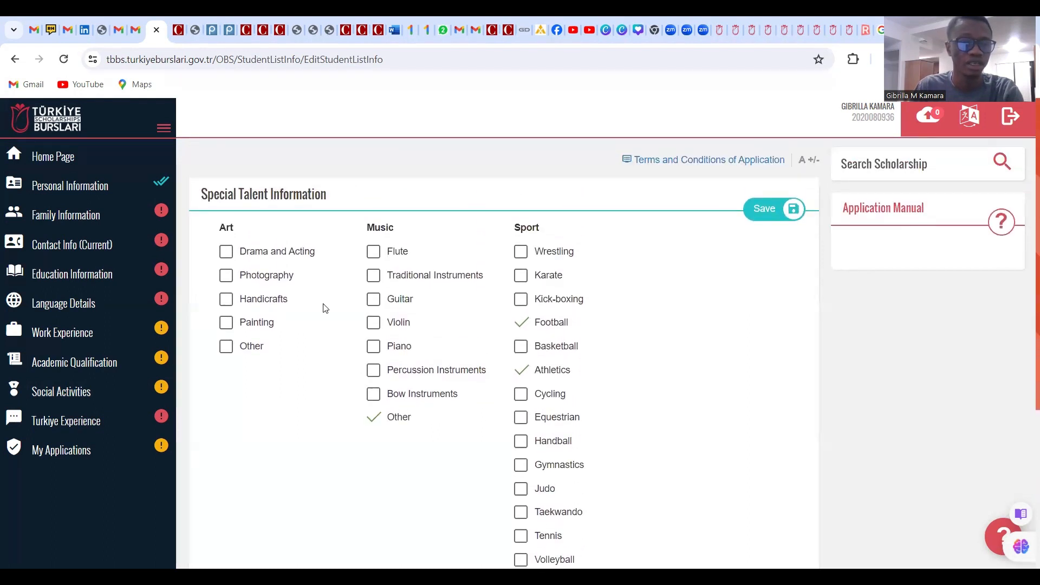
click(222, 252)
scroll(539, 366, down, 3)
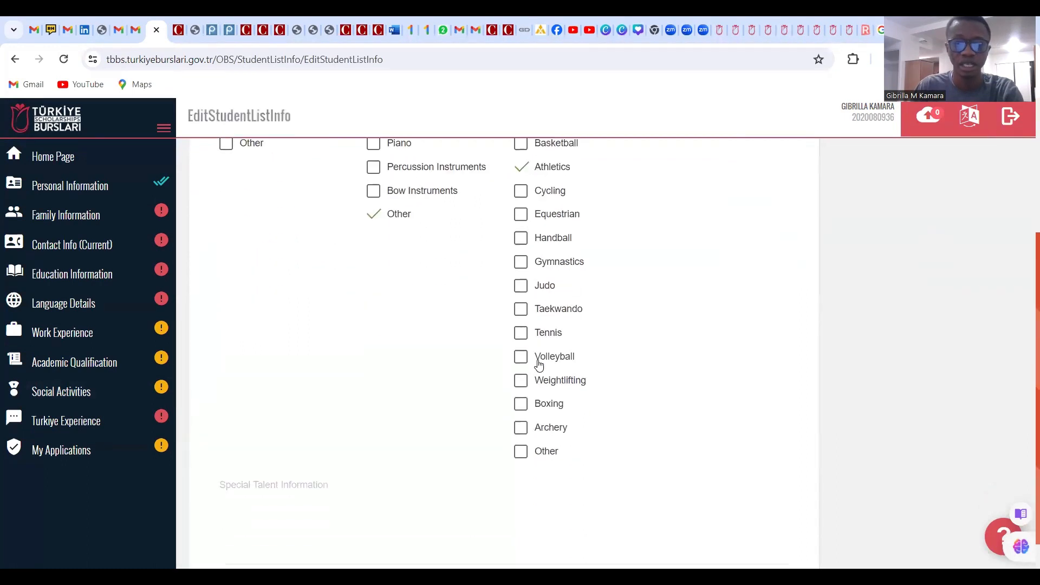
scroll(539, 366, down, 1)
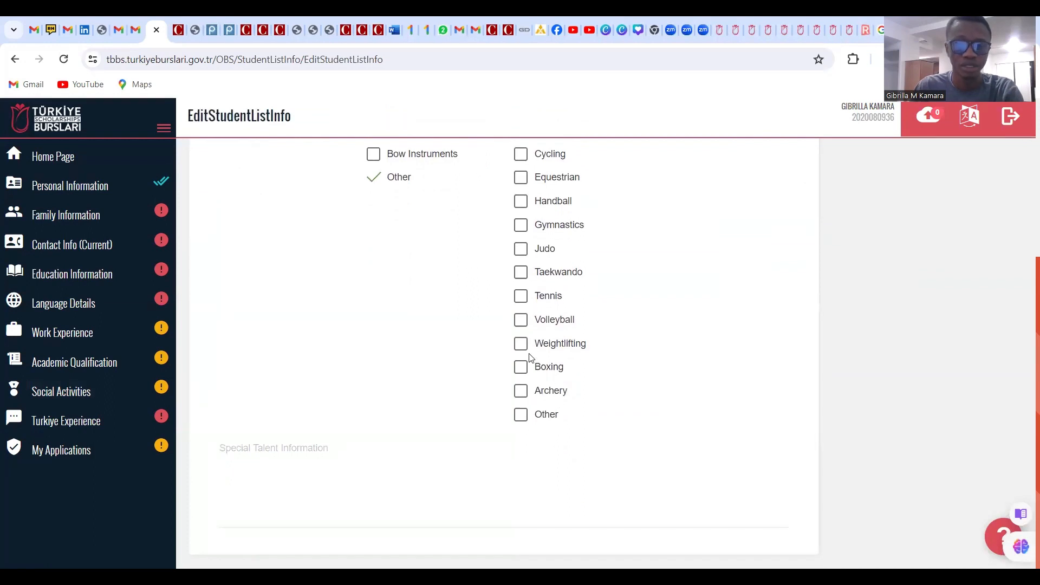
scroll(554, 290, up, 1)
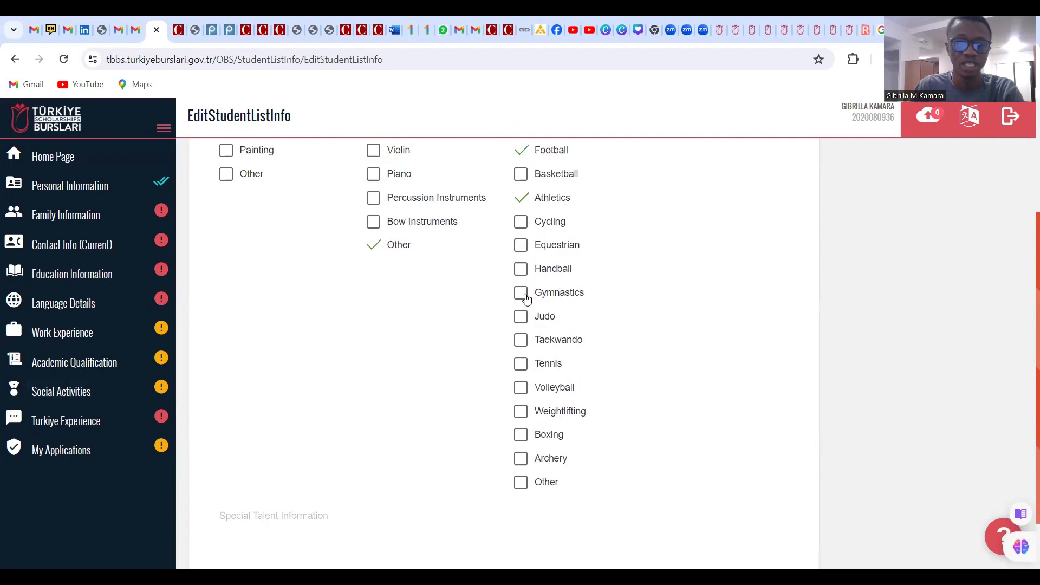
click(521, 294)
scroll(552, 317, down, 1)
scroll(596, 322, up, 4)
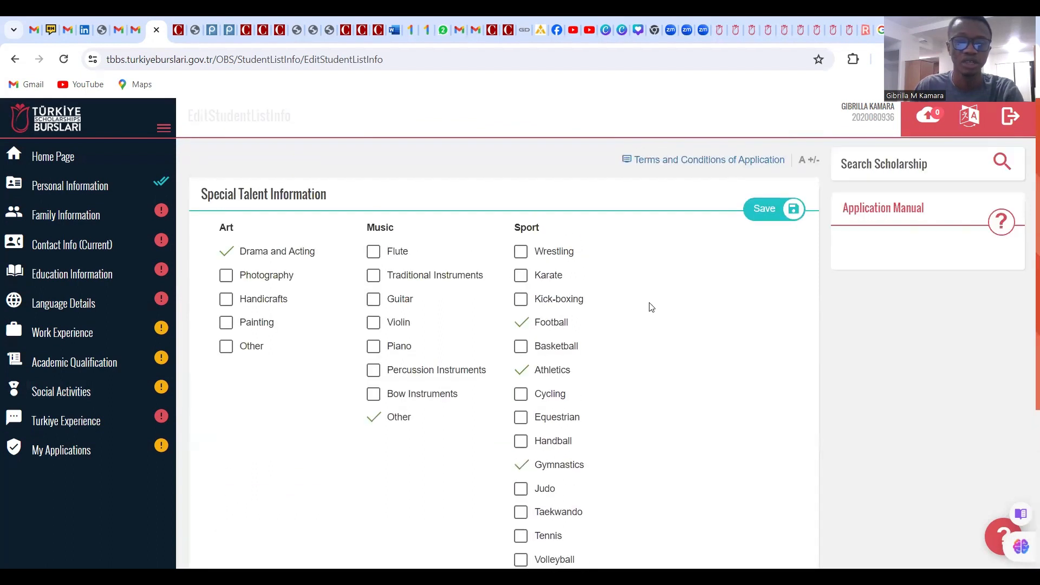
click(780, 211)
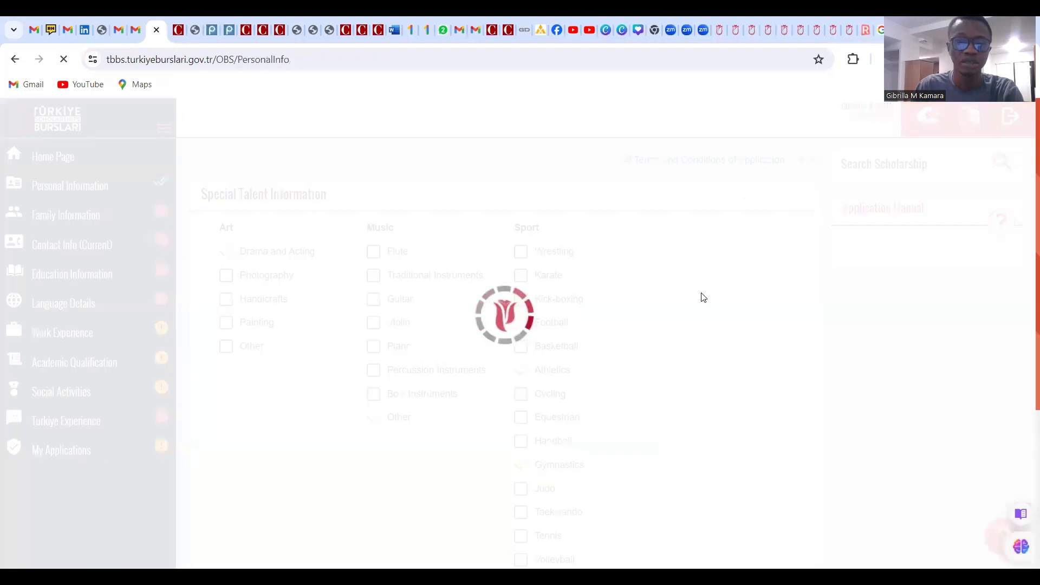
Check the saved special talents, then go to the Family Information form
scroll(688, 305, down, 3)
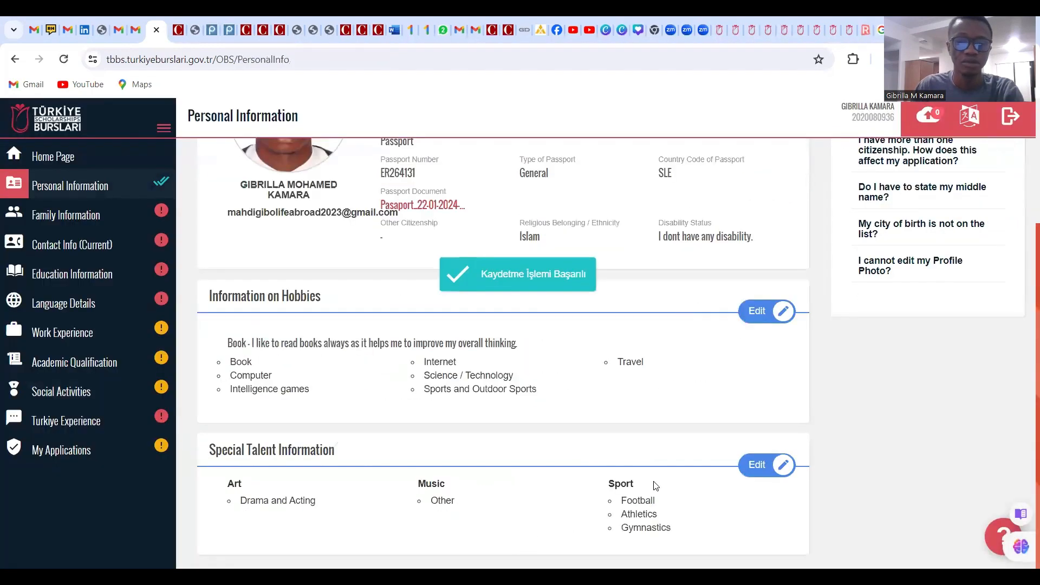
scroll(560, 438, up, 3)
scroll(596, 323, down, 3)
scroll(590, 341, up, 3)
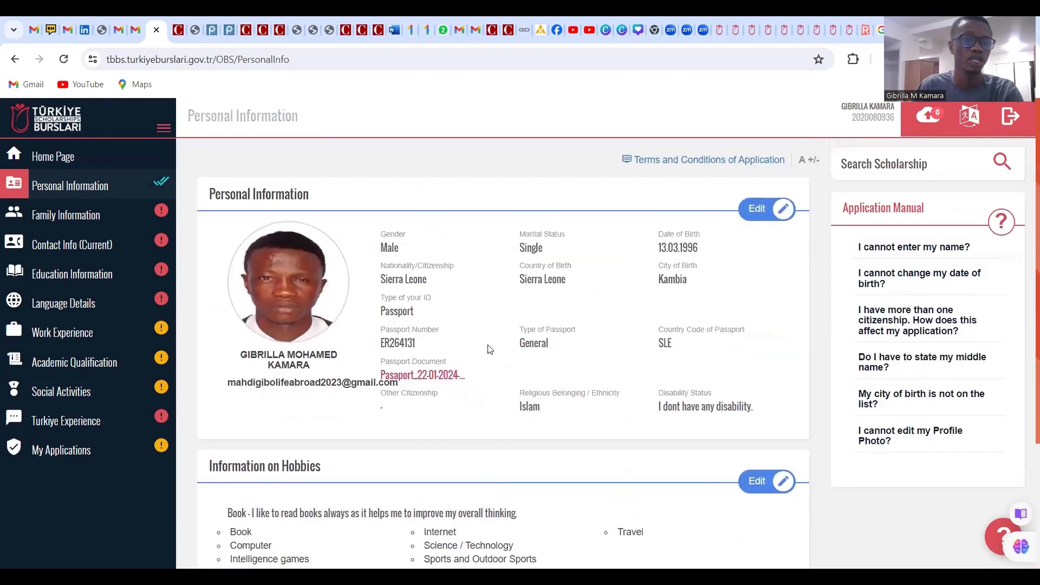
click(77, 220)
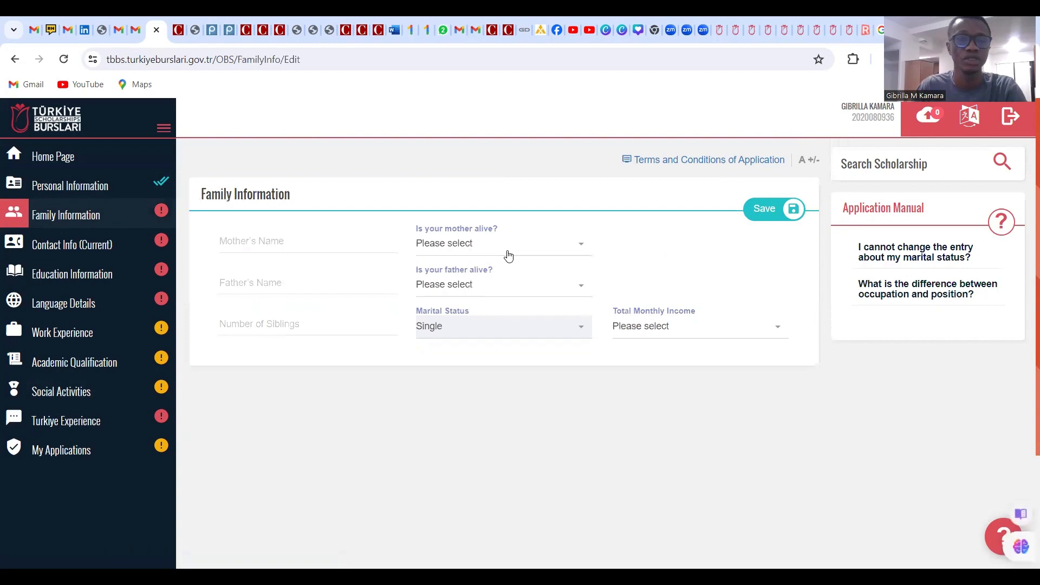
Enter the parents' names, marking the mother as alive and the father as not alive
scroll(501, 271, down, 3)
scroll(495, 285, up, 3)
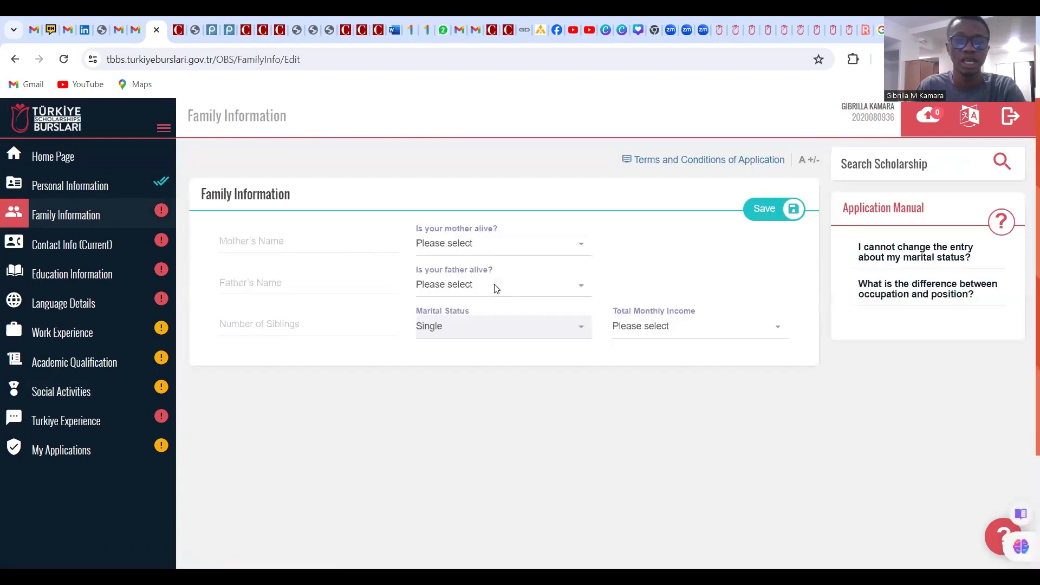
click(258, 240)
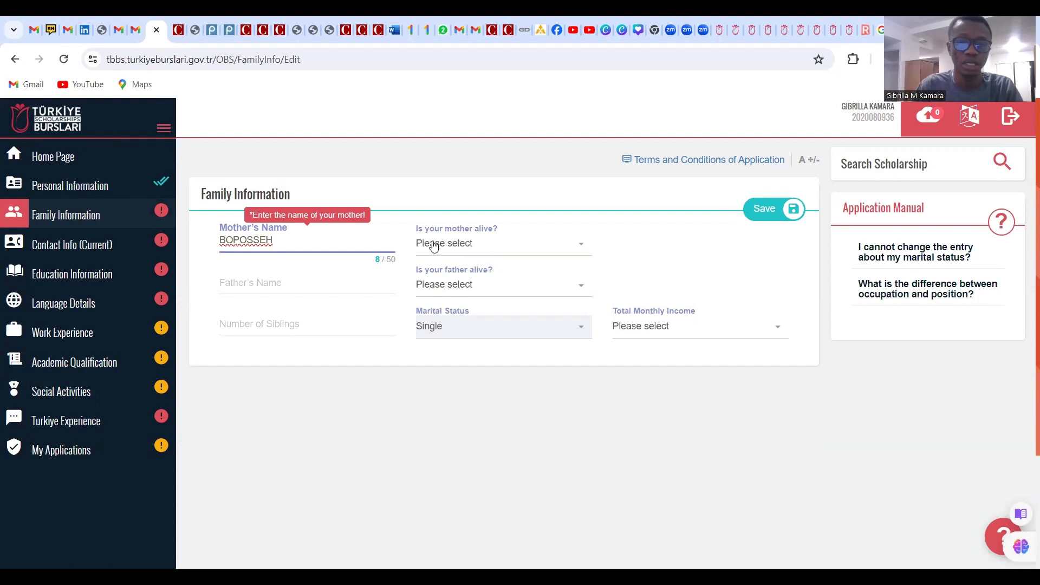
click(479, 244)
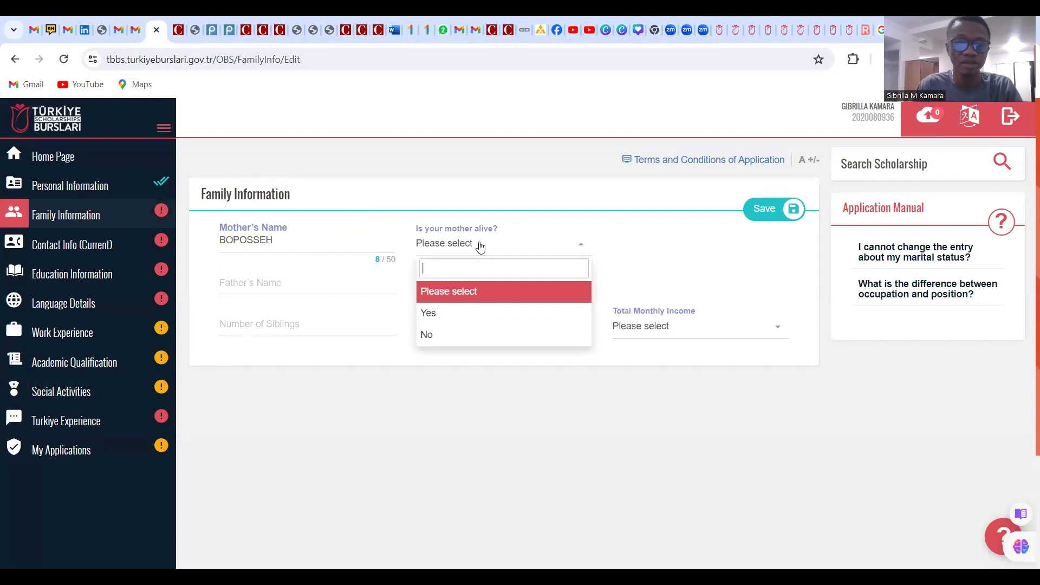
click(461, 314)
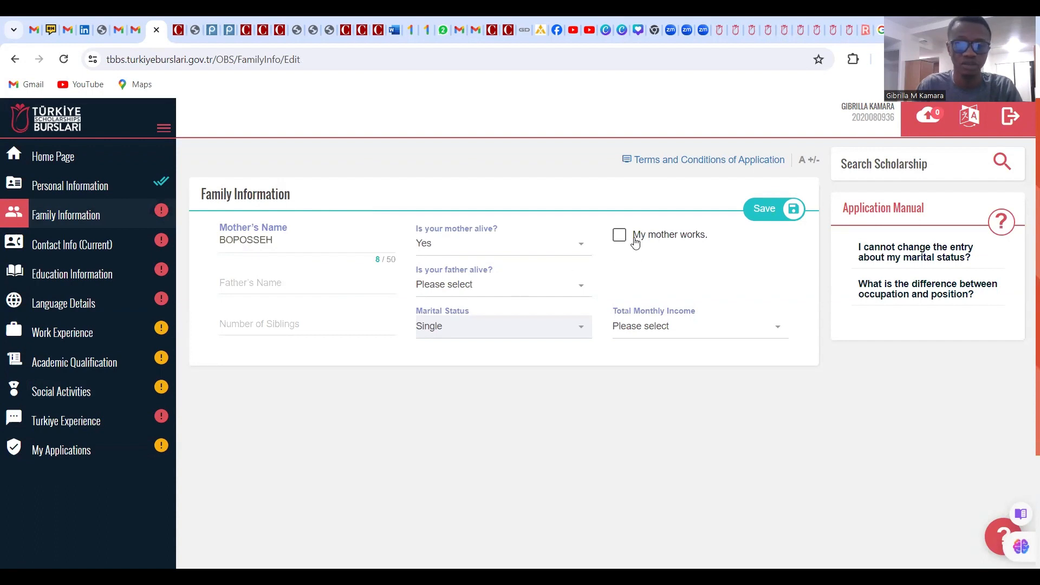
click(272, 285)
text(M)
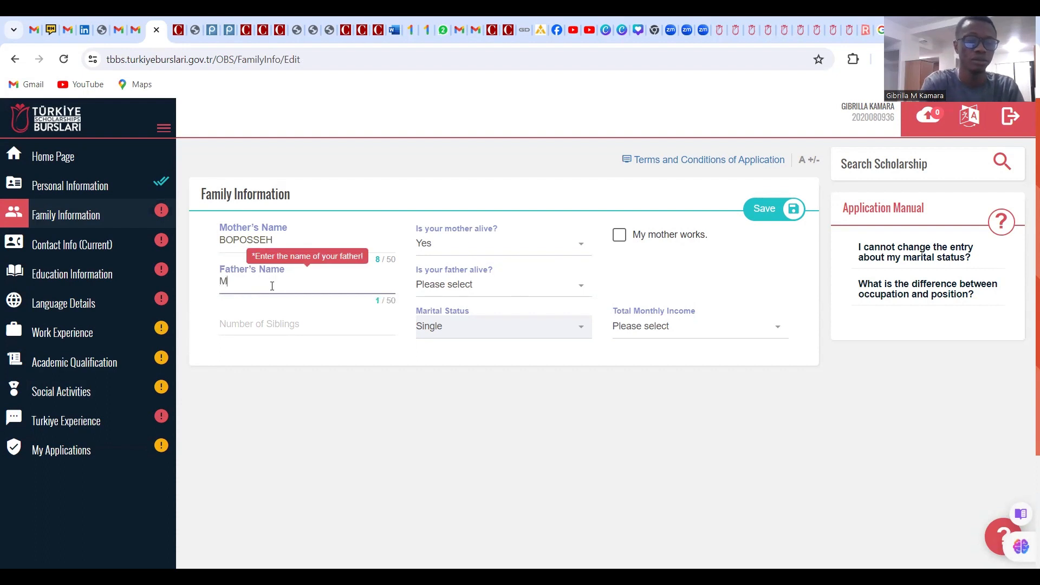
text(OHAMED)
click(481, 291)
click(453, 385)
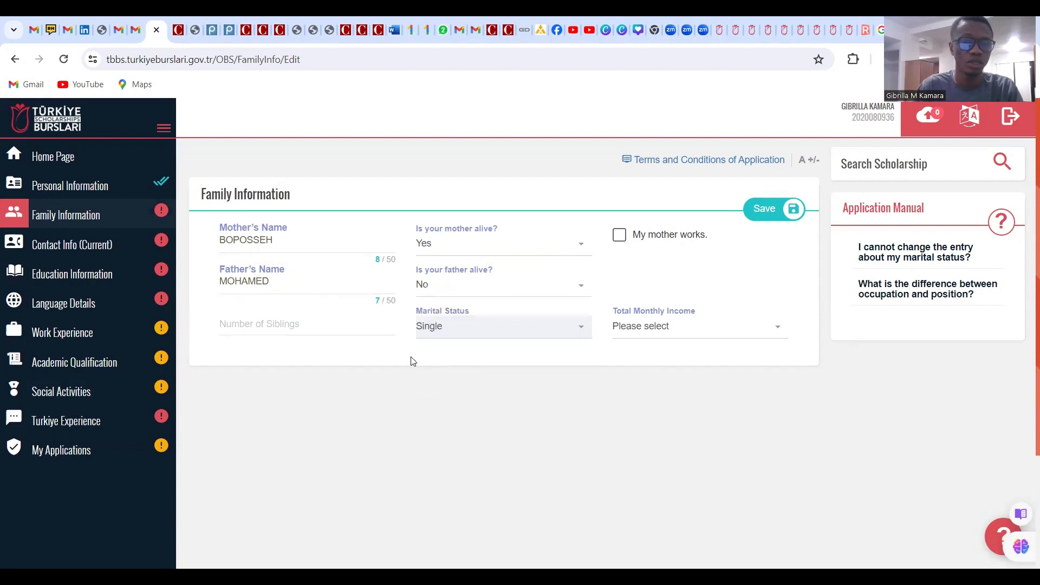
Set 4 siblings and a 0-50 ($) monthly income, then save the family information
click(272, 328)
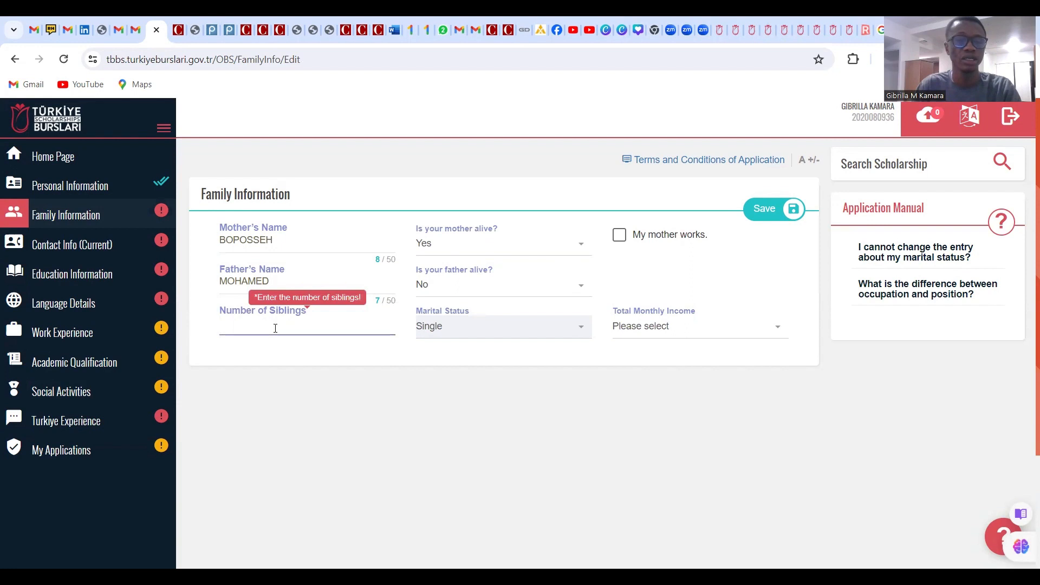
click(454, 363)
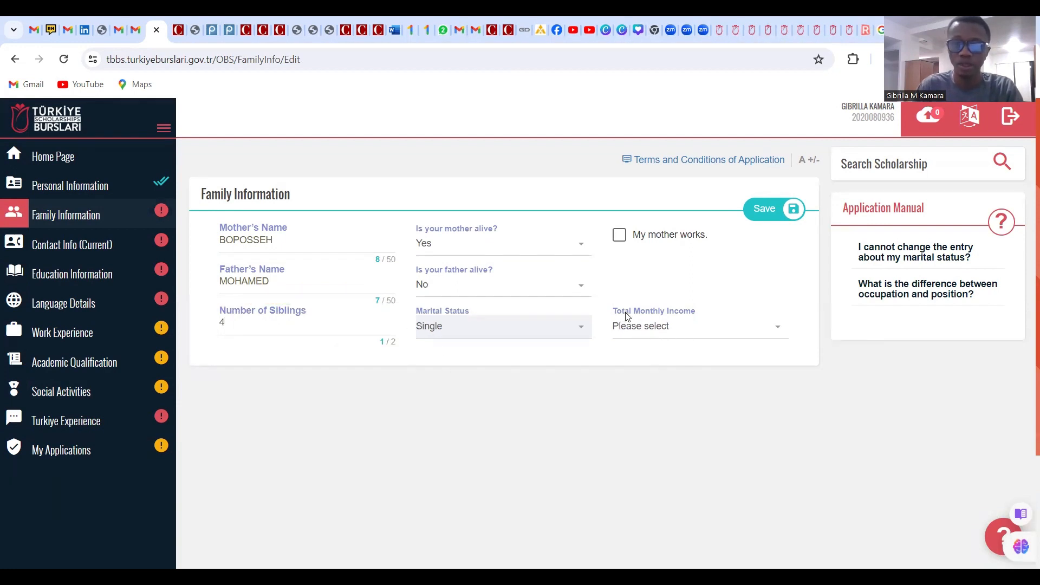
click(685, 333)
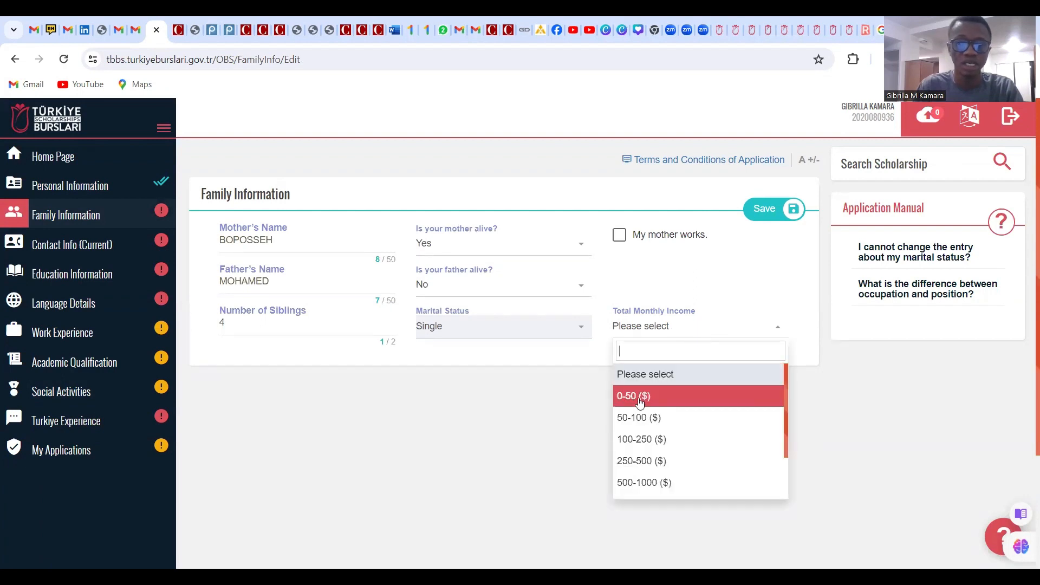
click(639, 397)
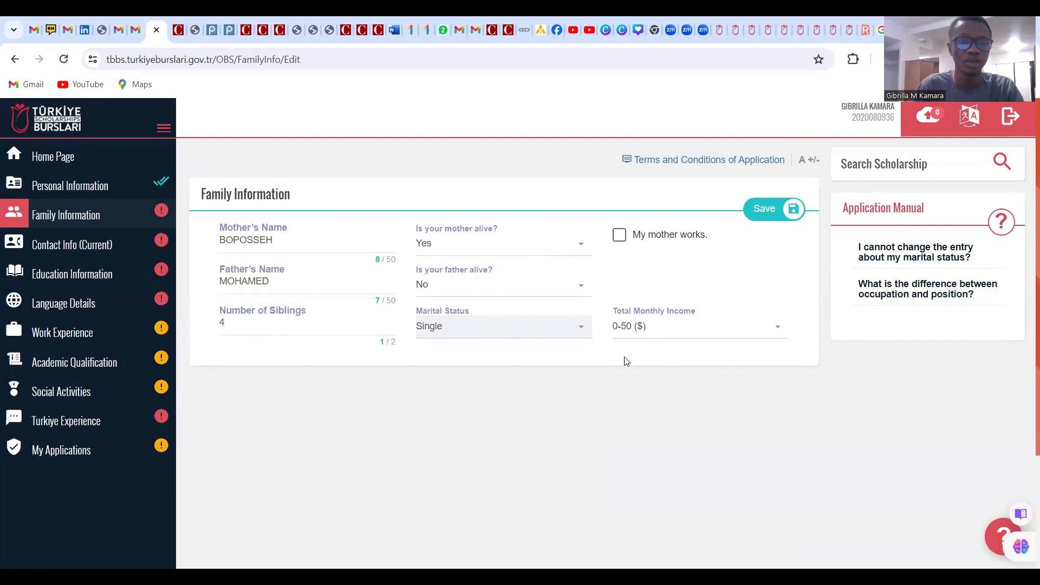
click(772, 217)
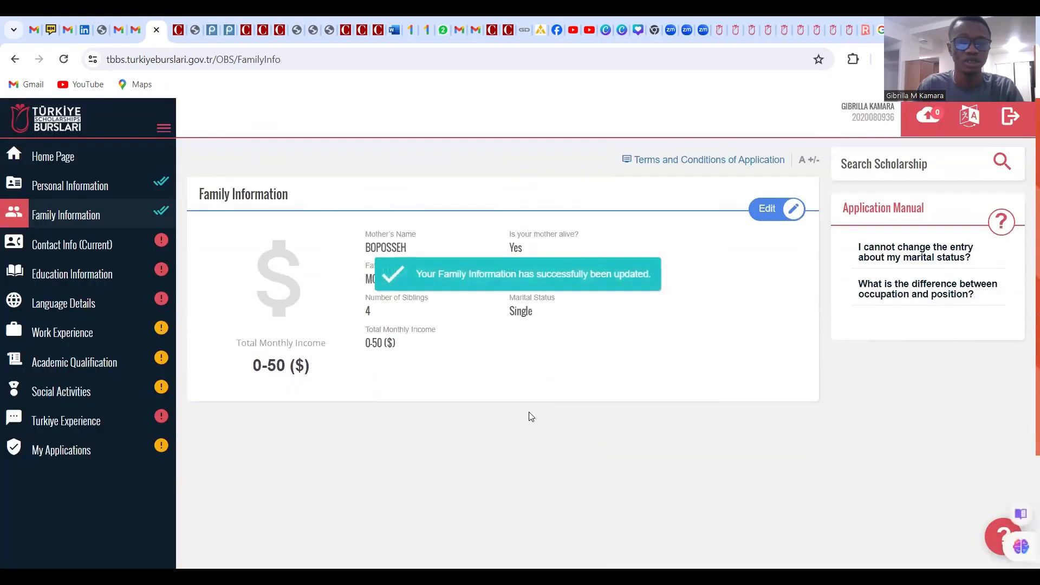
Go to the Contact Info (Current) edit form
scroll(488, 395, down, 3)
scroll(485, 396, up, 3)
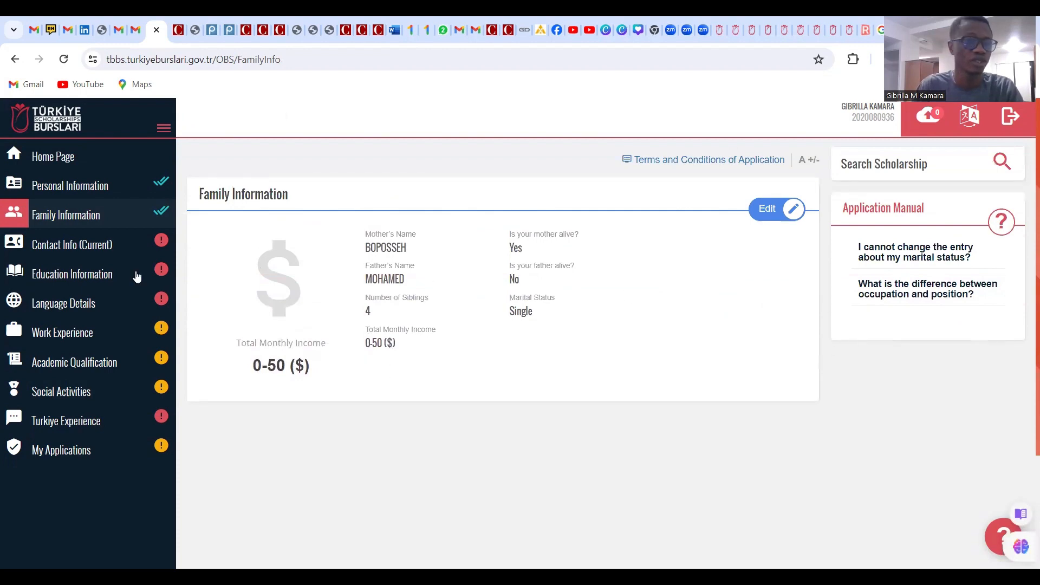
click(97, 254)
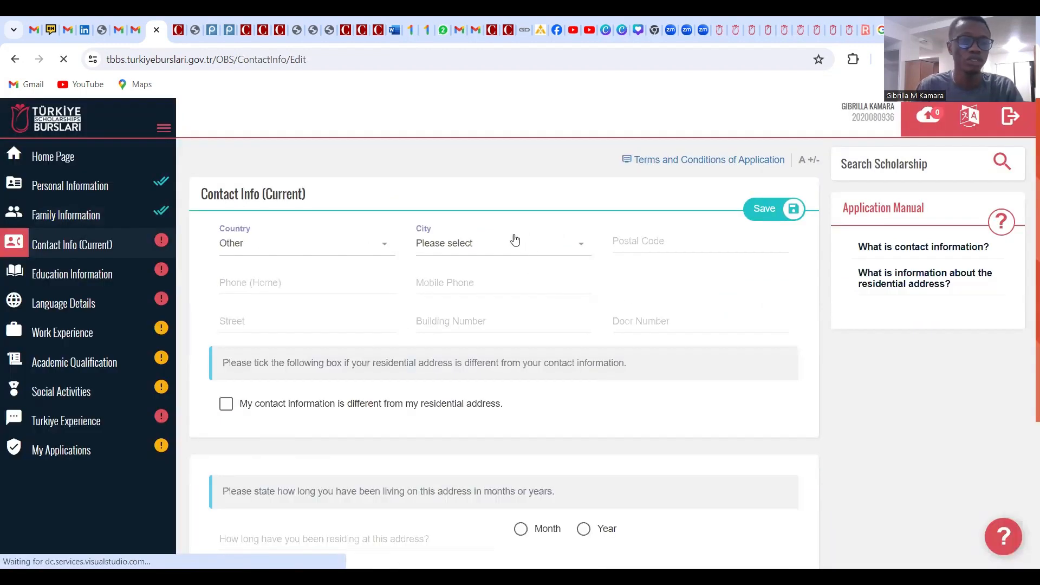
Set the country to Sierra Leone, the city to Kambia and the postal code to 0000
click(282, 247)
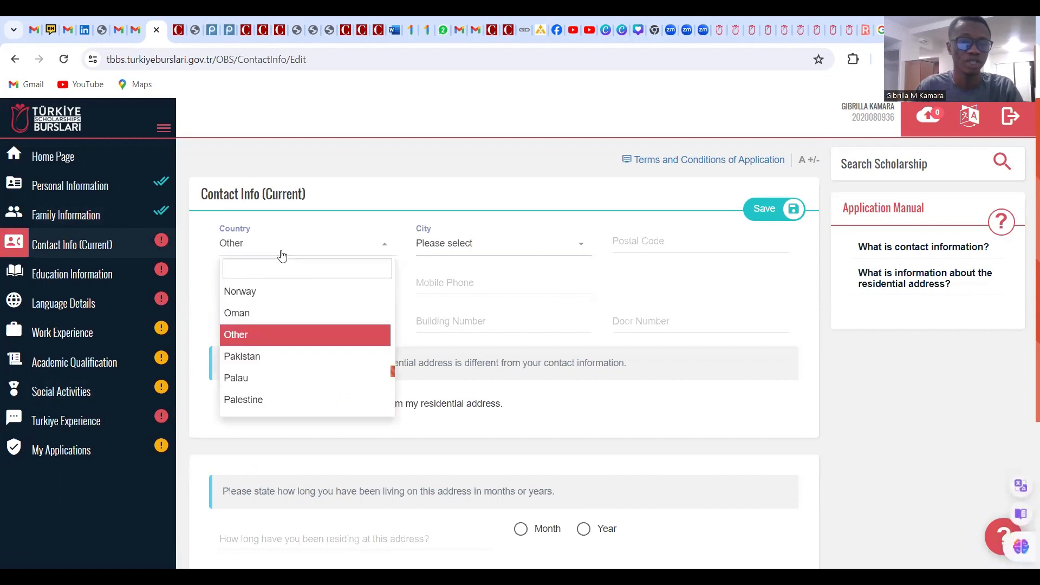
text(SIE)
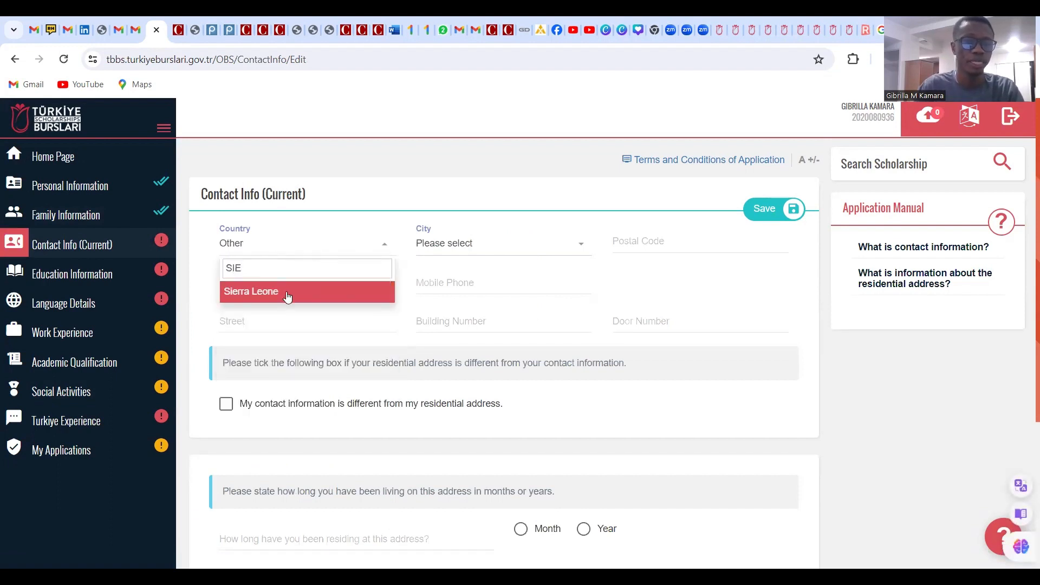
click(284, 293)
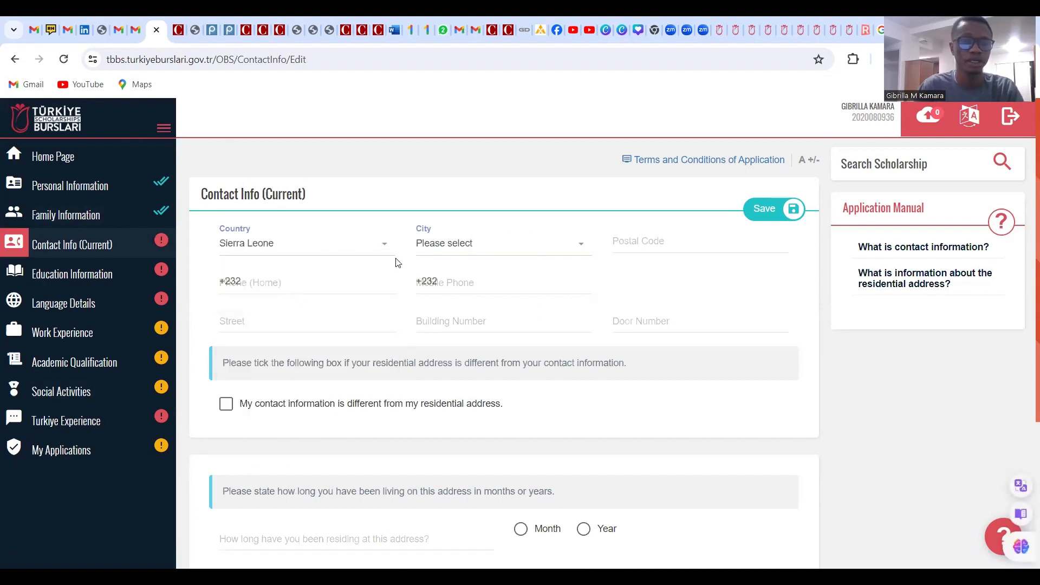
click(463, 249)
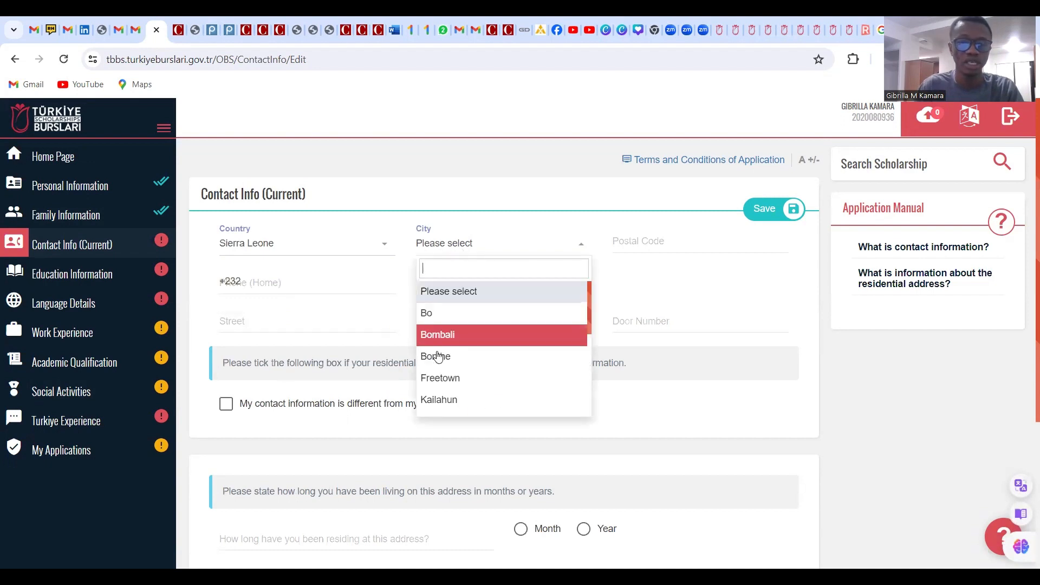
scroll(443, 378, down, 1)
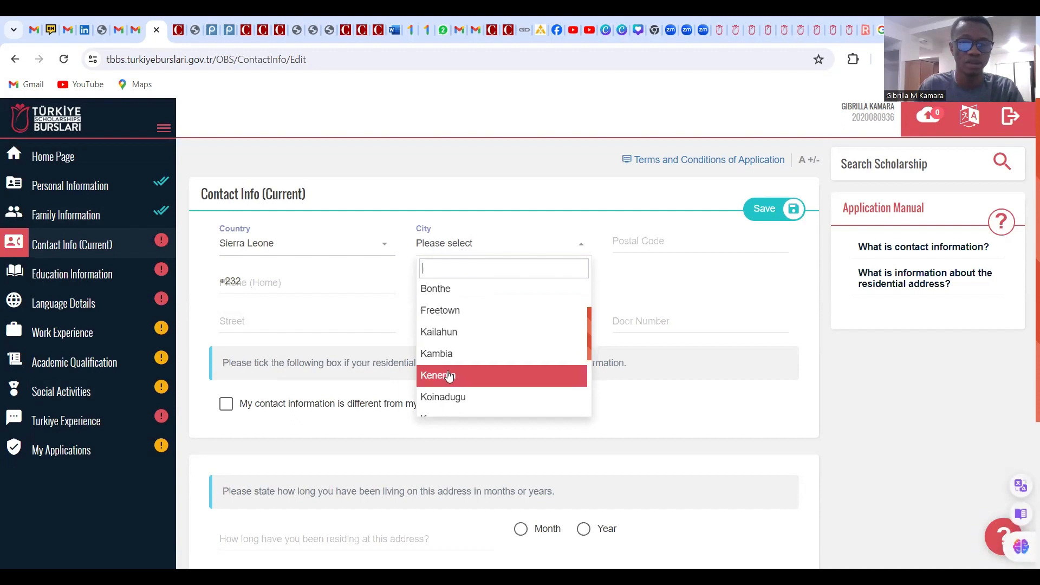
click(452, 355)
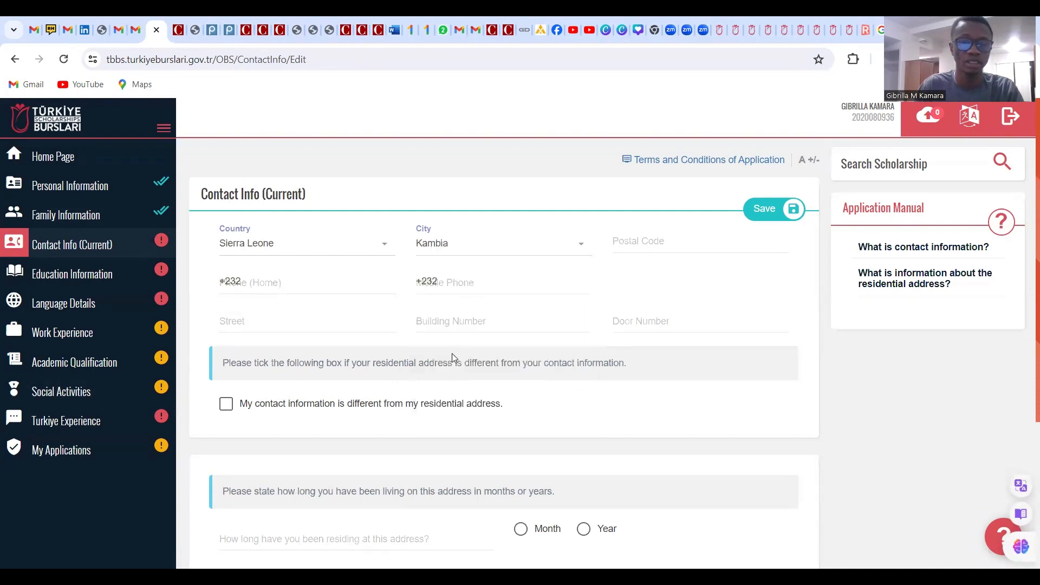
click(637, 245)
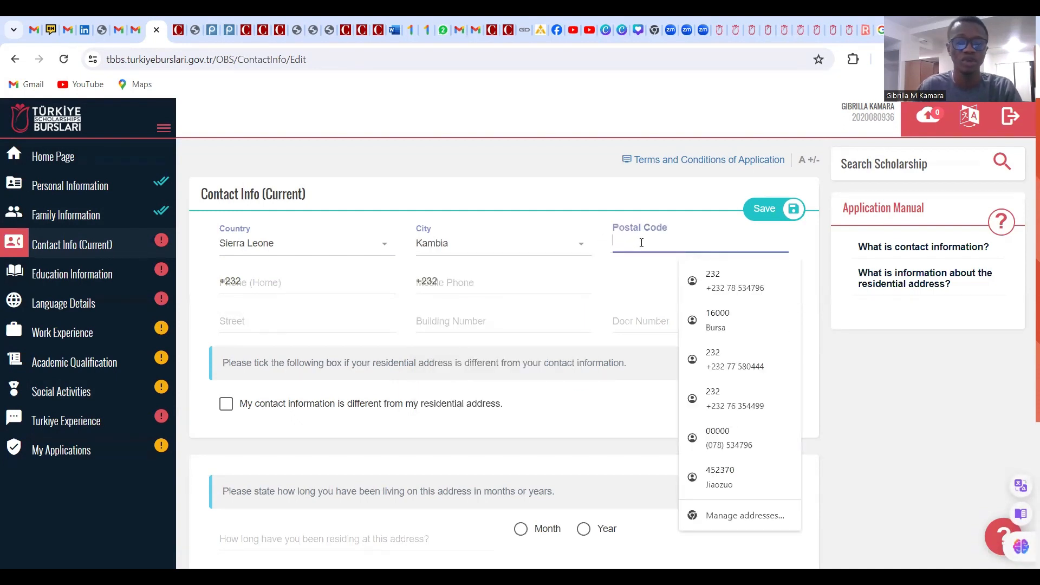
text(0000)
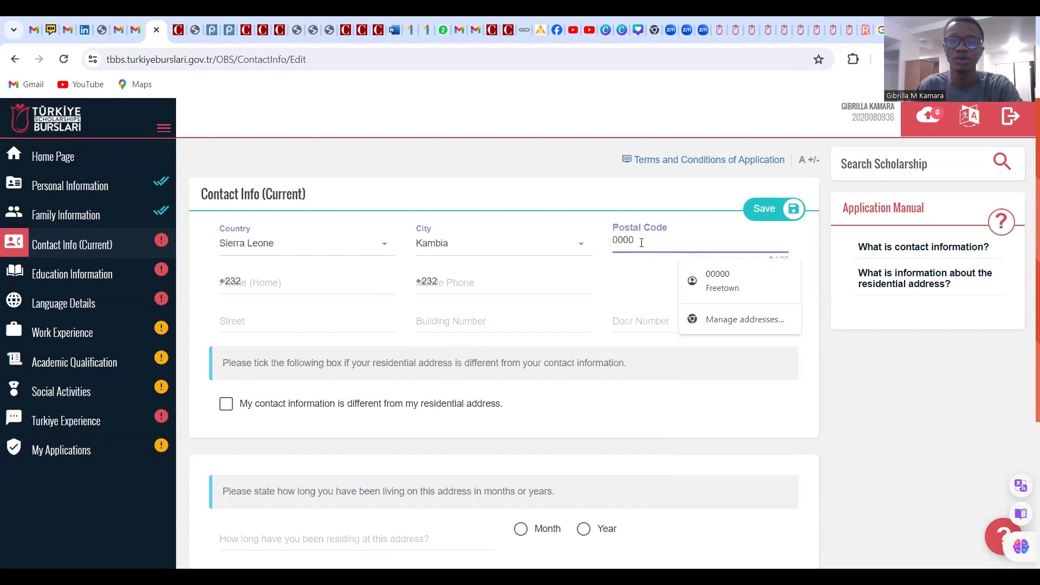
click(636, 288)
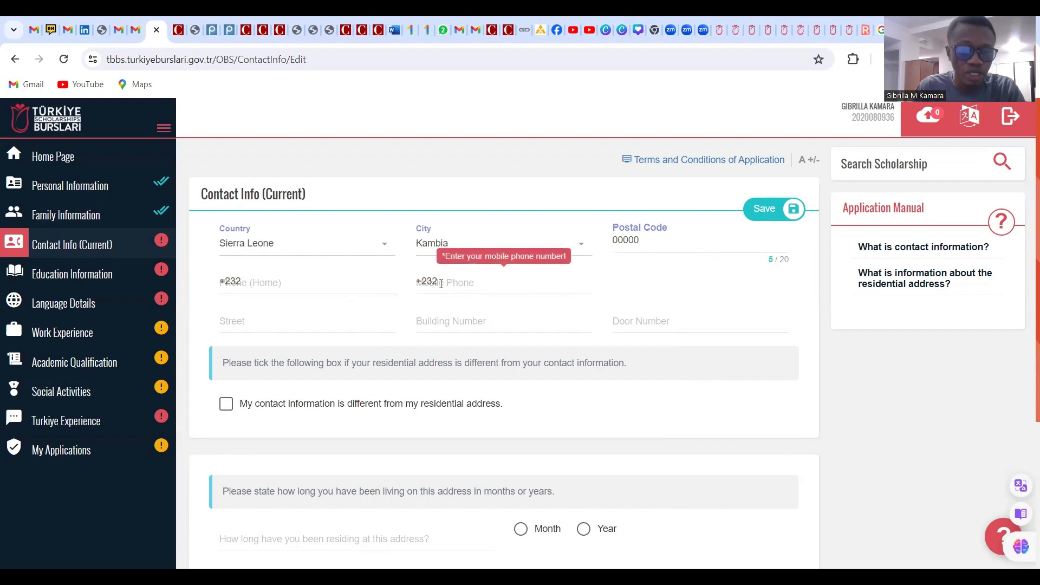
Autofill the phone numbers and street from saved details, trim the street, and enter the building number
click(458, 283)
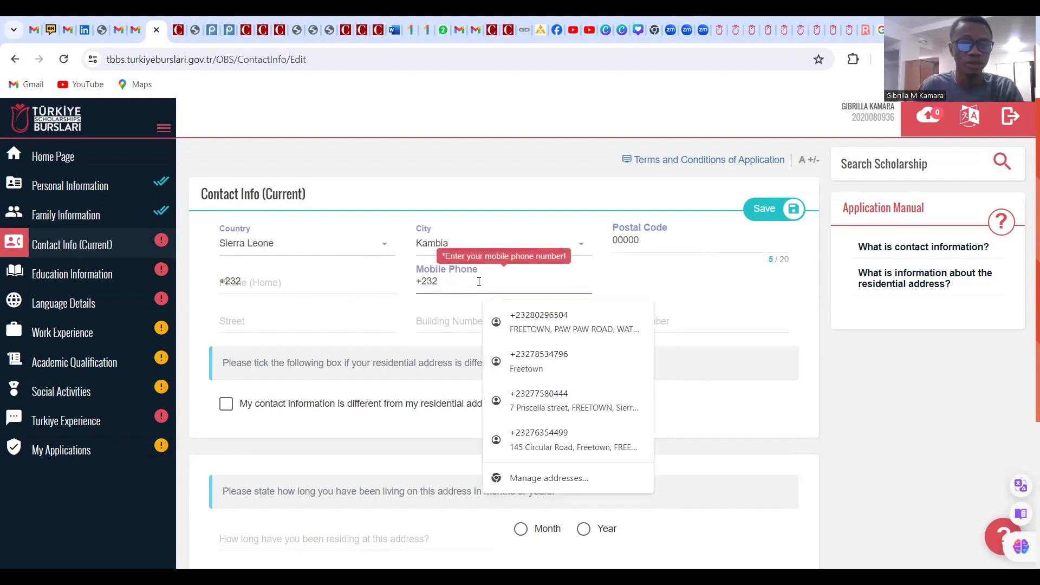
click(529, 350)
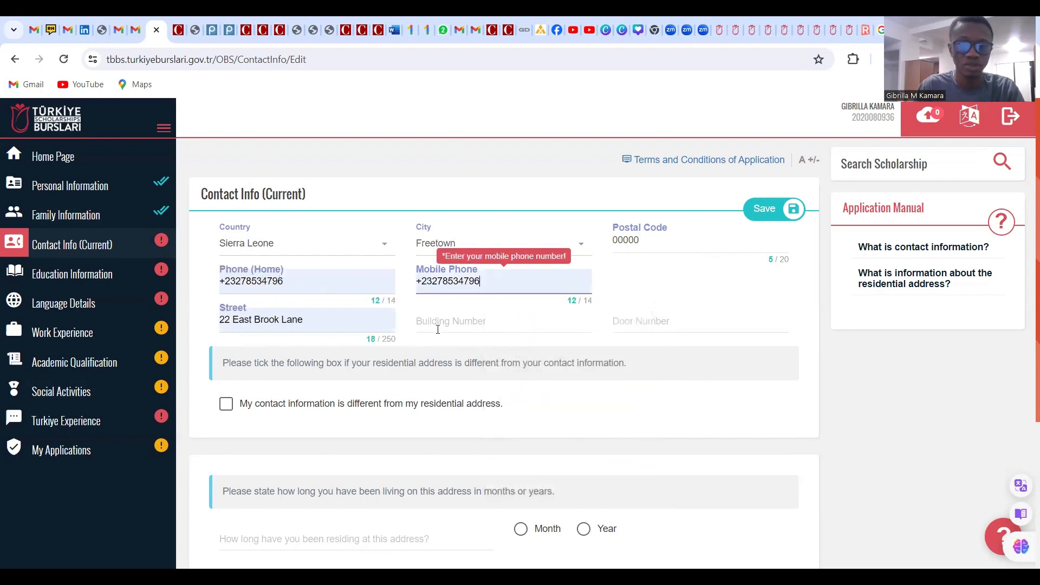
click(235, 321)
key(BackSpace)
key(BackSpace)
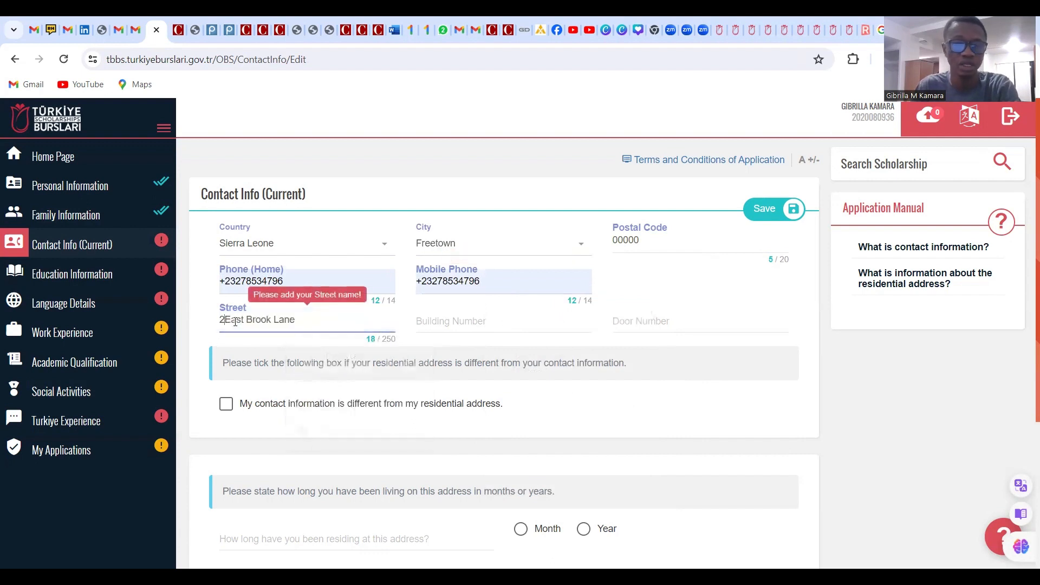
click(432, 325)
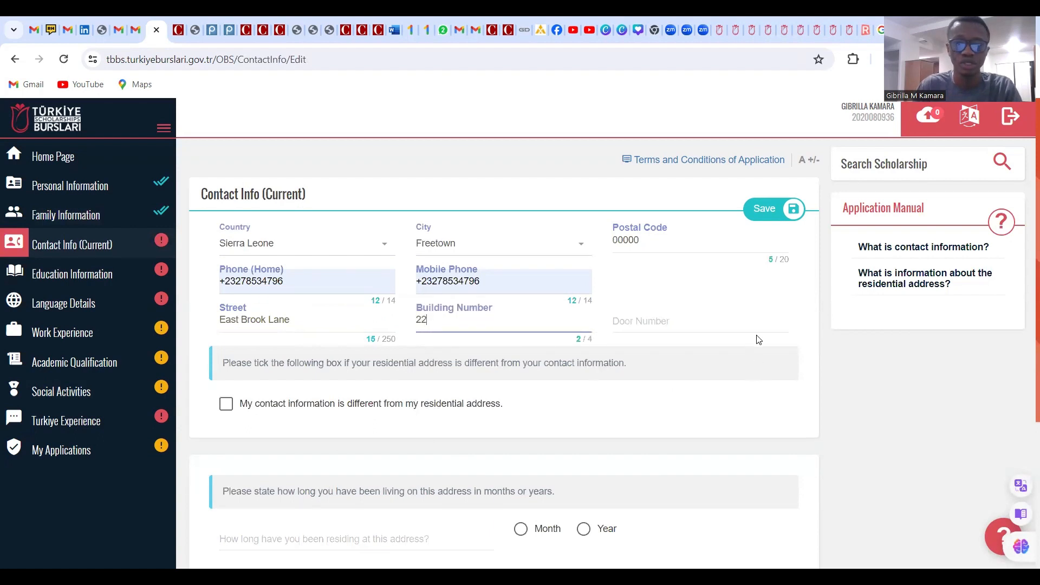
click(805, 315)
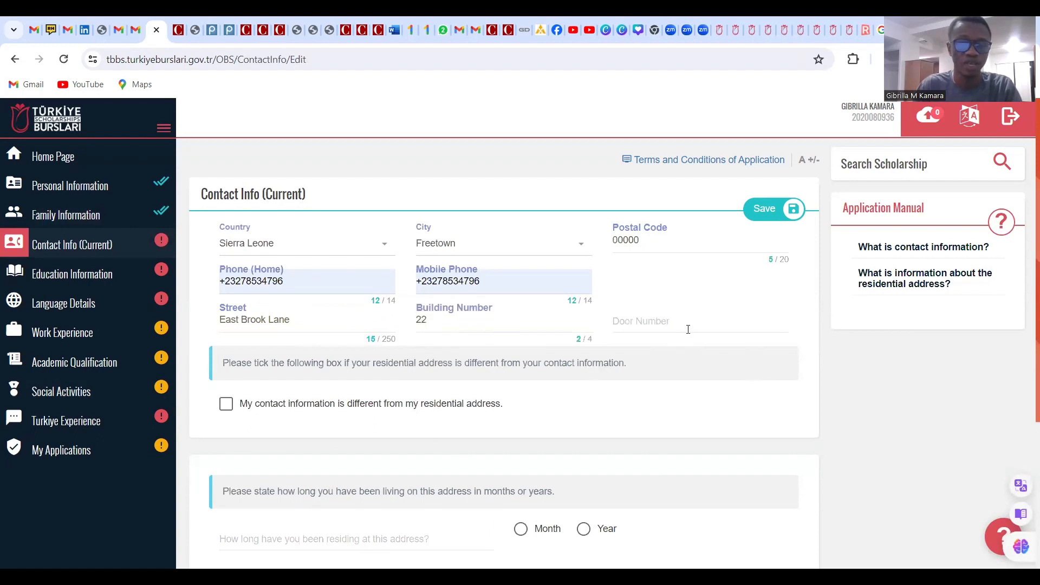
scroll(353, 365, down, 1)
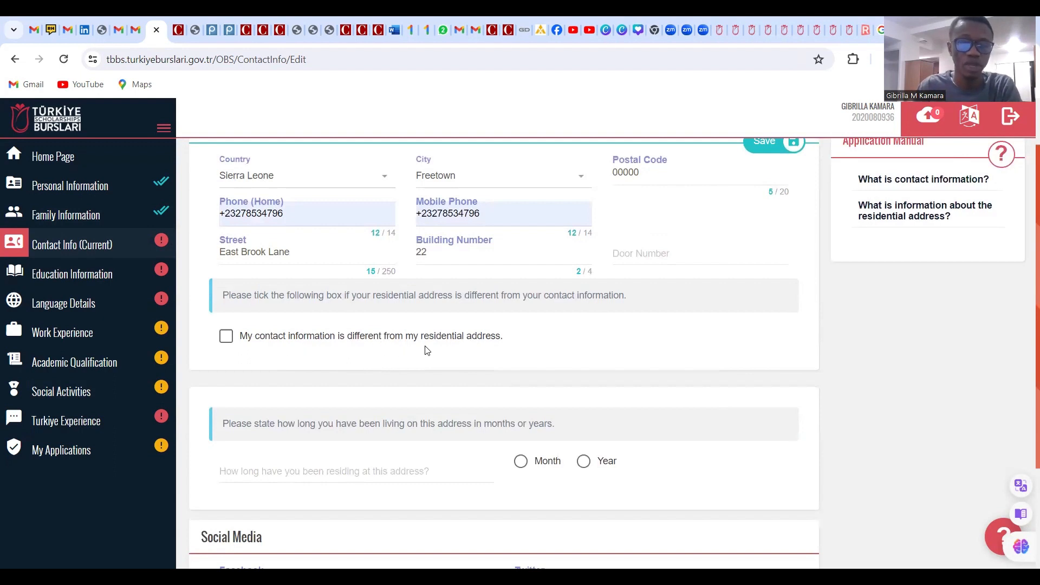
scroll(496, 350, up, 1)
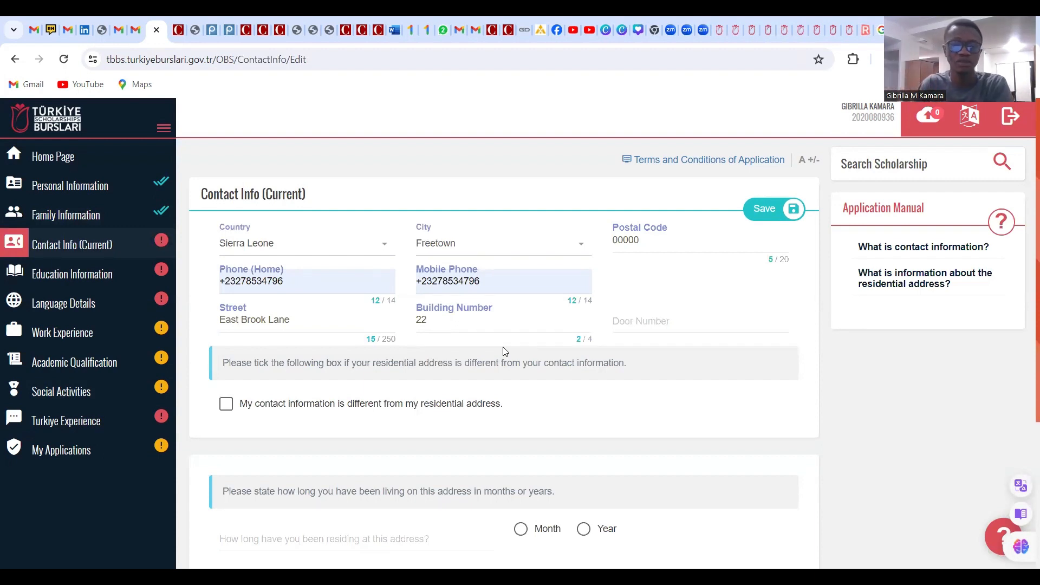
Mark the contact address as different and briefly switch the country to United States of America
click(226, 410)
scroll(262, 418, down, 1)
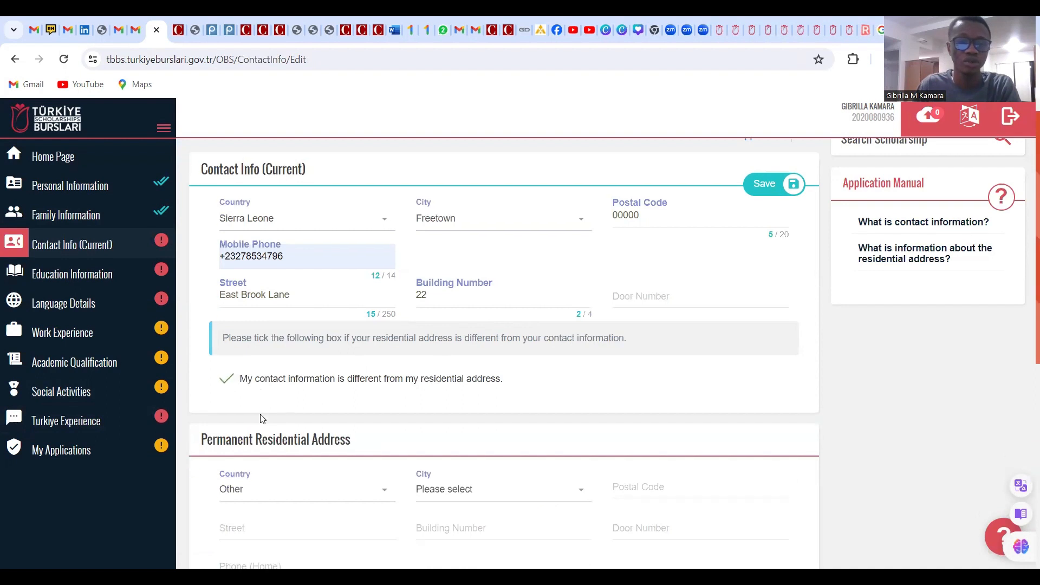
scroll(392, 417, up, 1)
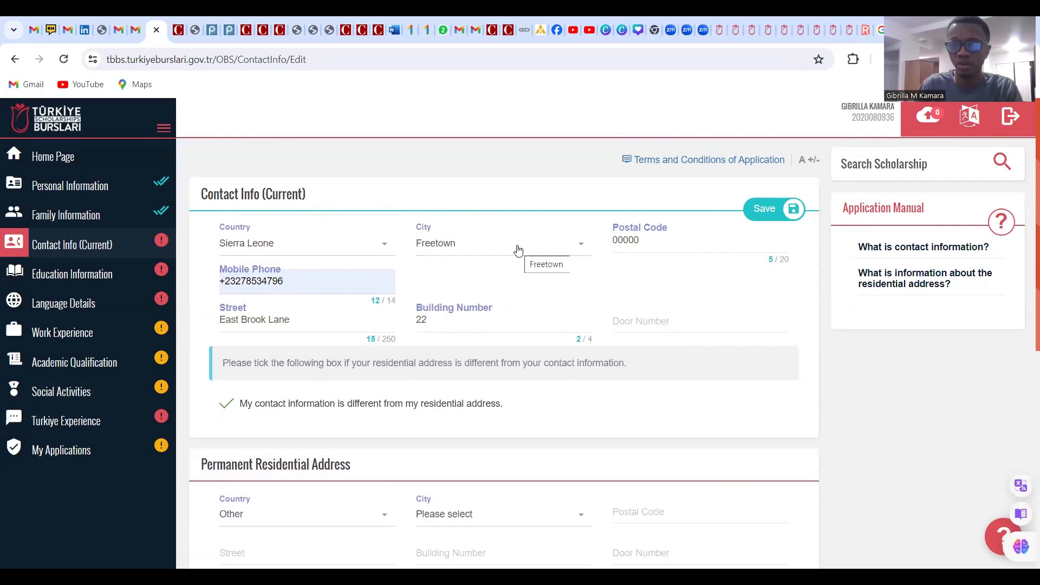
click(489, 250)
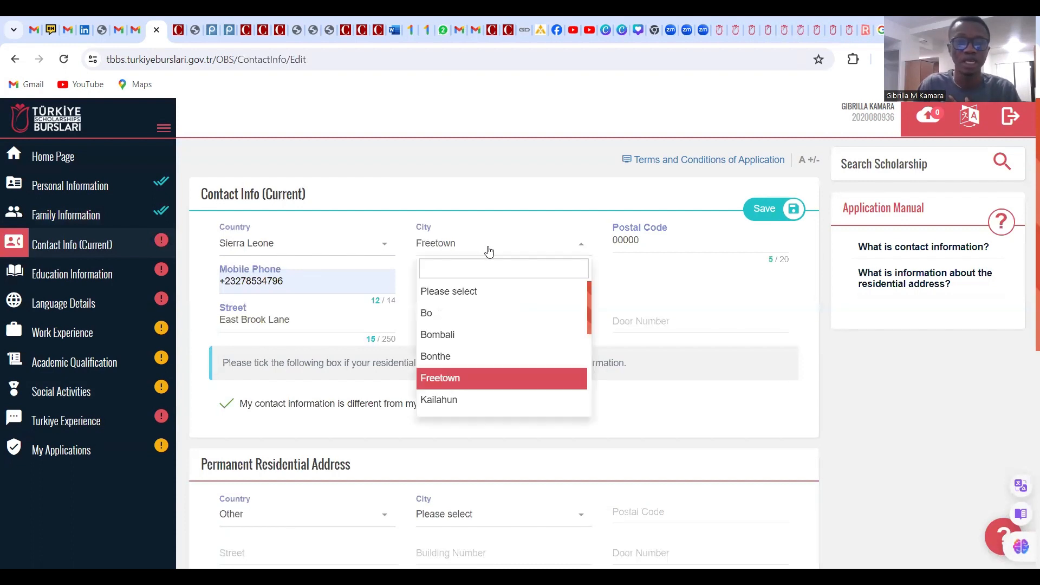
click(318, 249)
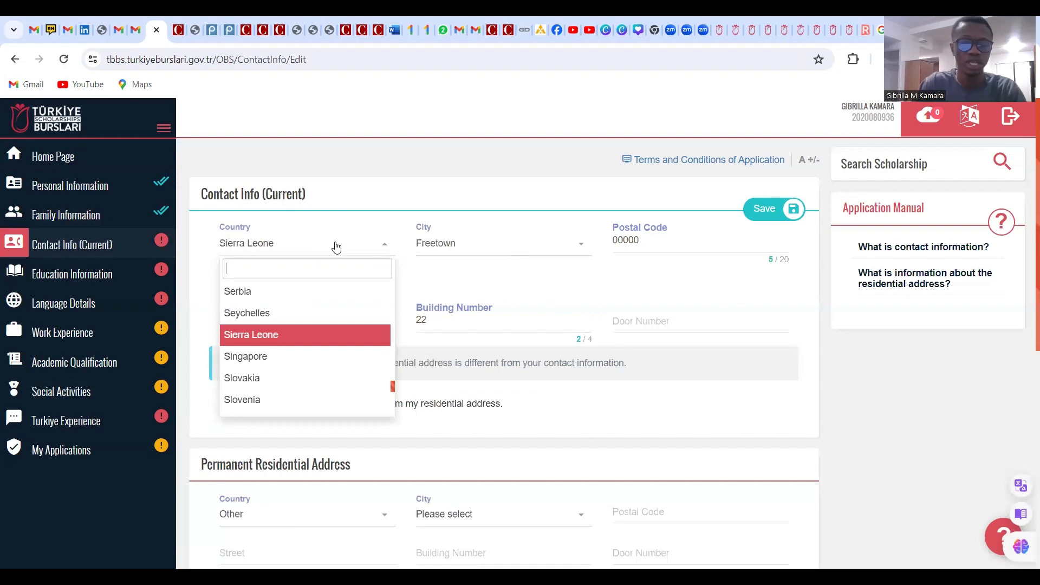
text(UNIT)
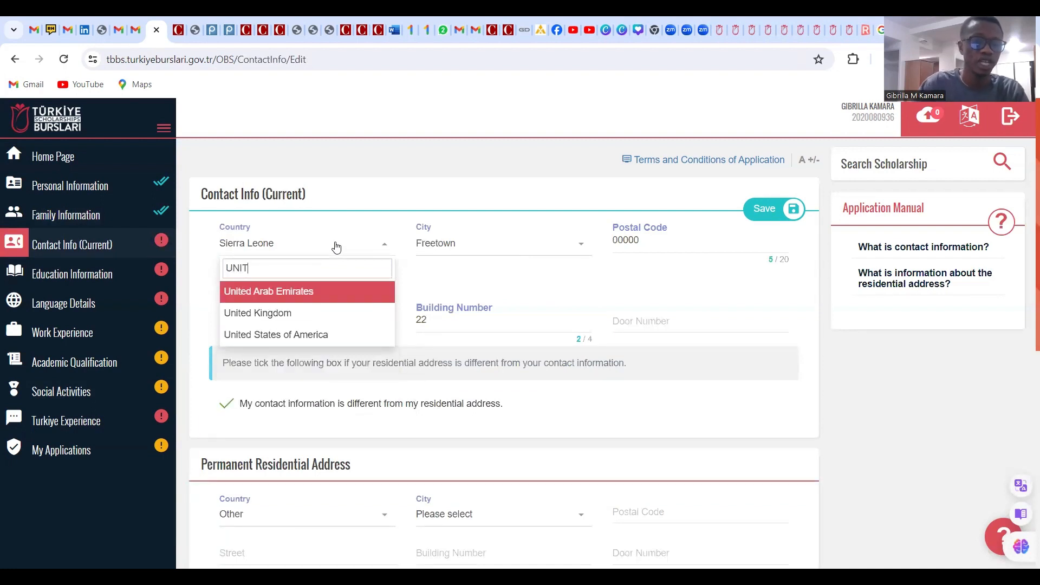
click(319, 334)
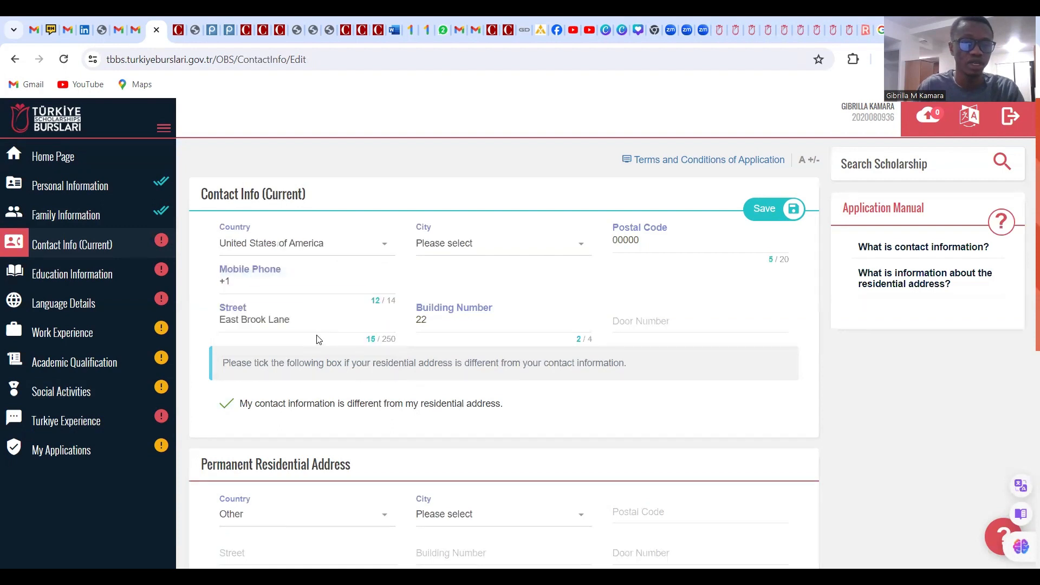
click(474, 252)
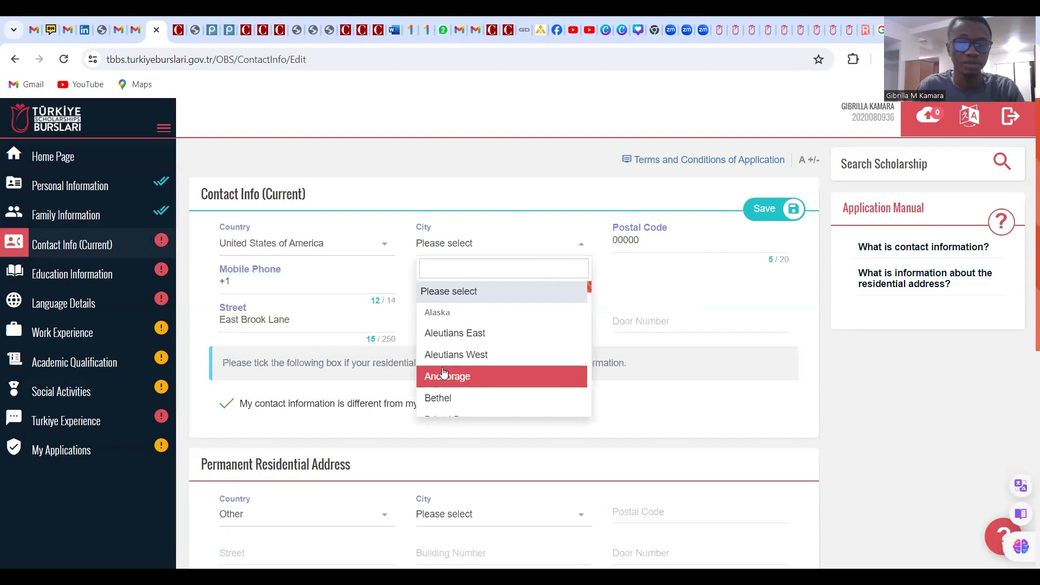
click(655, 291)
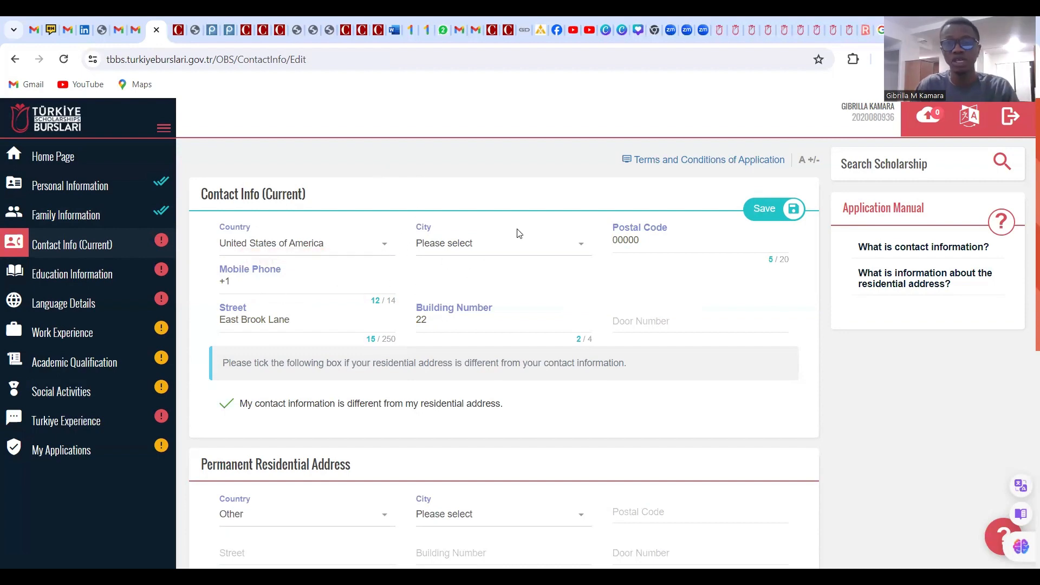
Set the country back to Sierra Leone and the city to Kambia
scroll(437, 464, down, 1)
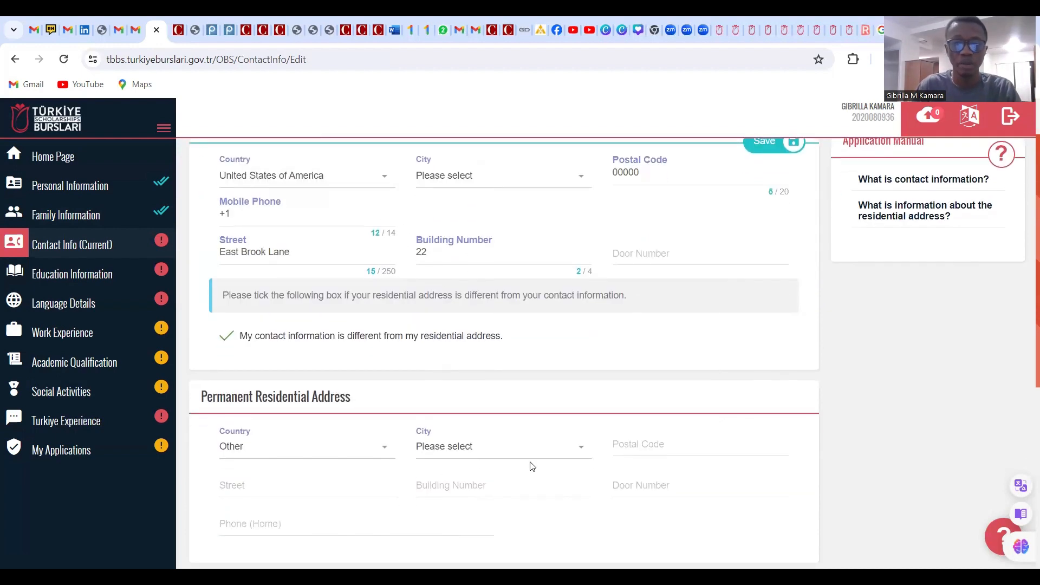
scroll(528, 463, down, 2)
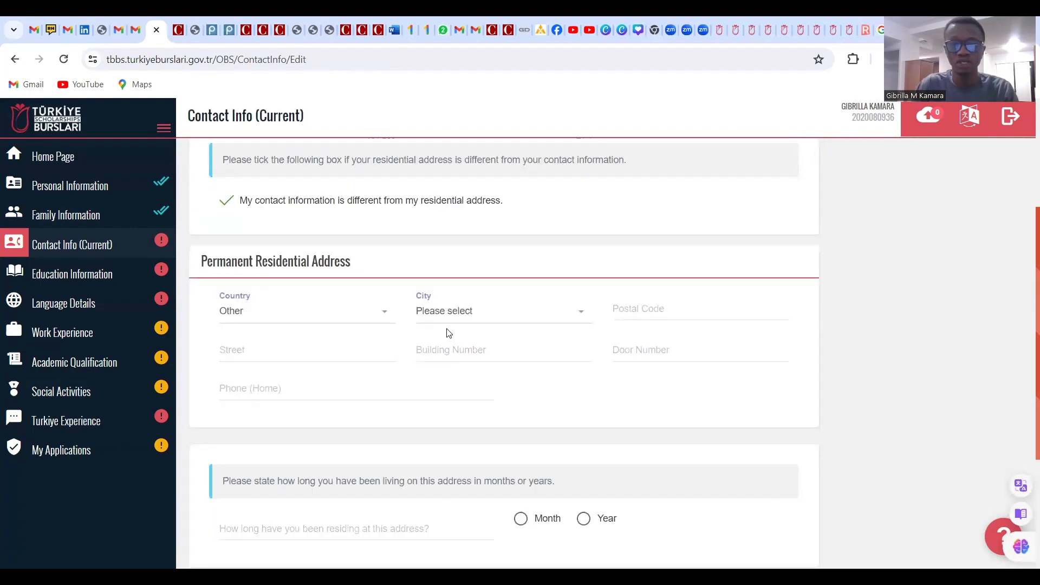
scroll(453, 347, up, 3)
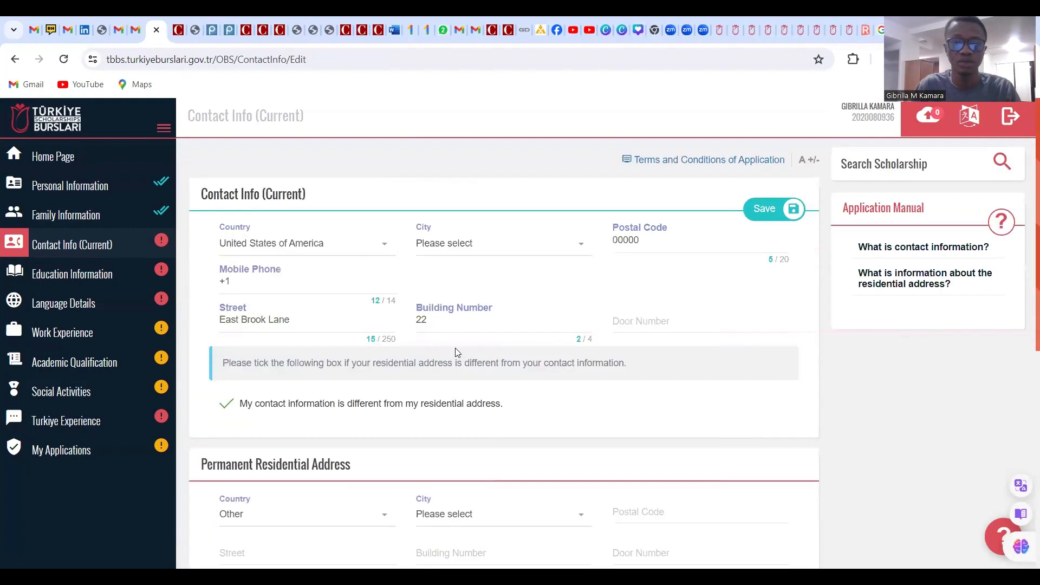
click(381, 250)
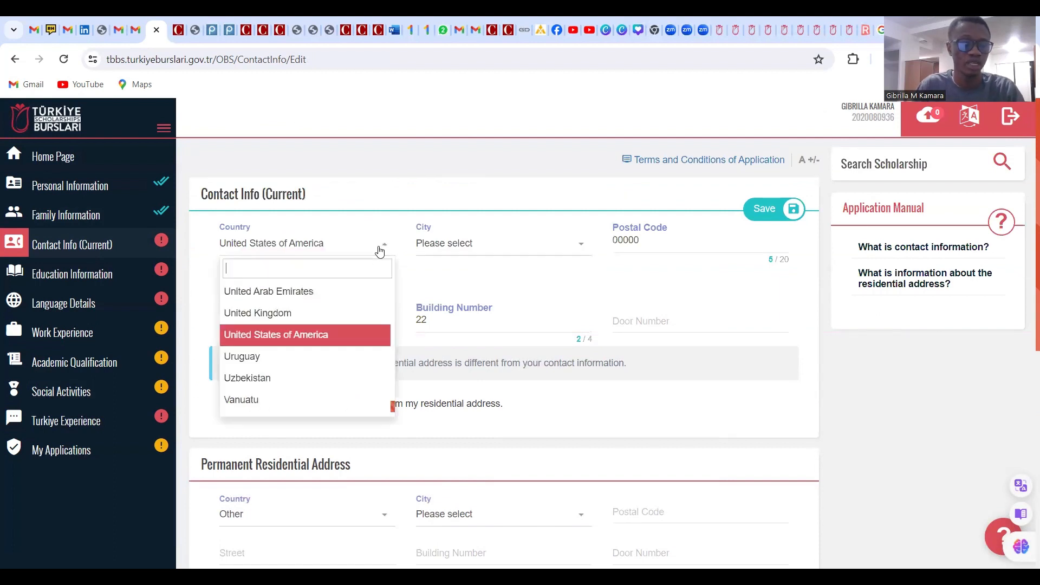
text(SIE)
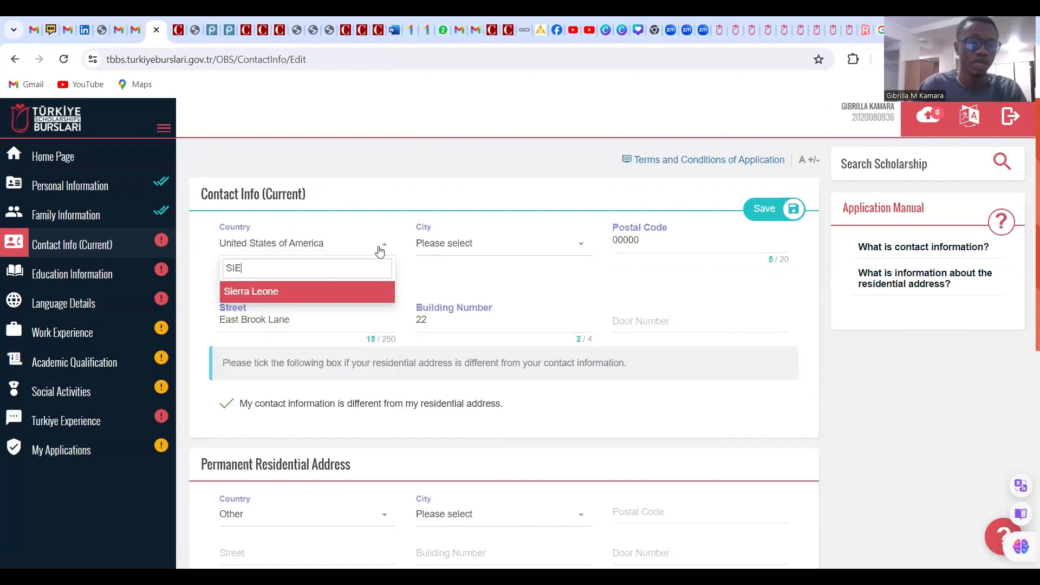
click(270, 296)
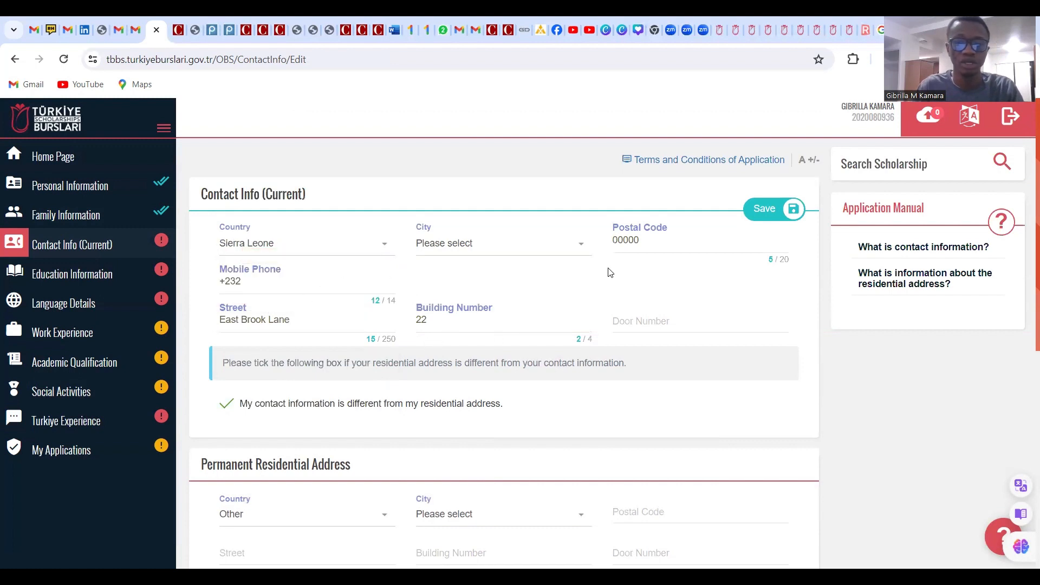
click(476, 251)
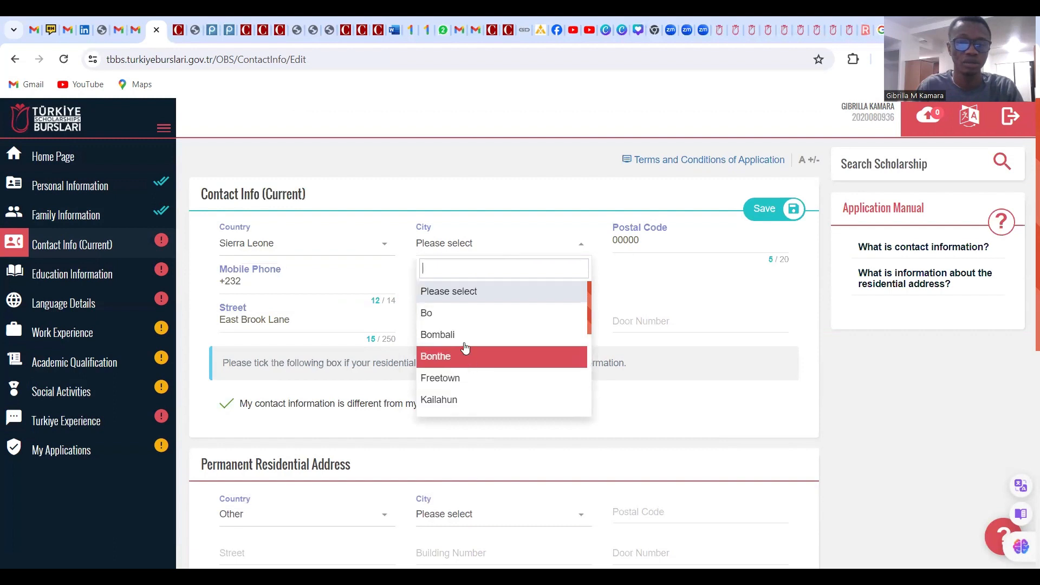
scroll(464, 347, down, 2)
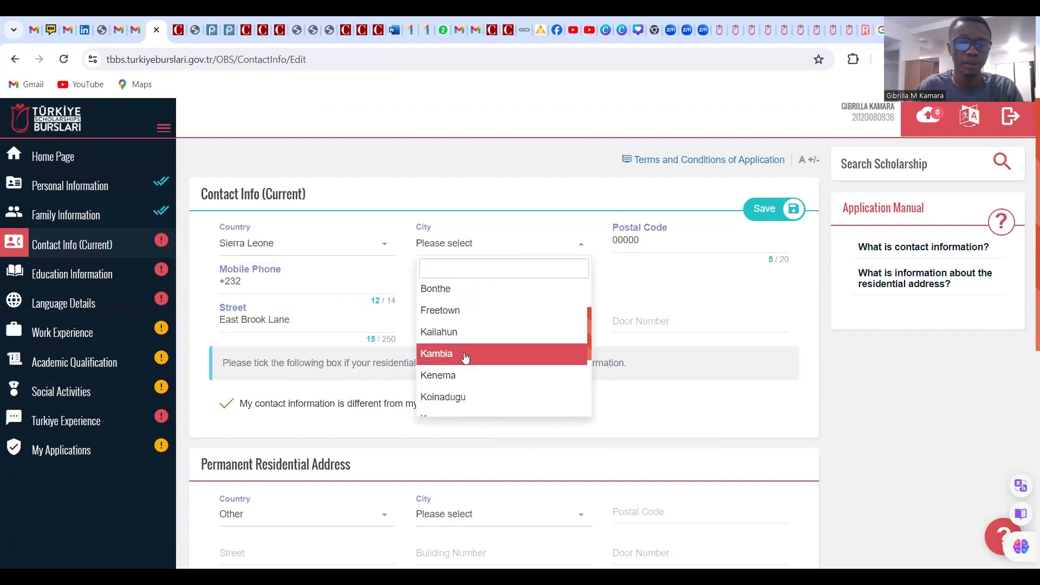
click(465, 353)
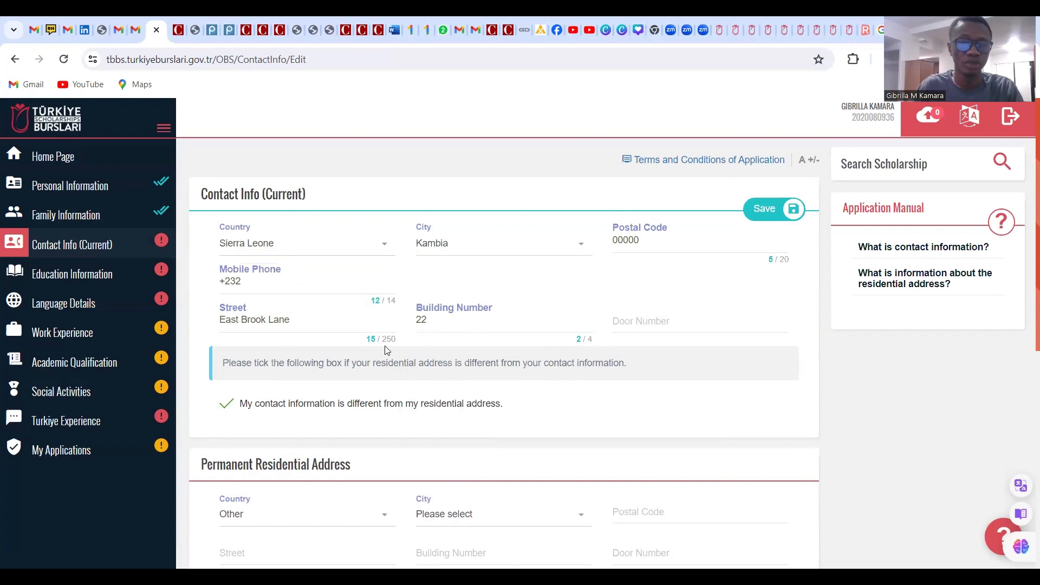
scroll(379, 346, down, 2)
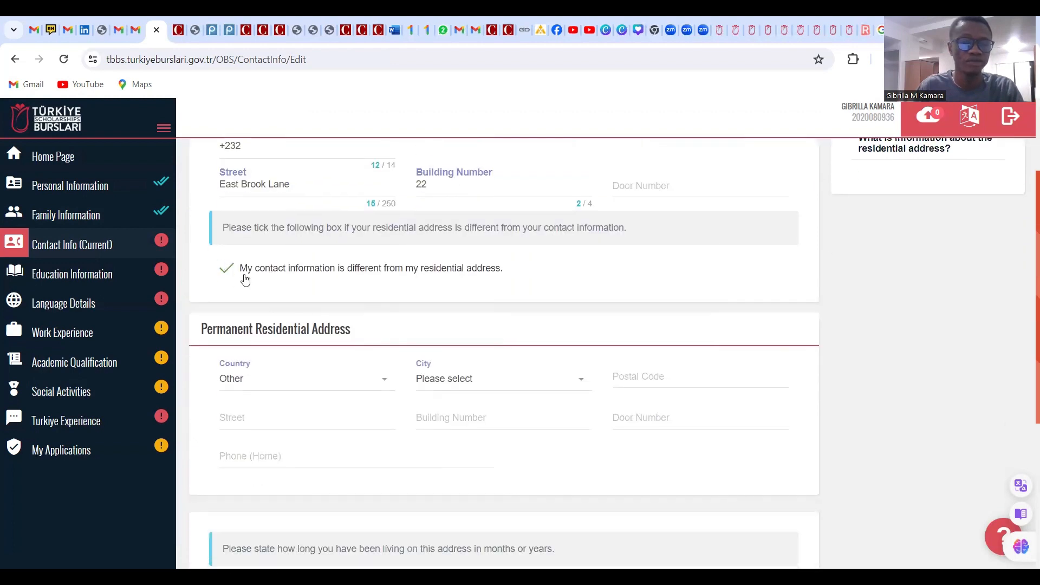
Untick the different-address option and record 15 years lived at this address
click(226, 274)
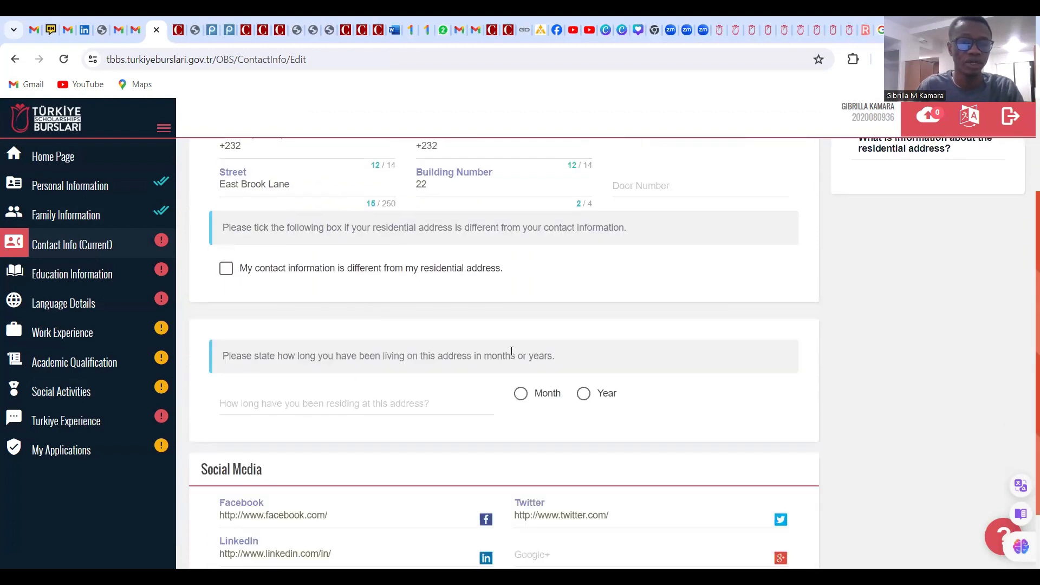
scroll(495, 341, up, 1)
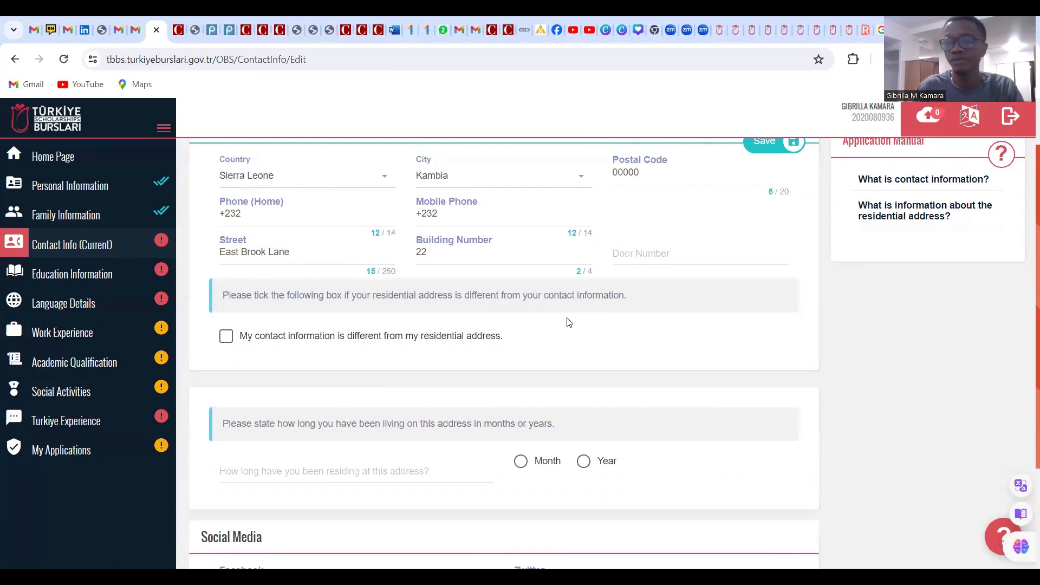
scroll(509, 327, down, 3)
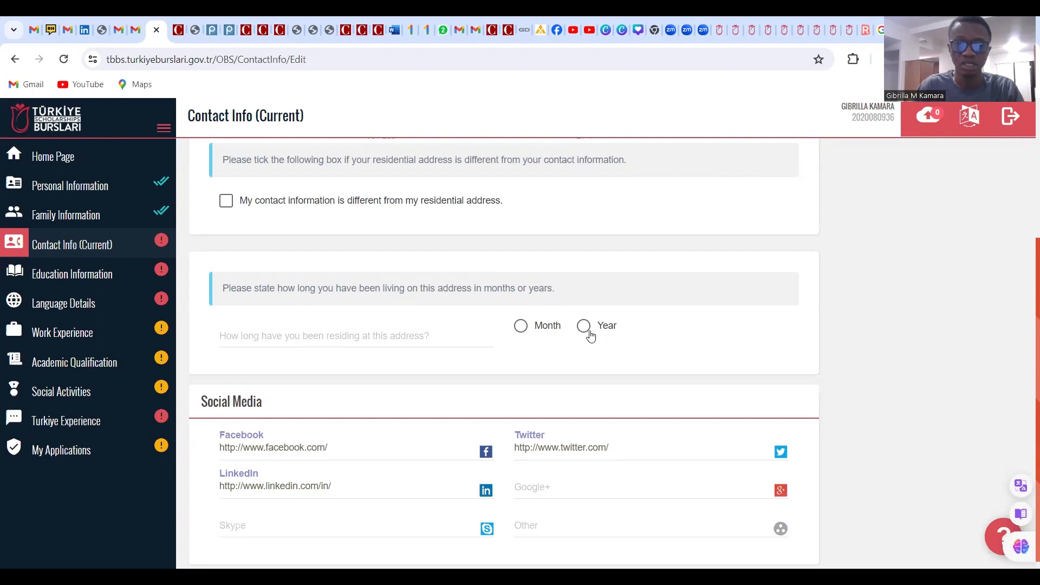
click(293, 341)
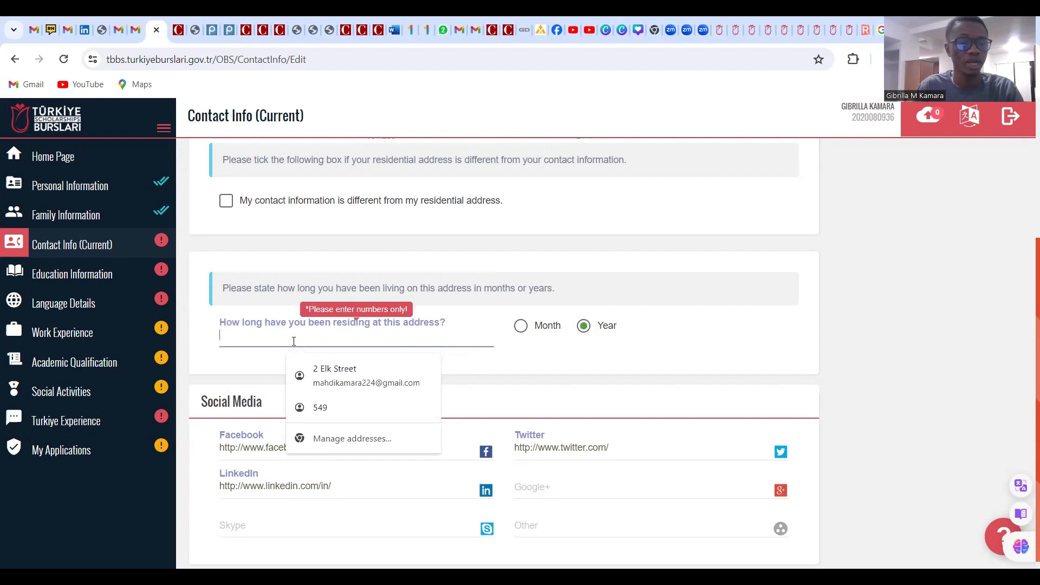
text(5)
scroll(445, 342, down, 1)
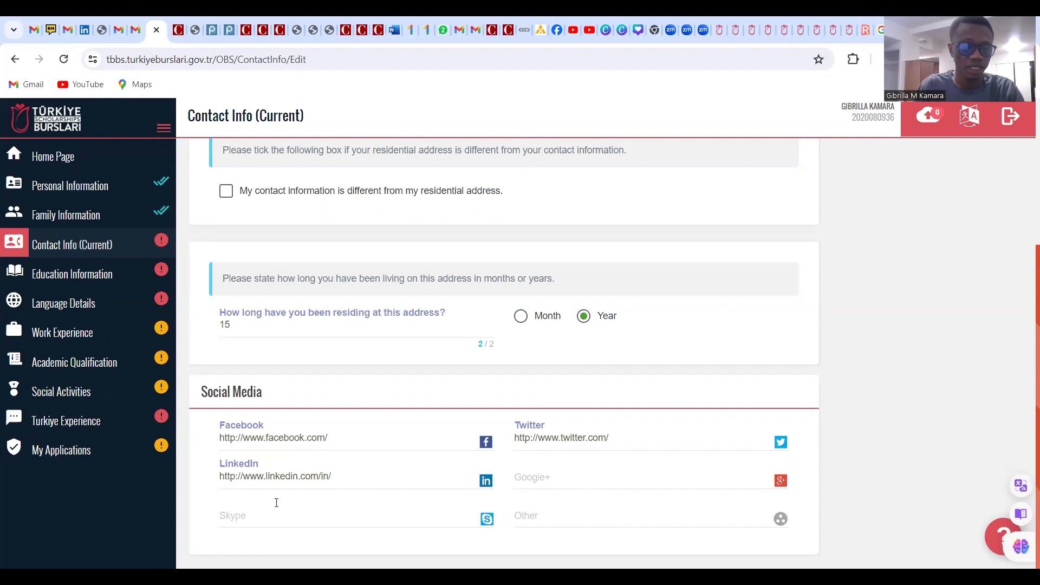
click(342, 436)
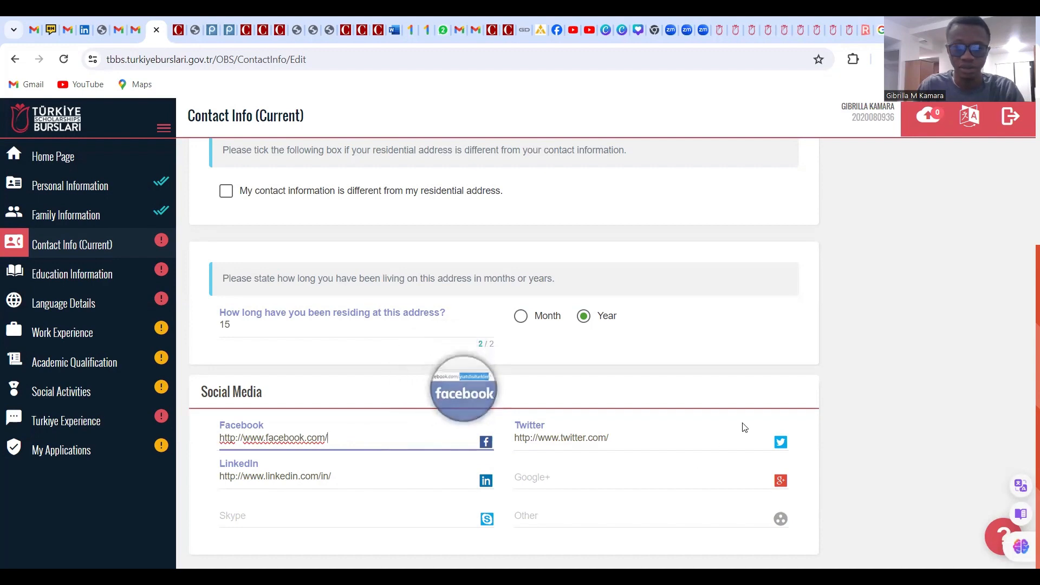
scroll(641, 377, up, 4)
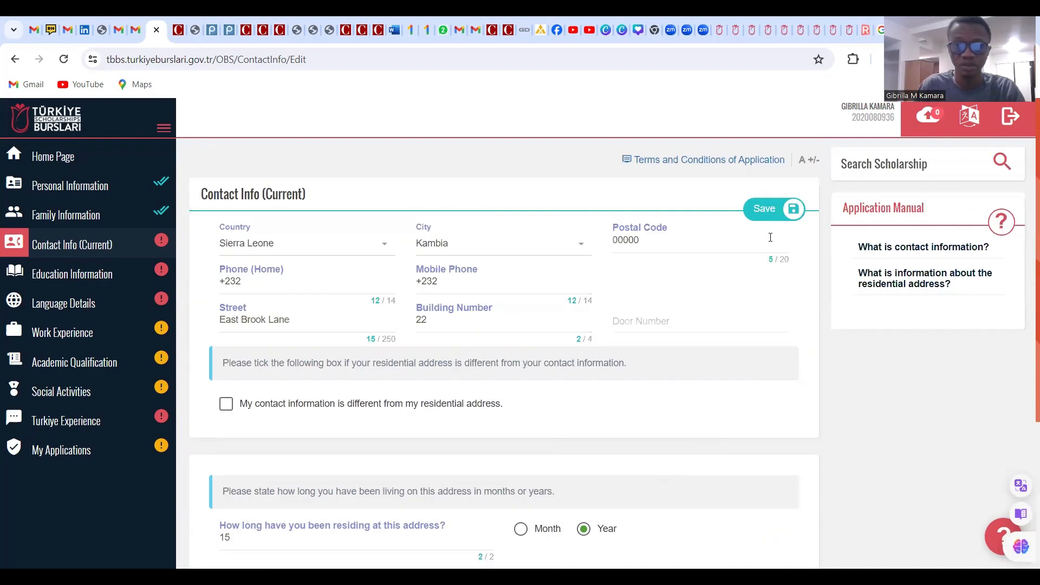
After the missing-field warning, autofill the mobile phone number and save the contact information
click(766, 211)
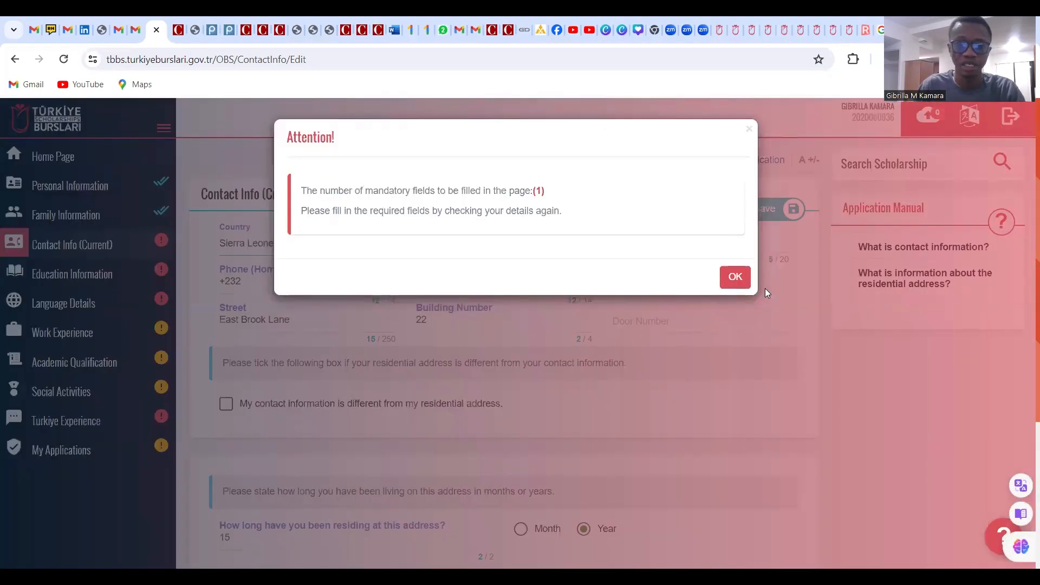
click(739, 278)
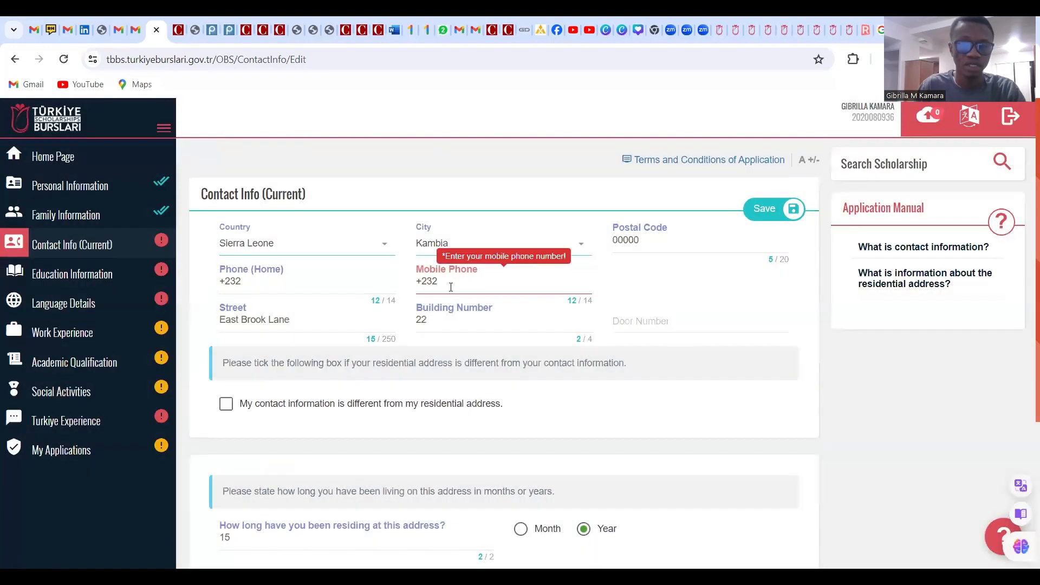
click(447, 285)
click(538, 325)
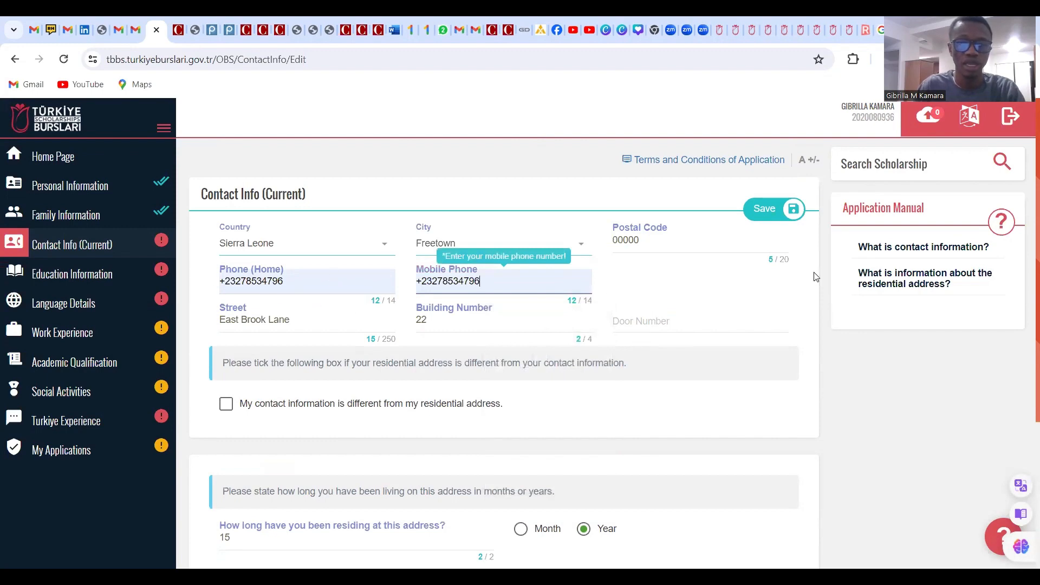
click(768, 210)
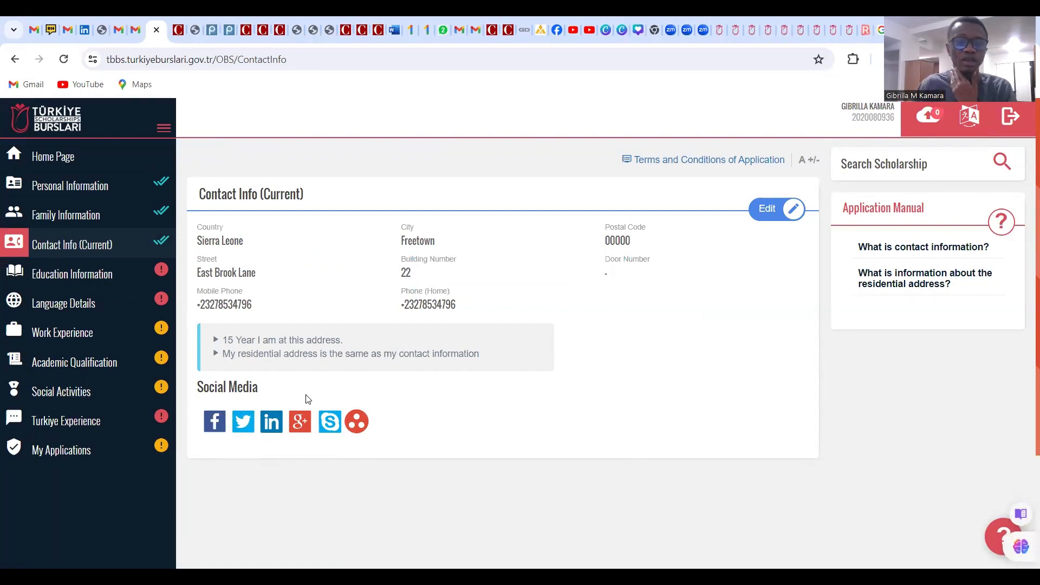
Reopen Contact Info for editing and select the Facebook link under Social Media
click(775, 215)
scroll(471, 303, down, 4)
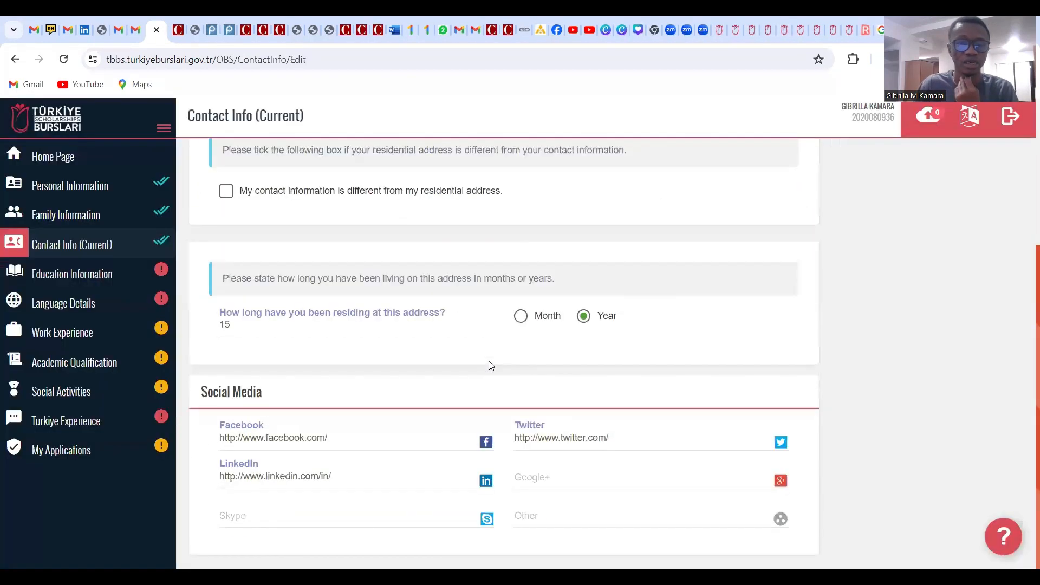
click(340, 439)
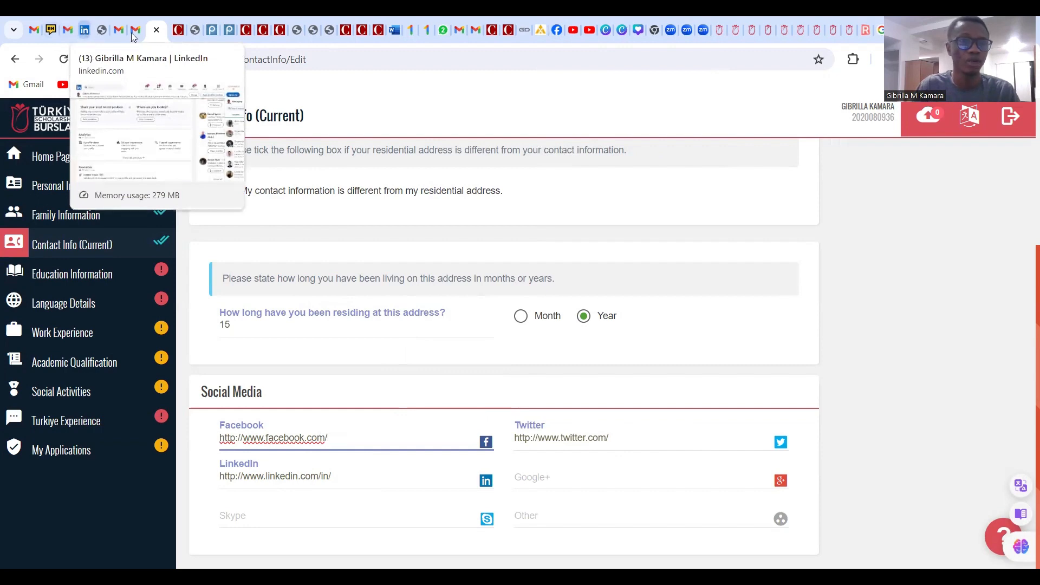
Open your own LinkedIn profile page from the LinkedIn account menu
click(84, 30)
scroll(227, 171, up, 7)
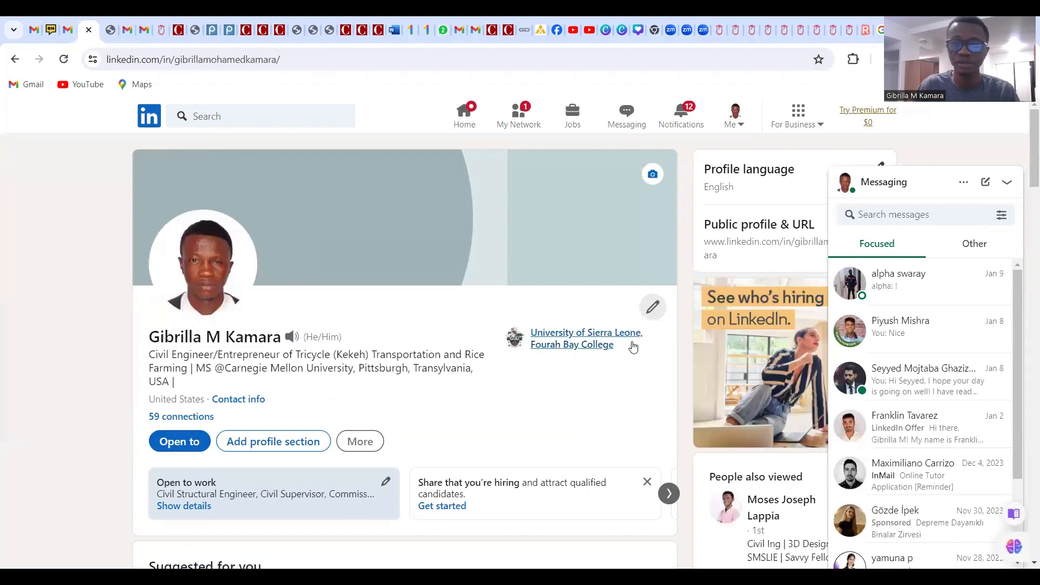
scroll(452, 450, down, 4)
scroll(458, 443, up, 4)
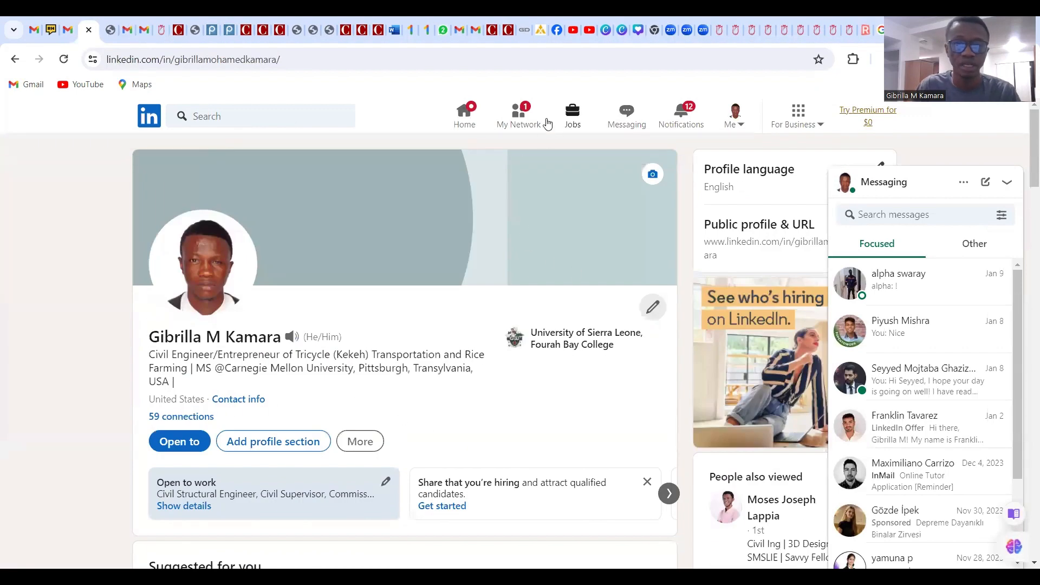
click(734, 126)
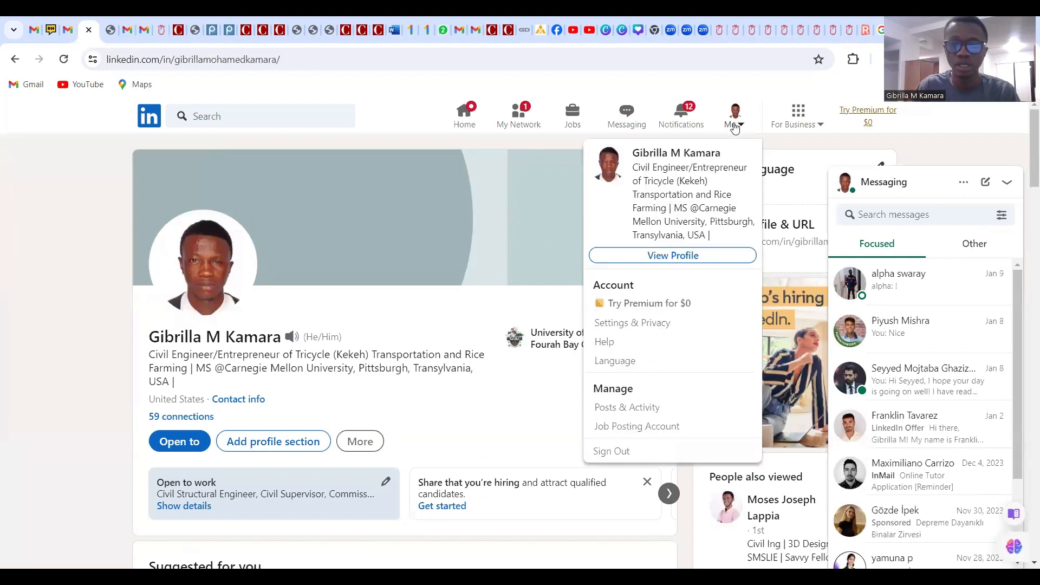
click(677, 255)
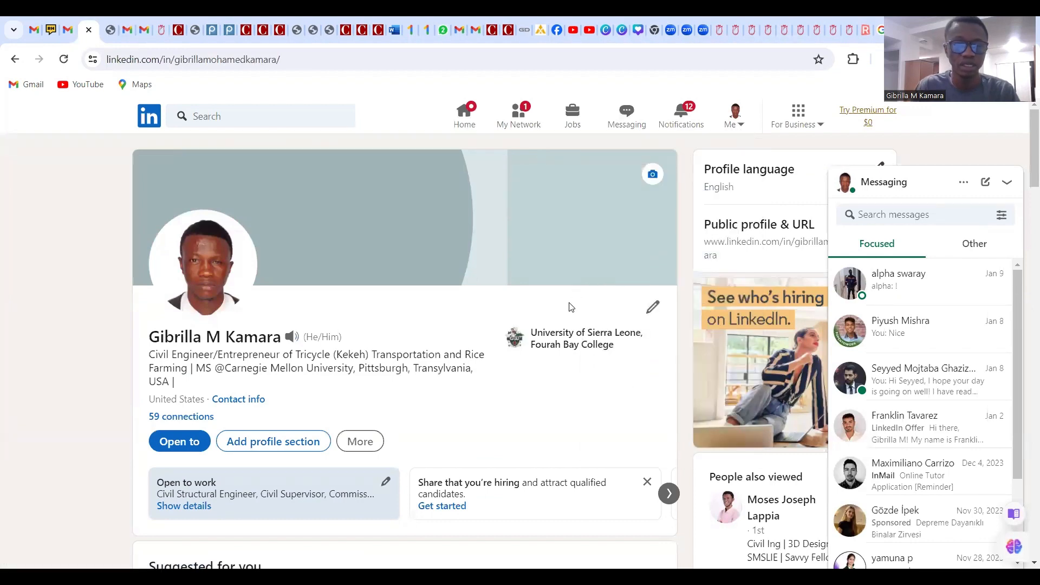
scroll(543, 310, down, 3)
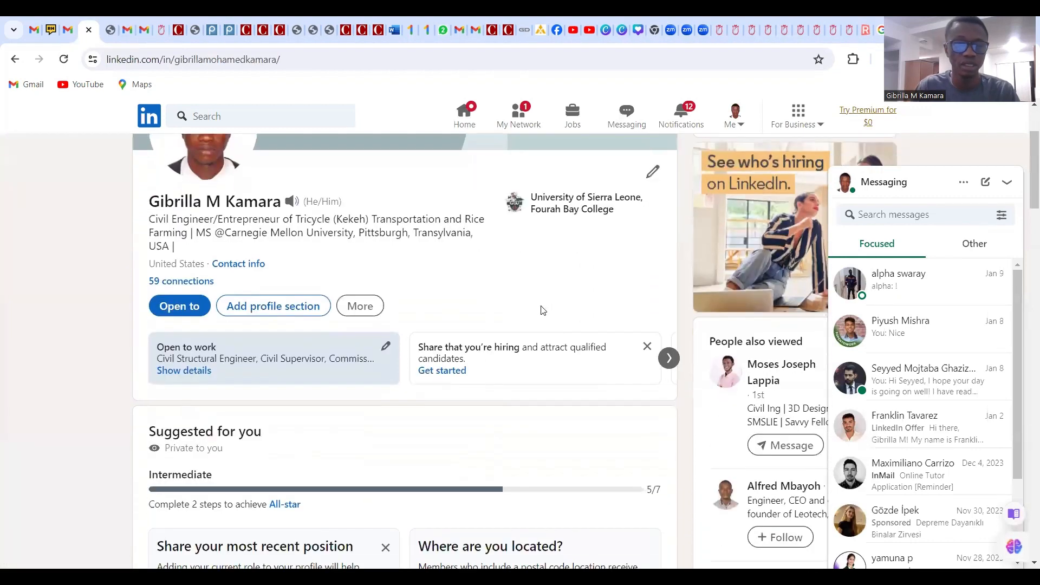
click(359, 313)
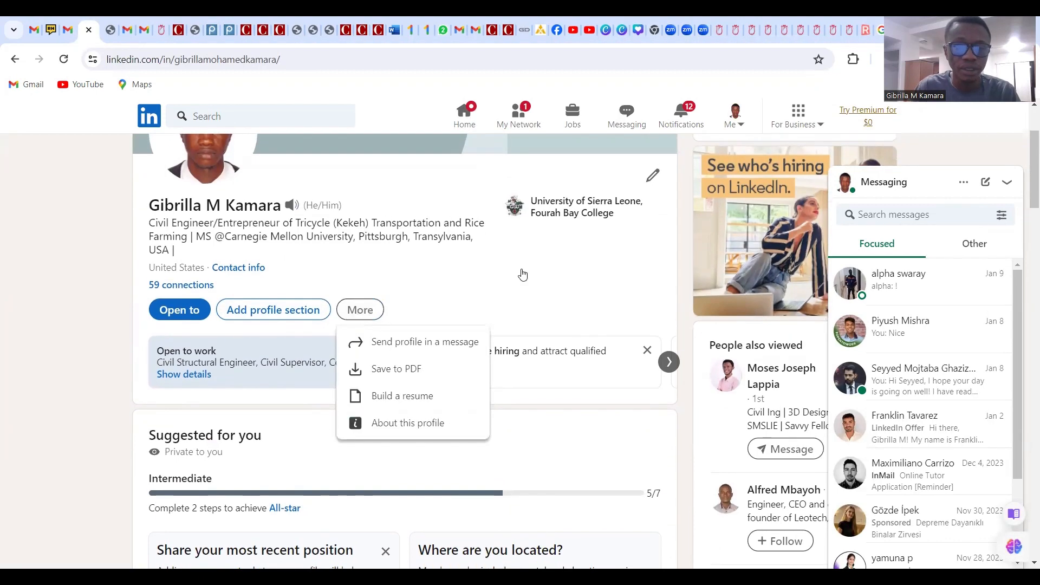
scroll(497, 288, up, 1)
click(474, 279)
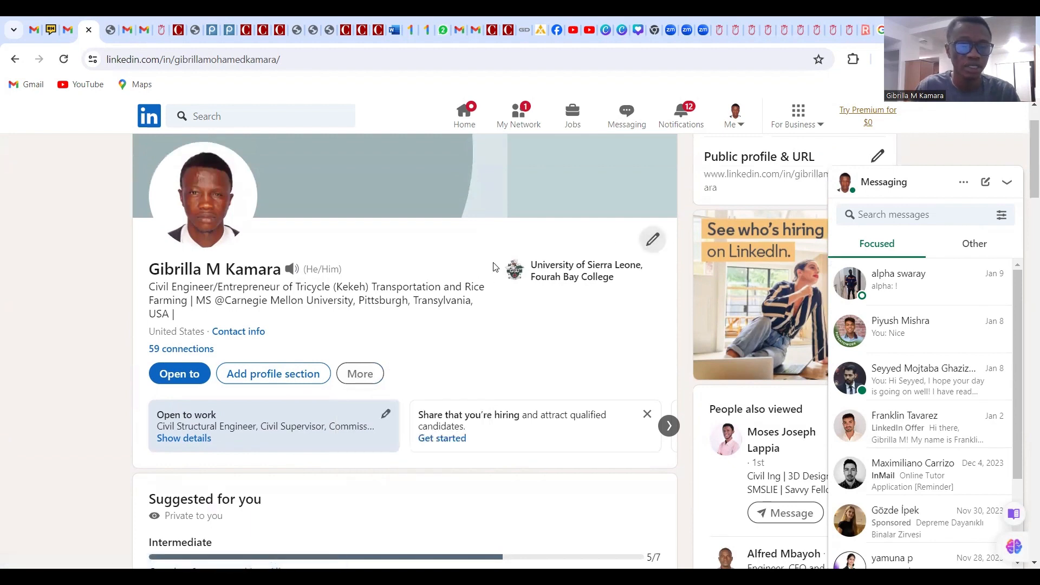
Copy your LinkedIn profile's full web address from the address bar
click(470, 115)
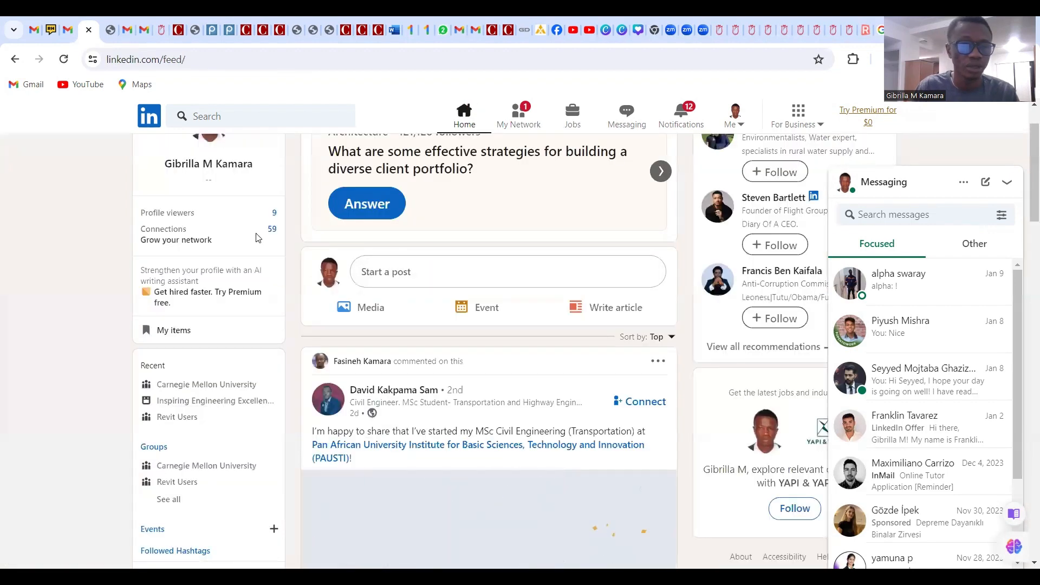
scroll(257, 237, up, 1)
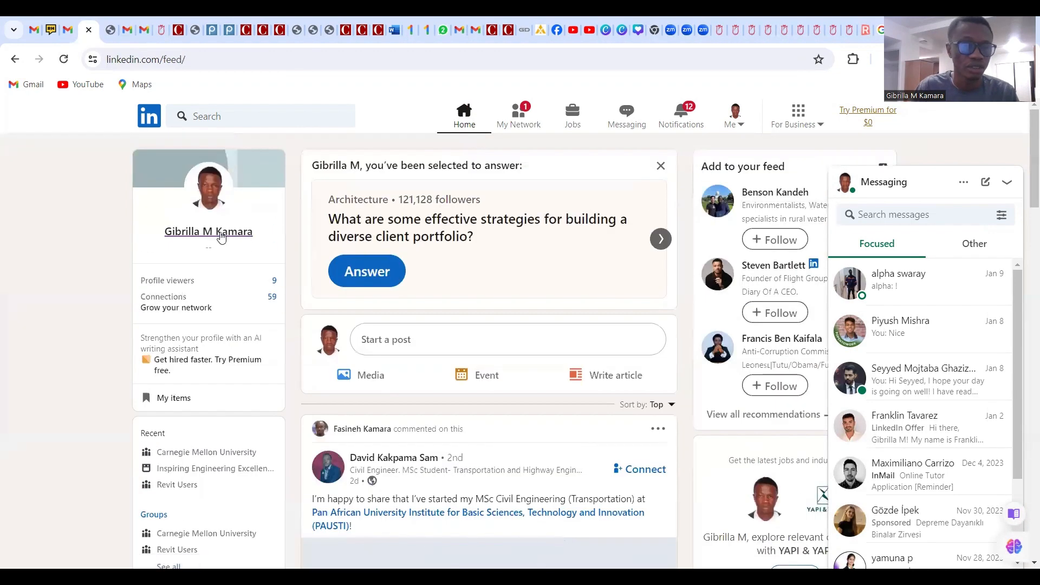
click(222, 237)
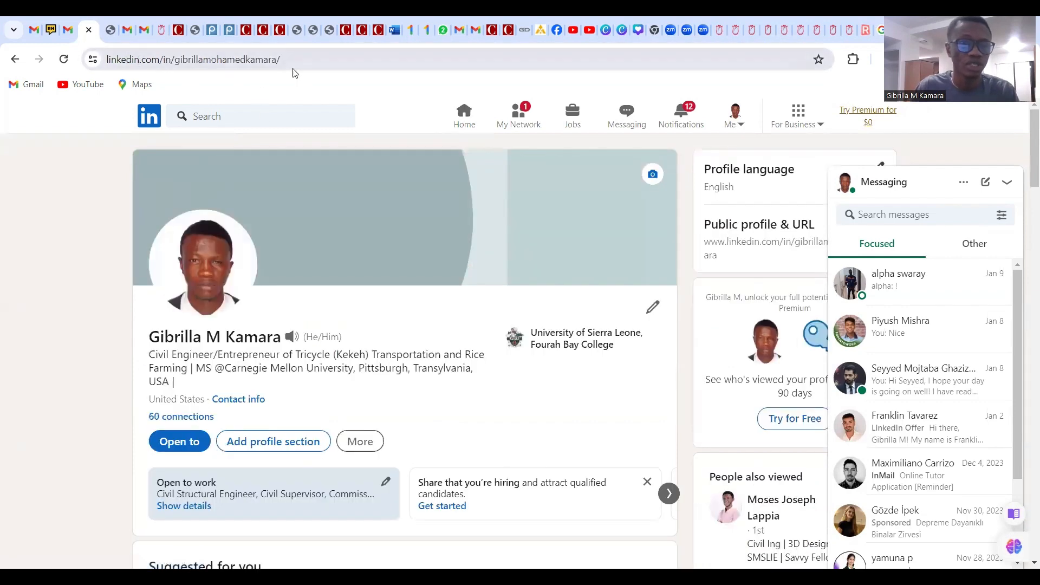
click(290, 62)
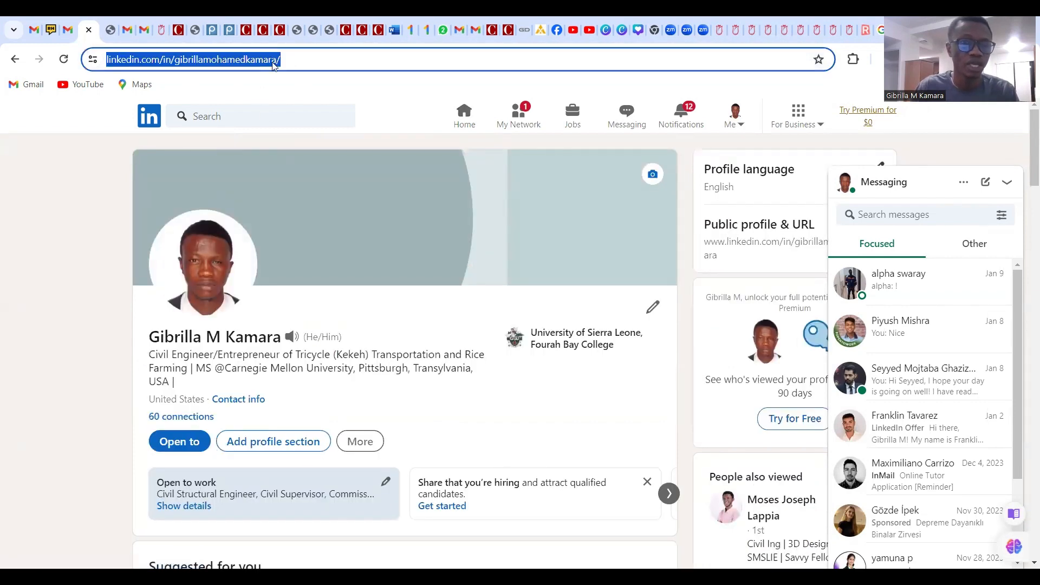
right_click(270, 62)
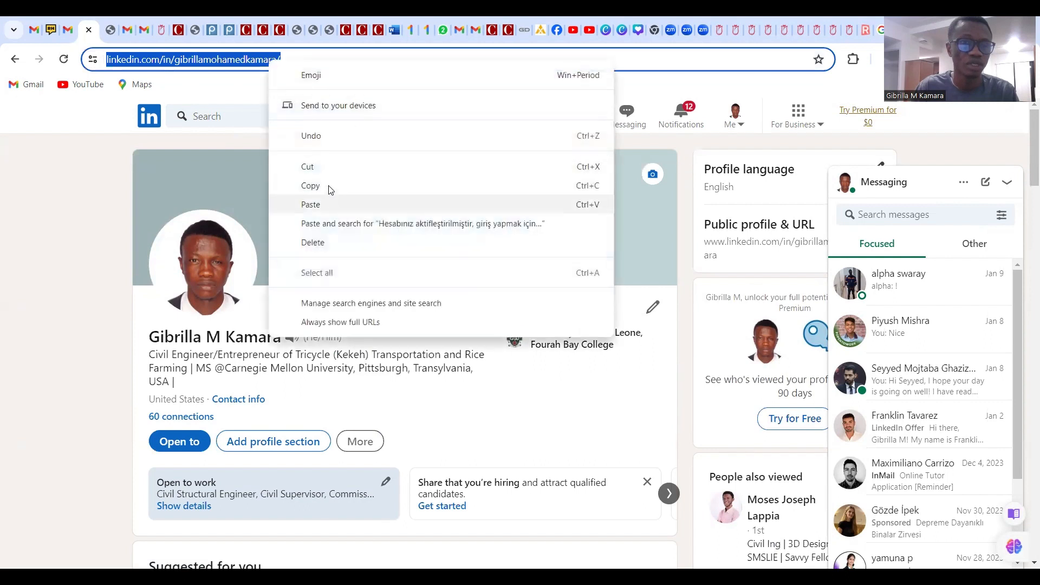
click(330, 188)
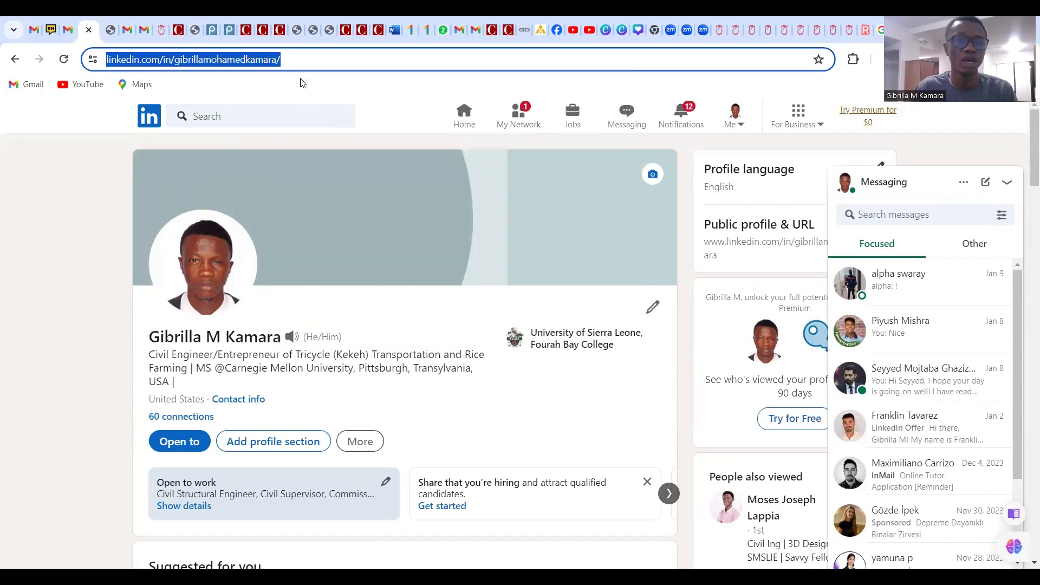
Paste the copied profile address into the TBBS LinkedIn field, replacing the default address
click(162, 30)
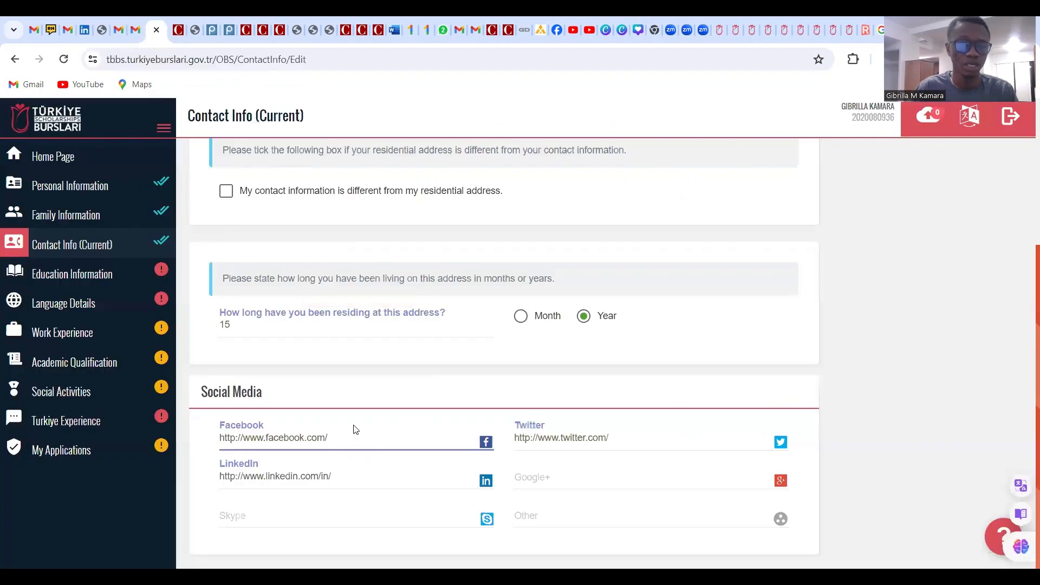
click(352, 477)
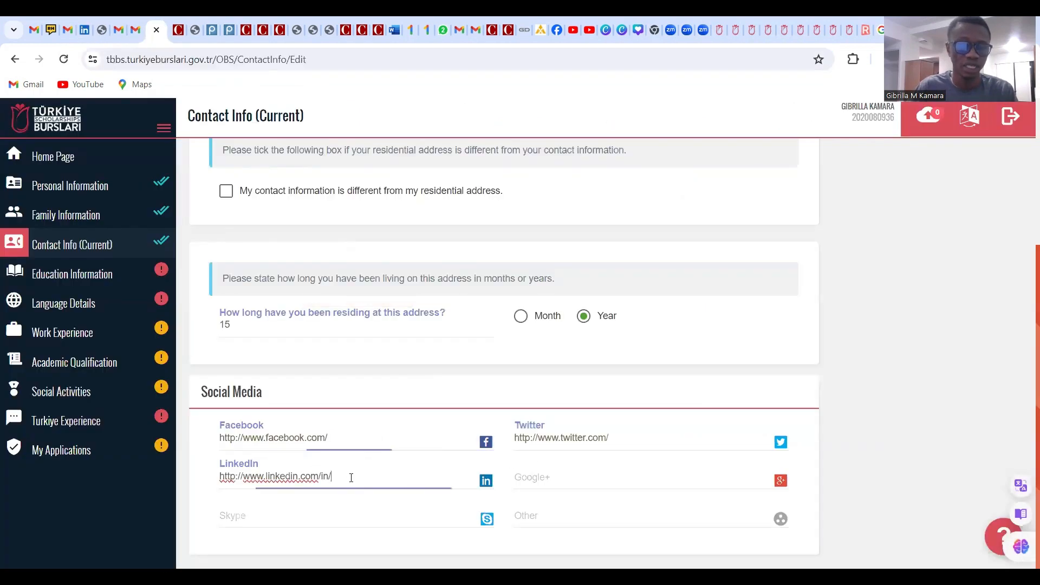
key(ctrl+a)
key(ctrl+v)
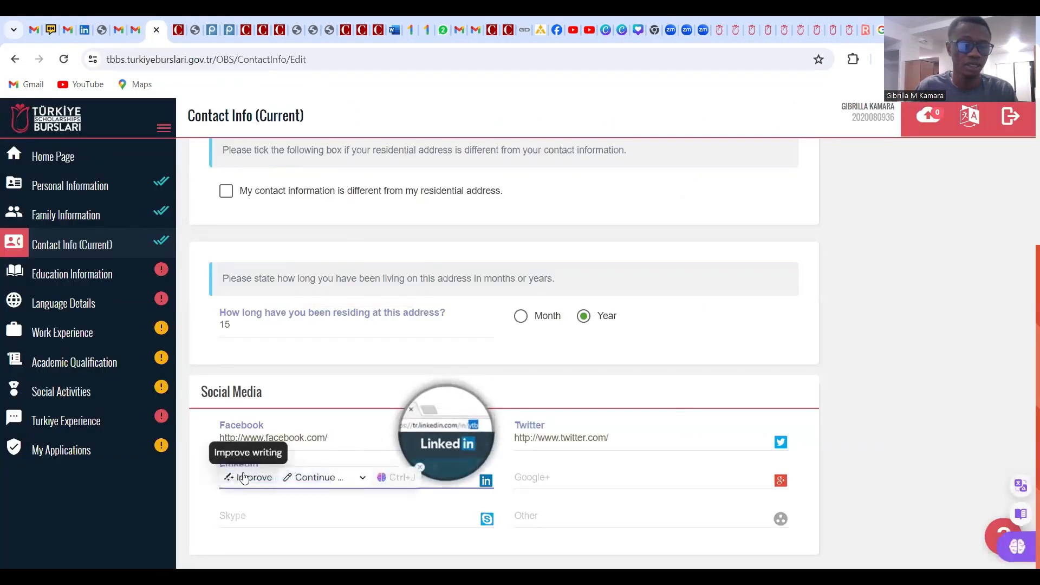
click(234, 513)
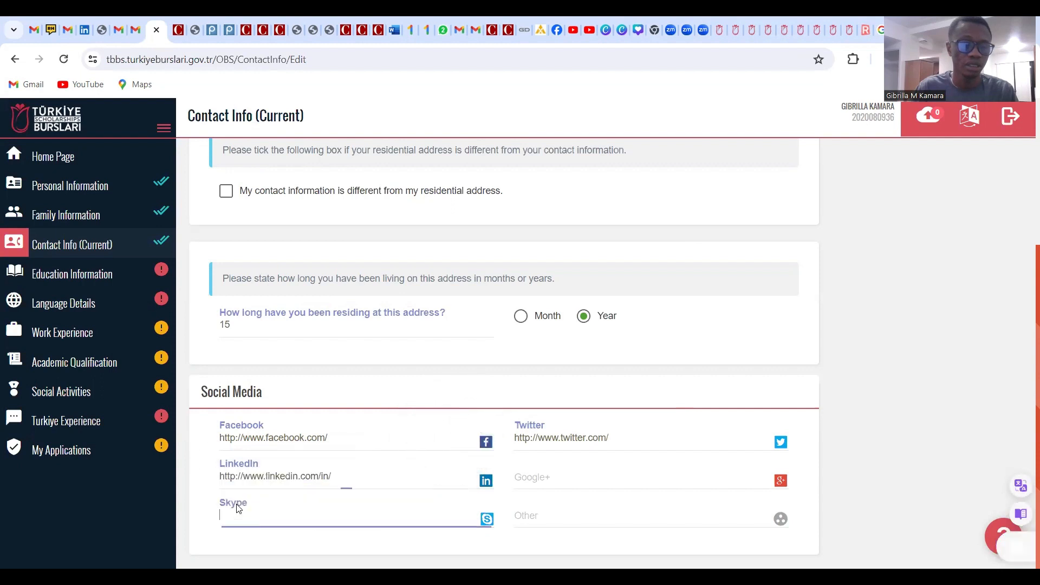
drag(344, 480, 218, 481)
right_click(236, 479)
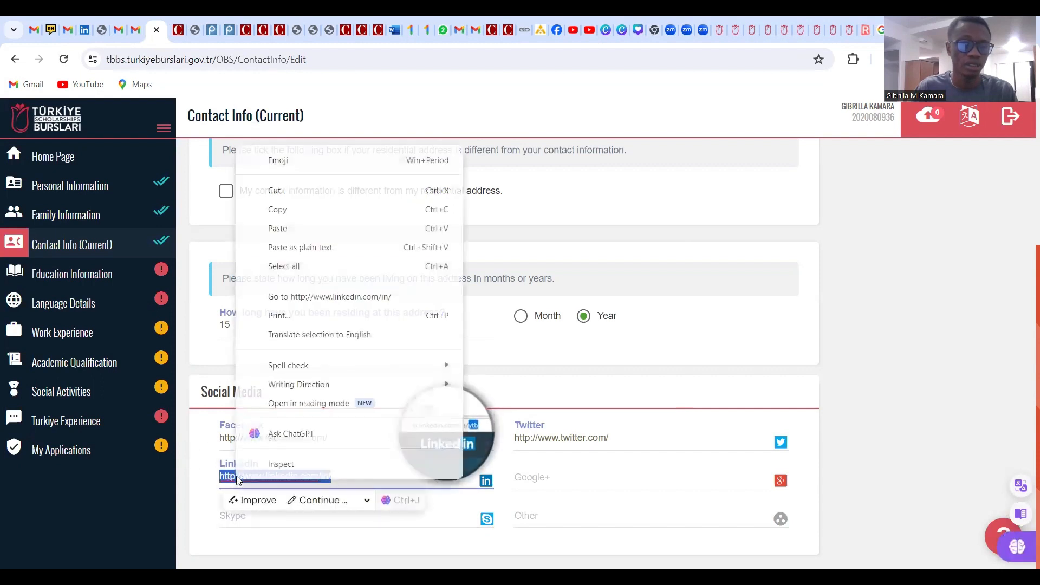
click(297, 230)
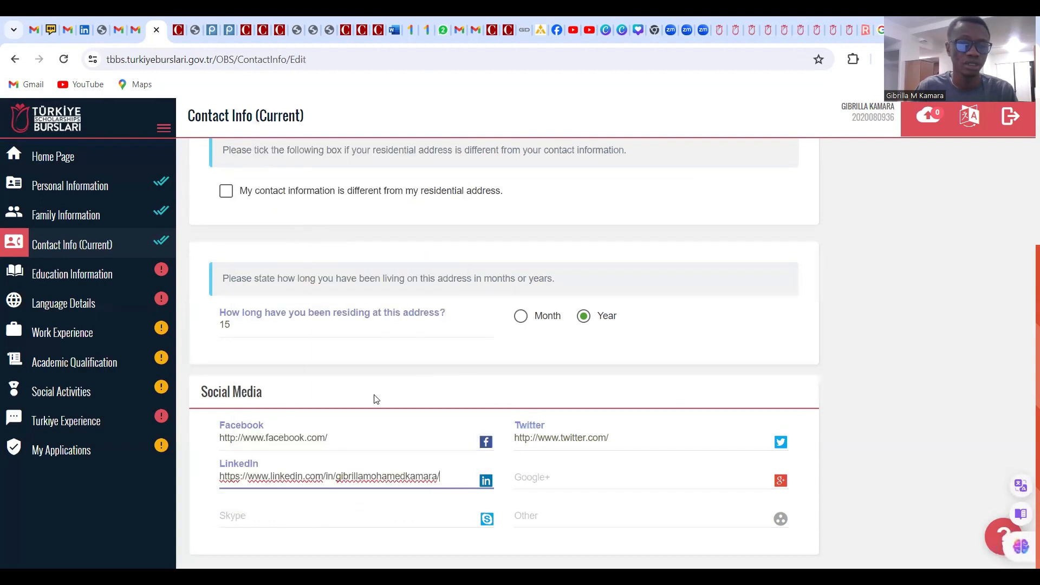
scroll(770, 244, up, 5)
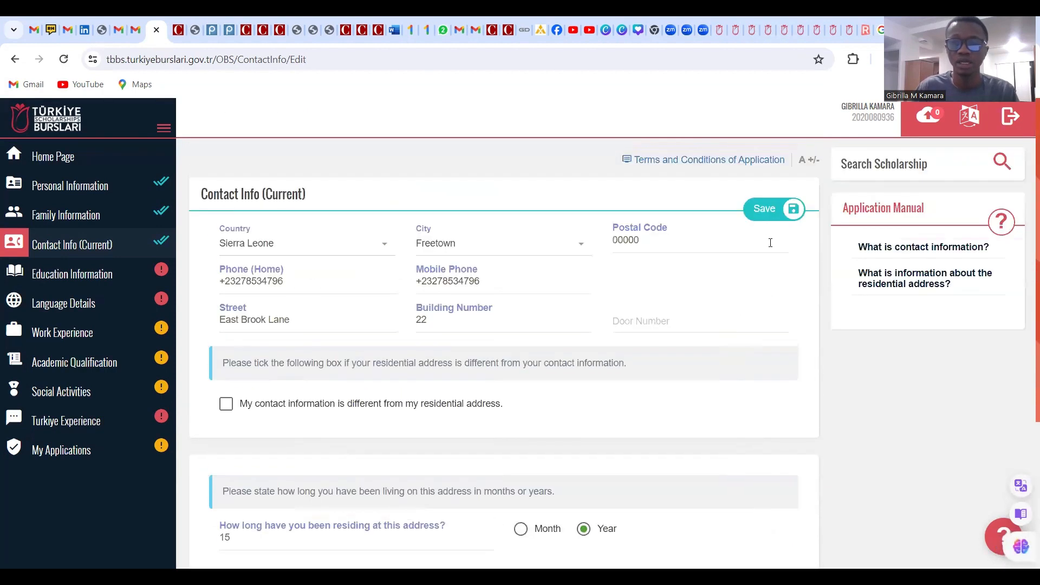
Save the updated contact information
click(768, 214)
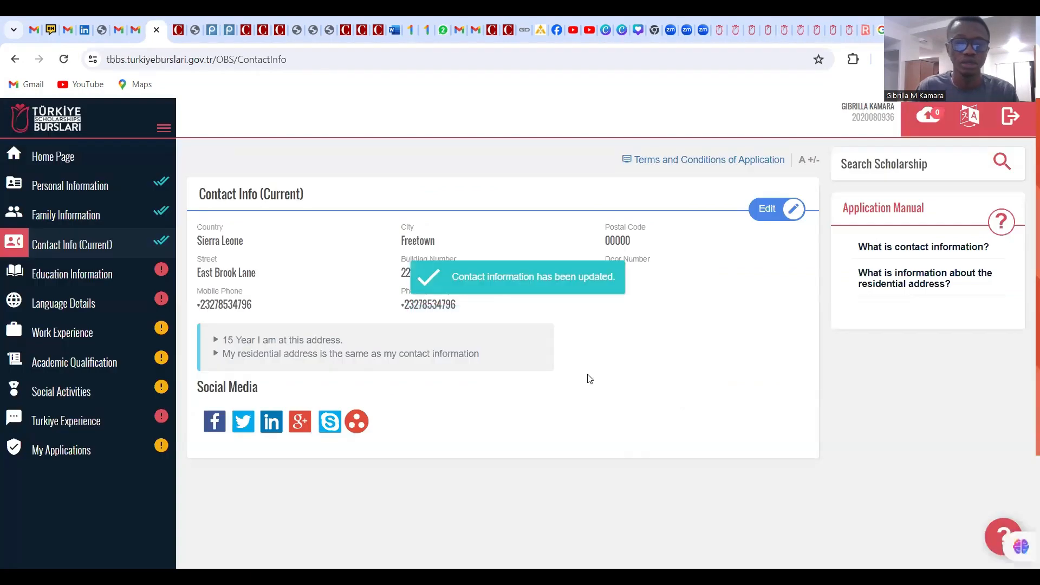
scroll(580, 376, down, 3)
scroll(382, 383, up, 3)
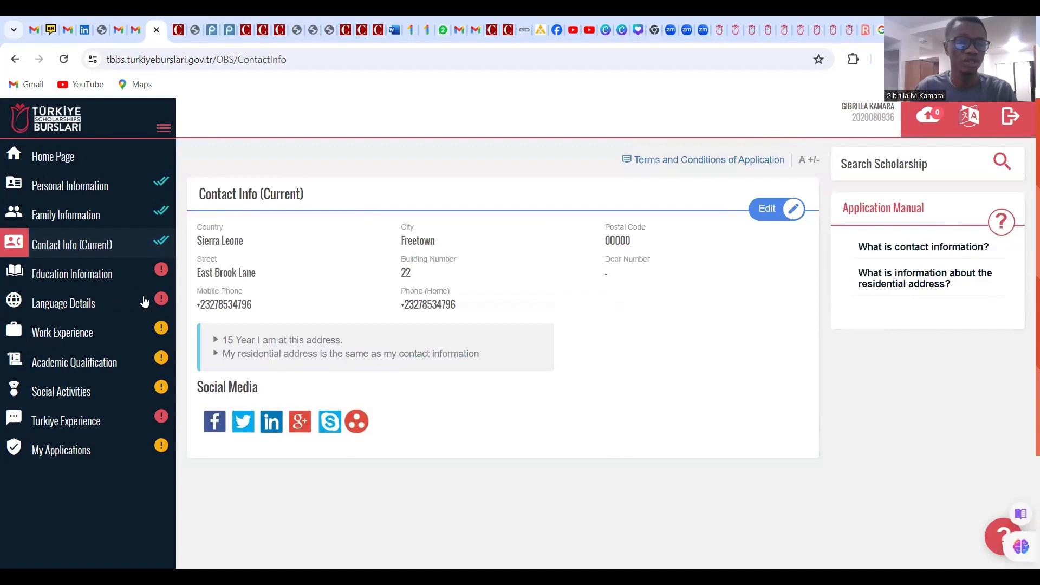
Go to Education Information and start a new Middle School entry
click(115, 274)
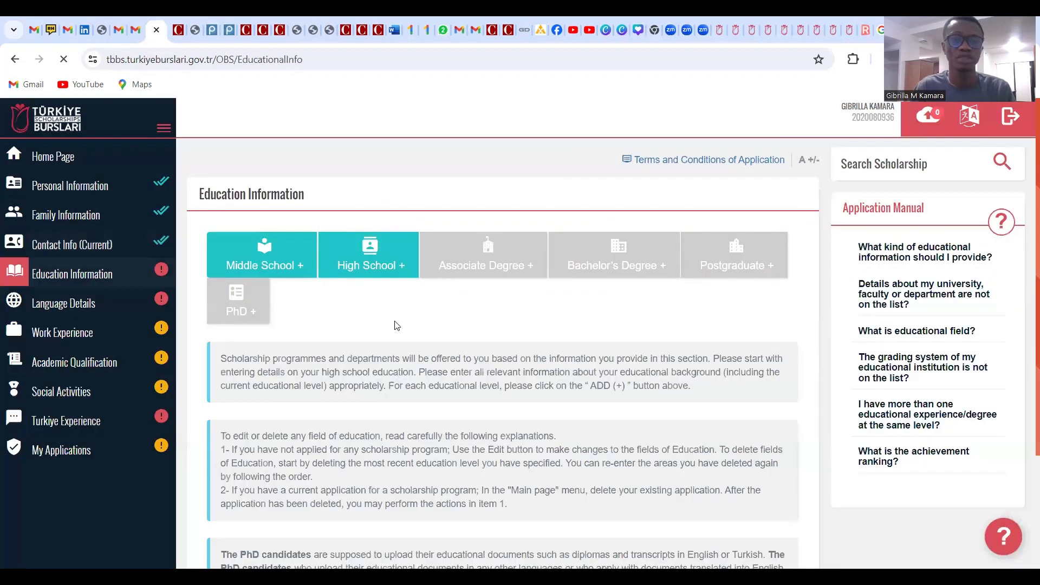
scroll(396, 324, down, 2)
scroll(395, 324, up, 2)
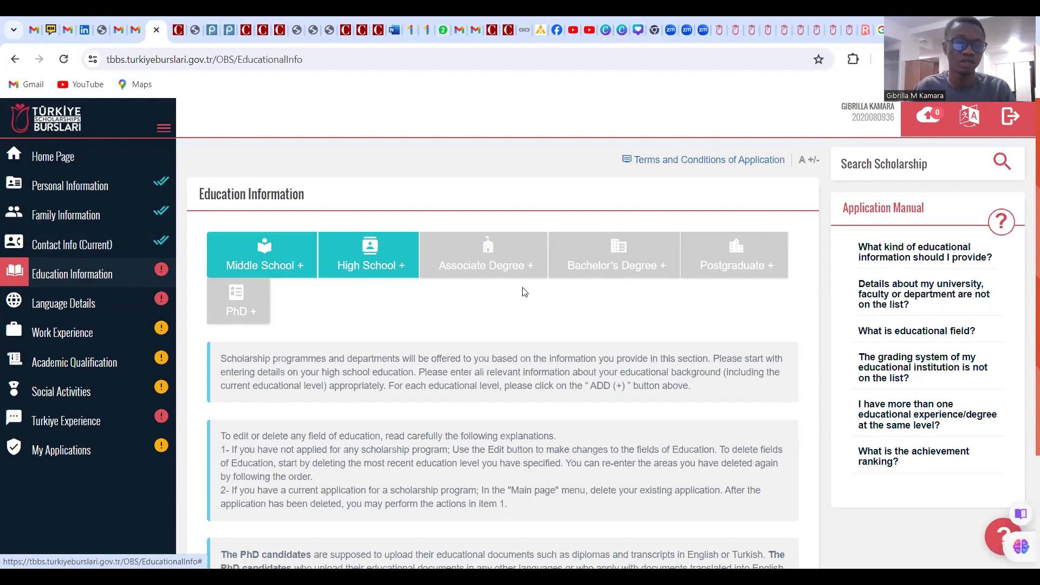
scroll(524, 292, down, 3)
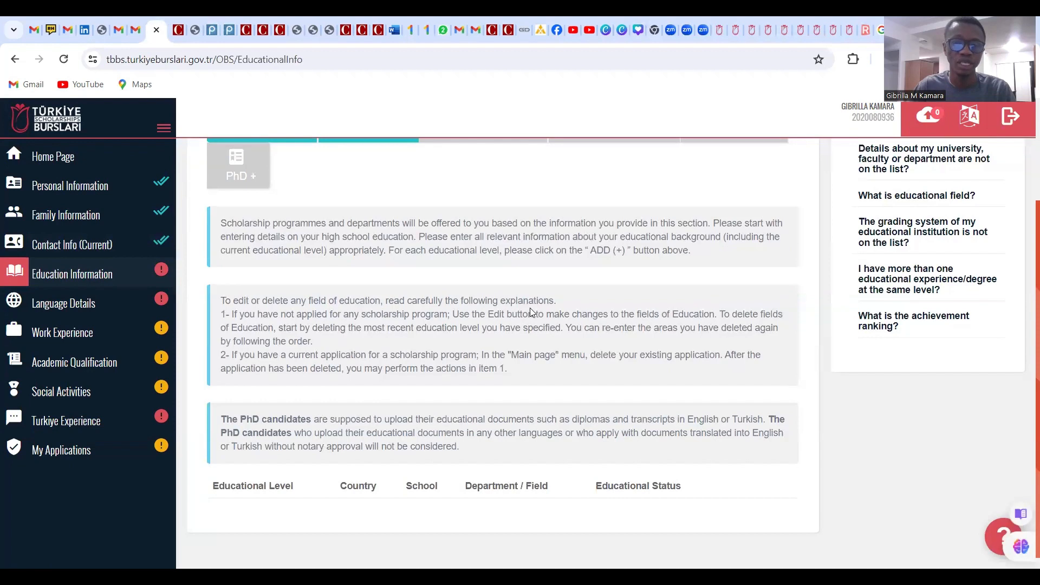
scroll(531, 309, down, 1)
scroll(515, 329, up, 3)
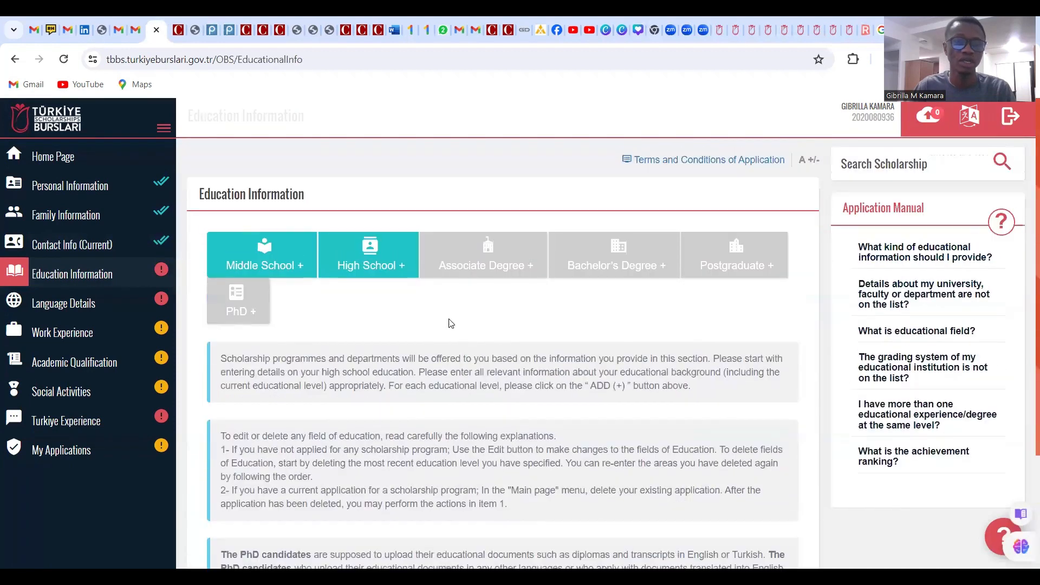
click(266, 259)
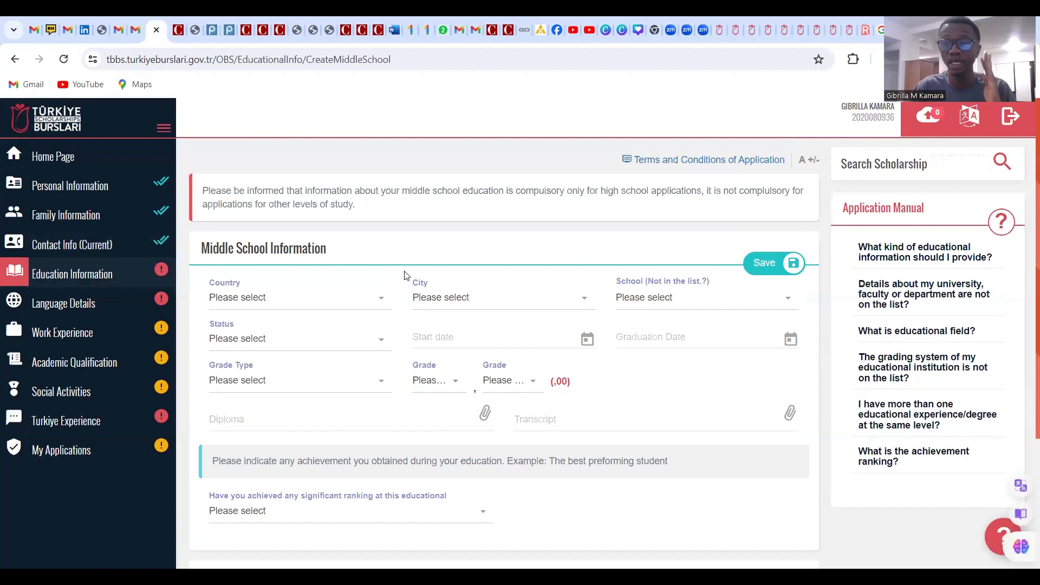
Set the middle school's country to Sierra Leone, city Port Loko, school EDUCAİD SİERRA LEONE
click(344, 305)
text(S)
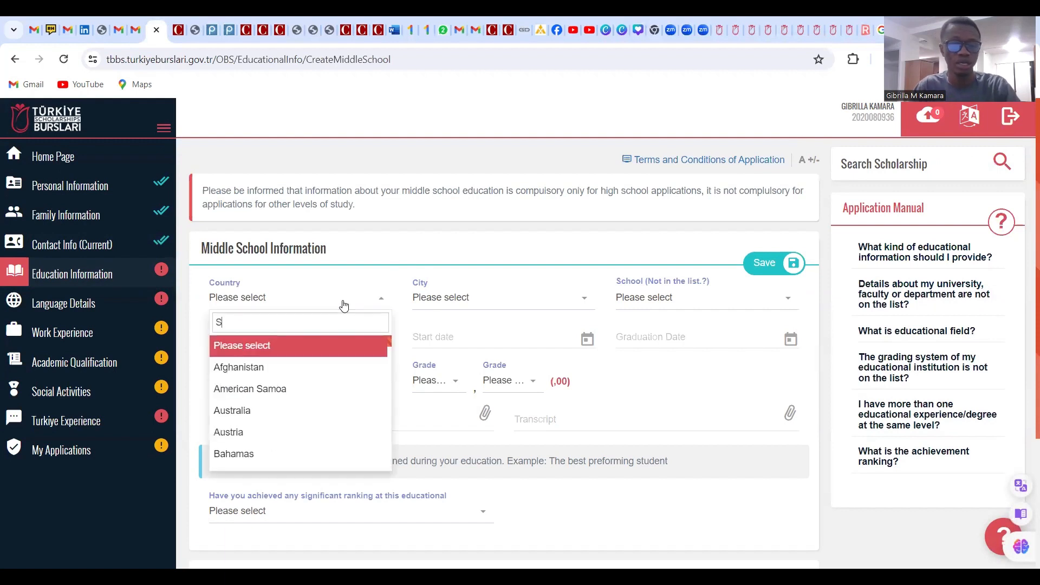
text(i)
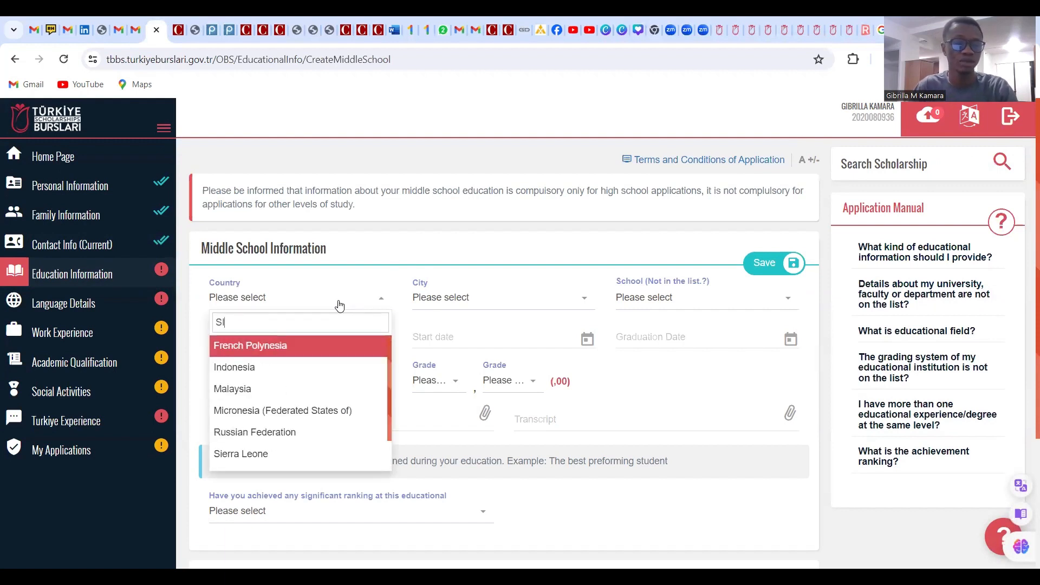
text(E)
click(310, 350)
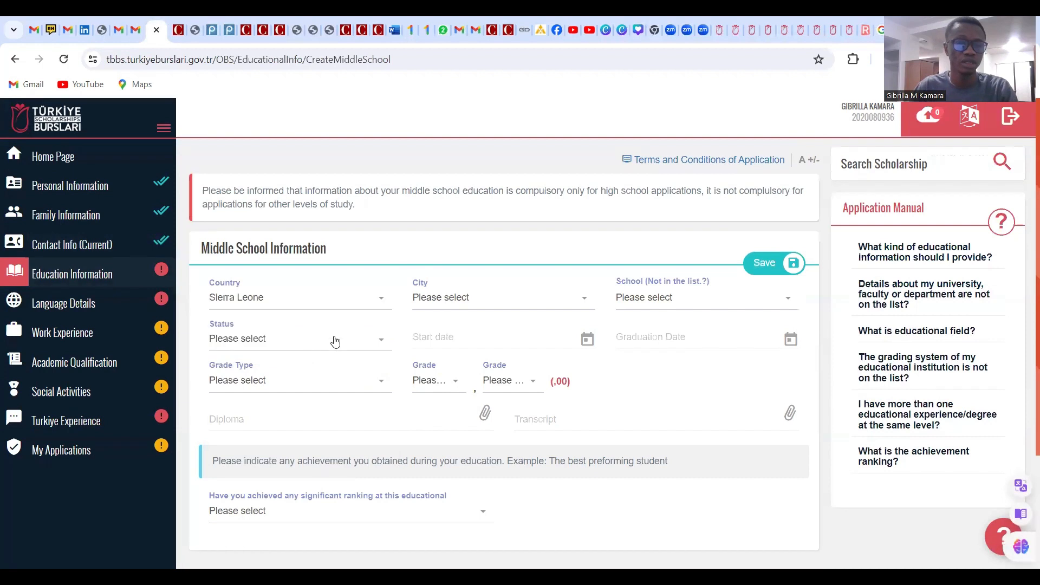
click(454, 299)
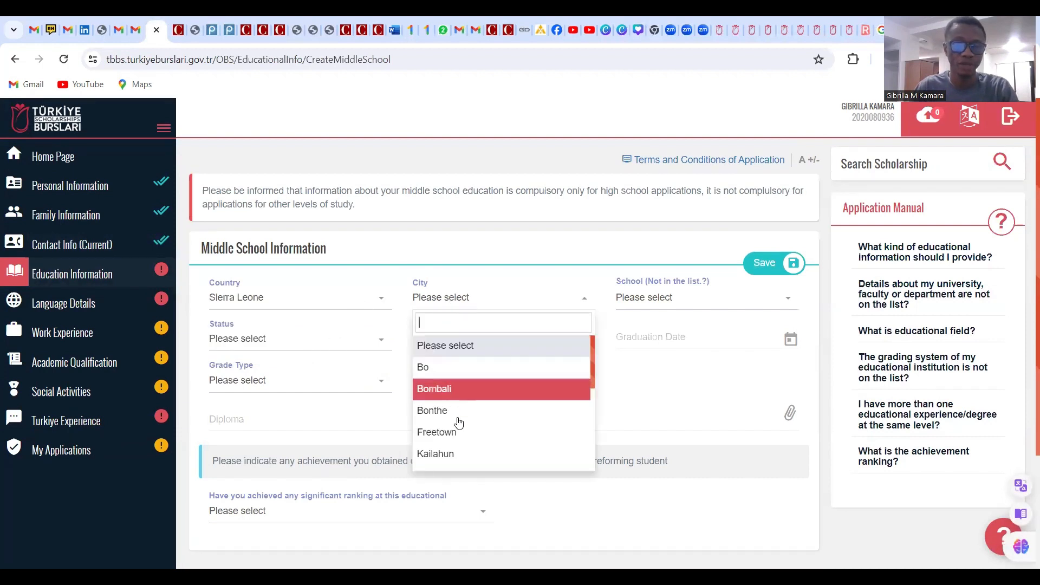
scroll(459, 403, down, 1)
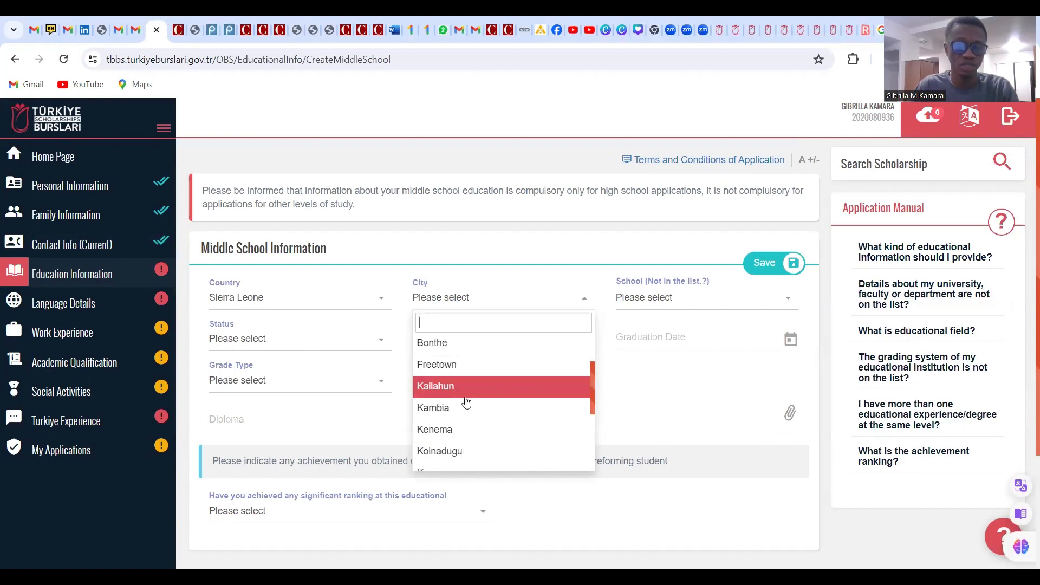
scroll(466, 402, down, 1)
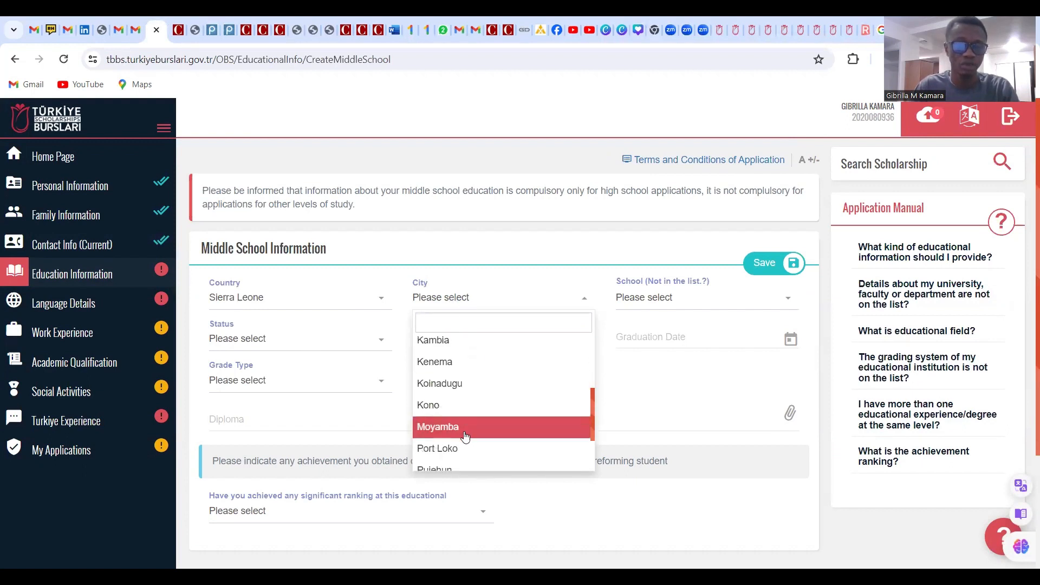
click(463, 450)
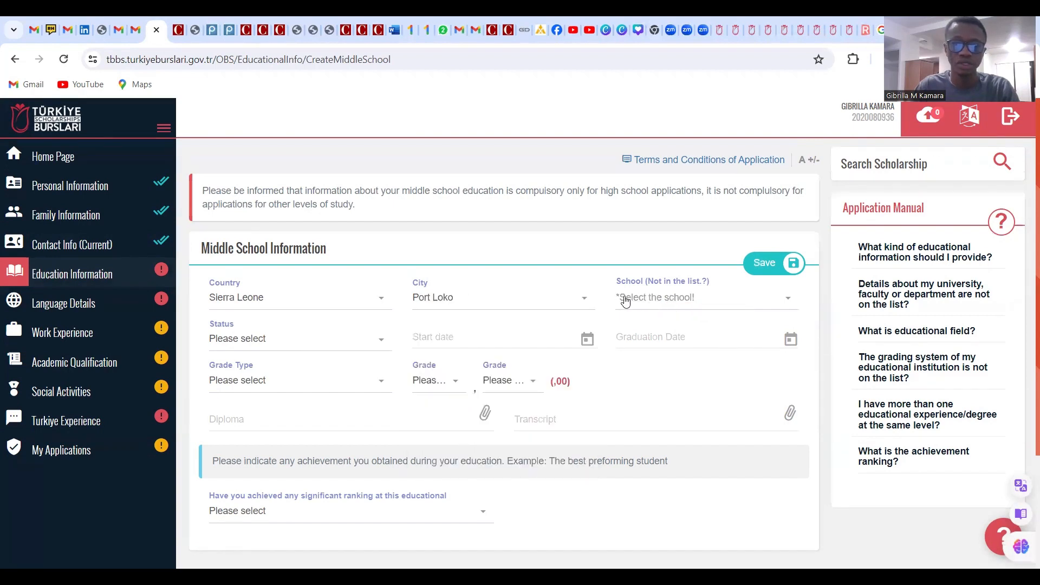
click(660, 297)
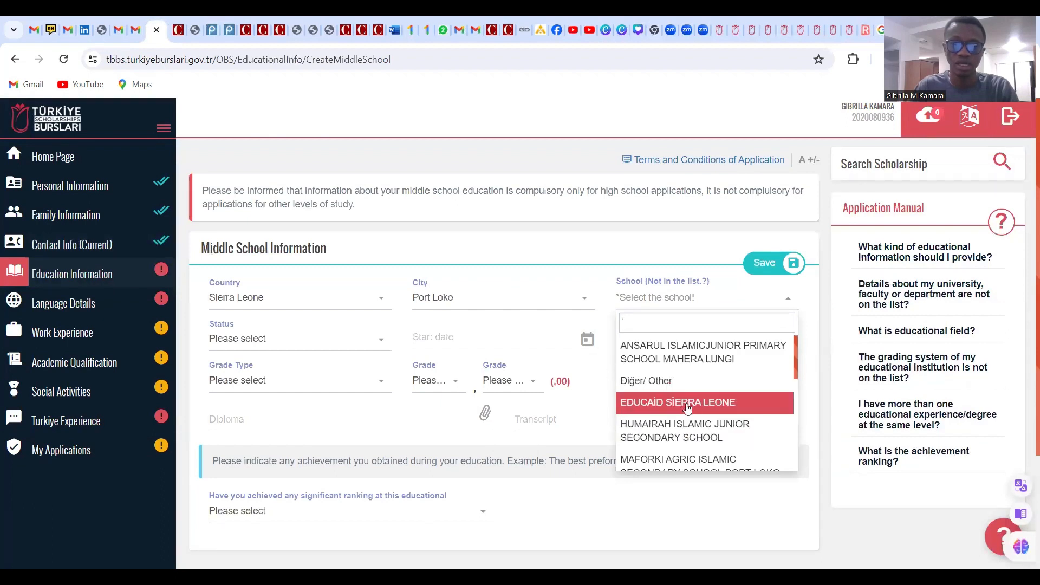
click(687, 407)
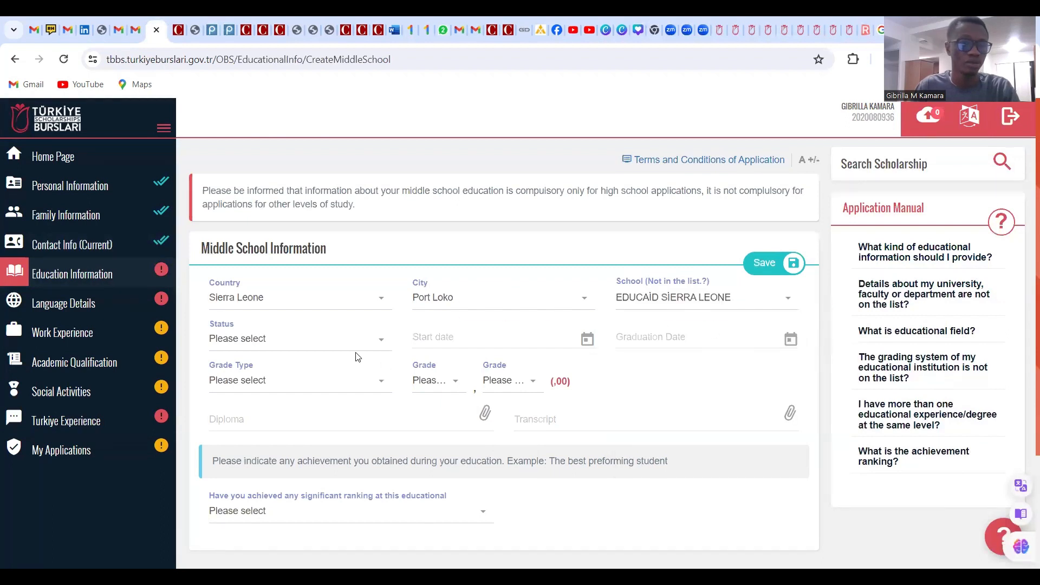
Set the middle school status to Graduate
click(279, 349)
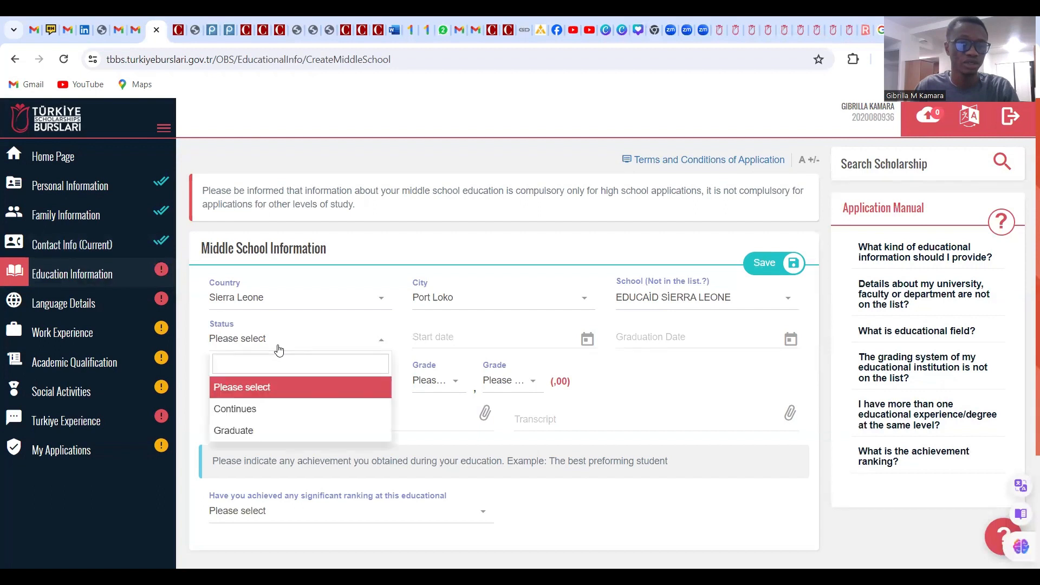
click(262, 430)
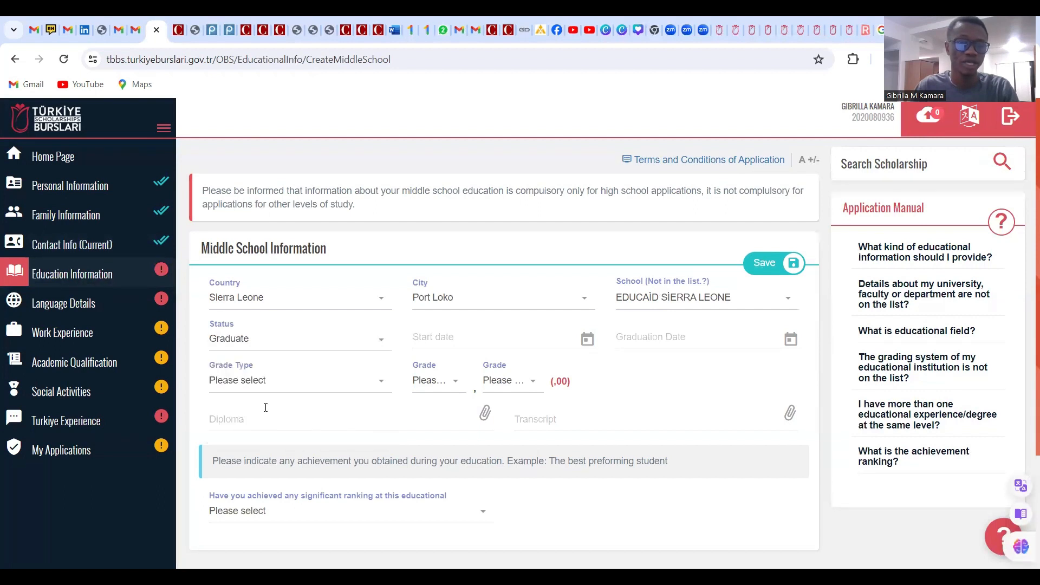
click(456, 339)
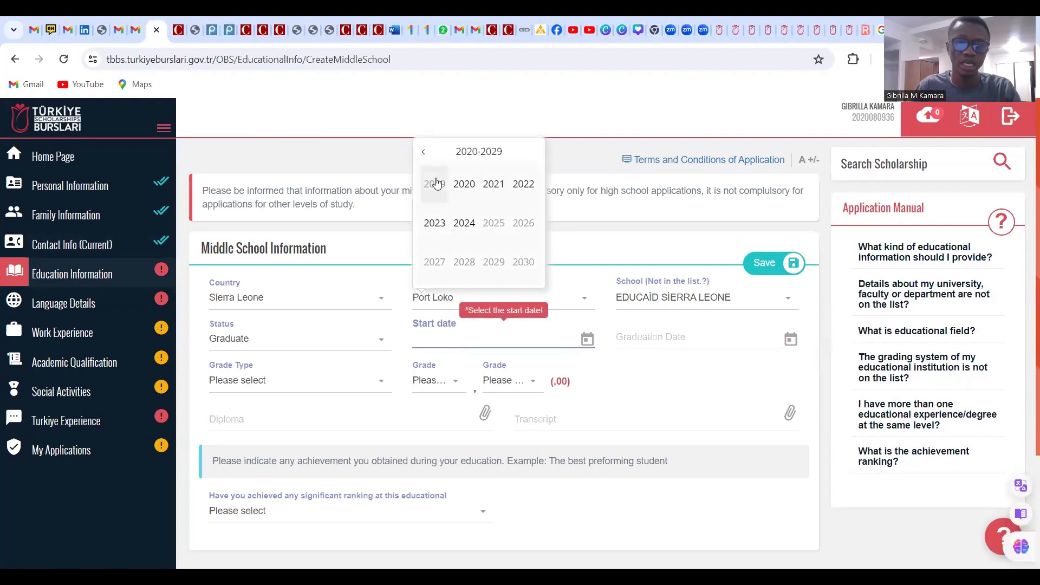
Set the middle school start date to 15/09/2008
click(429, 163)
click(429, 163)
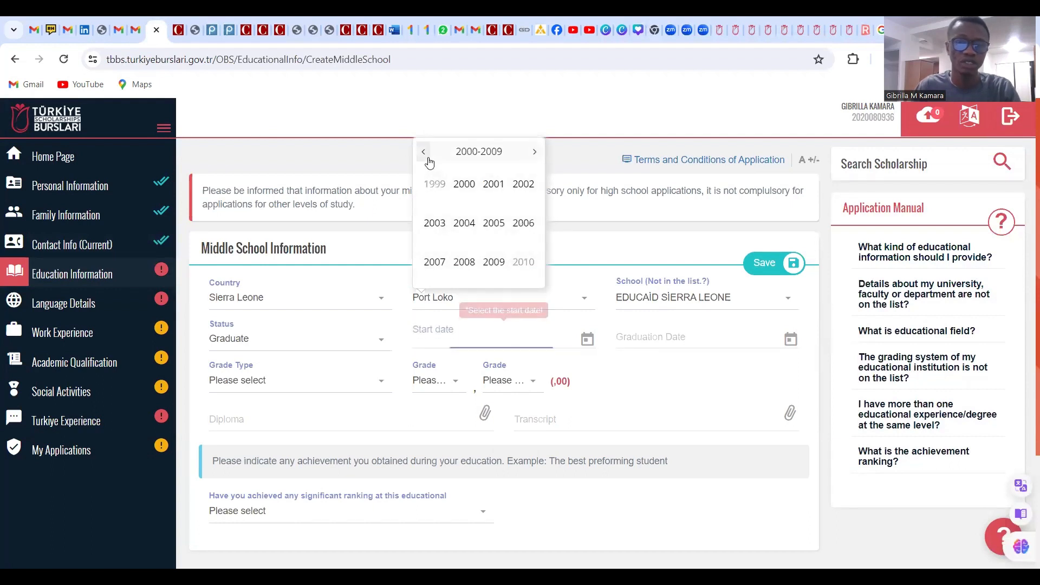
click(469, 268)
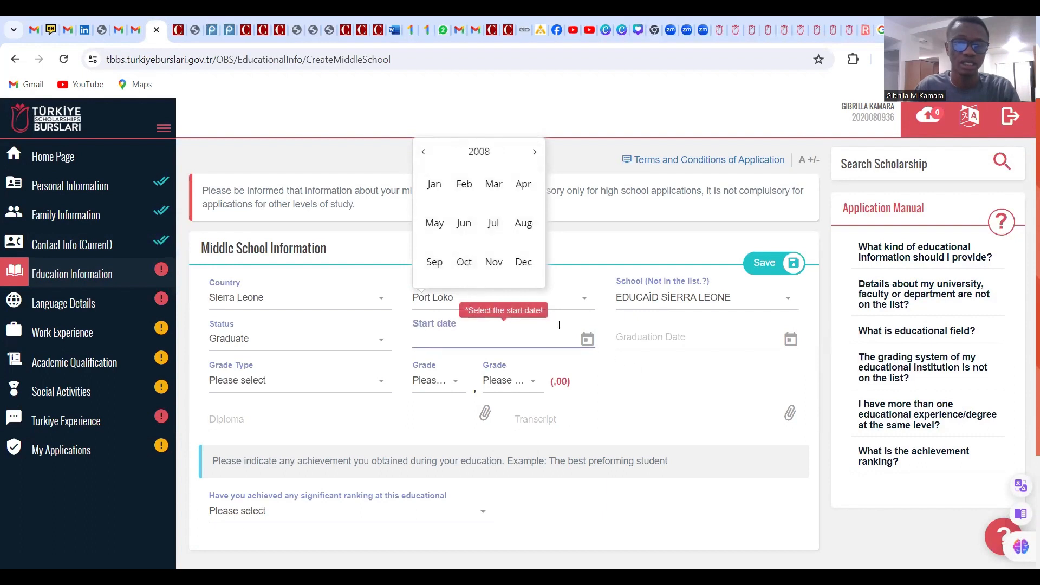
click(436, 263)
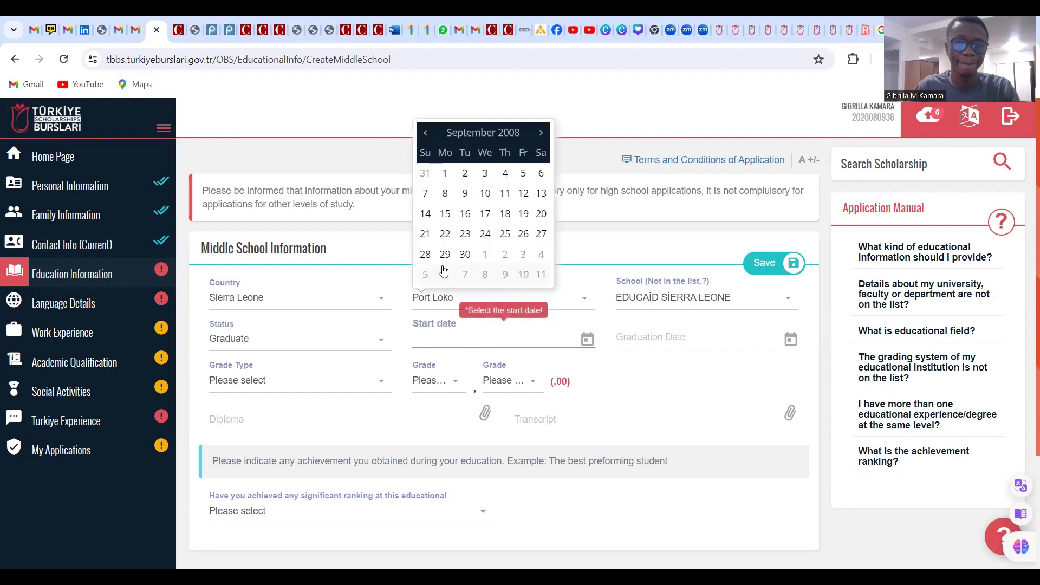
click(445, 214)
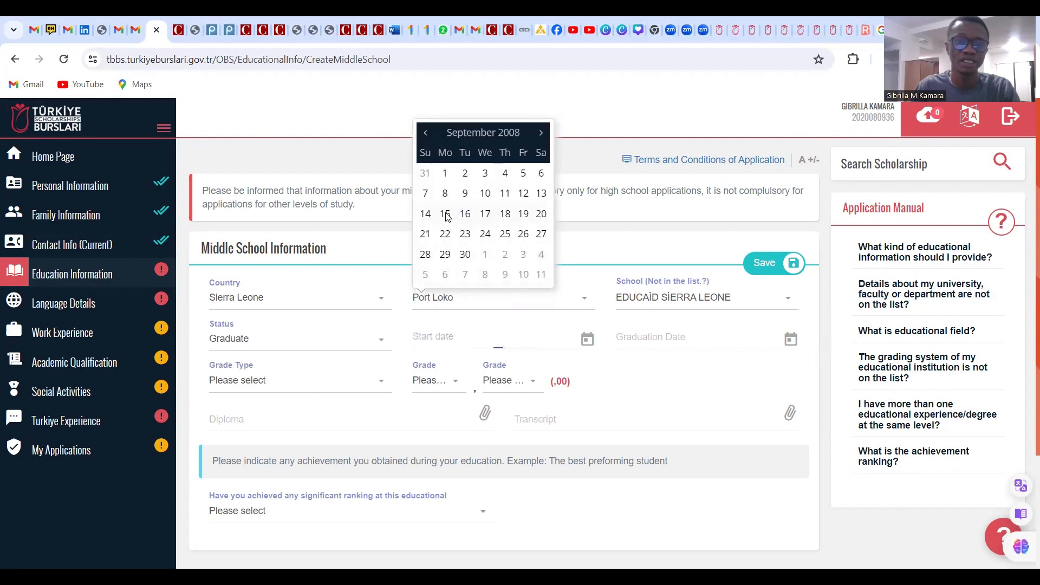
Set the graduation date to 20/06/2010
click(664, 349)
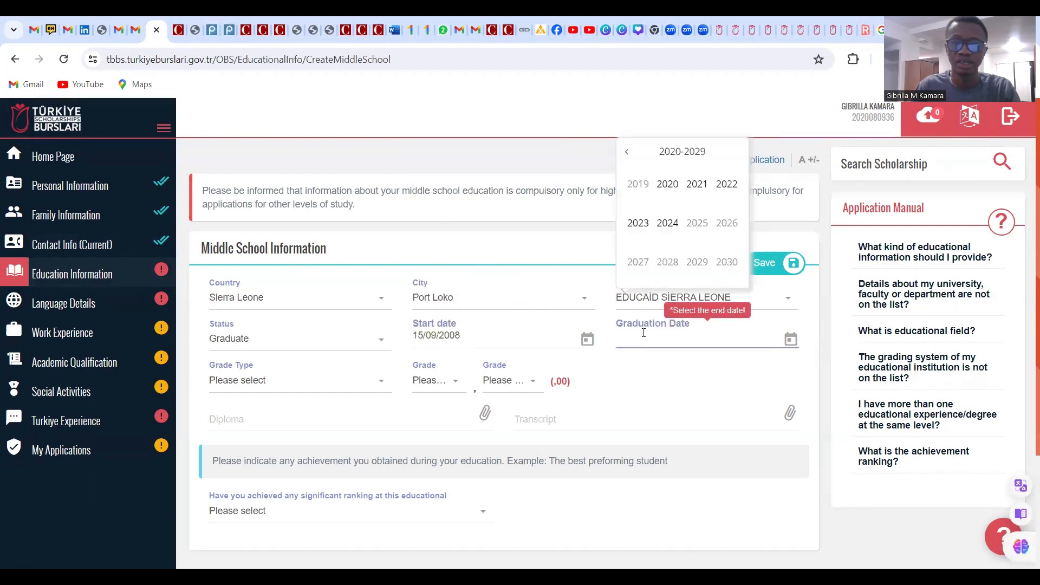
click(627, 159)
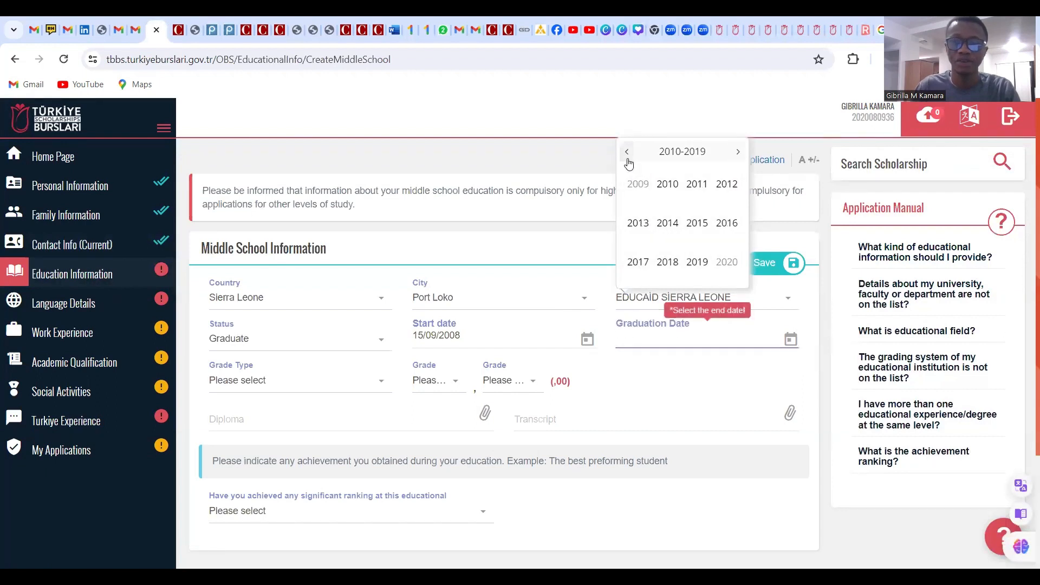
click(667, 184)
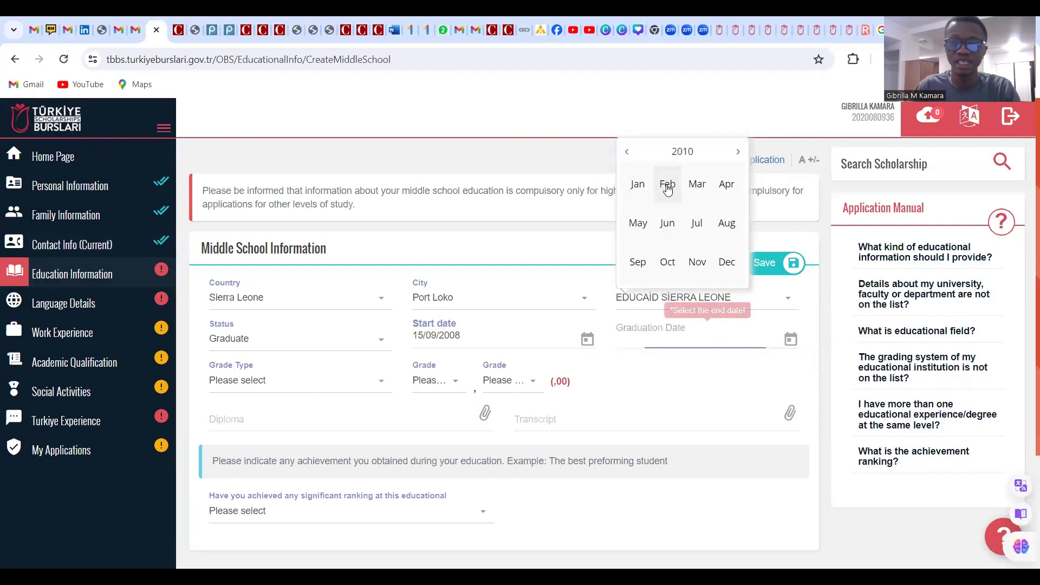
click(666, 223)
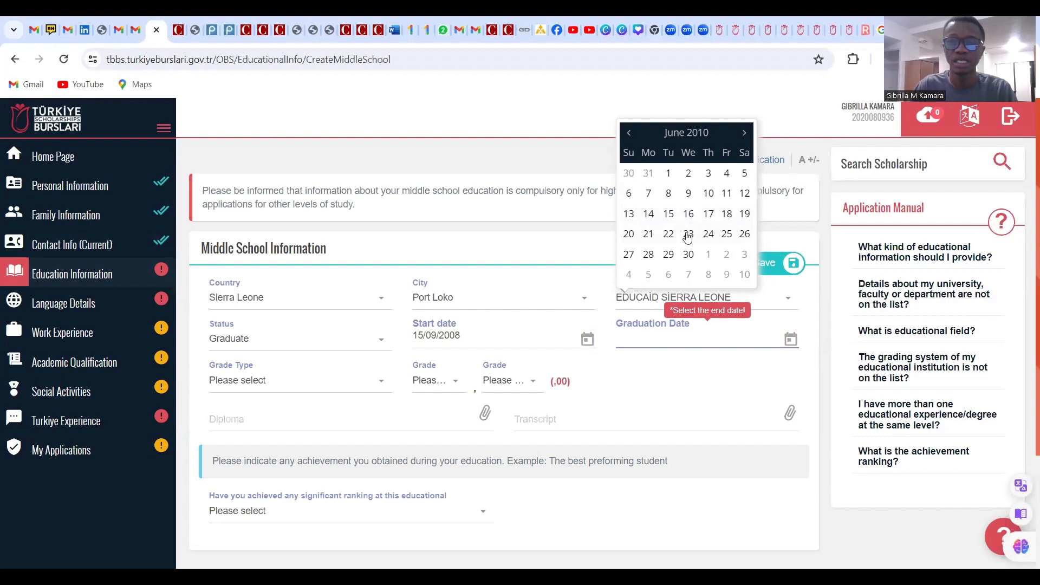
click(629, 234)
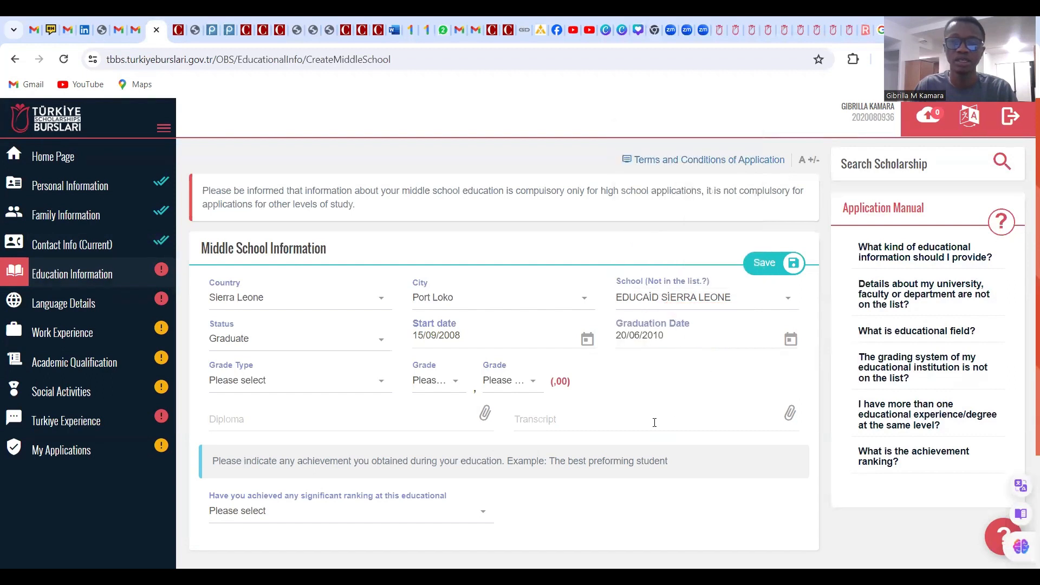
click(282, 381)
Choose the 100-point grade type and set the whole-number grade to 95
scroll(319, 336, down, 2)
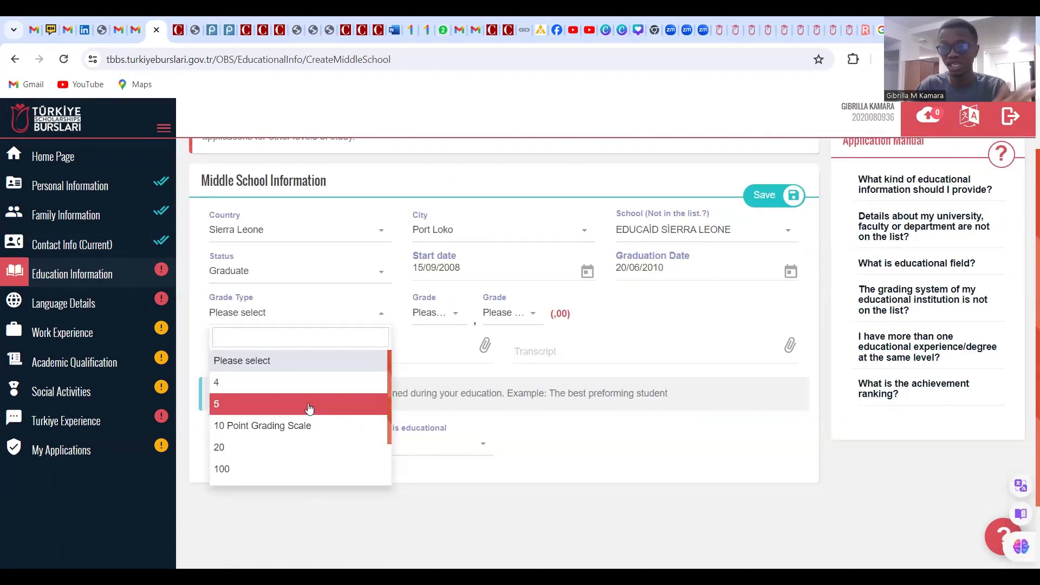
click(261, 470)
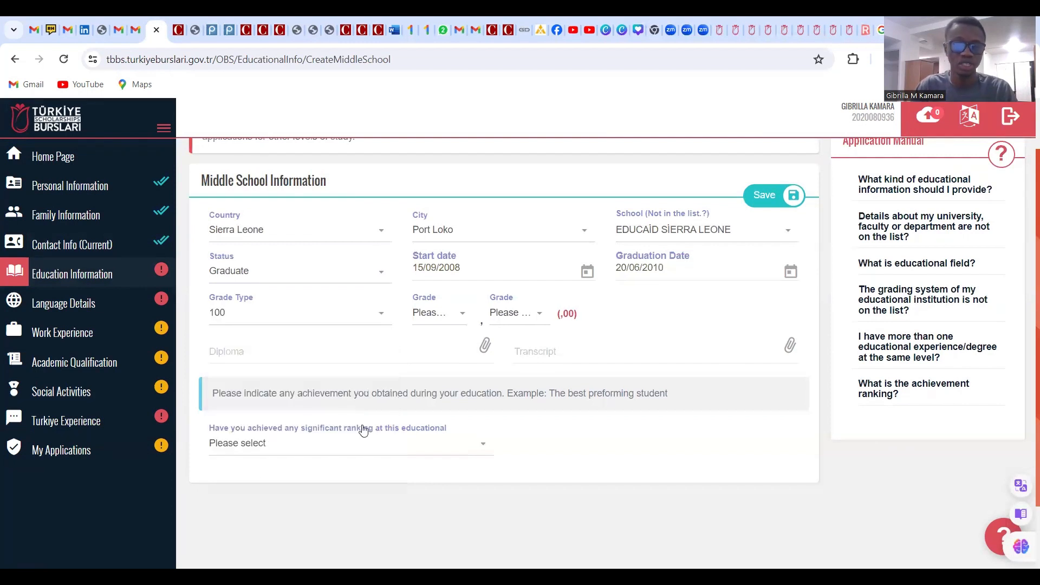
click(449, 323)
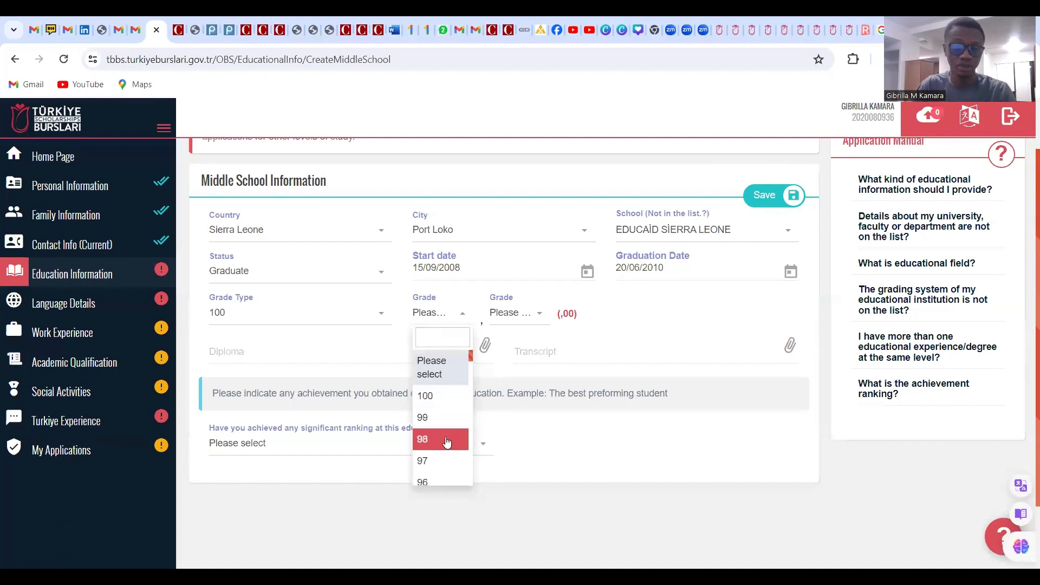
scroll(444, 450, down, 3)
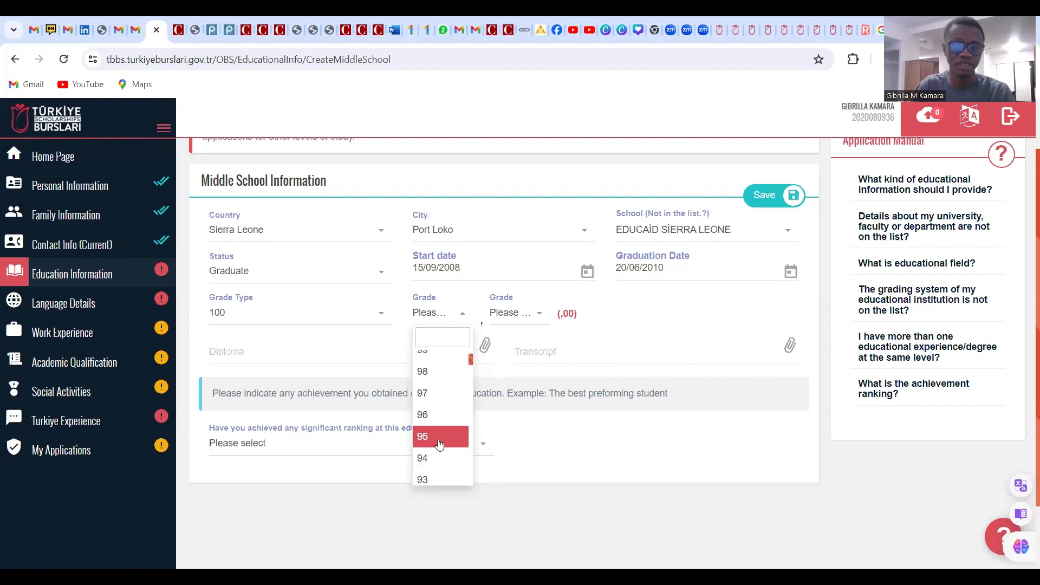
click(439, 445)
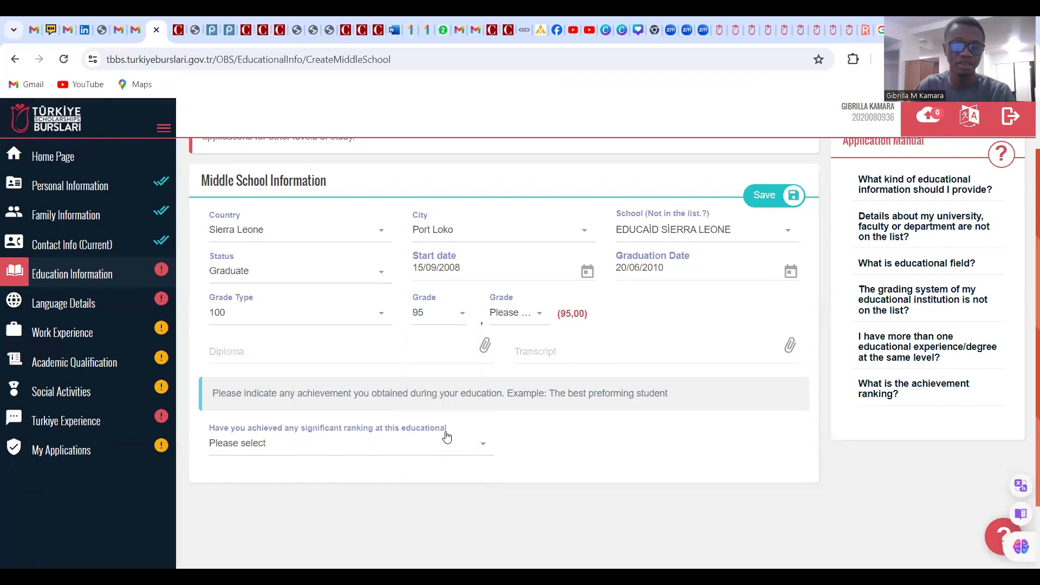
click(532, 319)
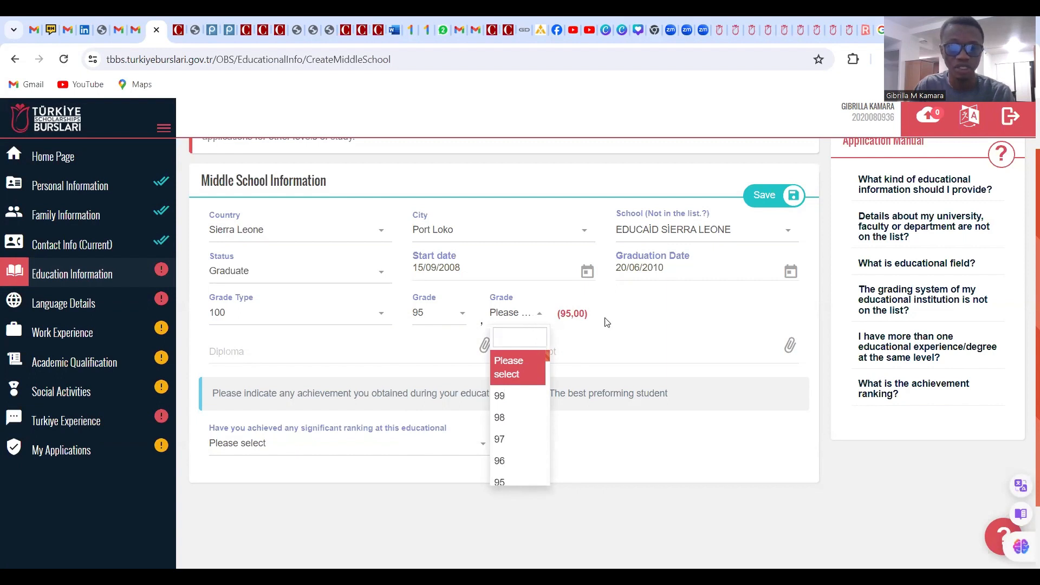
scroll(528, 465, down, 10)
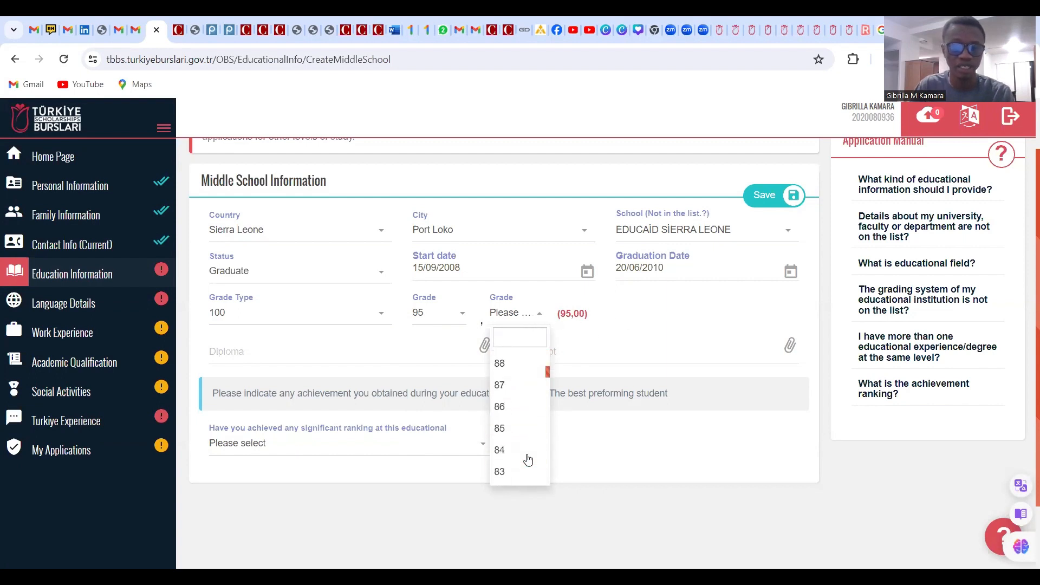
scroll(530, 459, down, 3)
scroll(531, 456, up, 15)
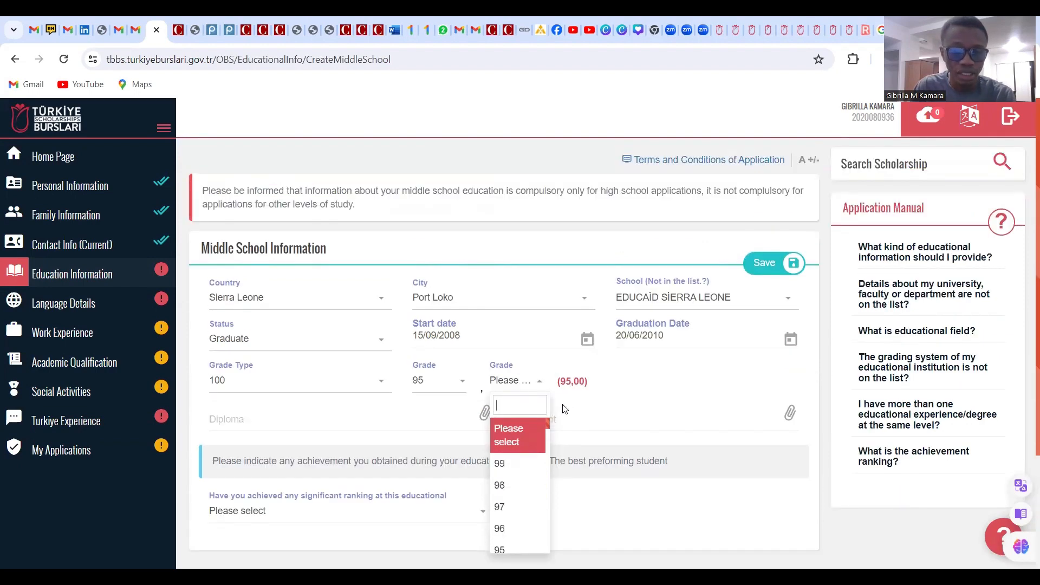
click(612, 391)
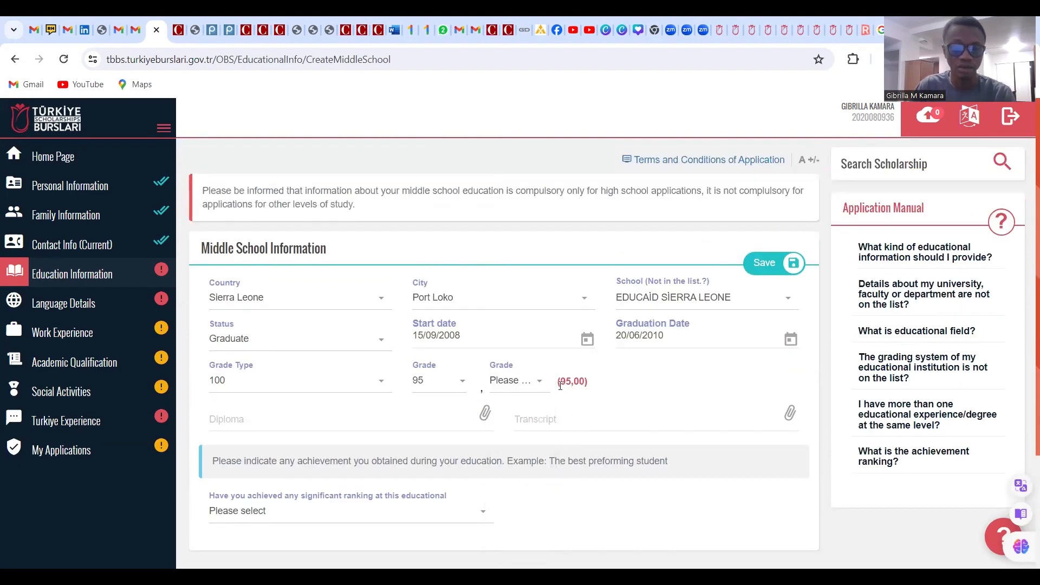
scroll(540, 391, down, 1)
scroll(540, 391, down, 1)
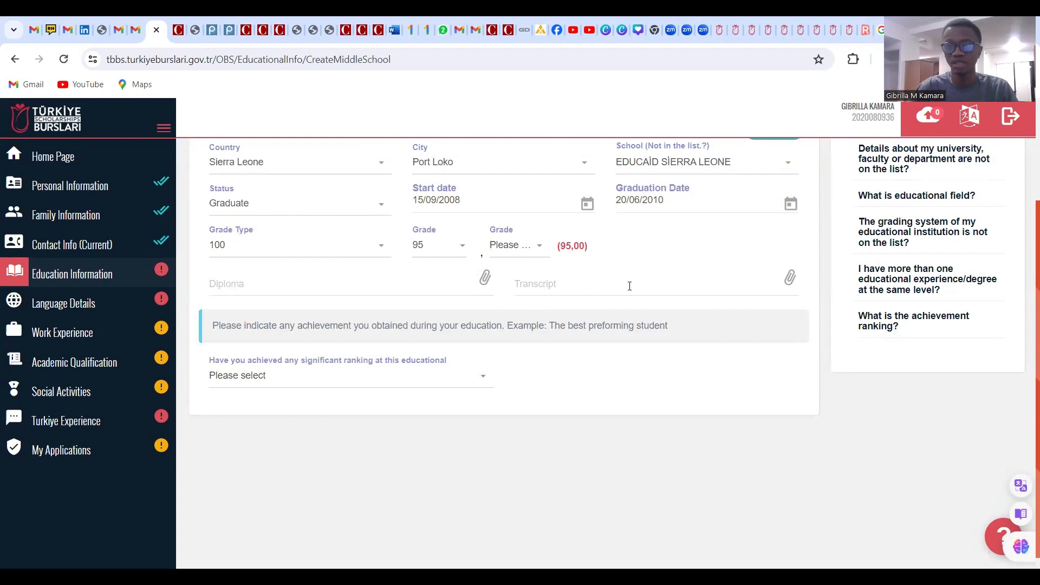
click(484, 283)
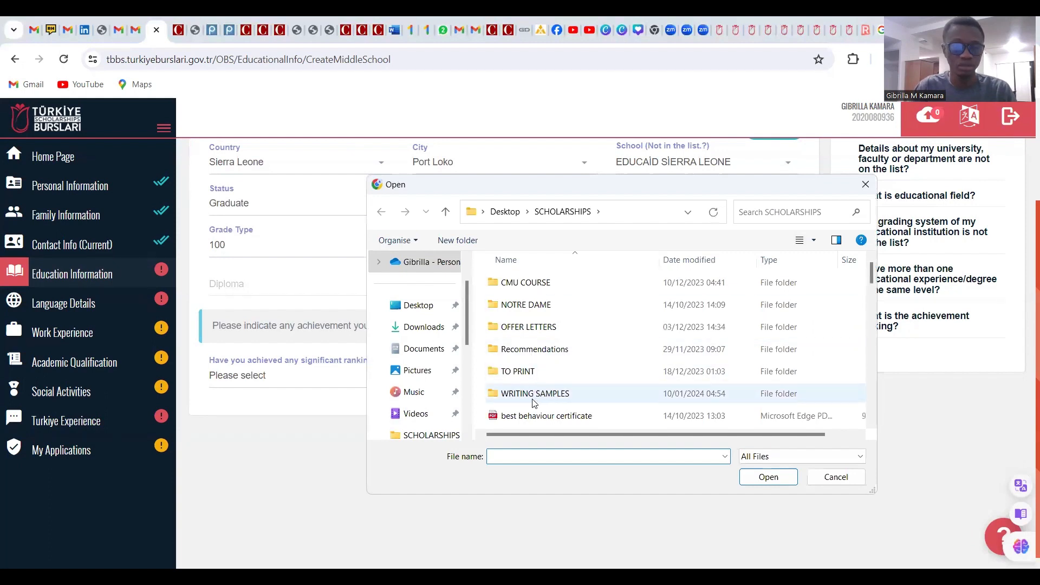
Attach Community service.pdf as the middle school diploma
scroll(533, 402, down, 1)
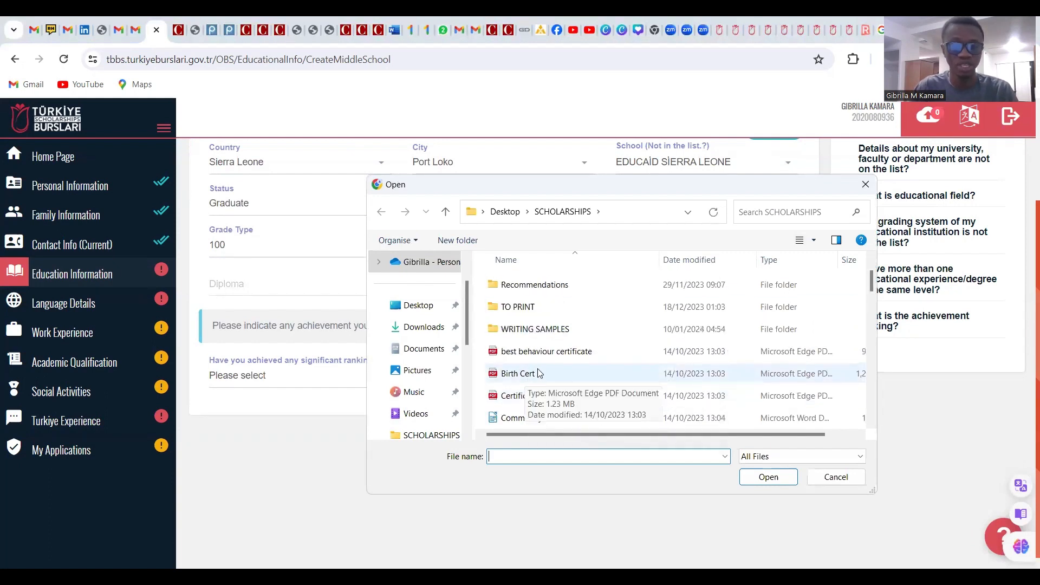
scroll(529, 379, down, 1)
scroll(547, 374, up, 2)
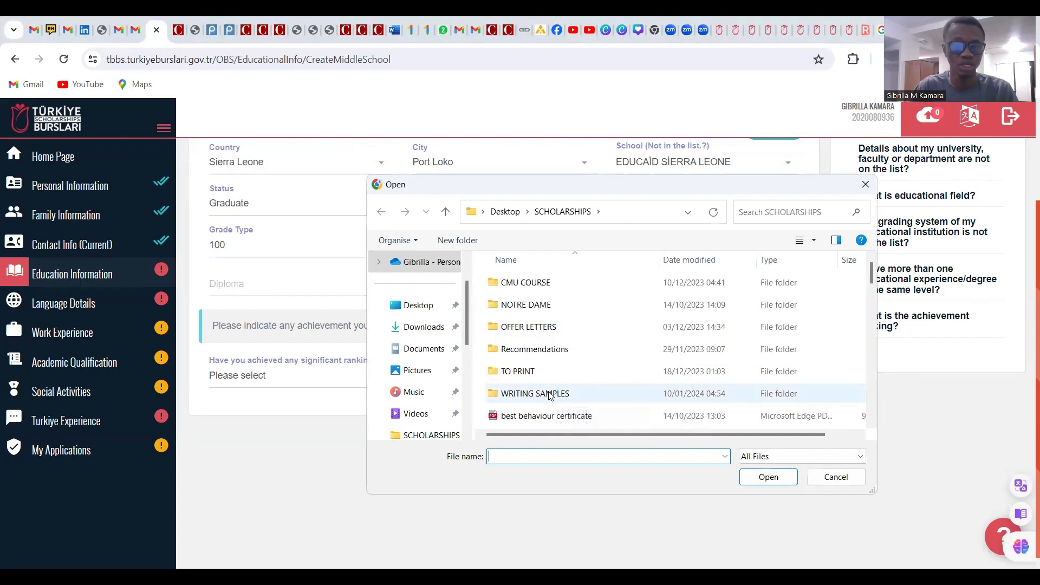
scroll(543, 384, down, 2)
scroll(546, 410, down, 1)
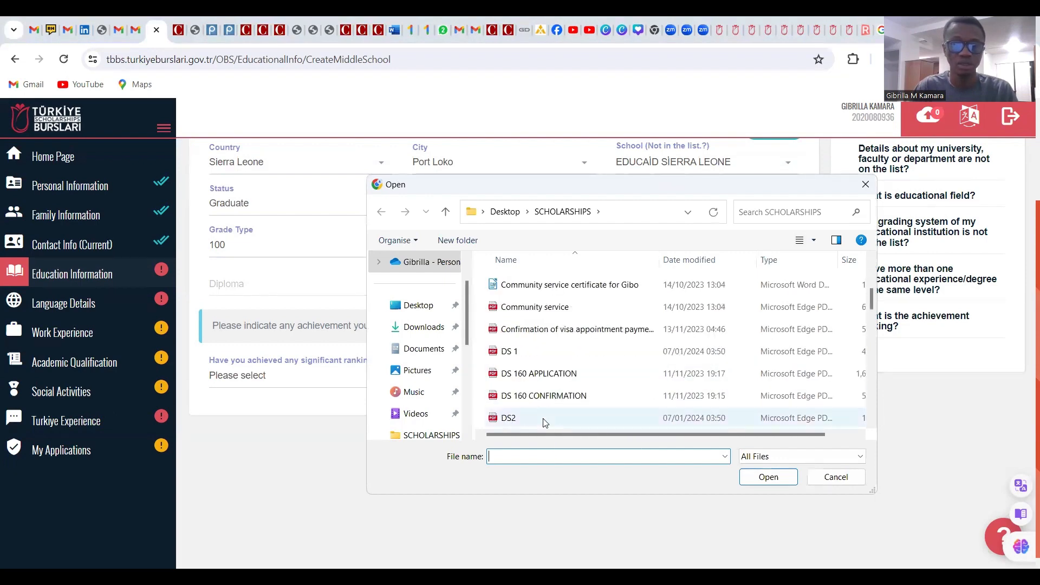
click(548, 307)
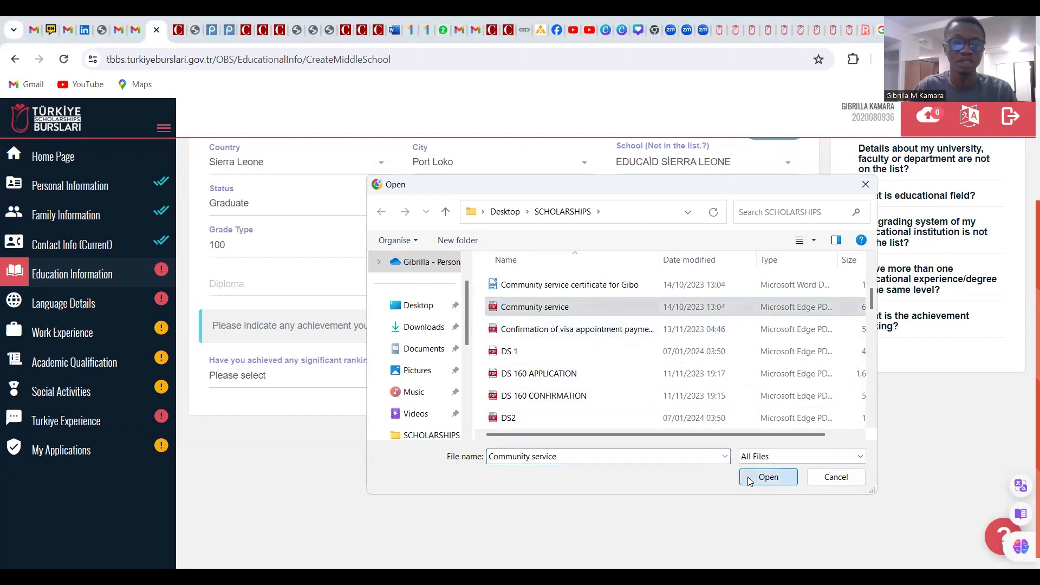
click(767, 477)
Attach scholarship letter, CMU.pdf as the transcript
click(657, 285)
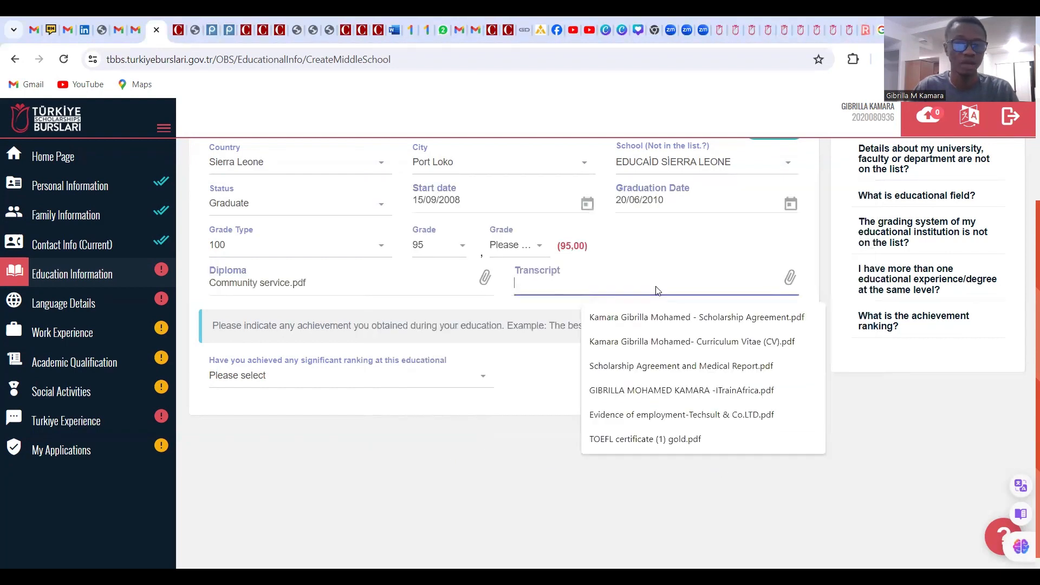
scroll(608, 289, down, 10)
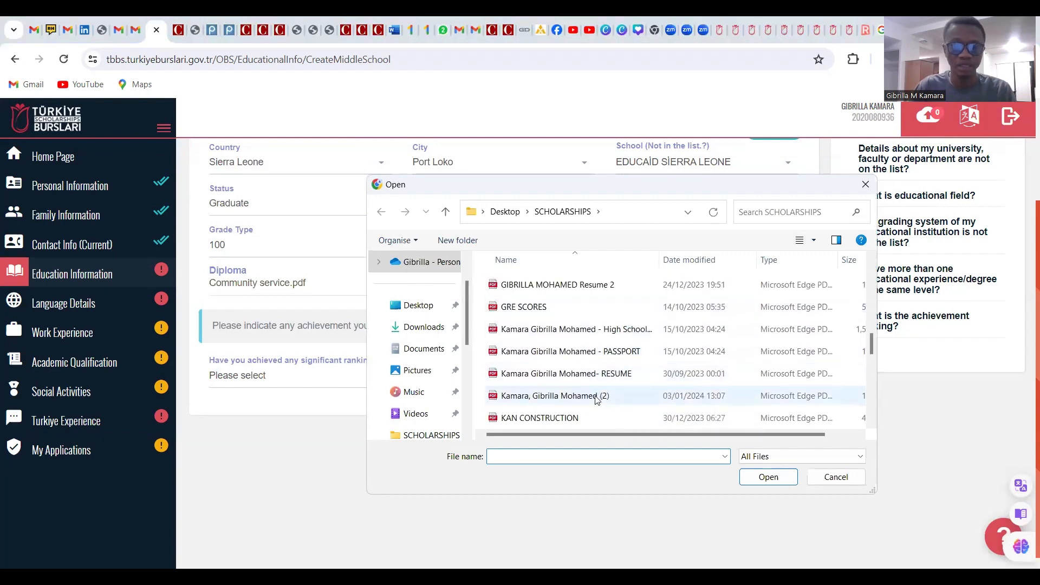
scroll(597, 411, down, 3)
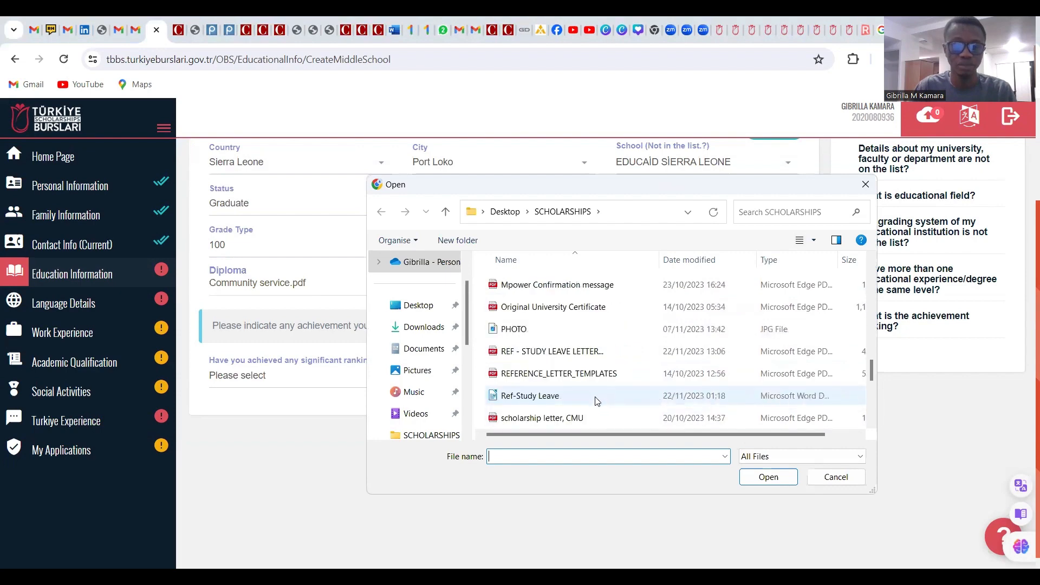
click(597, 422)
click(767, 481)
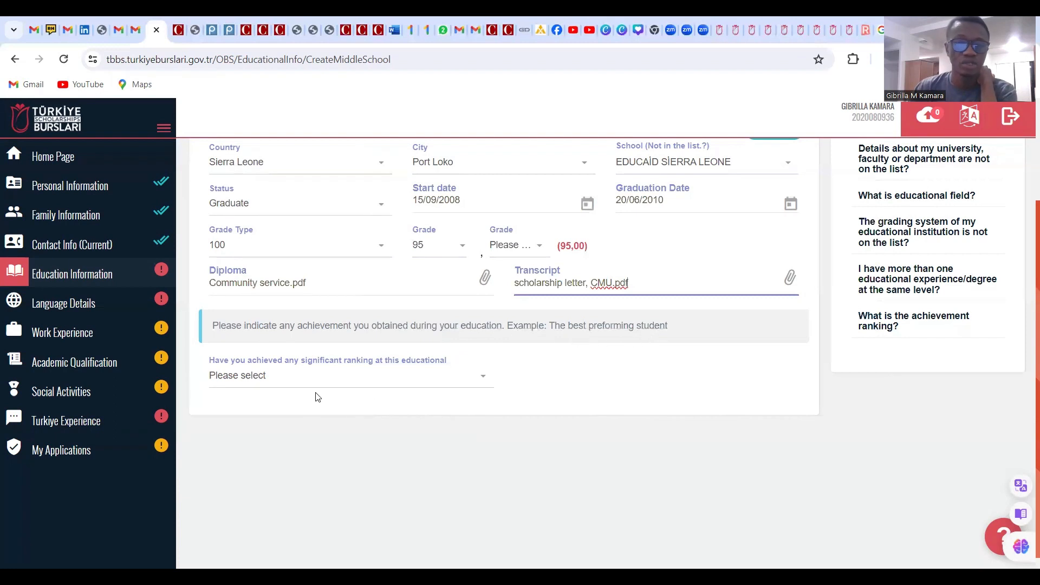
Answer Yes to significant ranking, choose field School, rank 2, and tick the certificate confirmation
click(395, 379)
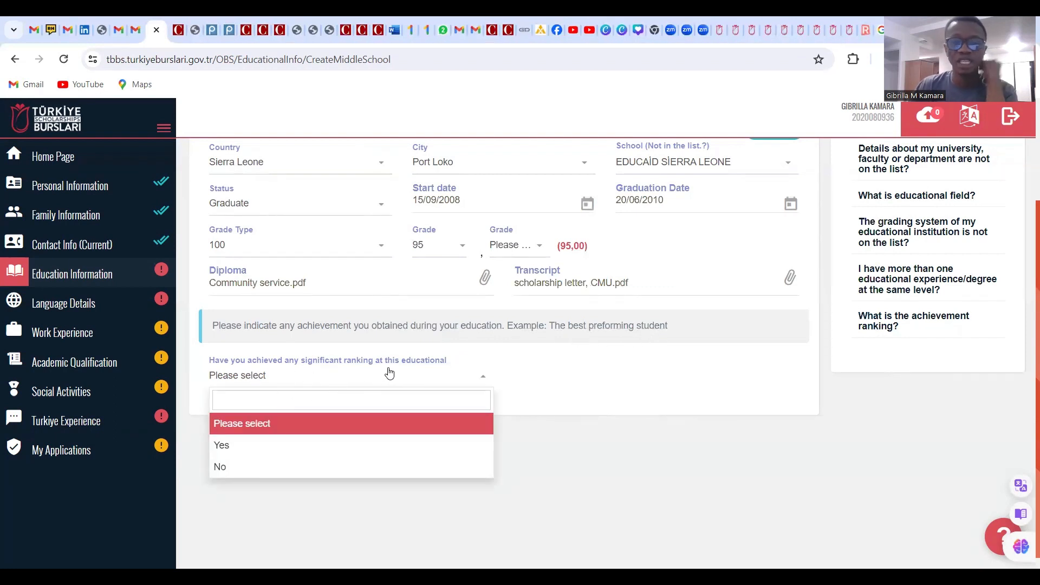
click(249, 445)
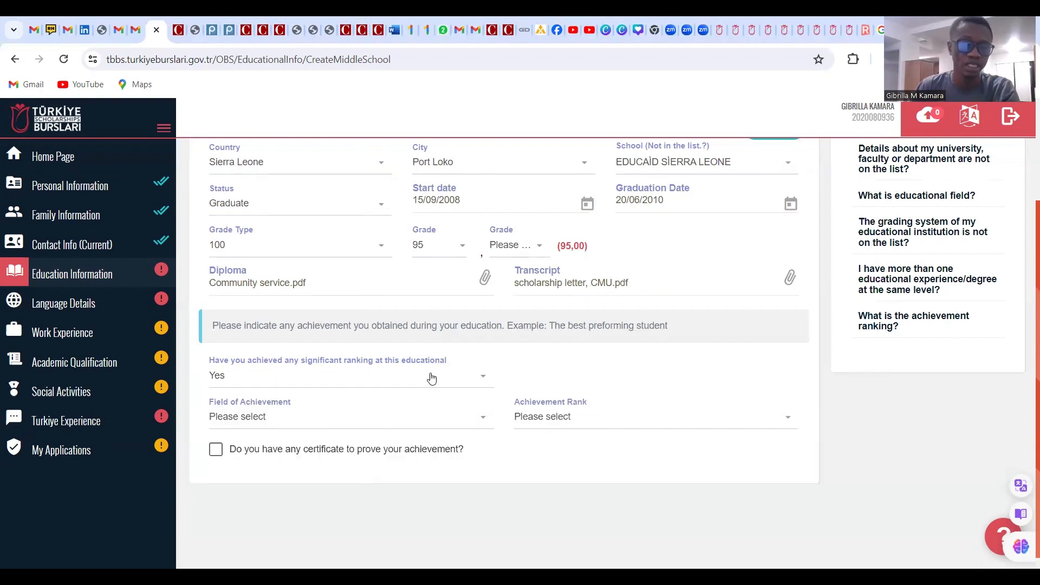
scroll(432, 378, down, 1)
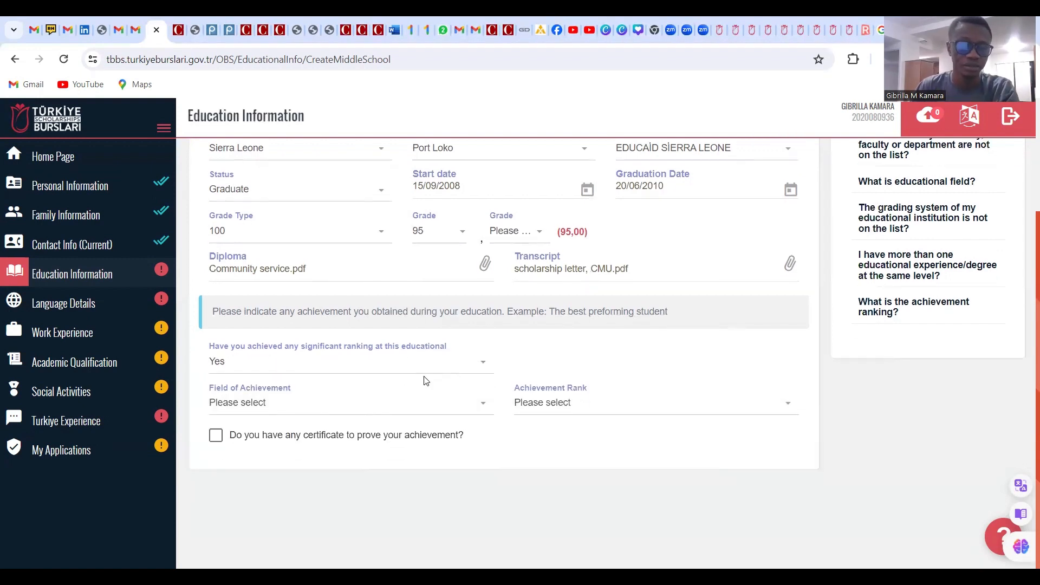
click(284, 408)
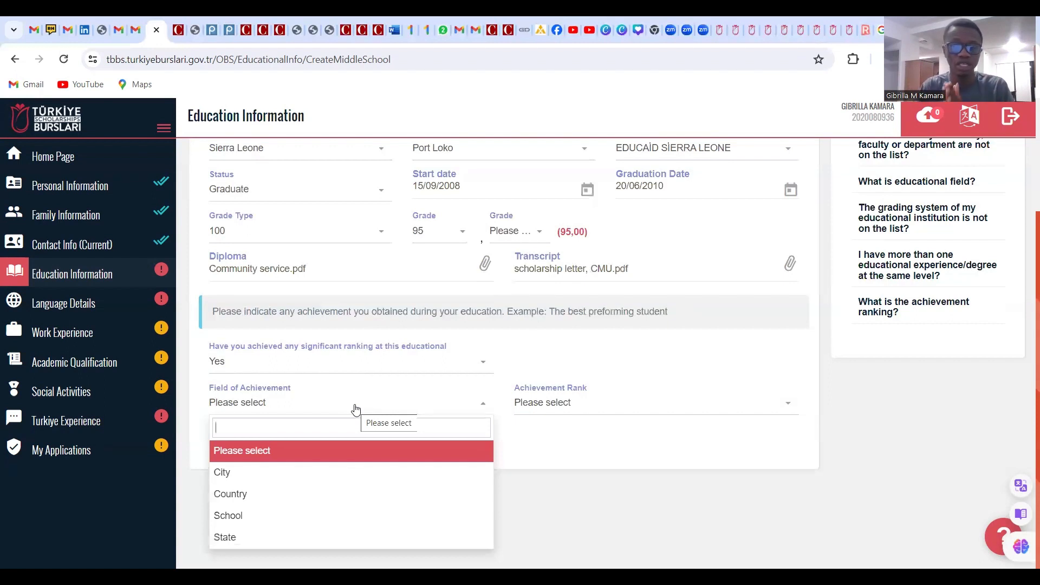
key(Down)
key(Down)
key(Down)
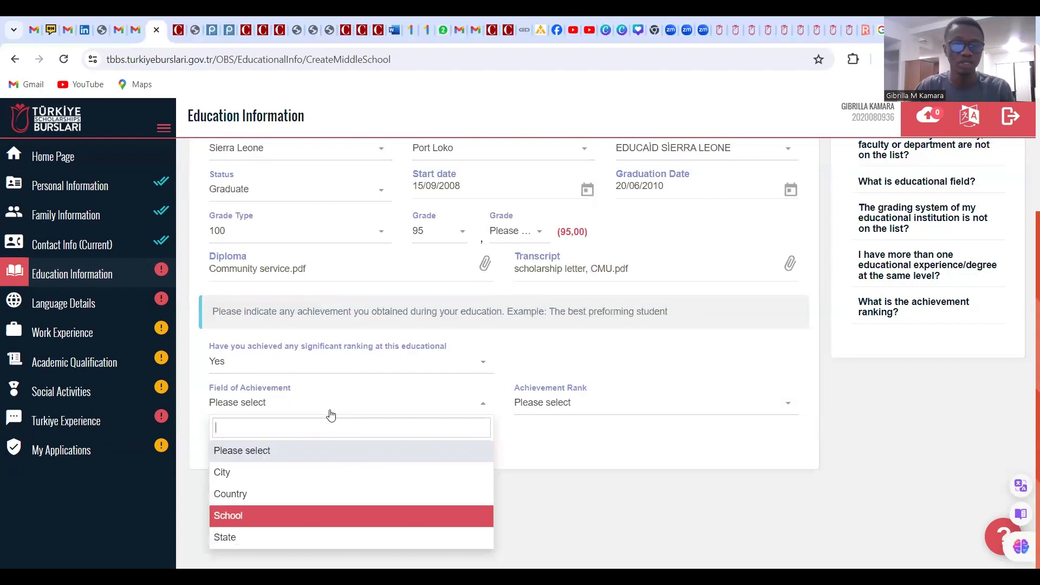
key(Return)
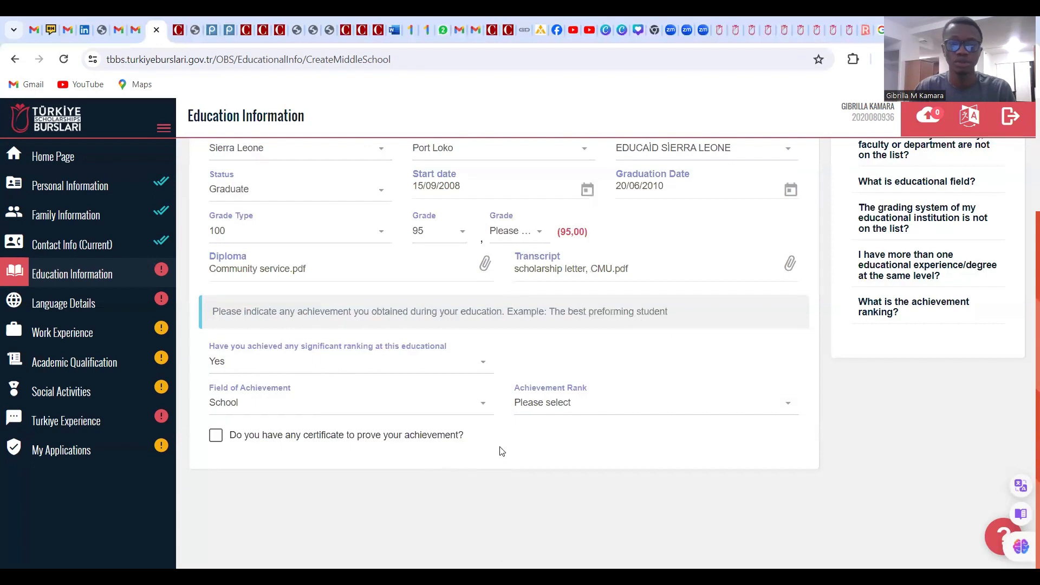
click(556, 413)
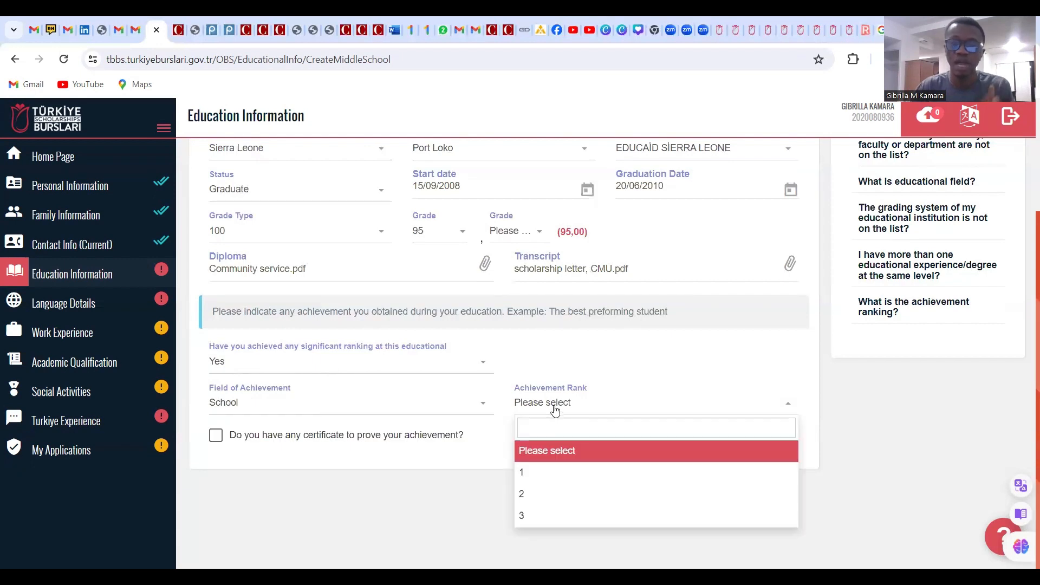
click(526, 493)
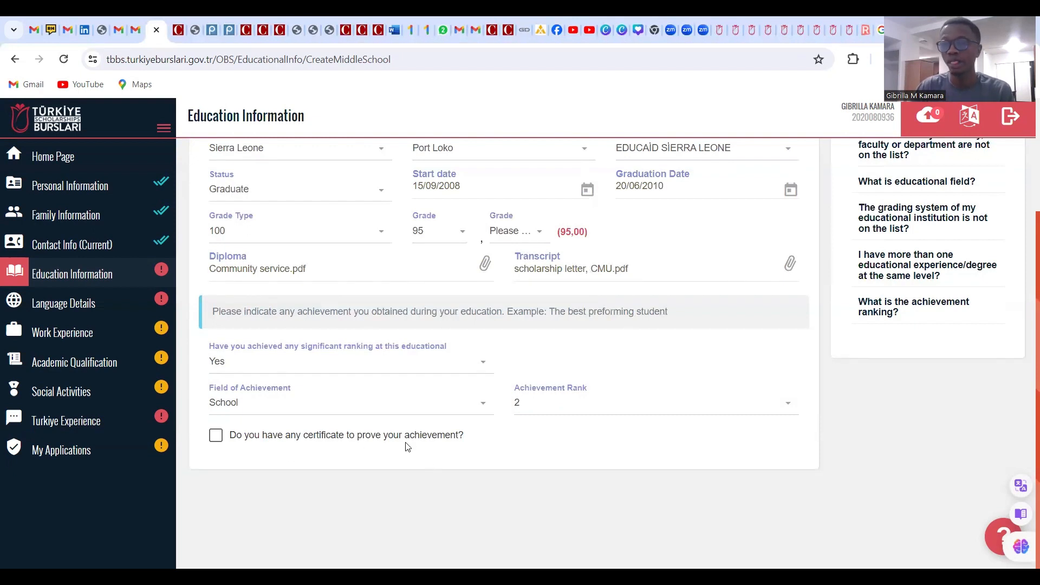
click(216, 436)
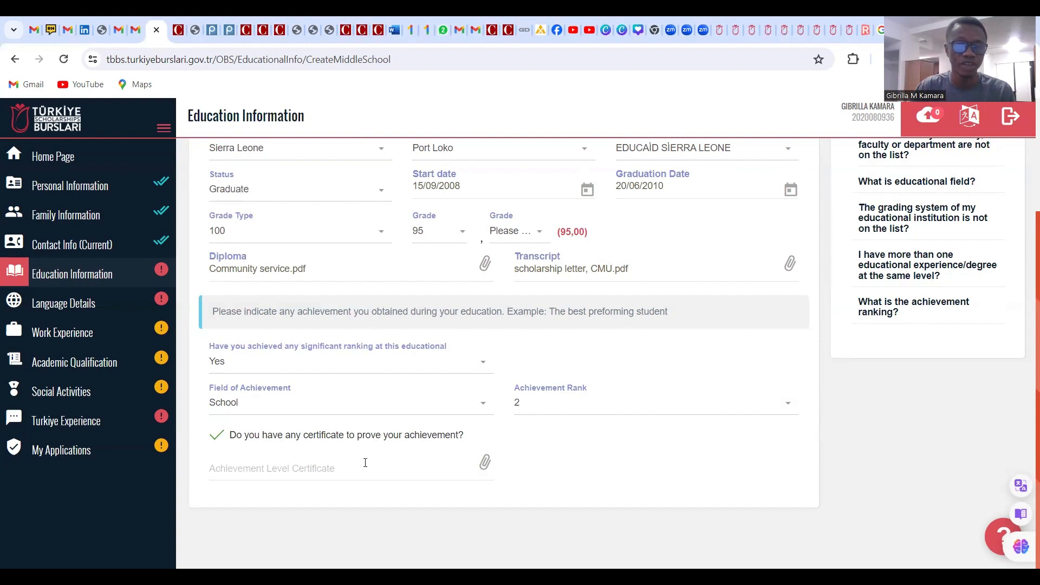
click(317, 473)
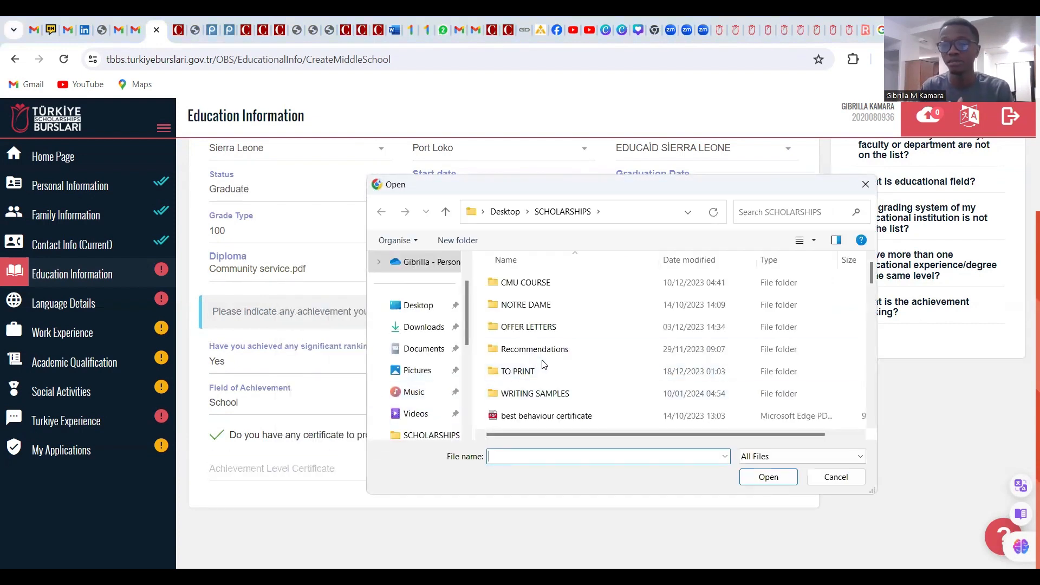
Attach best behaviour certificate.pdf as the achievement certificate, then dismiss the missing-field warning on save
click(585, 419)
click(770, 477)
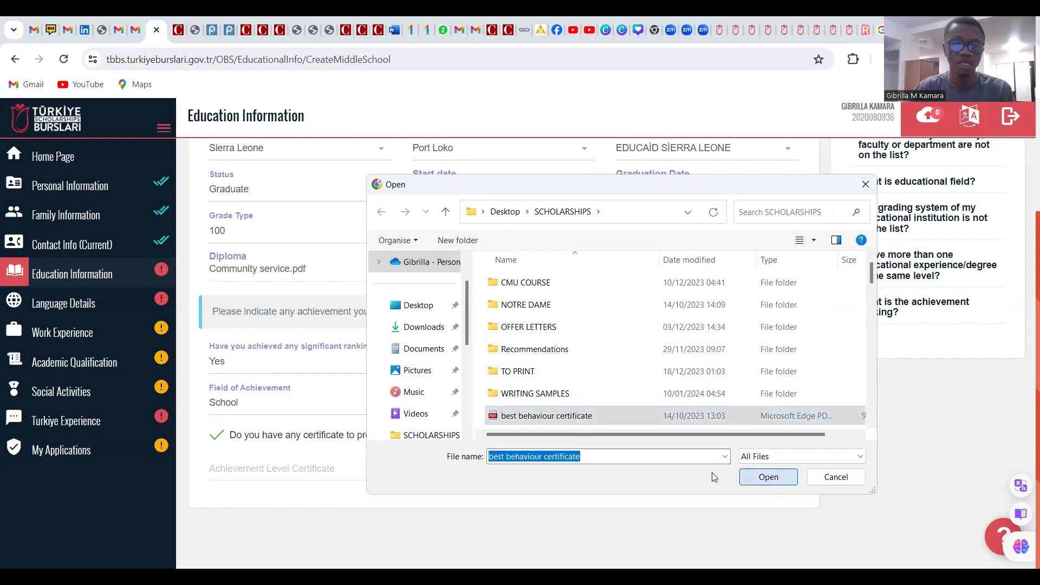
scroll(617, 379, up, 3)
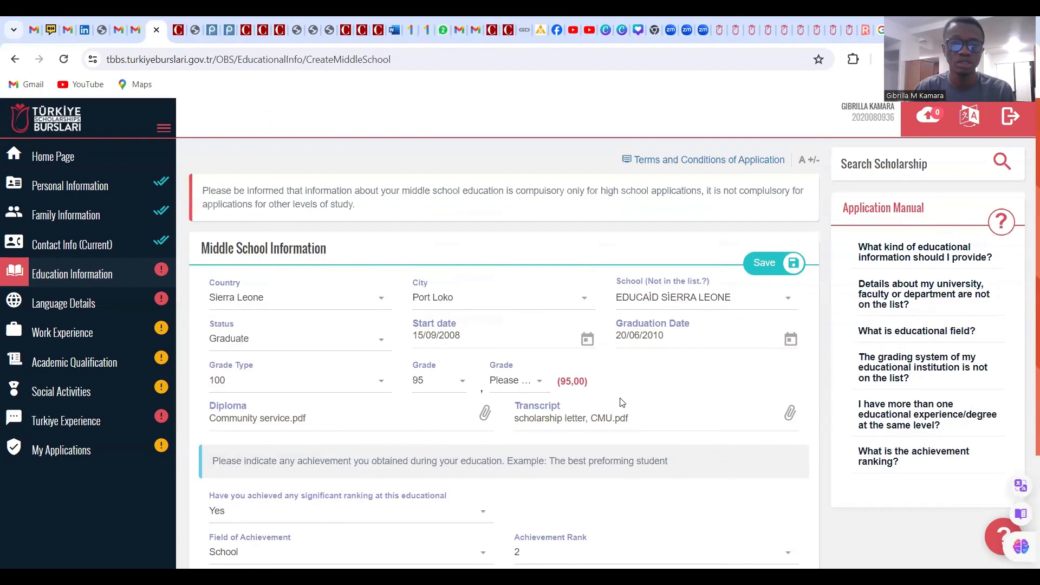
click(775, 264)
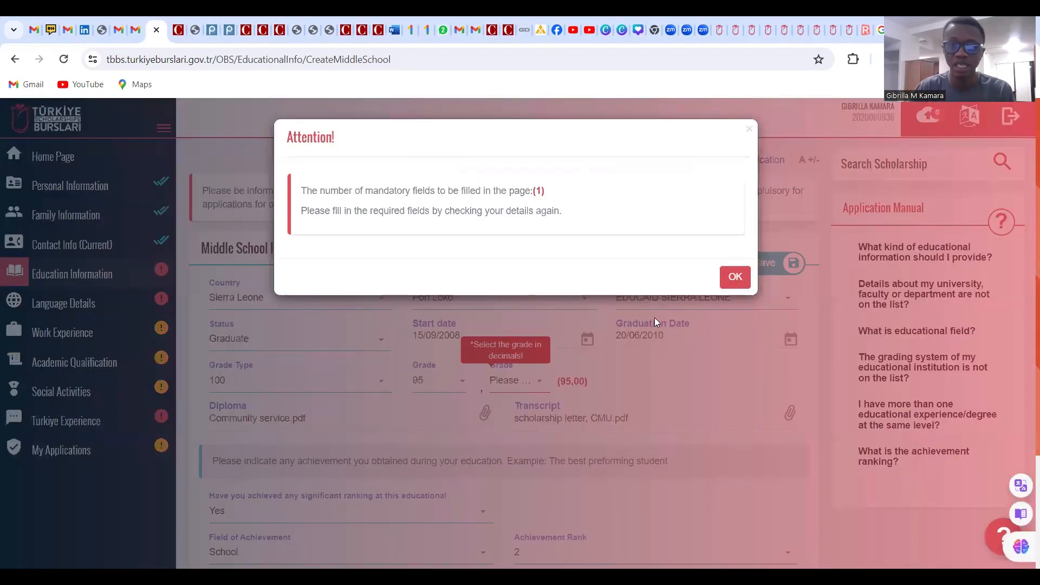
click(735, 277)
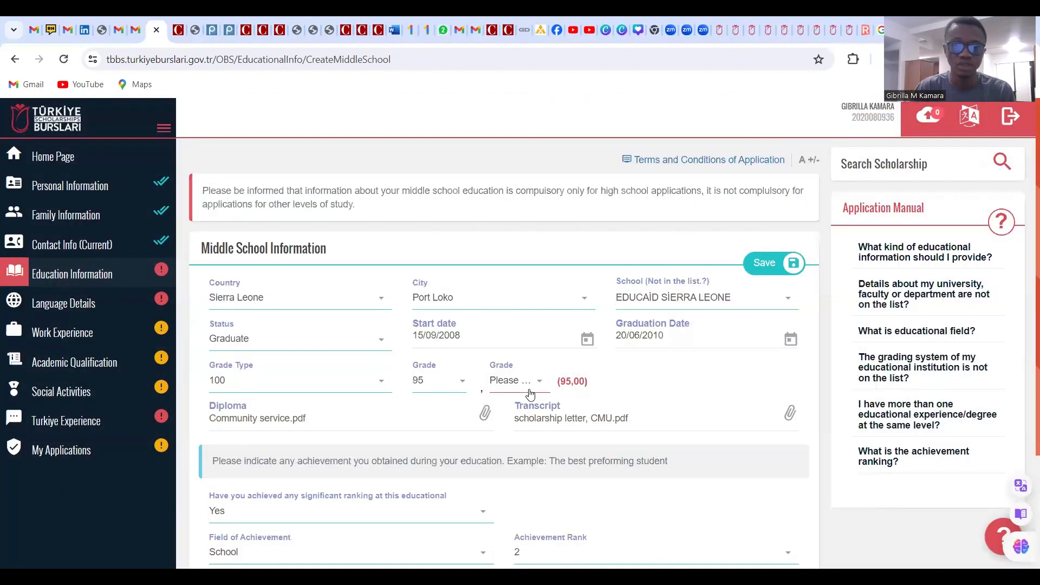
Set the grade's decimal part to 00 so the grade reads 95,00
click(529, 391)
scroll(531, 394, down, 5)
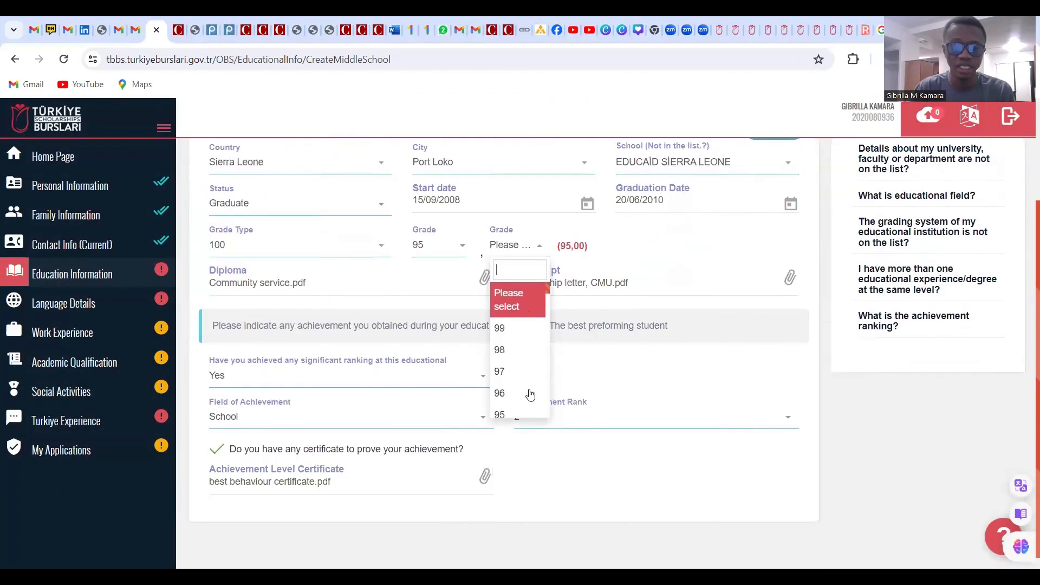
scroll(533, 394, down, 20)
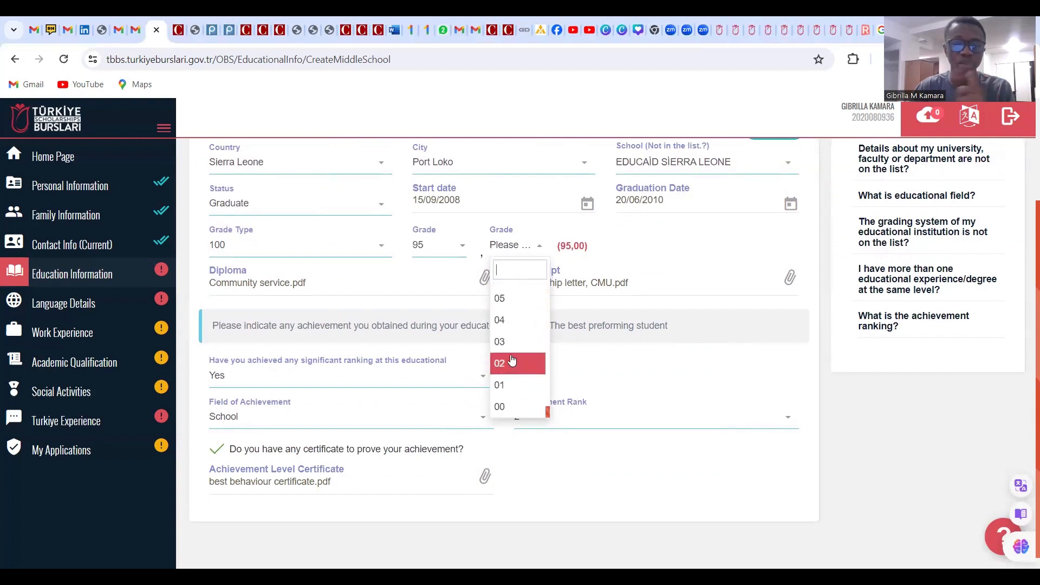
click(517, 300)
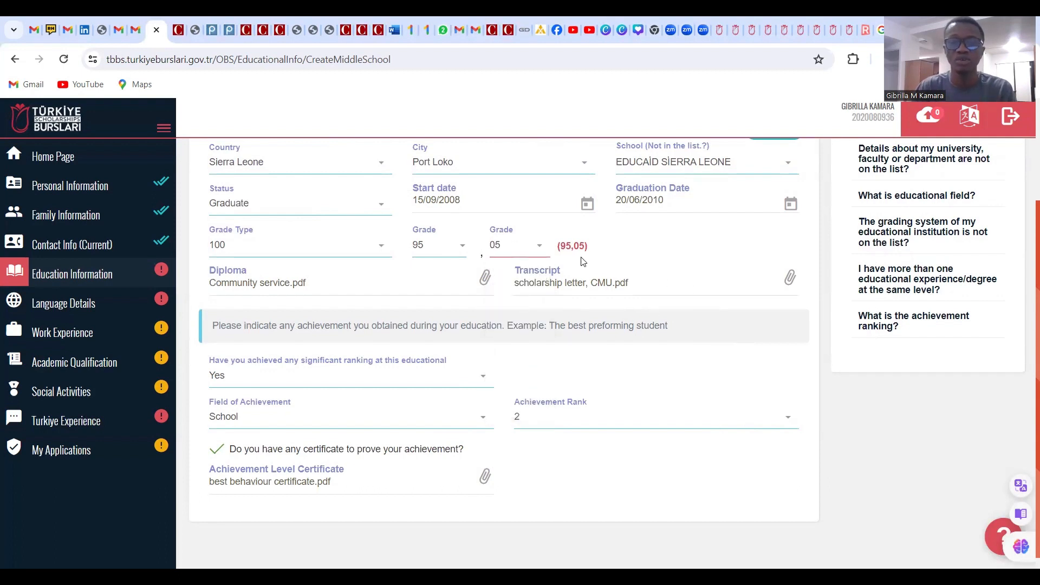
click(535, 255)
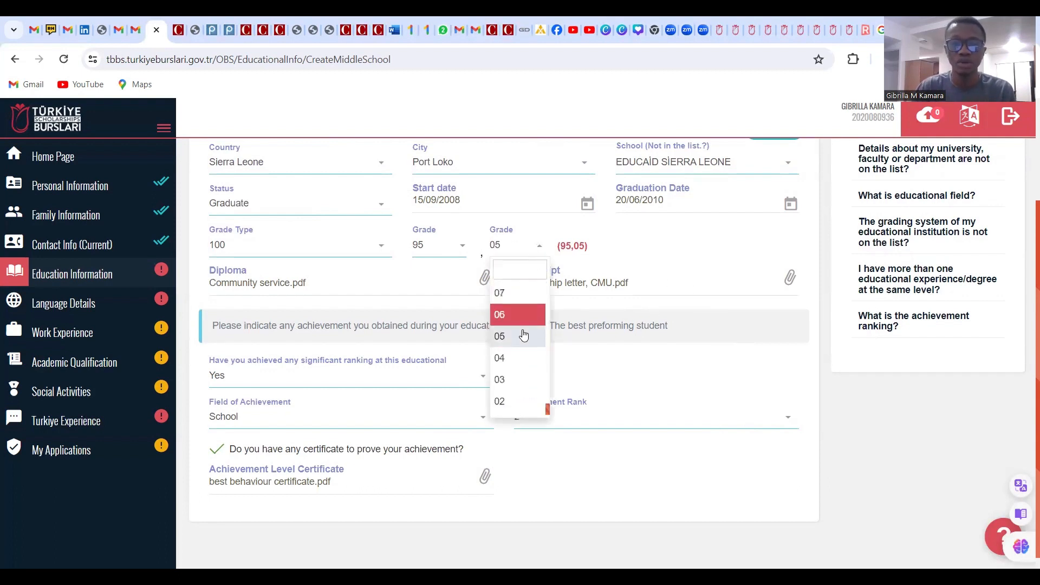
click(506, 407)
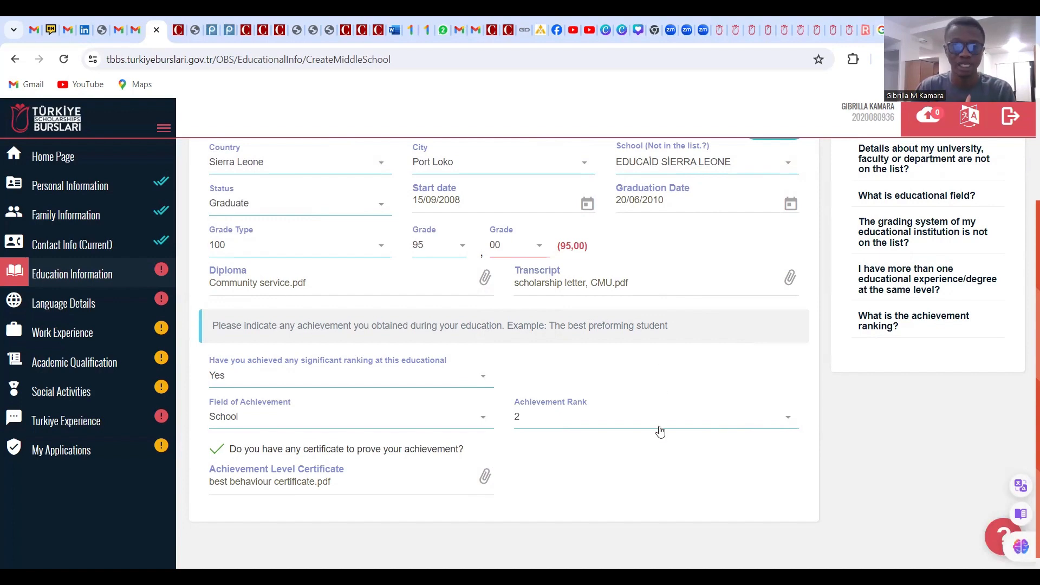
scroll(660, 431, up, 2)
Save the Graduate middle school record, then add a new High School entry
click(770, 270)
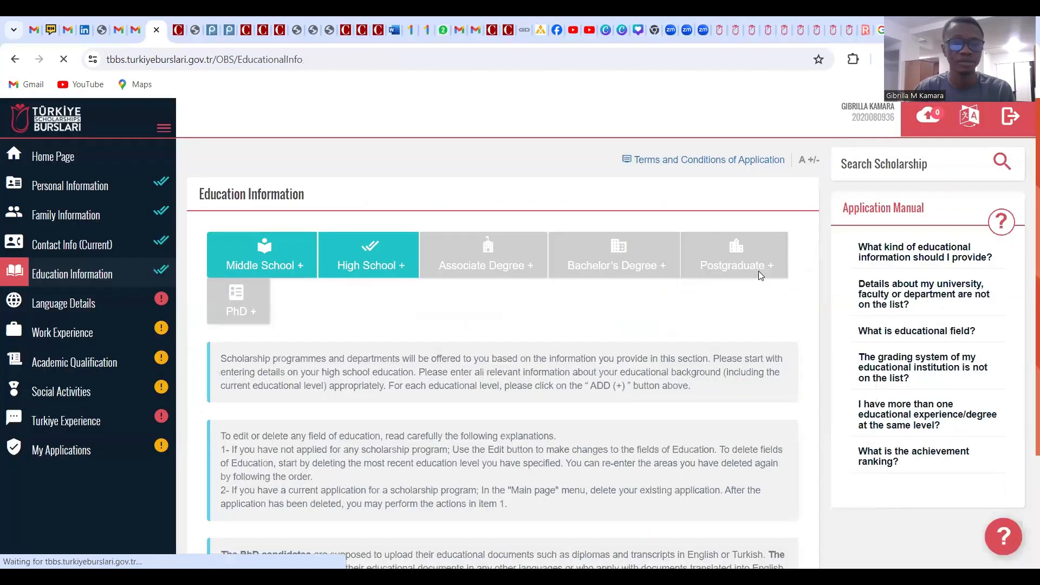
scroll(670, 255, down, 2)
scroll(667, 259, up, 2)
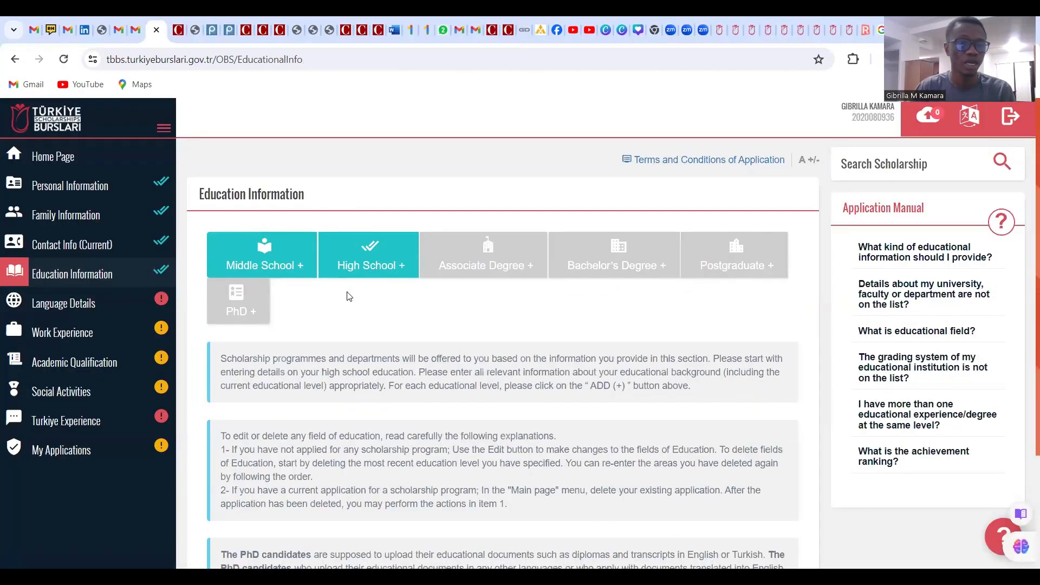
scroll(300, 281, down, 1)
scroll(336, 341, down, 1)
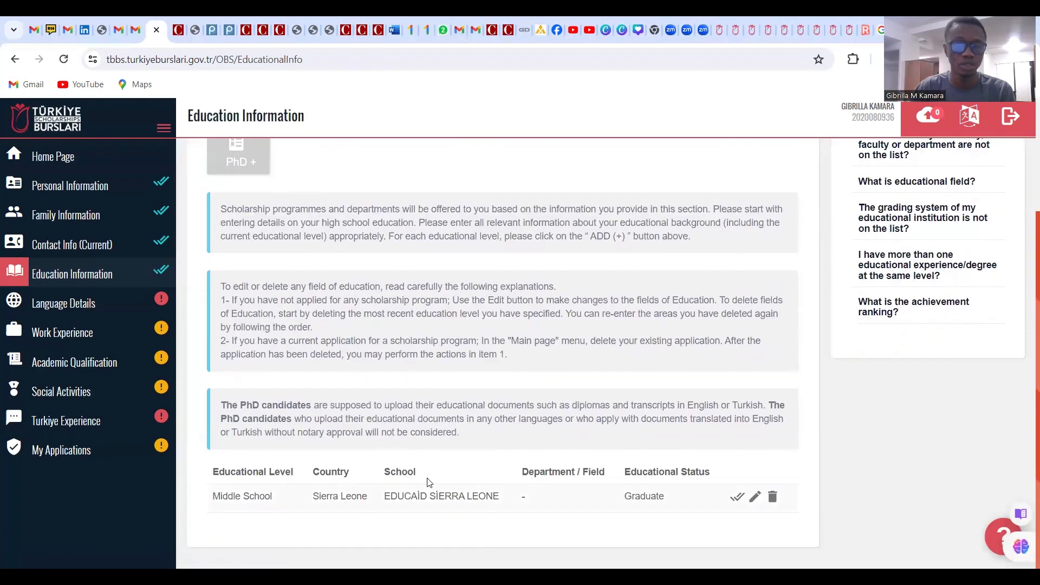
scroll(499, 381, up, 1)
scroll(498, 381, up, 1)
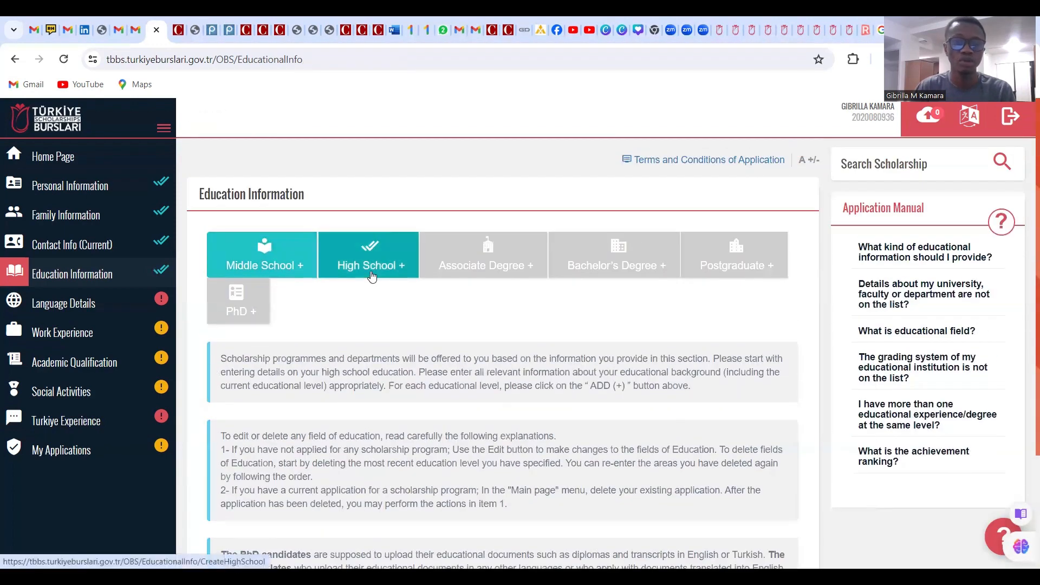
click(380, 279)
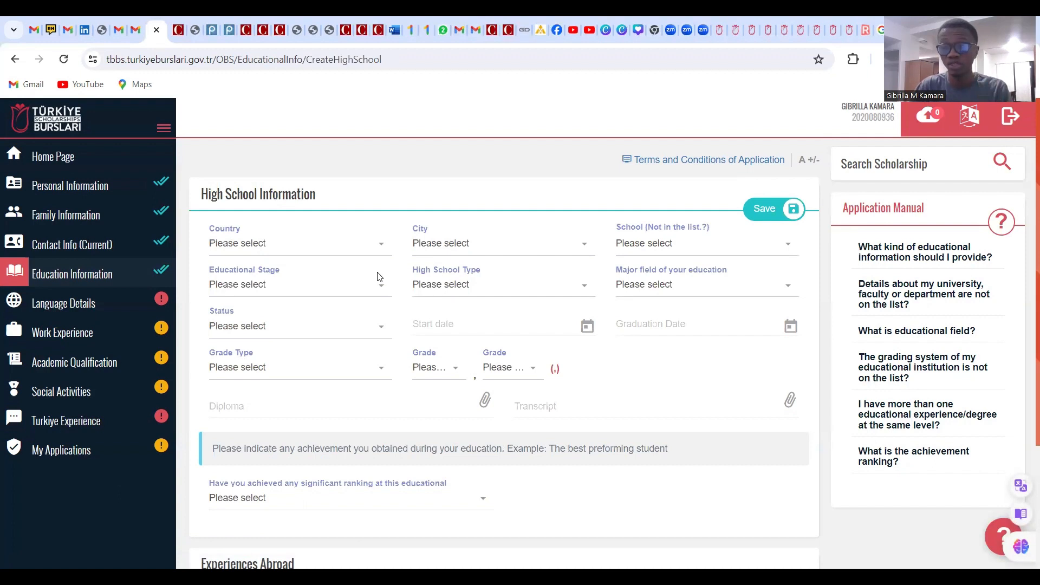
Set the high school's country to Sierra Leone, city Port Loko, and school Furlange
click(346, 253)
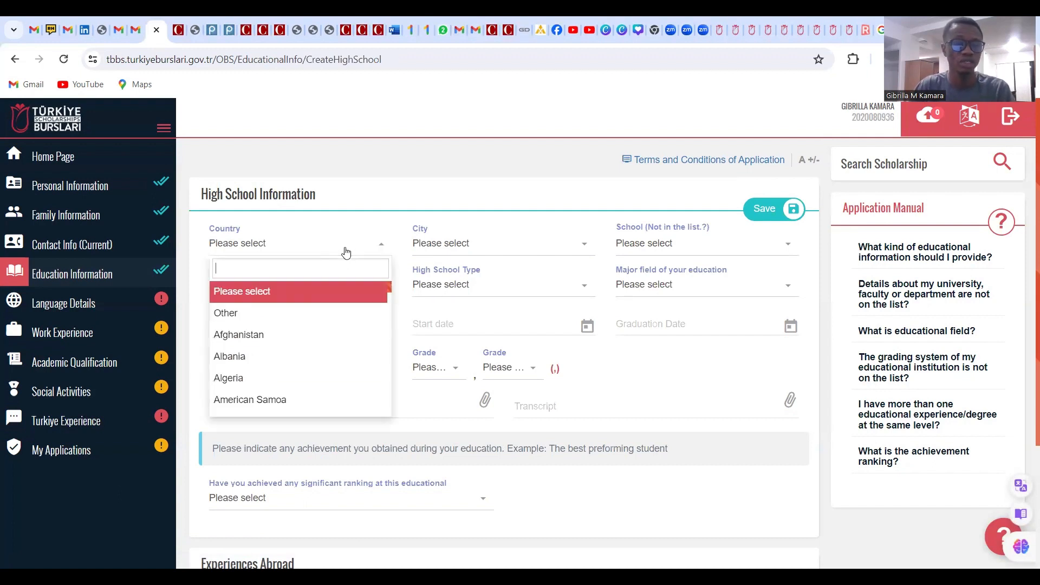
text(Si)
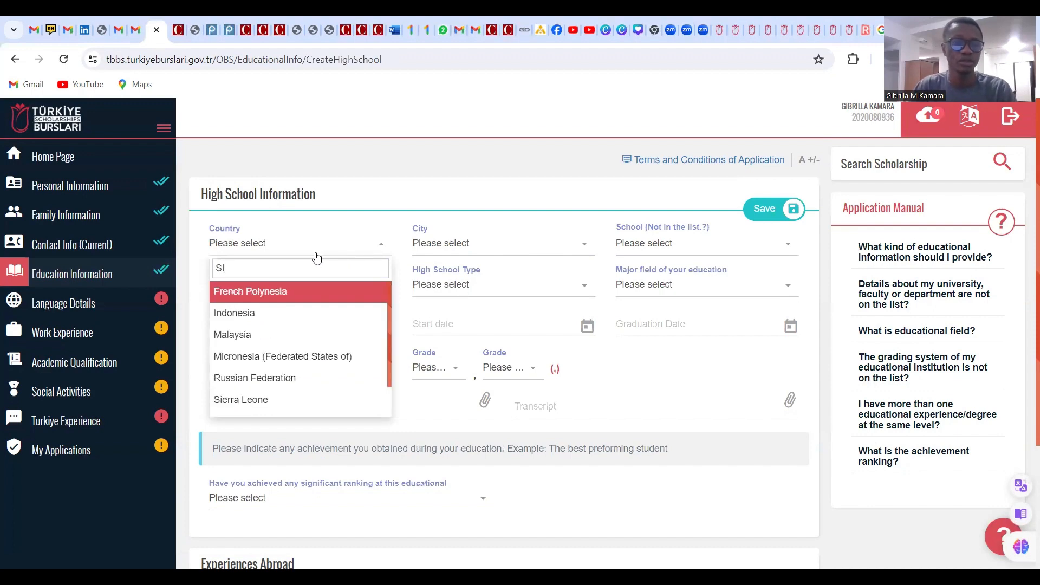
text(E)
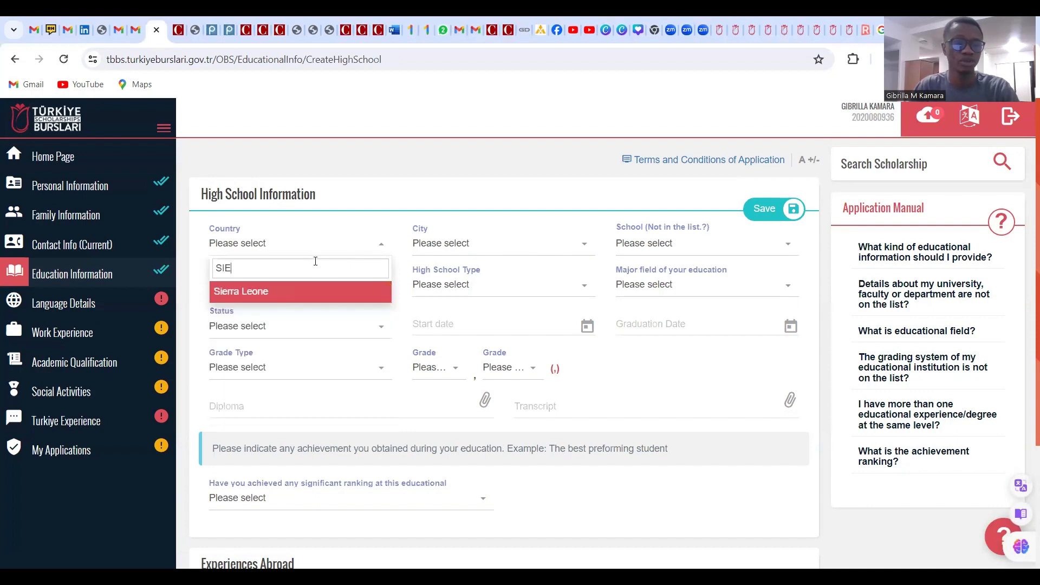
click(319, 295)
click(436, 254)
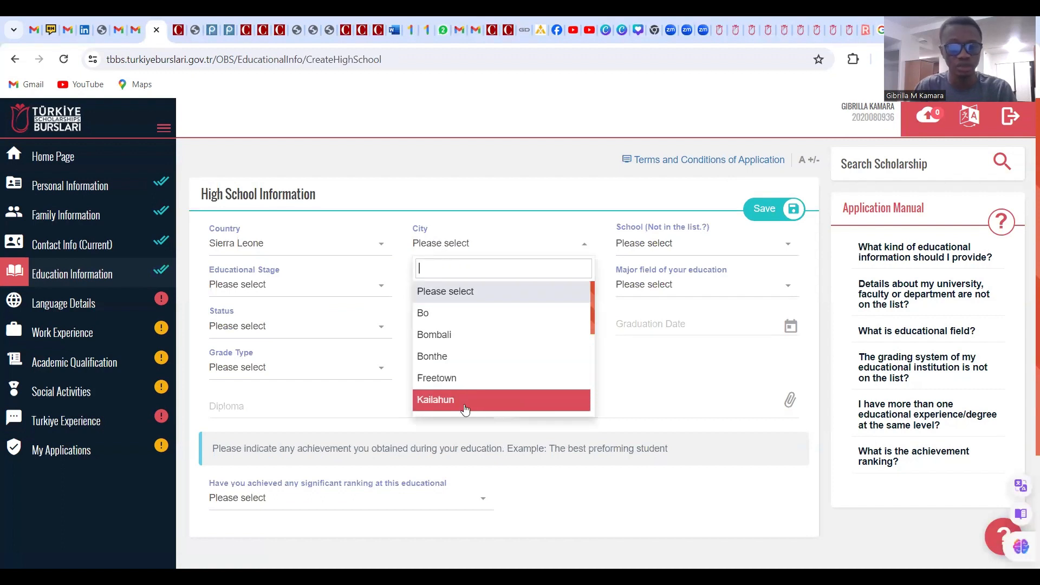
scroll(468, 401, down, 1)
scroll(476, 402, down, 1)
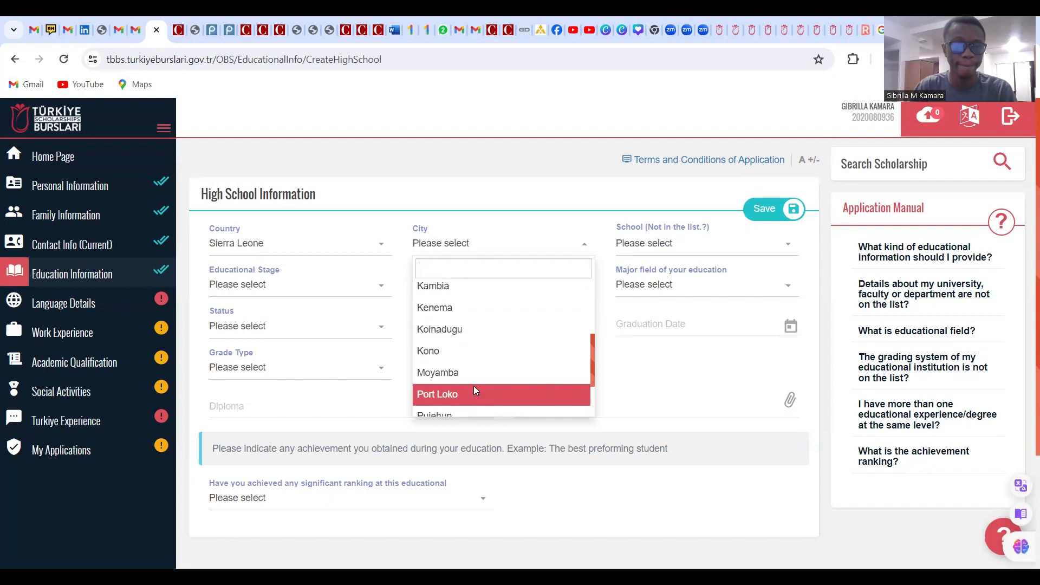
click(473, 387)
click(650, 248)
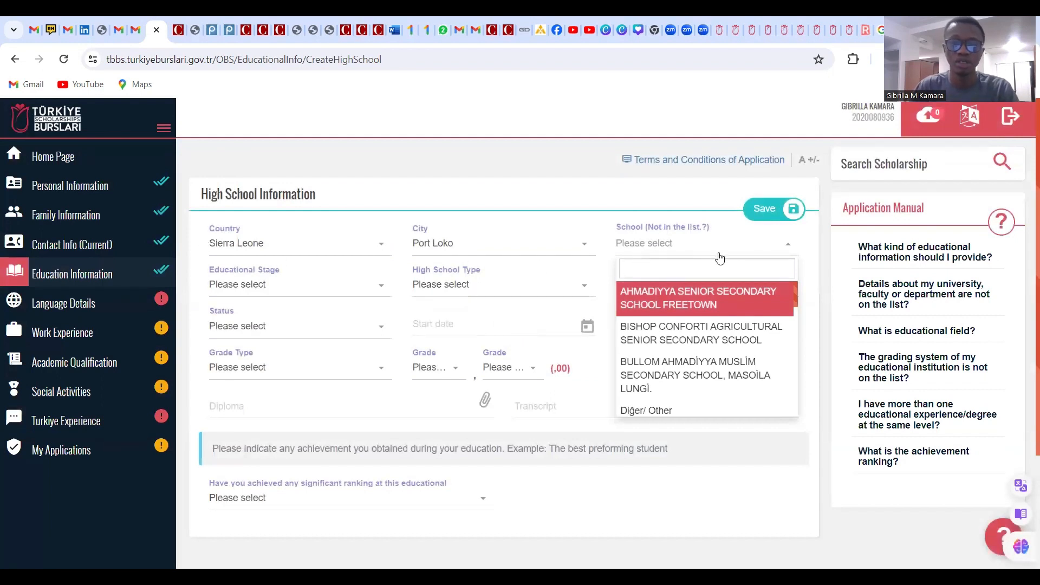
text(ED)
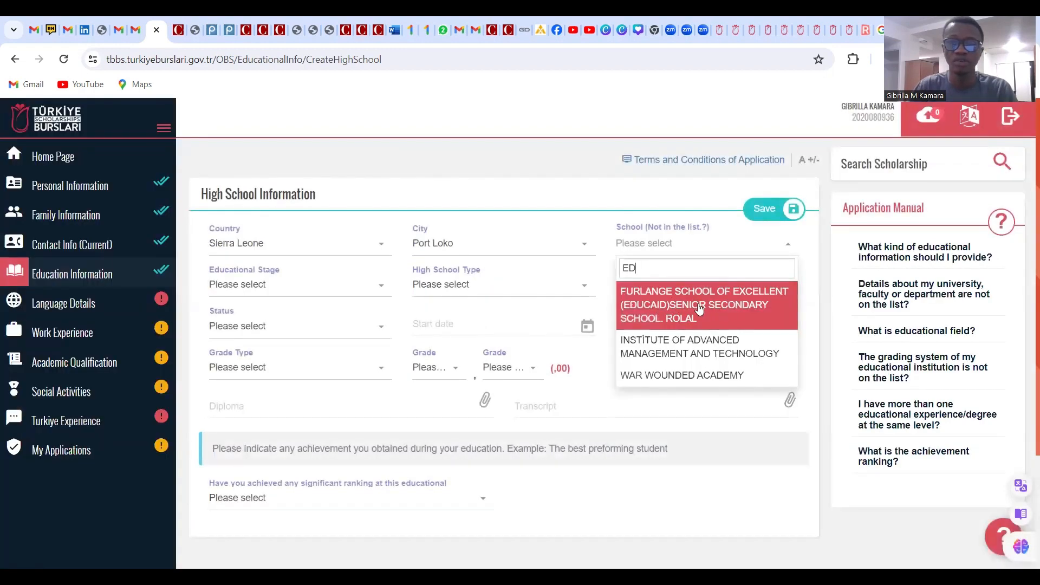
click(685, 308)
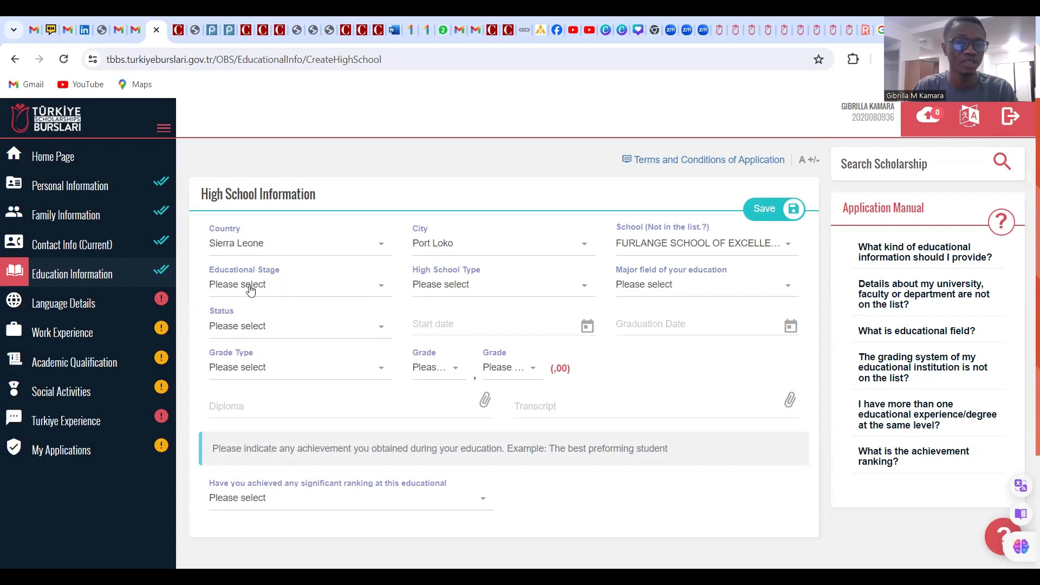
Set the stage to Secondary Education and the type to General High School
click(279, 293)
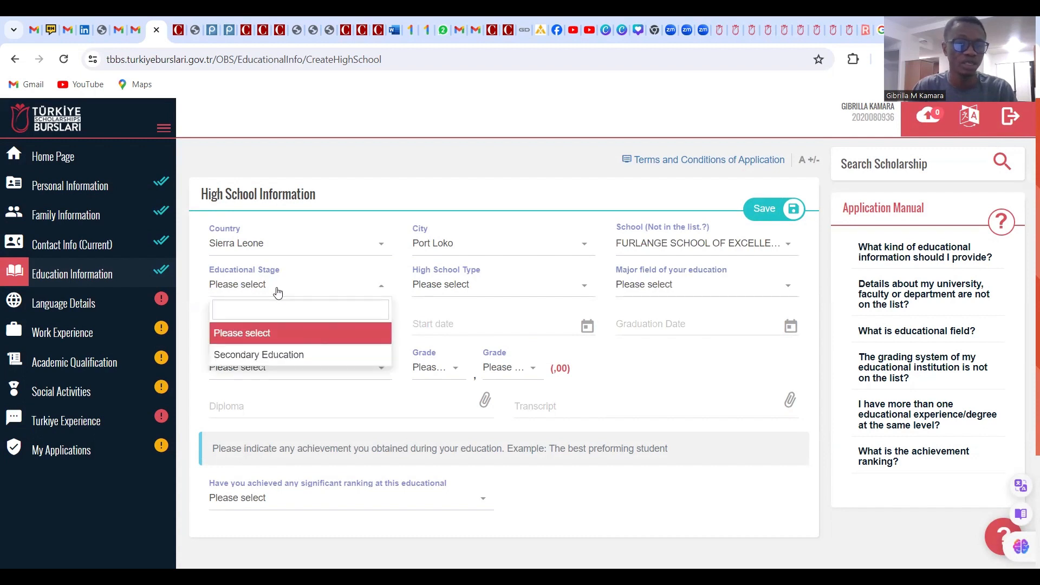
click(287, 355)
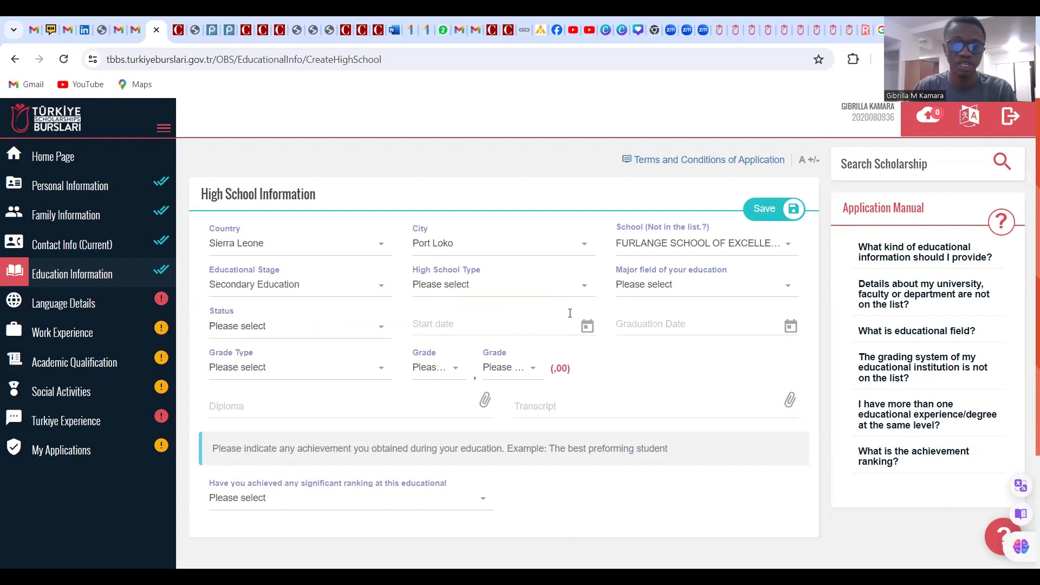
click(481, 293)
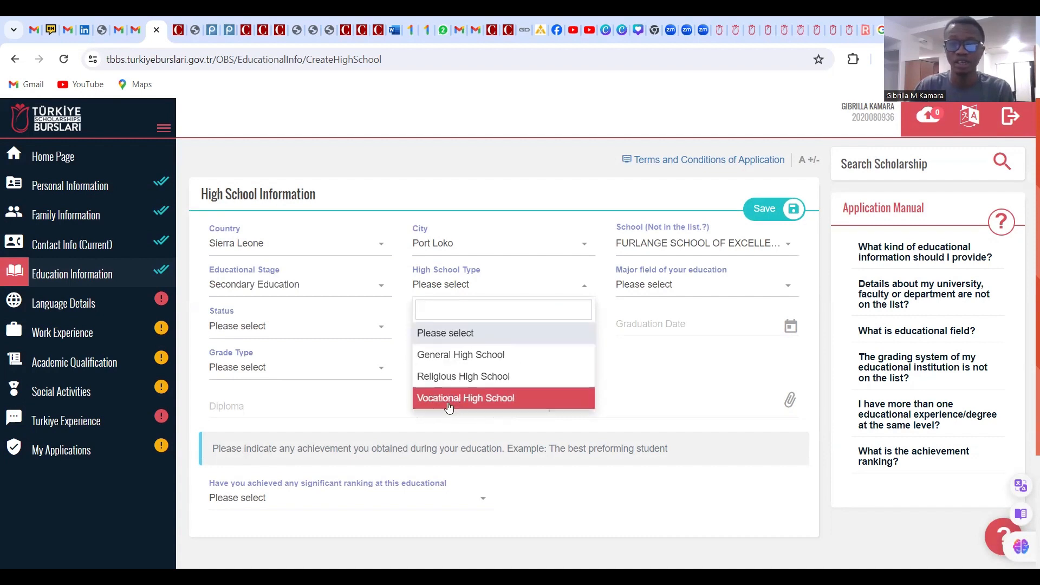
click(477, 362)
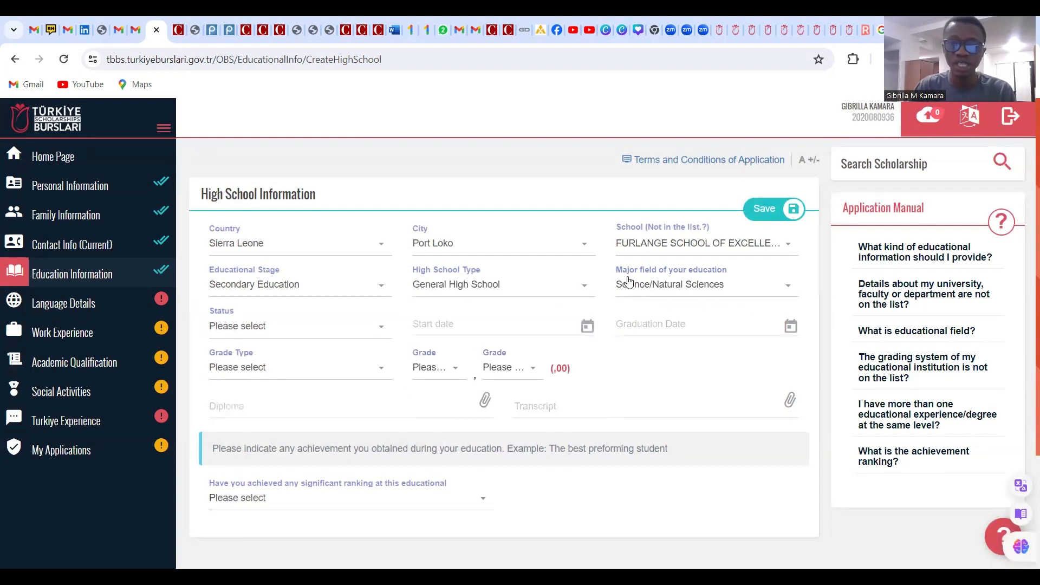
click(661, 291)
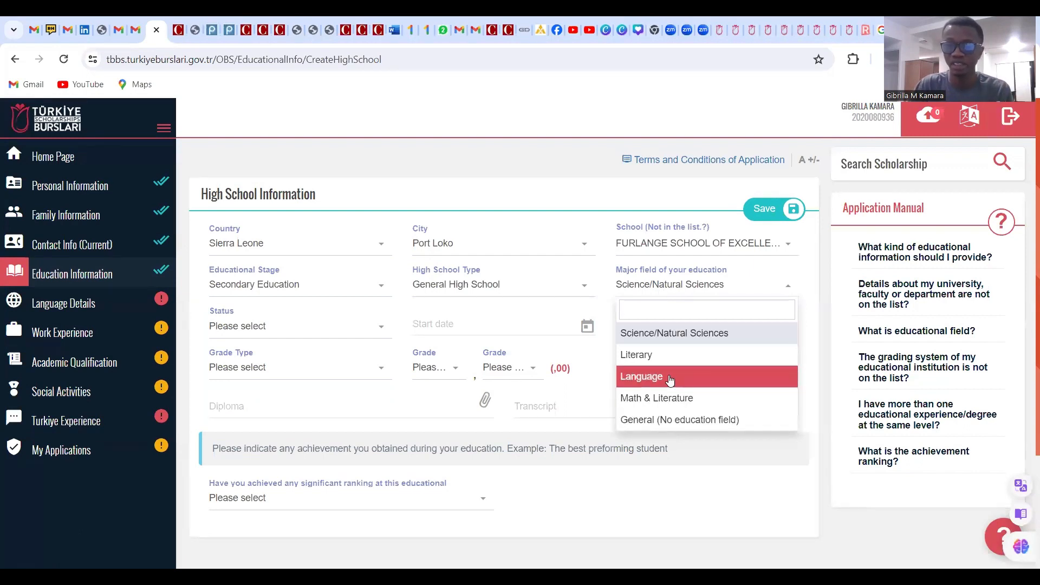
Keep Science/Natural Sciences as the major field and set the status to Graduate
scroll(671, 366, down, 1)
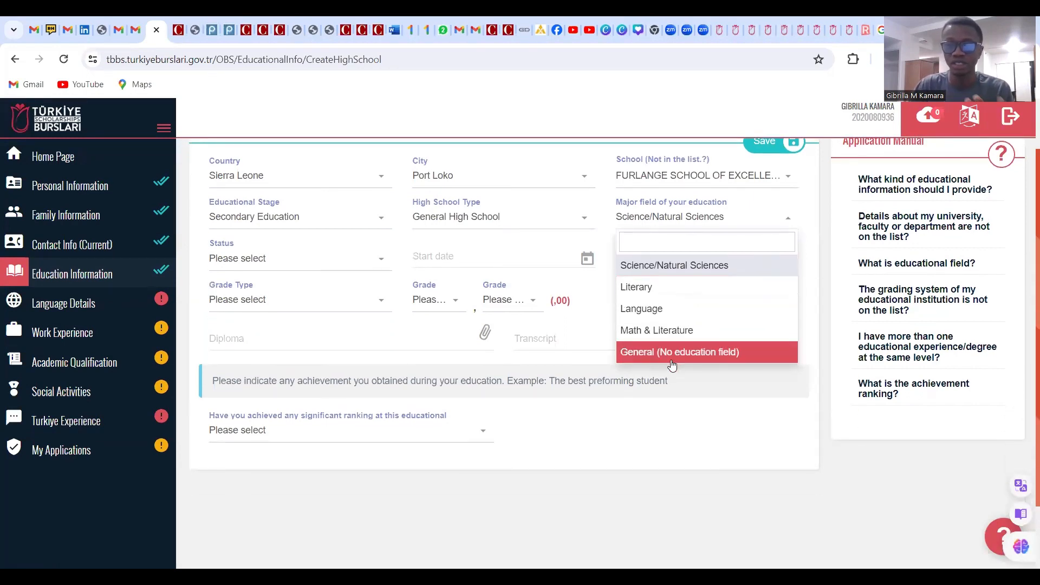
click(698, 266)
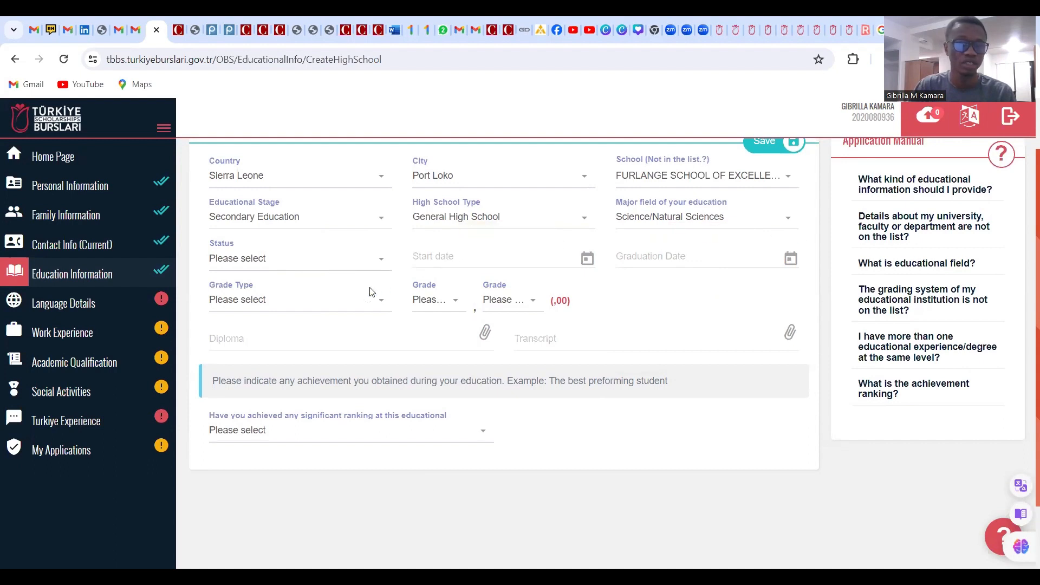
click(311, 260)
click(271, 352)
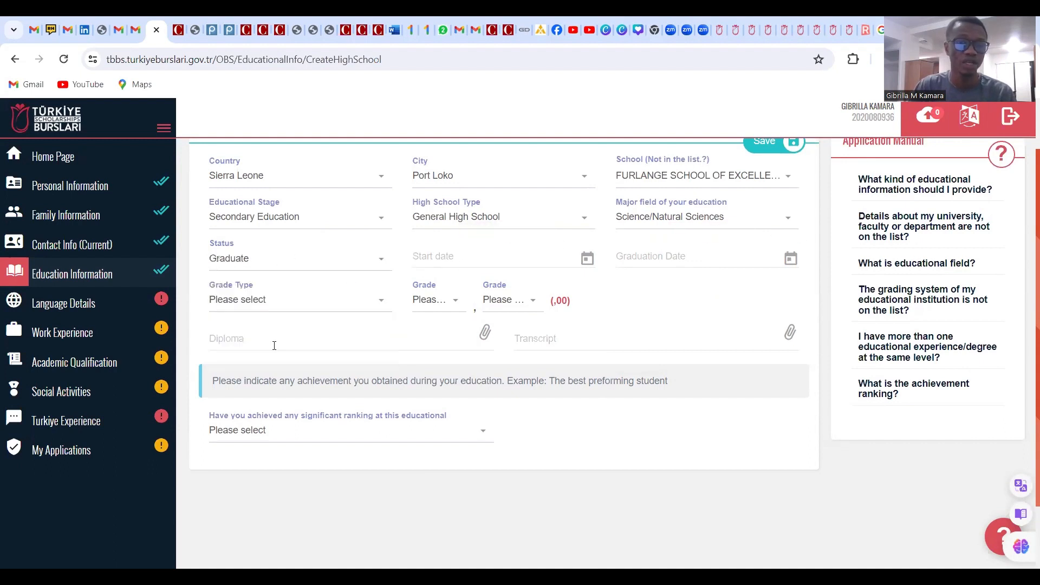
Set the high school start date to 15/11/2011
click(476, 257)
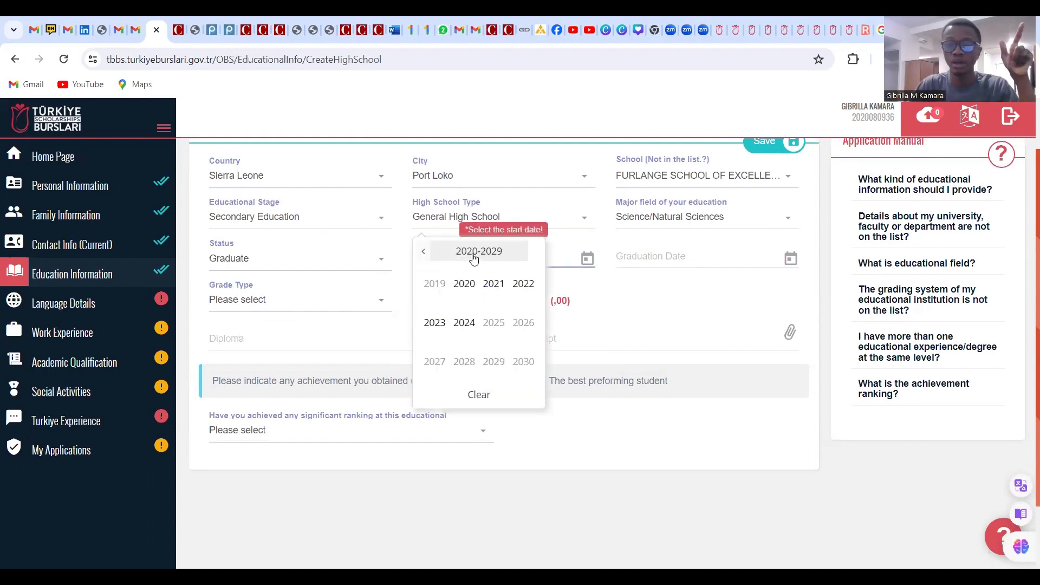
click(425, 253)
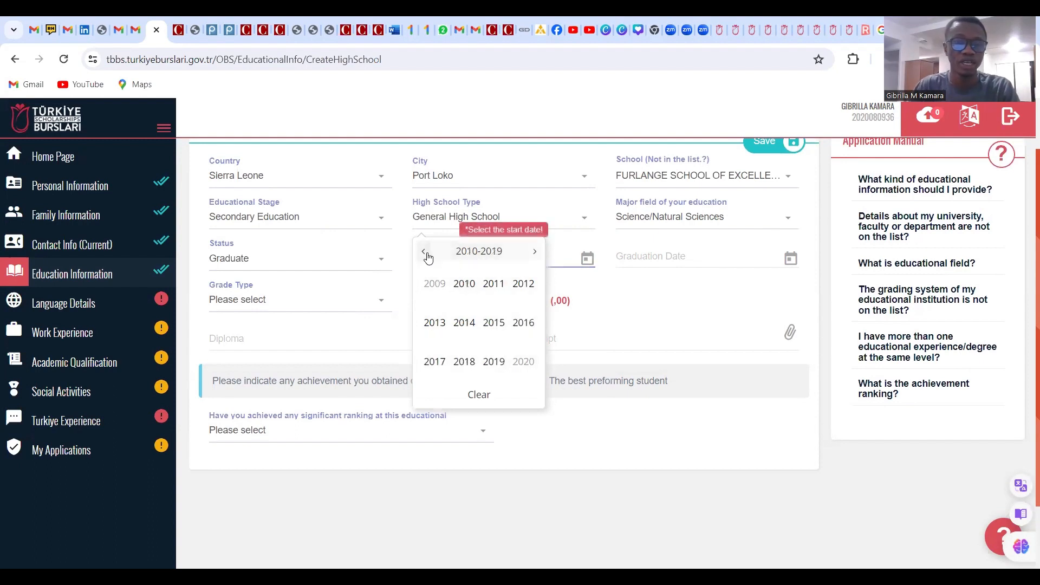
click(492, 285)
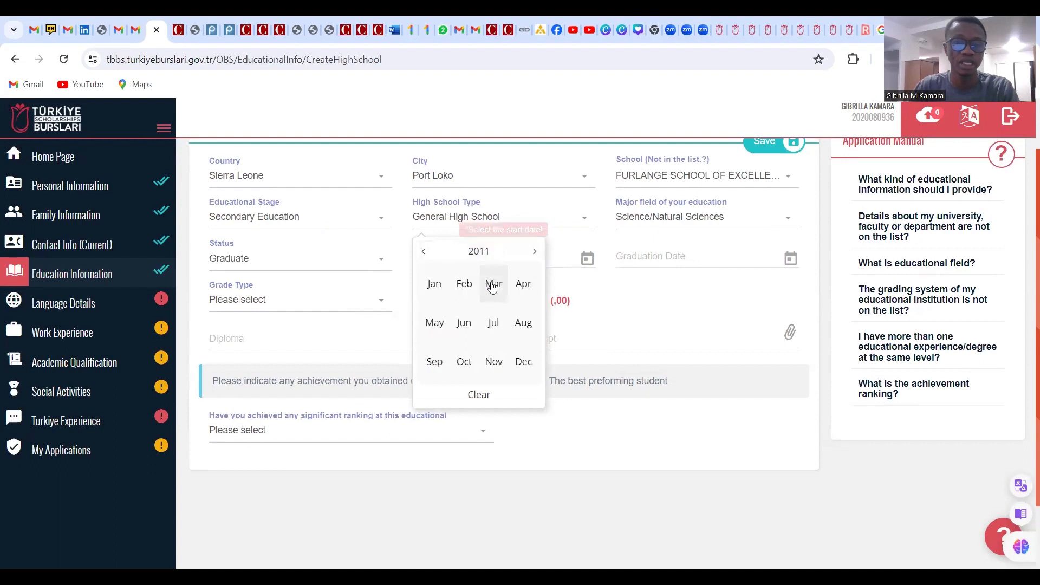
click(494, 363)
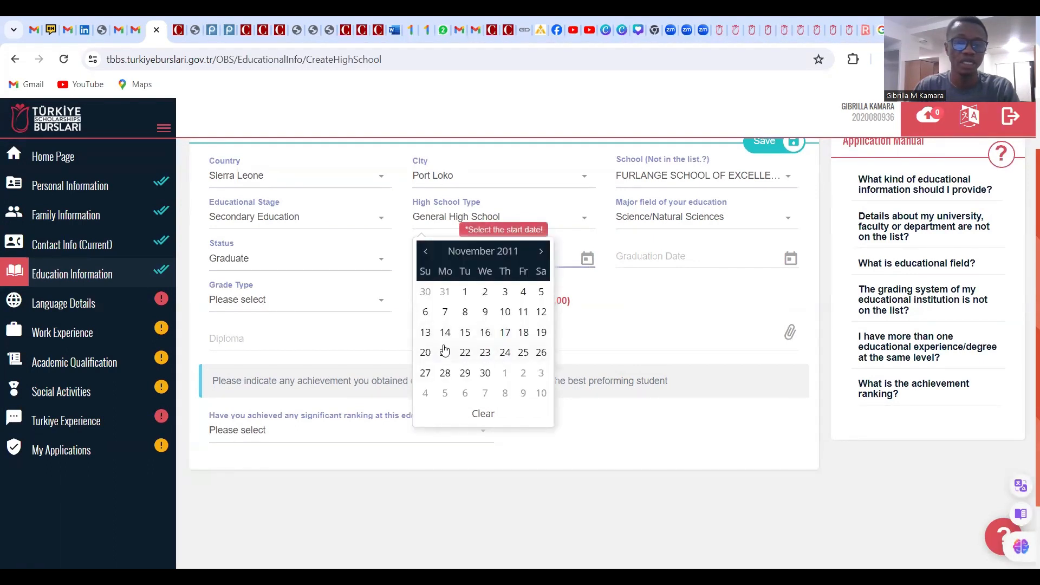
Set the graduation date to 06/06/2014
click(687, 258)
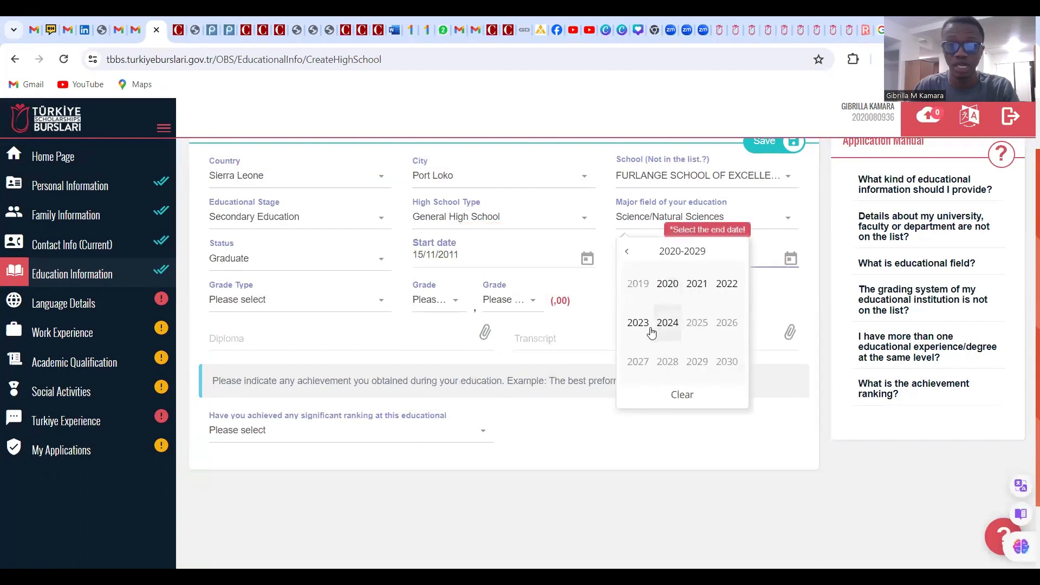
click(628, 252)
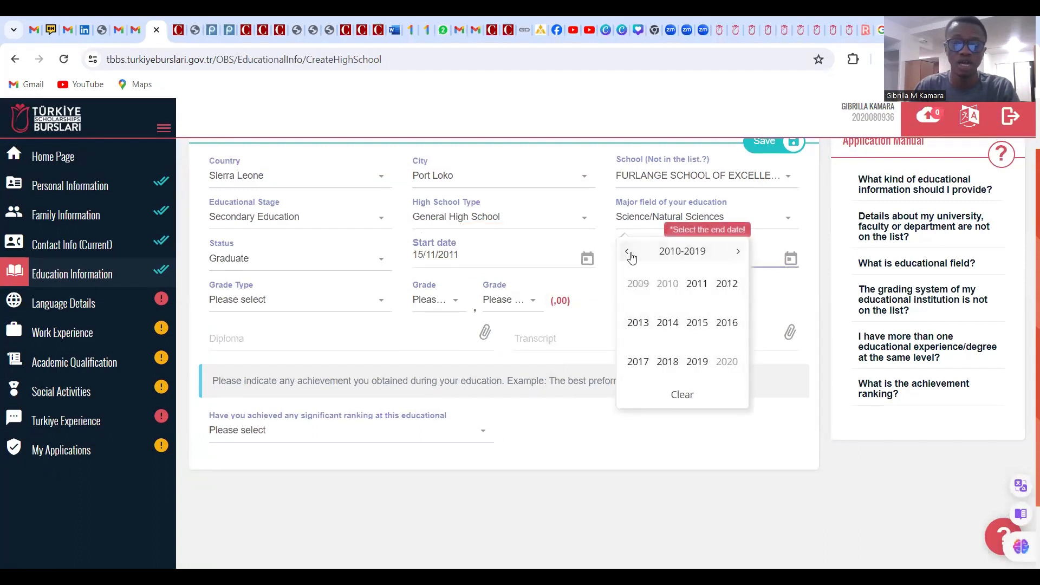
click(667, 323)
click(669, 331)
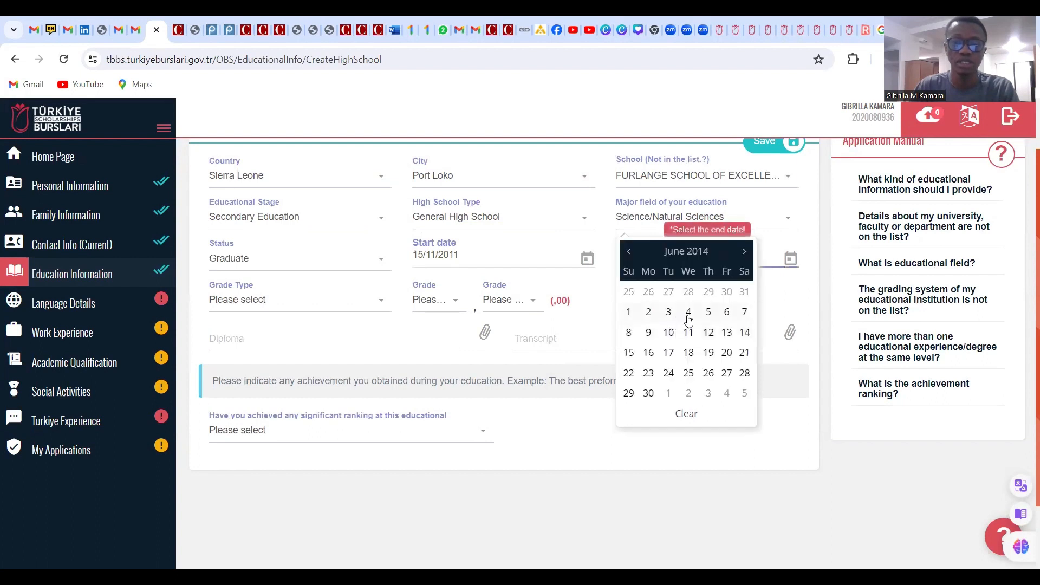
click(727, 314)
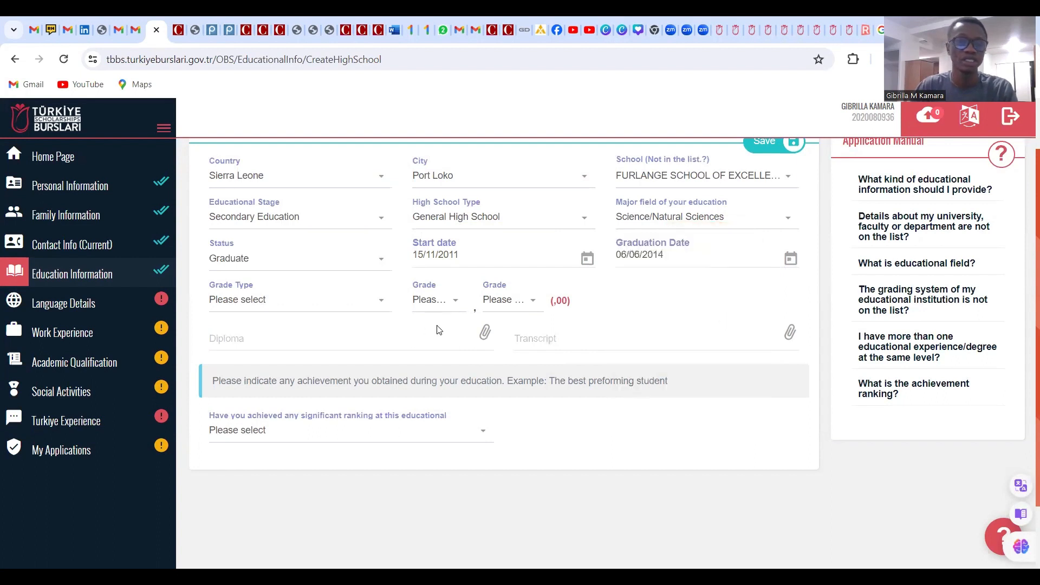
Choose the 100-point grade type and enter a grade of 96,00
click(314, 304)
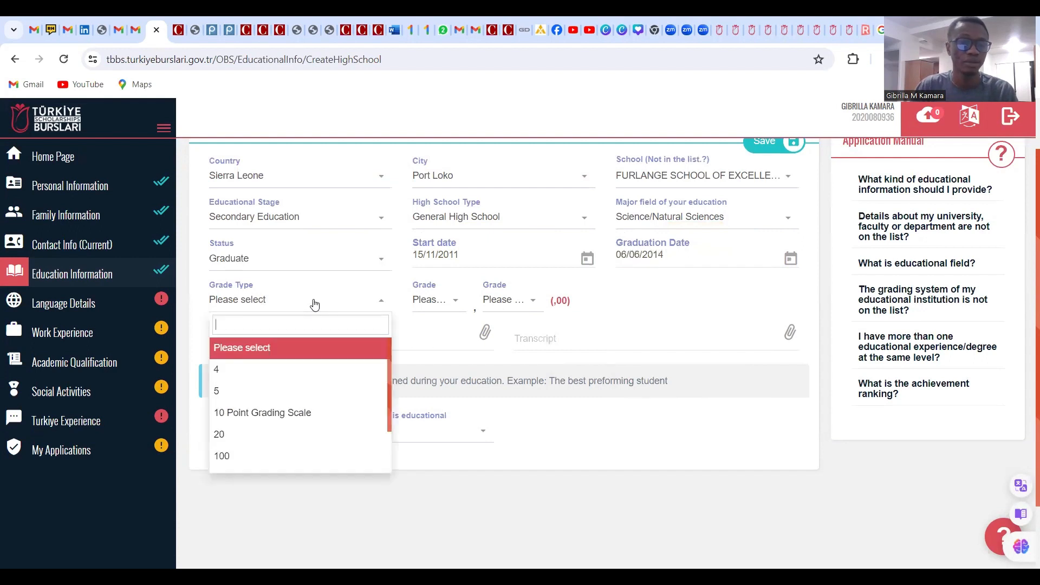
click(282, 452)
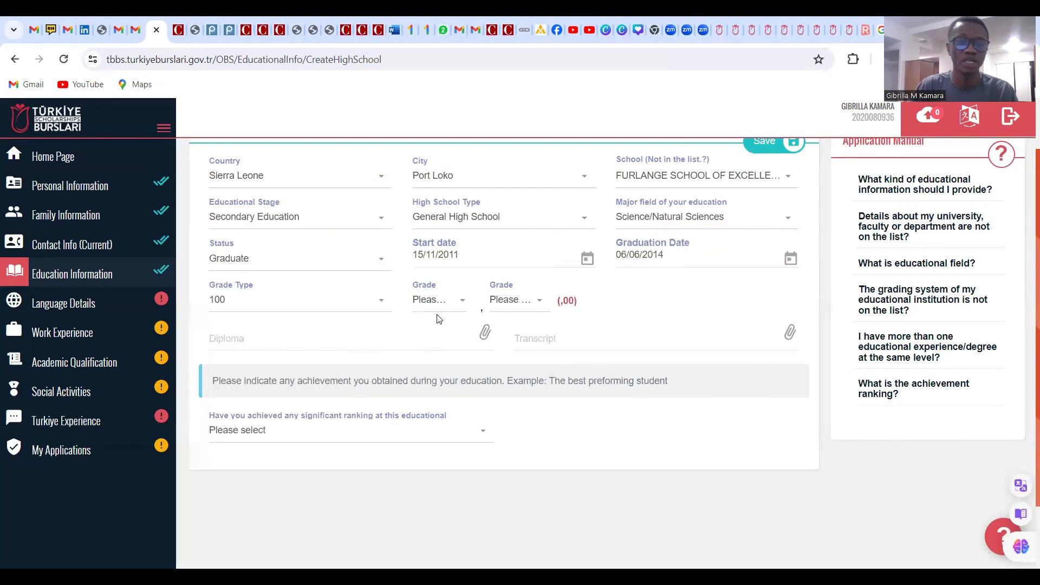
click(448, 306)
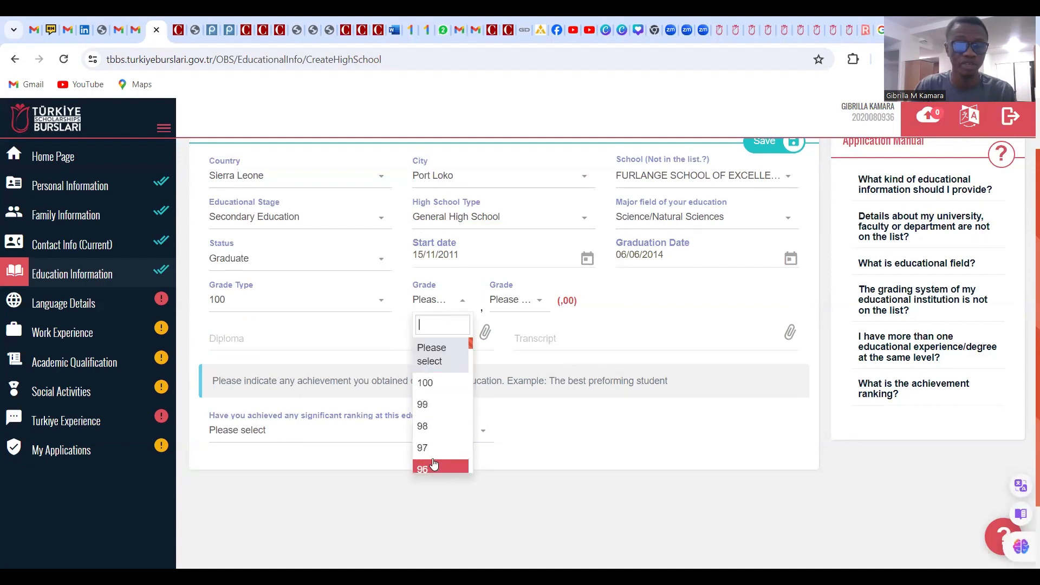
scroll(433, 461, down, 2)
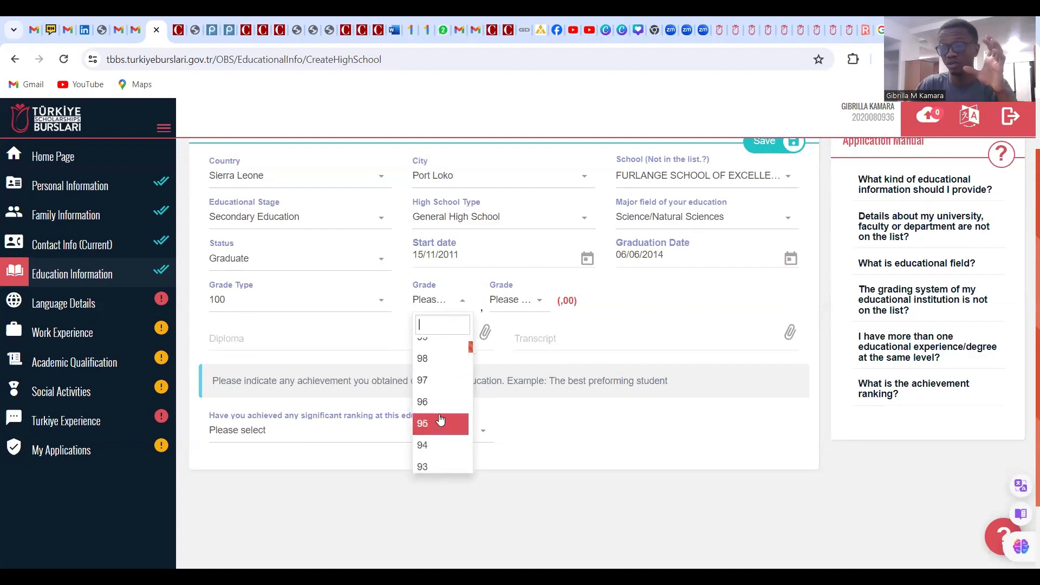
scroll(440, 419, down, 2)
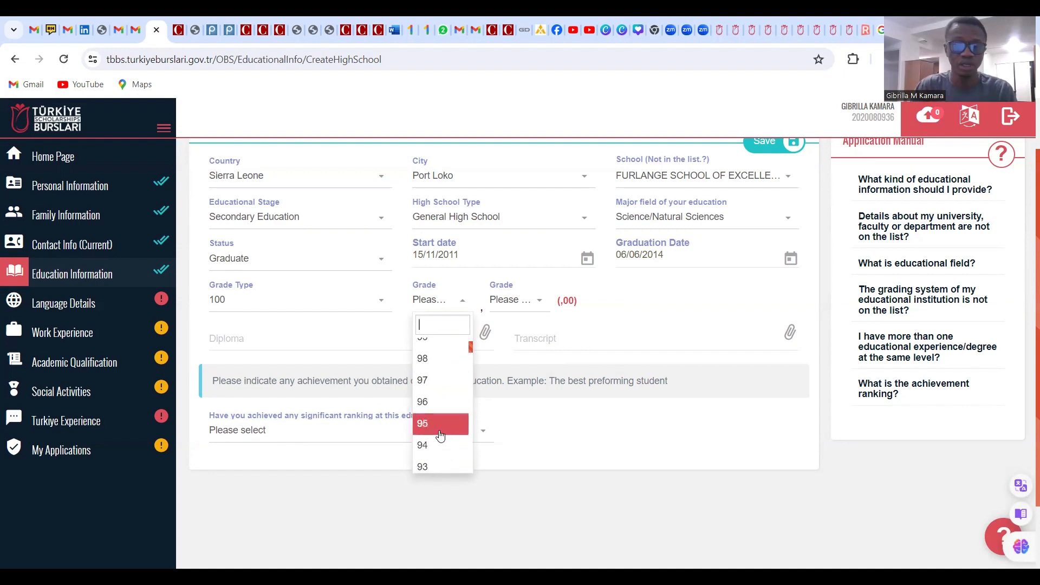
scroll(437, 421, up, 2)
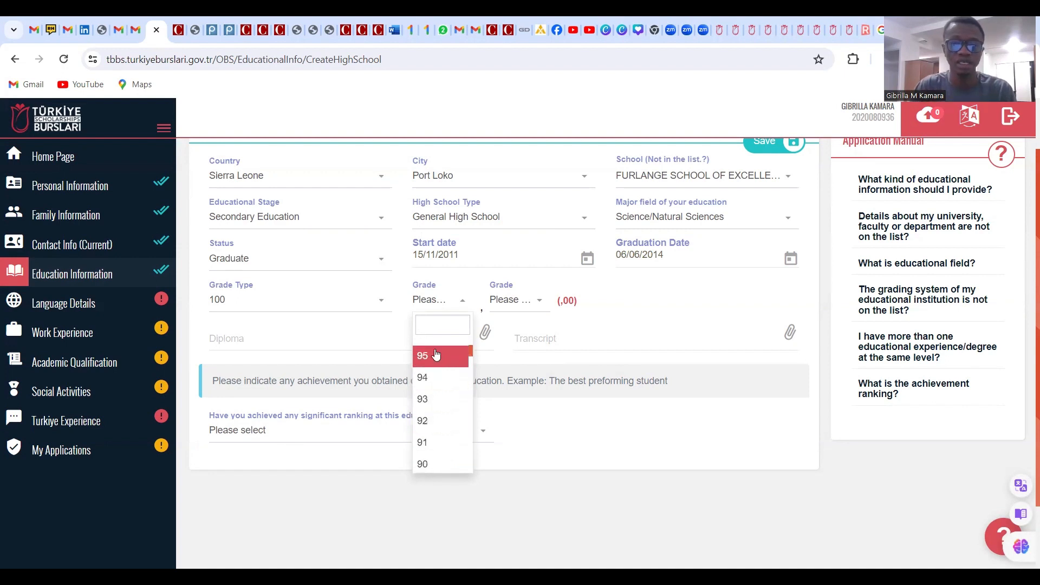
click(434, 402)
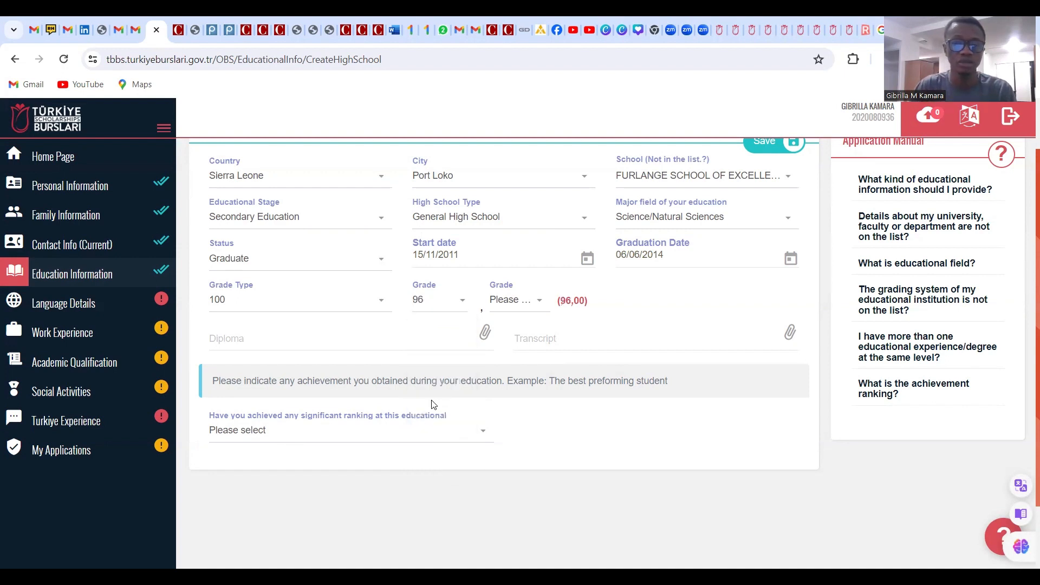
click(540, 301)
scroll(530, 428, down, 20)
scroll(530, 428, down, 20)
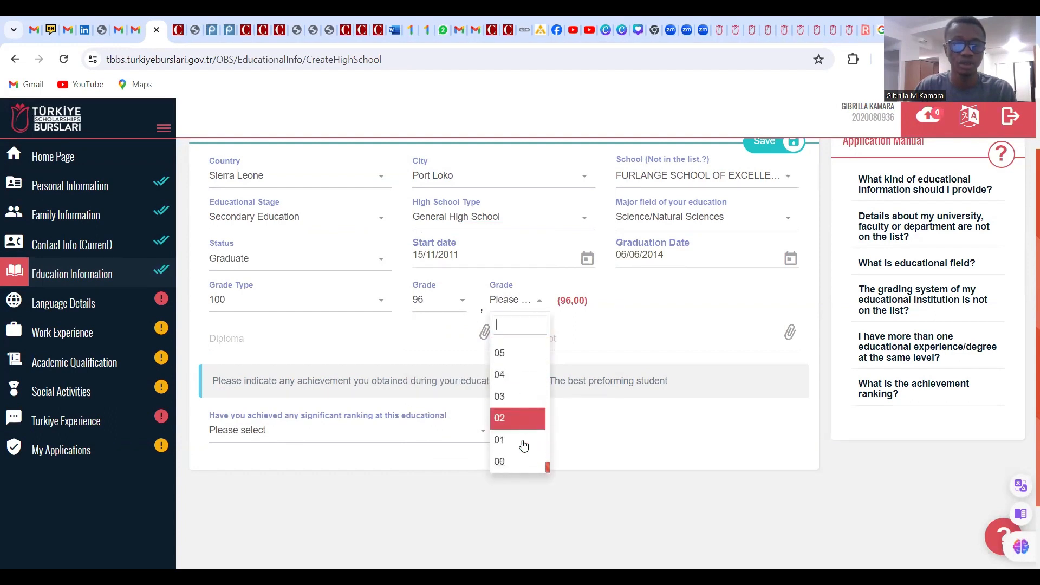
click(512, 461)
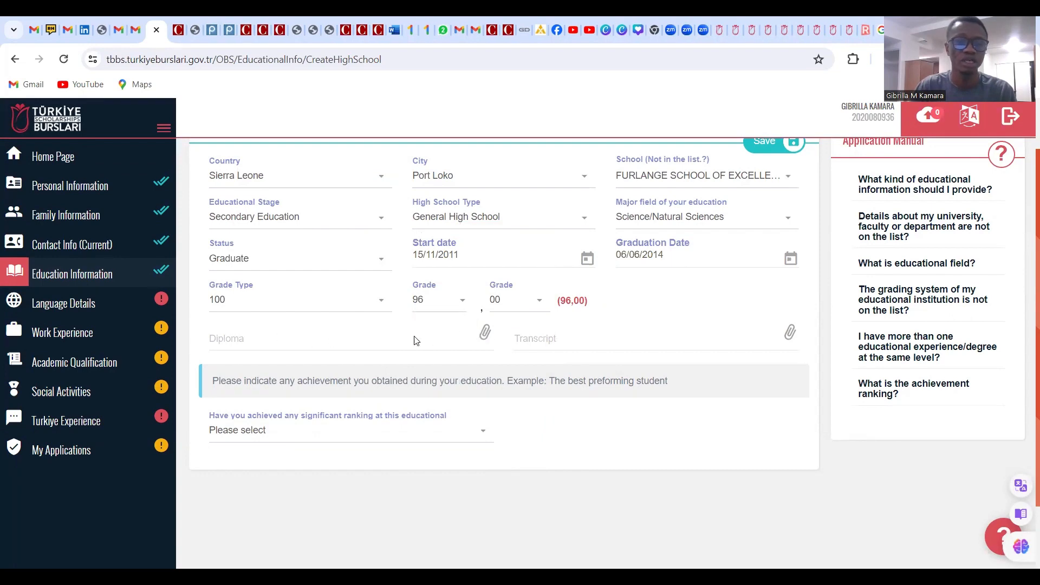
click(484, 333)
Attach the High School Certificate PDF as the diploma
scroll(641, 352, down, 10)
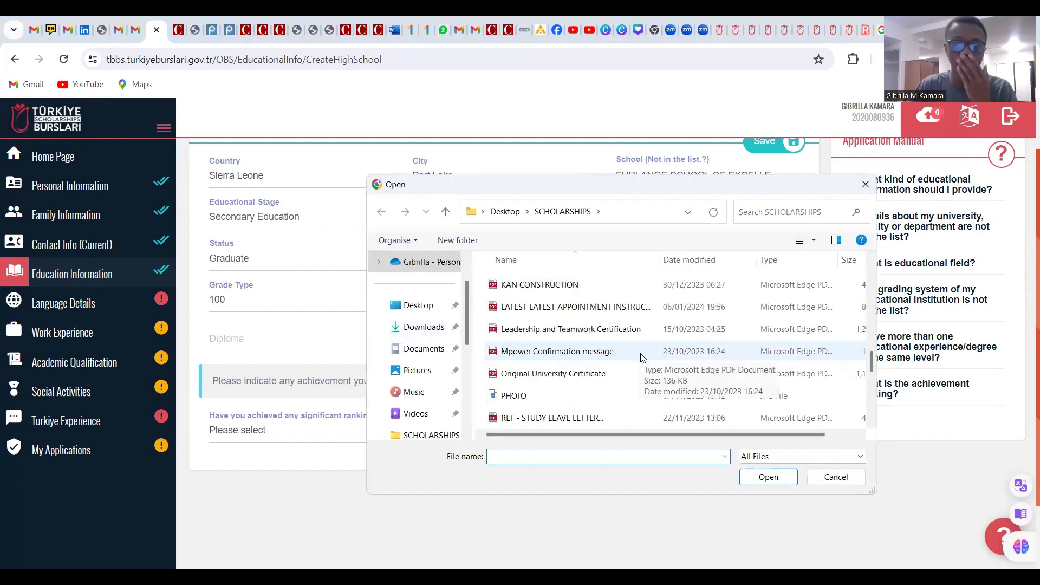
scroll(641, 357, down, 3)
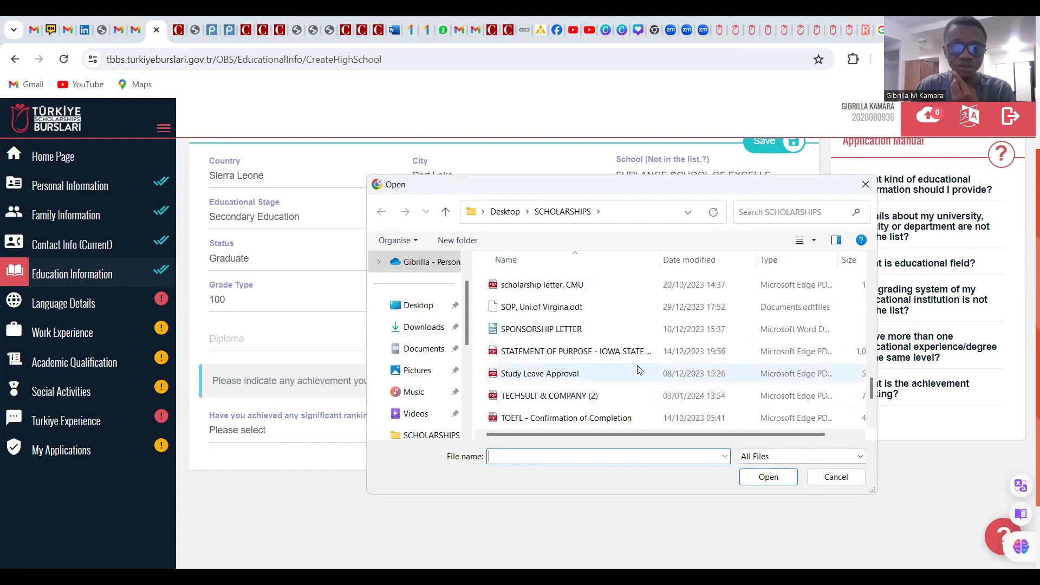
scroll(638, 367, down, 2)
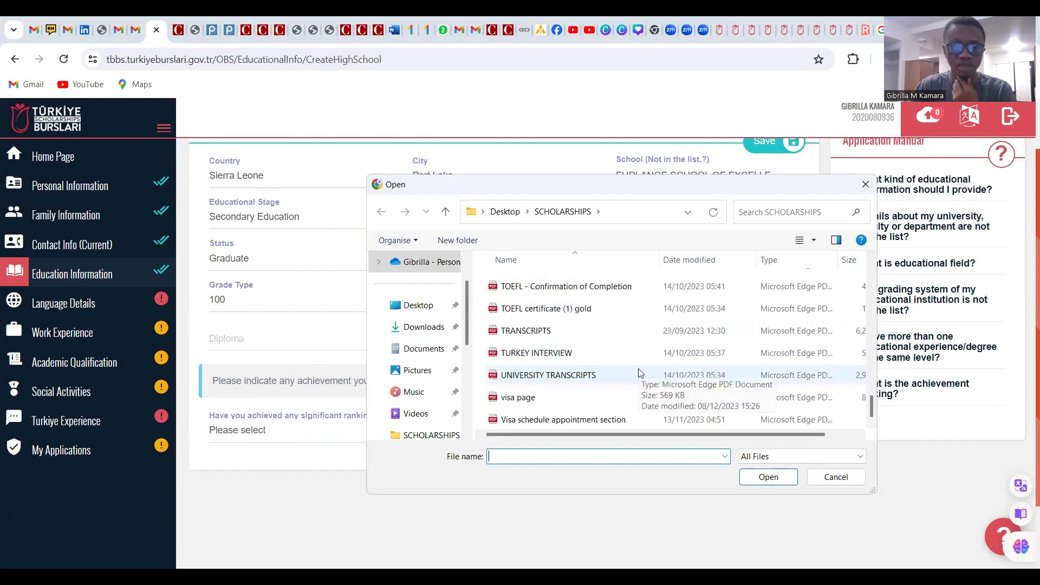
scroll(634, 368, up, 5)
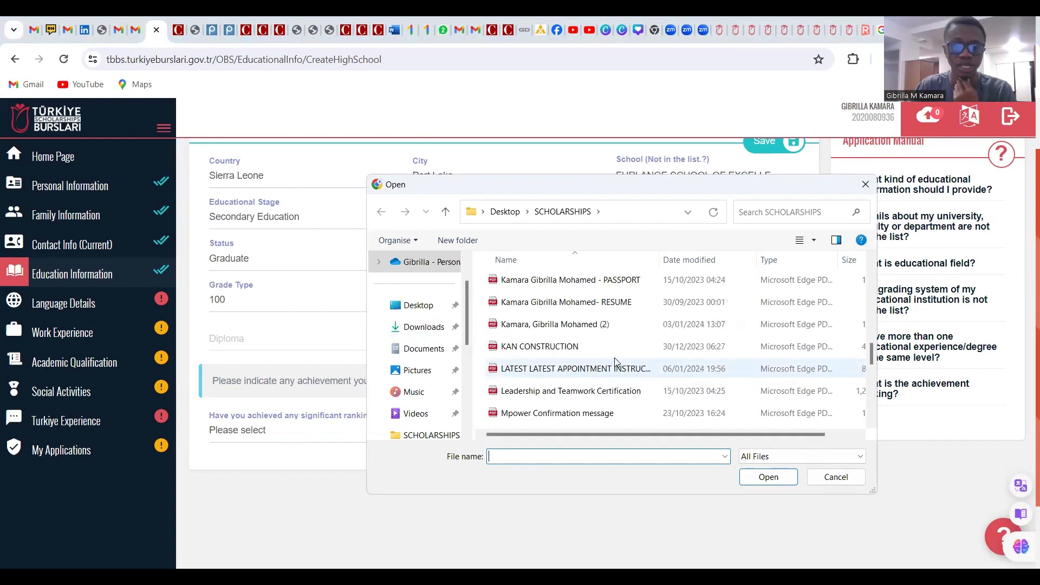
scroll(628, 310, up, 1)
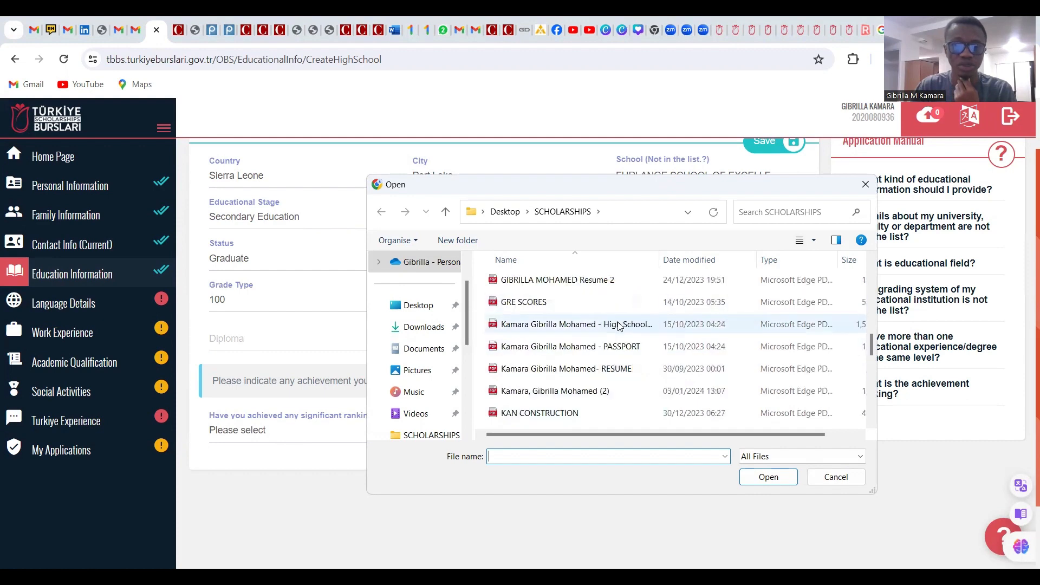
click(626, 325)
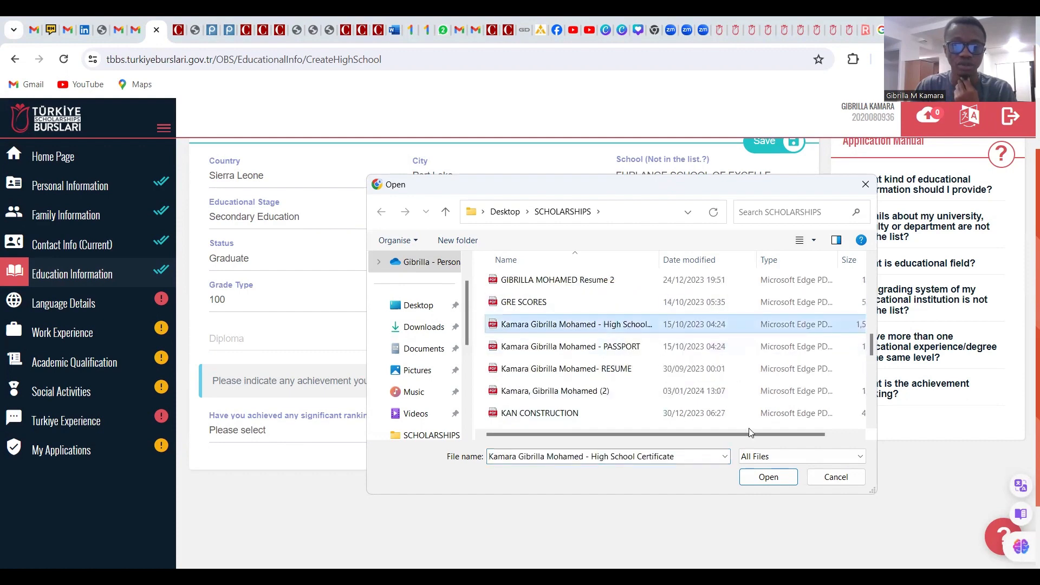
click(761, 479)
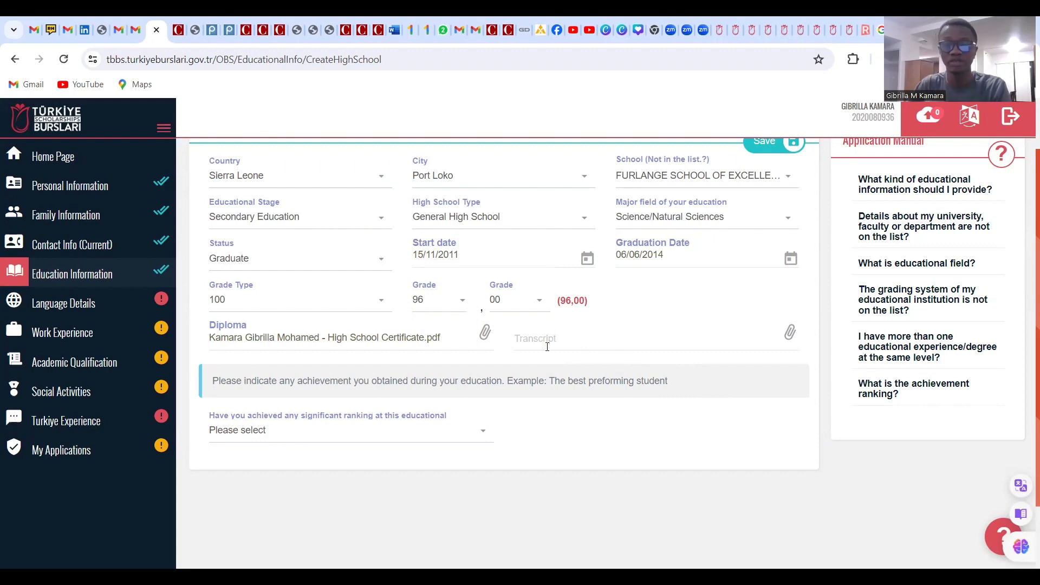
Attach the same High School Certificate PDF as the transcript
click(663, 341)
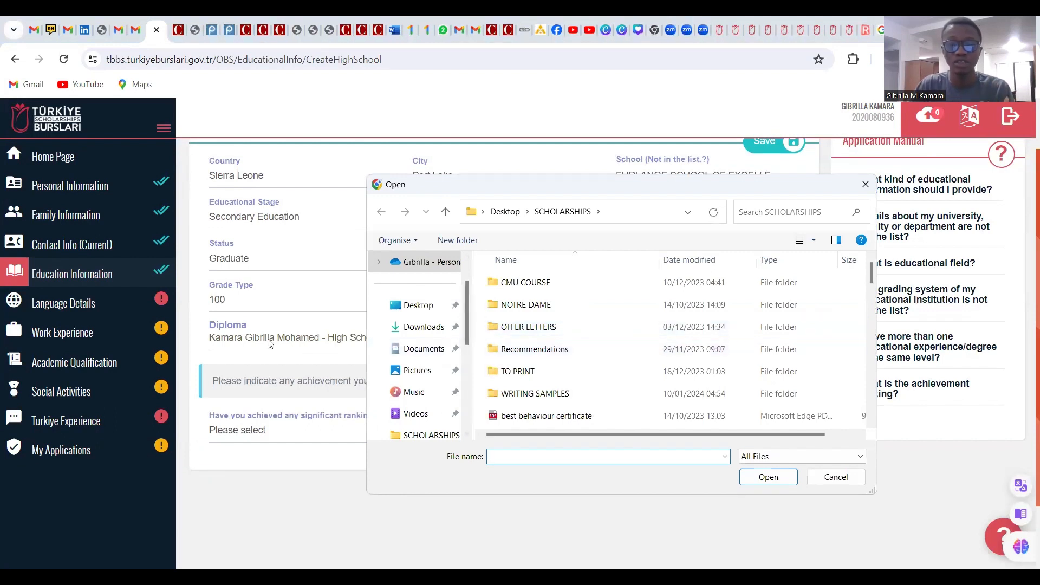
scroll(568, 400, down, 2)
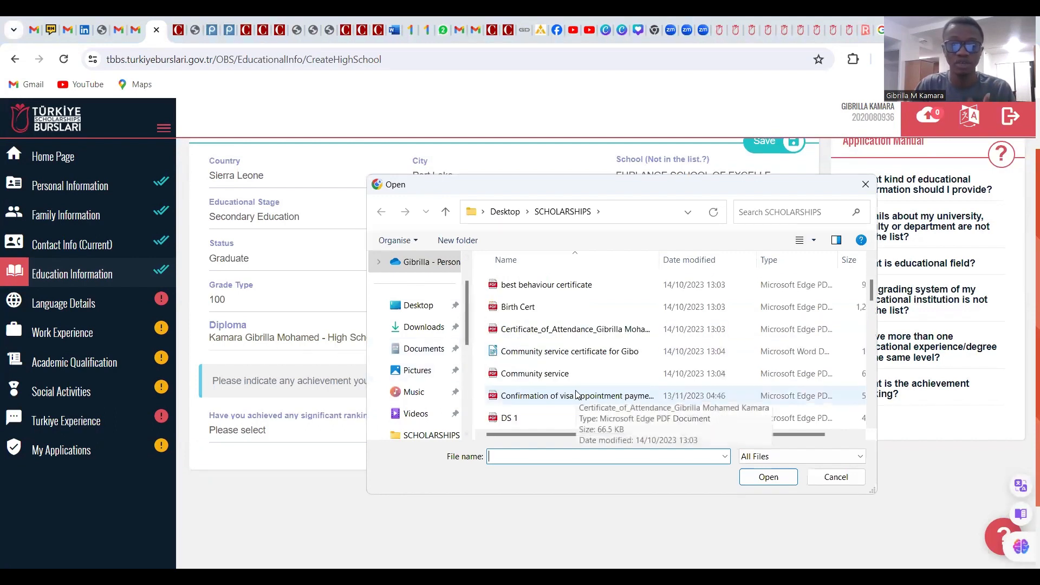
scroll(585, 379, down, 1)
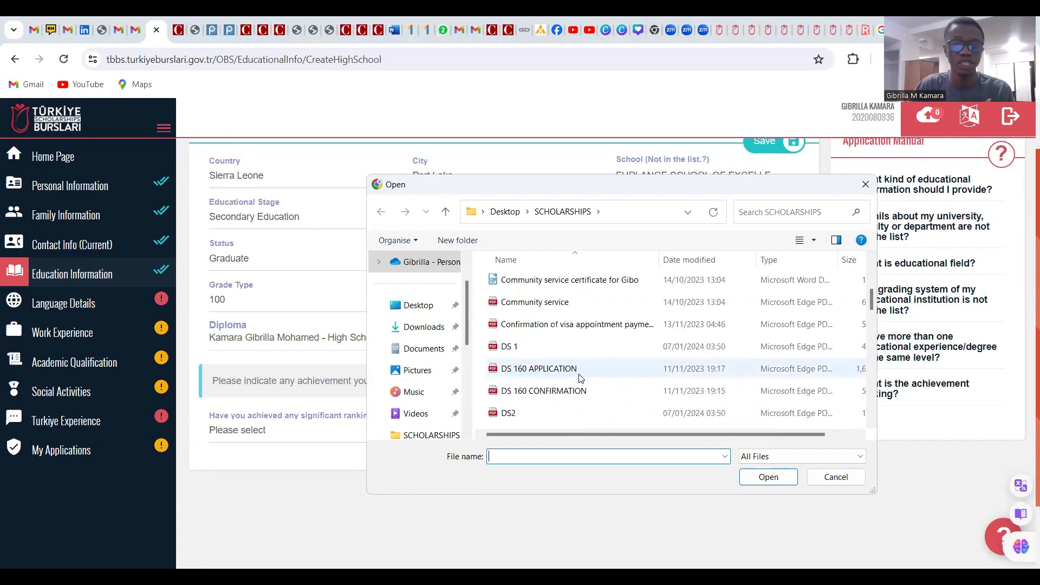
scroll(607, 370, down, 2)
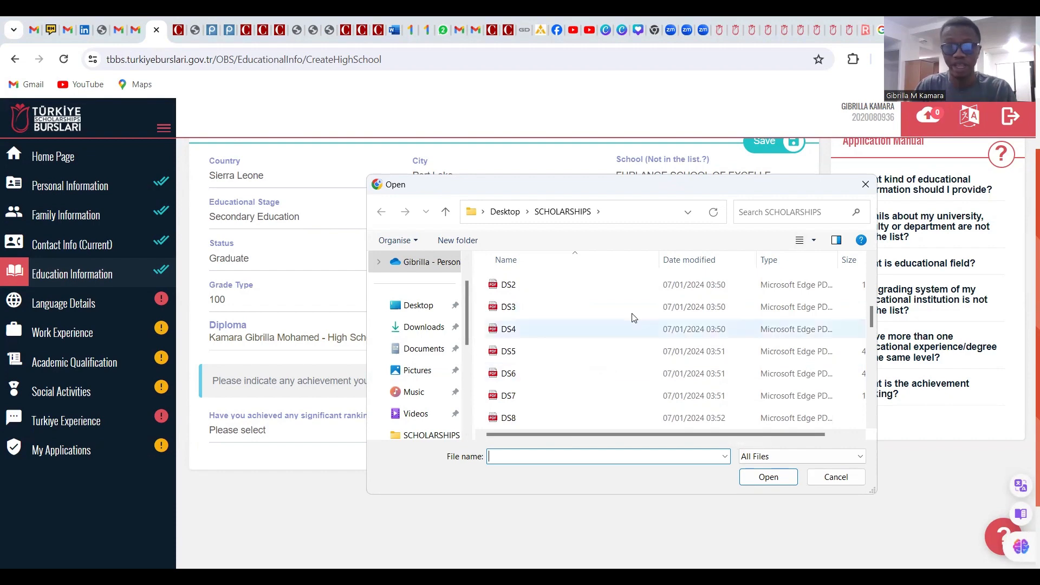
scroll(633, 324, down, 2)
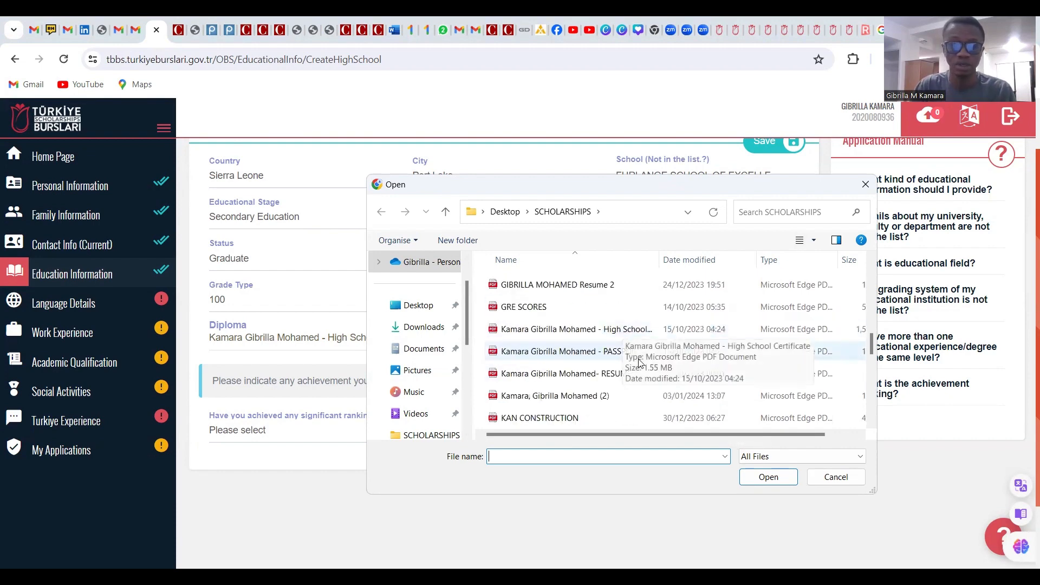
click(640, 330)
click(768, 477)
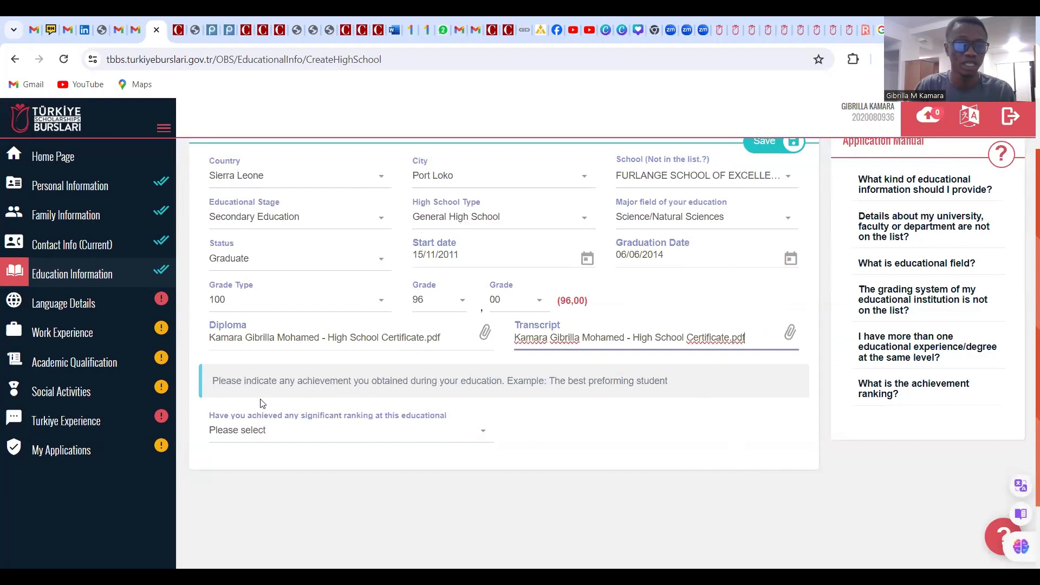
Answer Yes to significant ranking, set field School and rank 1, and tick the certificate box
click(291, 433)
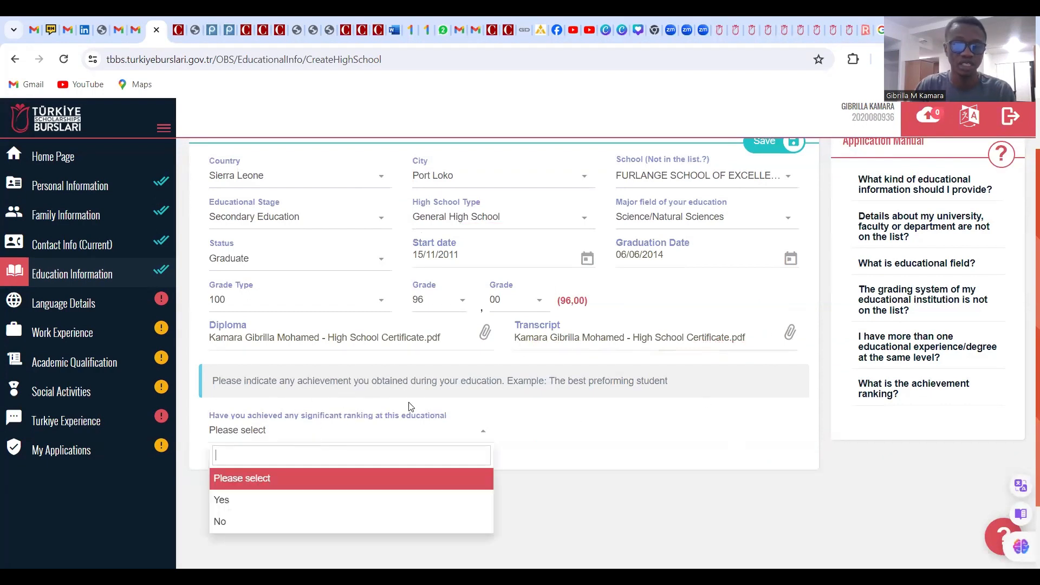
click(304, 499)
scroll(341, 417, down, 2)
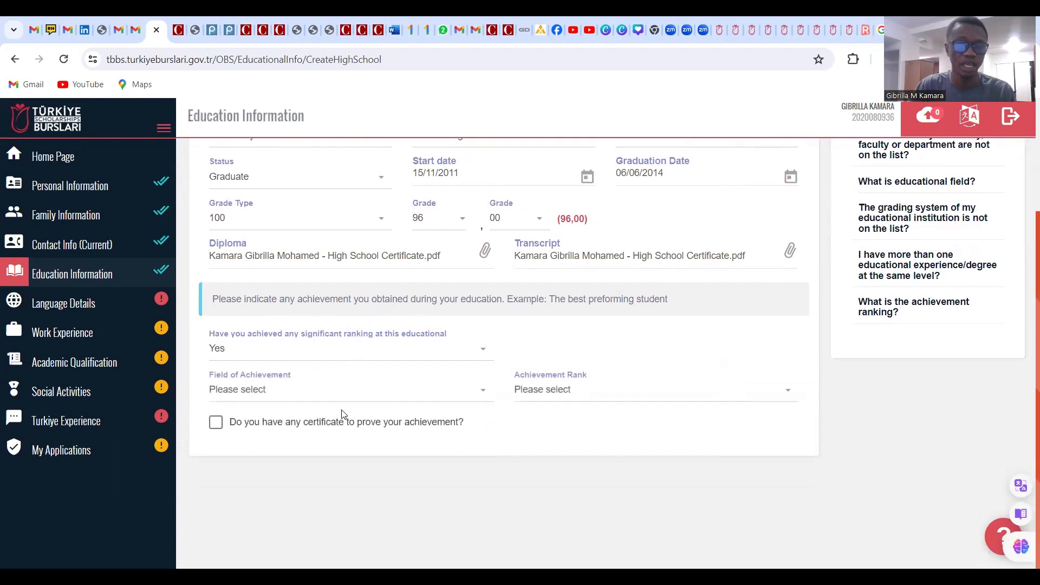
click(369, 398)
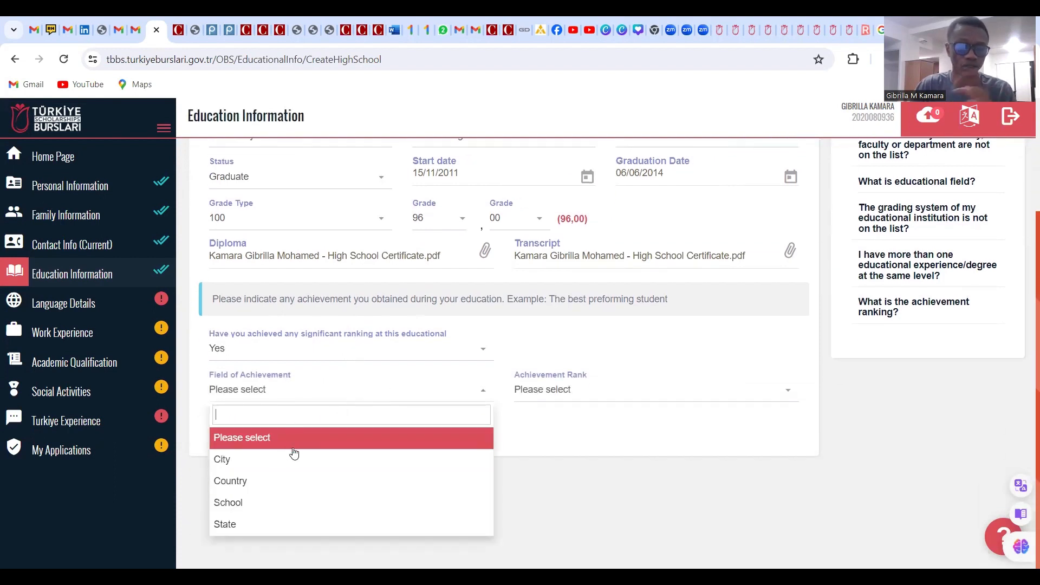
click(268, 503)
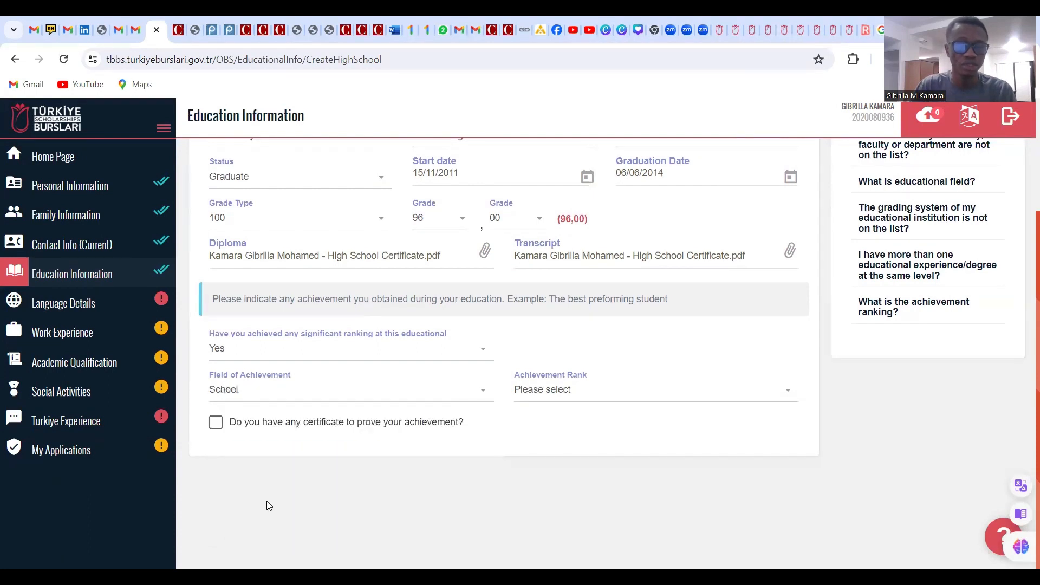
click(582, 391)
click(560, 469)
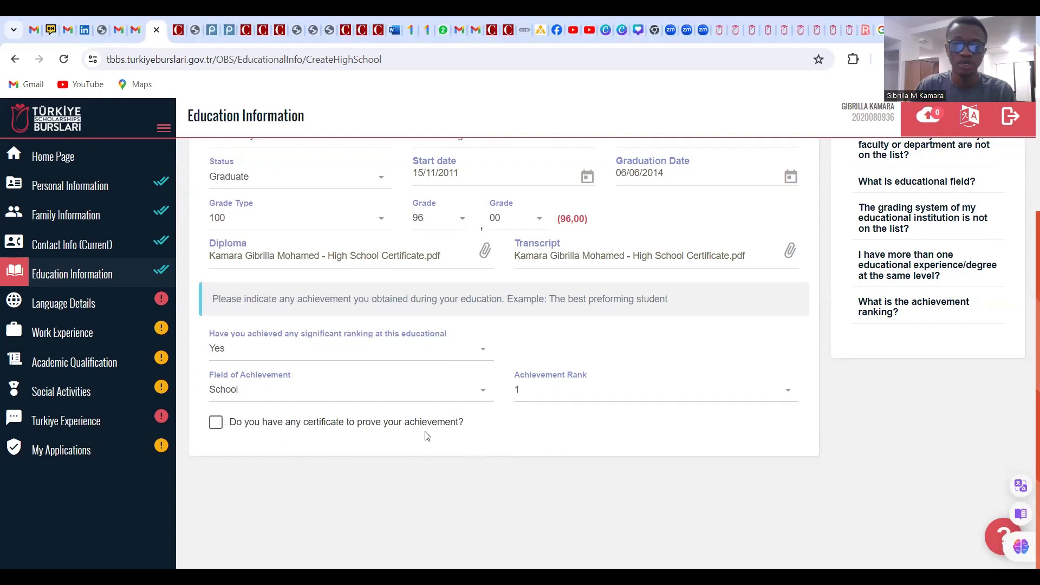
click(216, 426)
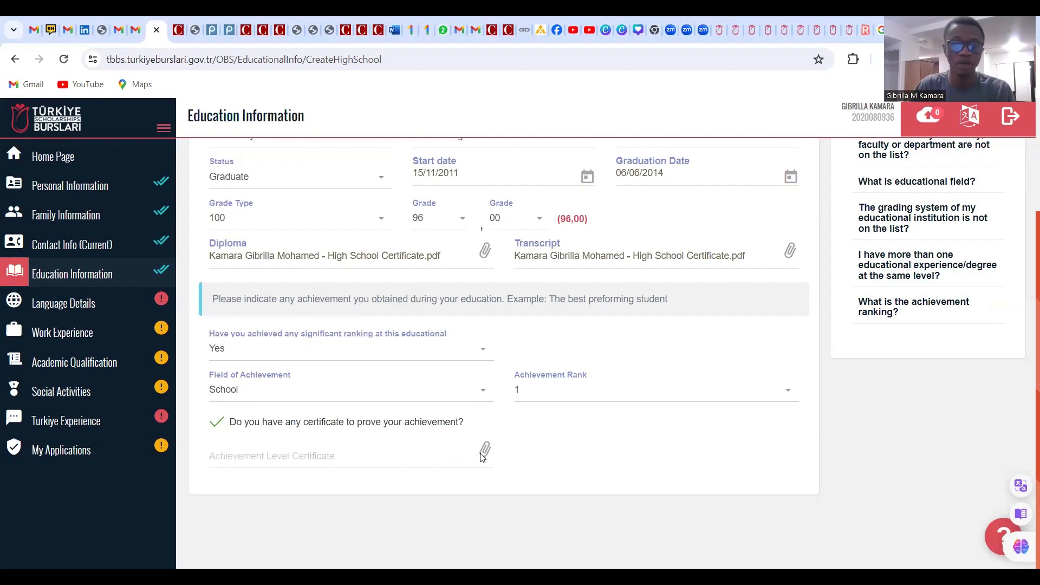
Attach 'best behaviour certificate' as the Achievement Level Certificate and save the high school information
click(342, 458)
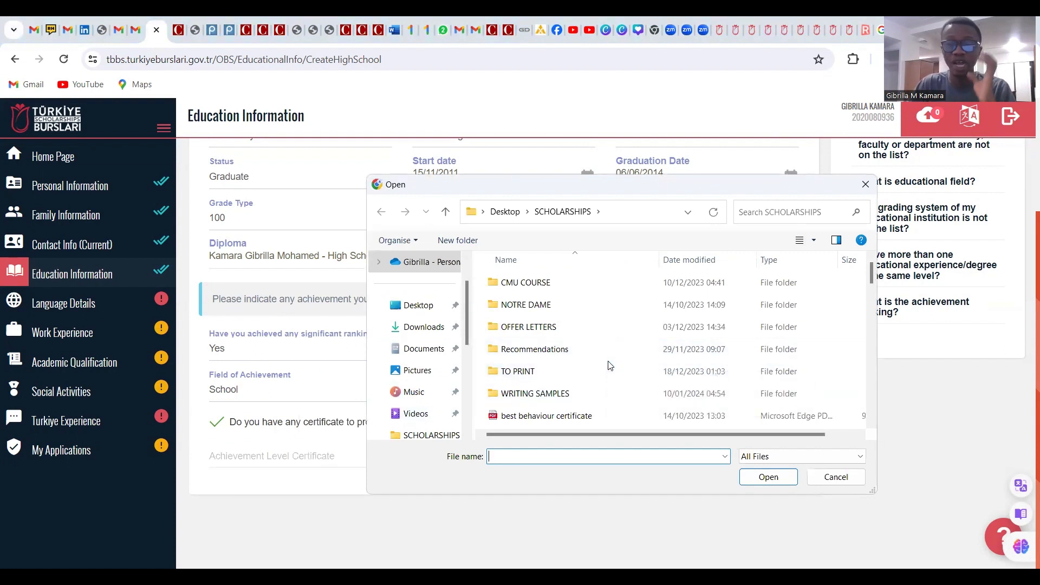
click(600, 416)
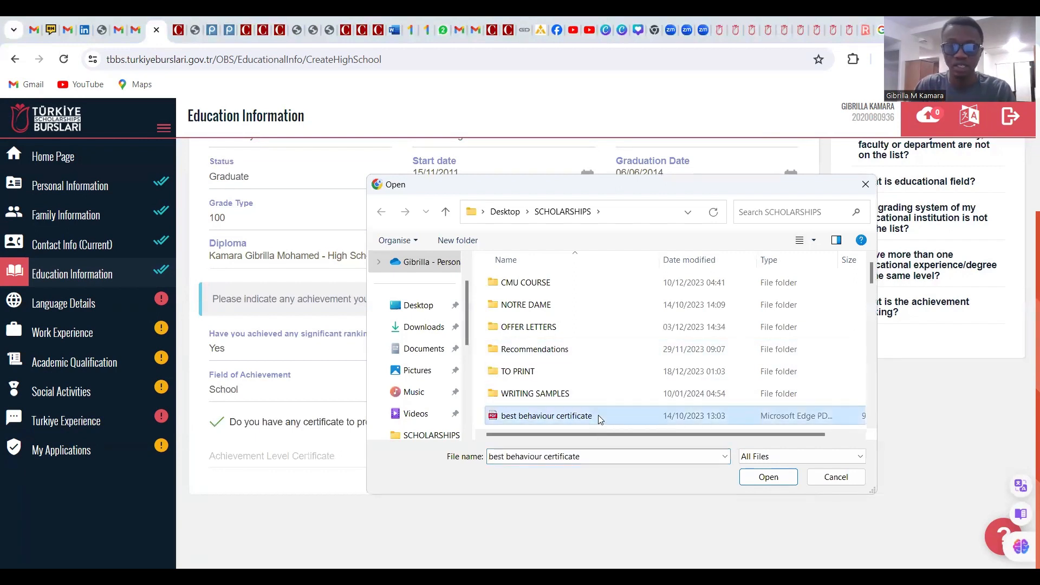
click(766, 478)
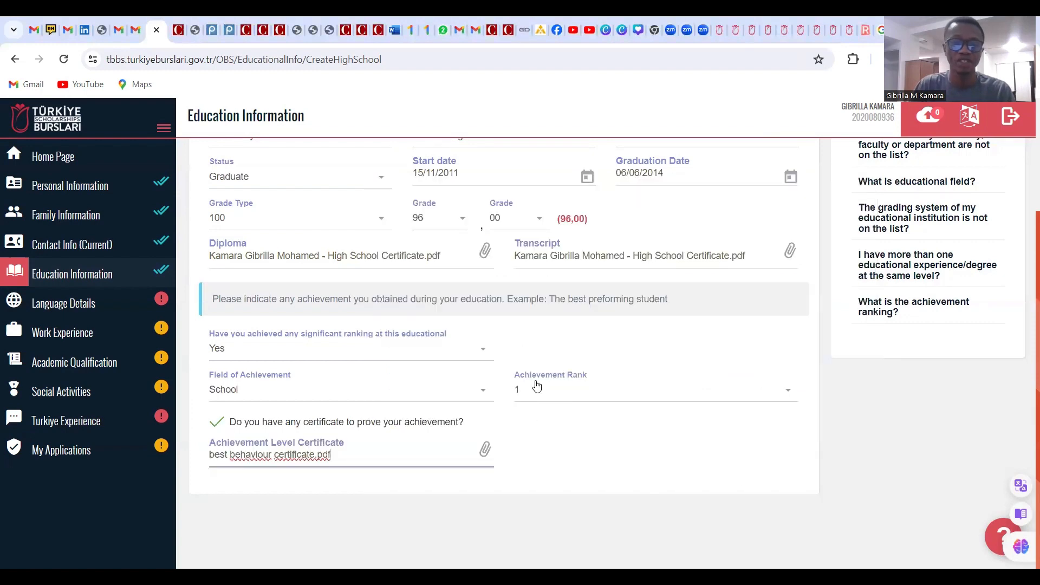
scroll(628, 429, up, 3)
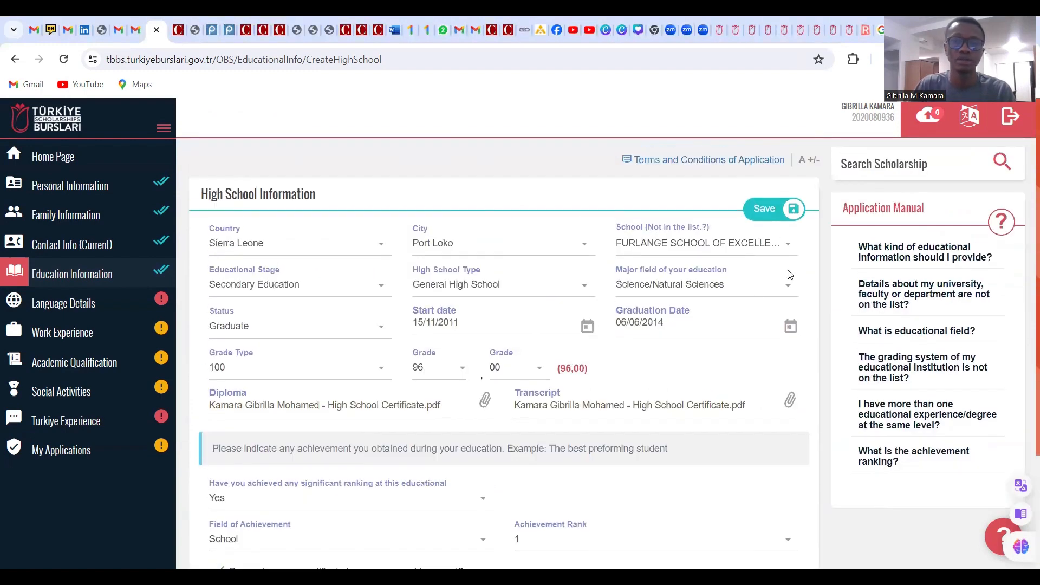
click(767, 211)
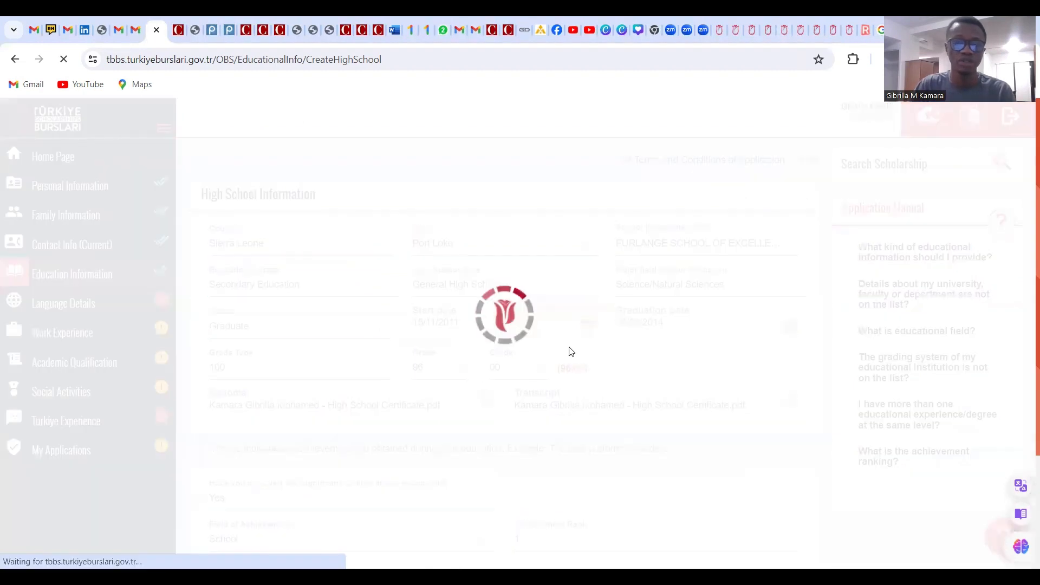
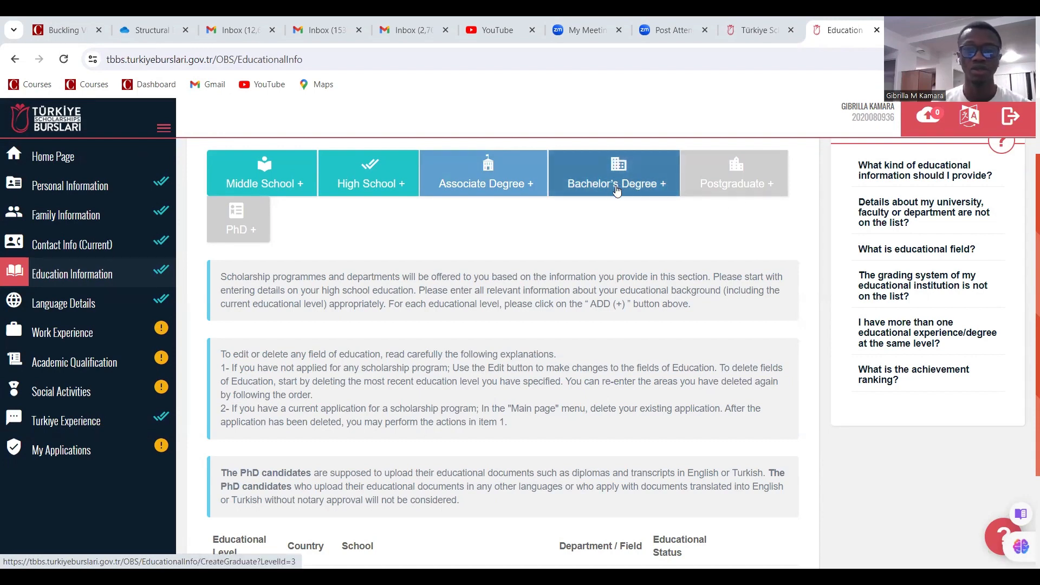
Start a new bachelor's degree entry with country Sierra Leone and city Freetown
click(659, 192)
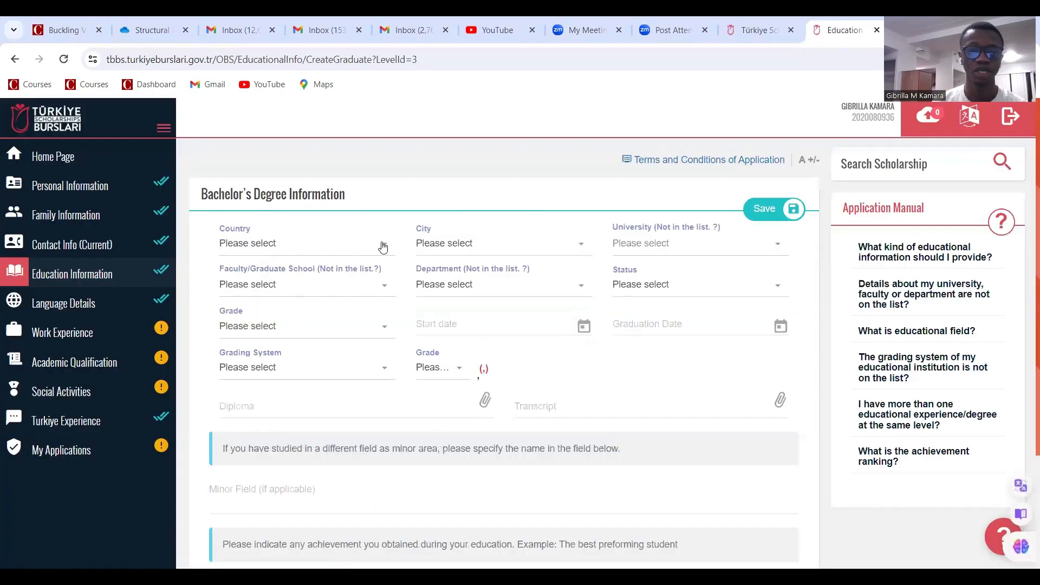
click(384, 243)
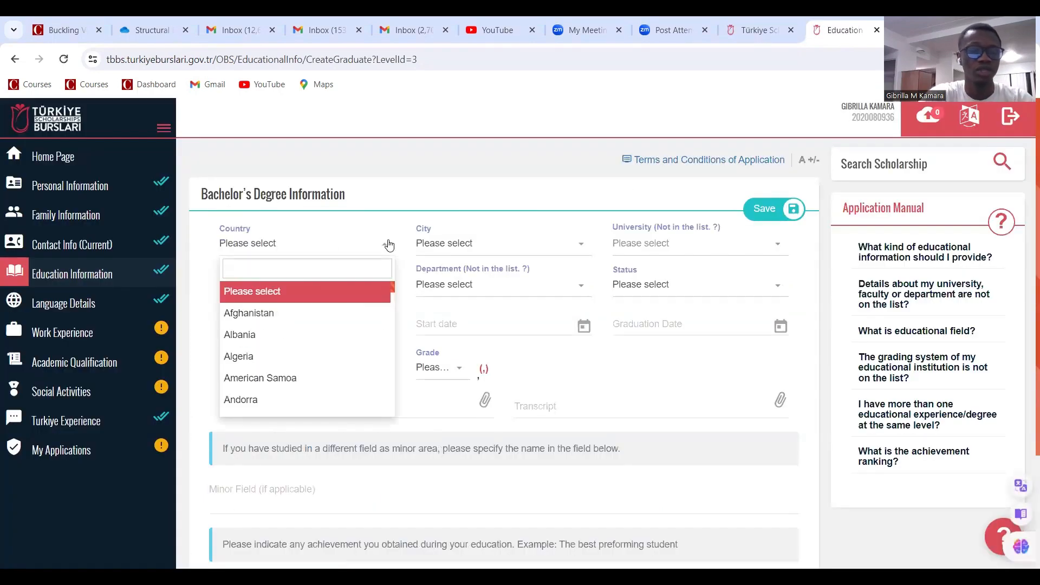
text(sie)
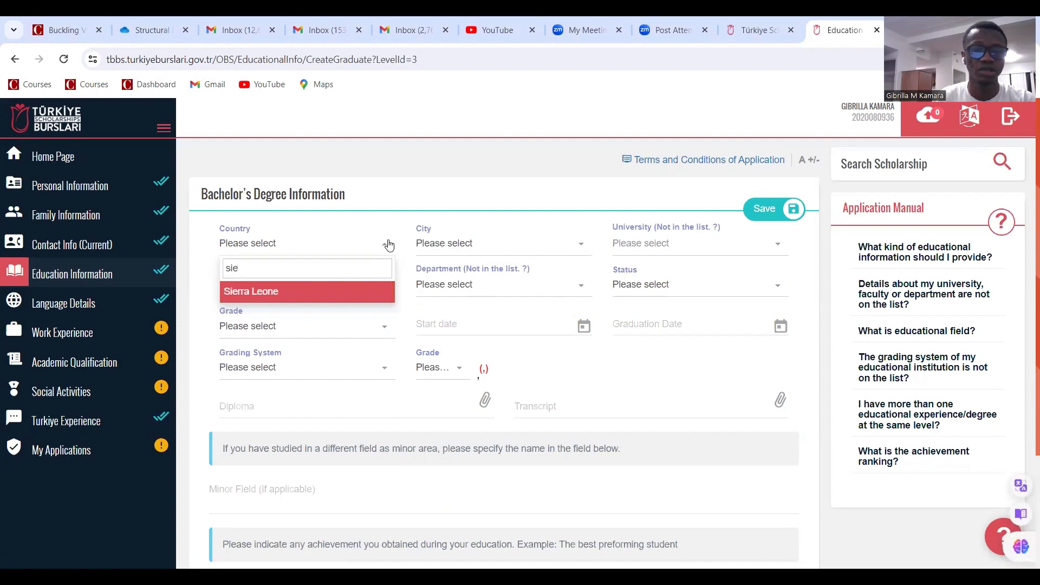
click(342, 294)
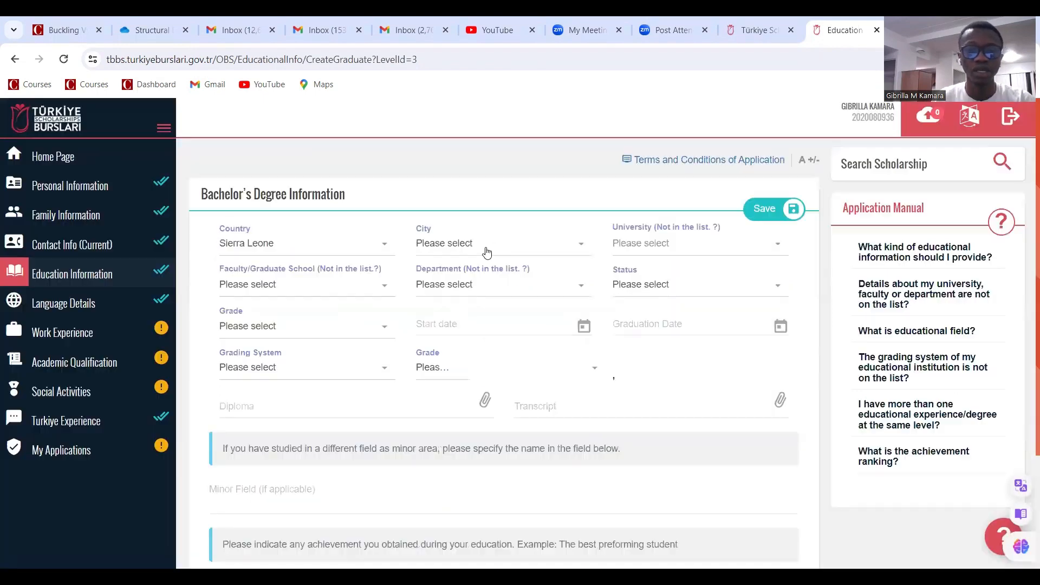
click(494, 243)
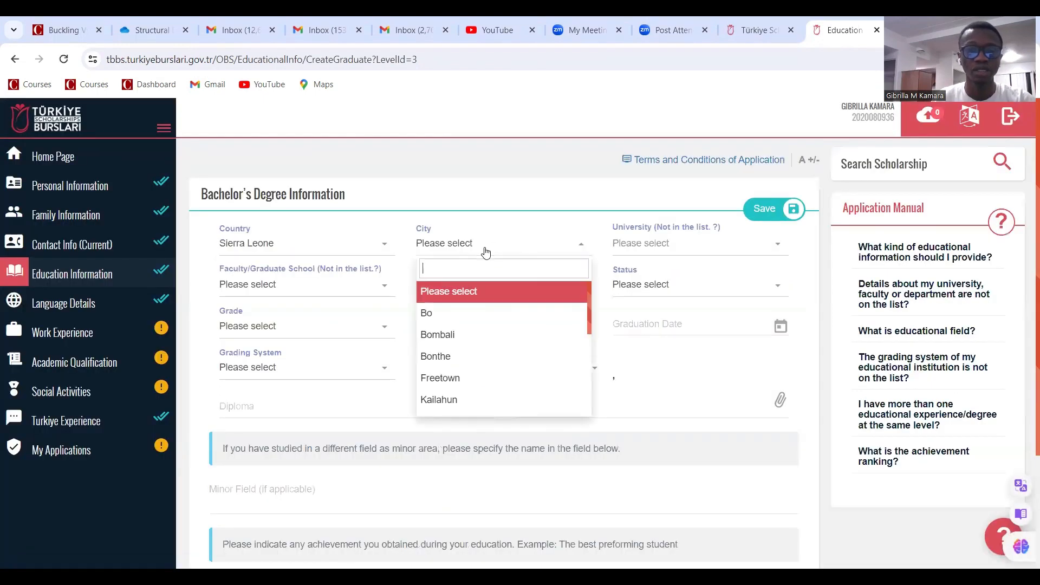
click(449, 383)
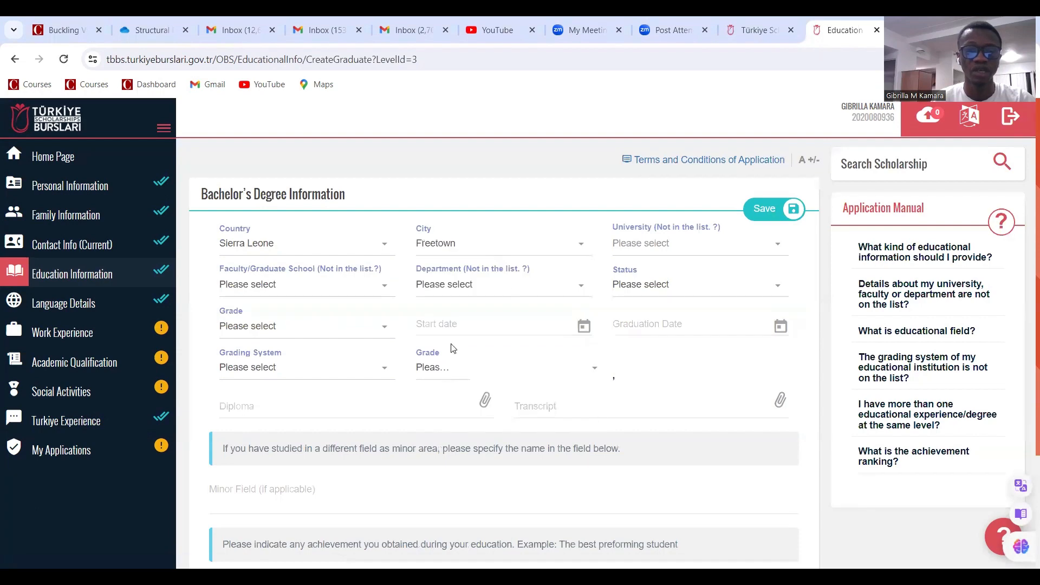
Search for and select Fourah Bay College, University of Sierra Leone as the university
click(638, 248)
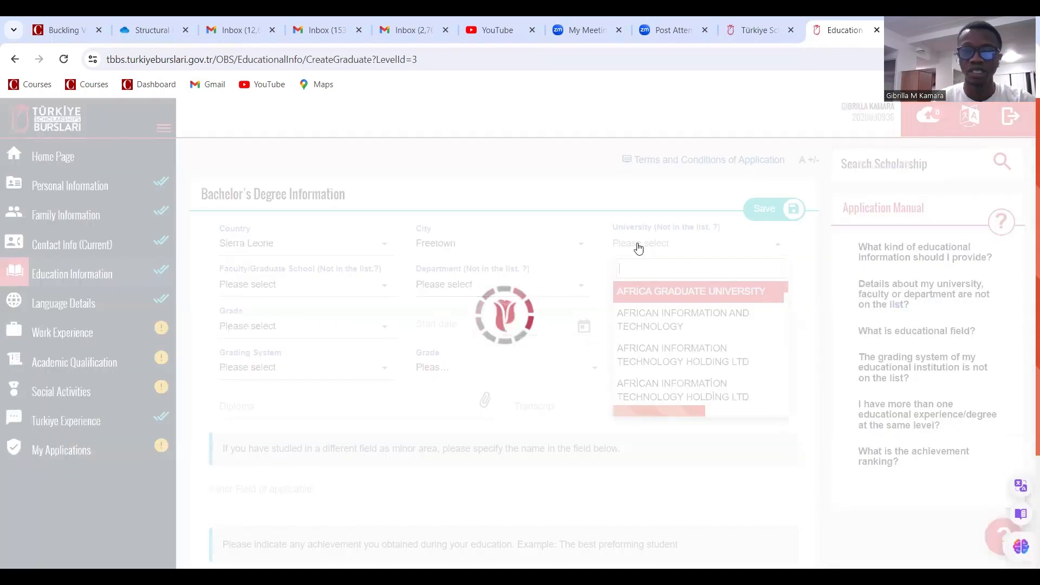
text(Univers)
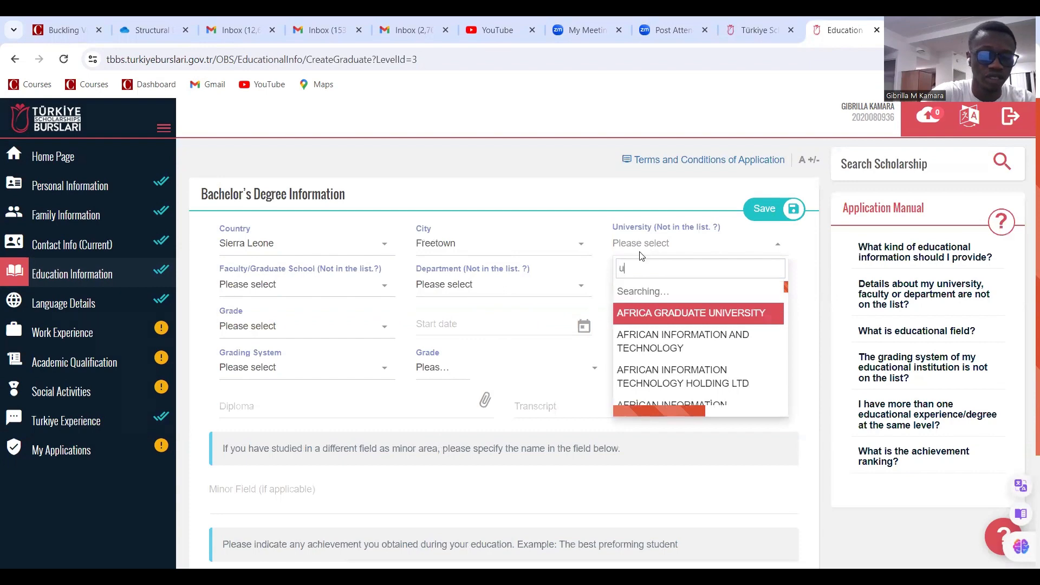
text(ity)
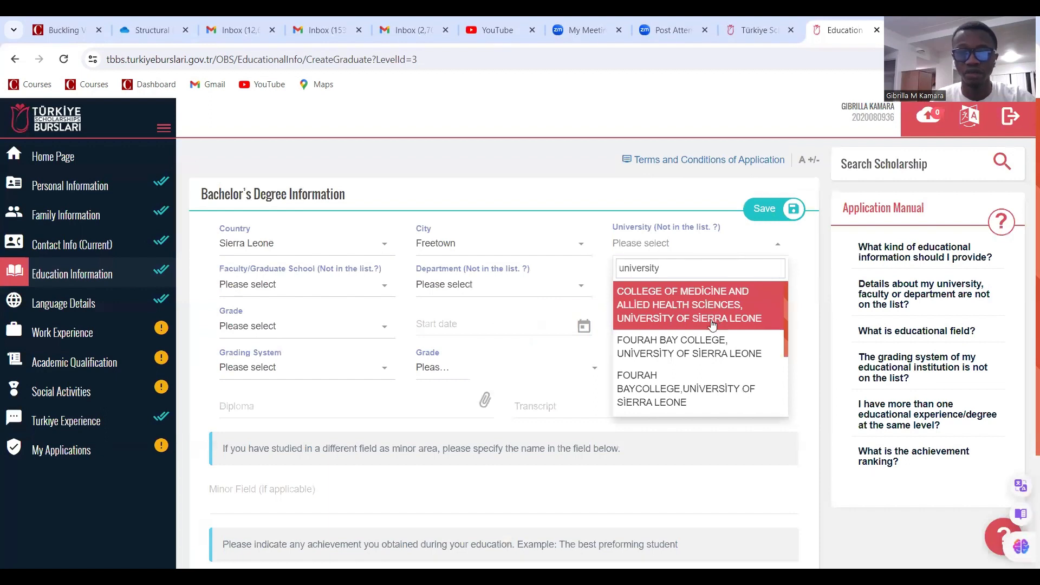
click(703, 348)
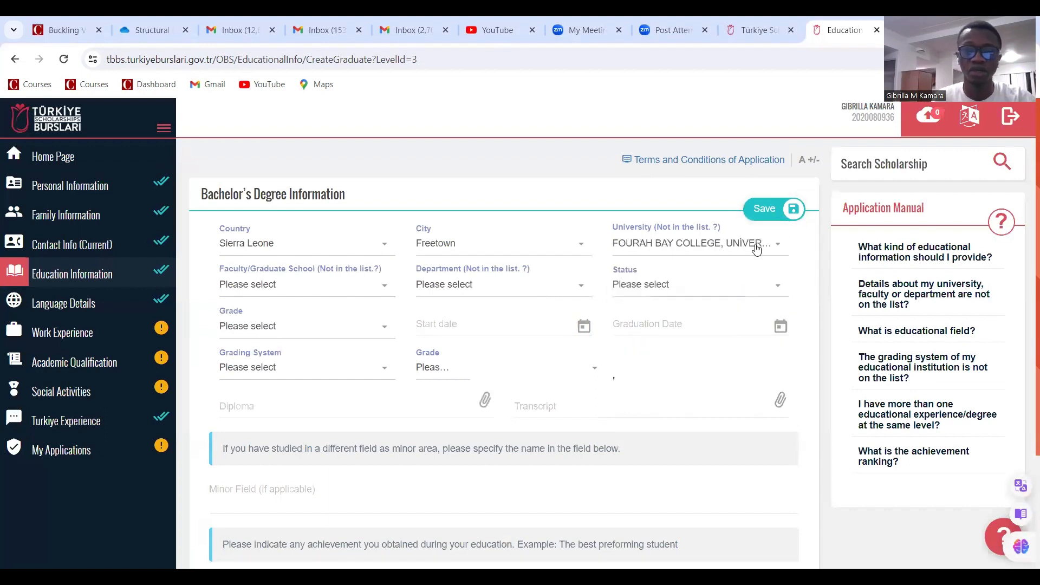
click(305, 291)
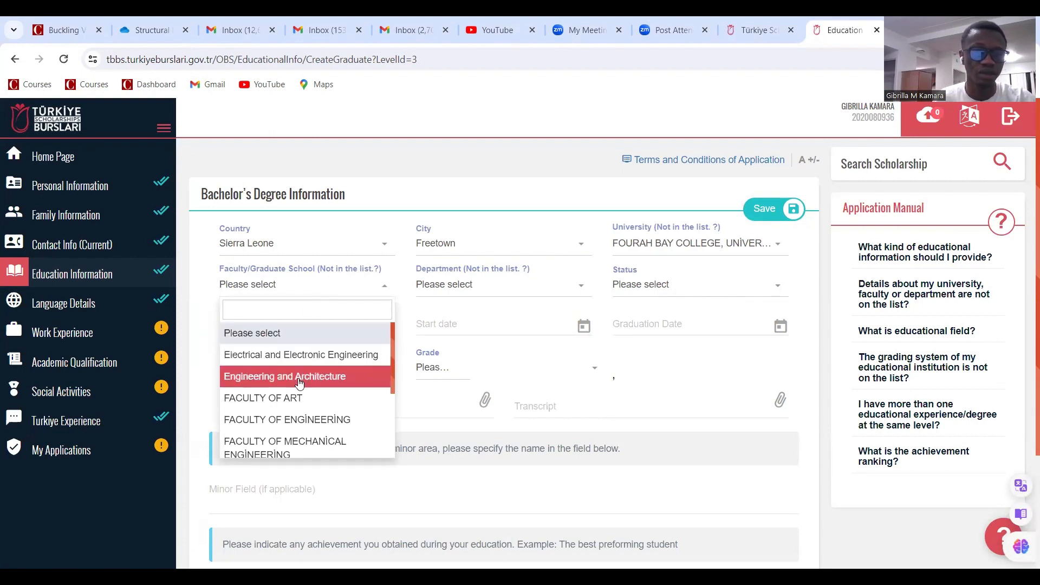
Try an engineering faculty, but no Civil Engineering department appears for 'civi'
click(300, 419)
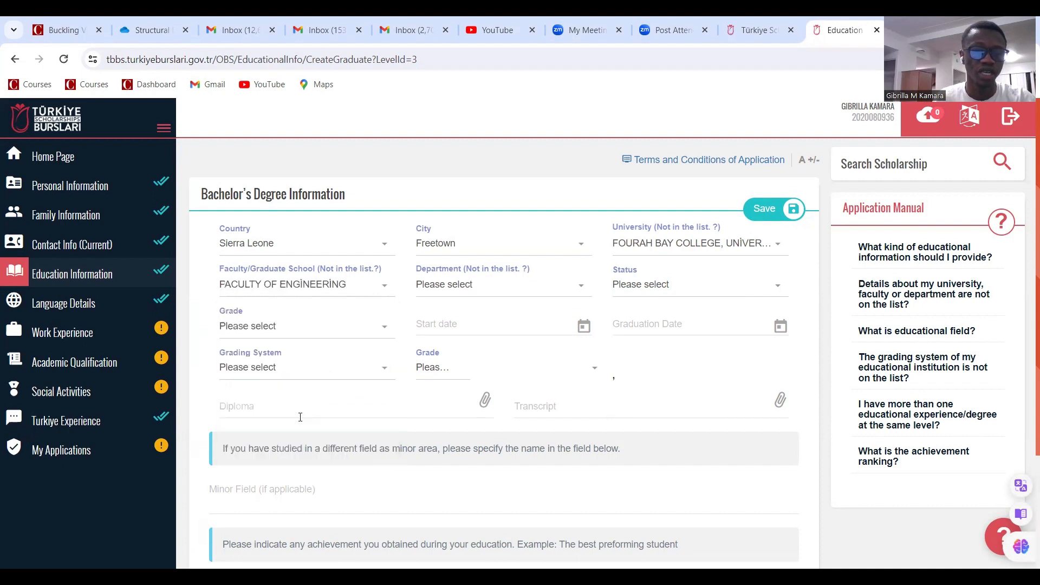
click(480, 292)
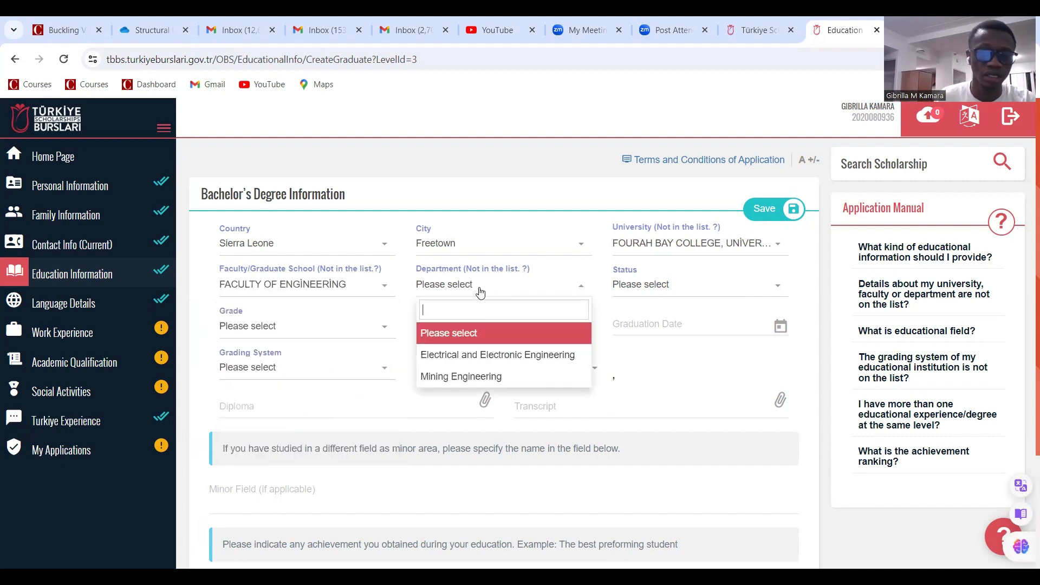
text(civil Engineering)
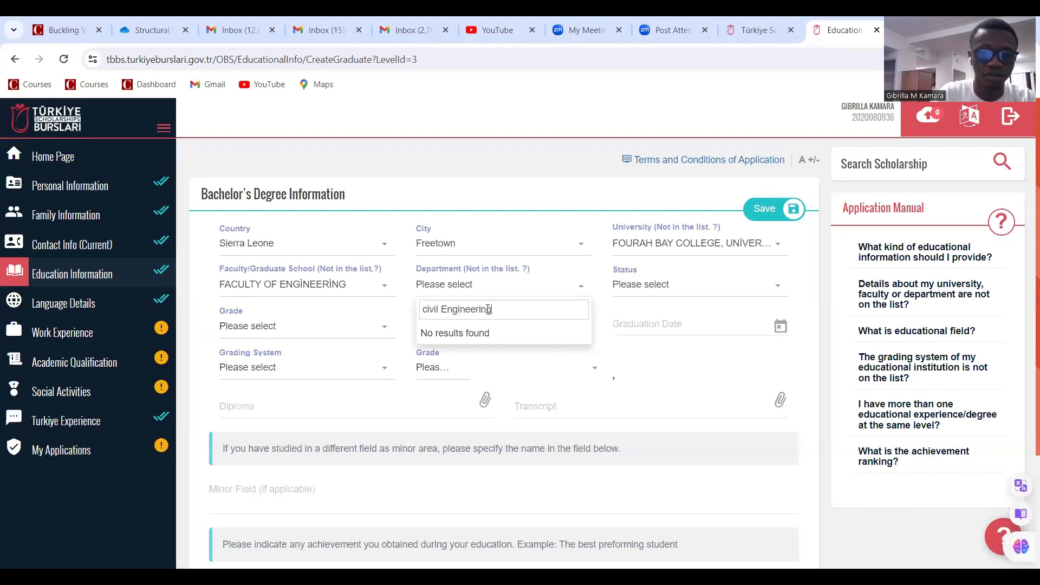
click(573, 361)
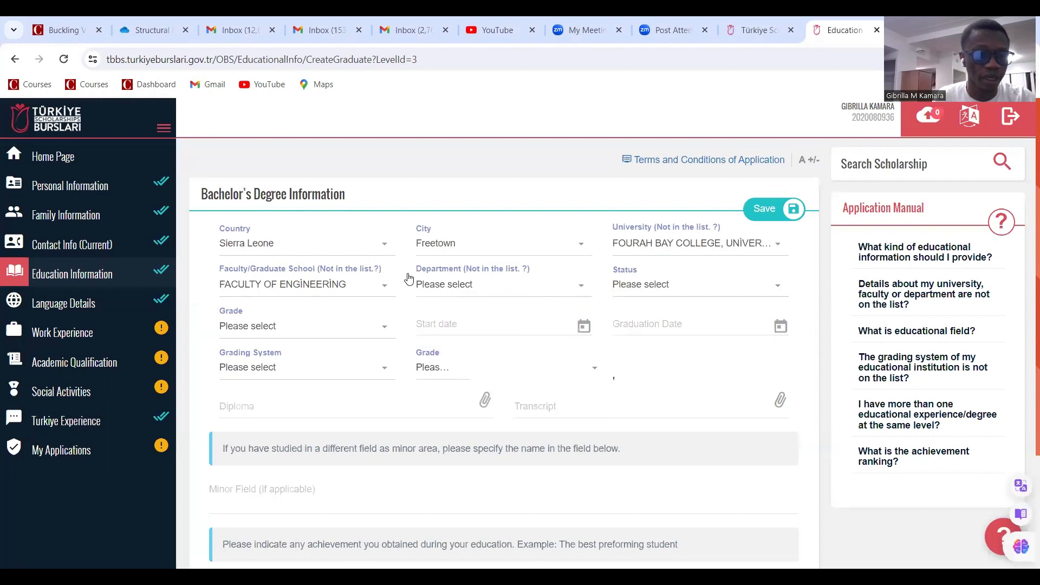
Switch the faculty to Engineering and Architecture and choose Civil Engineering as department
click(368, 285)
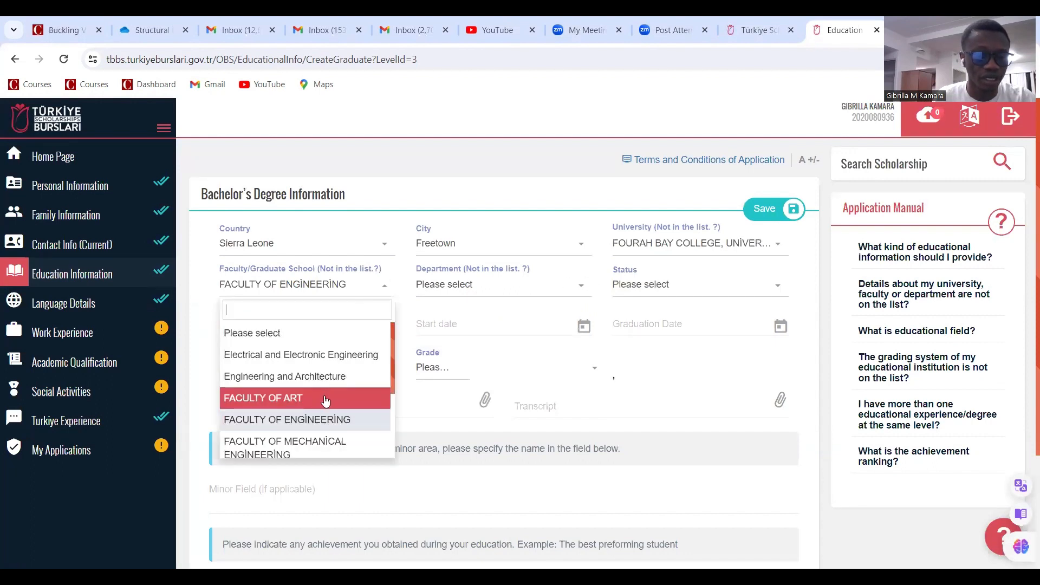
scroll(316, 426, down, 2)
scroll(316, 427, down, 1)
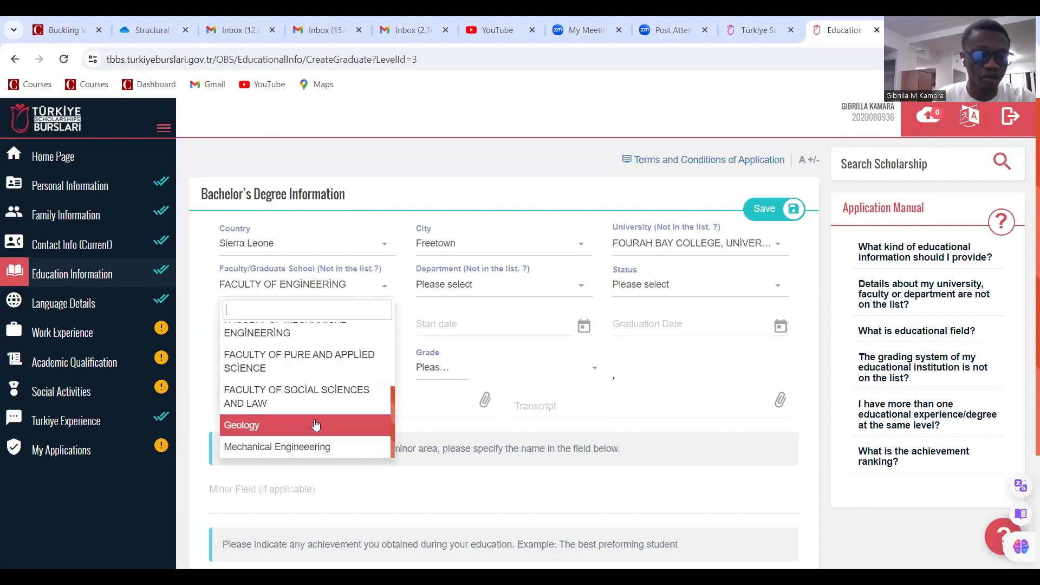
scroll(316, 422, down, 1)
scroll(327, 369, up, 4)
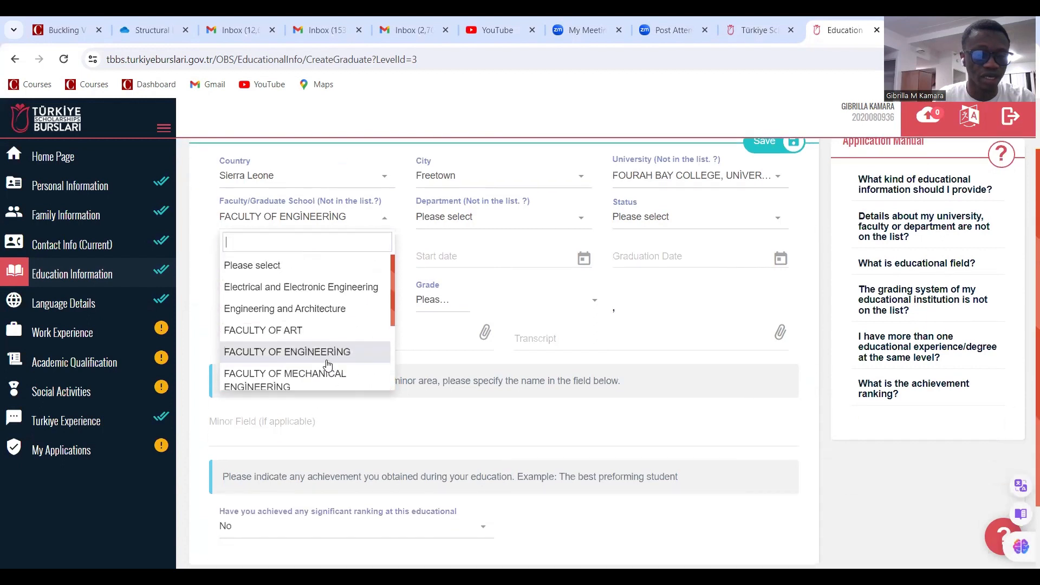
scroll(327, 366, up, 1)
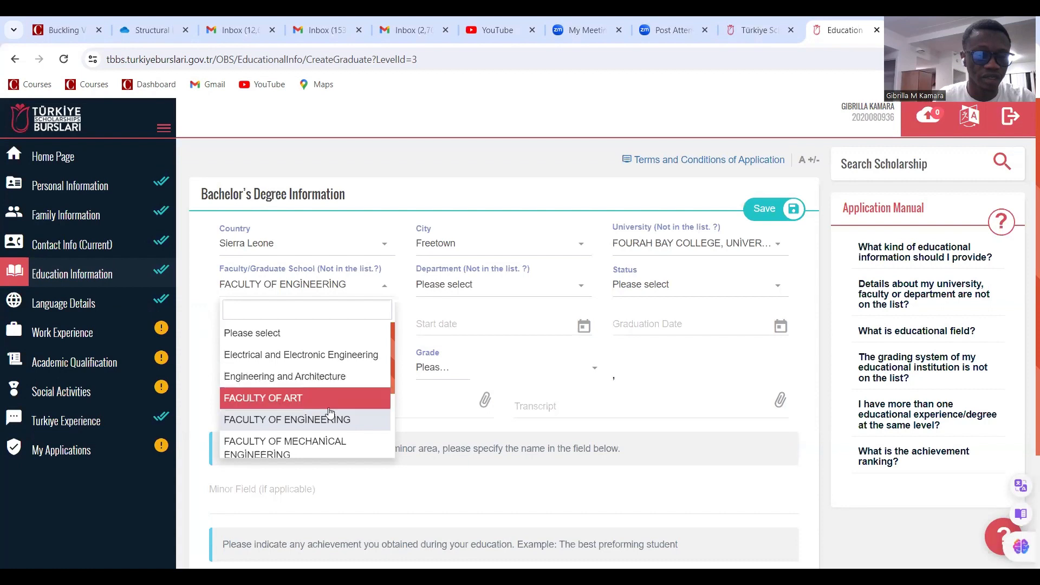
click(327, 379)
click(479, 293)
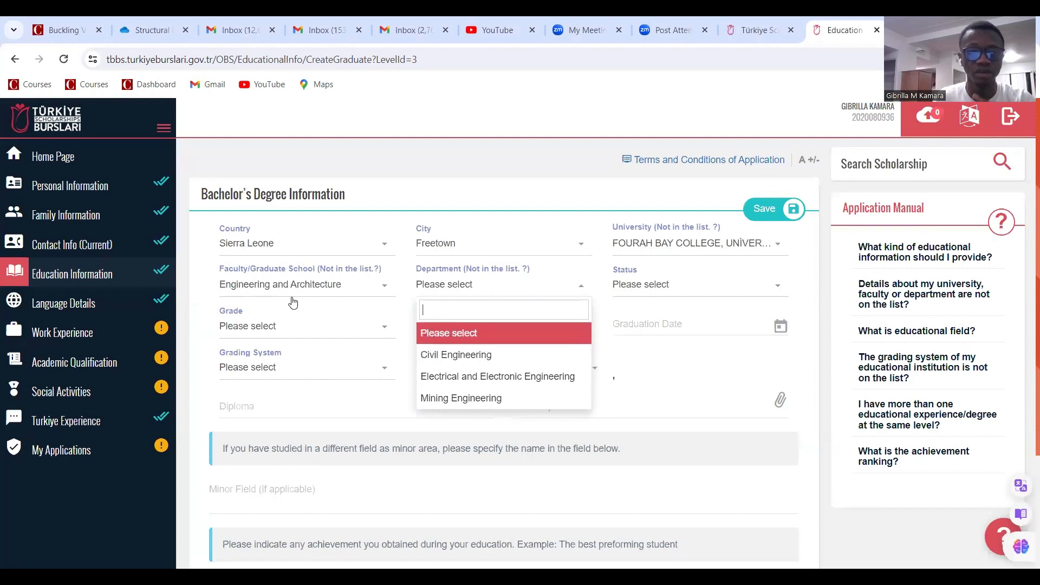
click(457, 356)
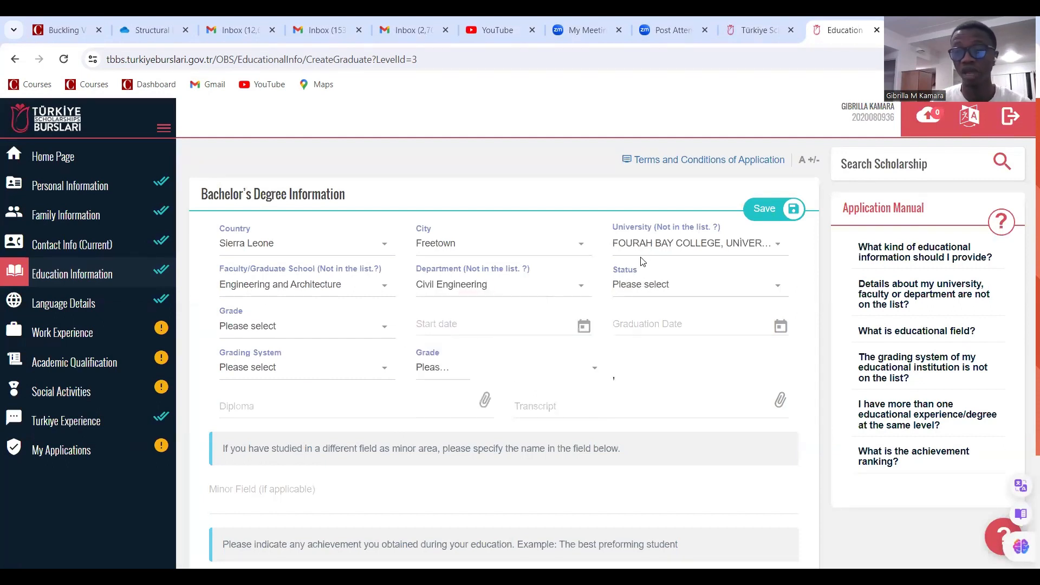
Recheck the department and faculty lists, leaving both selections unchanged
click(505, 297)
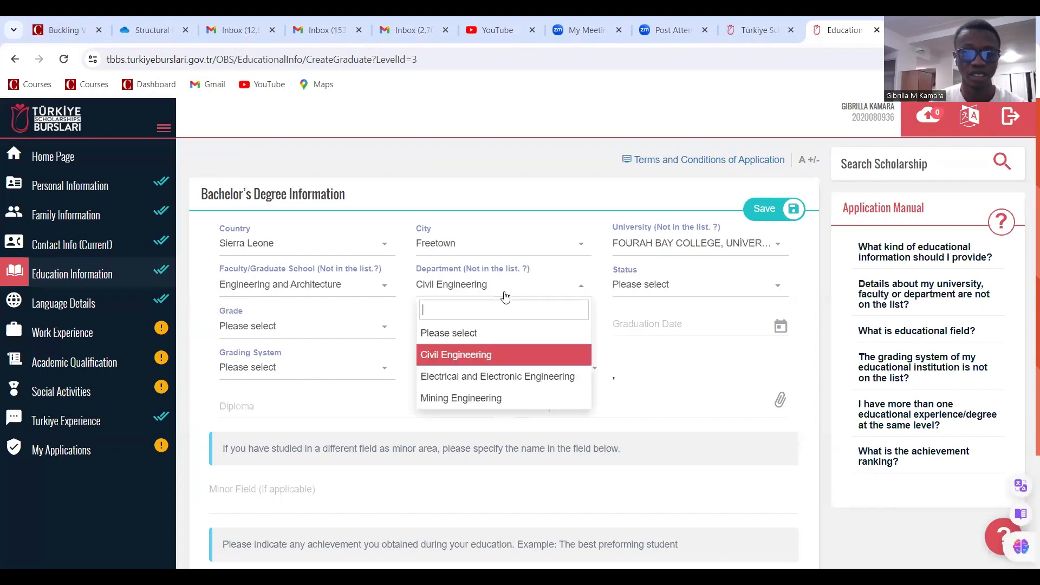
click(356, 287)
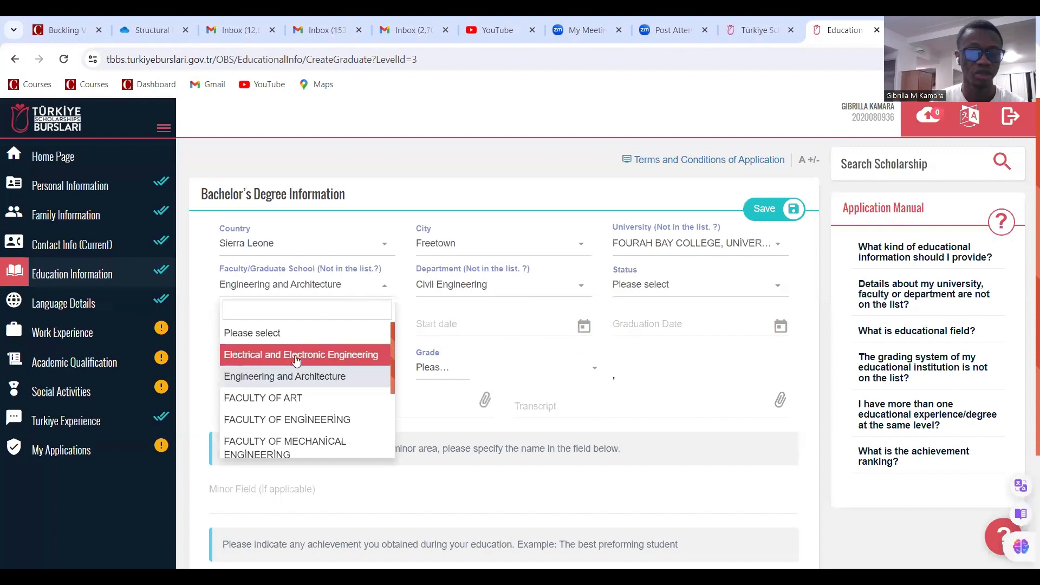
scroll(293, 381, down, 2)
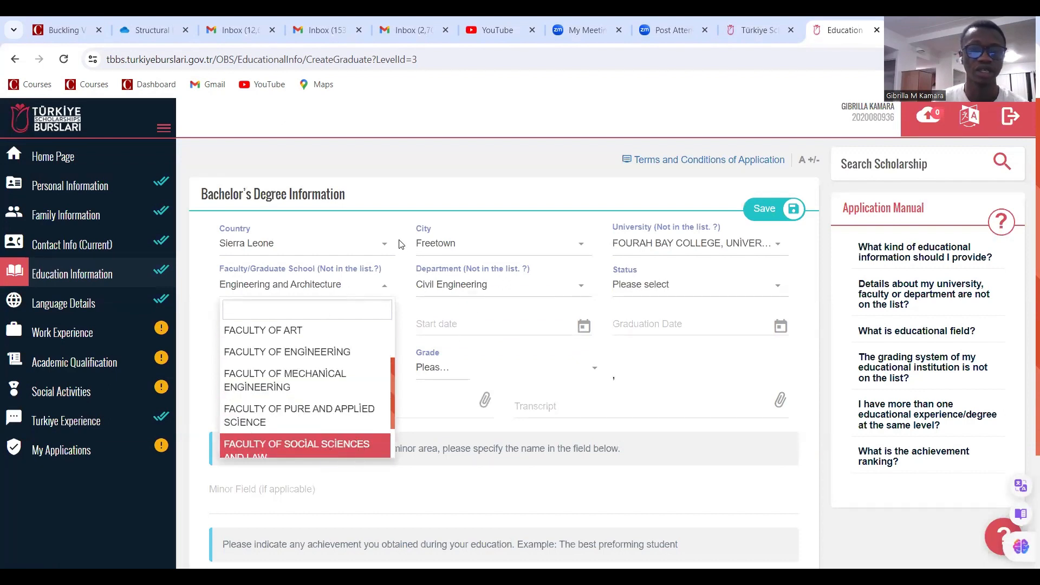
click(418, 195)
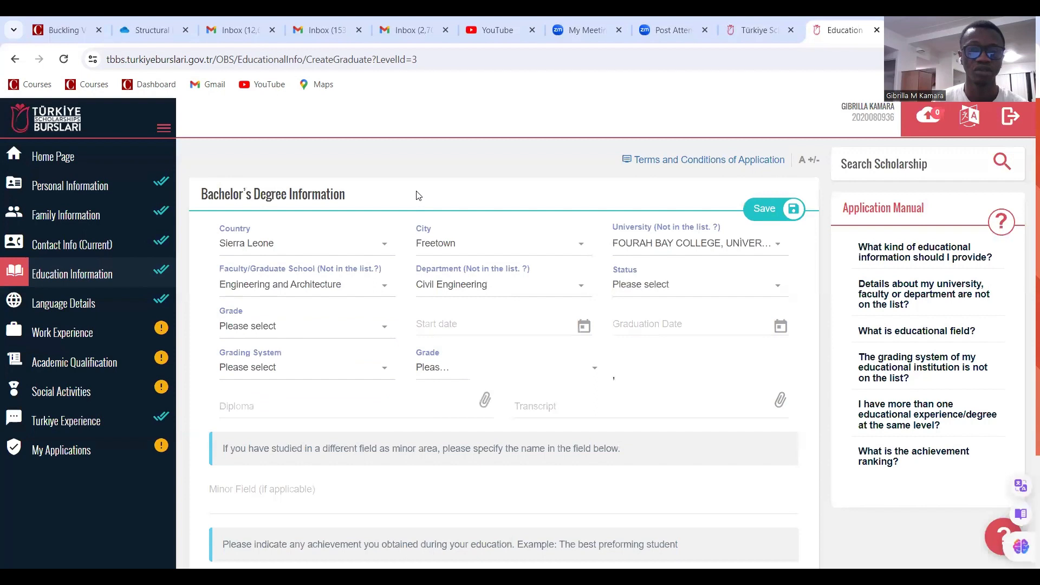
click(652, 287)
Mark the degree as Graduate with a start date of 20/10/2015
click(648, 377)
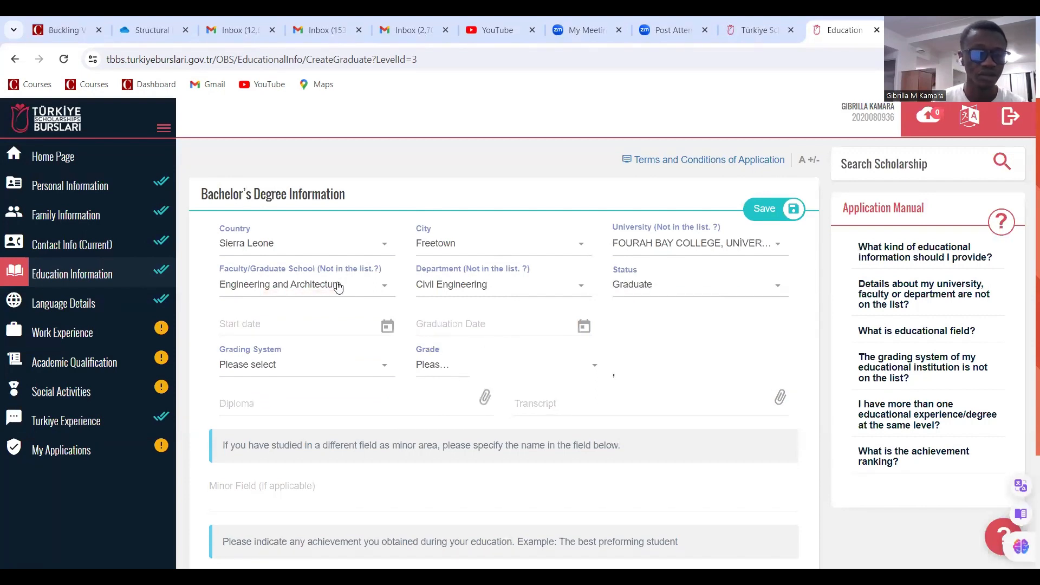
click(274, 325)
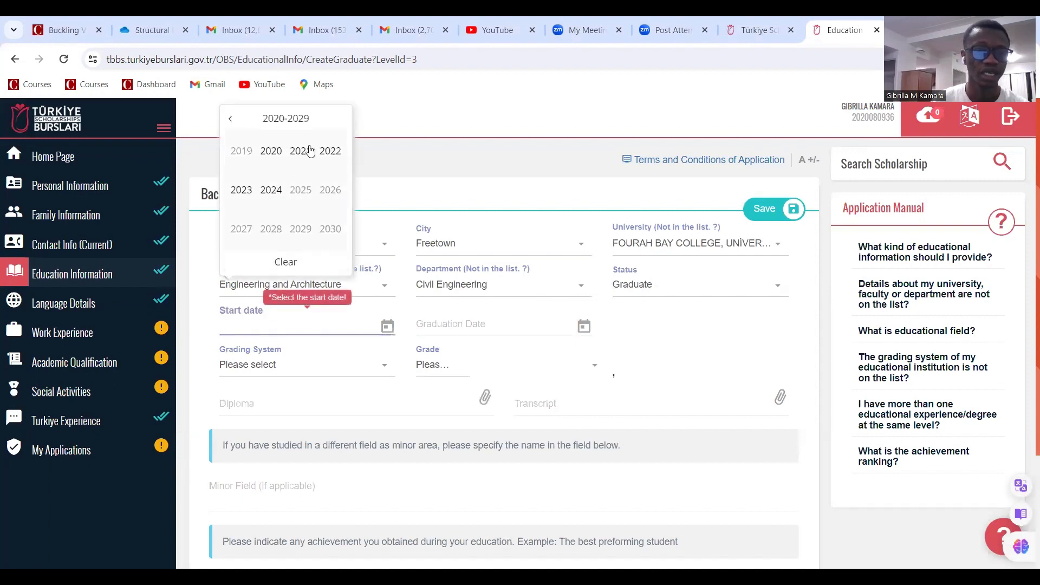
click(232, 119)
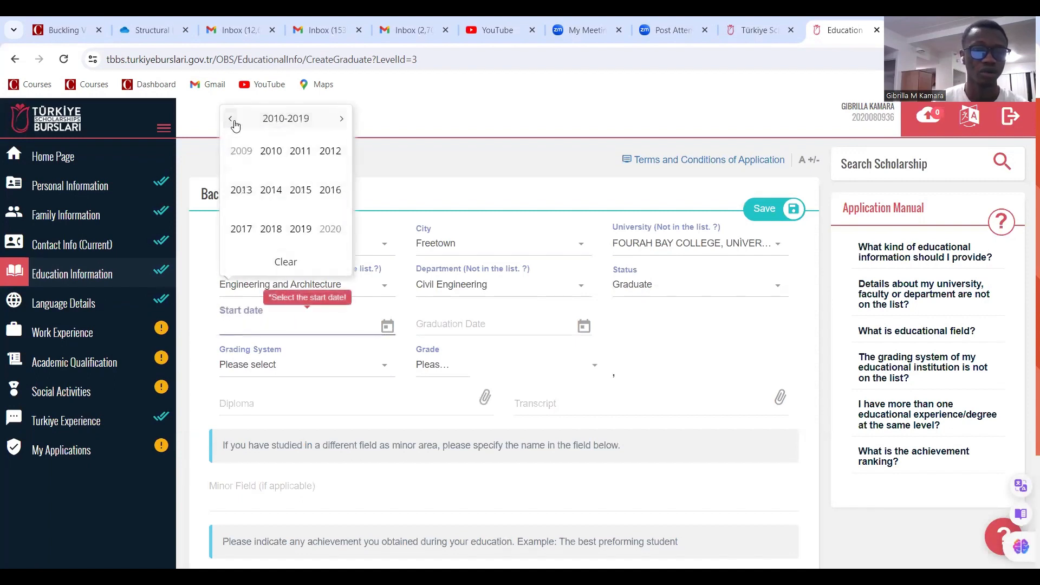
click(300, 197)
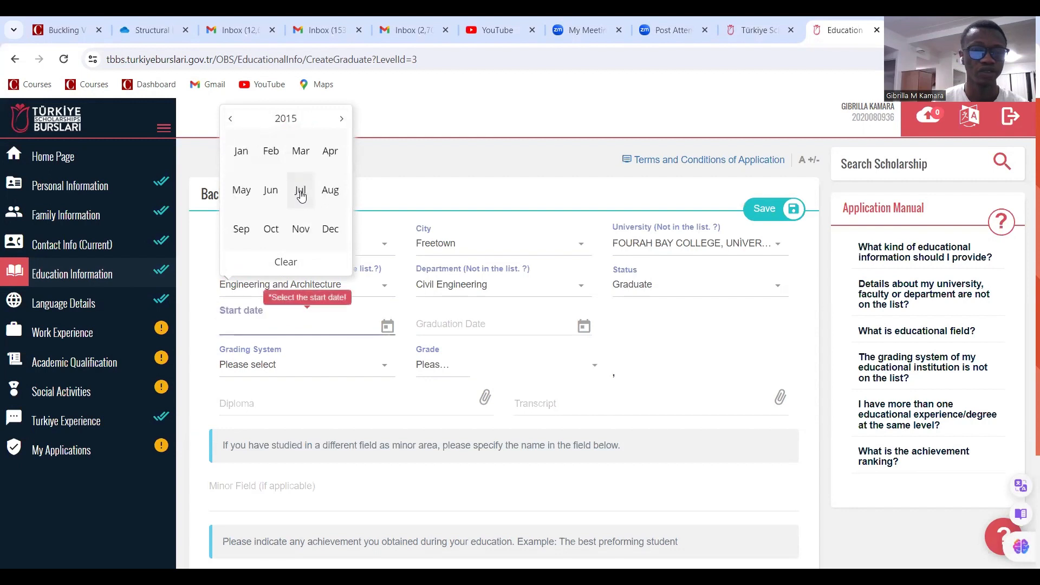
click(277, 237)
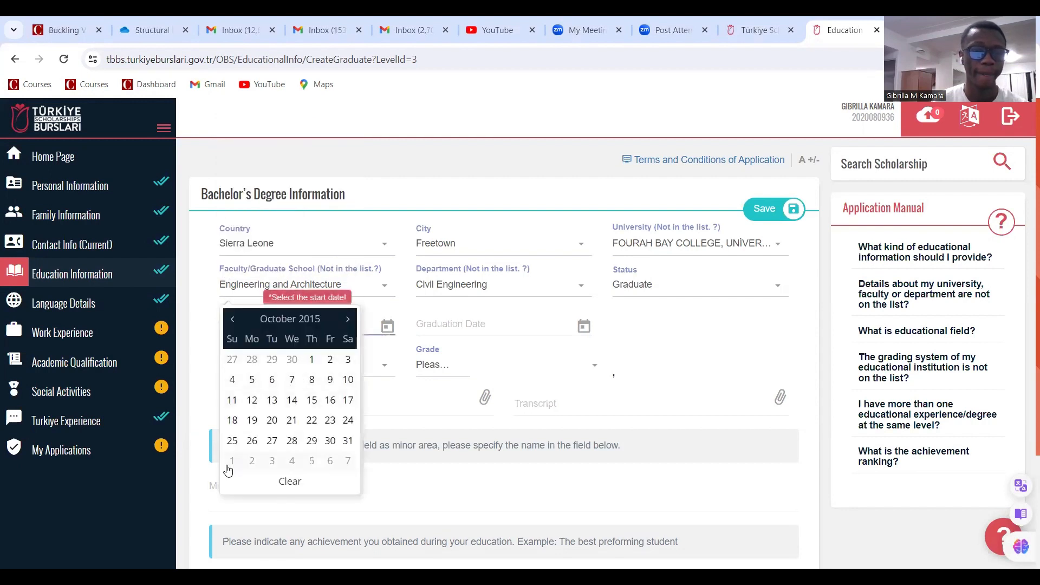
click(272, 421)
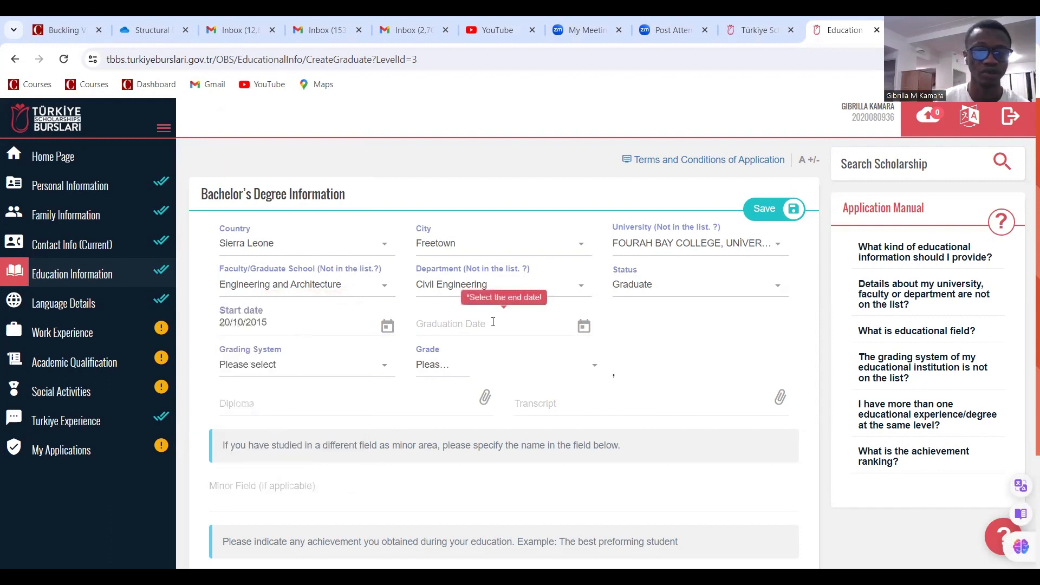
Set the graduation date to 14/04/2021, correcting an initial 20/10/2020 pick
click(509, 325)
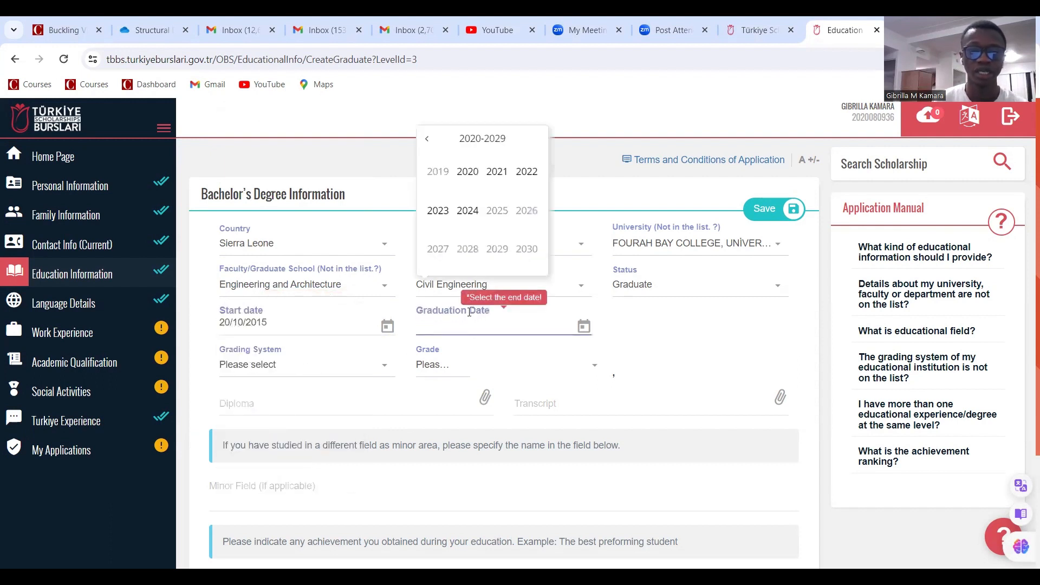
click(469, 172)
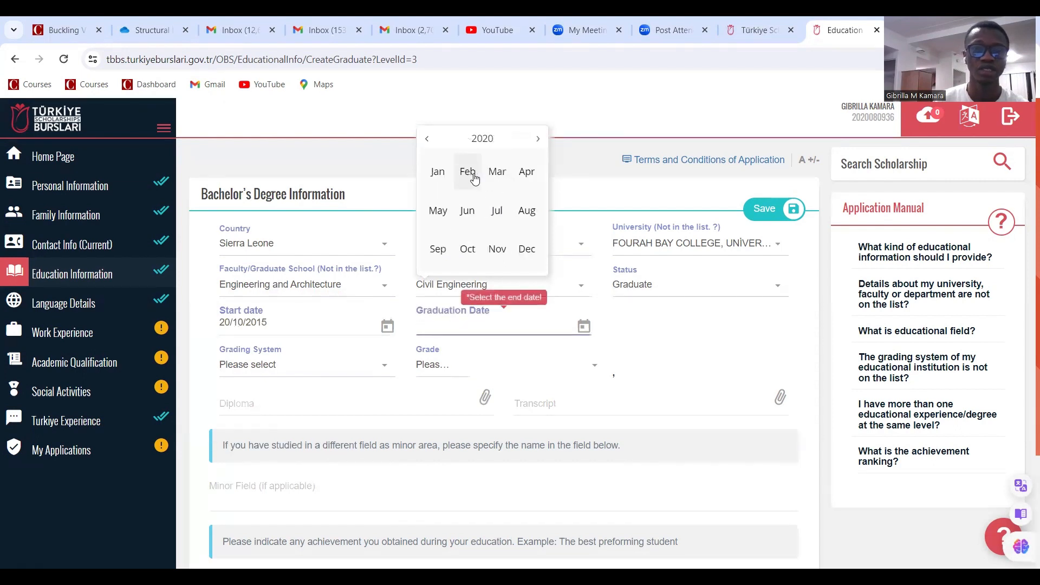
click(467, 249)
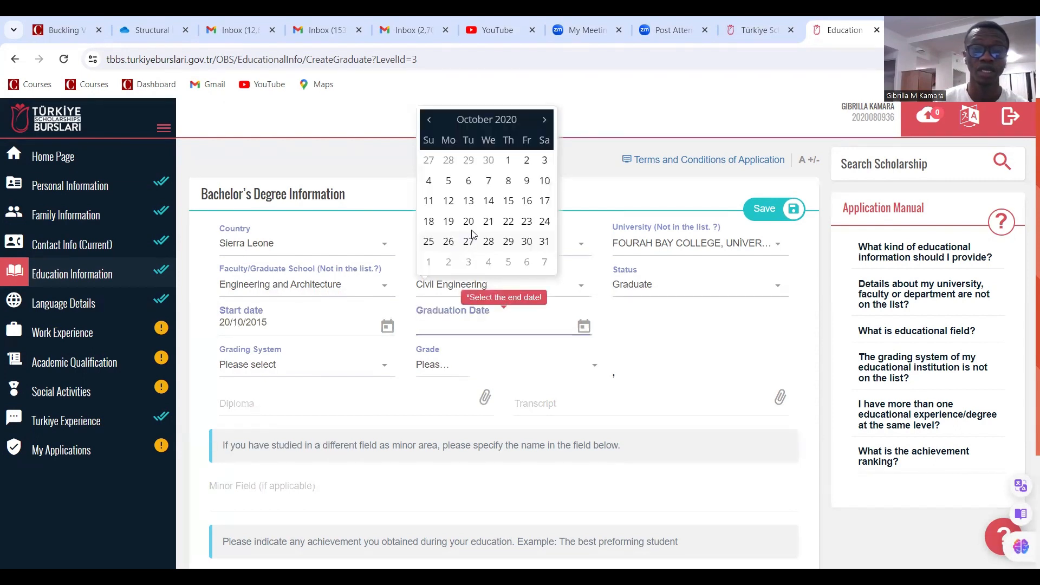
click(469, 222)
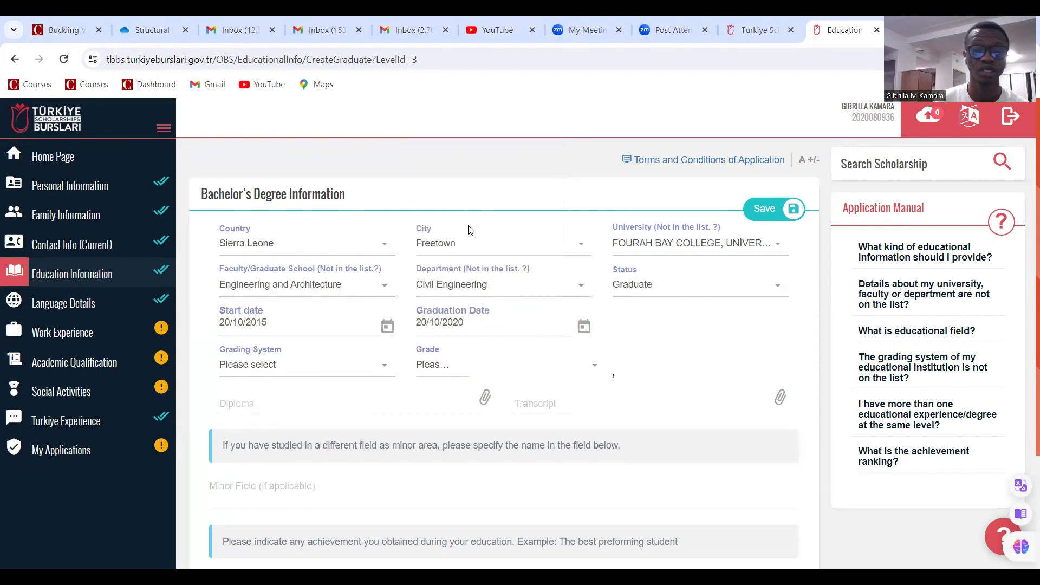
click(477, 328)
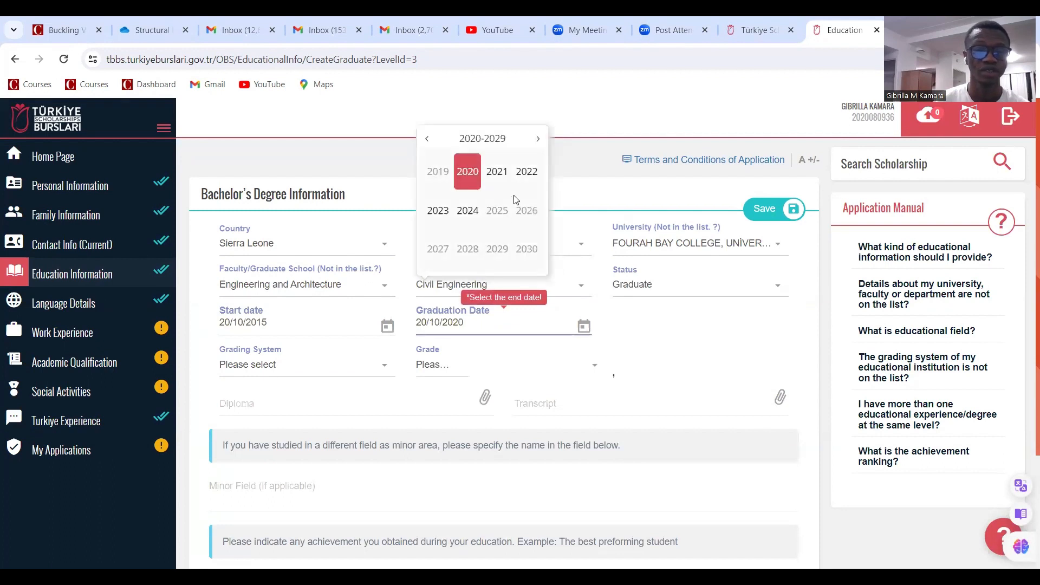
click(495, 179)
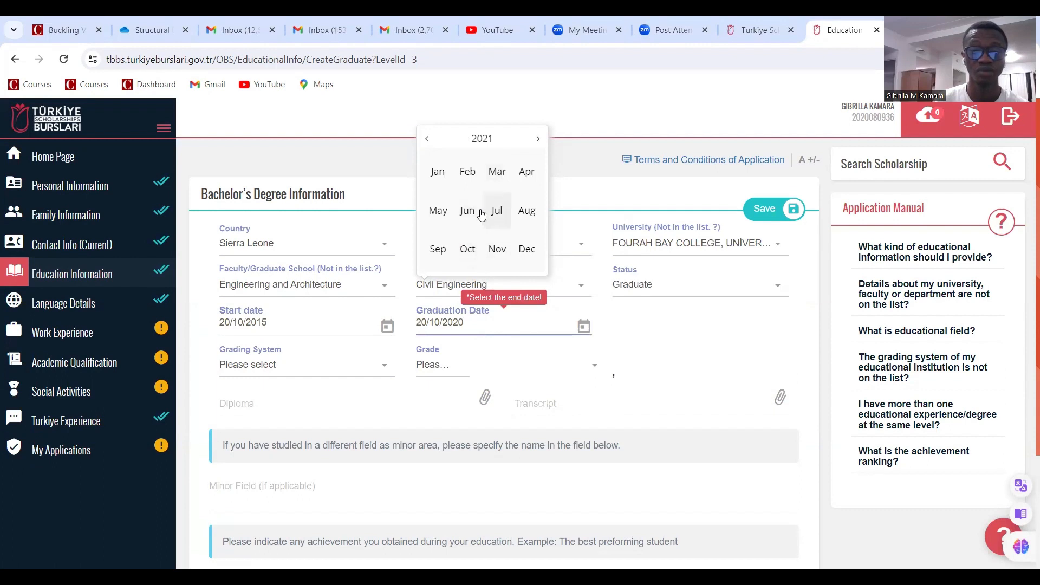
click(525, 171)
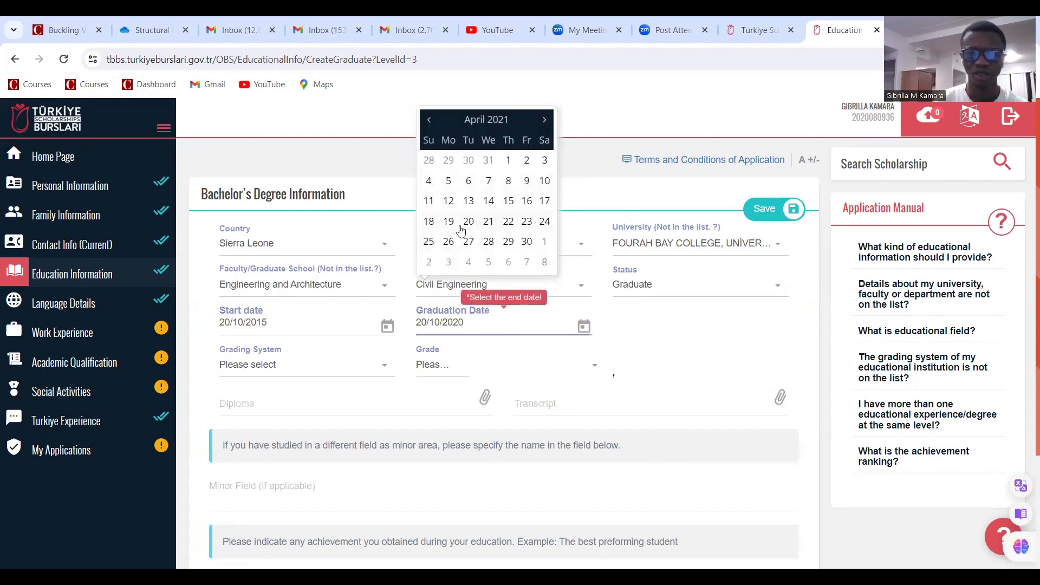
click(488, 204)
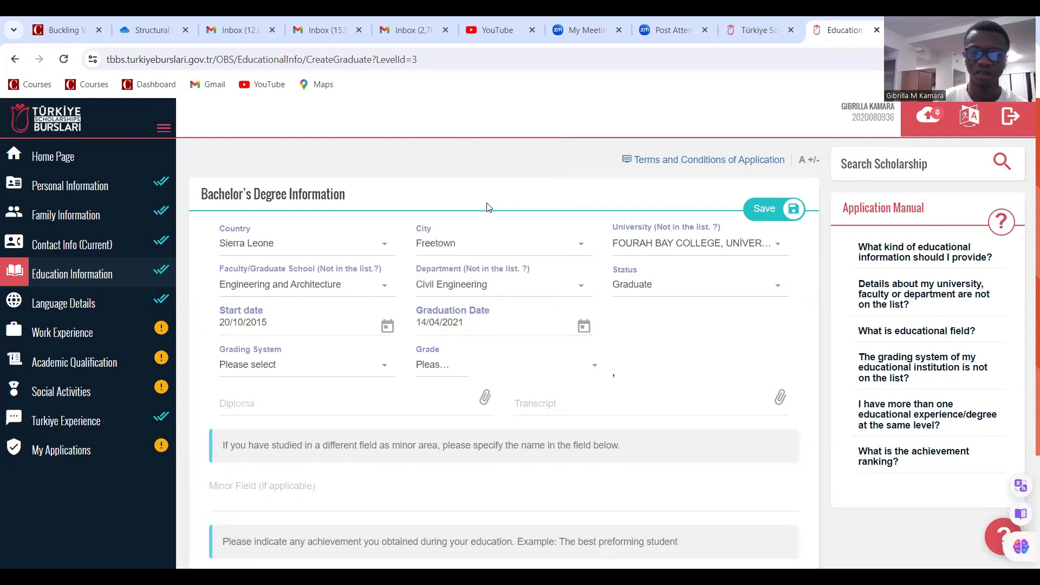
Choose the 4-point grading system and set the grade to 3,05
click(300, 373)
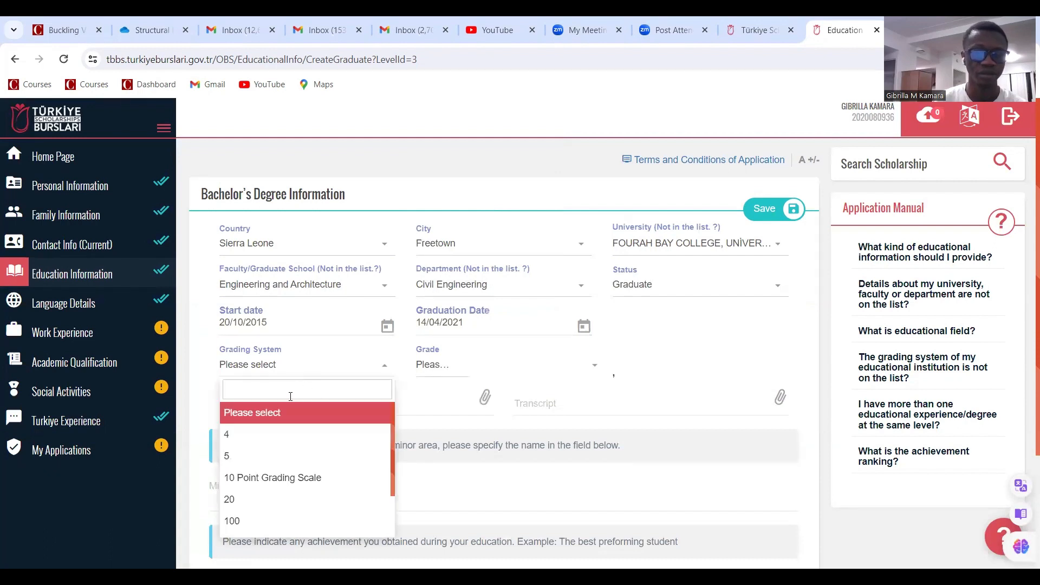
click(258, 439)
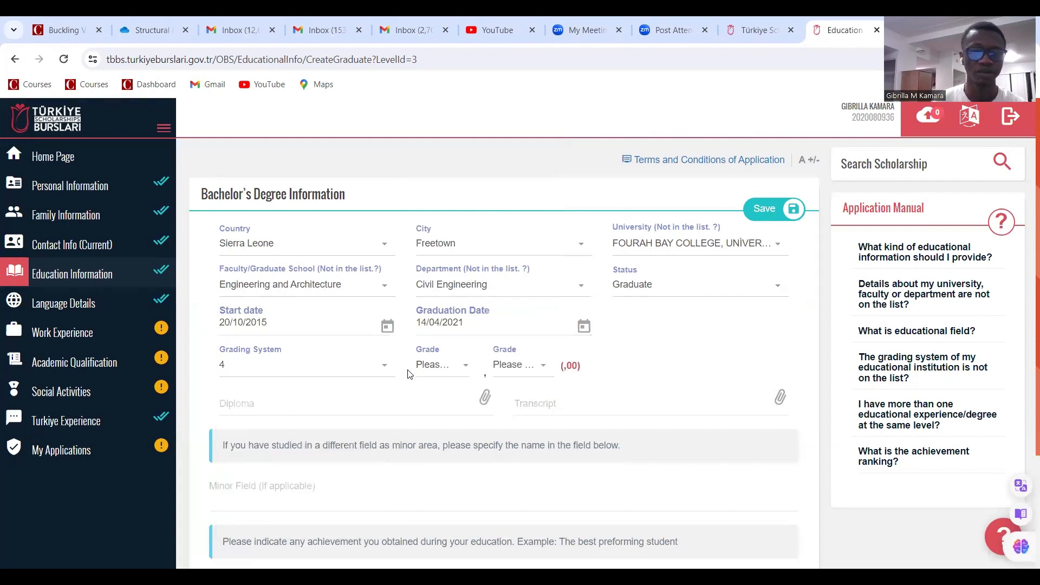
click(436, 366)
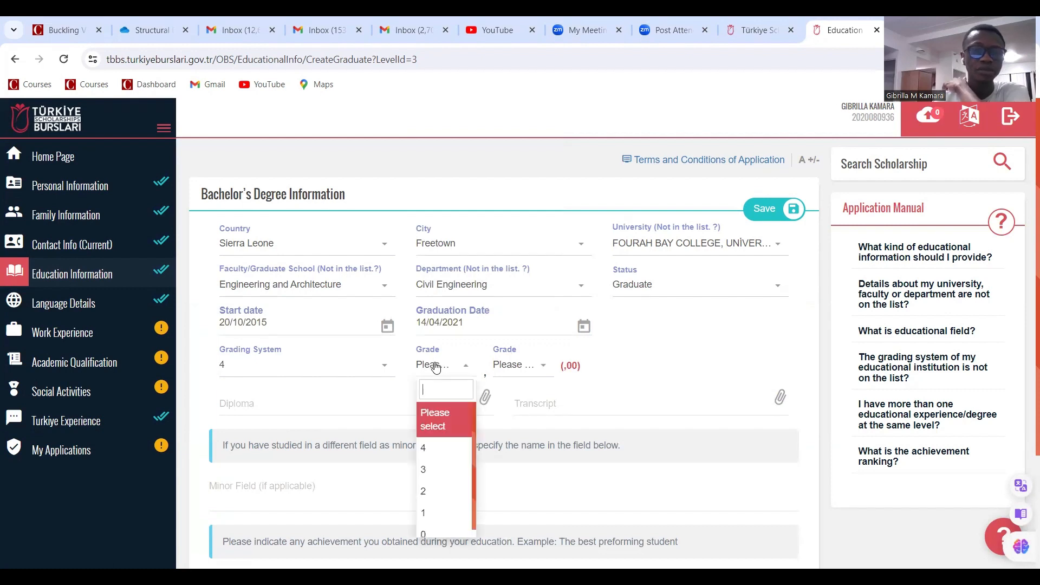
click(431, 470)
scroll(504, 303, down, 1)
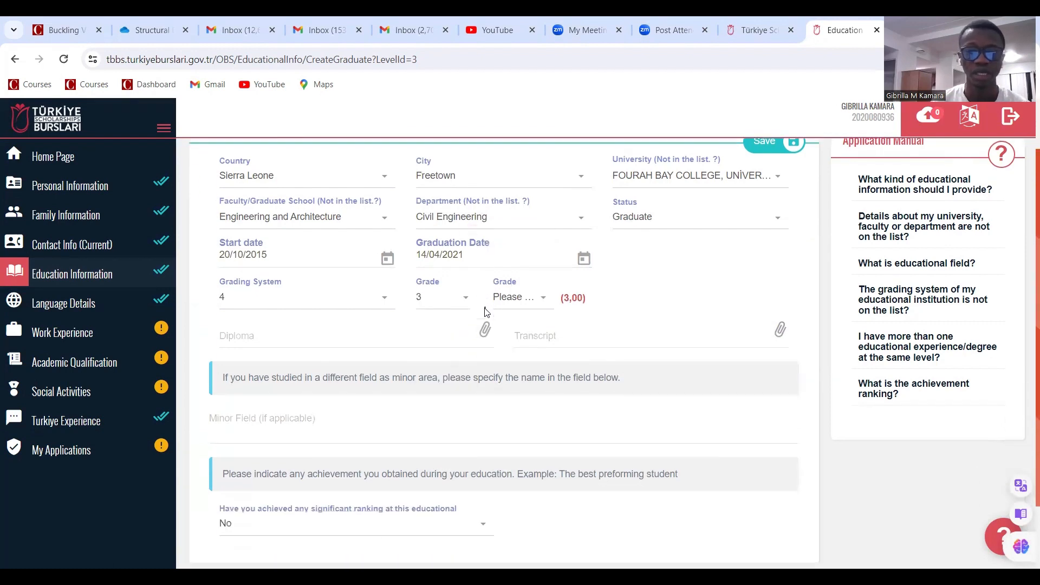
click(520, 306)
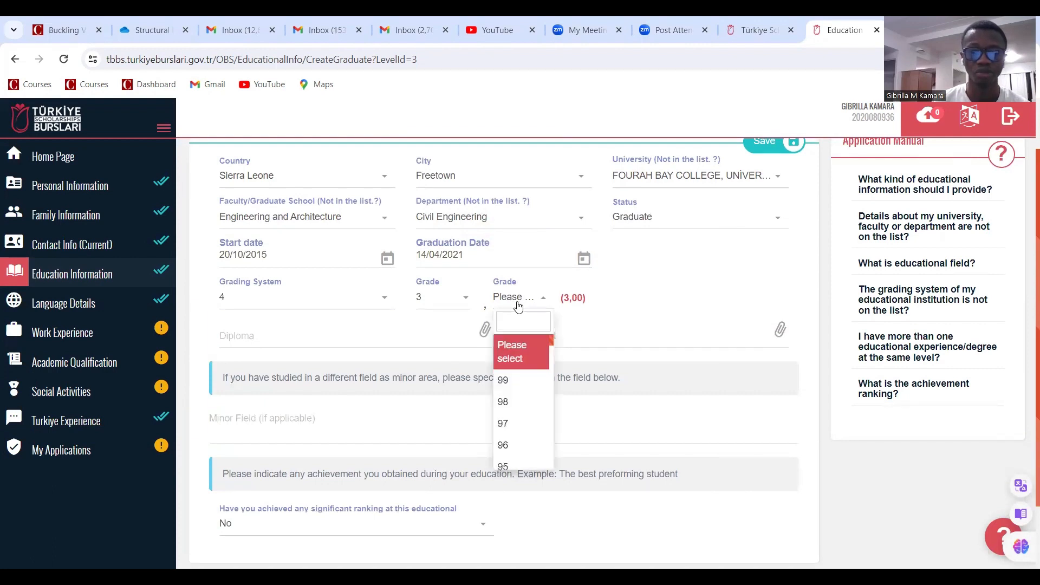
scroll(518, 398, down, 15)
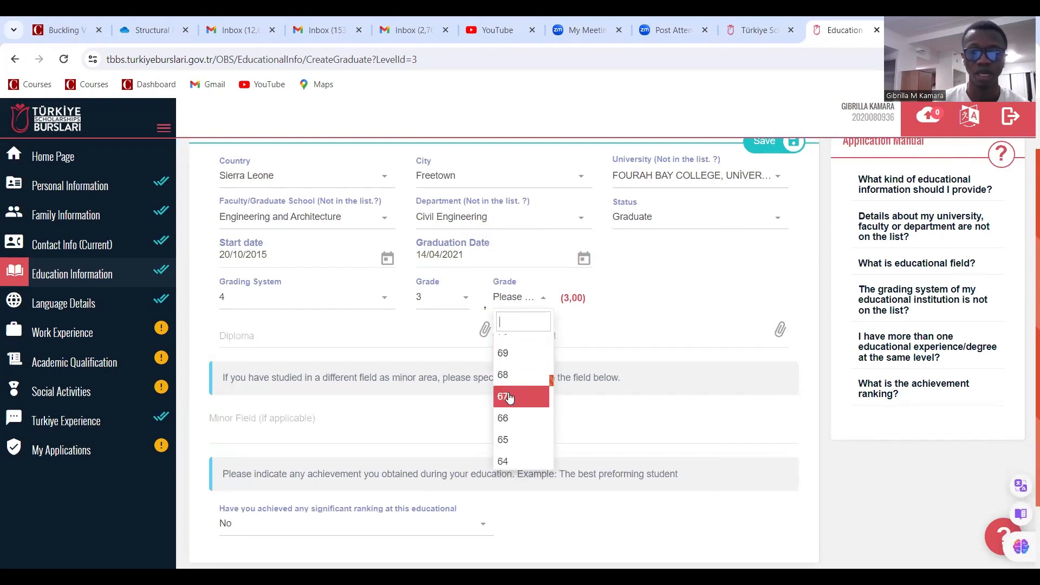
scroll(518, 397, down, 12)
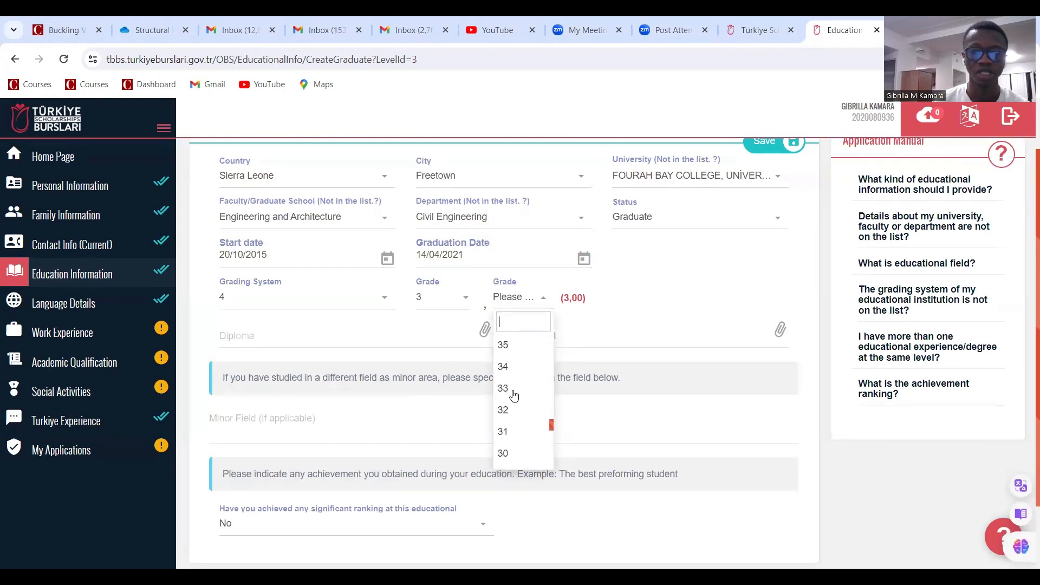
scroll(513, 394, down, 9)
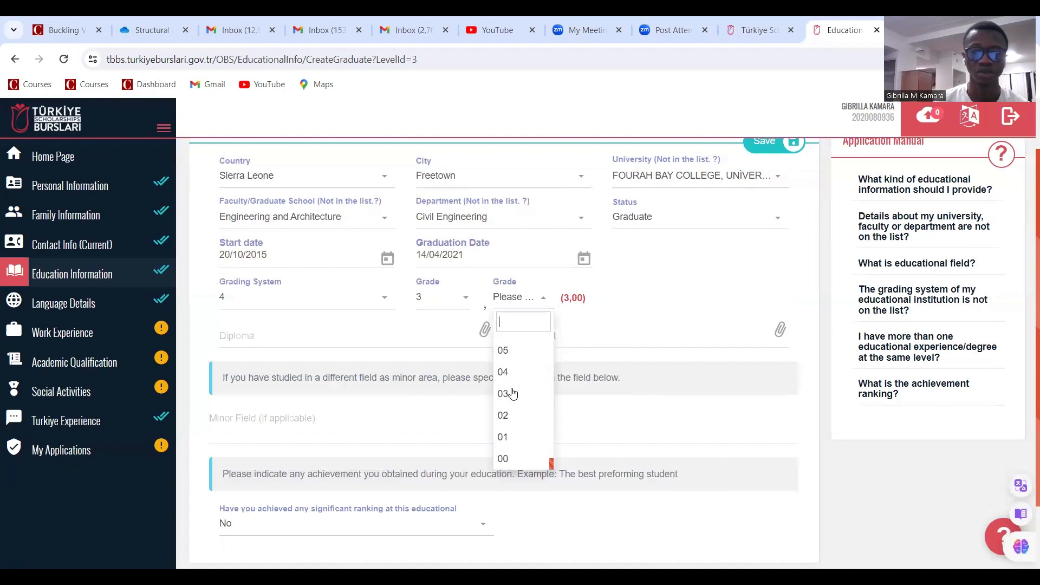
scroll(513, 394, down, 3)
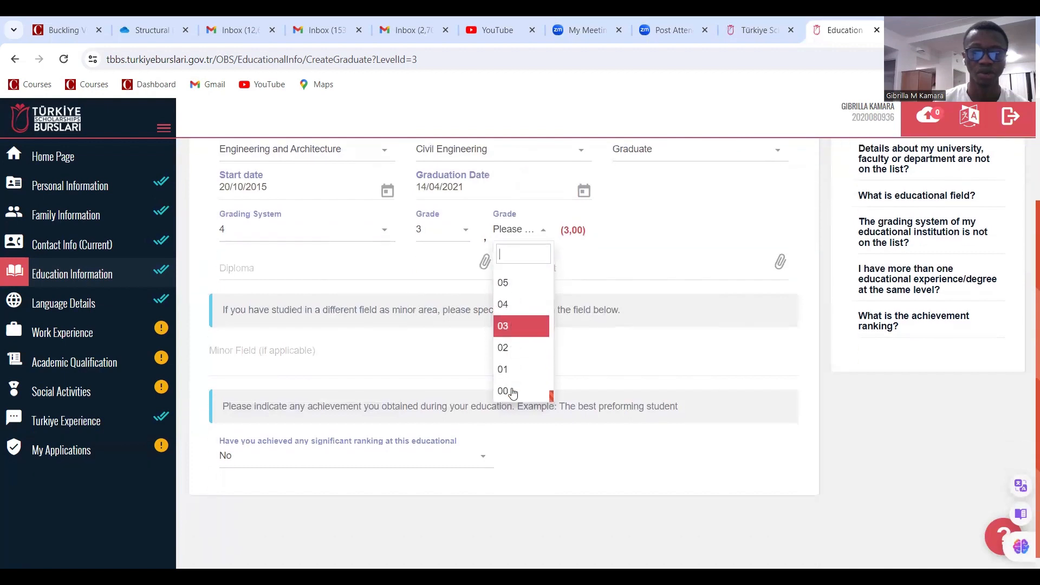
click(504, 282)
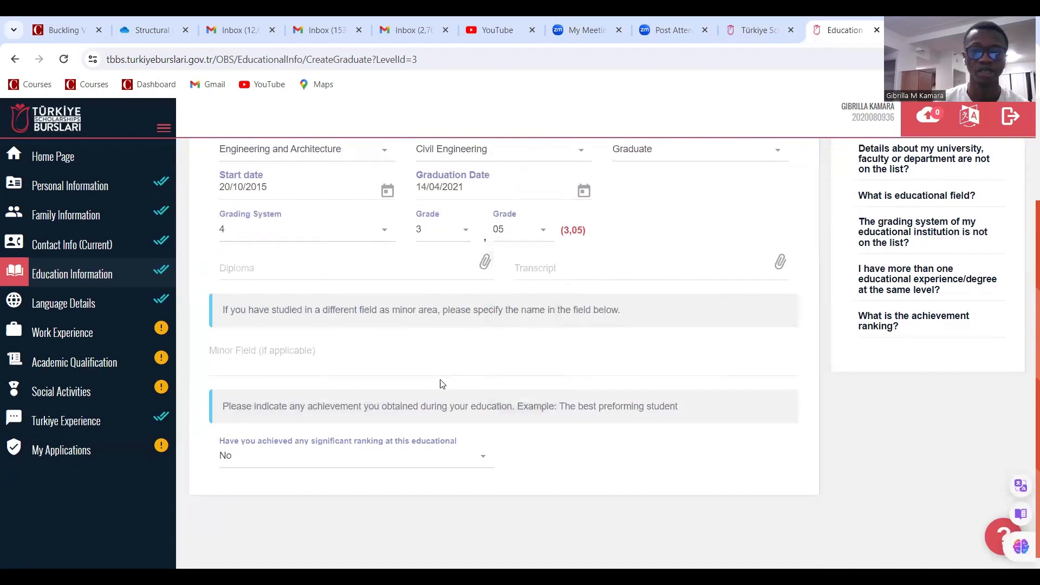
click(528, 236)
scroll(528, 304, up, 4)
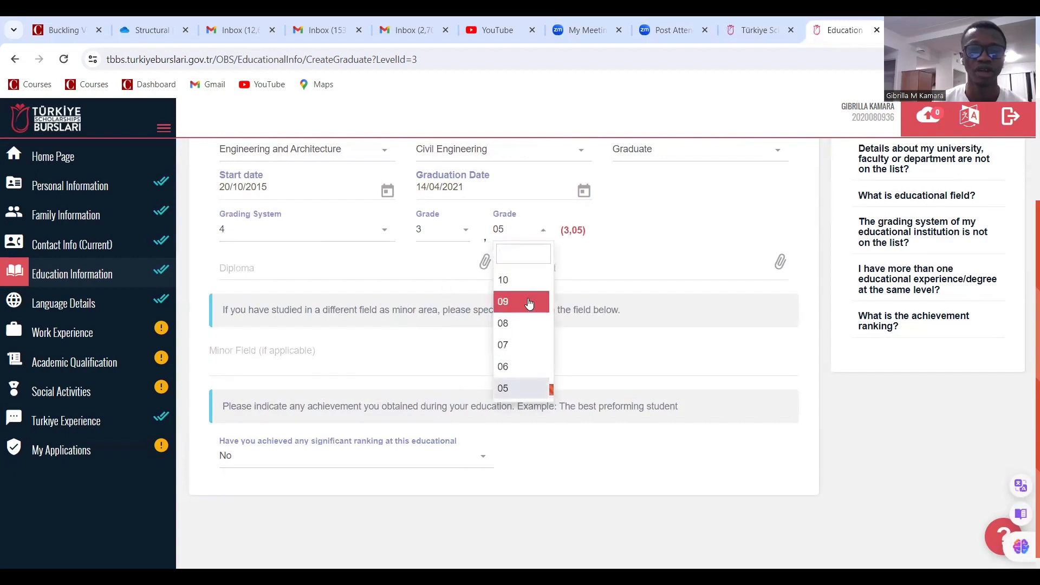
scroll(528, 303, up, 8)
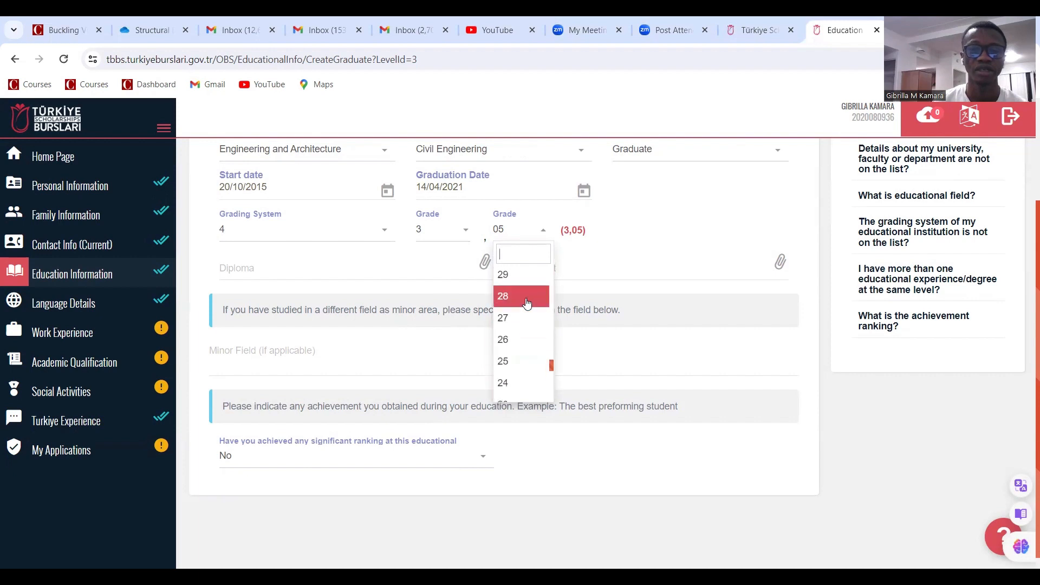
Attach UNIVERSITY TRANSCRIPTS.pdf from the SCHOLARSHIPS folder as the transcript
click(618, 255)
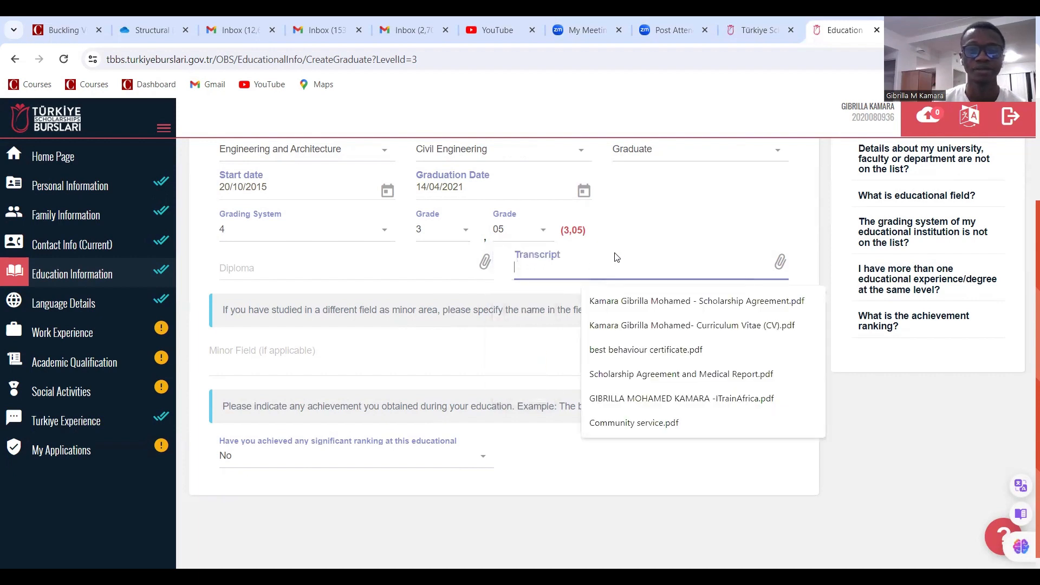
click(623, 246)
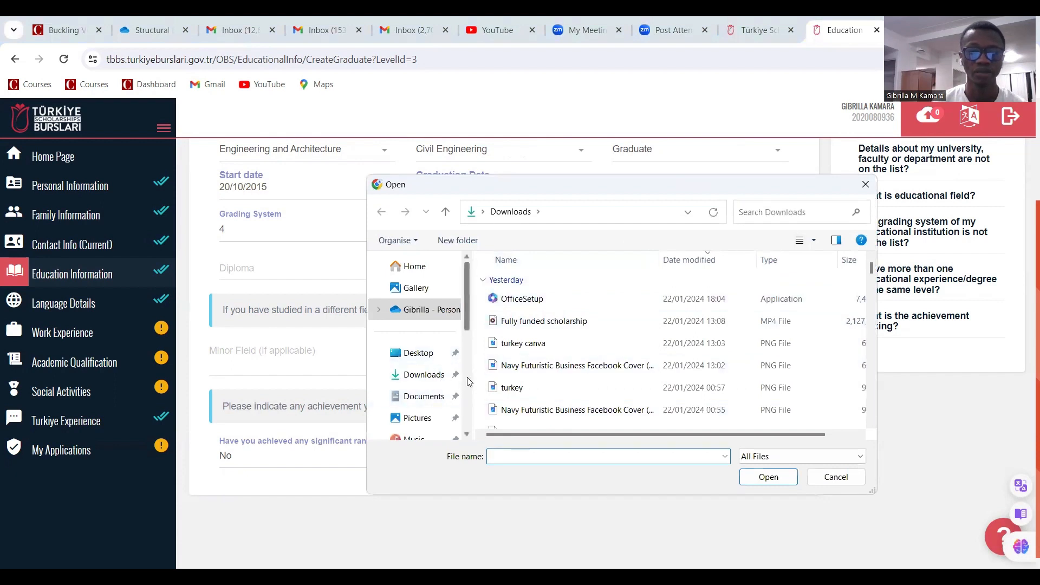
scroll(453, 372, down, 3)
click(439, 350)
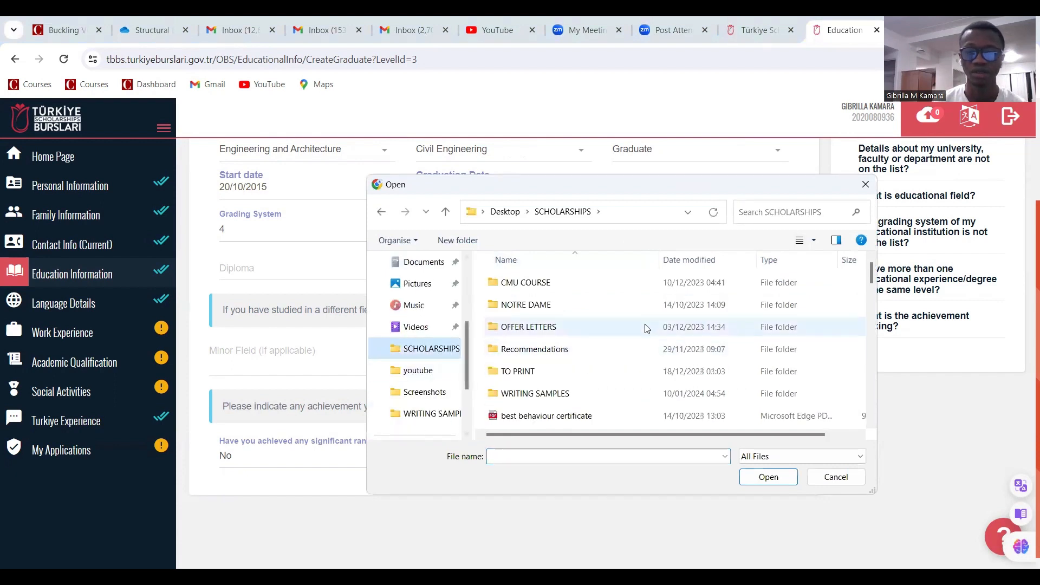
scroll(602, 360, down, 12)
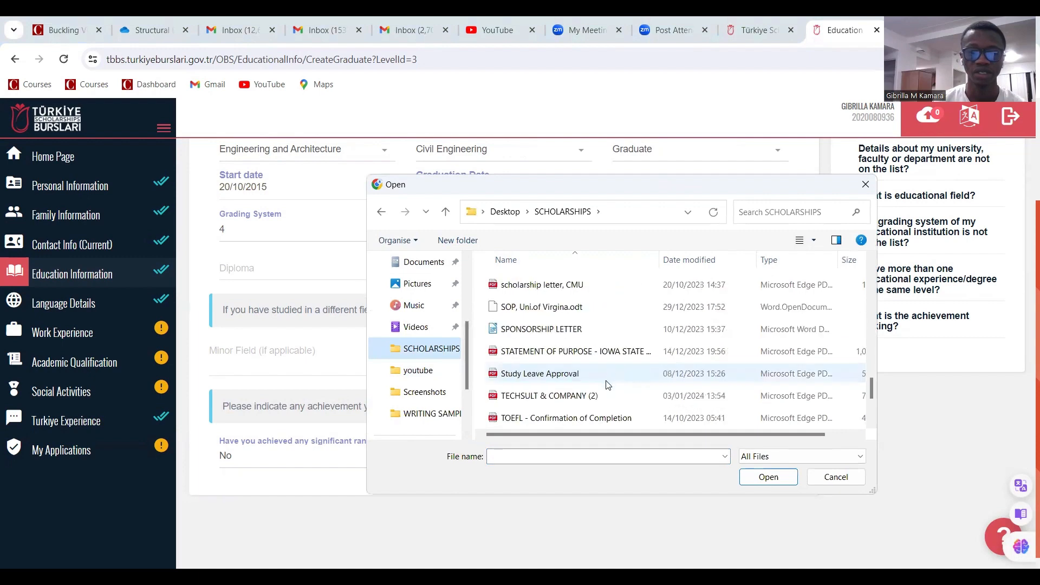
click(555, 375)
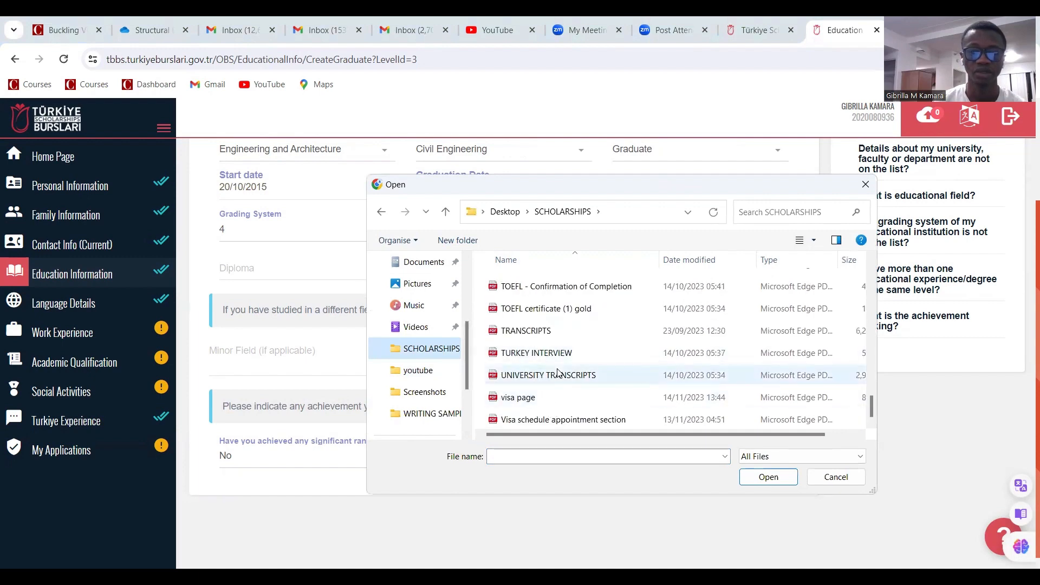
click(754, 482)
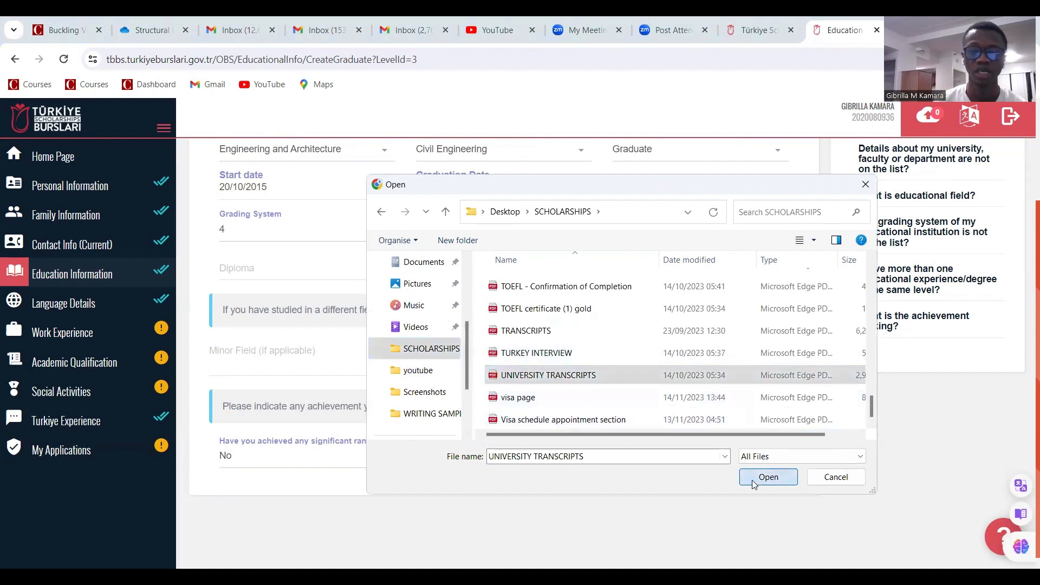
Attach Original University Certificate.pdf as the diploma
click(367, 275)
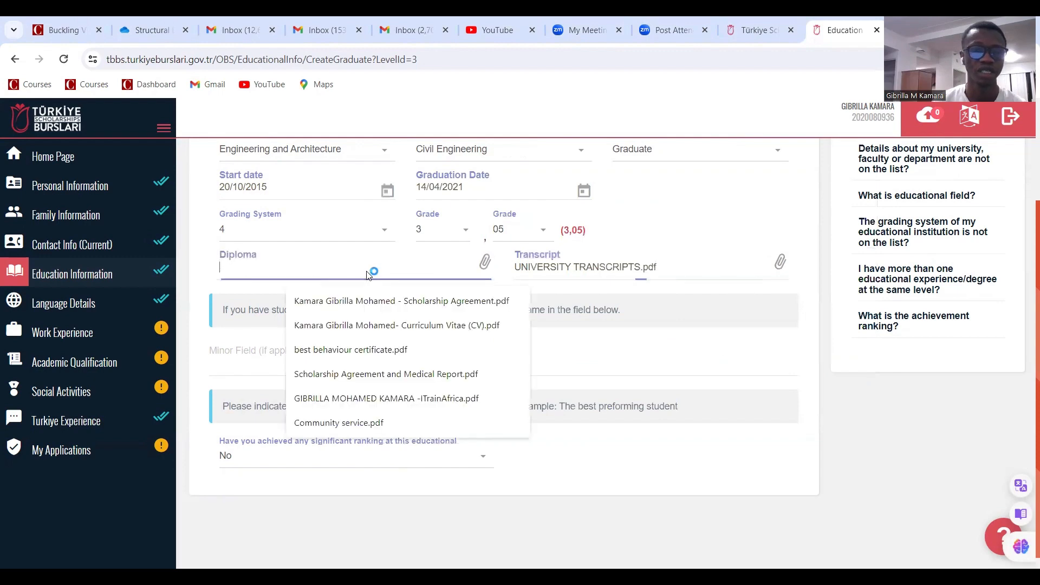
click(367, 275)
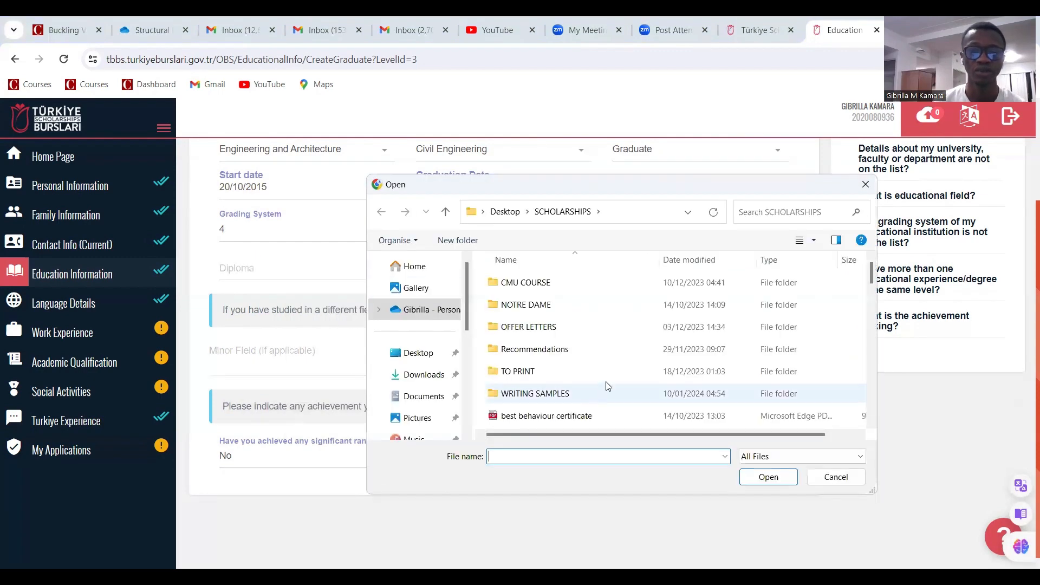
scroll(624, 373, down, 15)
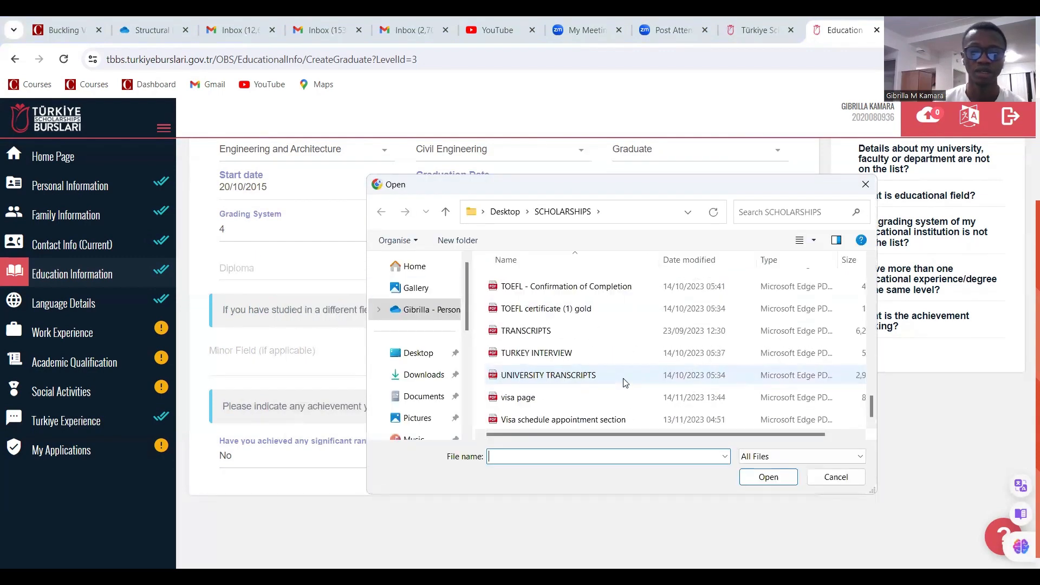
scroll(625, 382, up, 1)
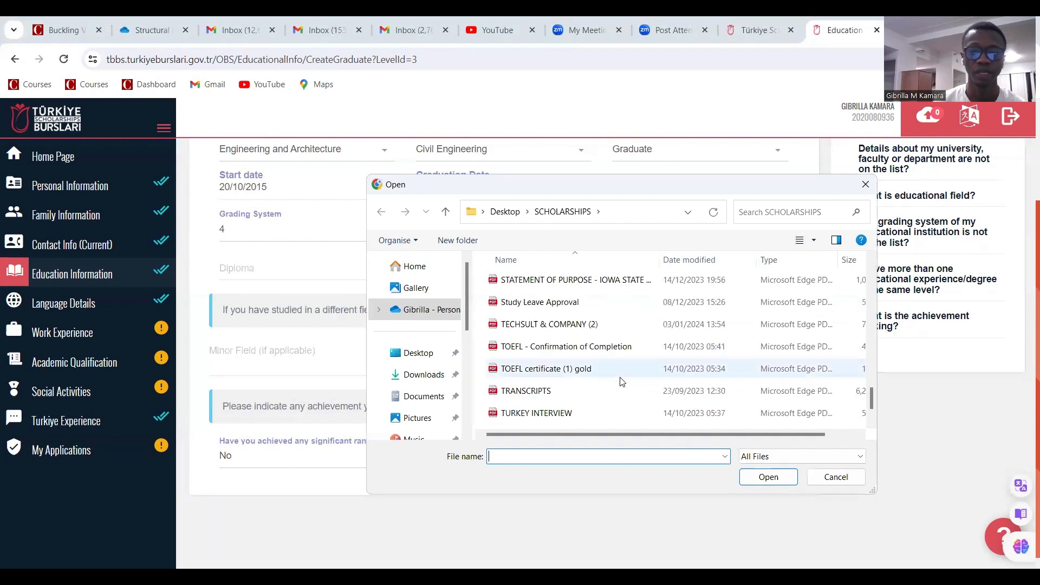
scroll(615, 379, up, 1)
scroll(594, 330, up, 2)
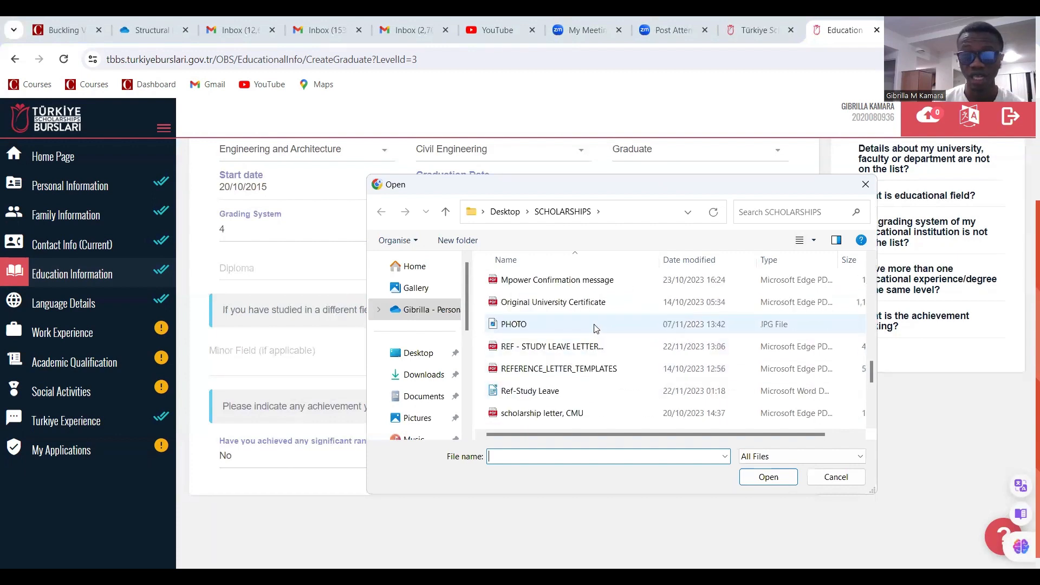
click(750, 481)
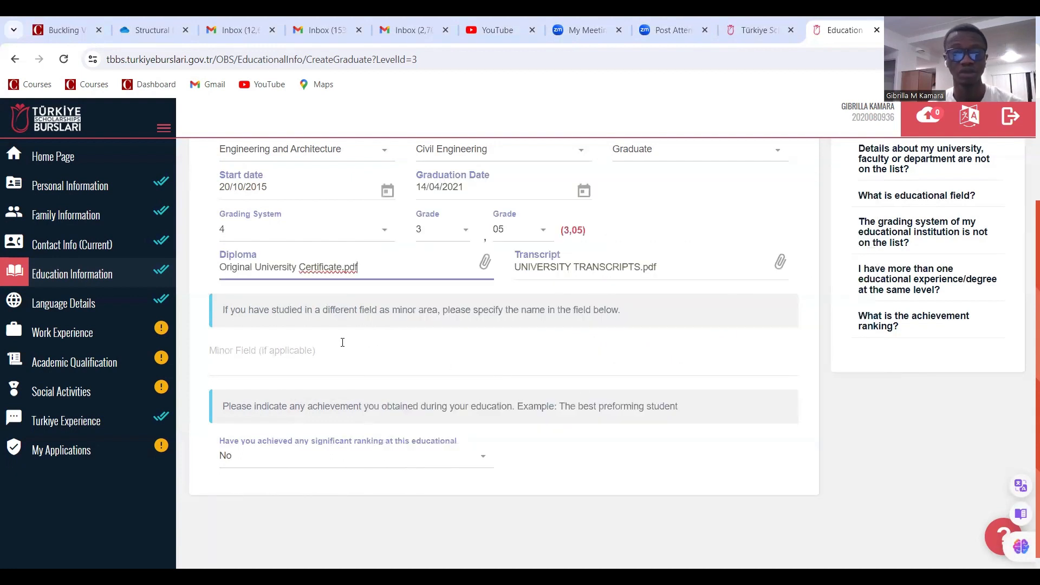
click(523, 235)
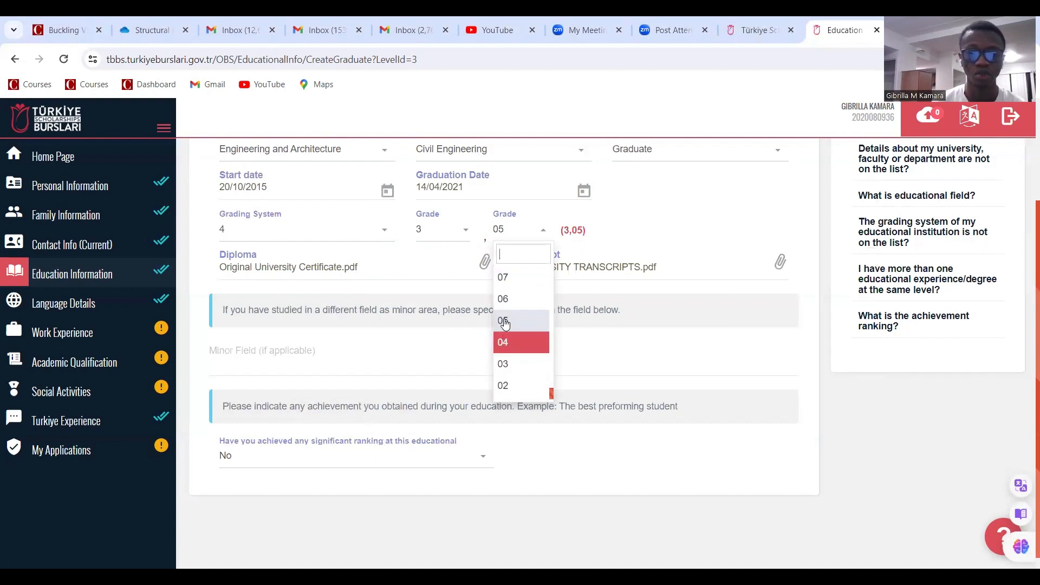
Keep grade 3.05, enter Architecture as the minor field, and leave significant ranking at No
scroll(661, 238, up, 1)
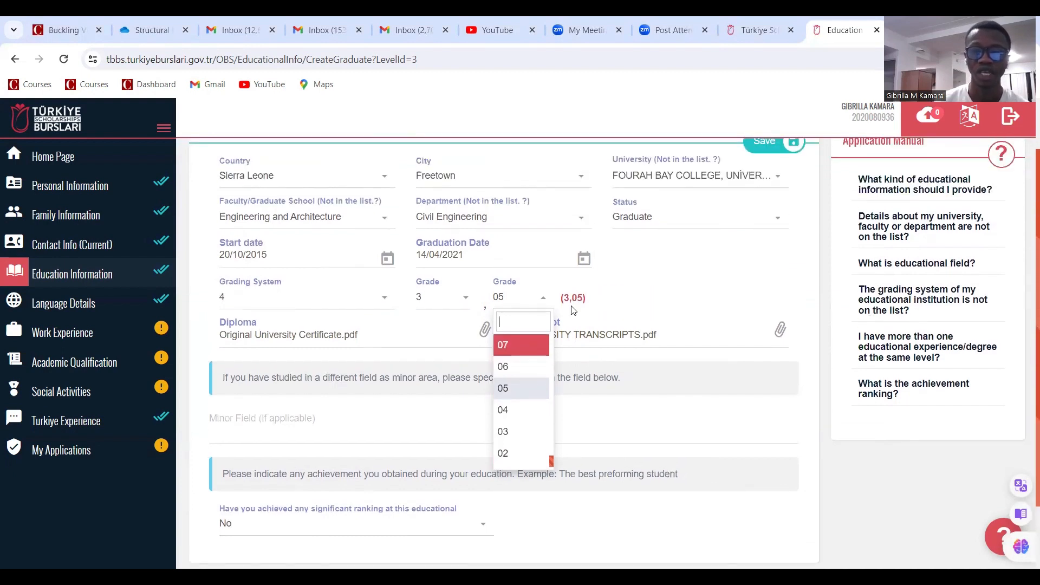
click(639, 304)
scroll(508, 380, down, 2)
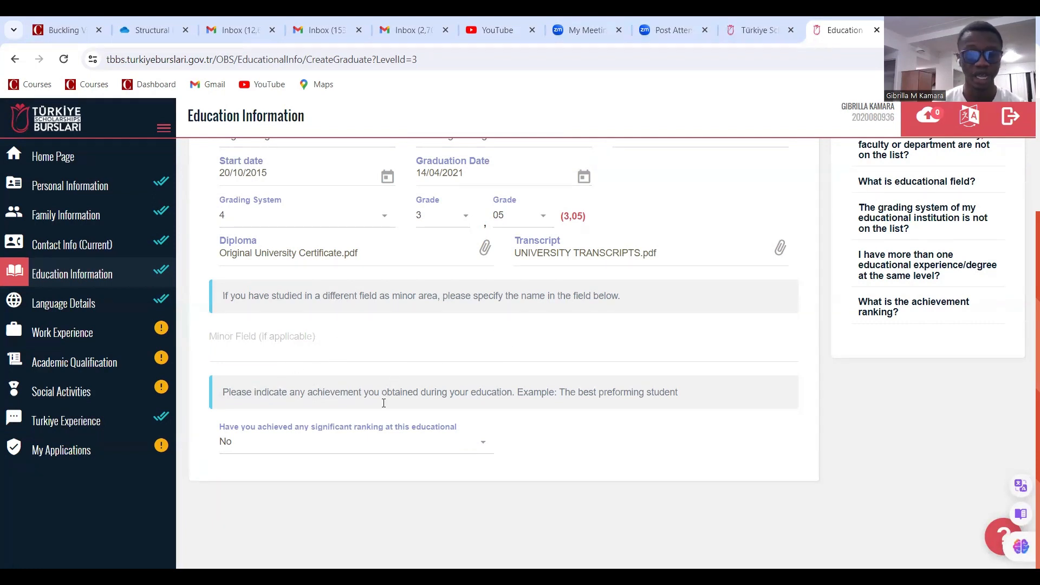
click(269, 343)
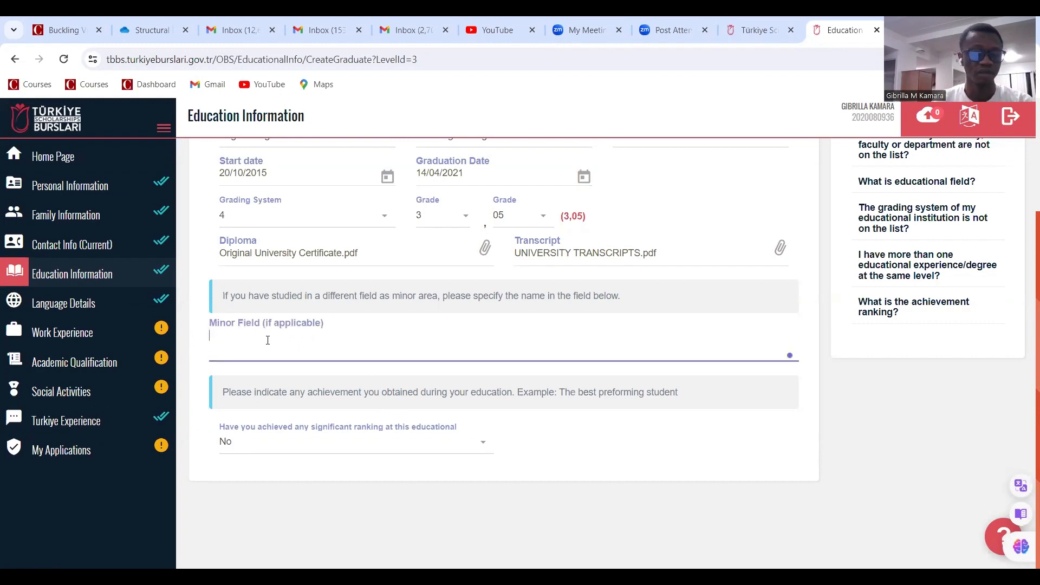
click(267, 340)
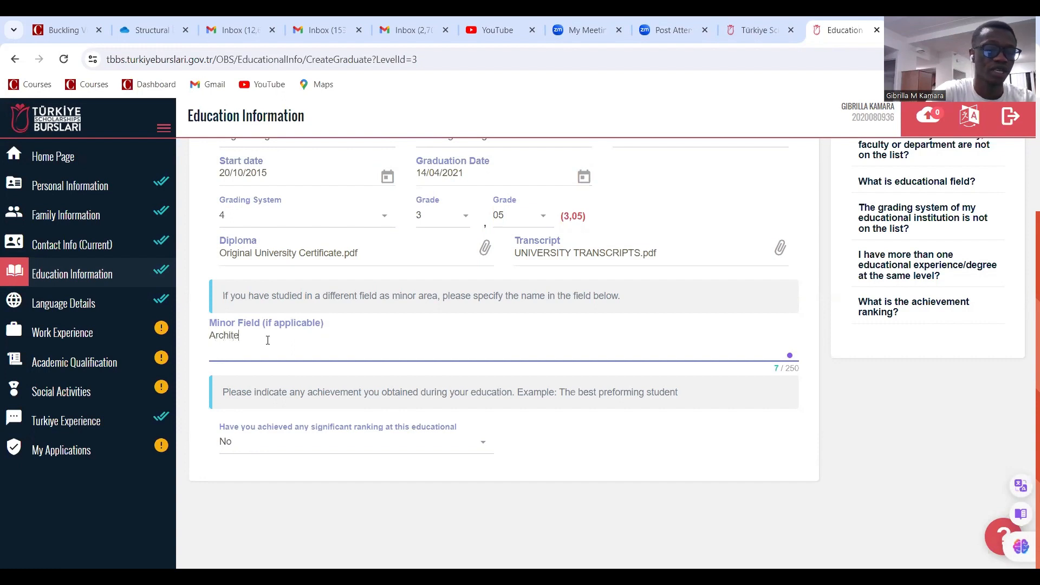
text(Architecture)
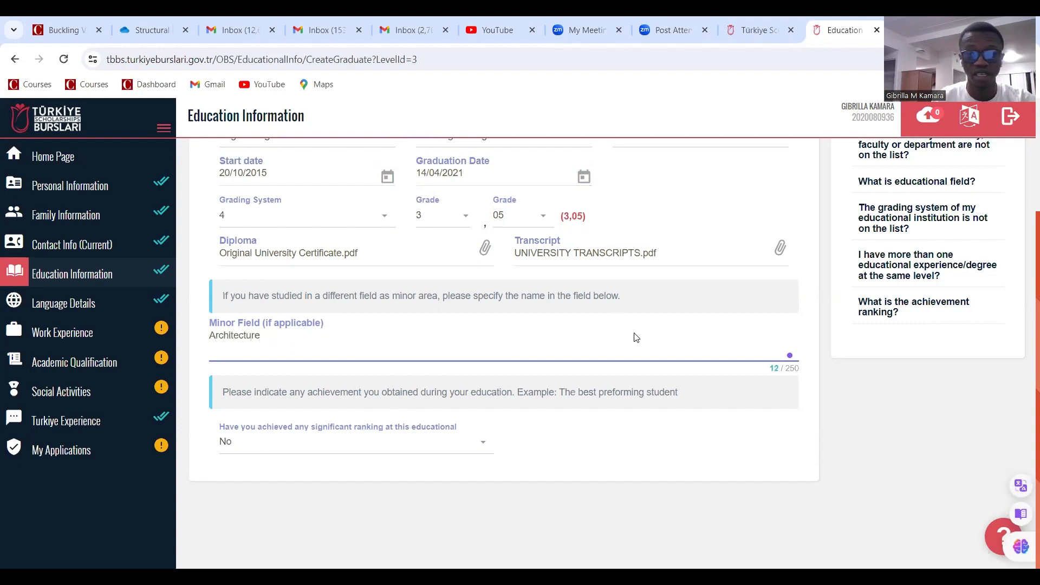
click(413, 498)
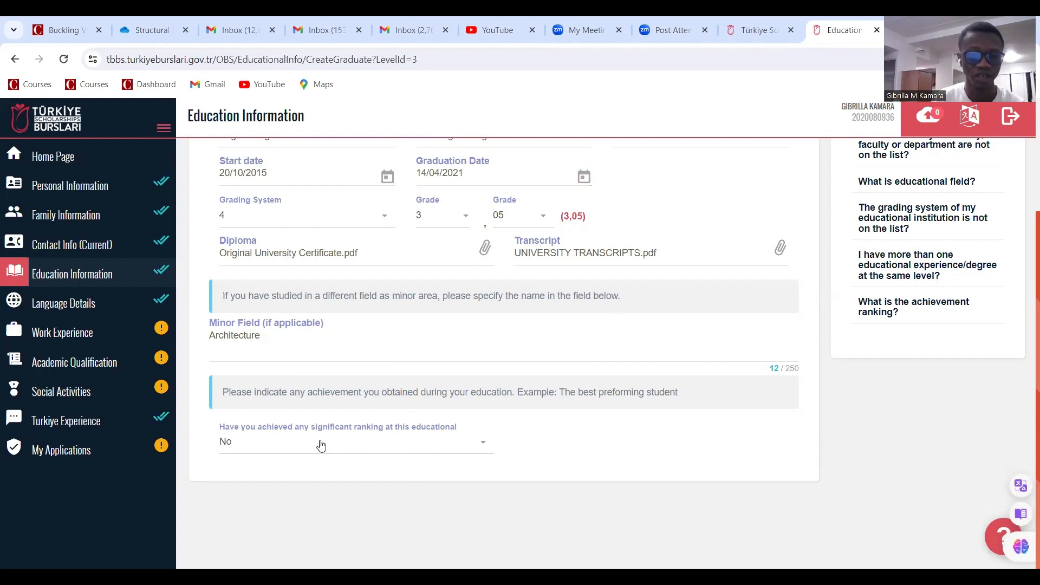
click(399, 452)
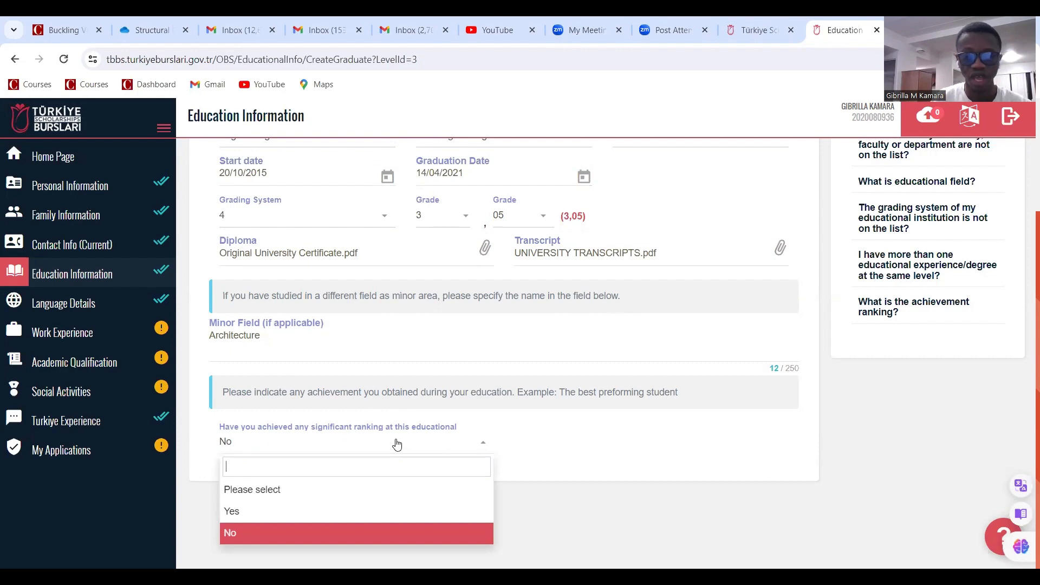
click(333, 536)
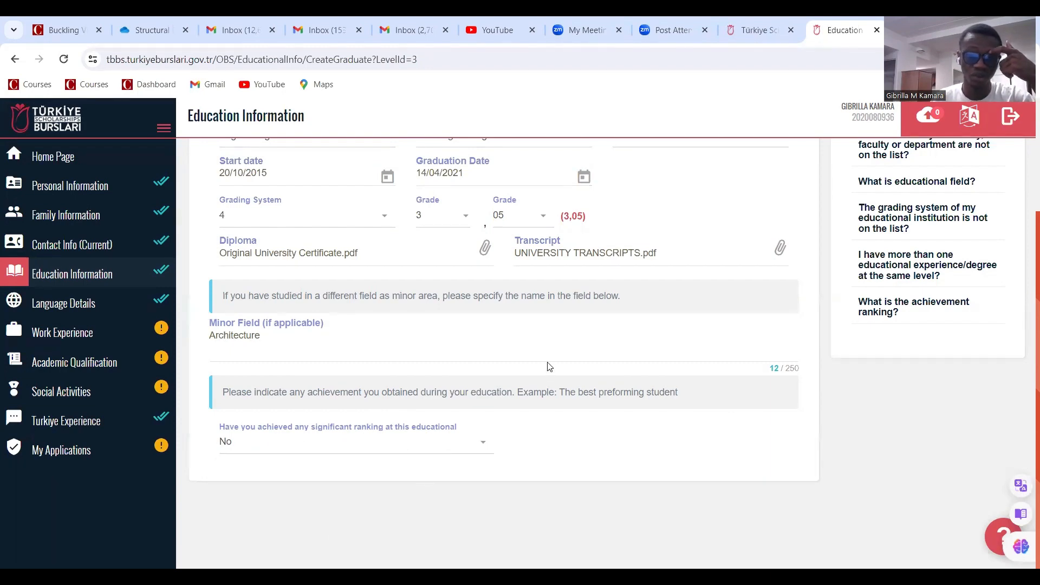
scroll(550, 367, up, 3)
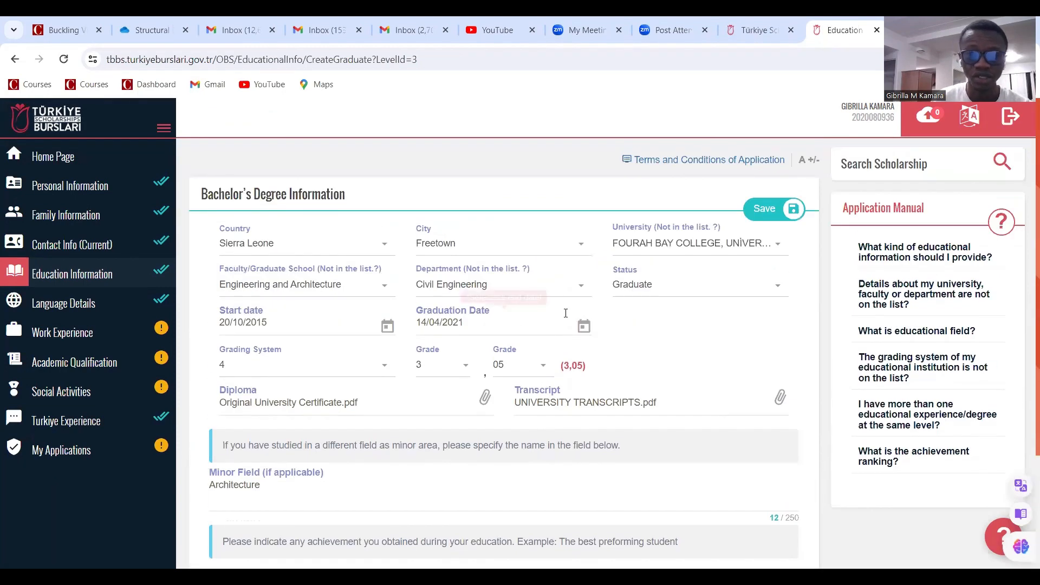
Save the Fourah Bay College Civil Engineering degree and review it in the education table
click(773, 210)
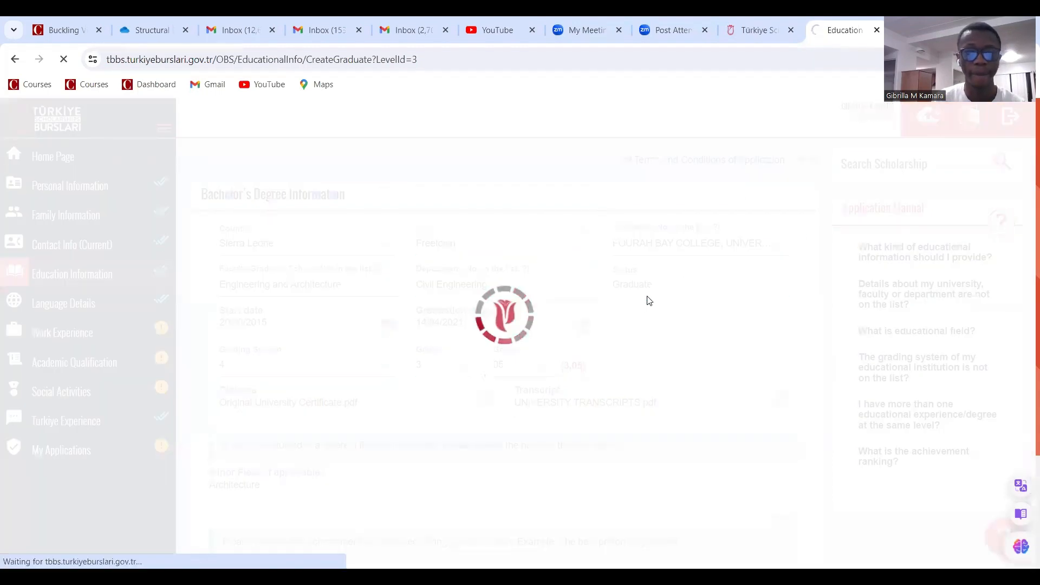
scroll(638, 295, down, 5)
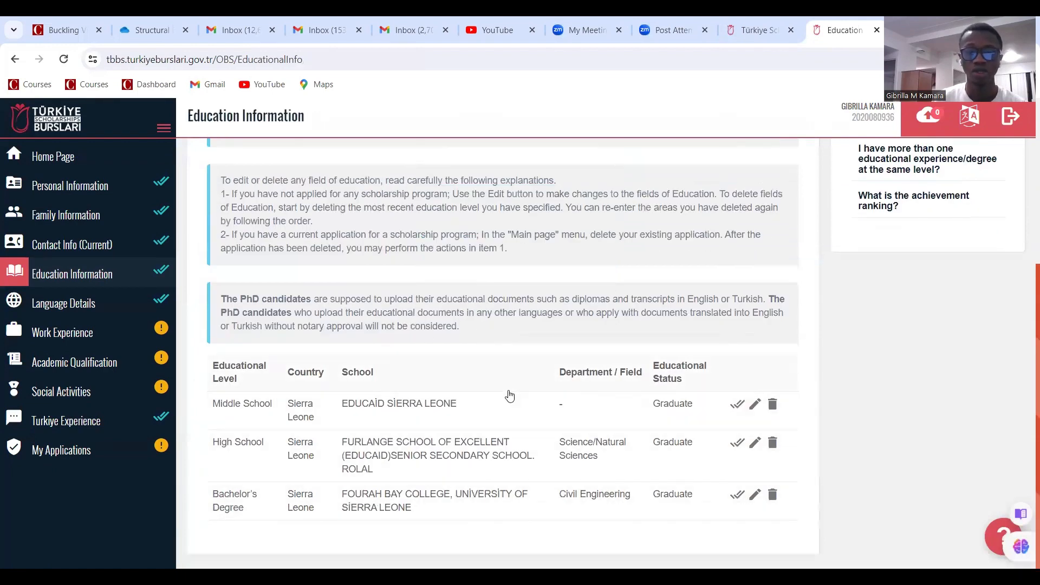
scroll(332, 526, up, 5)
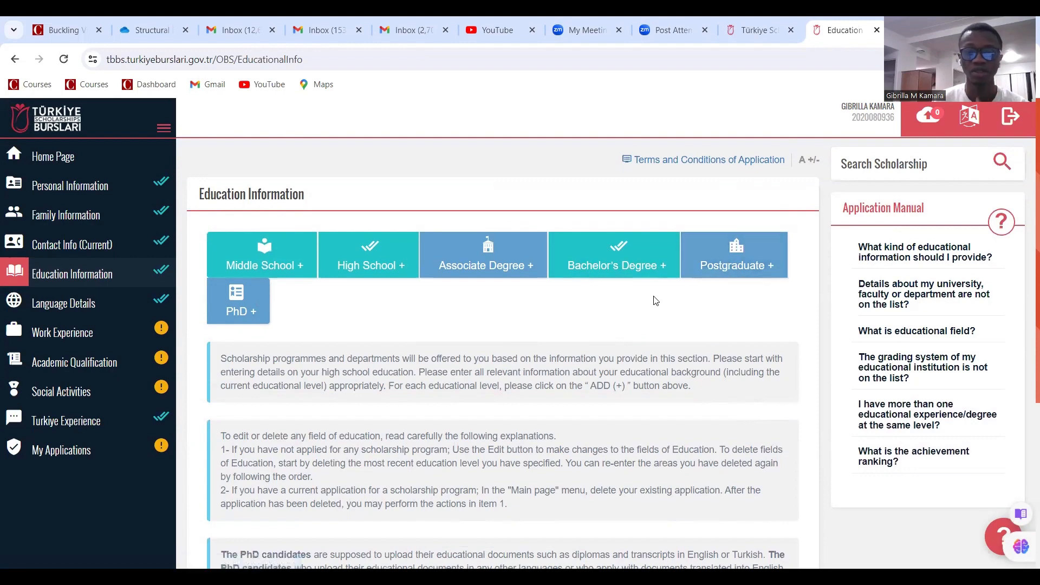
scroll(120, 267, down, 3)
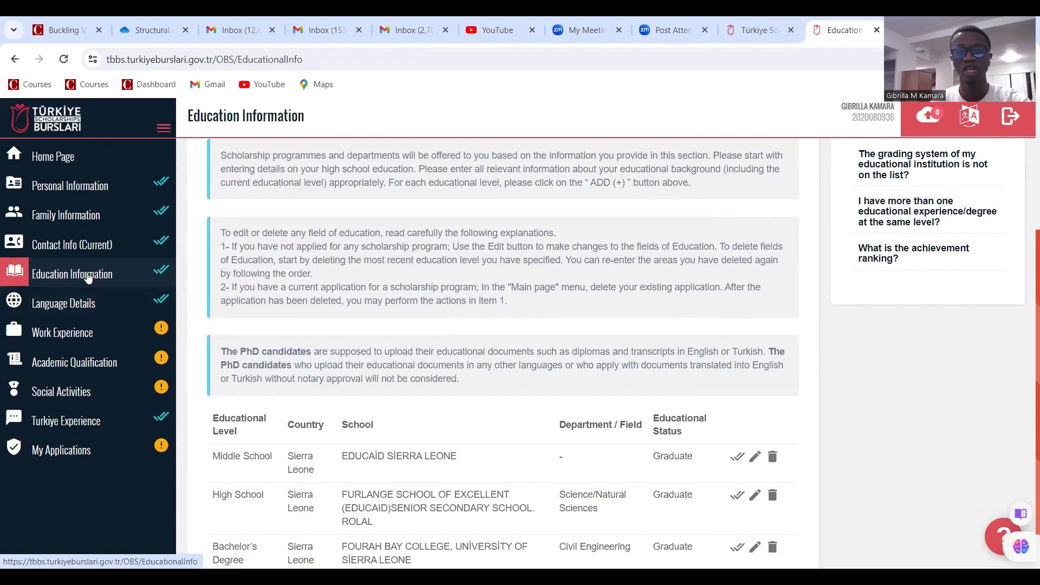
scroll(291, 359, up, 3)
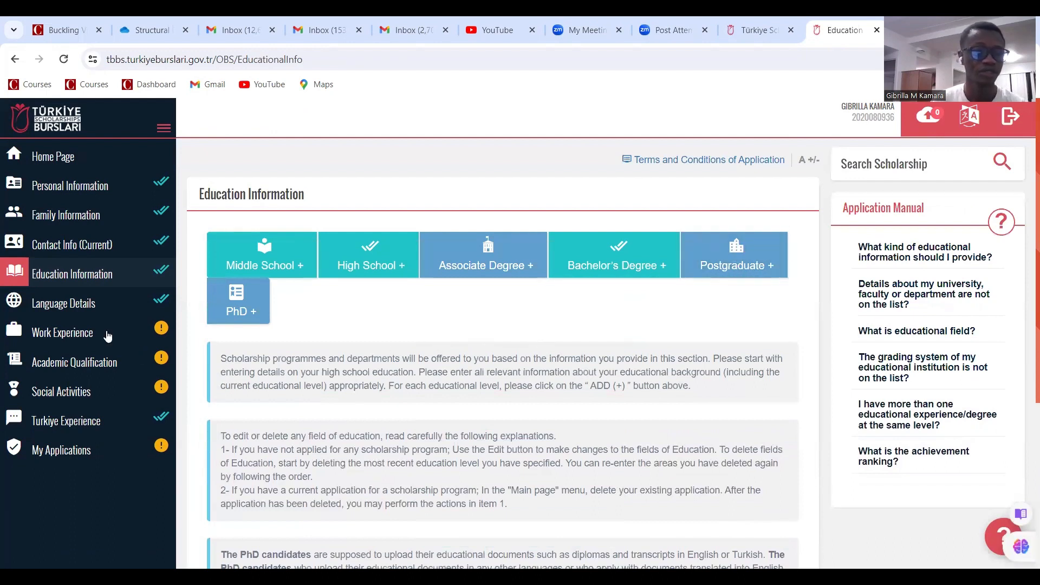
click(82, 305)
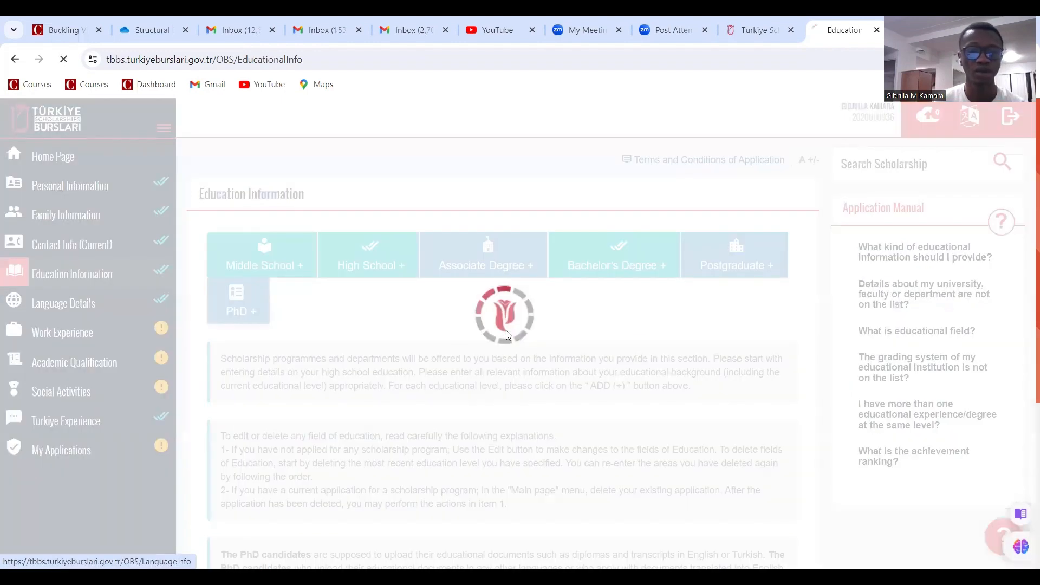
Review the language details (native English, Beginner Turkish) and move to Work Experience
scroll(410, 324, up, 3)
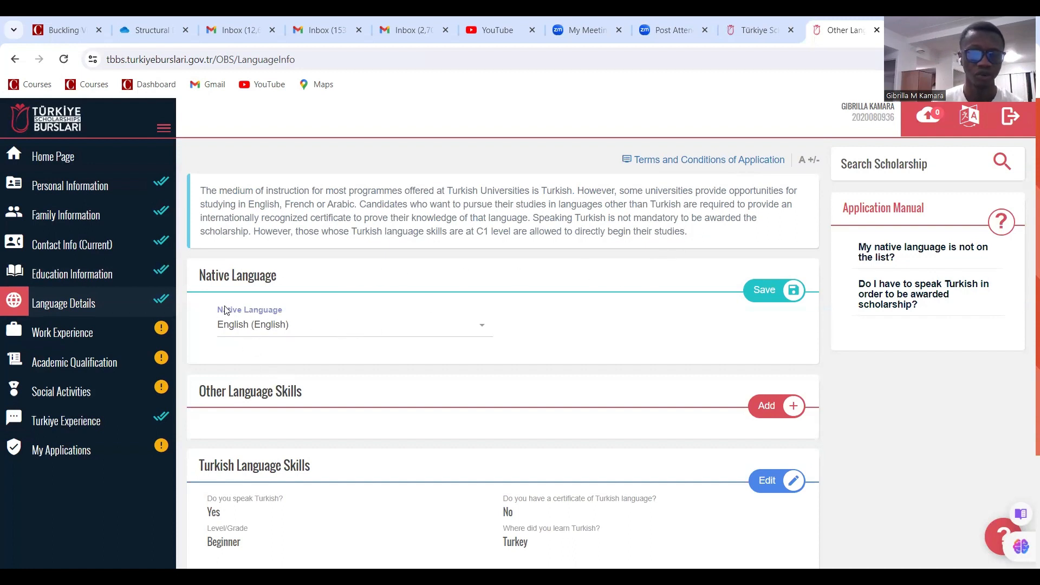
scroll(313, 323, down, 3)
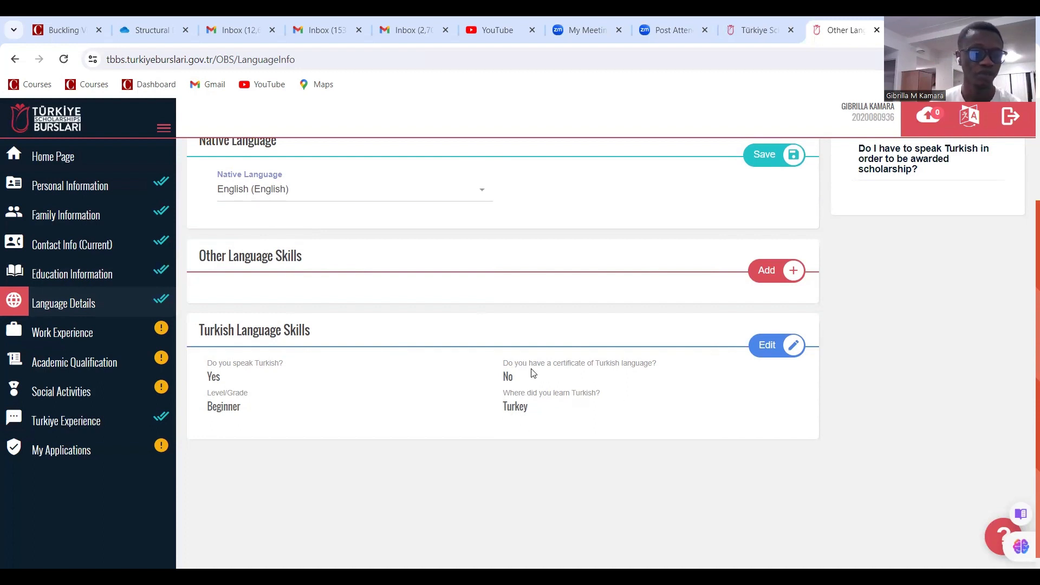
click(131, 327)
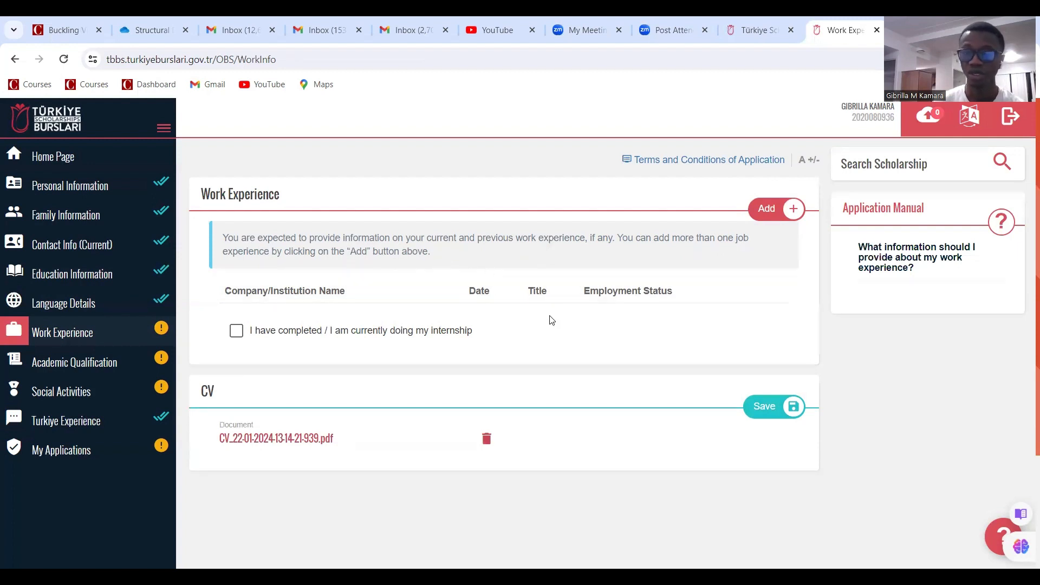
Add a work experience entry in Sierra Leone at the company Techsult
click(767, 211)
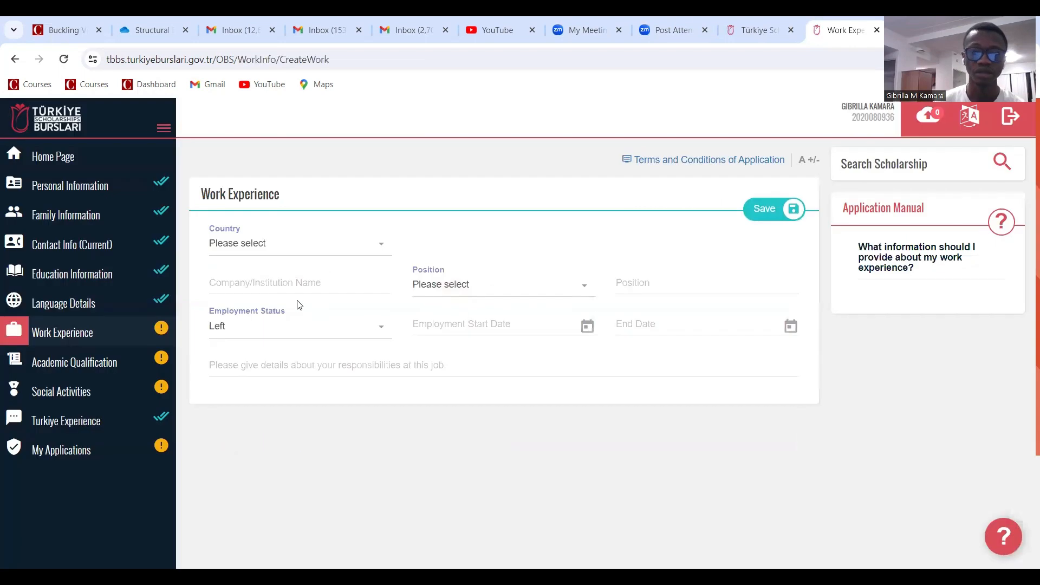
click(297, 252)
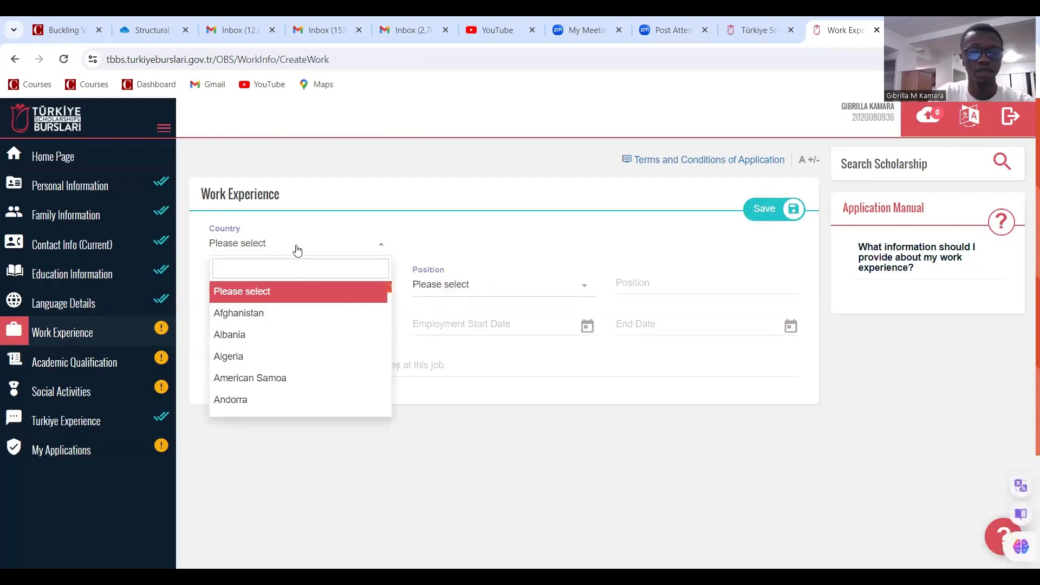
text(sie)
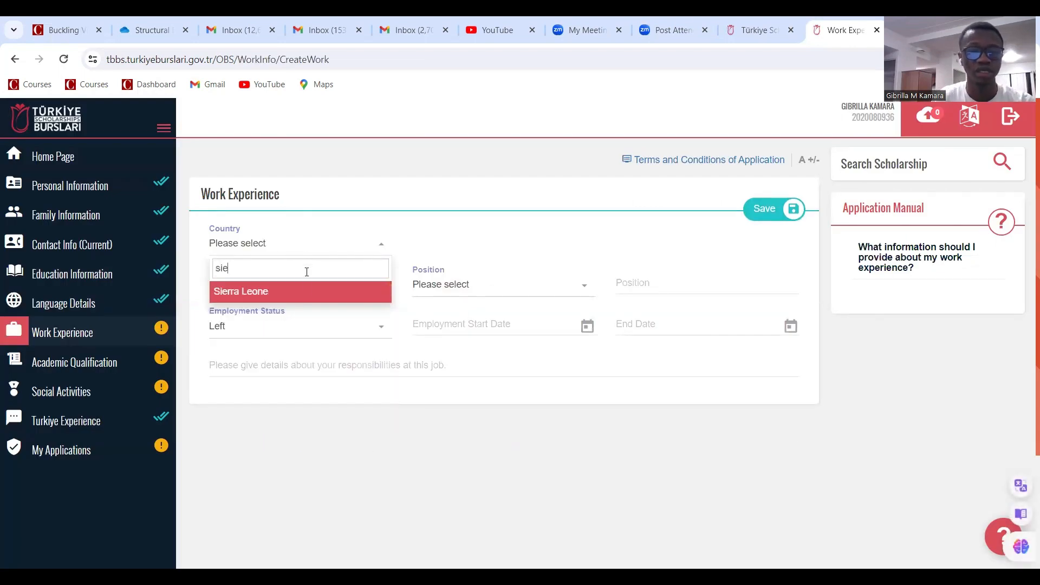
click(300, 294)
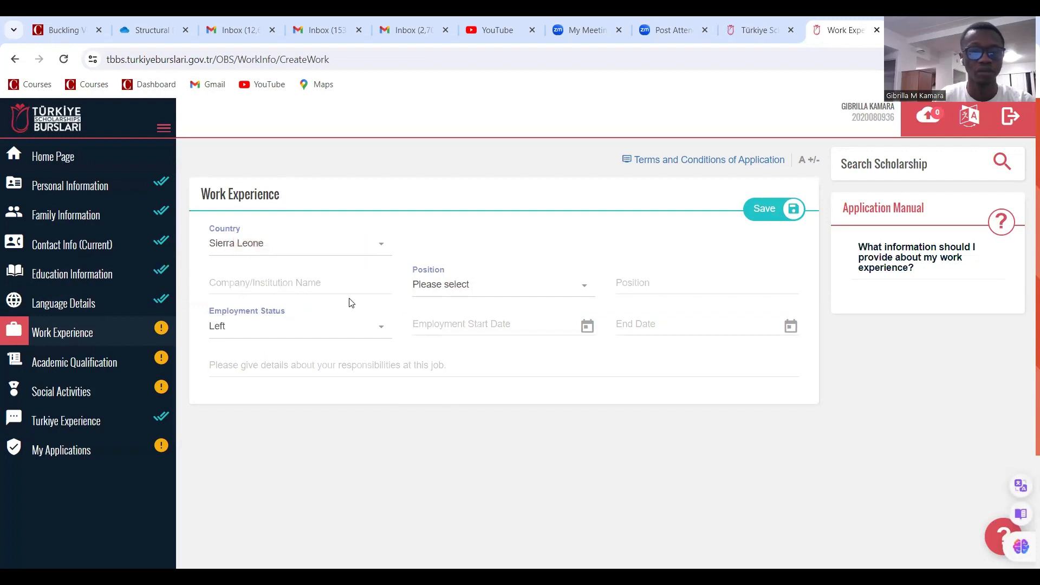
click(305, 287)
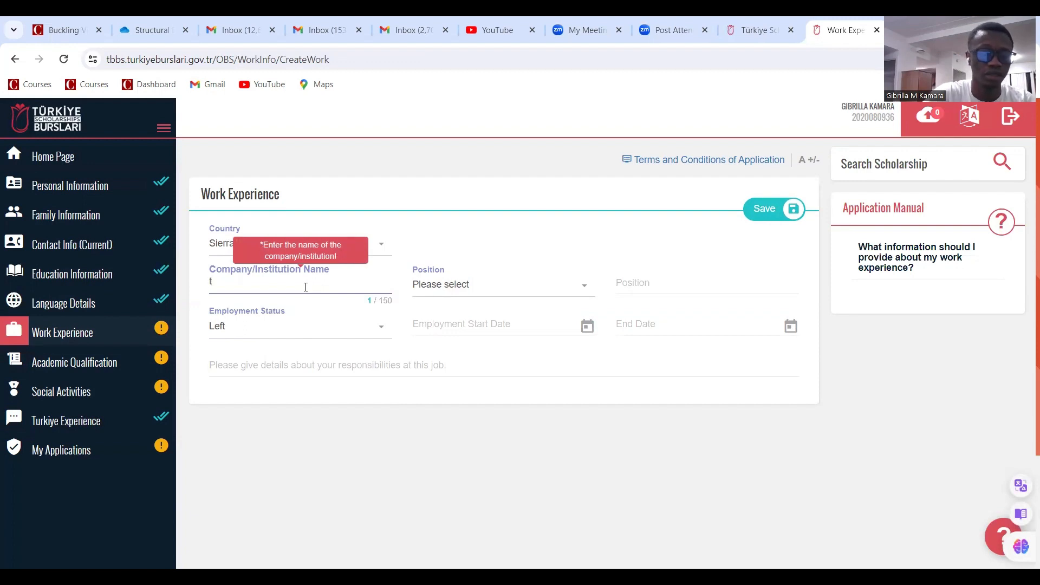
text(Techsult)
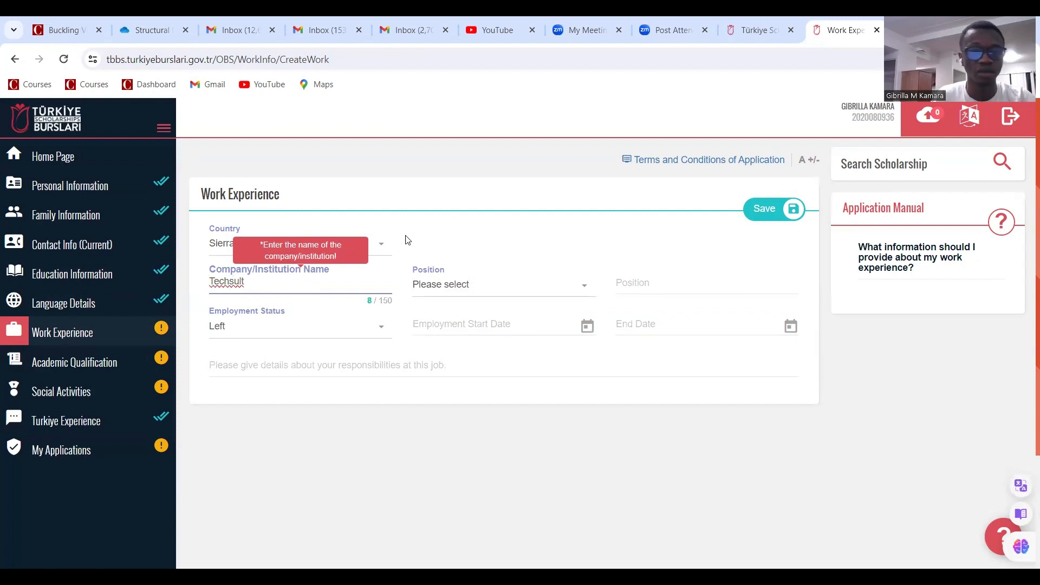
click(488, 237)
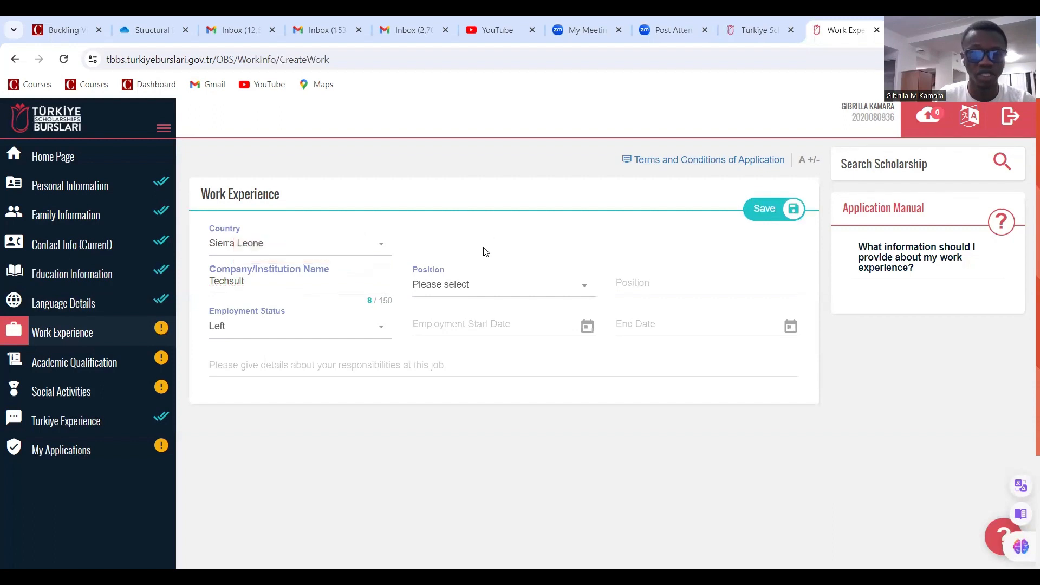
Set the job position to Engineer
click(501, 283)
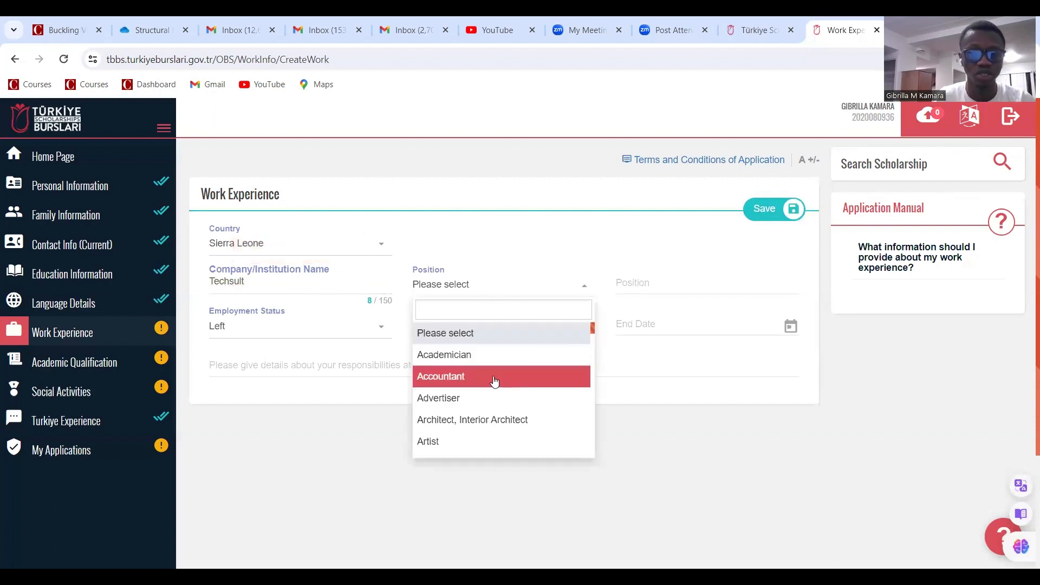
scroll(484, 375, down, 5)
scroll(485, 376, down, 1)
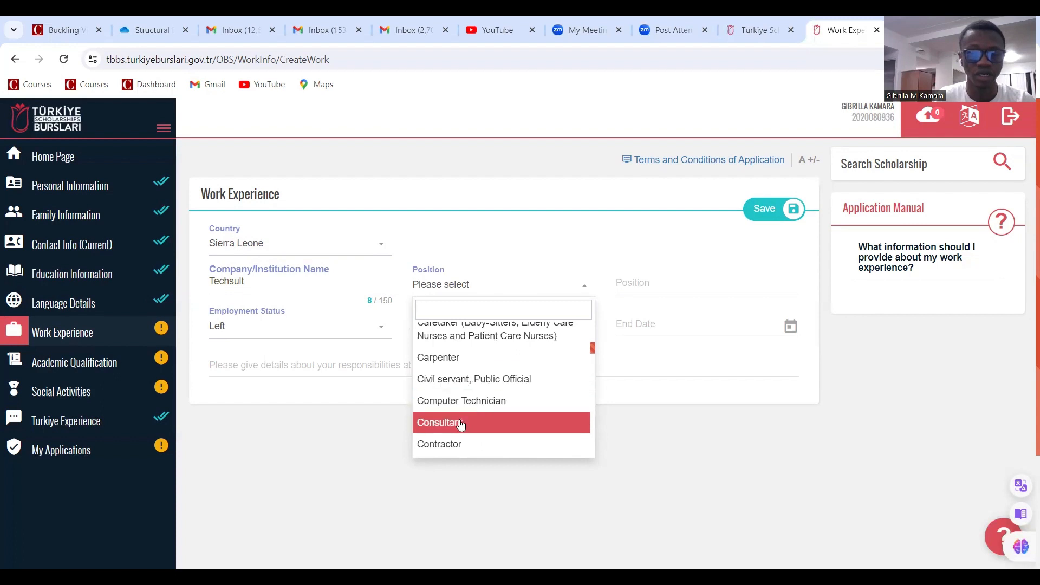
scroll(460, 400, up, 1)
scroll(459, 402, down, 2)
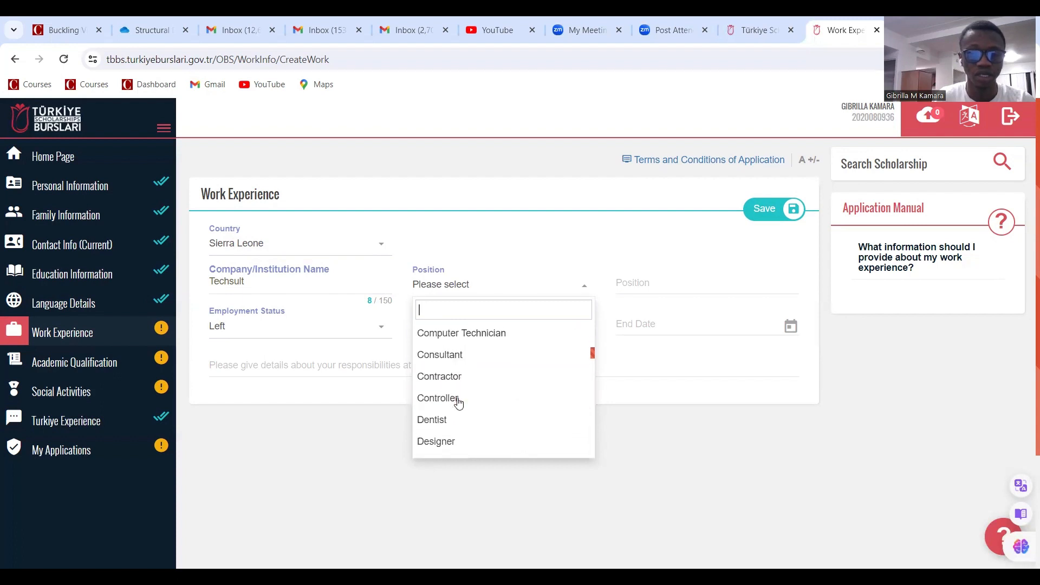
scroll(459, 396, down, 1)
scroll(460, 387, down, 2)
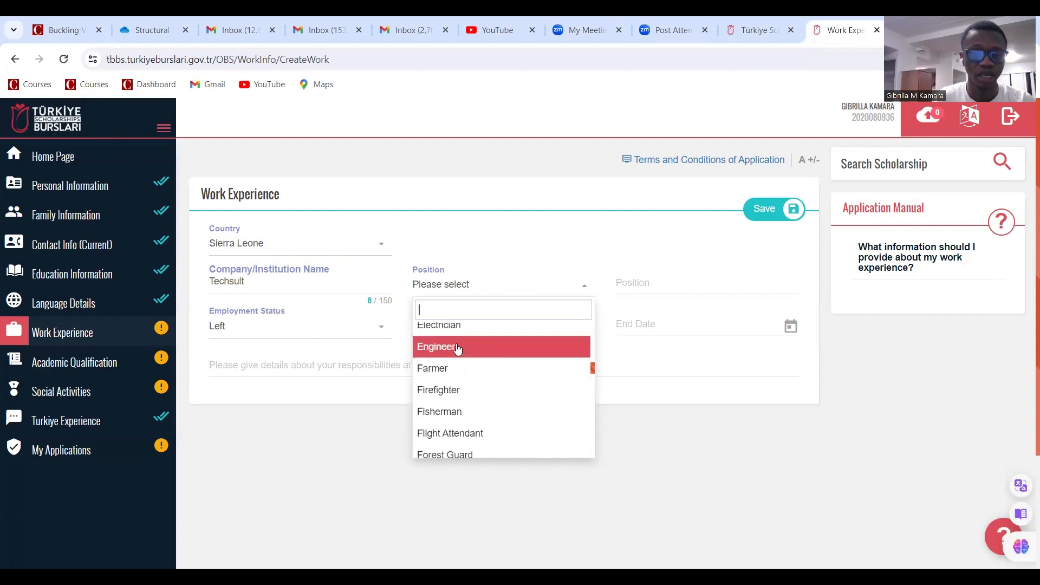
click(457, 348)
Enter 'Civil Engineer' as the specific job title, fixing typos
click(644, 284)
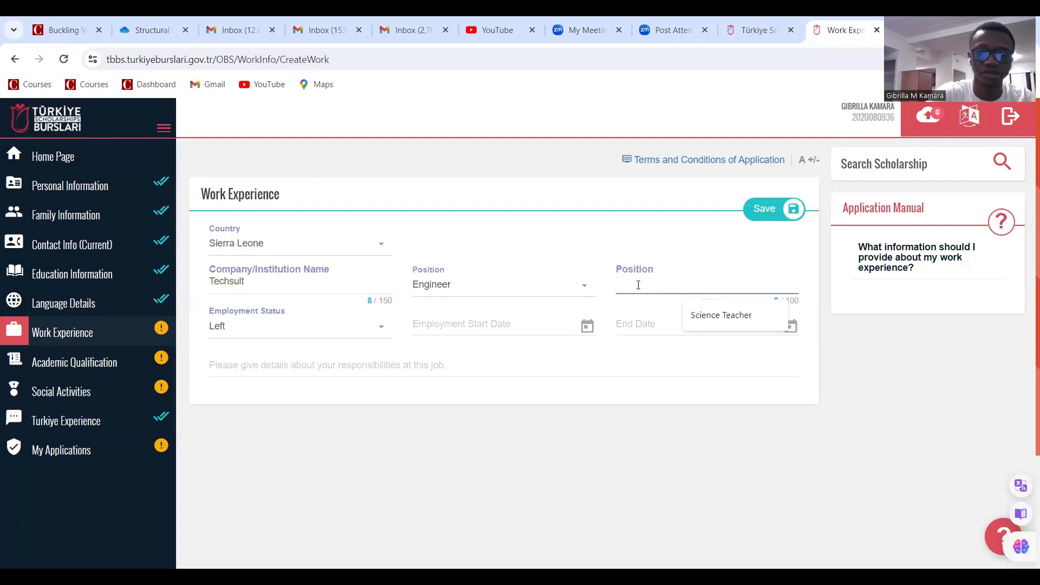
text(C)
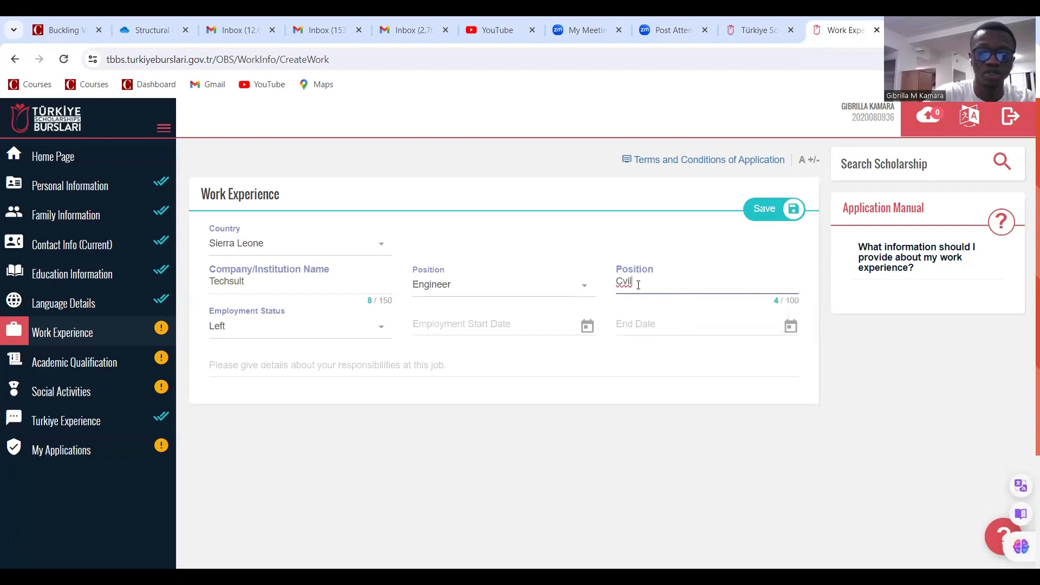
text(vil)
key(BackSpace)
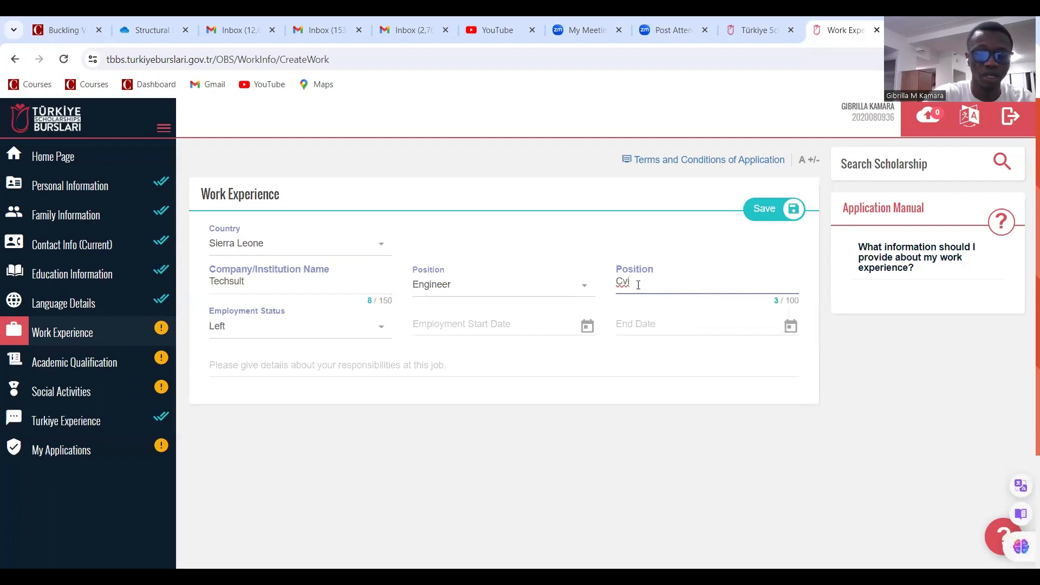
key(BackSpace)
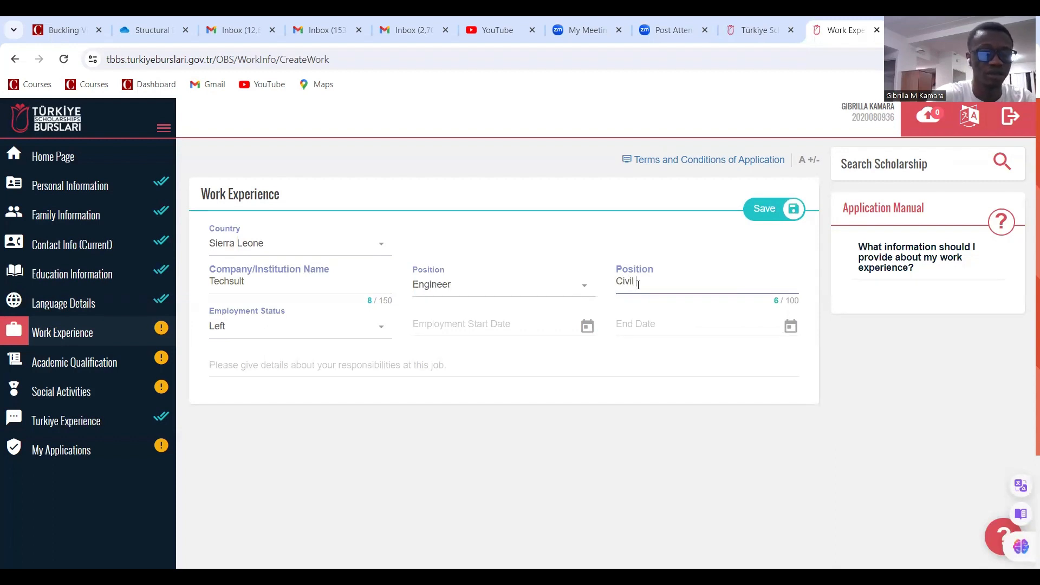
text(ineer)
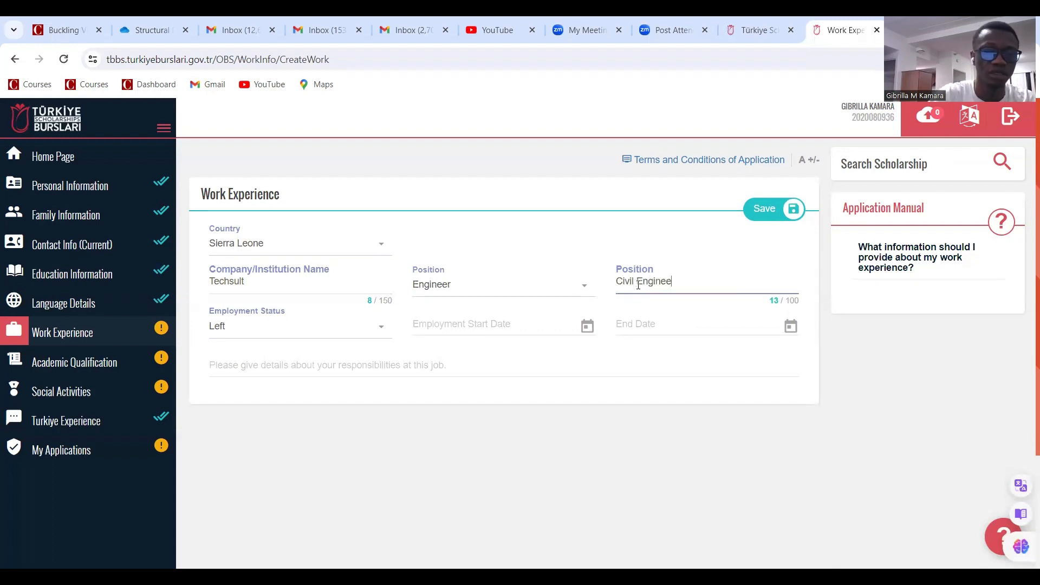
click(313, 335)
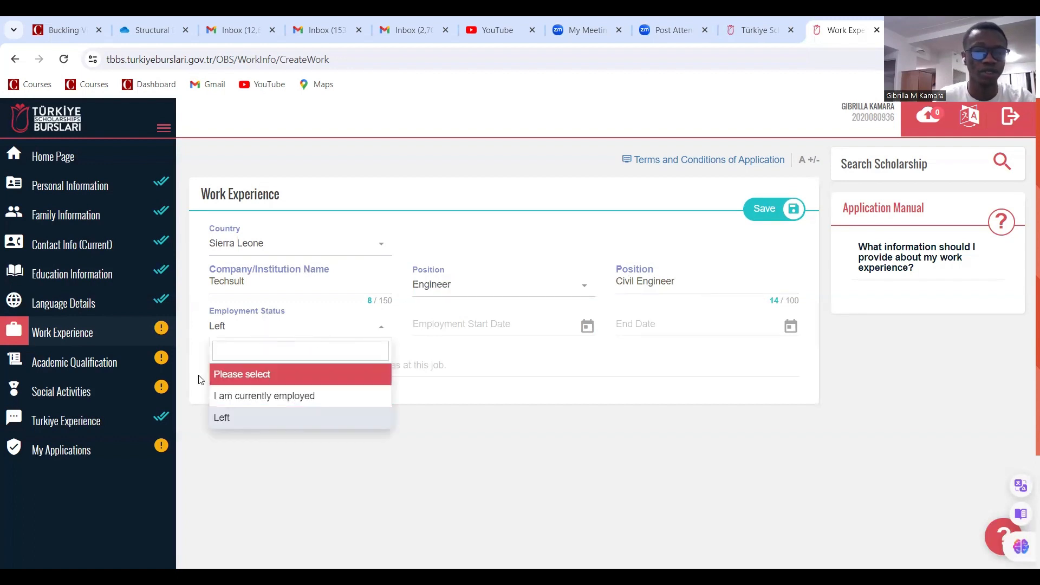
Set status to 'I am currently employed' with employment start date 01/07/2021
click(284, 401)
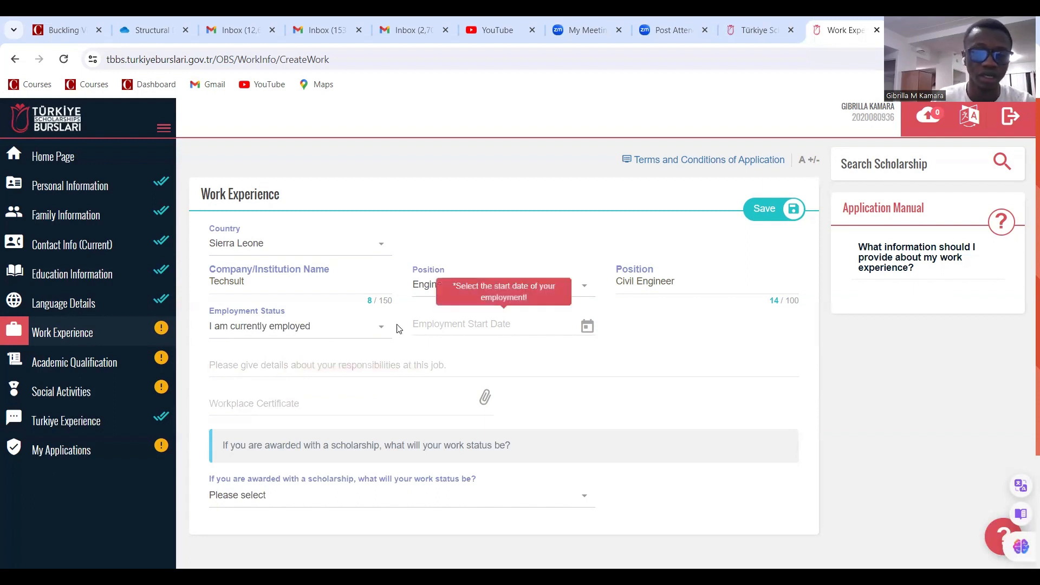
click(511, 325)
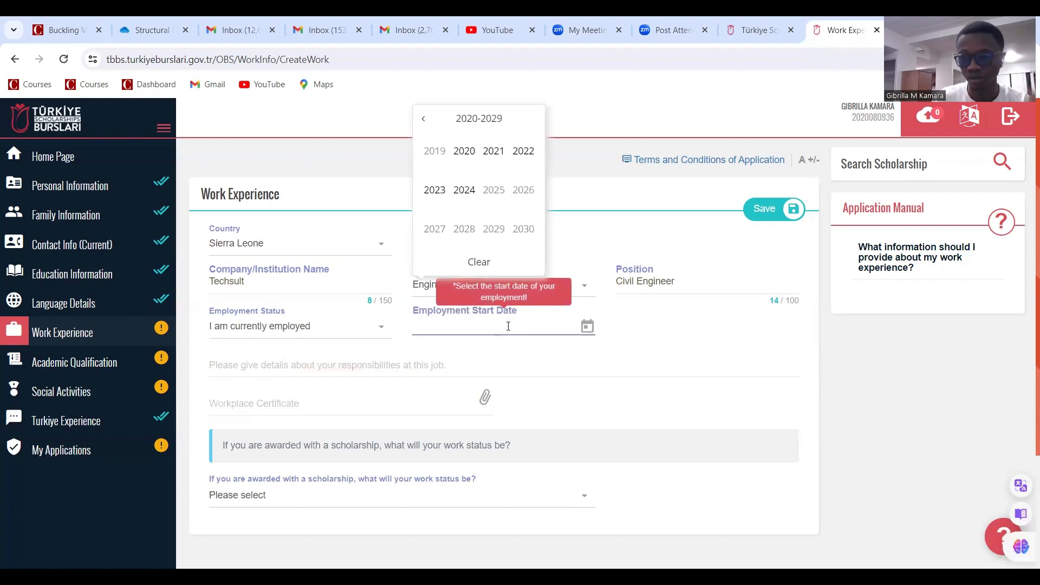
click(494, 157)
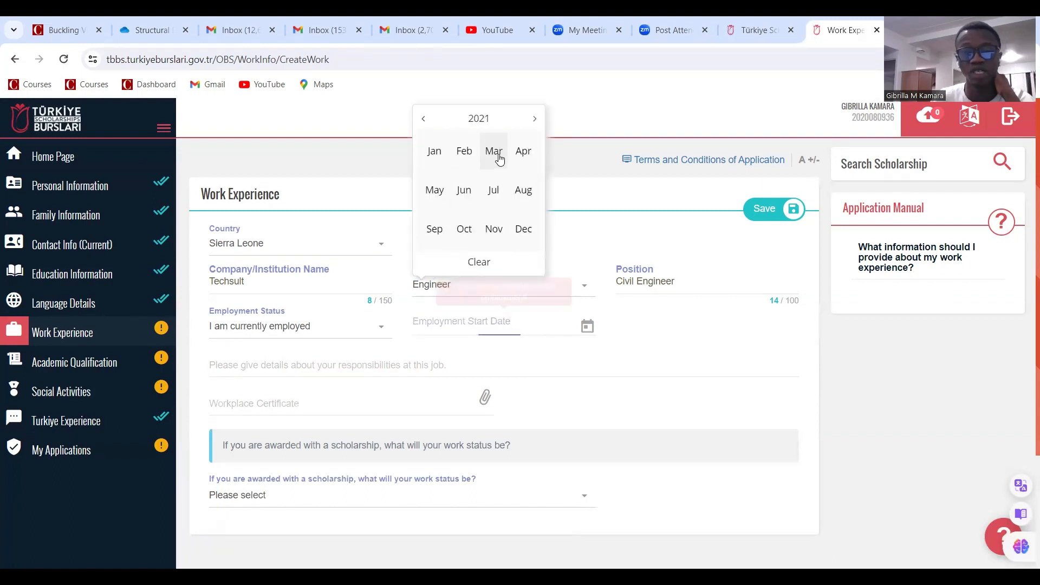
click(493, 192)
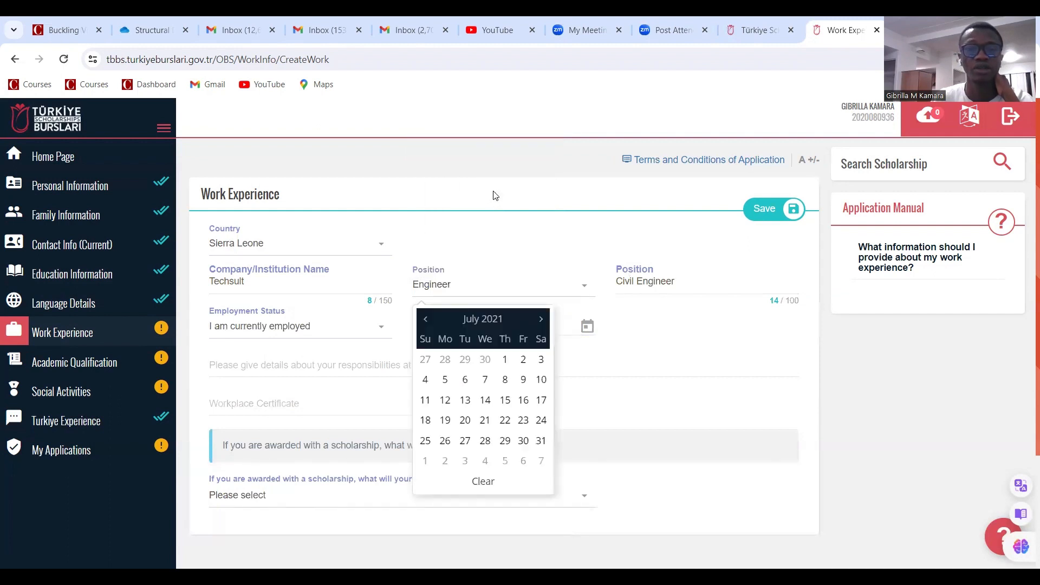
click(505, 361)
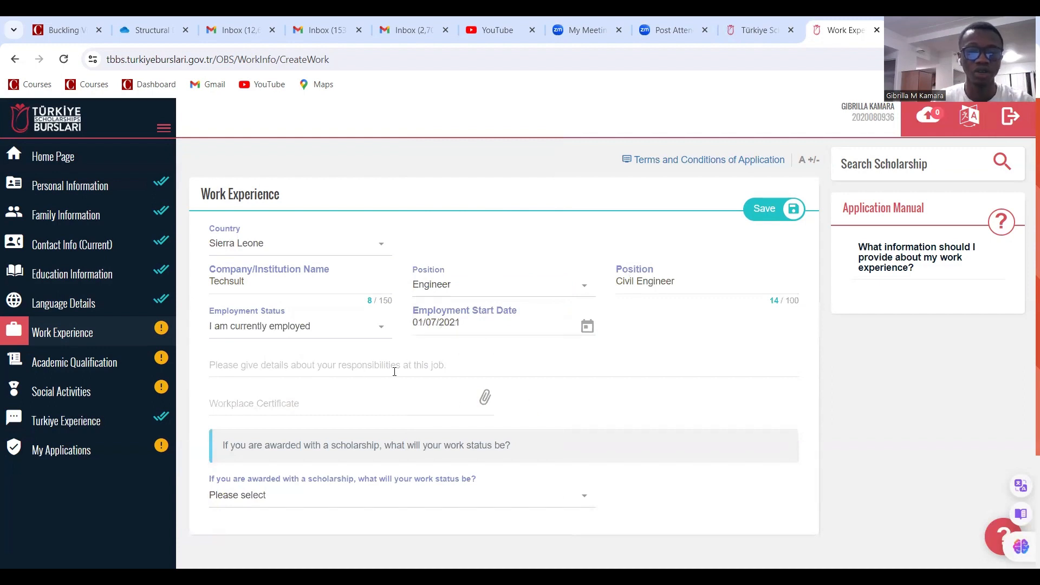
click(353, 365)
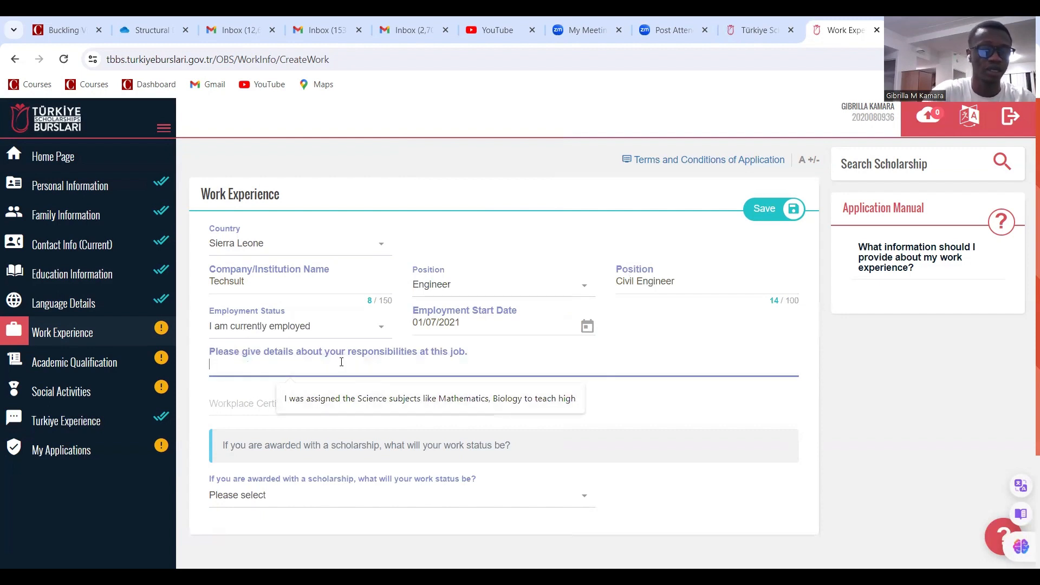
Write 'I was responsible to carry out analysis and design of concrete structures using software like robot.'
text(I )
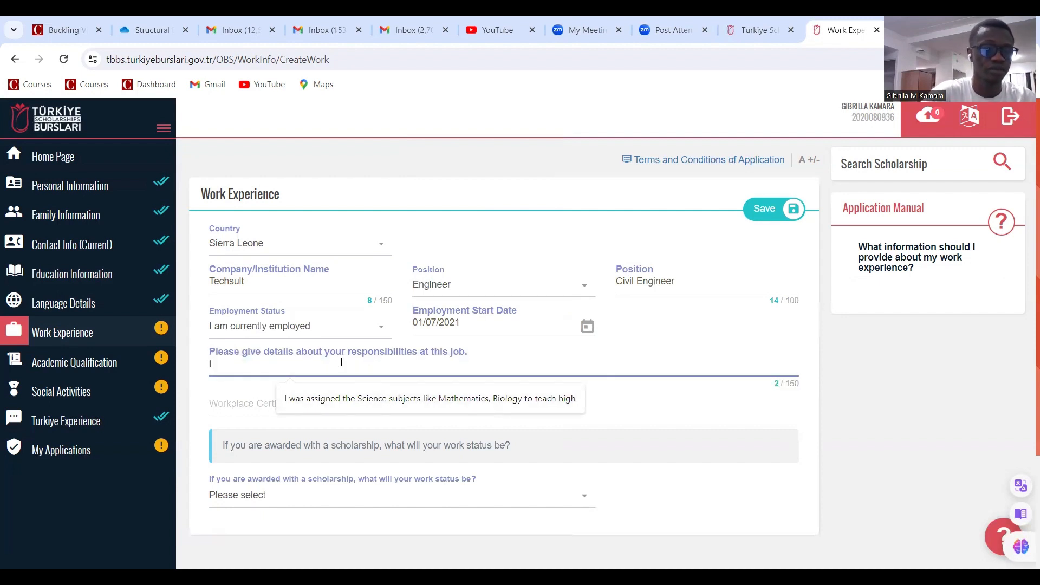
text(was resp)
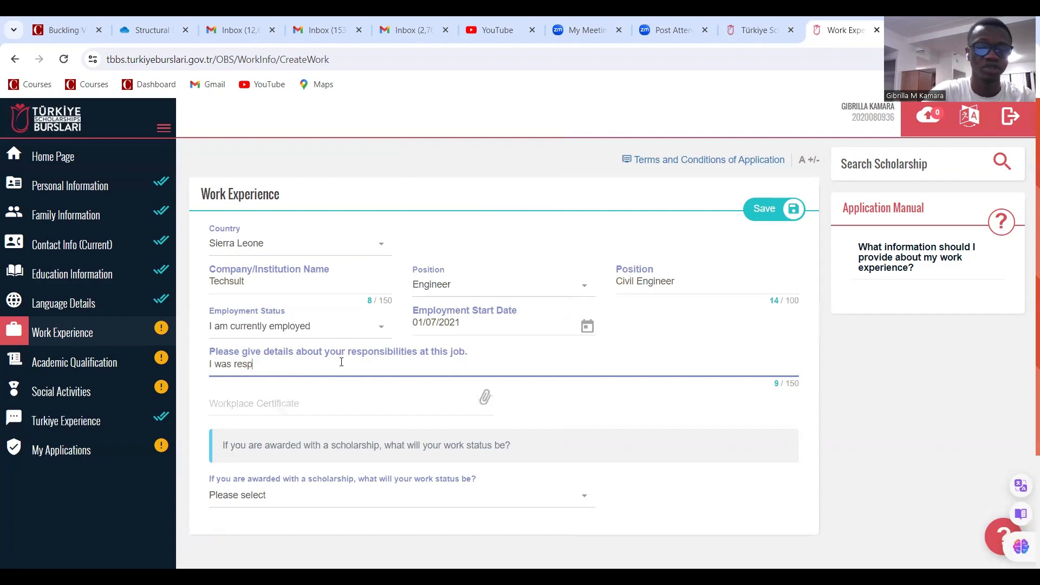
text(onsible to xcarr)
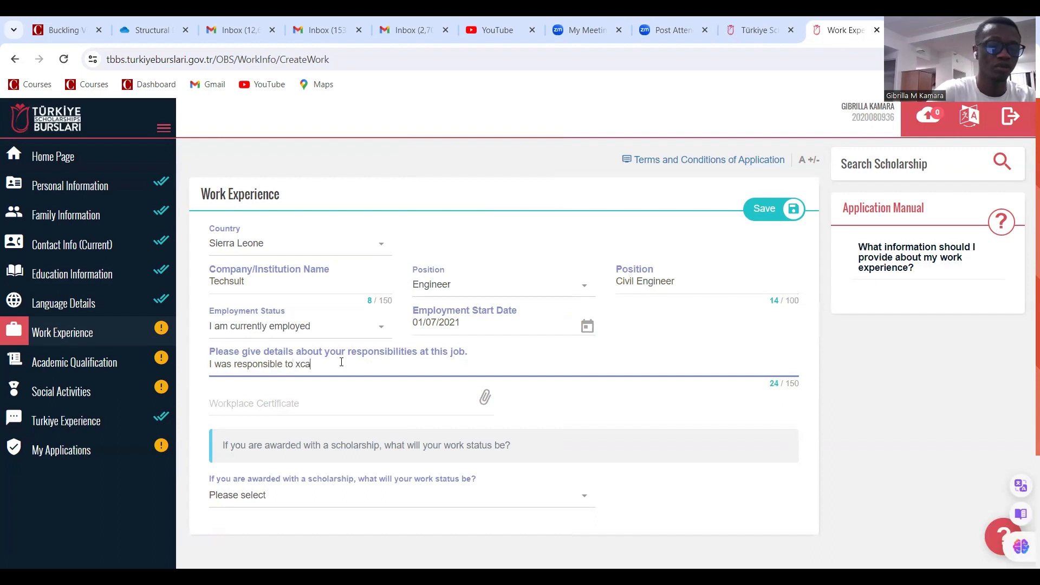
key(BackSpace)
key(BackSpace)
key(BackSpace)
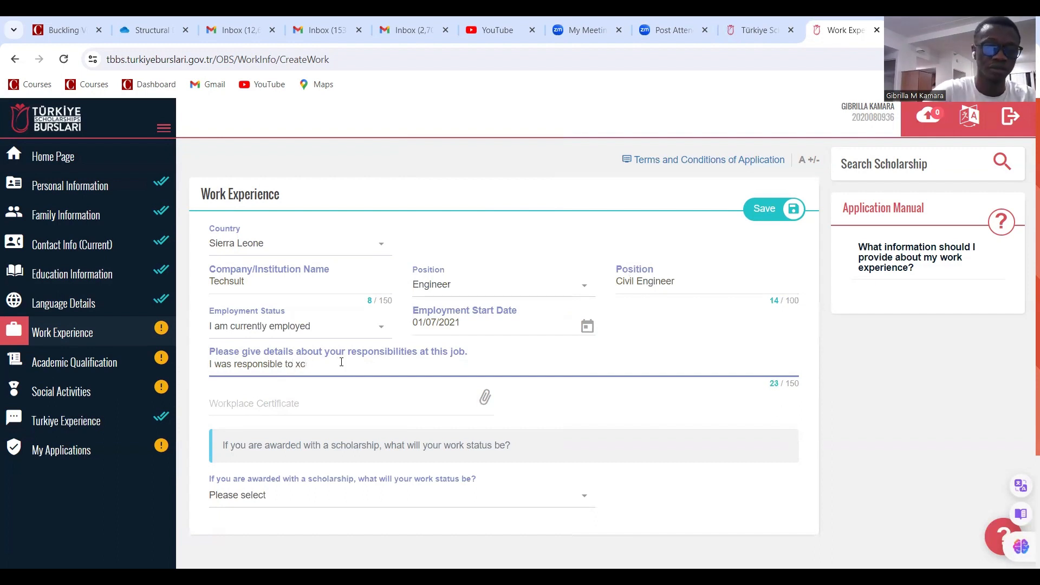
text(rry ou)
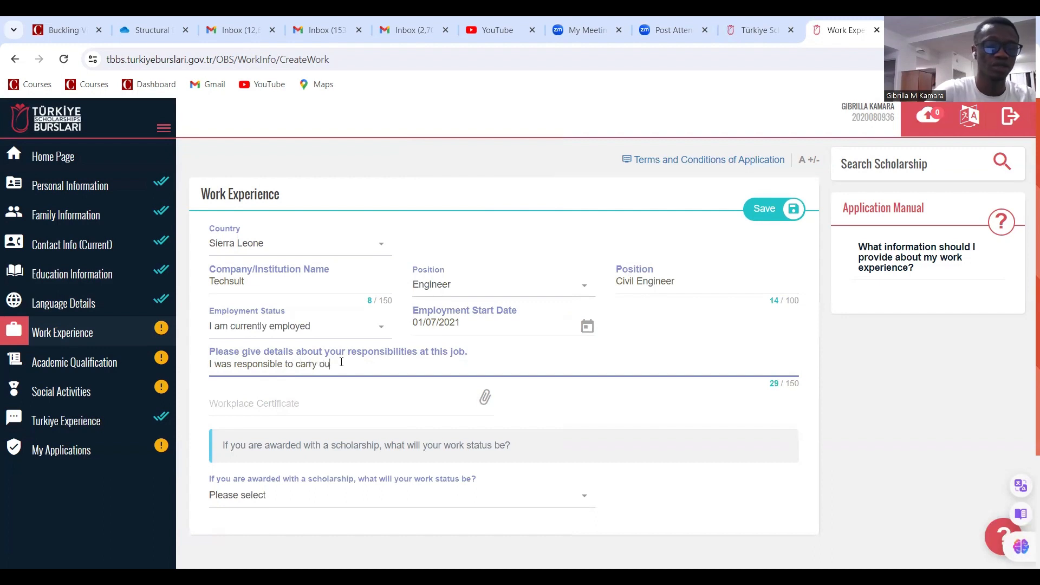
text(t analysis and design of)
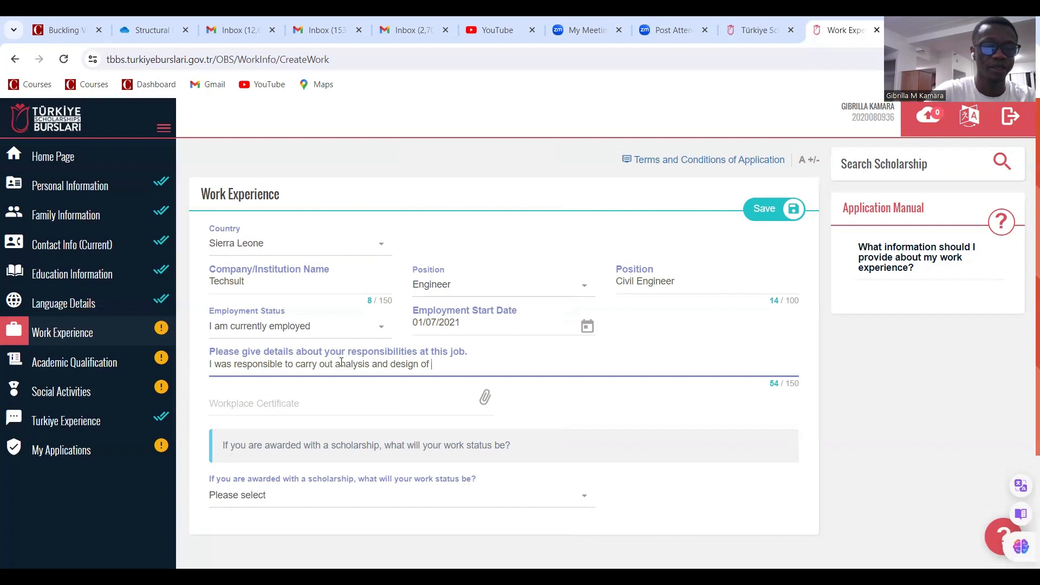
text(concrete)
text( structure)
text(s ud)
text(ingf)
key(BackSpace)
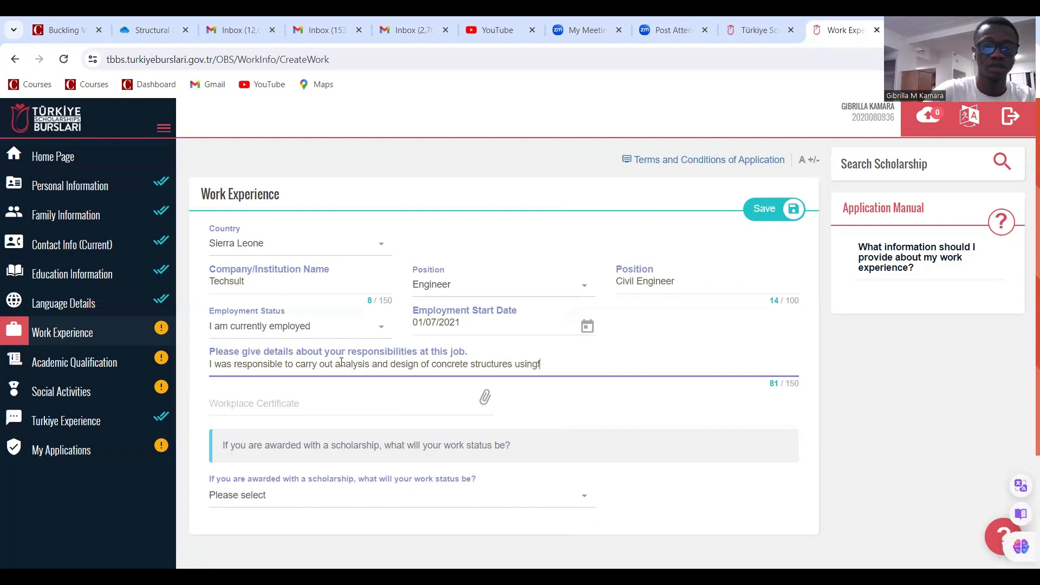
key(BackSpace)
key(BackSpace)
key(BackSpace)
text(software like riobot)
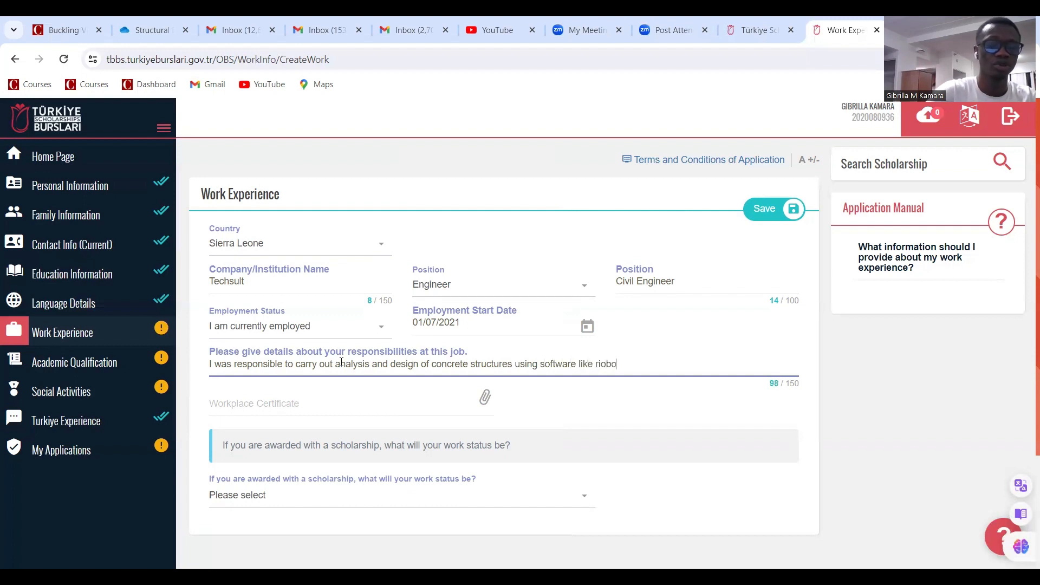
key(BackSpace)
key(BackSpace)
key(BackSpace)
key(BackSpace)
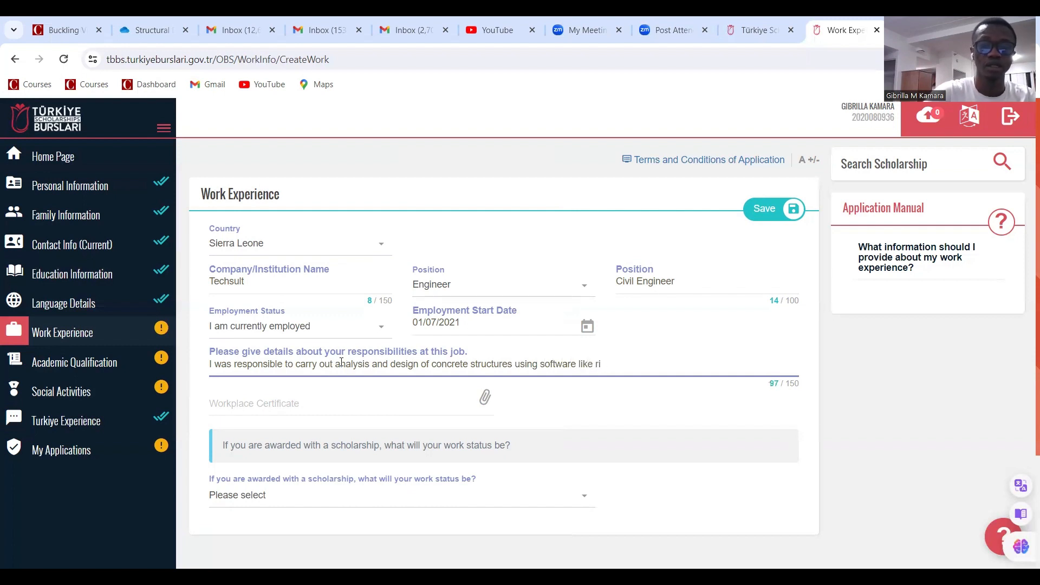
text(obot.)
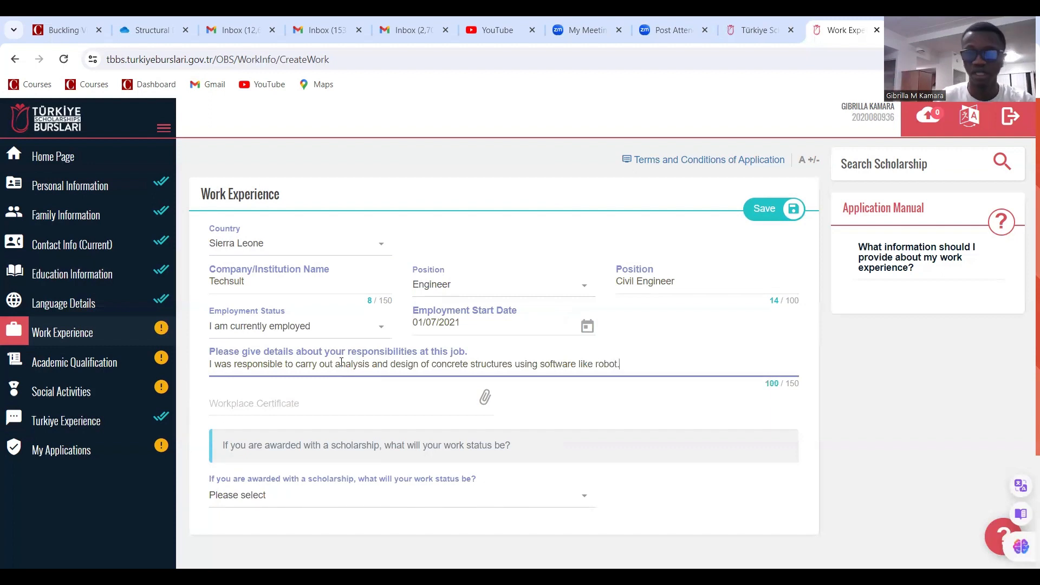
scroll(356, 353, down, 1)
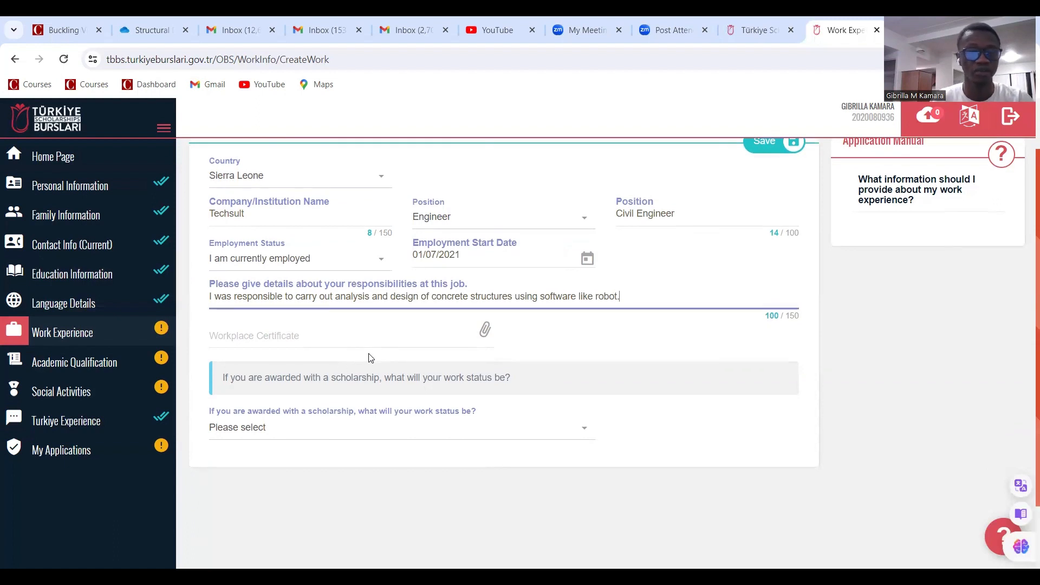
Attach REF - STUDY LEAVE LETTER from the SCHOLARSHIPS folder as the Techsult job's workplace certificate
mouse_move(404, 361)
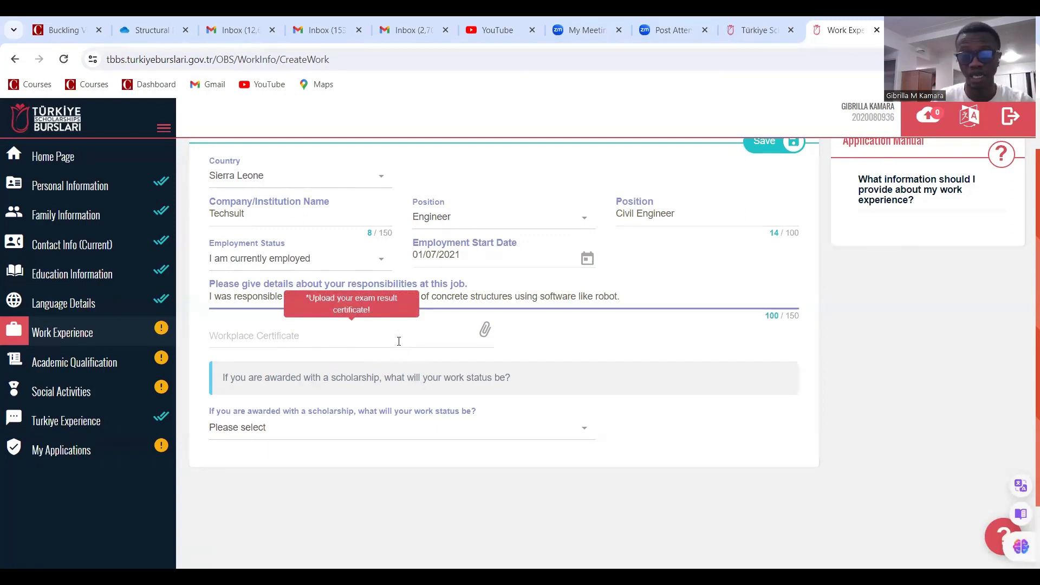
click(445, 338)
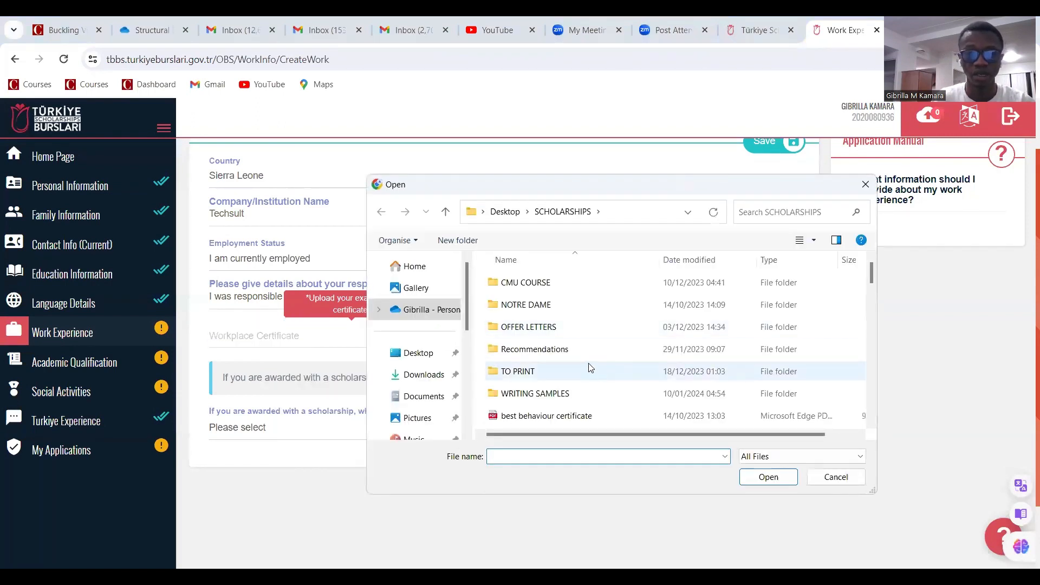
scroll(563, 357, down, 3)
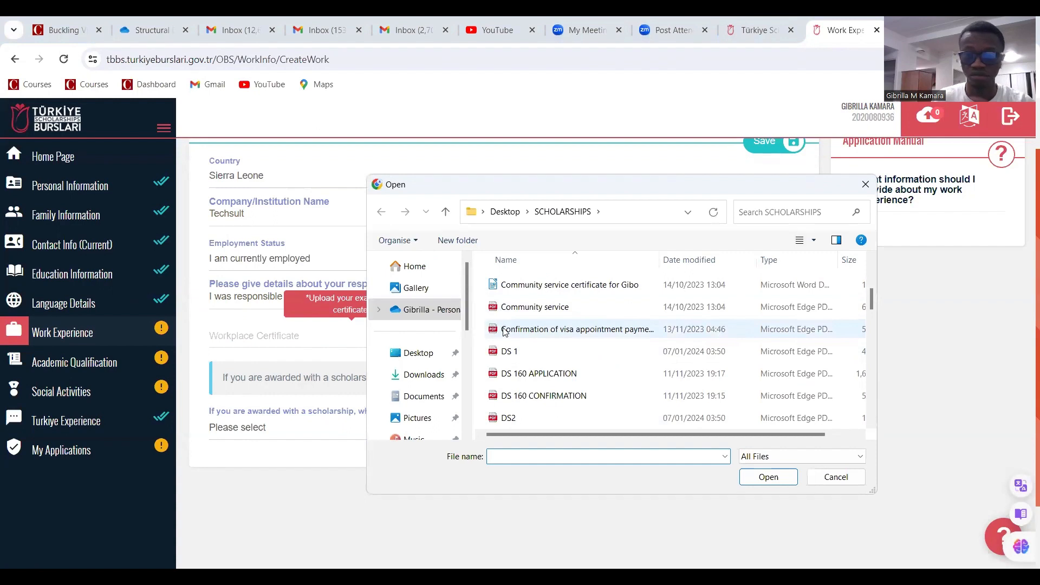
scroll(561, 353, down, 6)
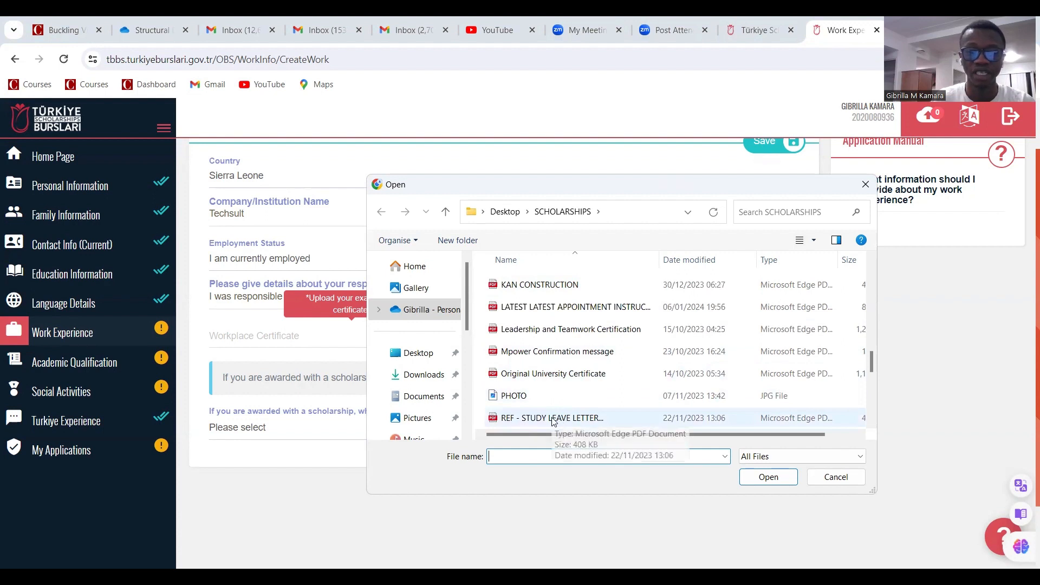
scroll(552, 417, down, 1)
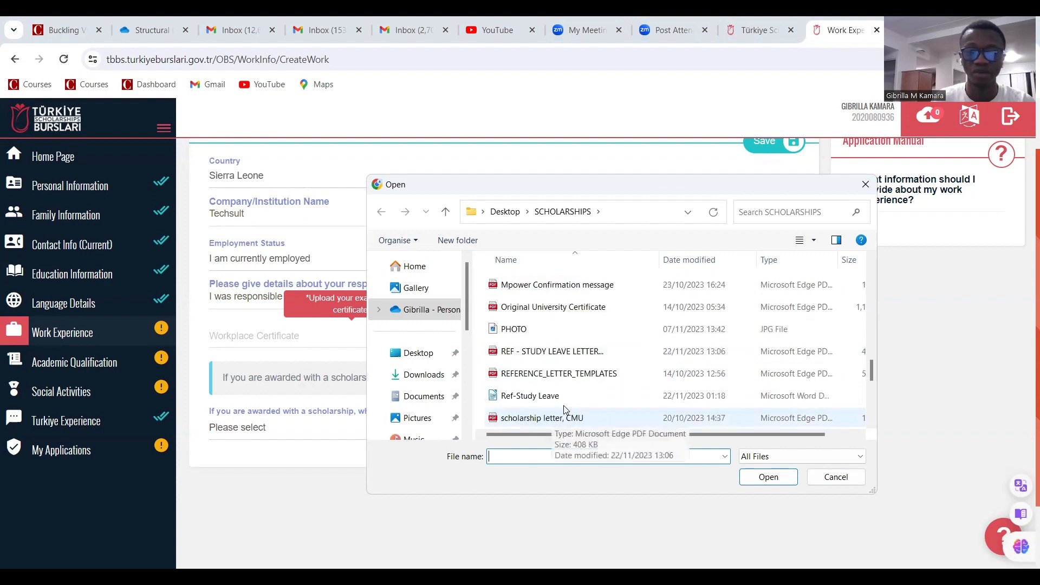
click(577, 355)
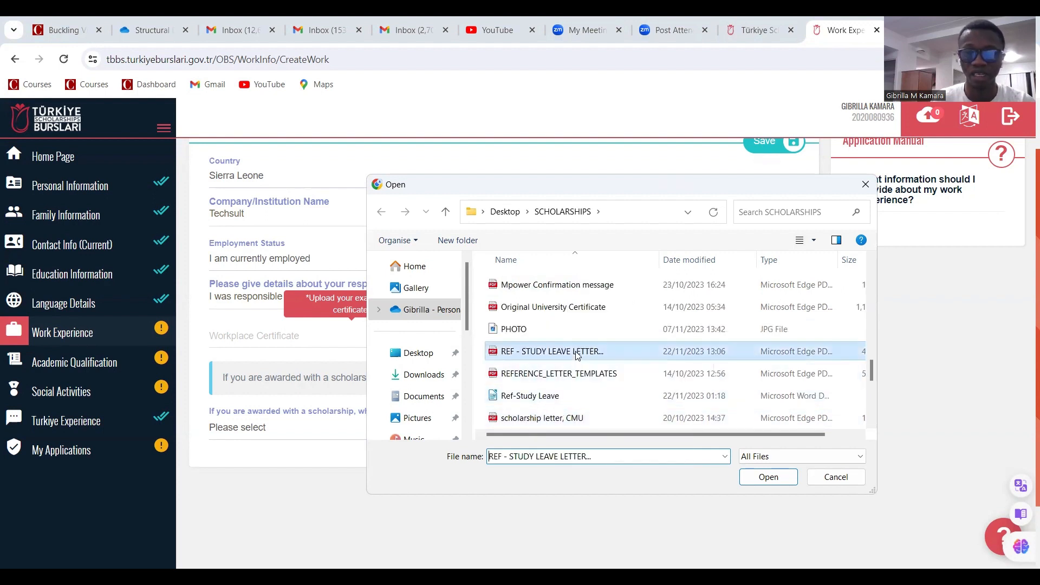
click(768, 477)
scroll(435, 368, down, 2)
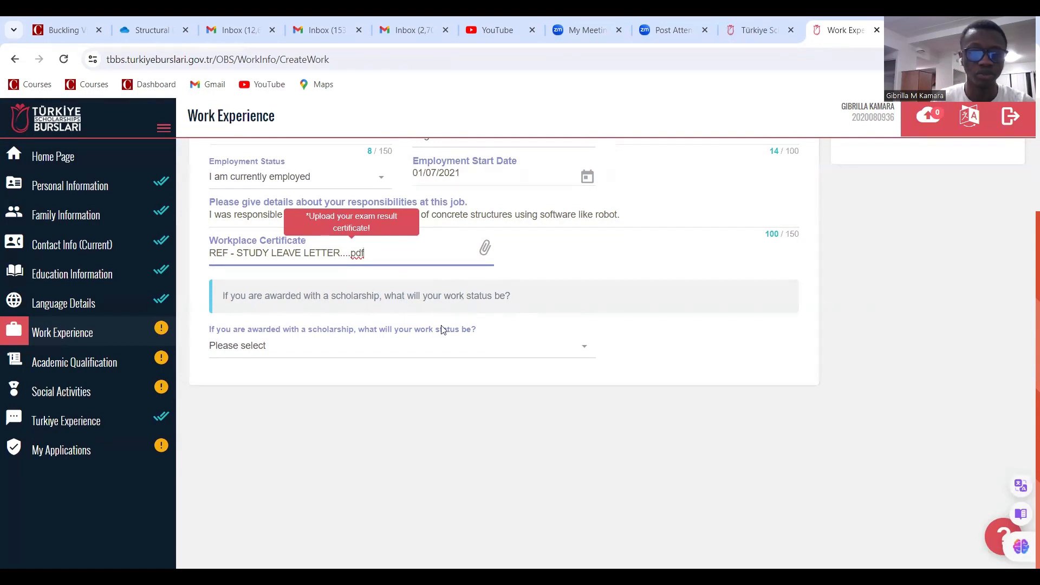
click(521, 353)
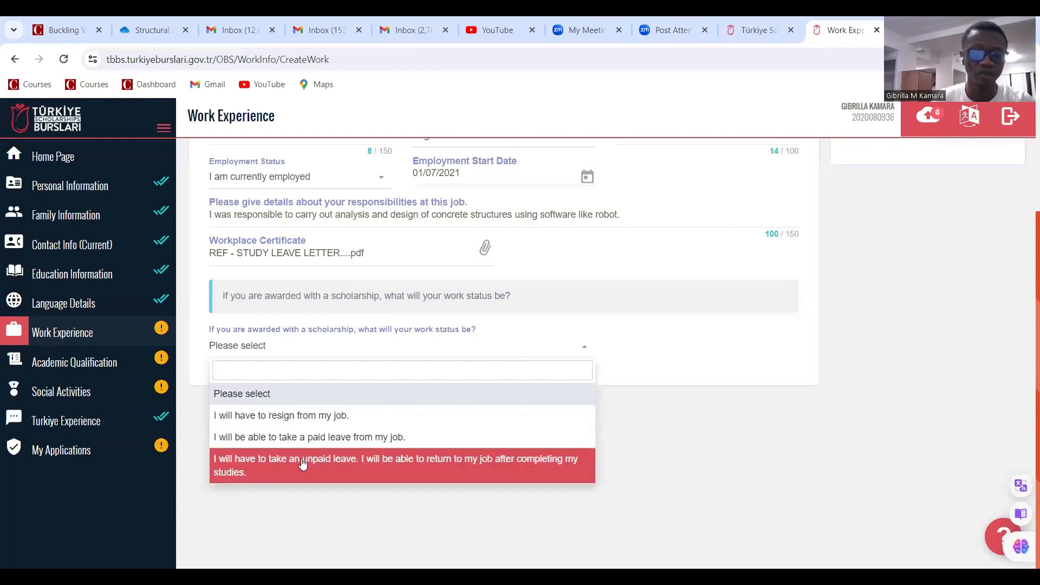
Set the post-award work status to taking unpaid leave and save the Techsult job entry
click(476, 473)
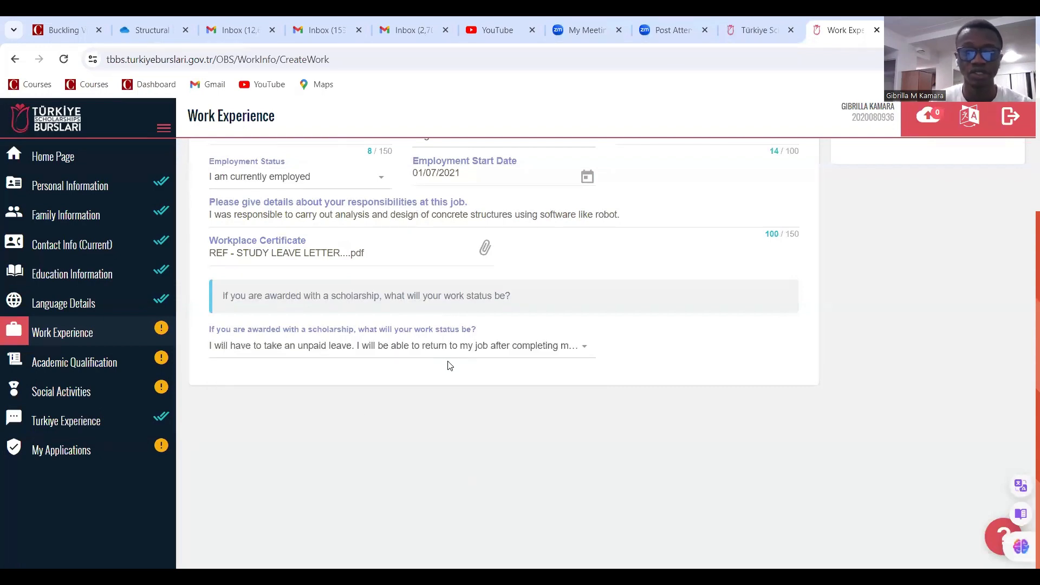
scroll(469, 407, up, 3)
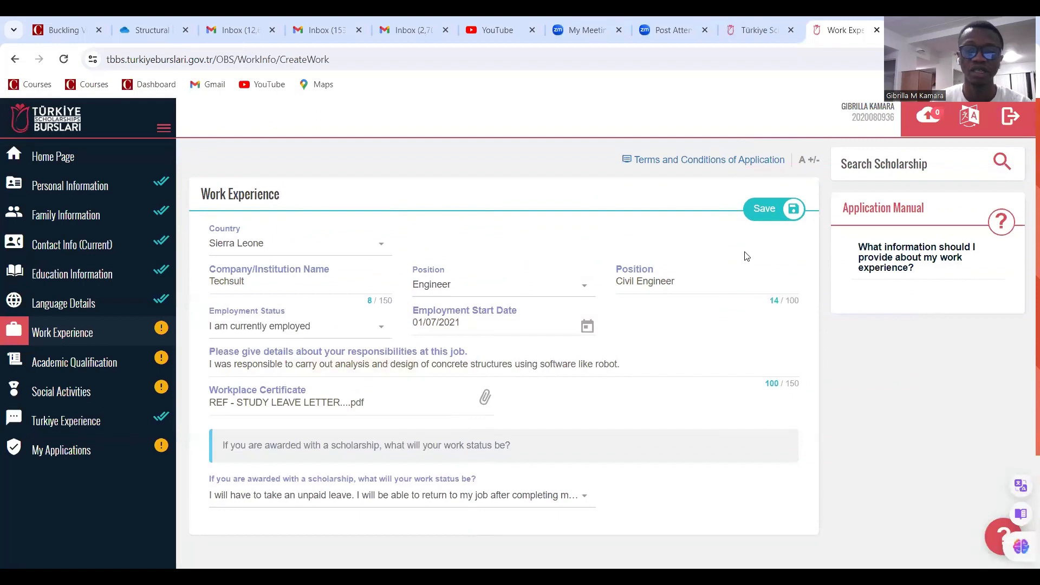
click(764, 208)
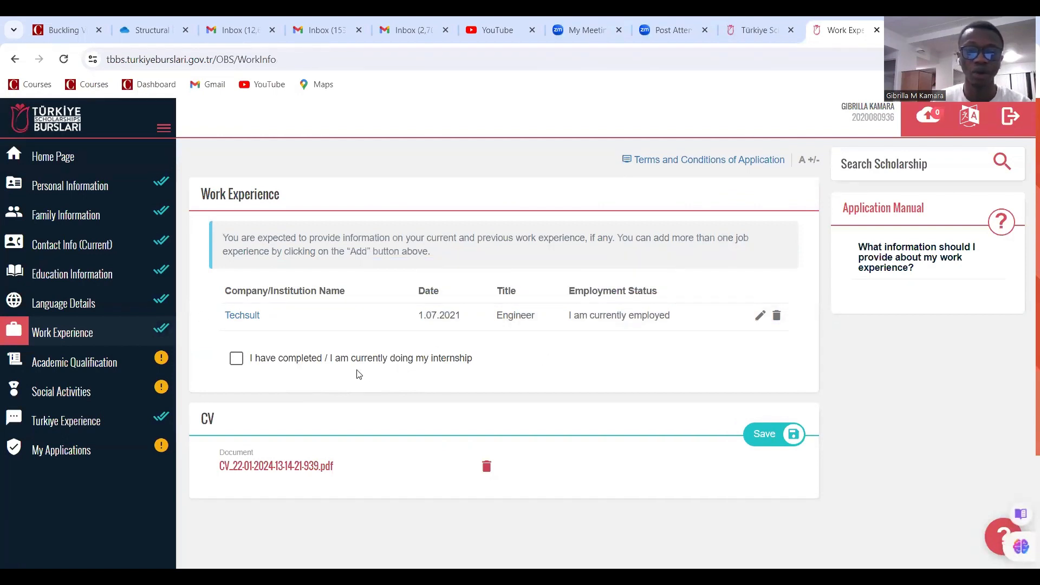
Declare a completed internship and start a new entry with country Sierra Leone
click(238, 360)
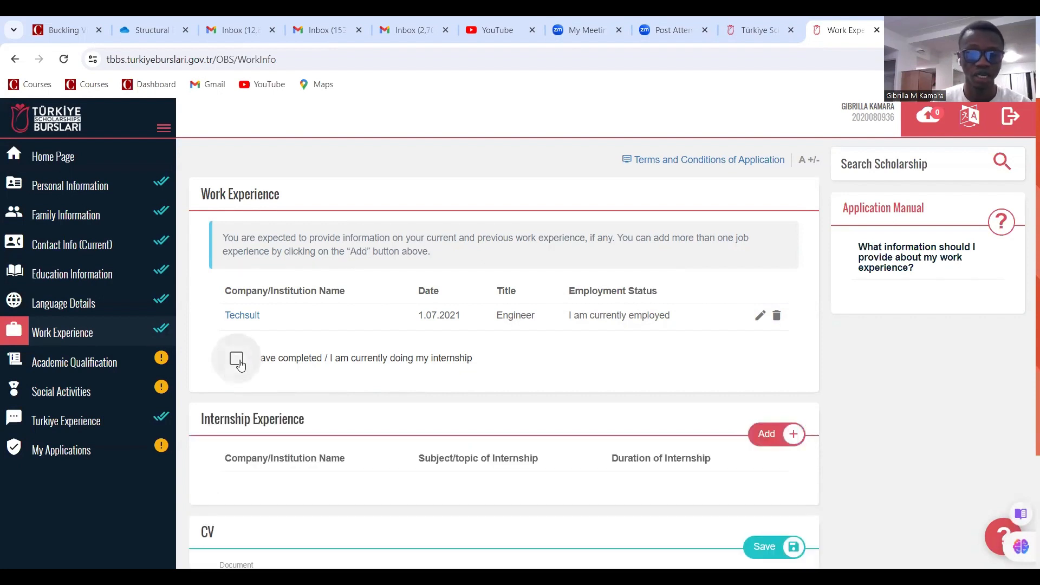
scroll(364, 413, down, 1)
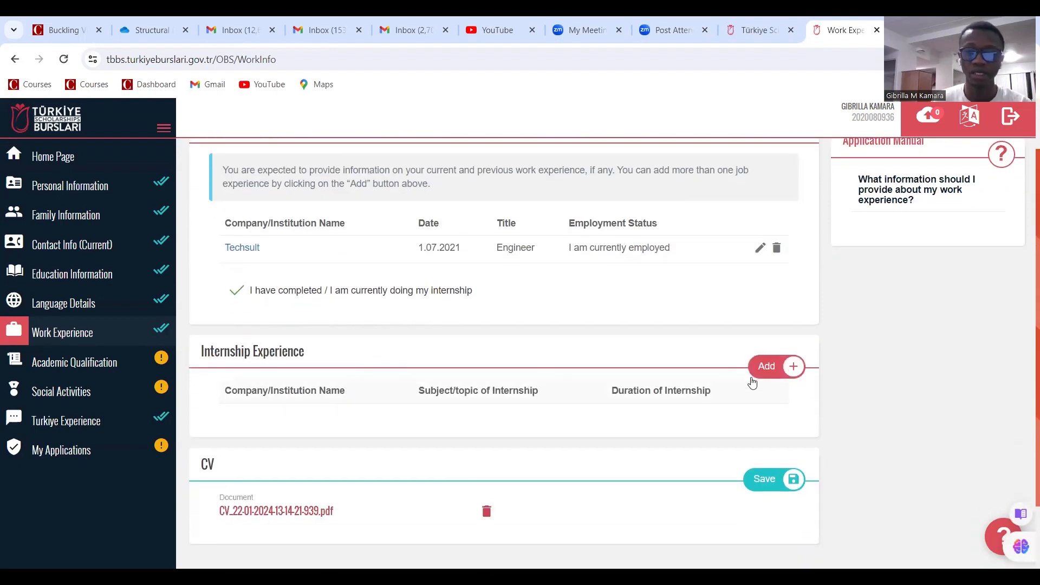
click(769, 367)
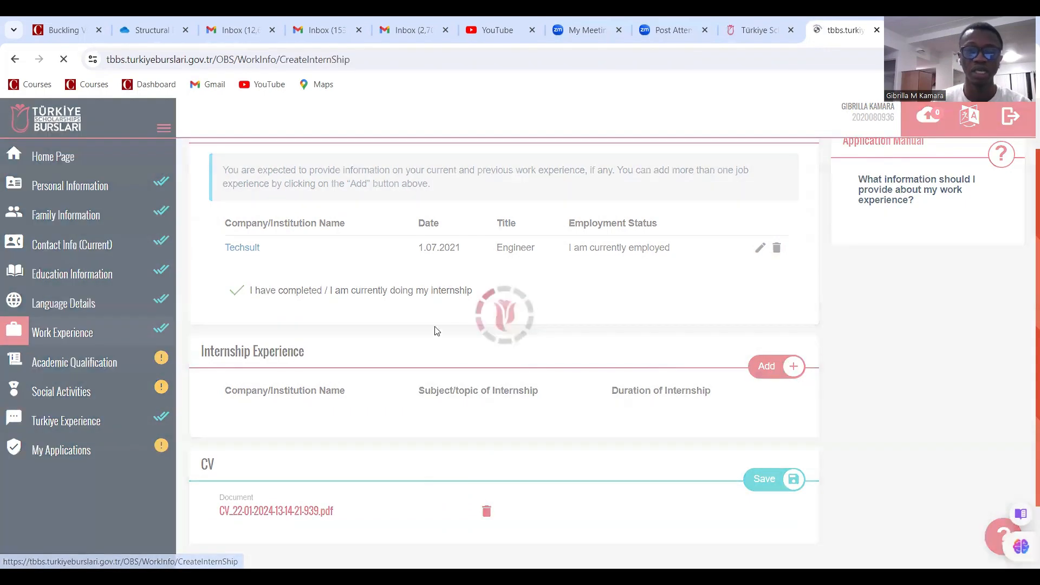
click(285, 243)
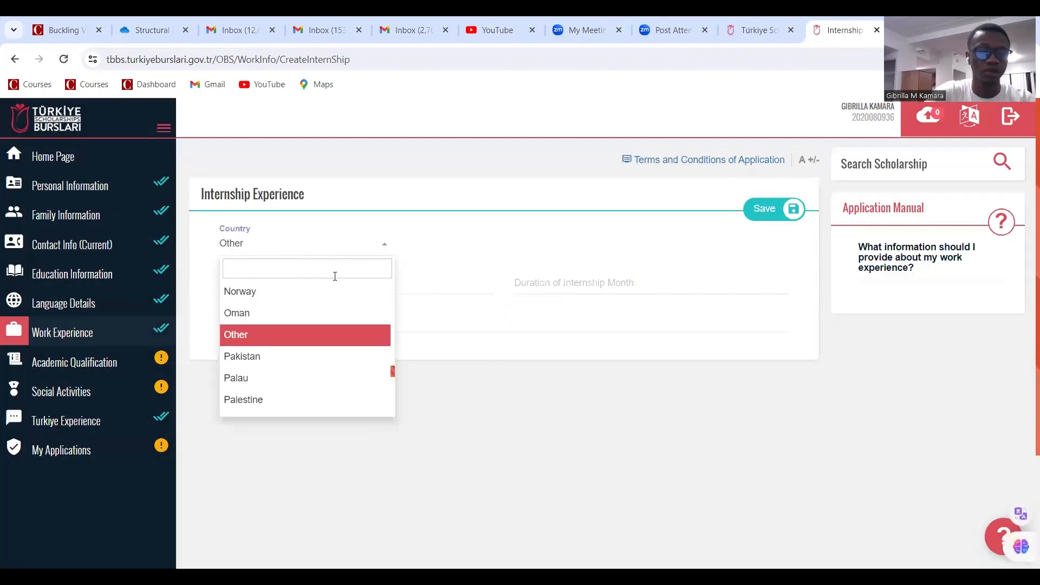
text(sie)
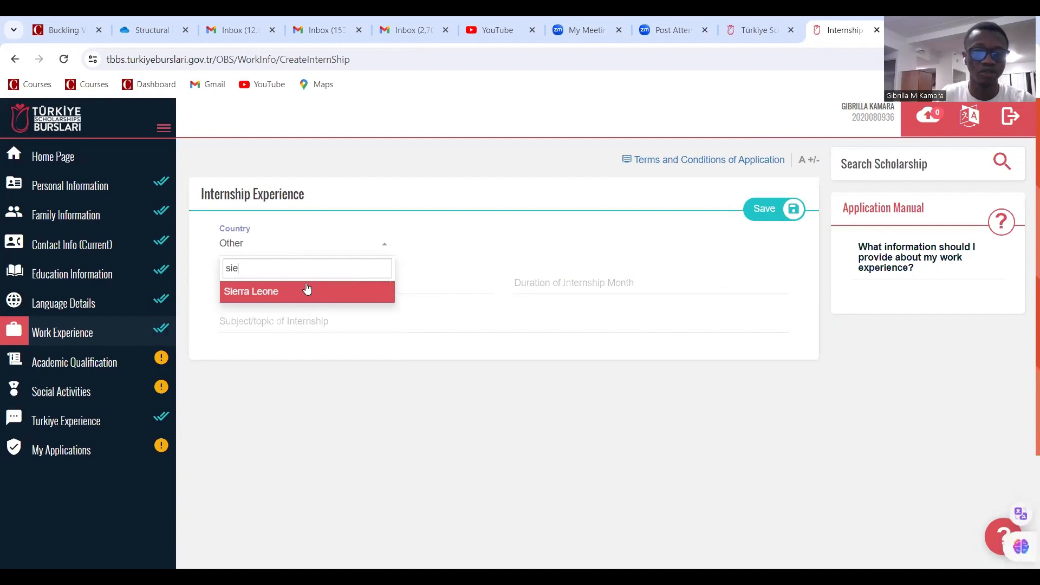
click(310, 291)
Fill company Tesult, duration 4 months, subject 'civil engineering internship', and save the entry
click(296, 285)
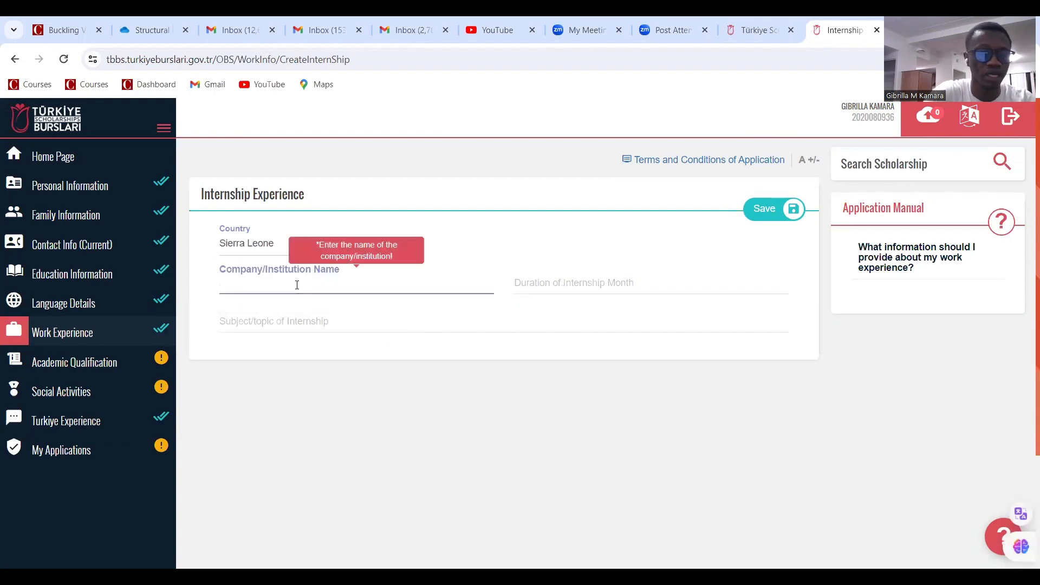
text(Tesult)
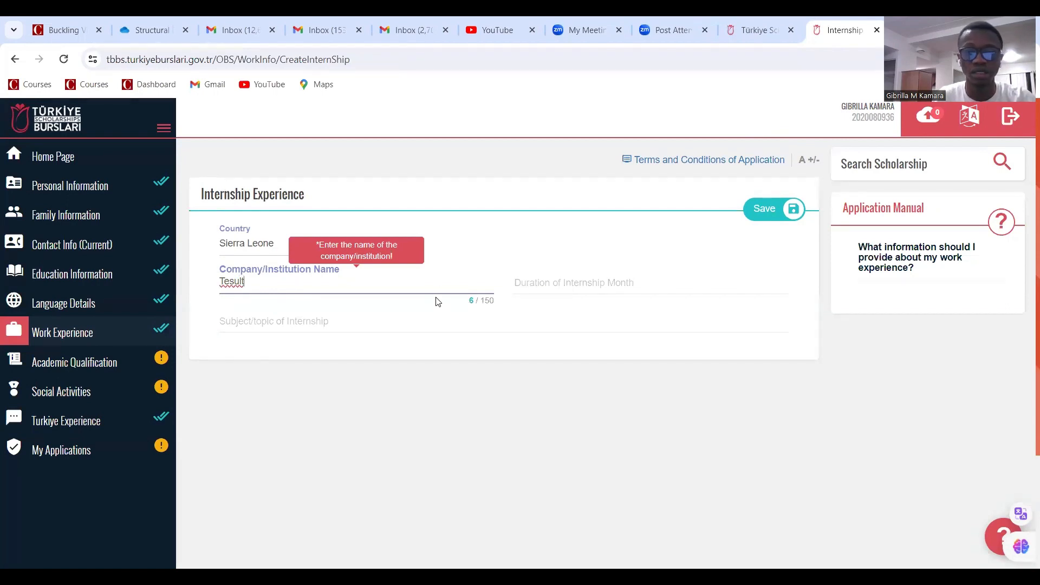
click(588, 282)
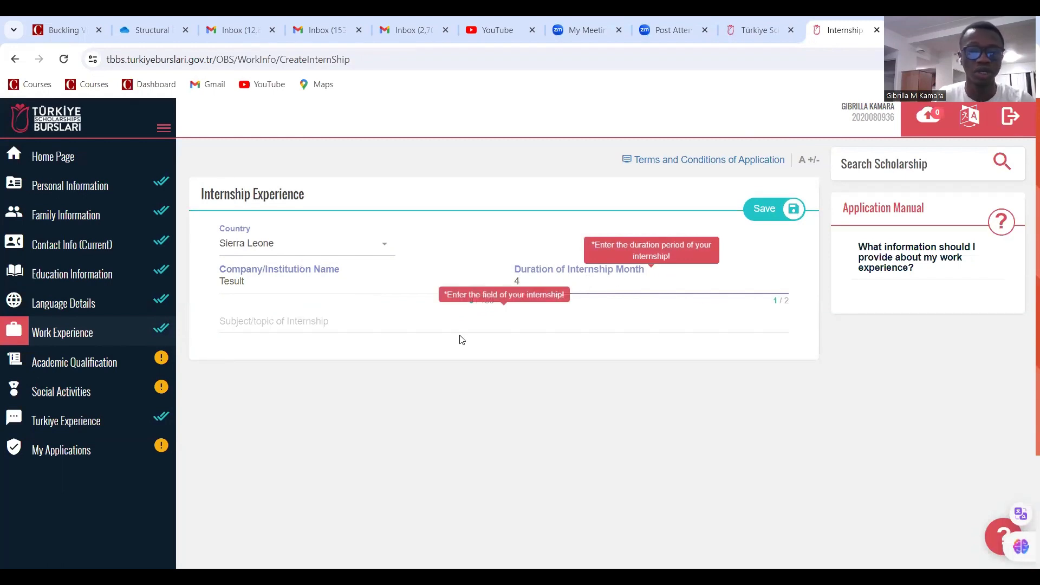
click(318, 318)
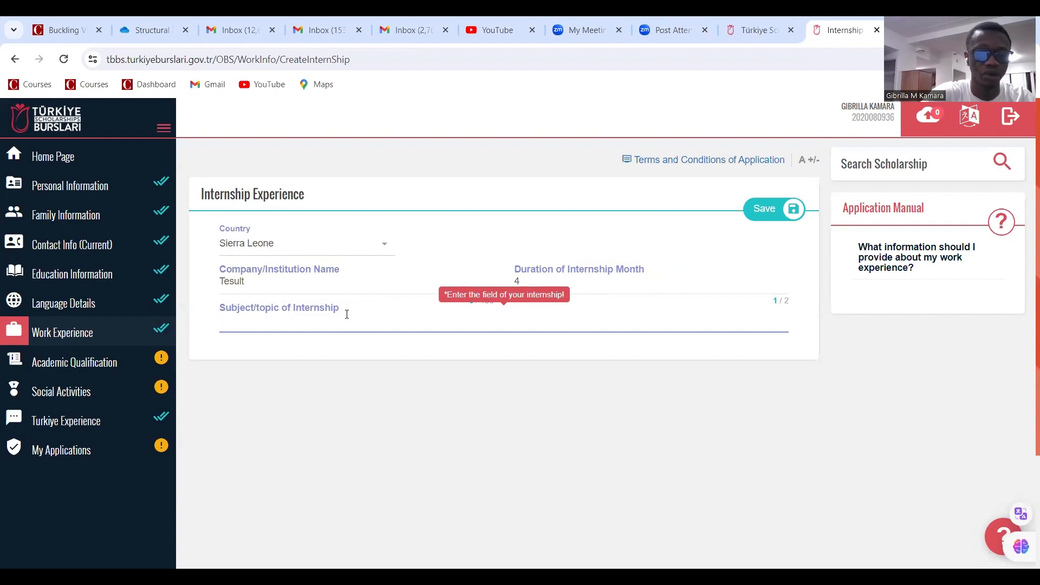
text(civil engineering)
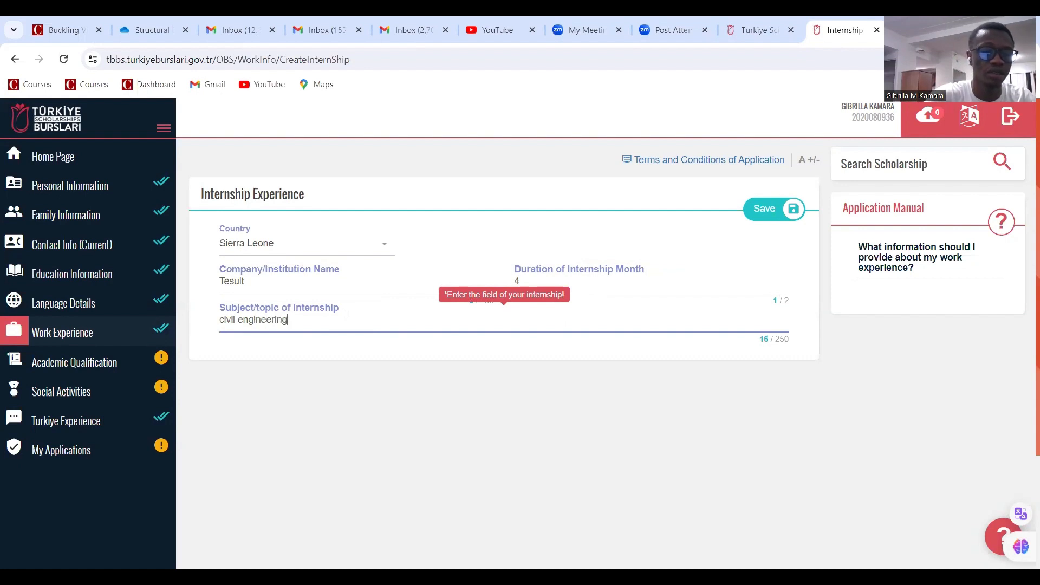
text(internship)
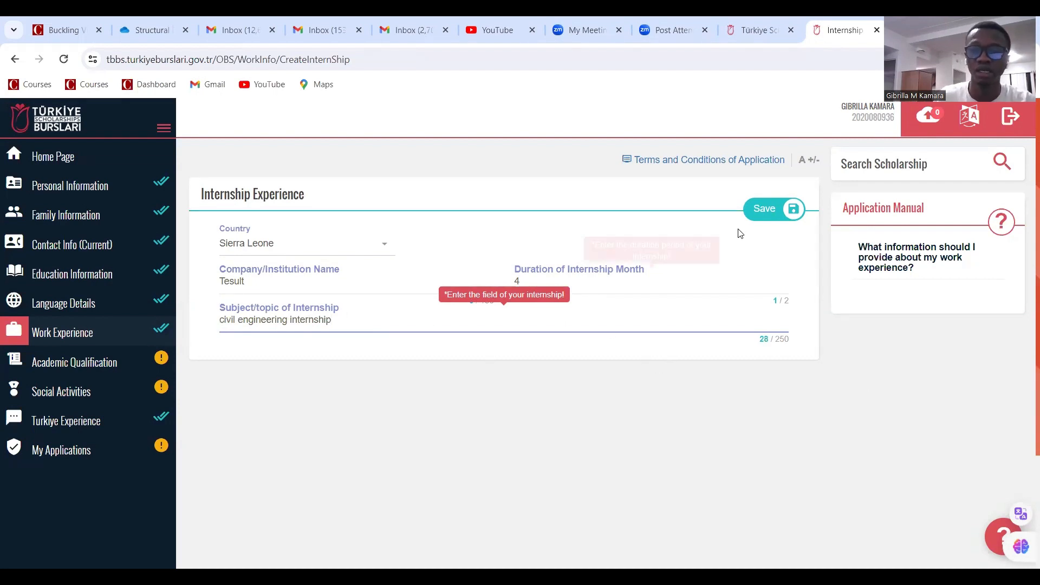
click(768, 213)
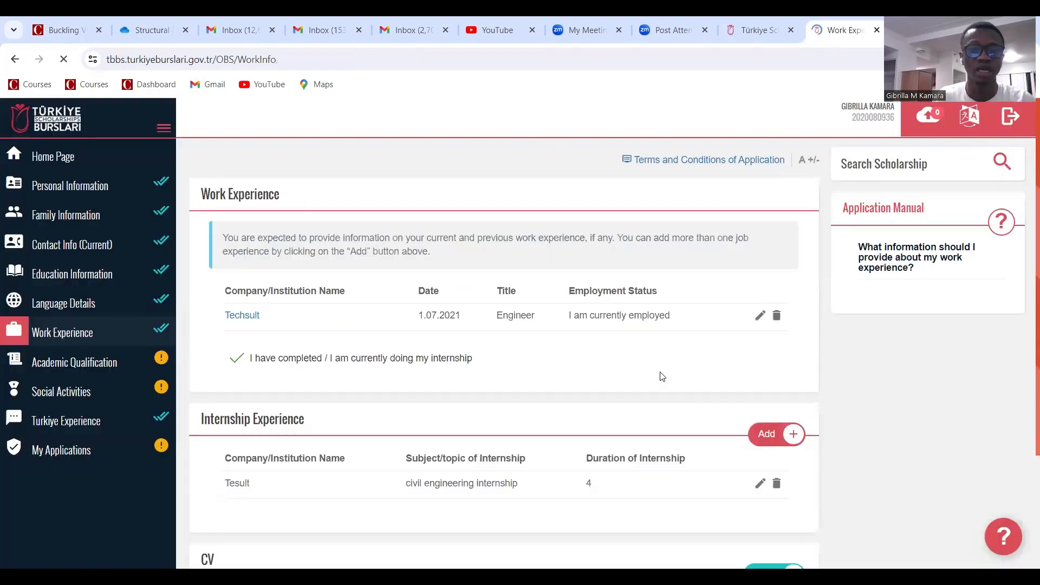
Delete the old CV, upload the best behaviour certificate file as the new CV, and save
scroll(636, 368, down, 3)
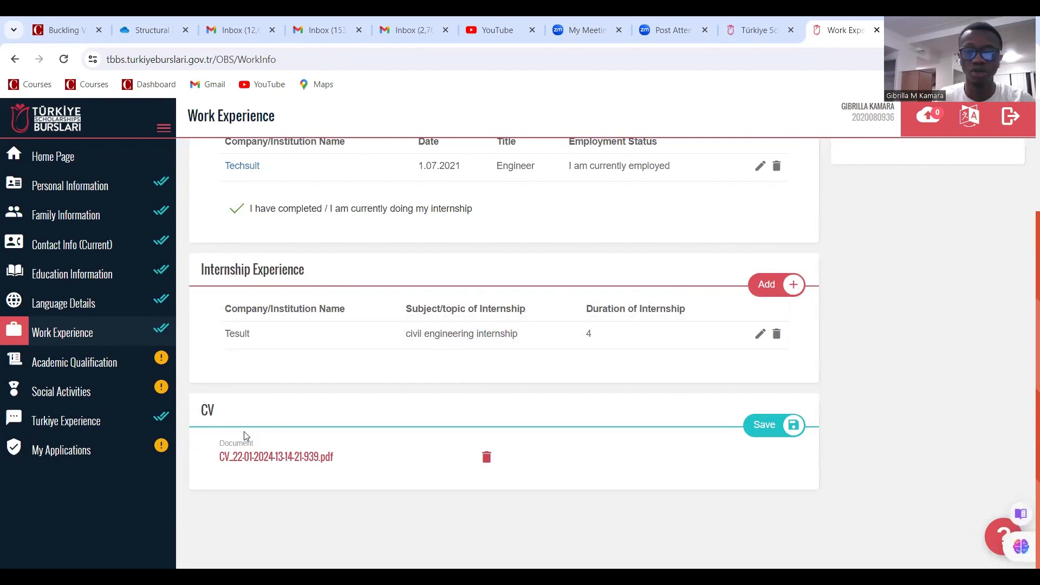
click(487, 459)
click(310, 455)
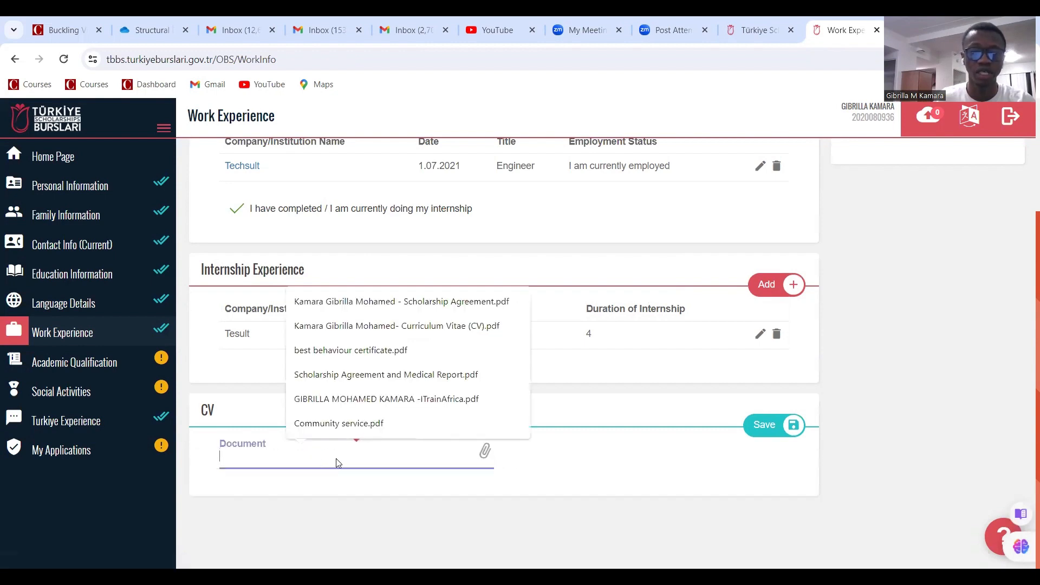
click(350, 463)
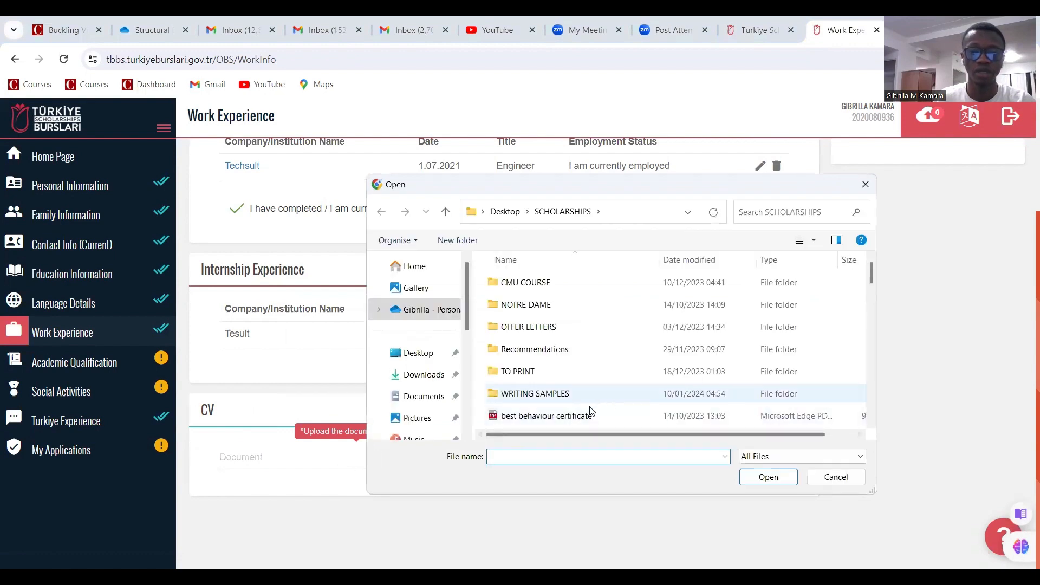
click(585, 416)
click(751, 482)
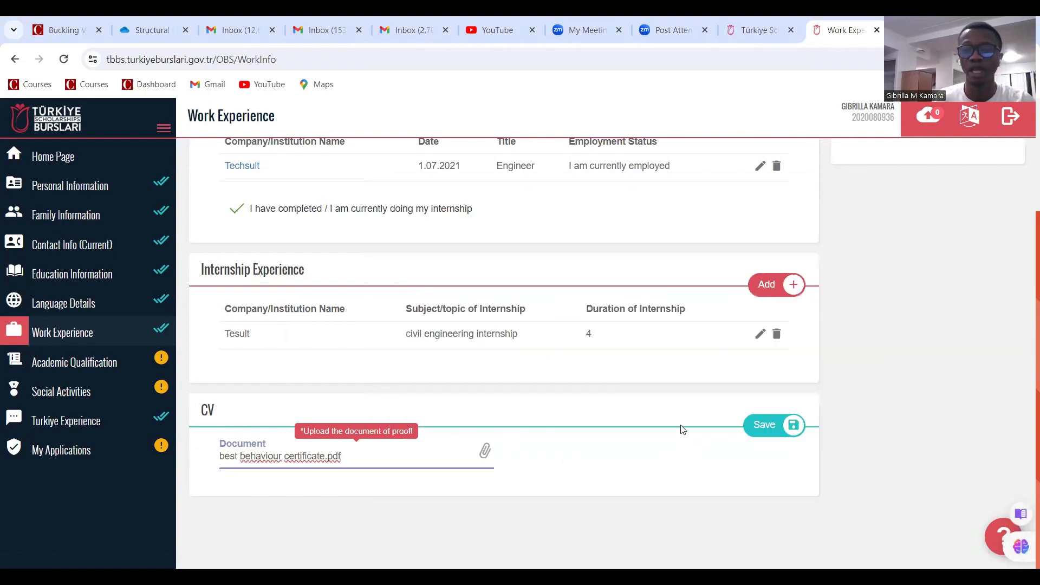
click(766, 425)
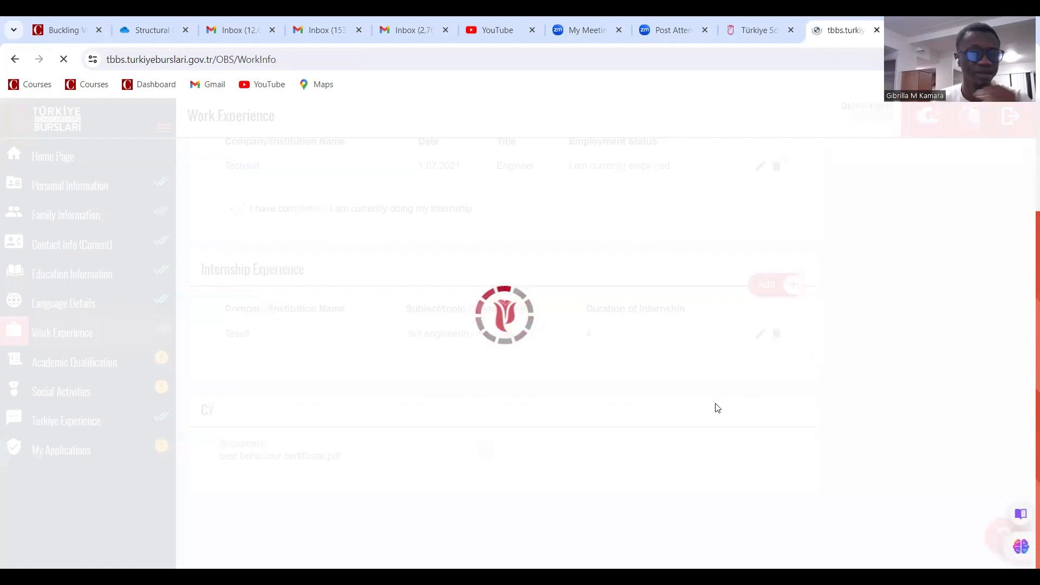
scroll(688, 391, down, 3)
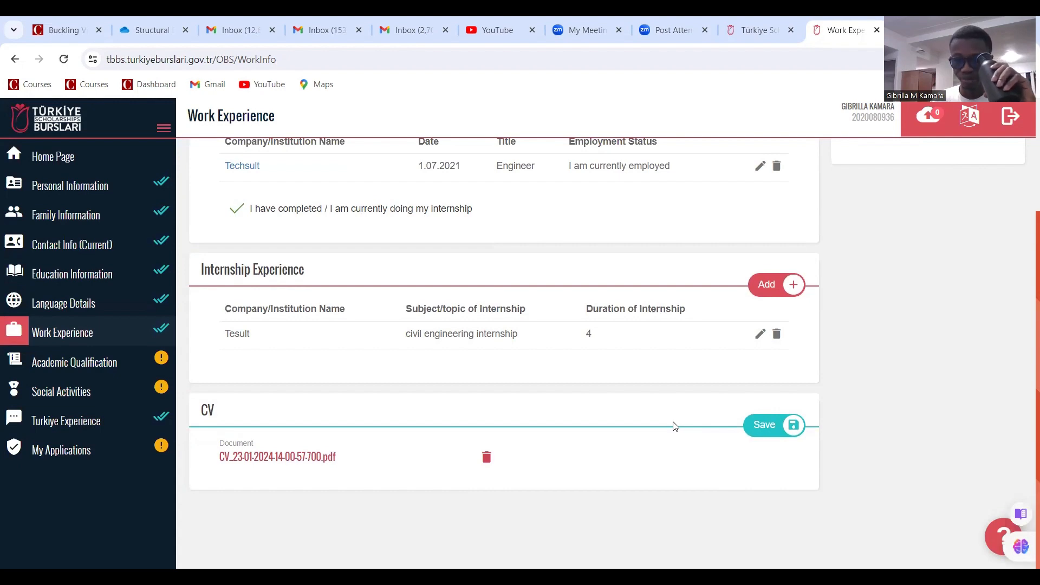
scroll(670, 458, up, 3)
scroll(655, 414, down, 3)
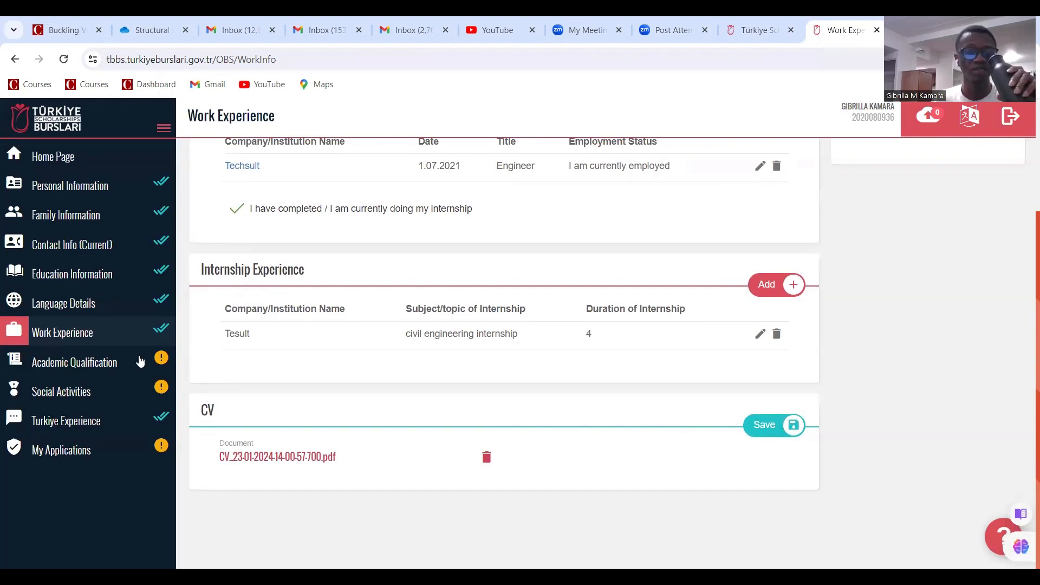
Go to Academic Qualification and add a new blank exam entry
click(118, 364)
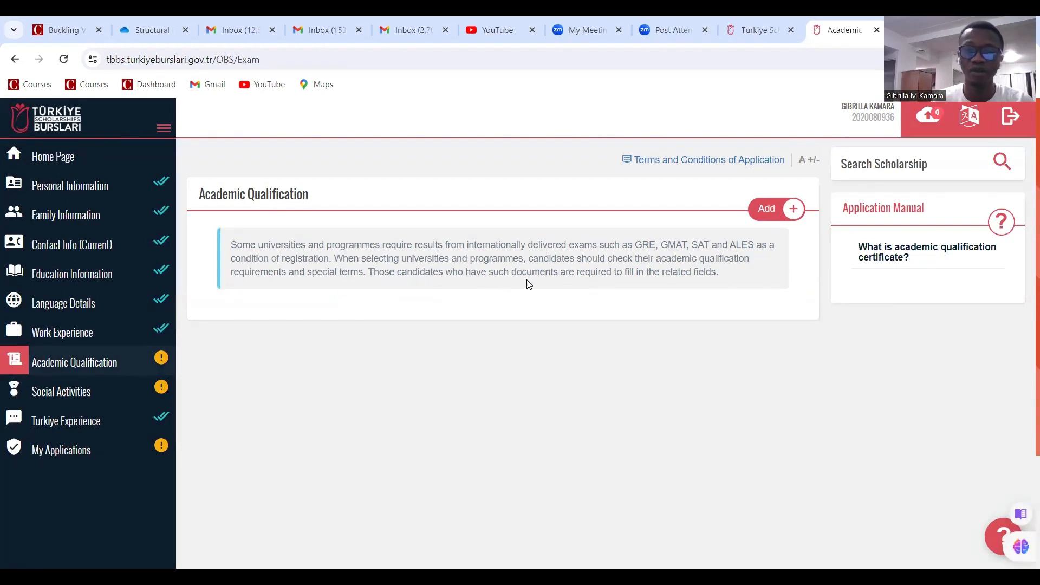
click(766, 209)
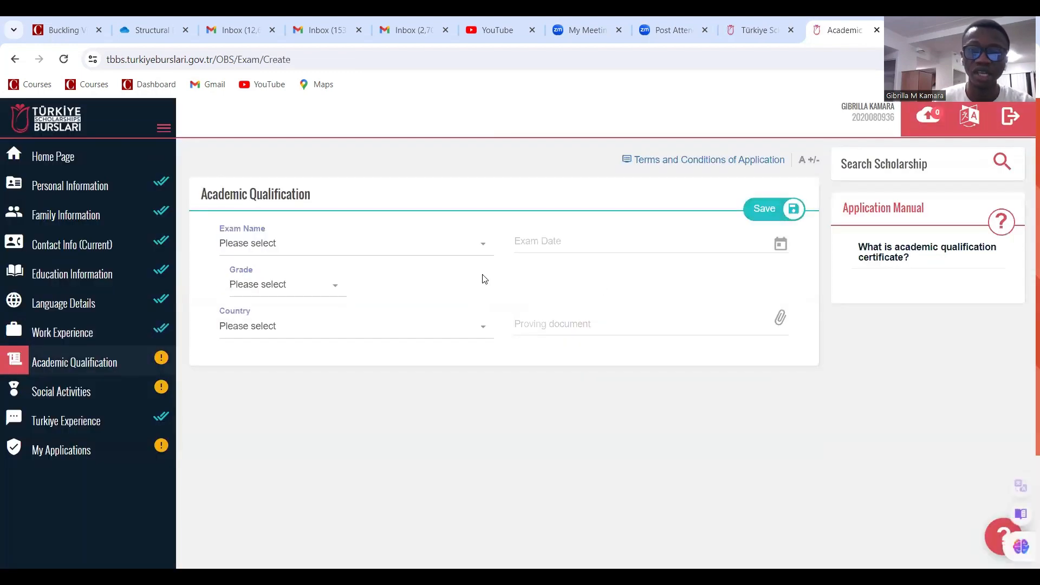
Choose WAEC/WASSCE as the exam with exam date 15 September 2014
click(422, 252)
scroll(374, 342, down, 3)
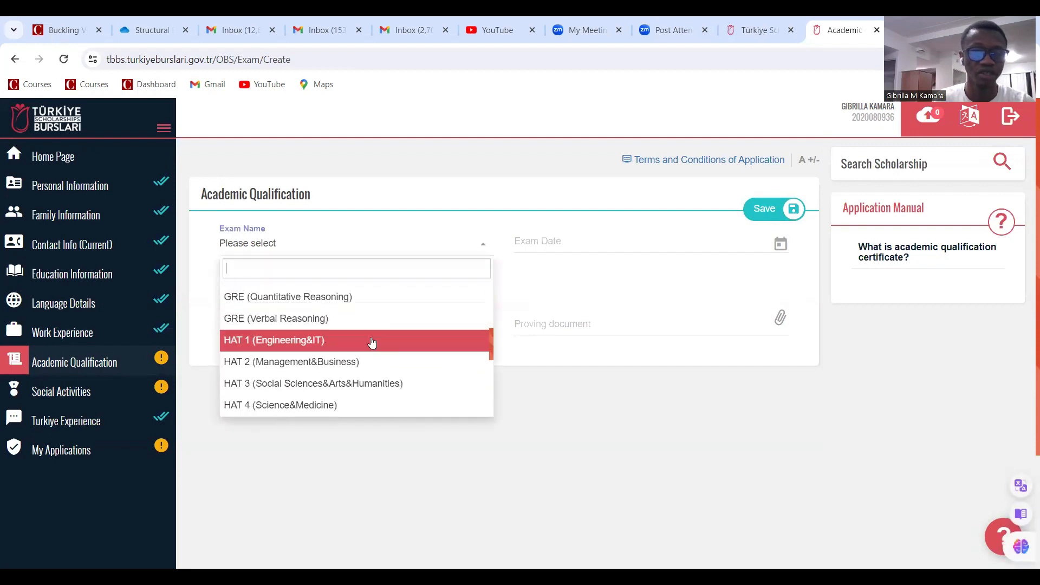
scroll(371, 342, down, 3)
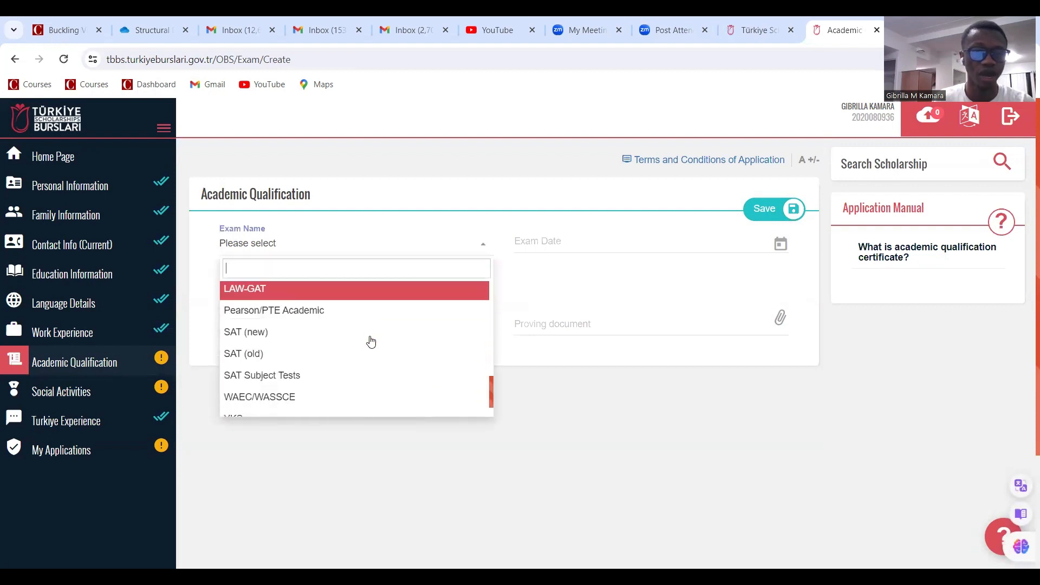
click(303, 400)
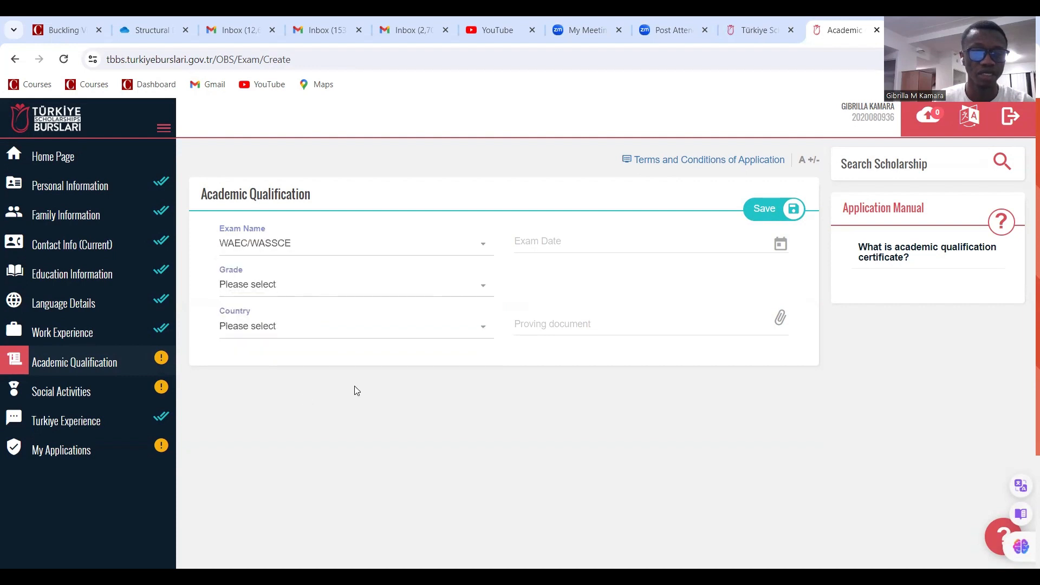
click(550, 251)
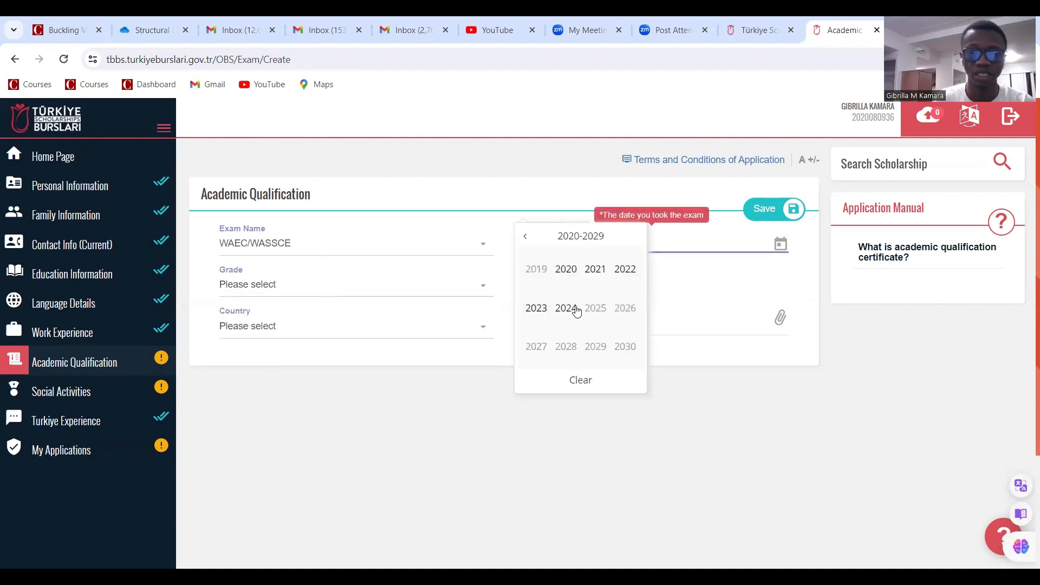
click(526, 238)
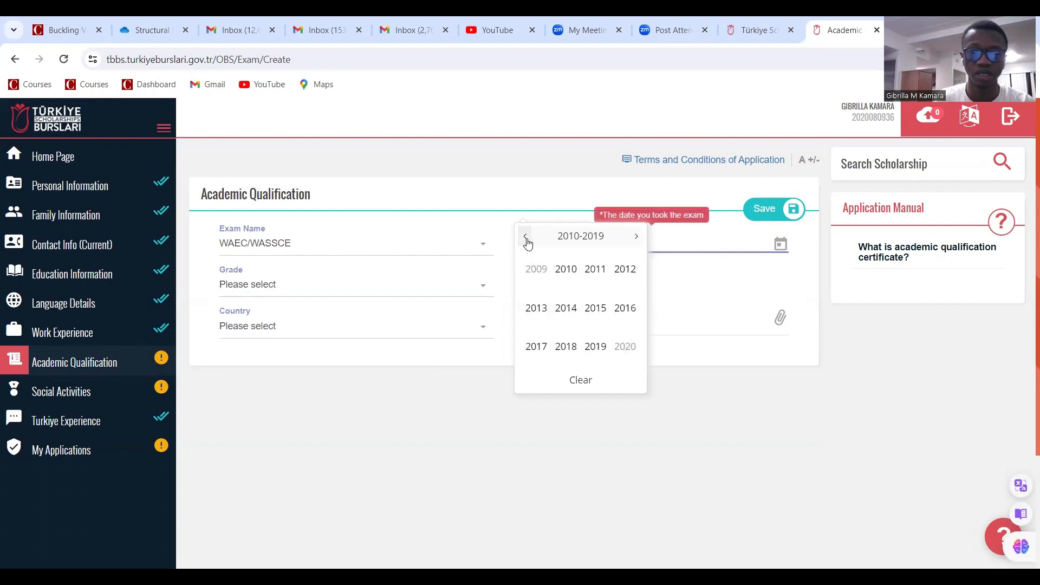
click(566, 308)
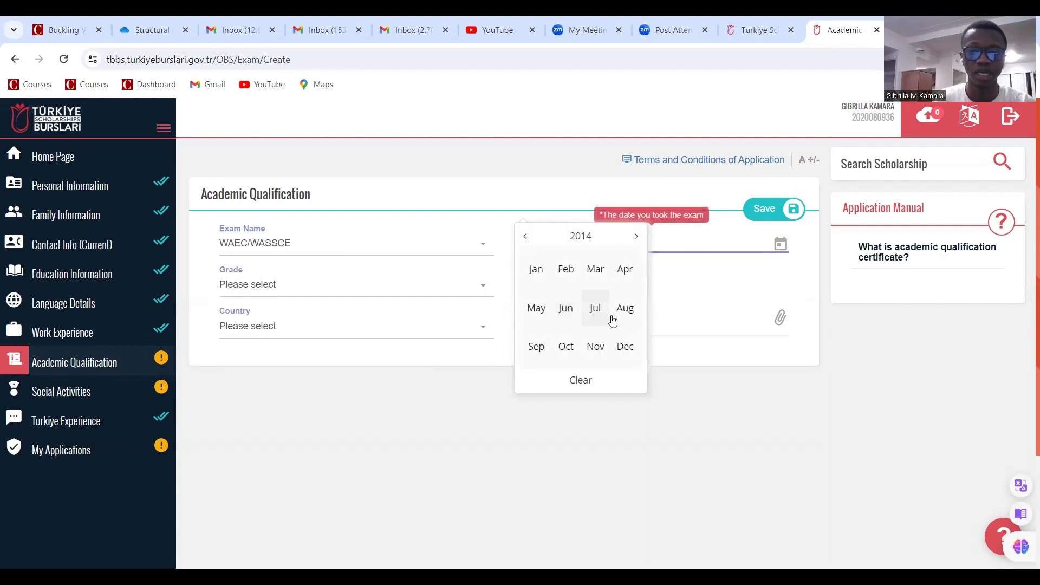
click(538, 344)
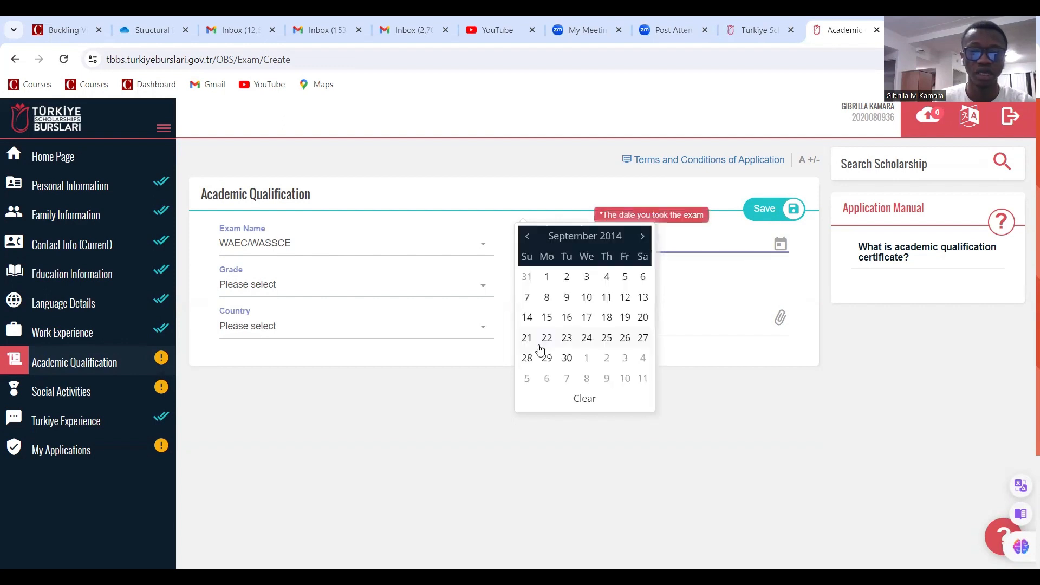
click(546, 317)
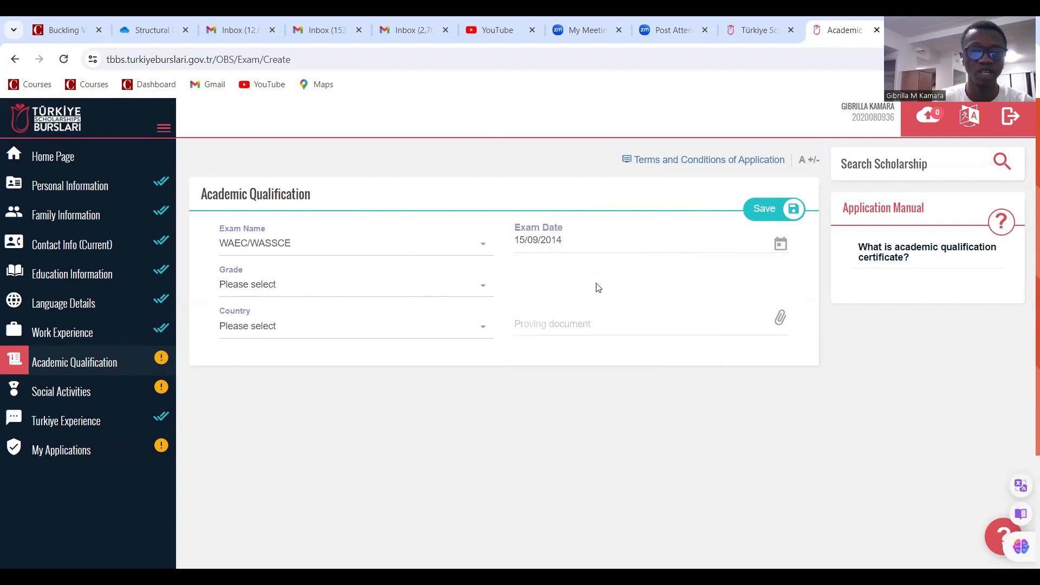
Set the grade to B3 and the exam country to Sierra Leone
click(381, 286)
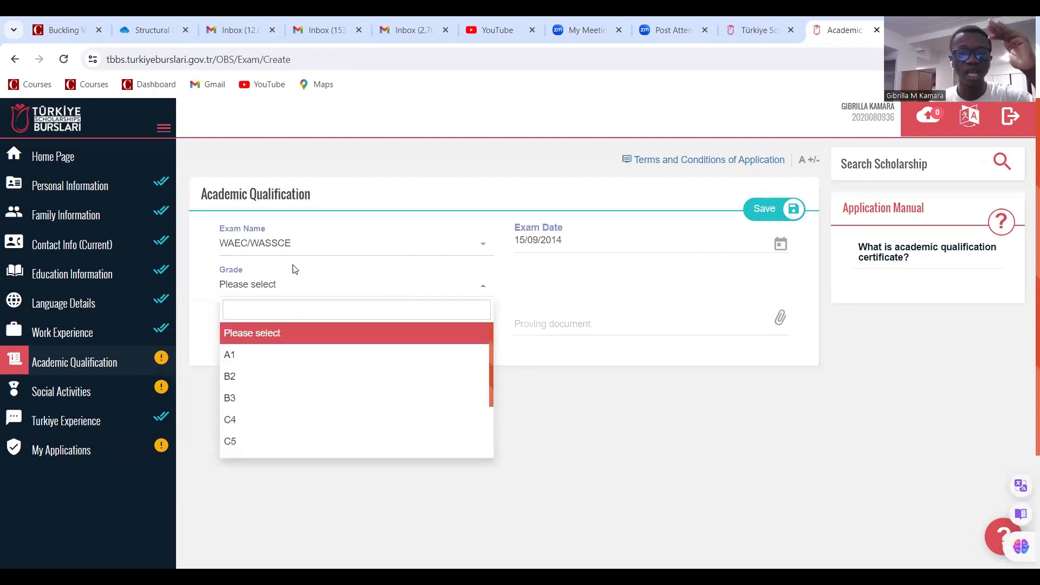
click(267, 400)
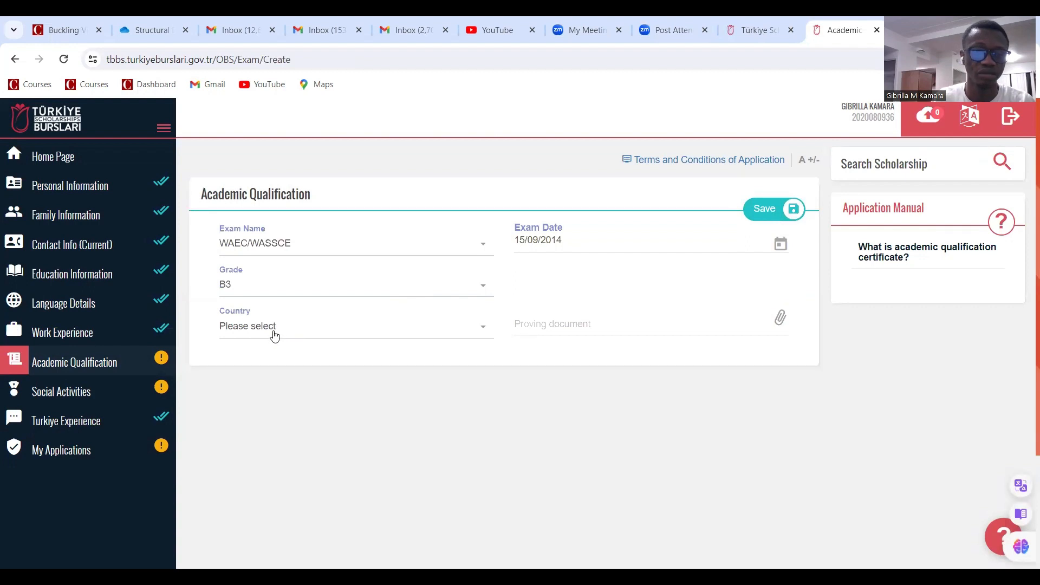
click(275, 335)
text(sie)
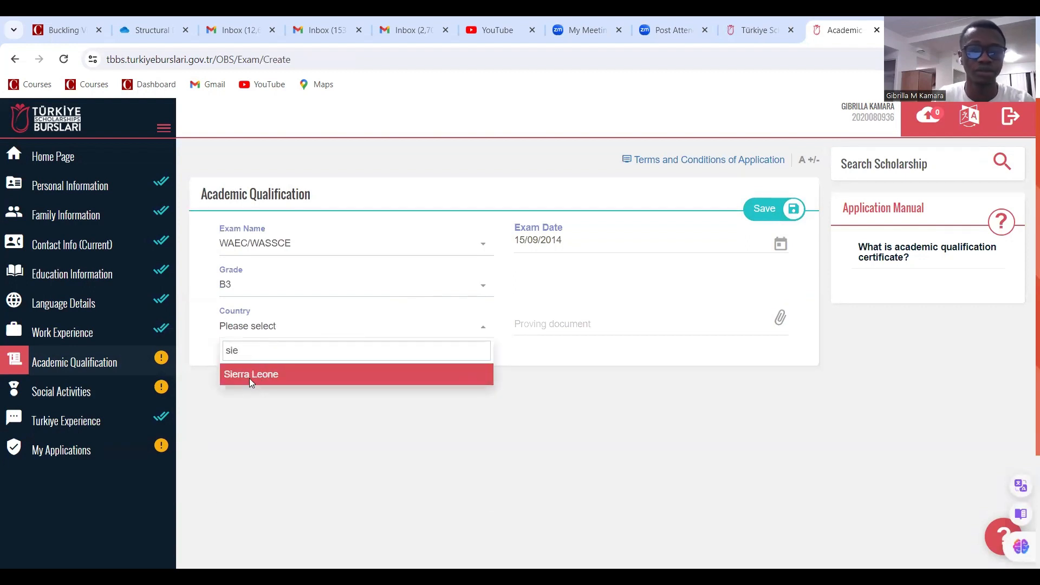
click(249, 378)
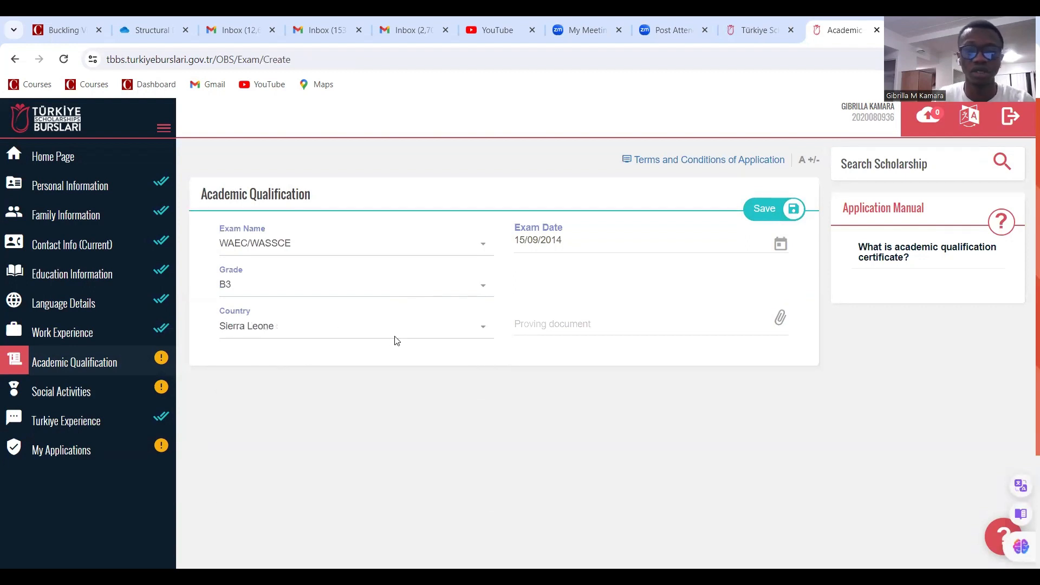
click(582, 329)
Attach Original University Certificate as the proving document and save the WAEC/WASSCE record
click(582, 330)
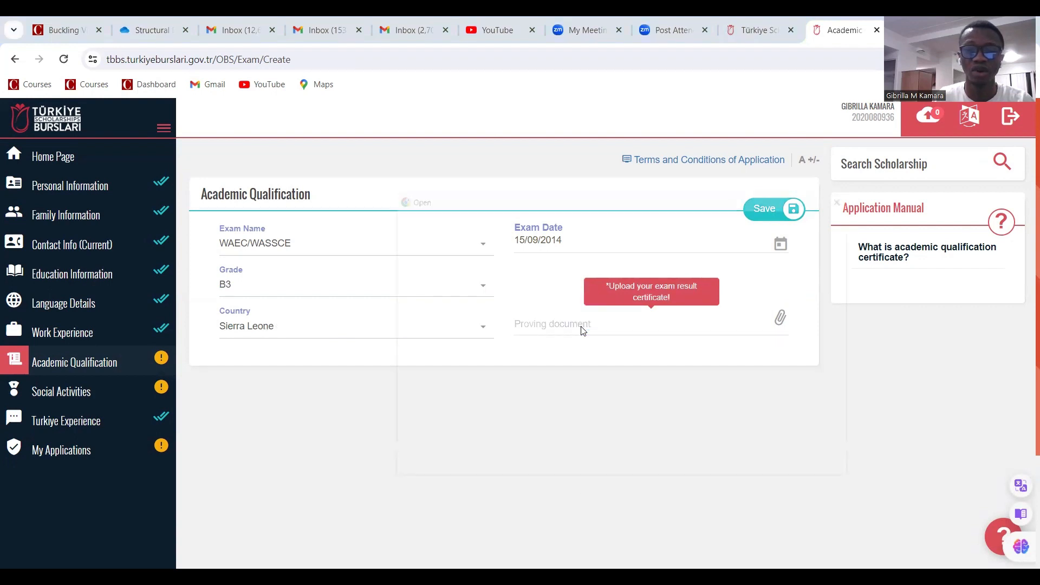
scroll(578, 374, down, 12)
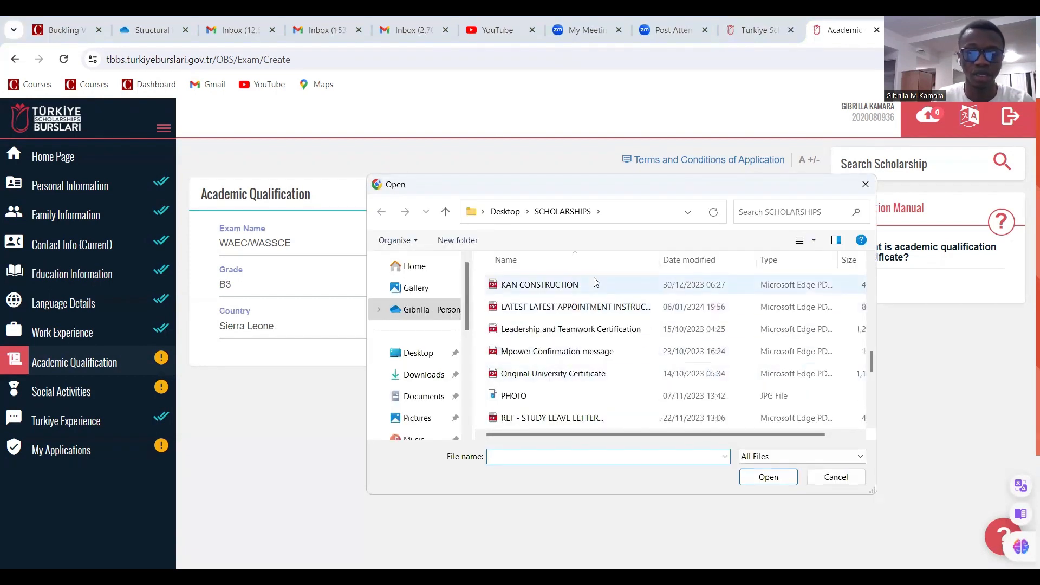
click(591, 373)
click(765, 476)
click(764, 209)
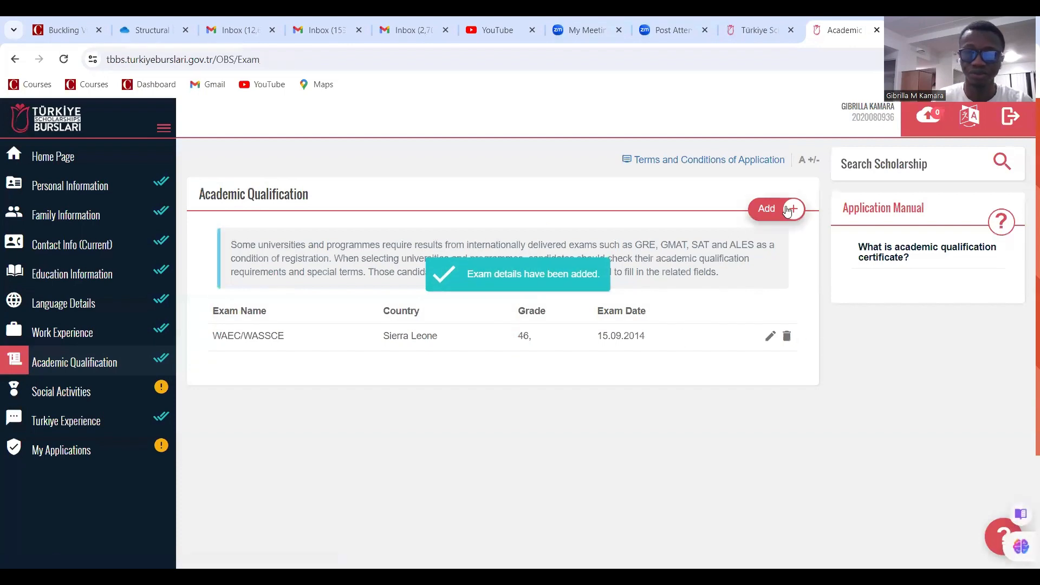
Start a new exam entry for GRE (Quantitative Reasoning) with grade 155
click(769, 214)
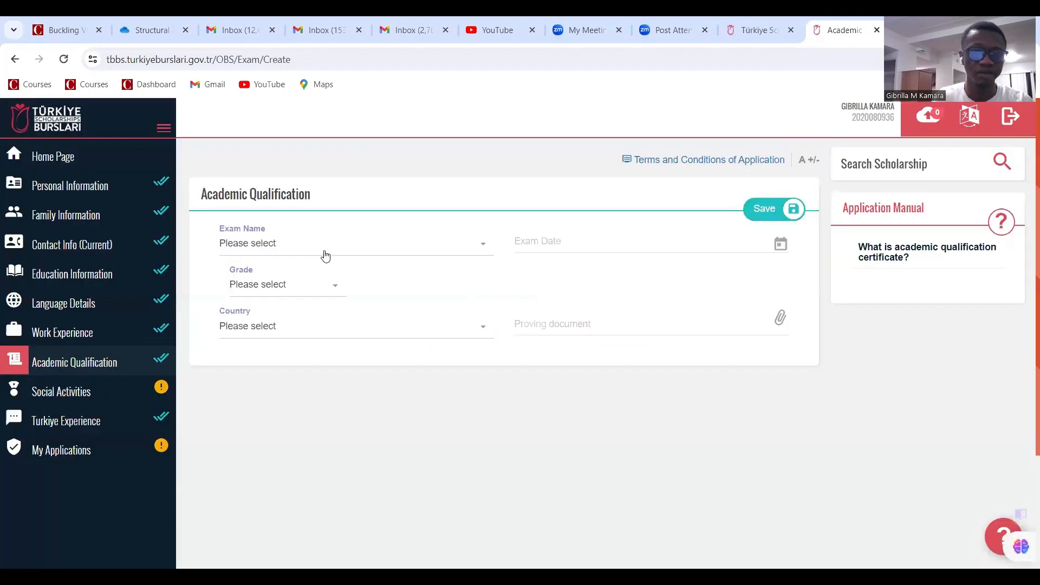
click(325, 254)
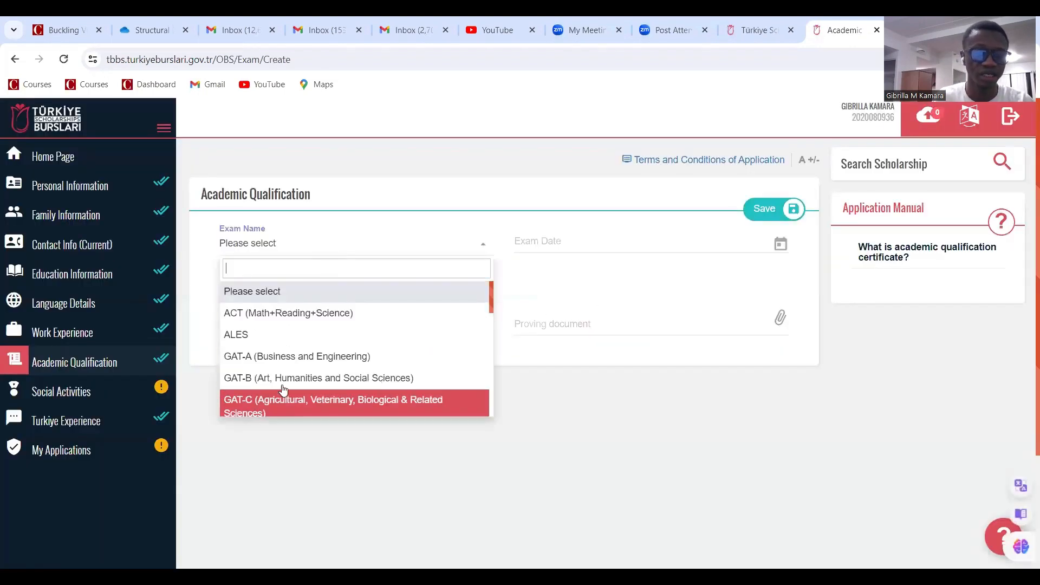
scroll(279, 387, down, 2)
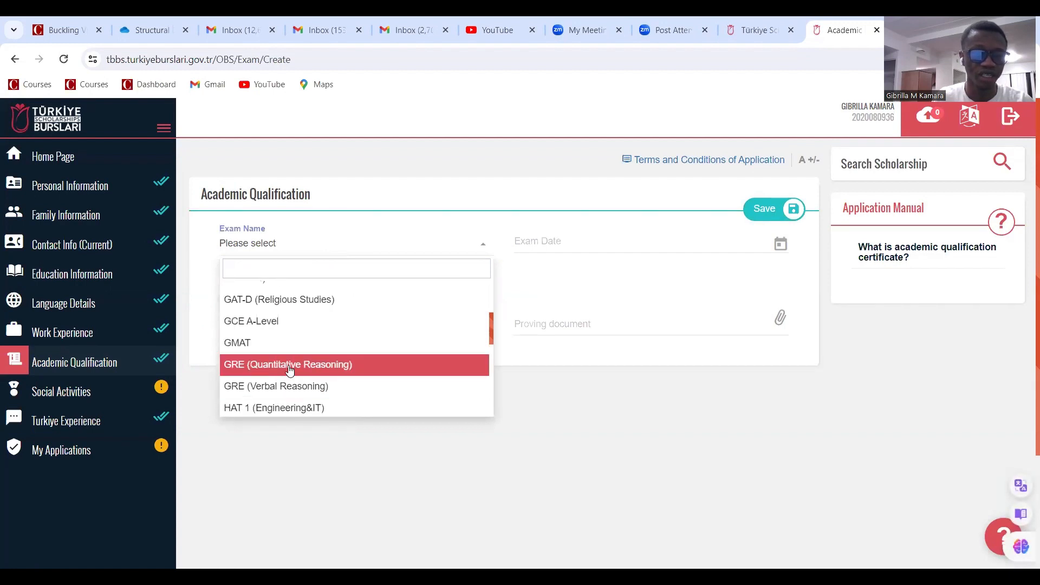
scroll(287, 368, down, 1)
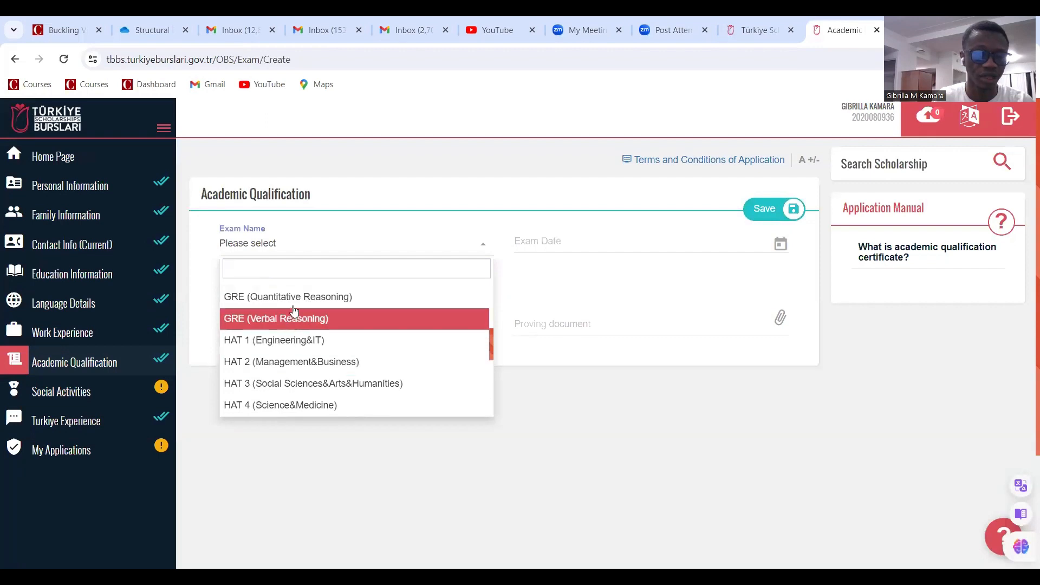
click(447, 302)
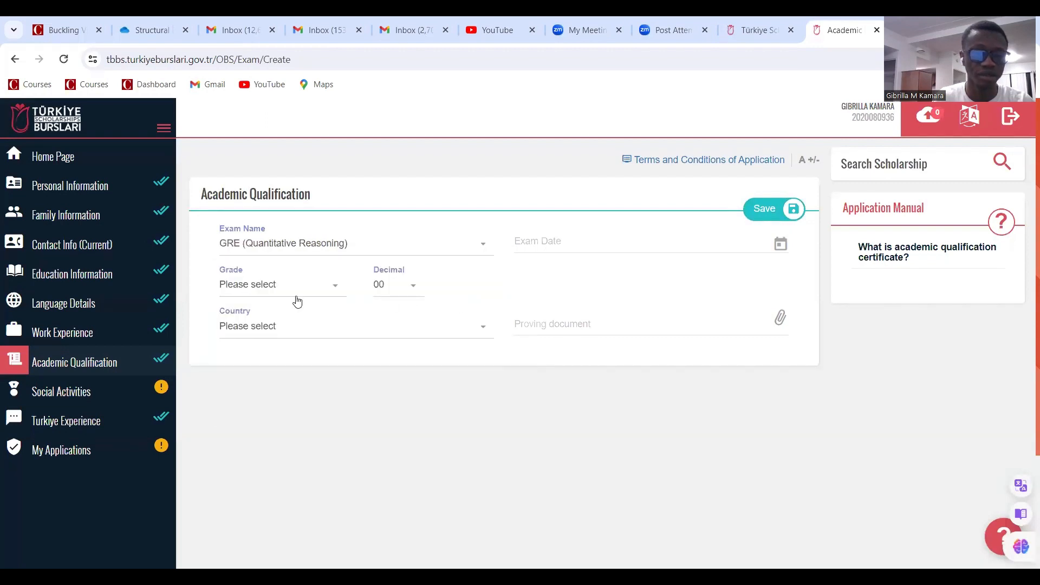
click(311, 292)
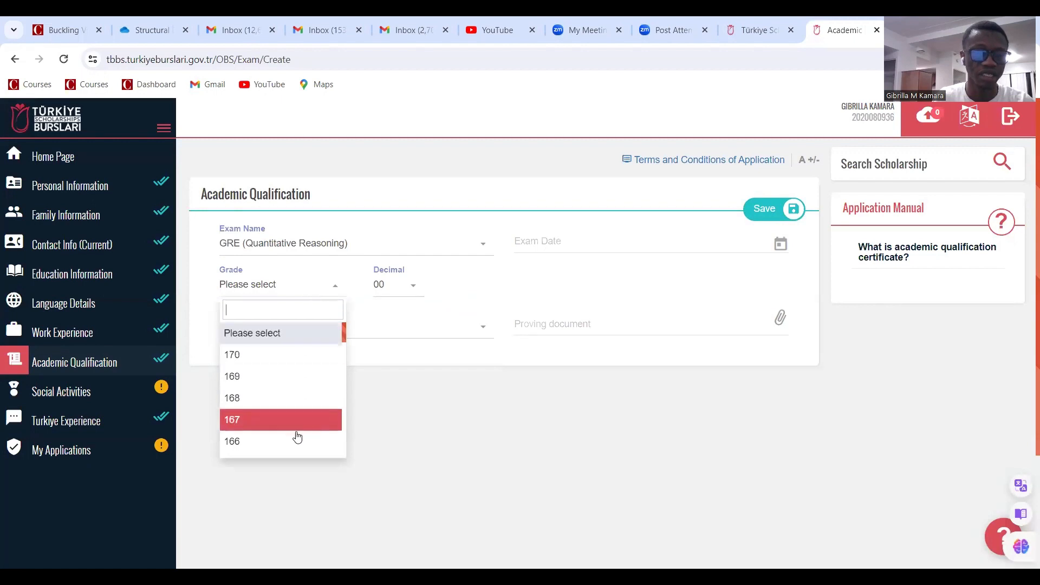
scroll(303, 423, down, 2)
scroll(263, 417, down, 2)
scroll(265, 414, down, 3)
scroll(281, 395, up, 3)
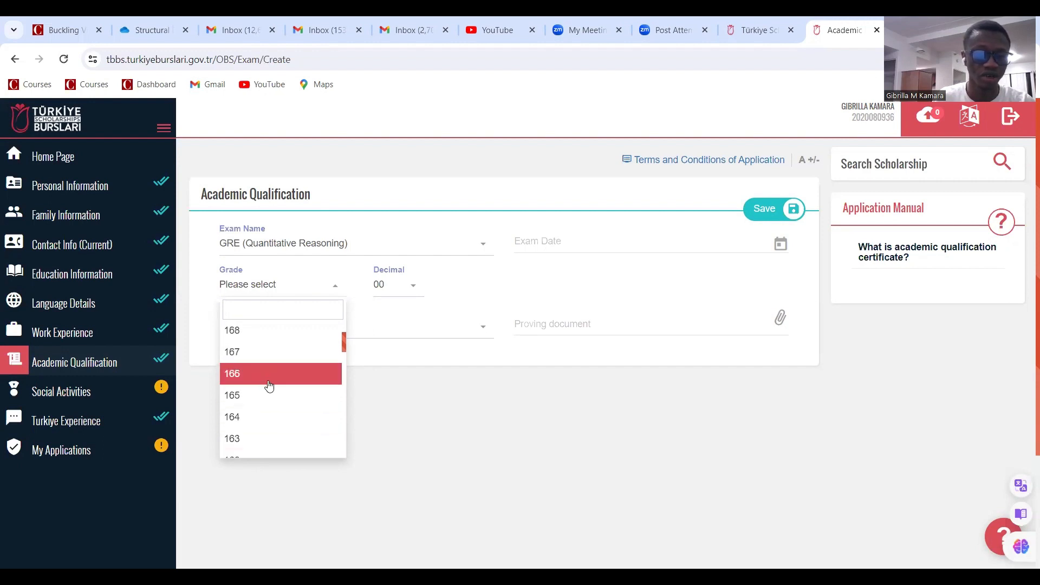
scroll(270, 386, down, 8)
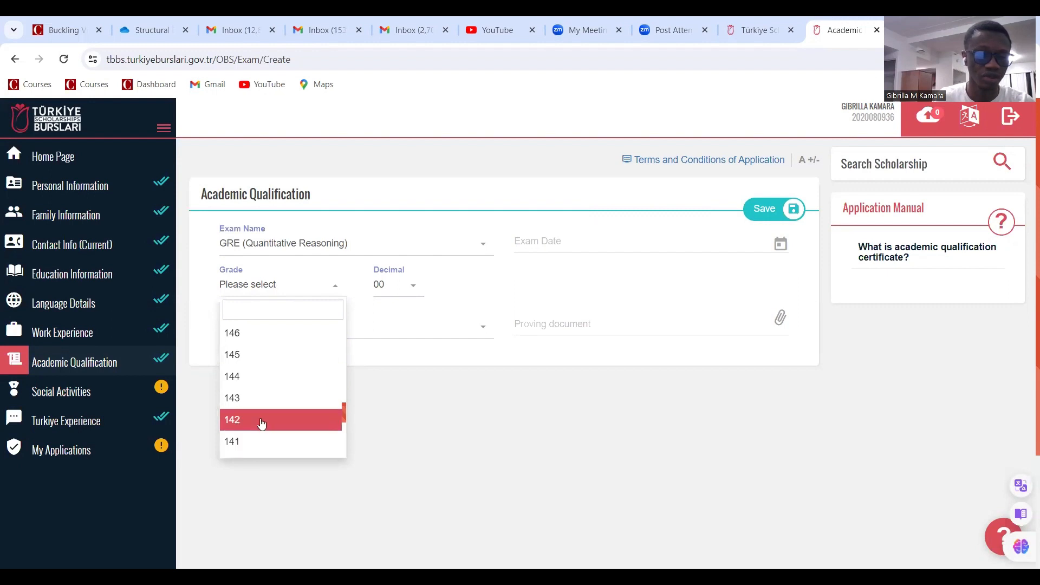
scroll(279, 356, up, 2)
scroll(260, 356, up, 2)
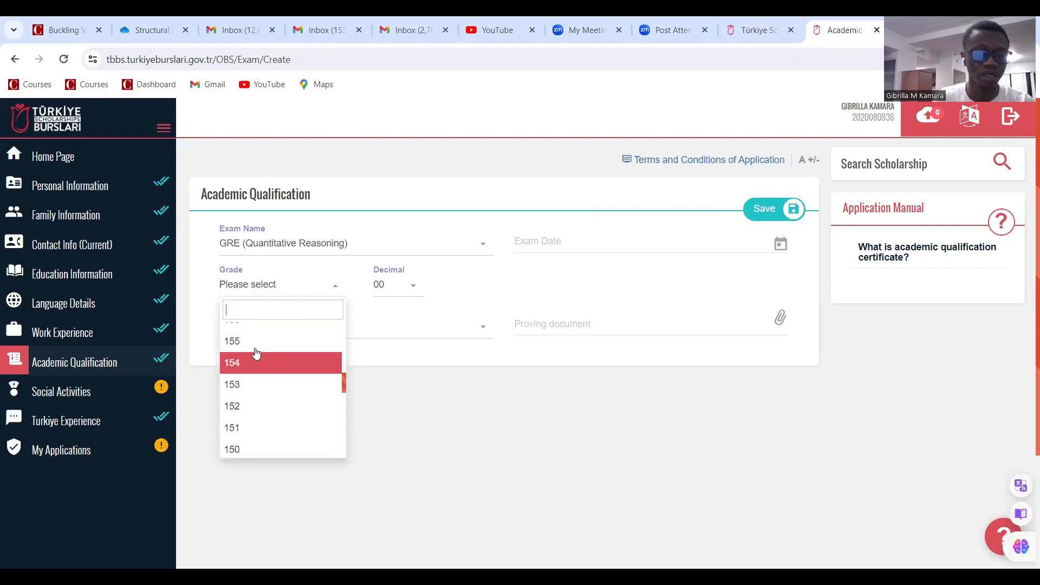
click(299, 337)
Set the exam date to 14 July 2021 and the country to Sierra Leone
click(568, 244)
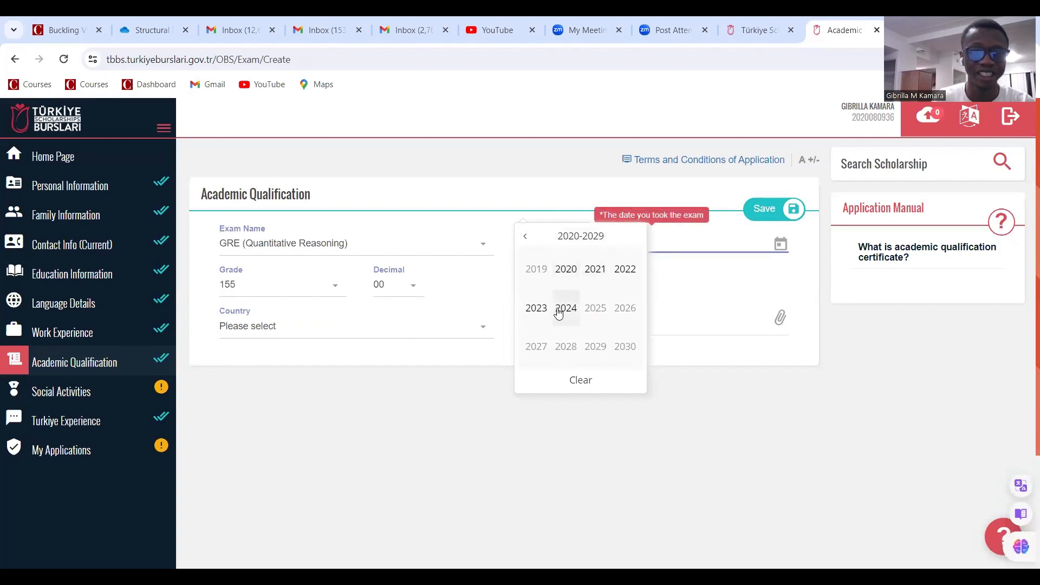
click(604, 274)
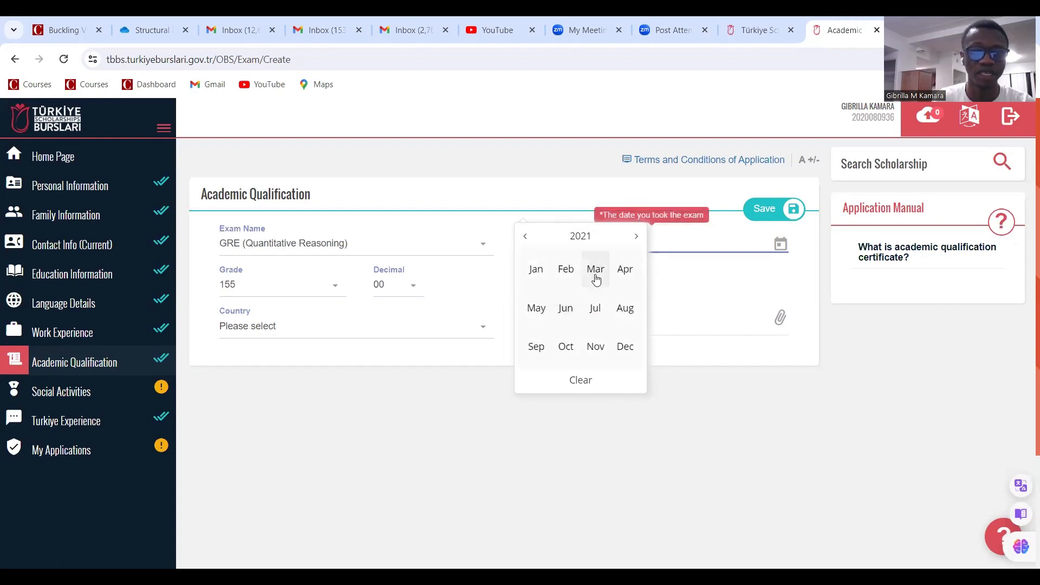
click(599, 318)
click(592, 317)
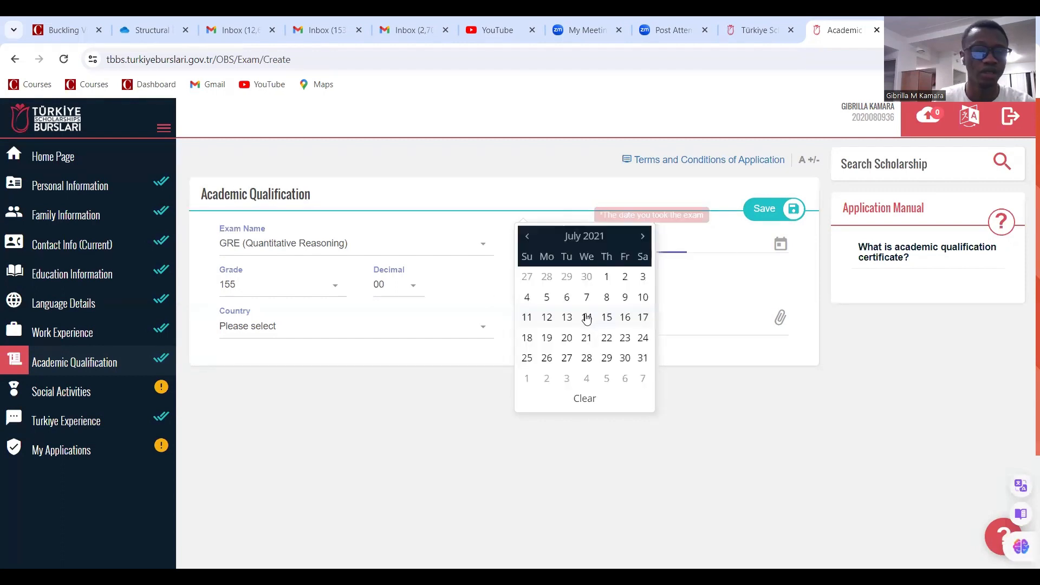
click(322, 337)
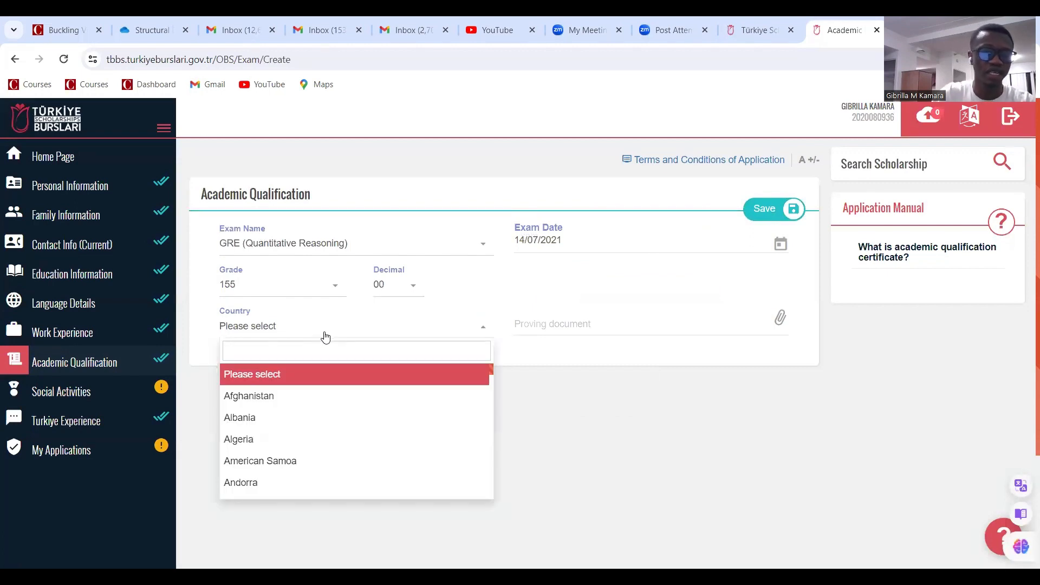
text(sie)
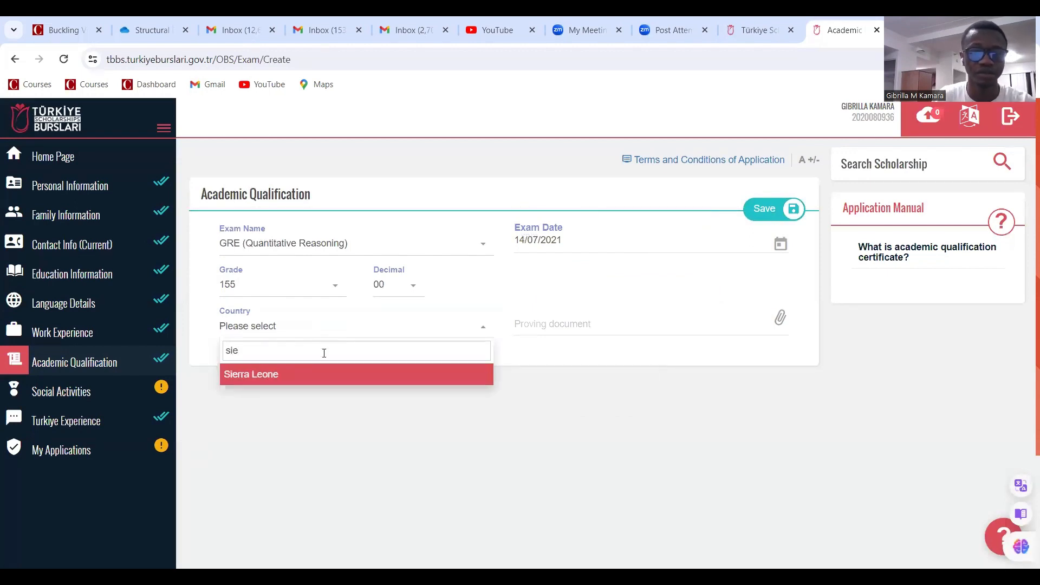
click(326, 375)
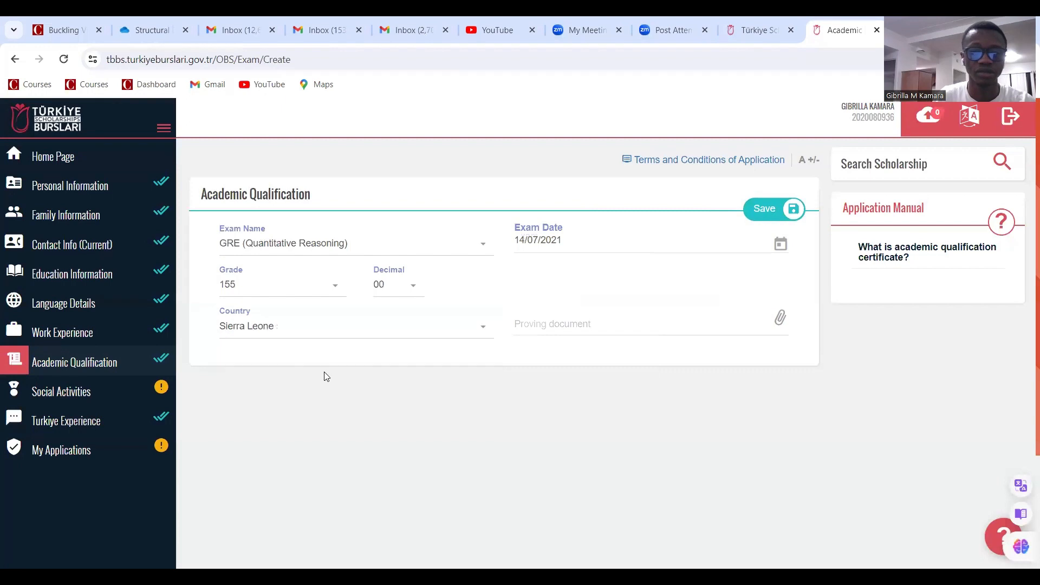
Attach best behaviour certificate.pdf as proof and save the GRE record
click(530, 330)
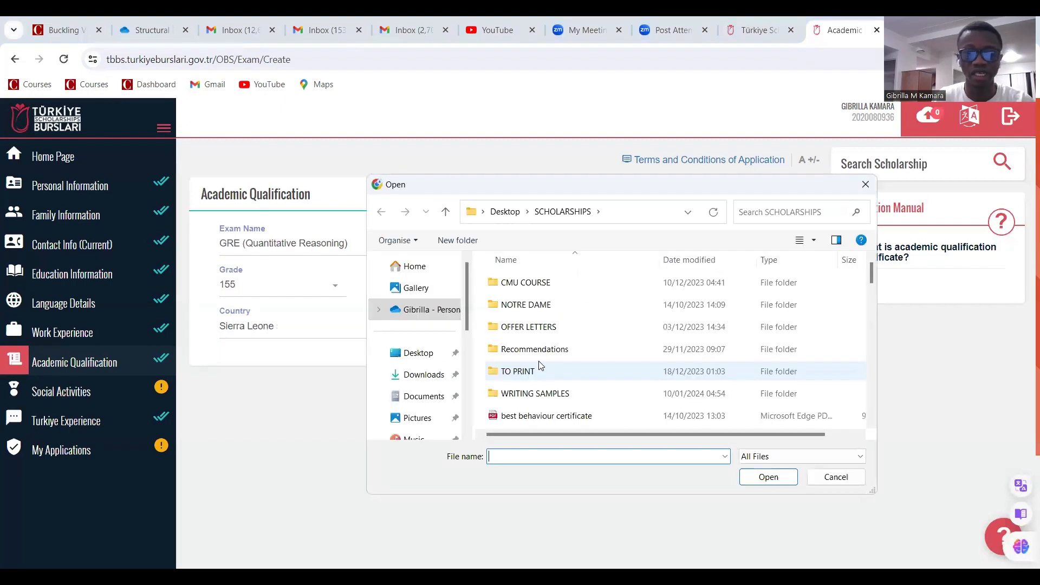
click(535, 416)
click(768, 477)
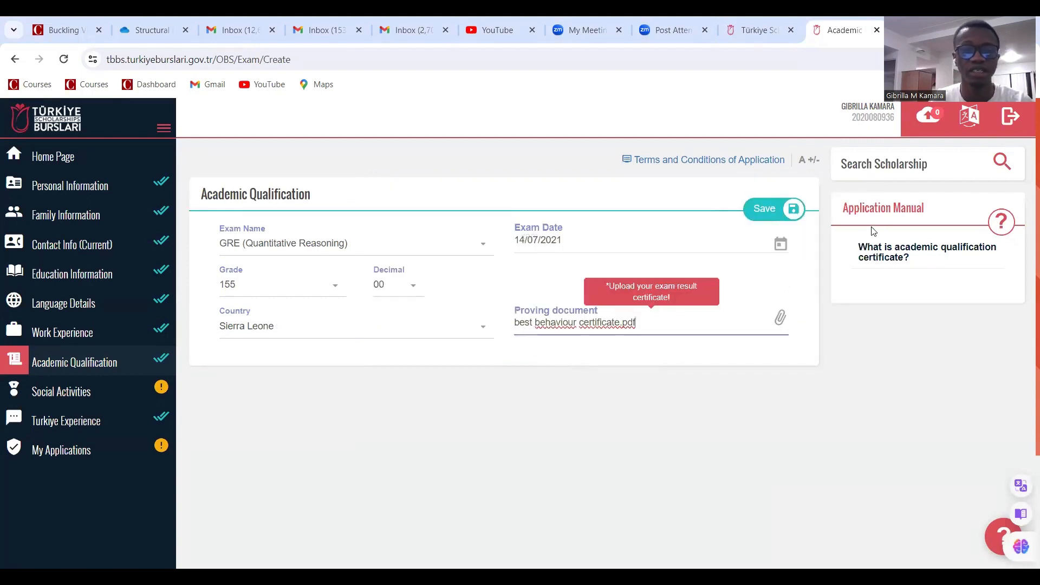
click(773, 213)
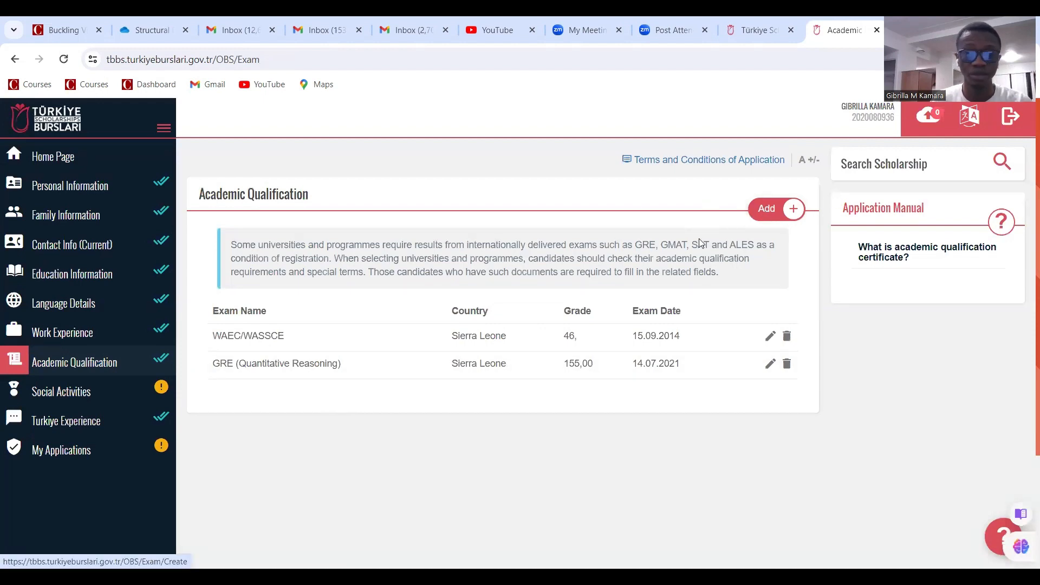
click(768, 215)
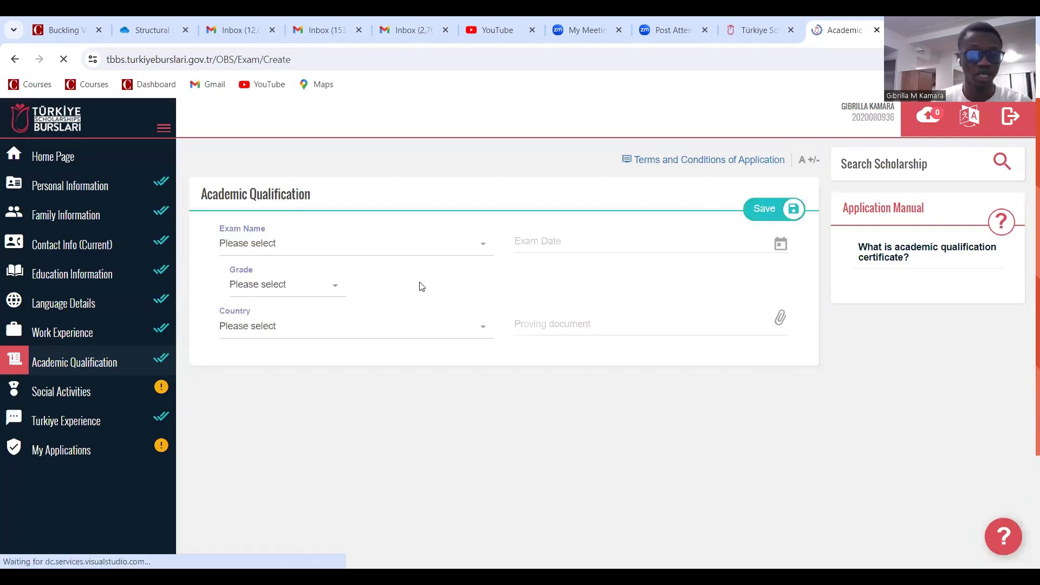
click(343, 250)
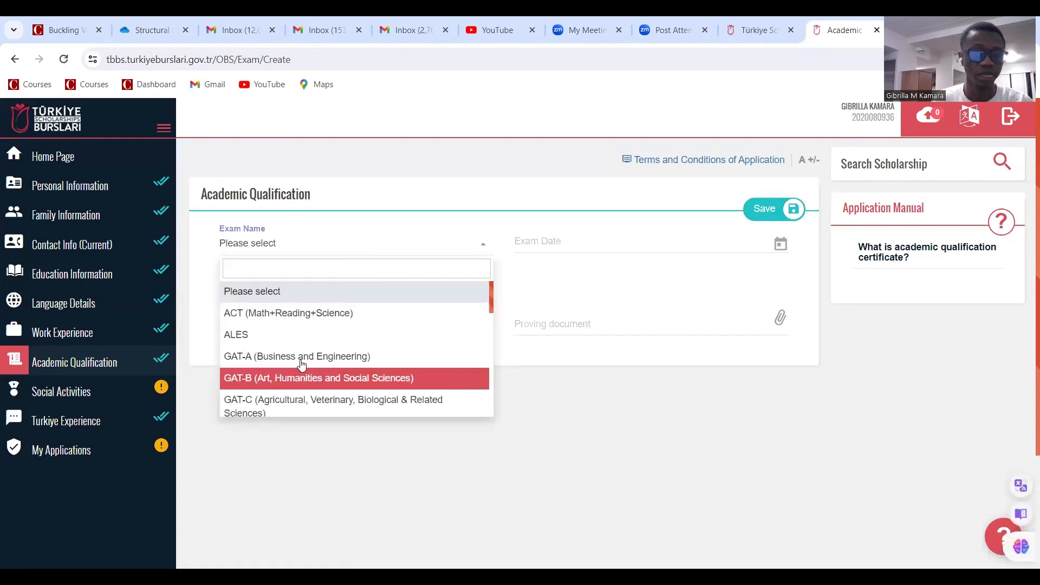
scroll(291, 383, down, 1)
scroll(282, 390, down, 2)
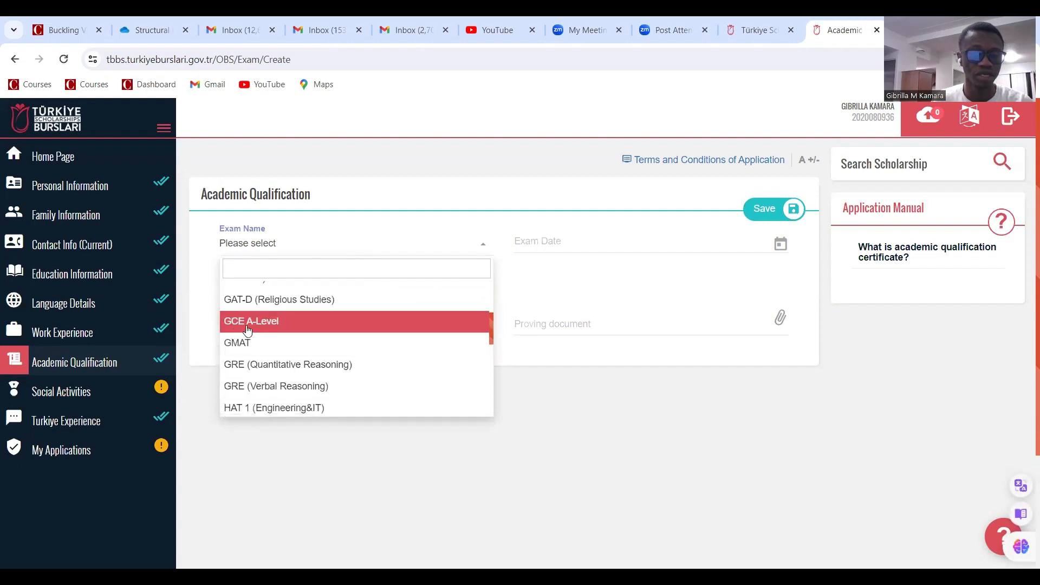
scroll(287, 394, down, 1)
scroll(287, 394, down, 2)
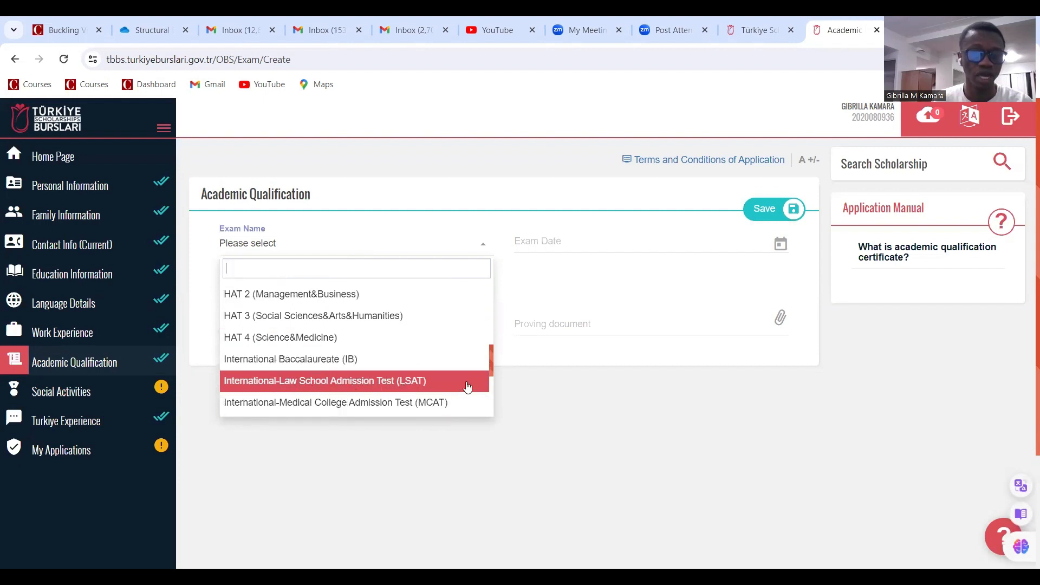
scroll(455, 374, down, 2)
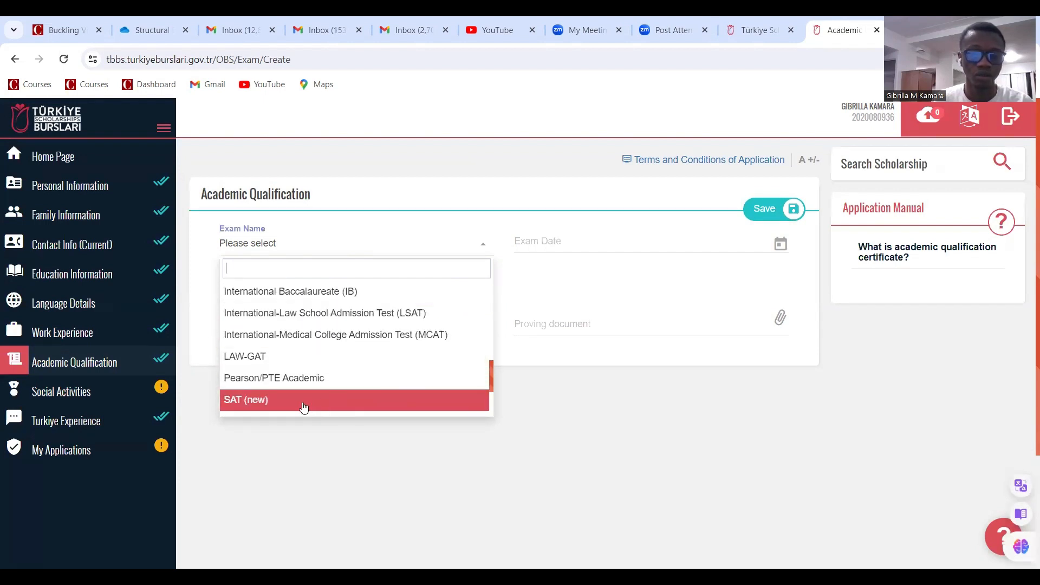
scroll(303, 401, down, 2)
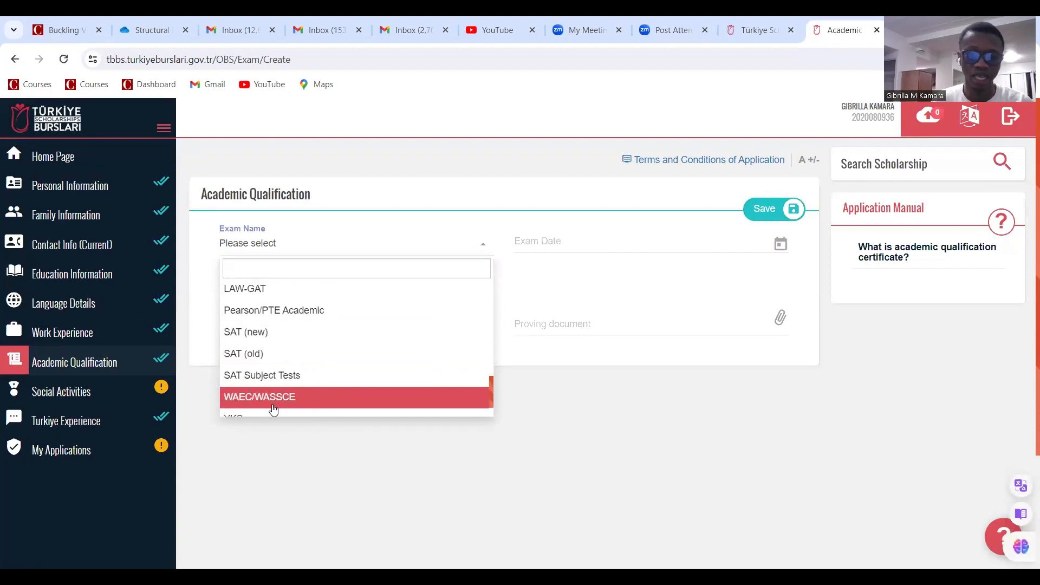
scroll(271, 399, down, 4)
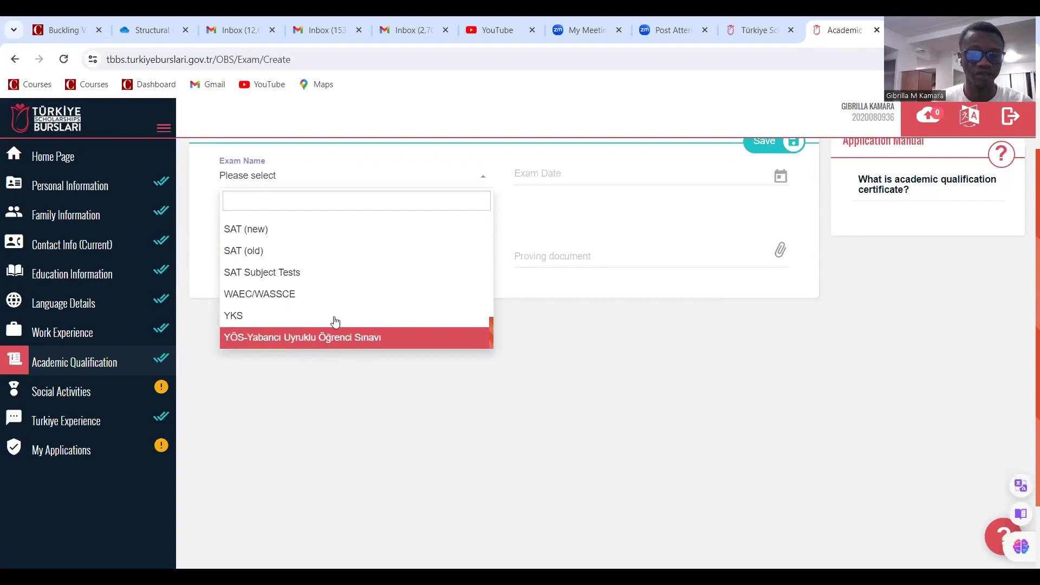
scroll(839, 434, up, 1)
click(838, 434)
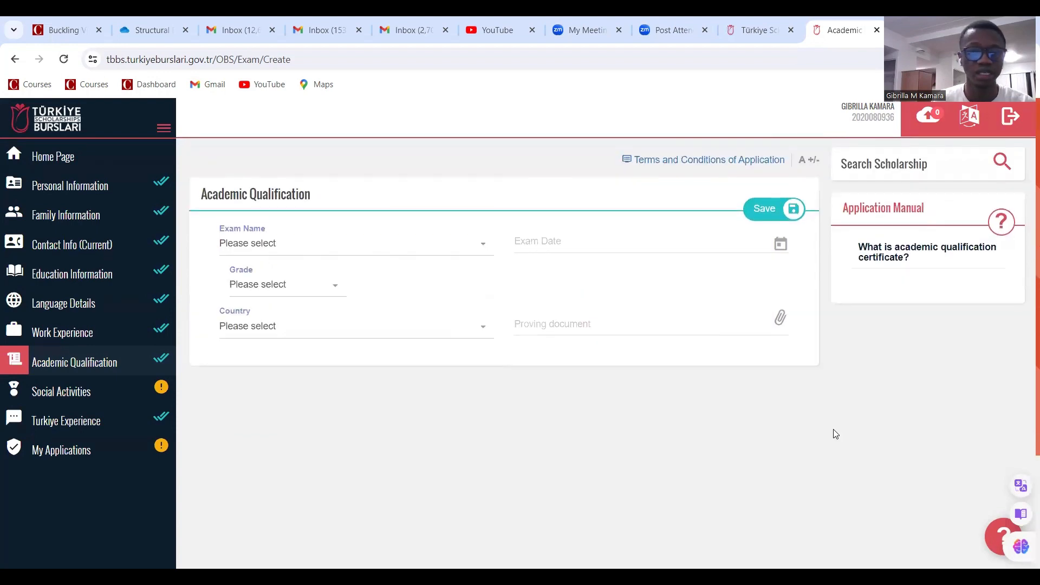
Under Social Activities, add a new Scholarship entry in Award, Project, Certificate
click(128, 386)
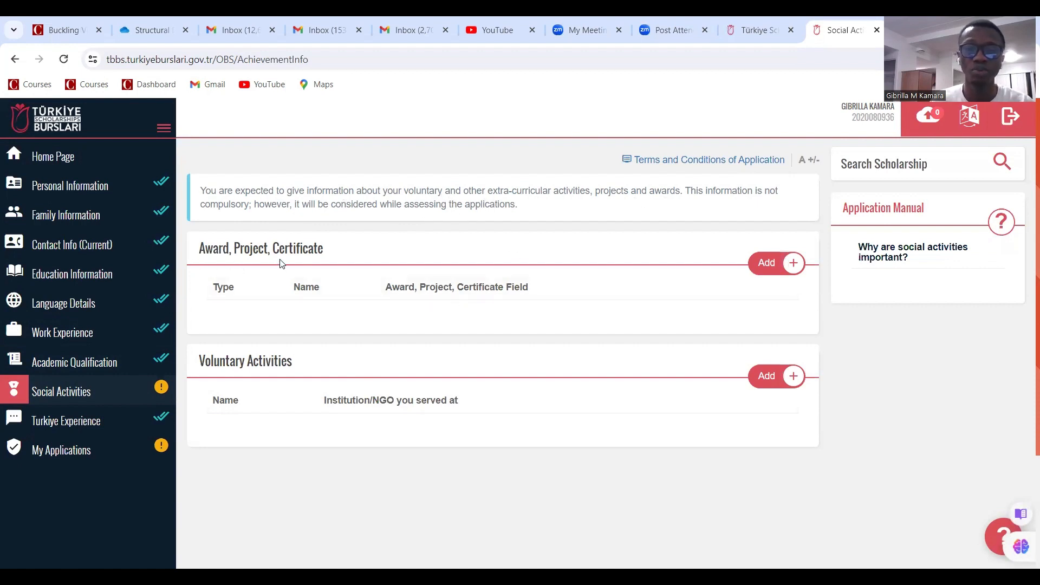
click(771, 269)
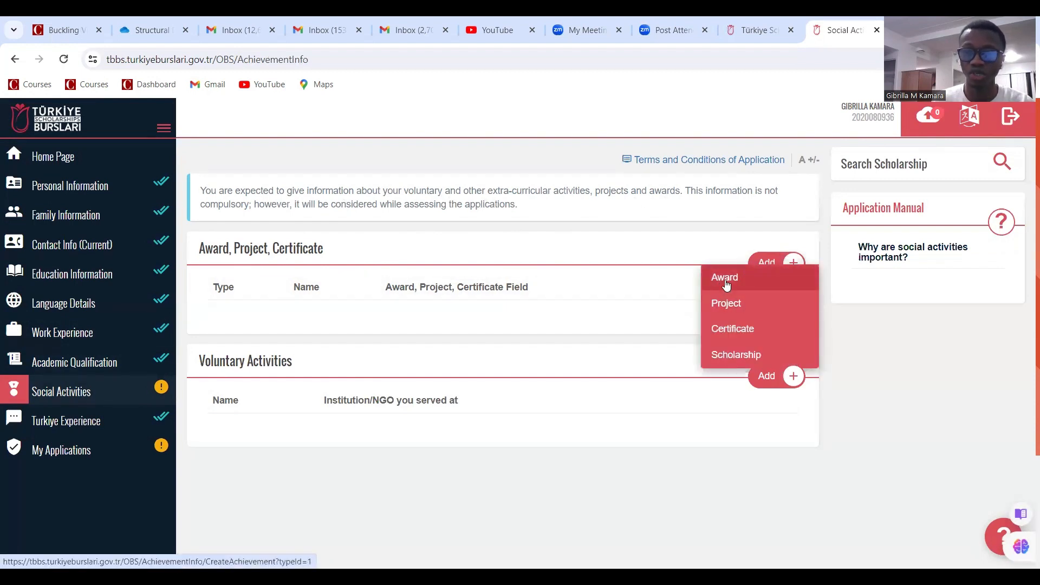
click(731, 355)
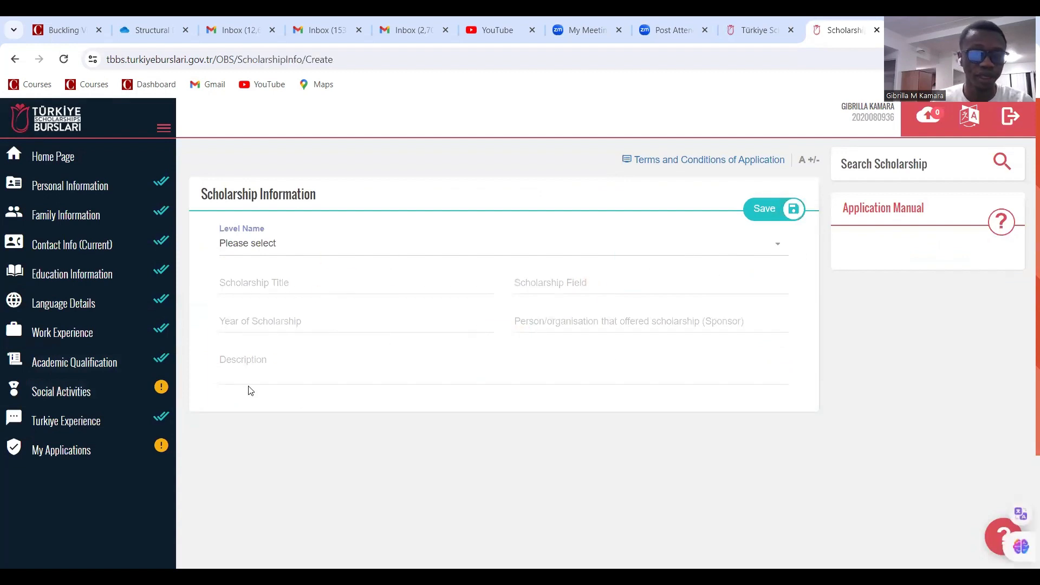
Set level Bachelor's Degree, title Govt, and field Civil Engineering for the scholarship
click(253, 248)
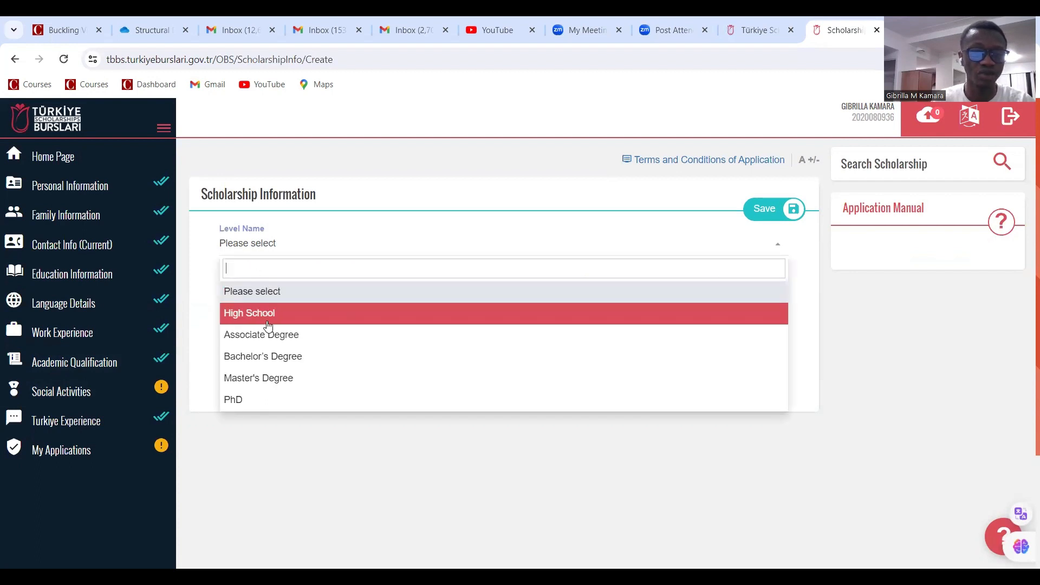
click(270, 359)
click(237, 280)
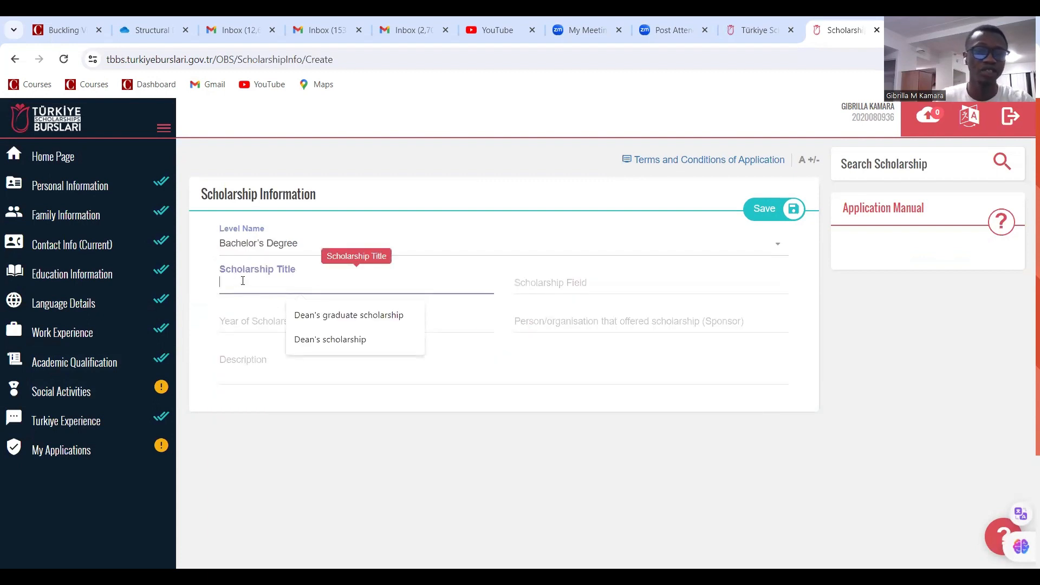
text(Govt scholarship)
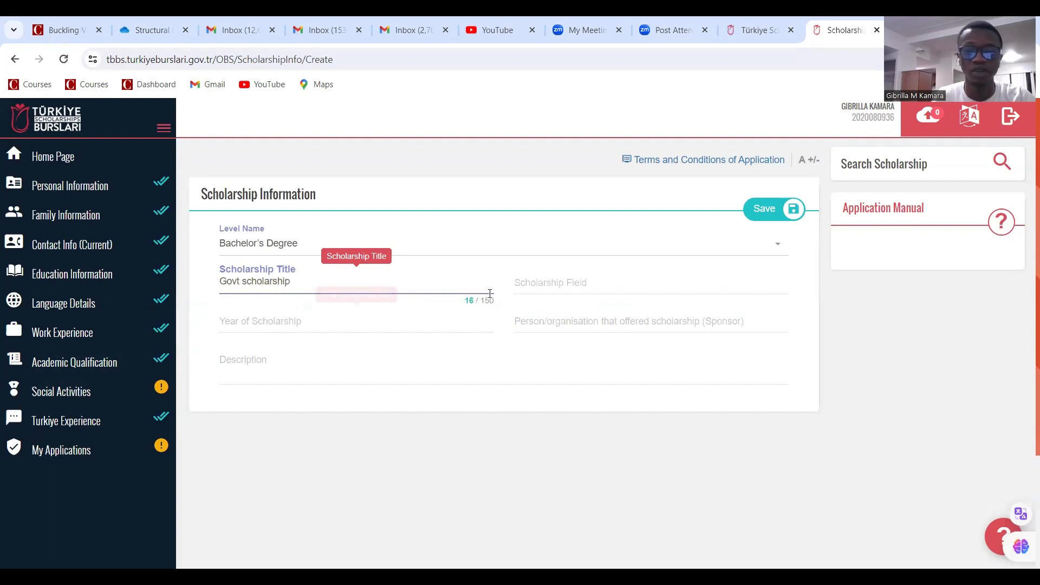
click(582, 285)
click(616, 314)
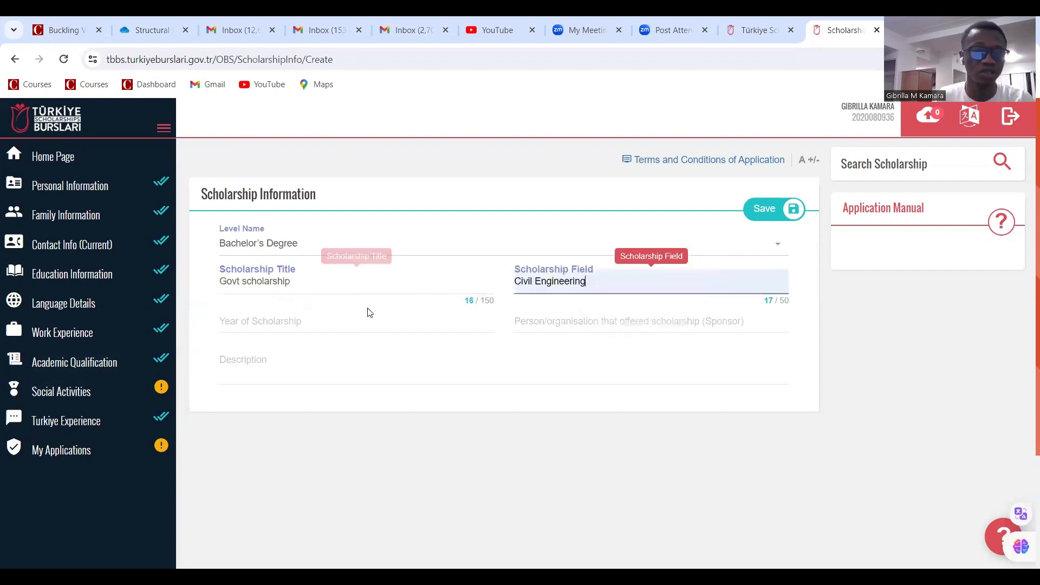
Enter year 2015, sponsor Govt of sl and the grant-in-aid description, then save
click(290, 325)
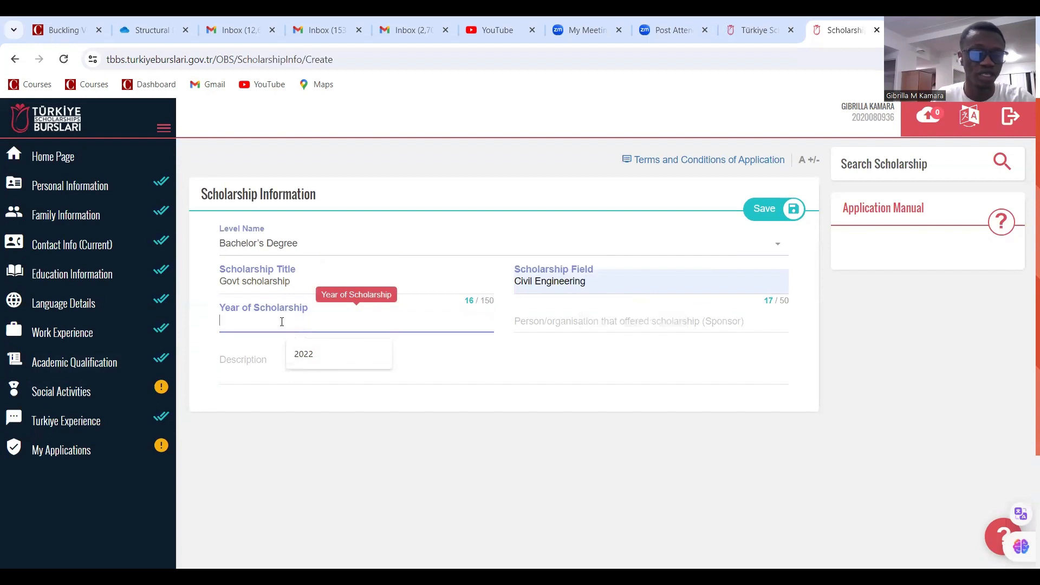
text(2015)
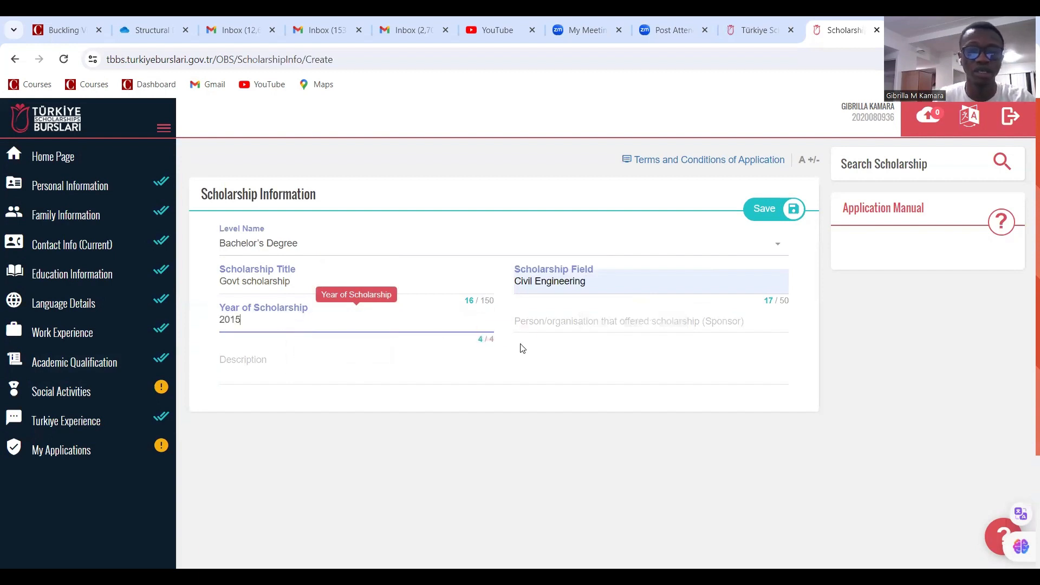
click(639, 322)
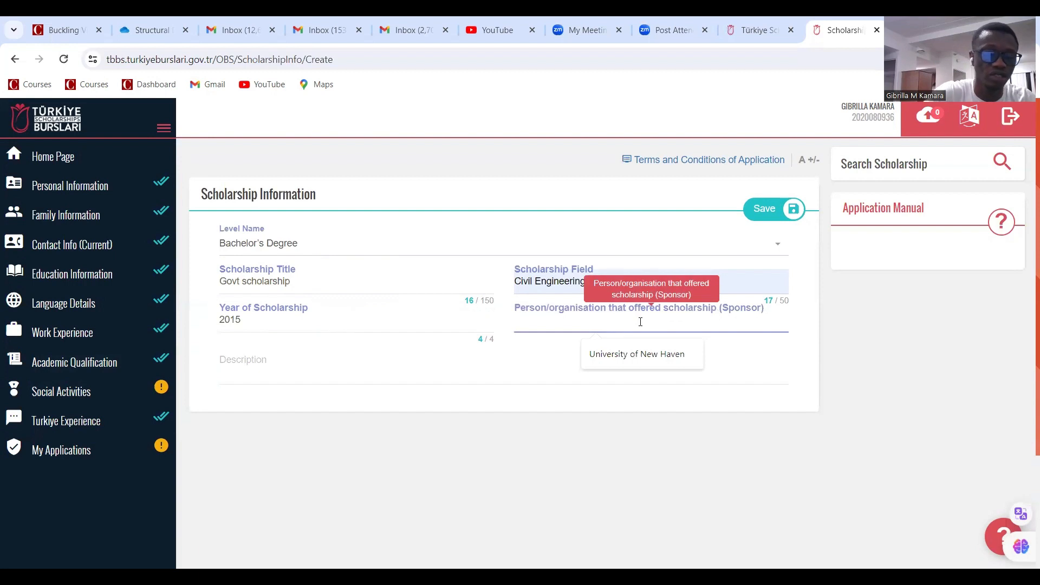
text(g)
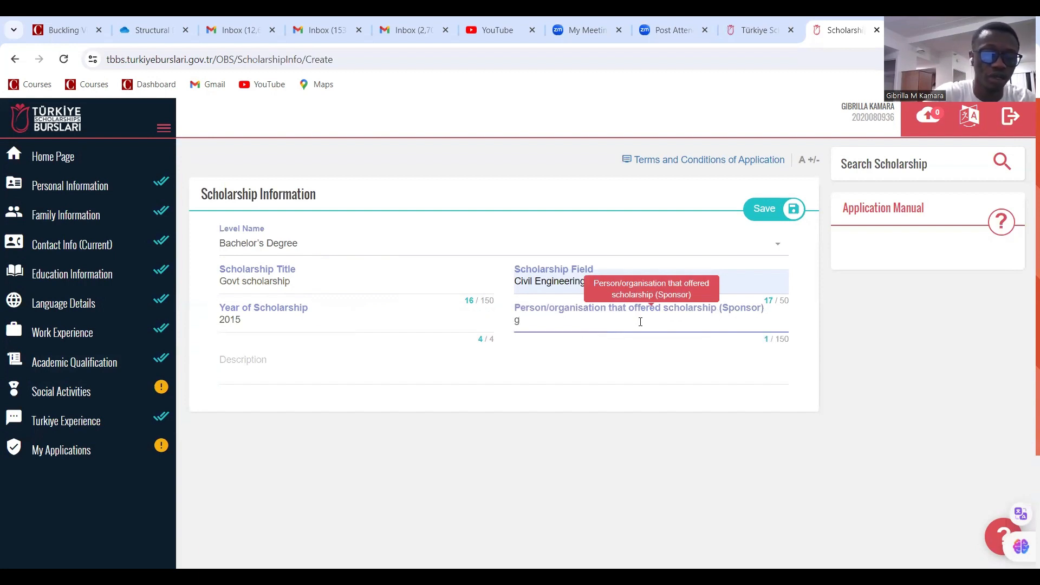
text(Govet)
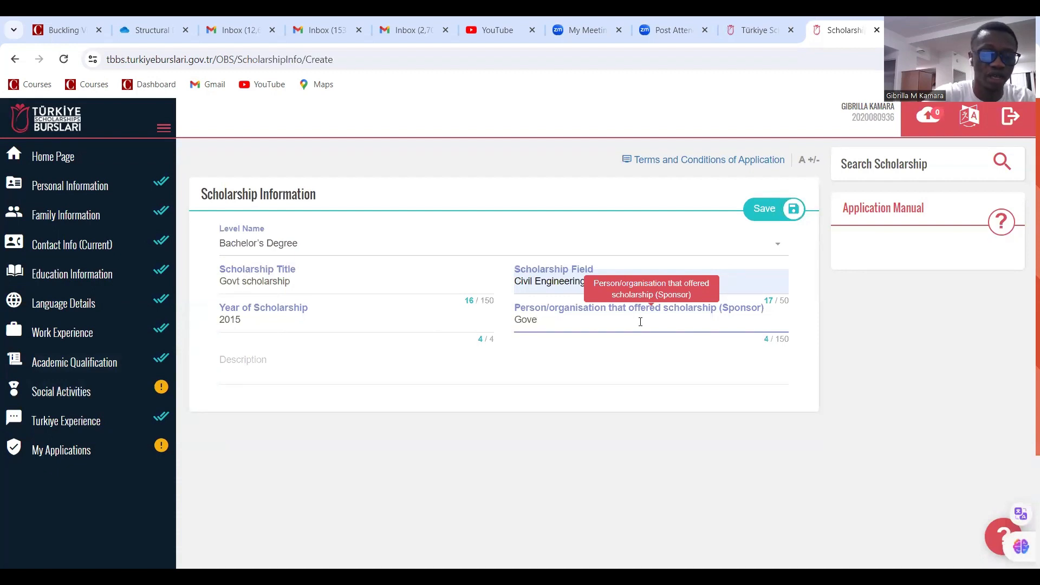
key(BackSpace)
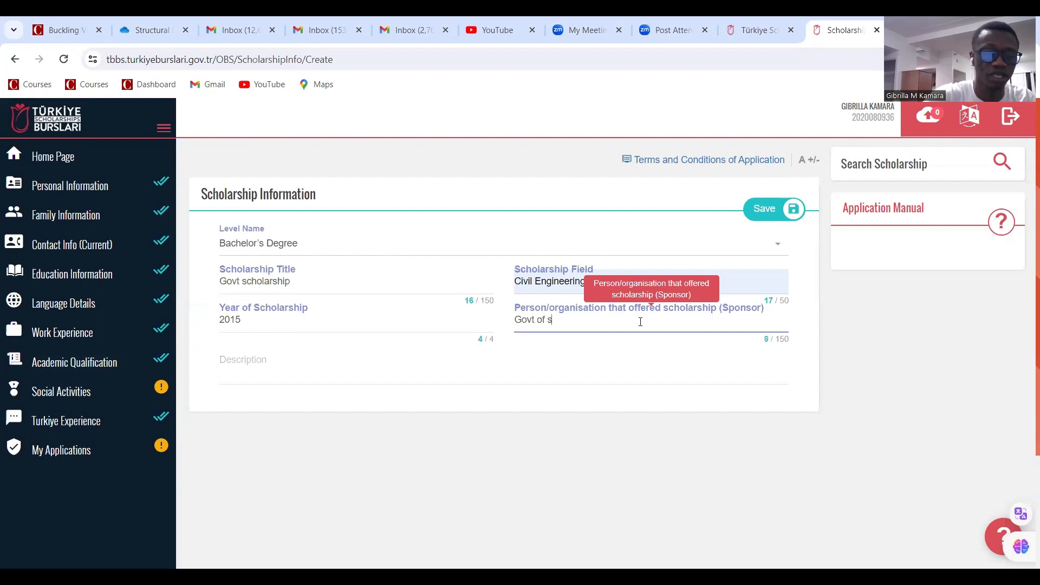
click(307, 378)
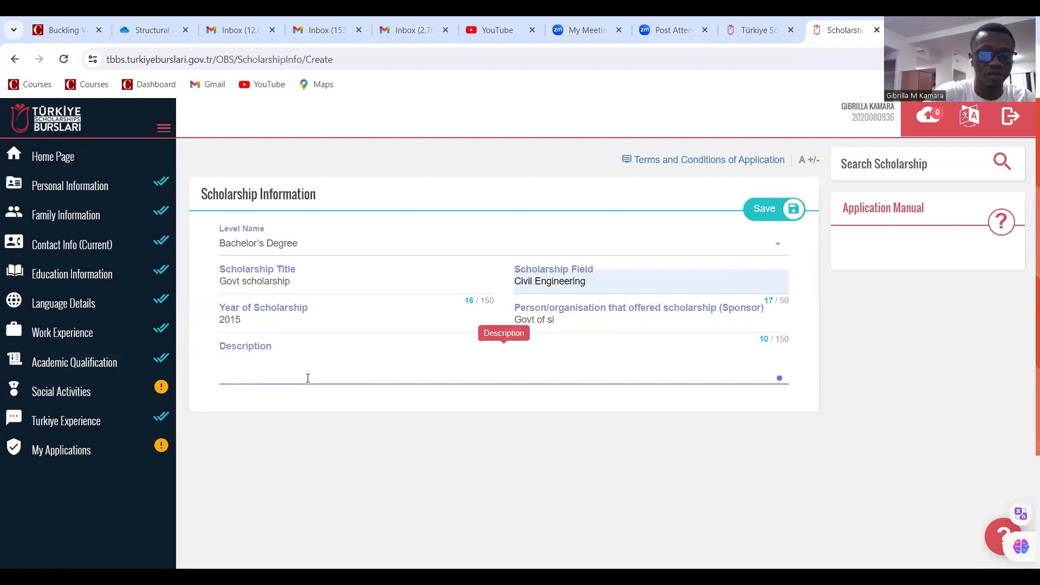
text(I was awa)
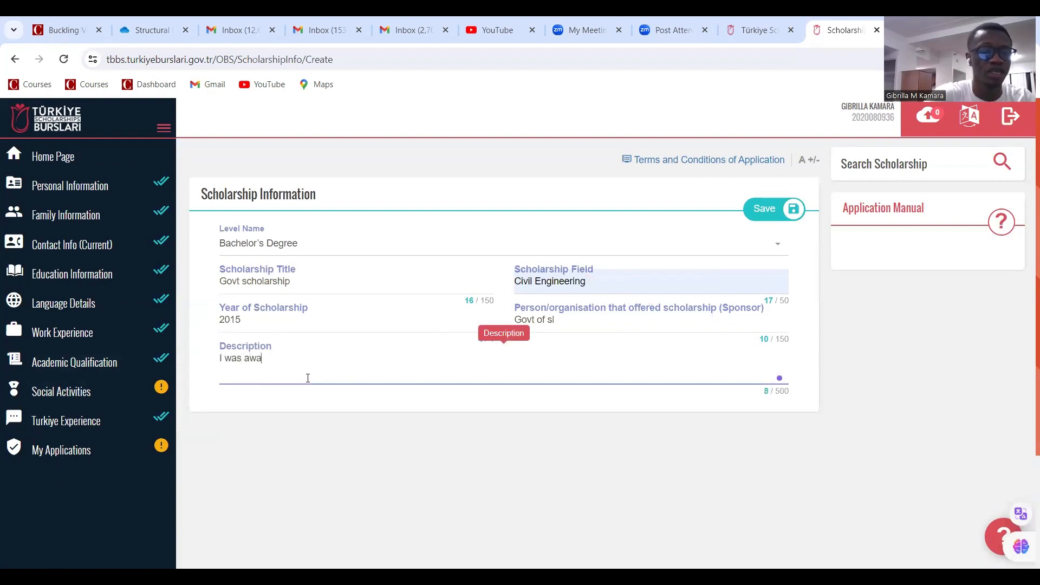
text(rded the sl )
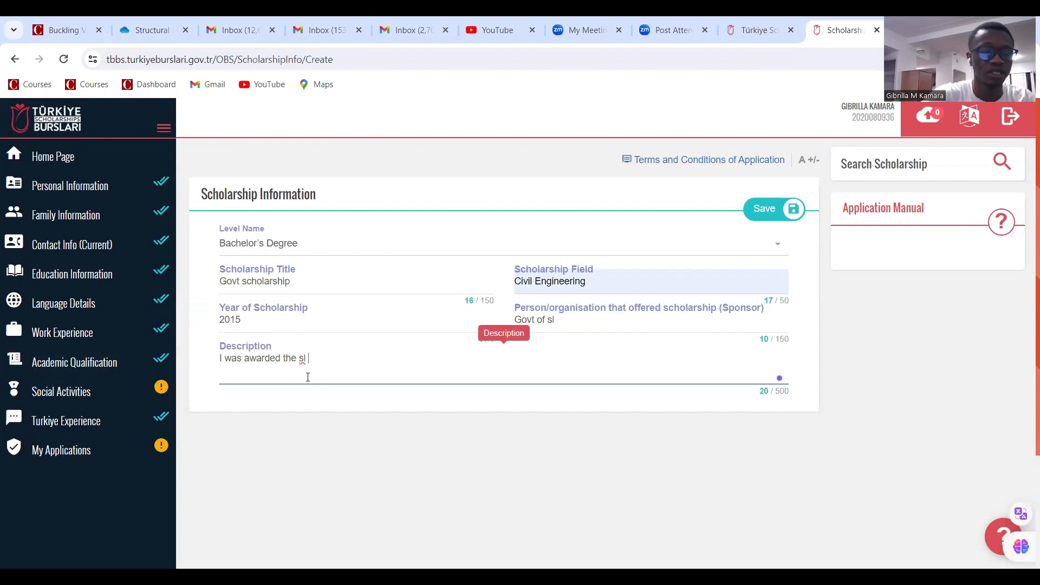
text(grant in aid to pursue)
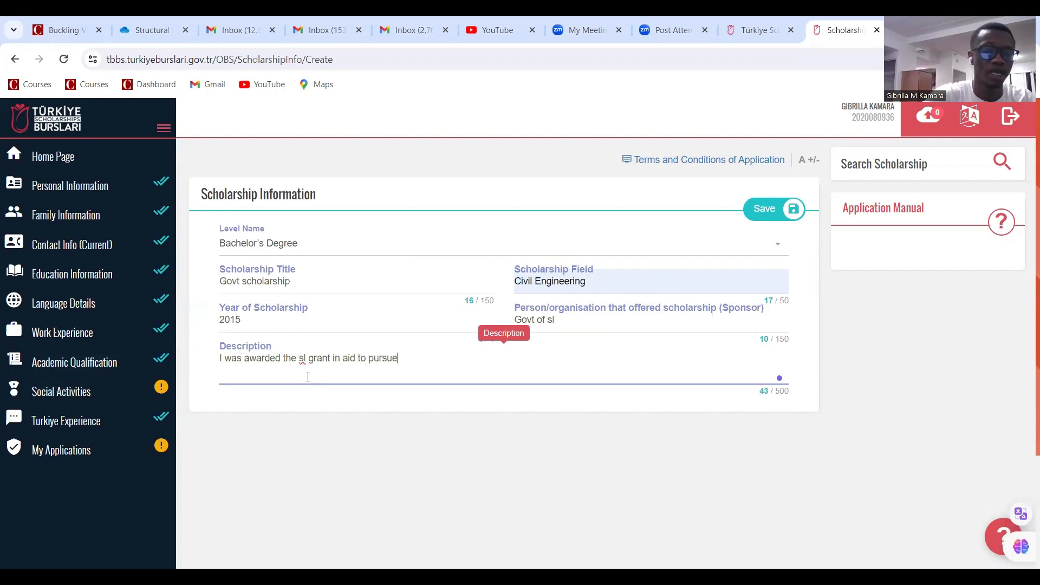
text( my)
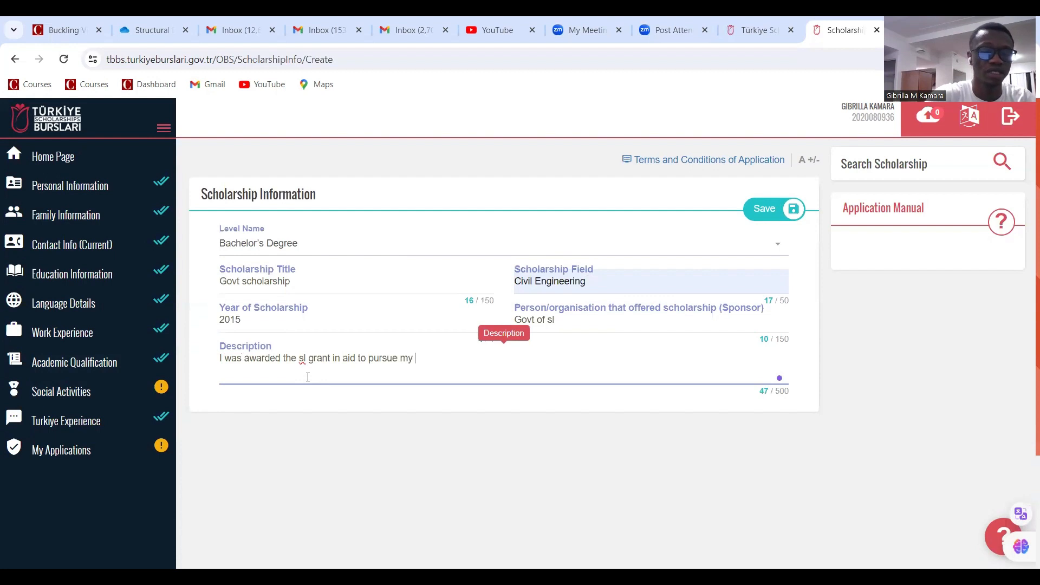
text( bsc )
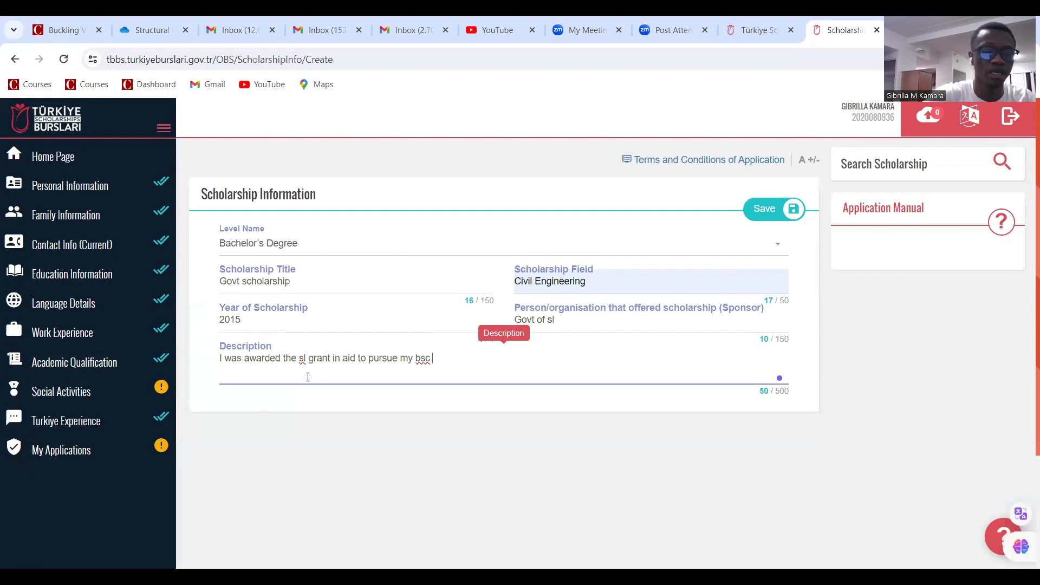
text(as a re)
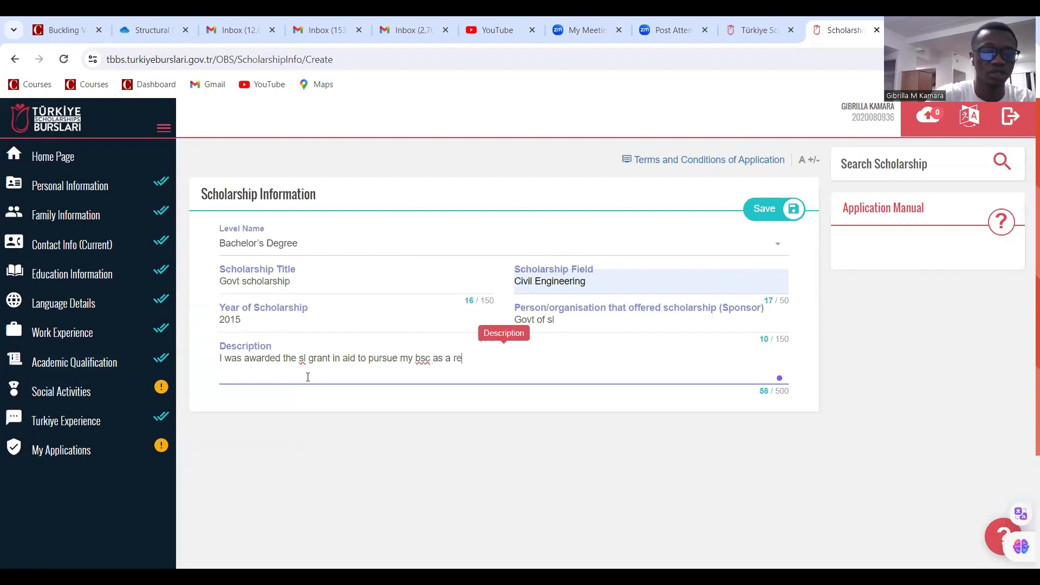
text(sult .)
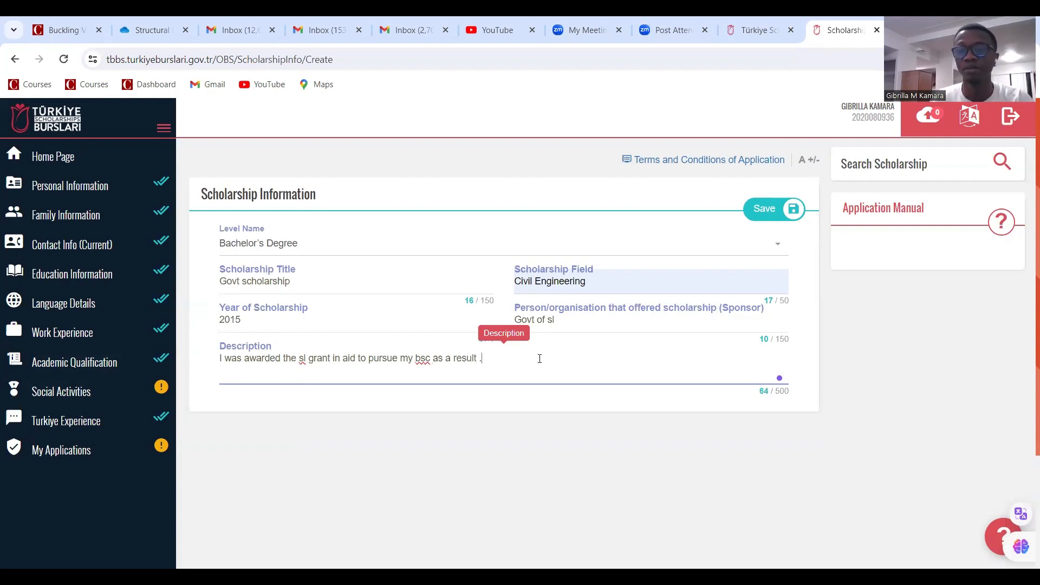
click(769, 215)
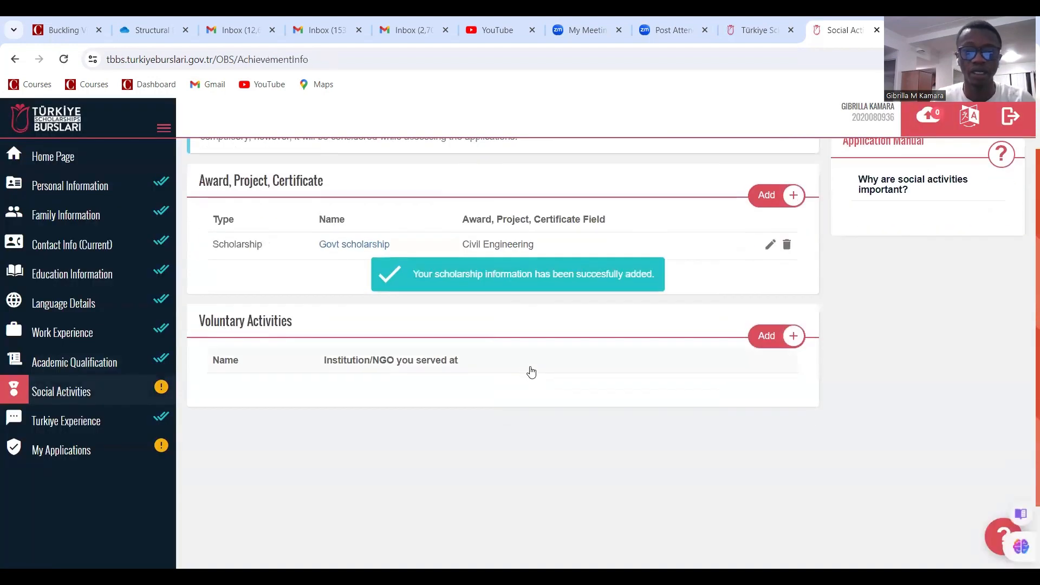
Start a new voluntary activity named Community service, with Educaid Sierra Leone as the institution
scroll(770, 211, up, 1)
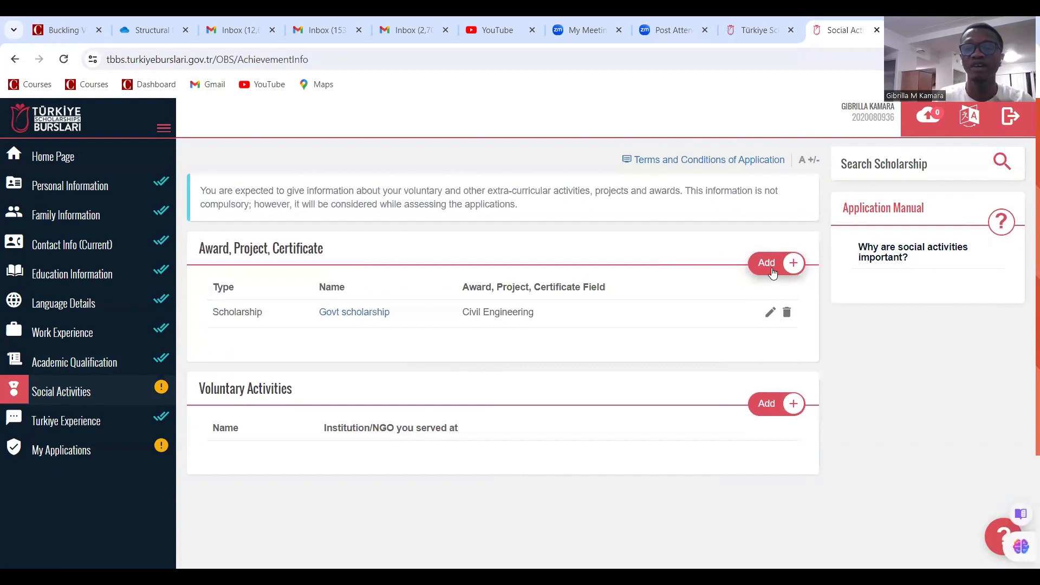
click(773, 271)
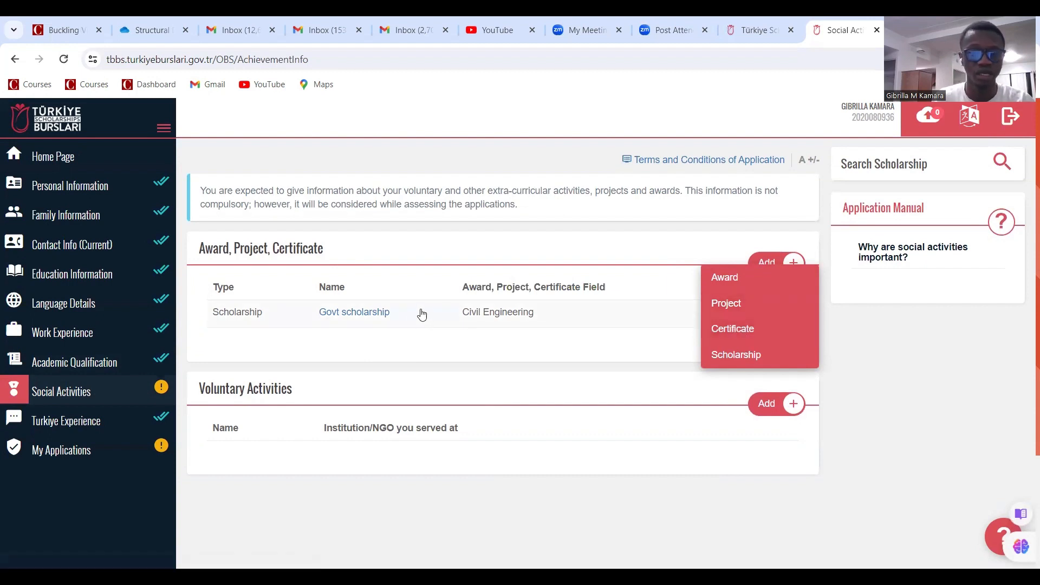
scroll(427, 331, down, 3)
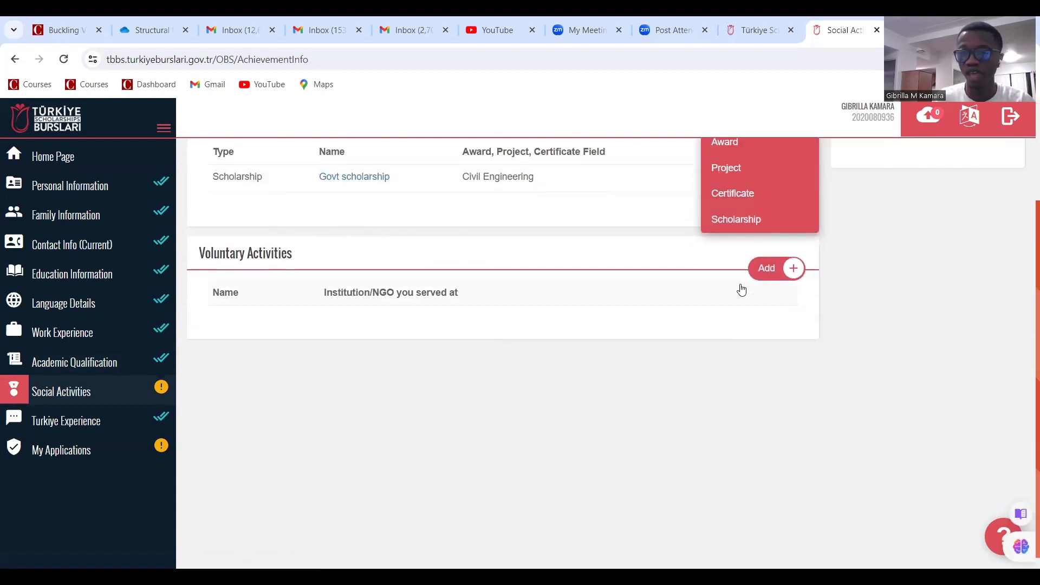
click(764, 275)
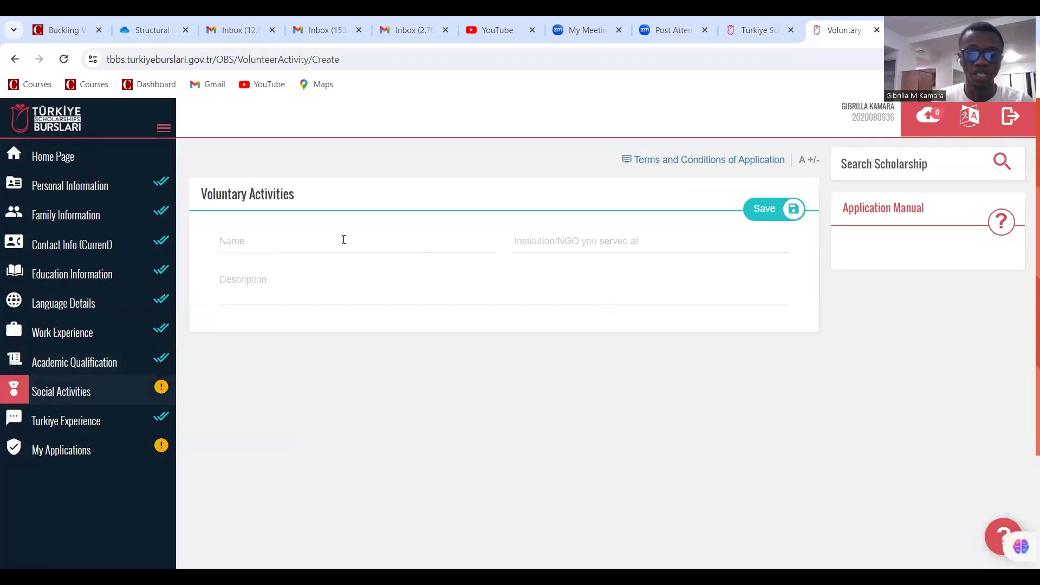
click(319, 245)
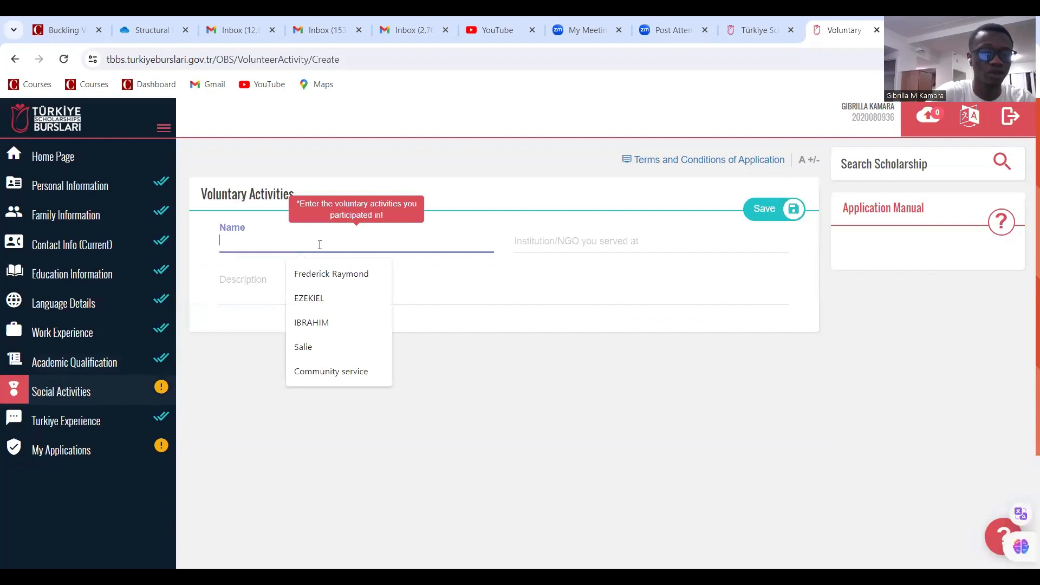
text(Community)
click(298, 286)
click(549, 238)
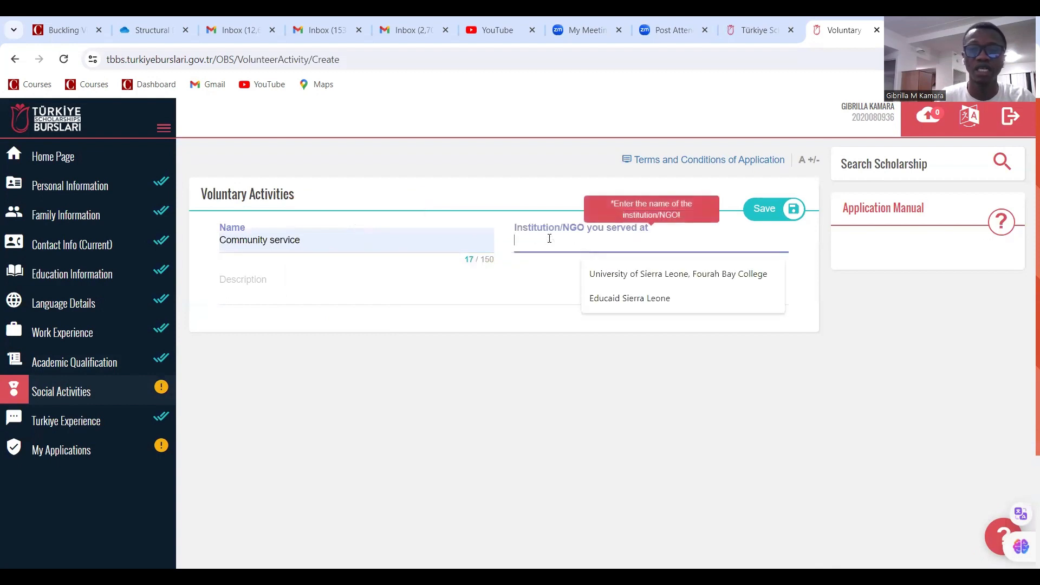
click(608, 299)
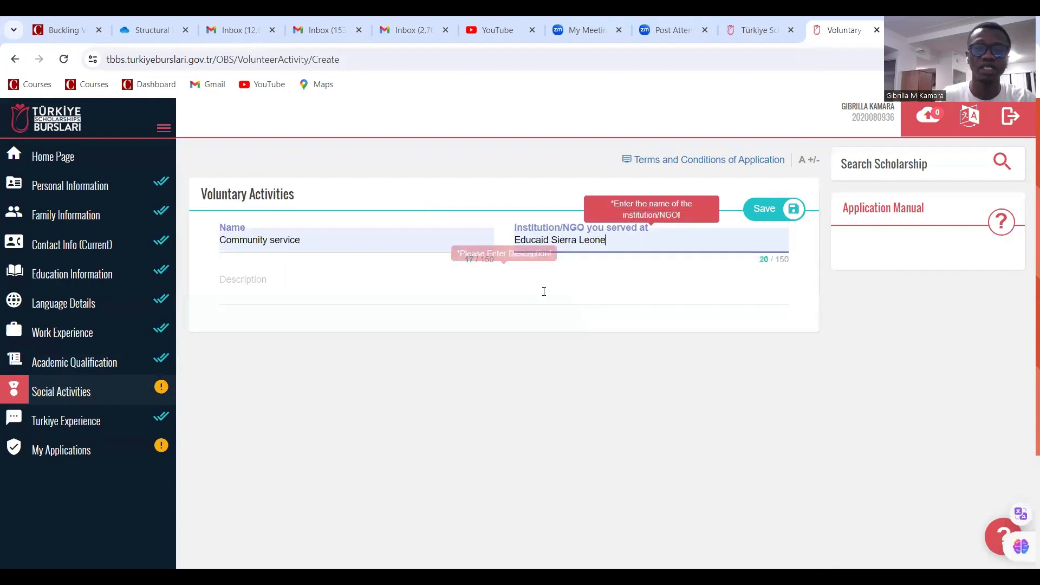
click(309, 296)
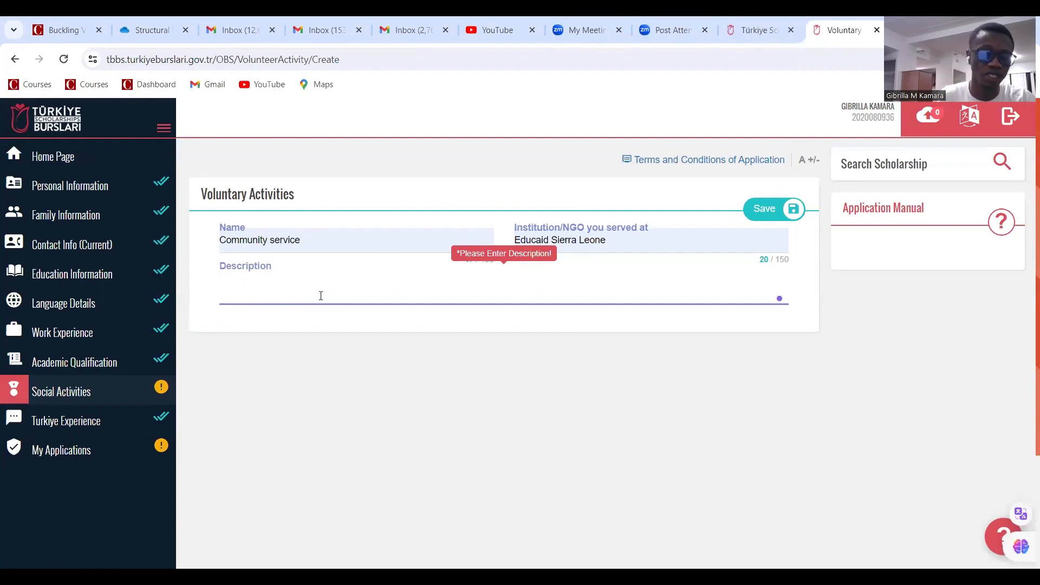
Describe the activity as 'I taught high school students' and save it
click(321, 296)
text(I th)
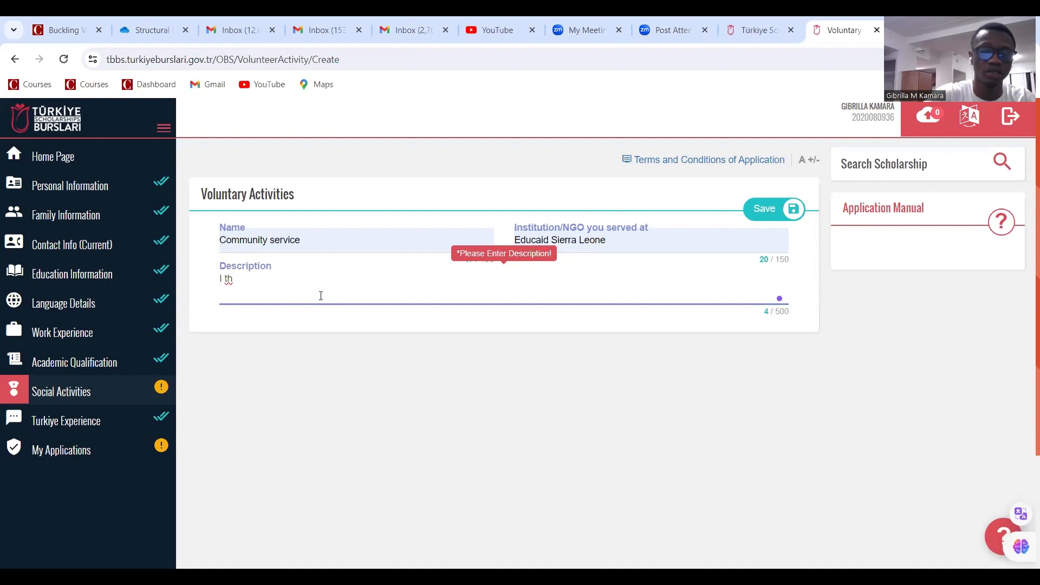
key(BackSpace)
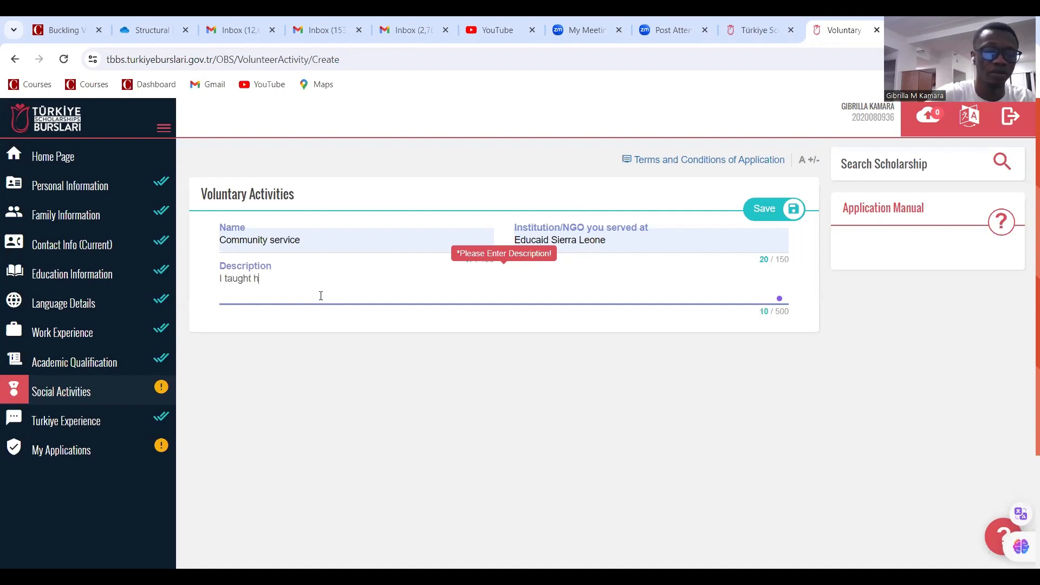
text(aught high scho)
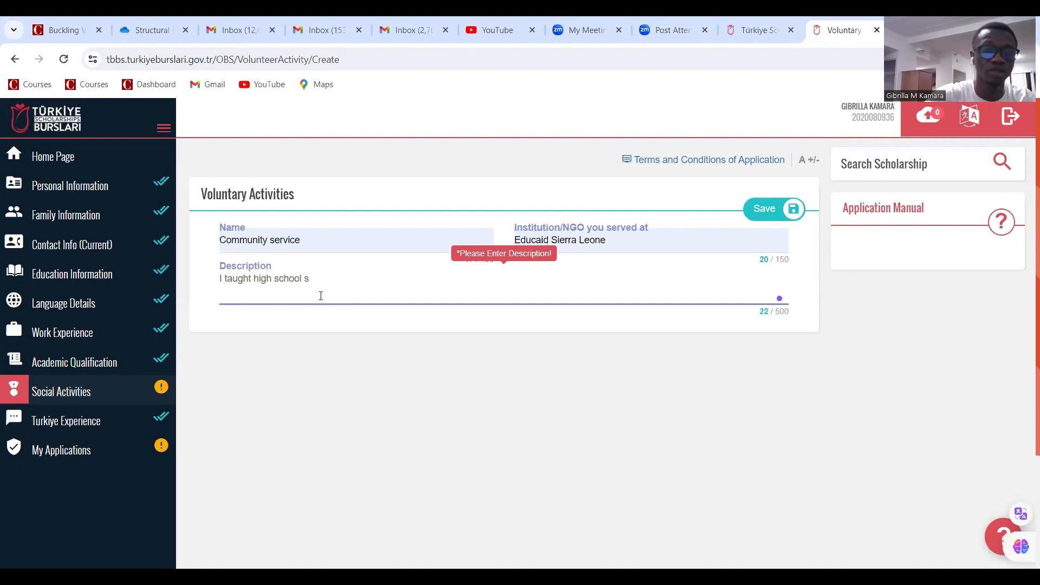
text(ol students)
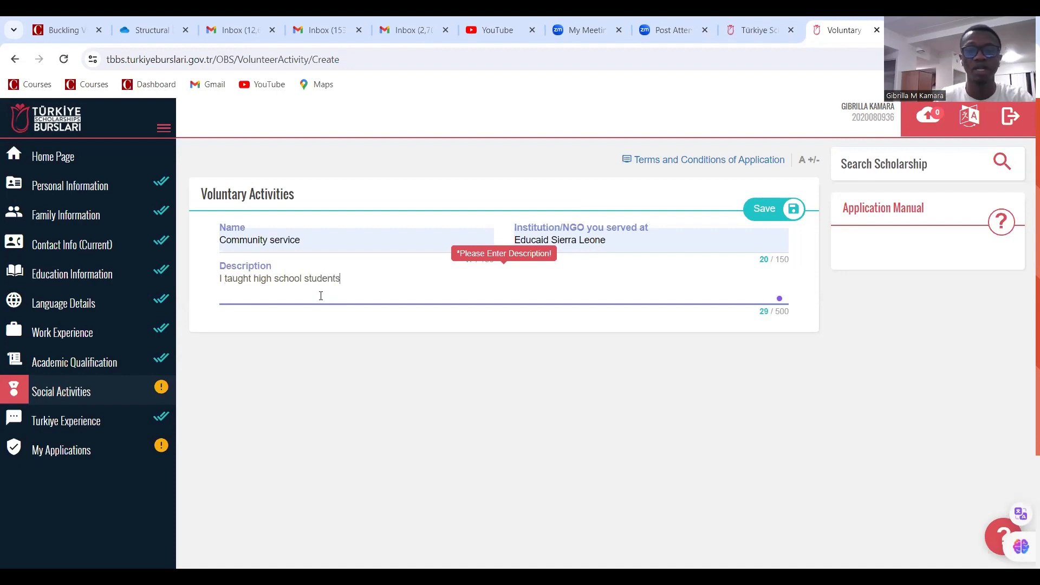
click(767, 212)
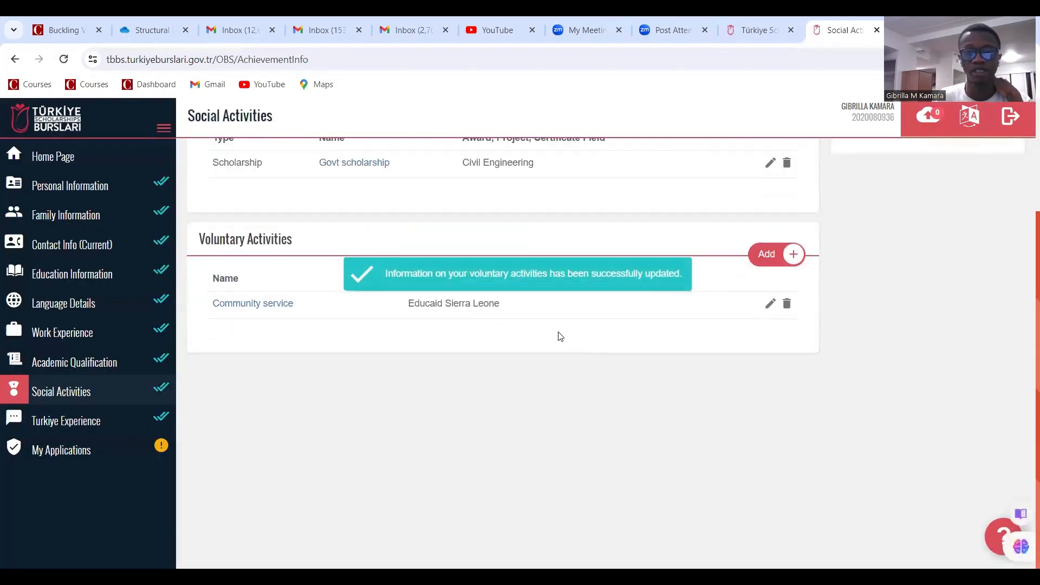
scroll(558, 363, up, 3)
scroll(563, 330, down, 3)
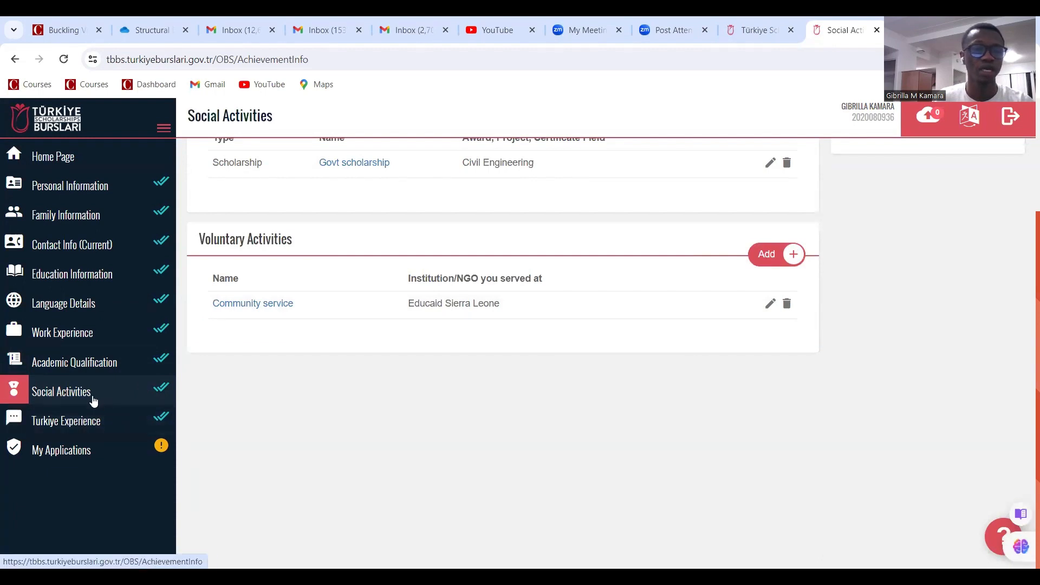
scroll(348, 241, up, 3)
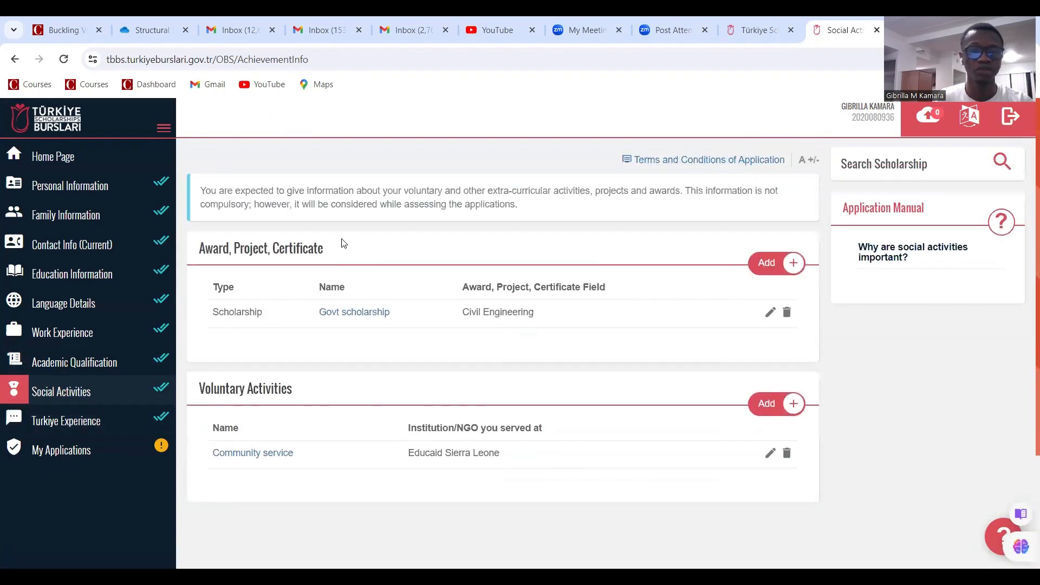
scroll(181, 319, down, 3)
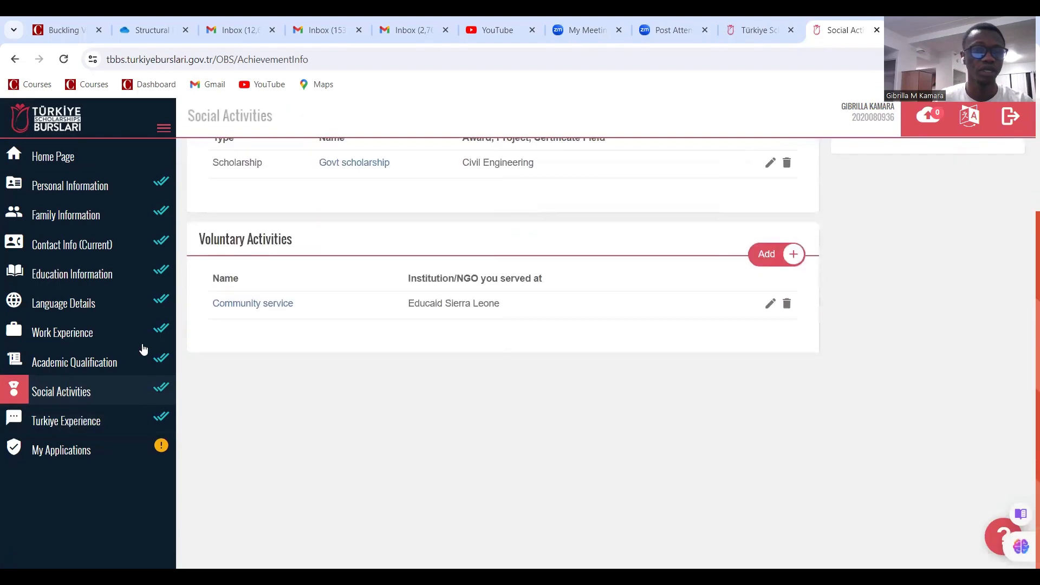
Review the Turkiye Experience answers: all No, with Social Media as the scholarship source
click(98, 411)
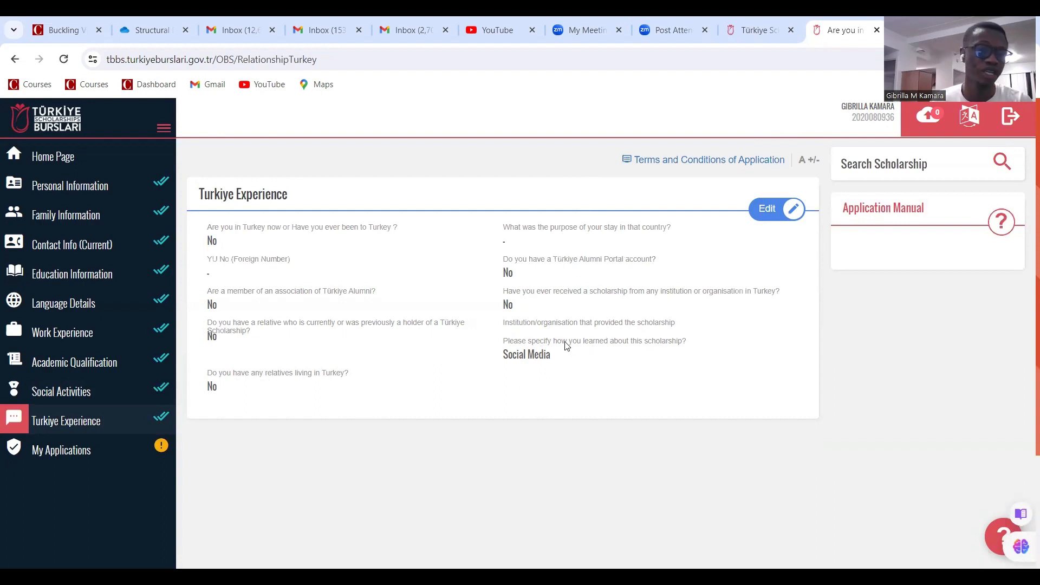
scroll(530, 430, down, 3)
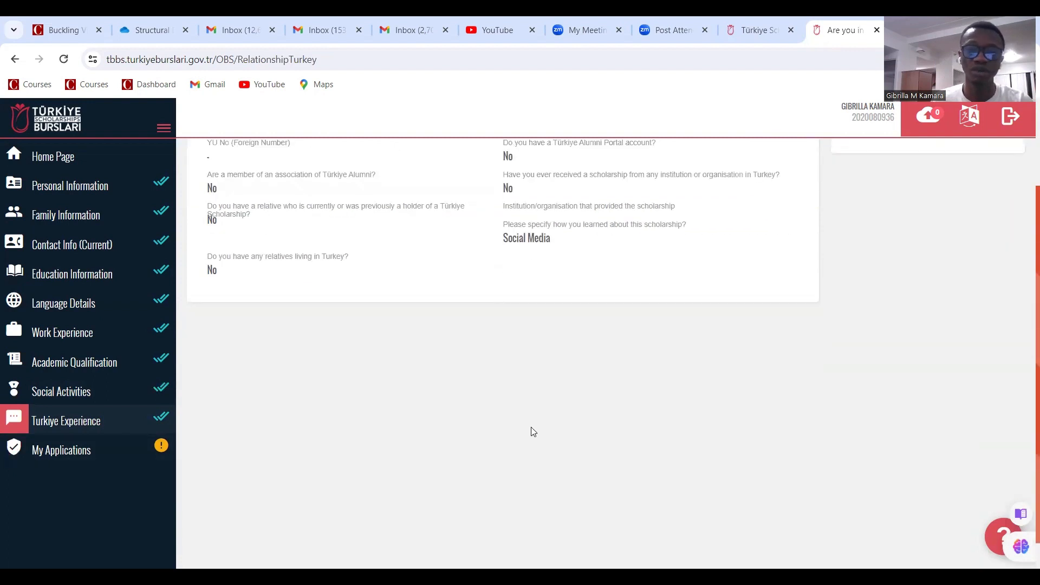
List the Master's Degree programmes from the Home Page and apply to the Graduate Scholarship Programme
click(92, 451)
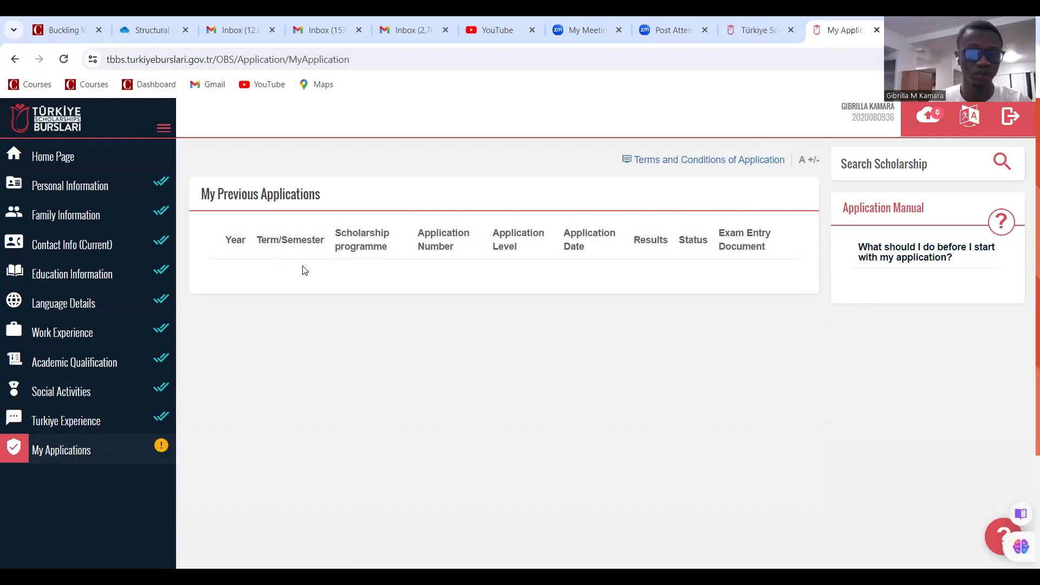
click(68, 158)
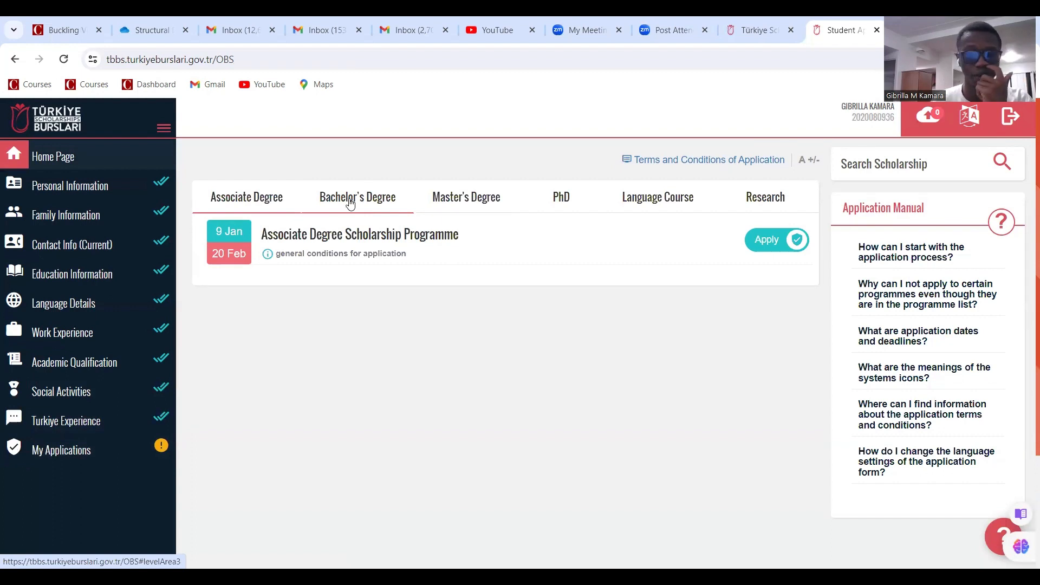
click(463, 205)
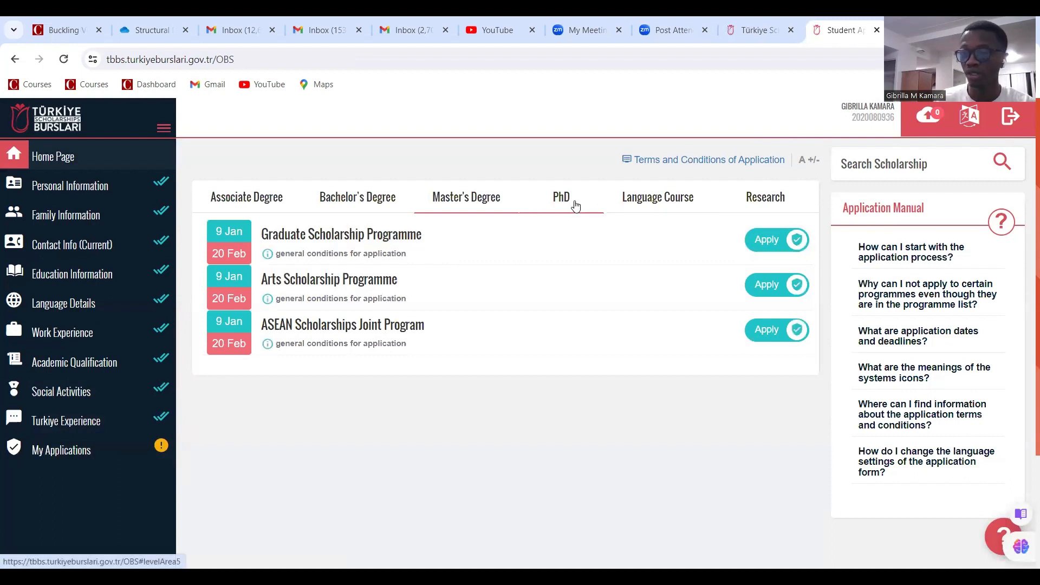
click(771, 240)
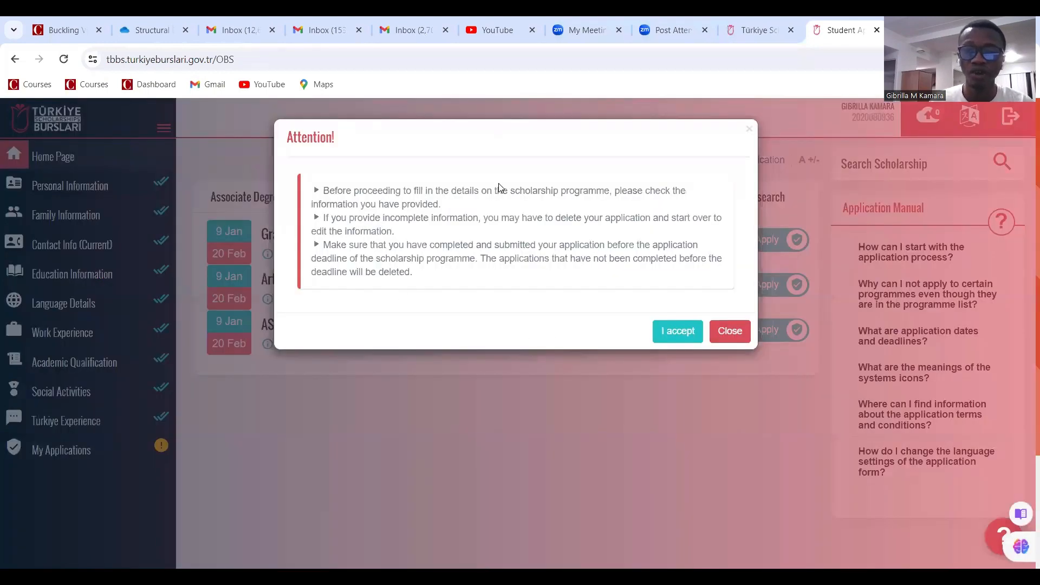
Read through the application conditions, tick 'I have read and accepted all the conditions' and save
scroll(490, 197, down, 3)
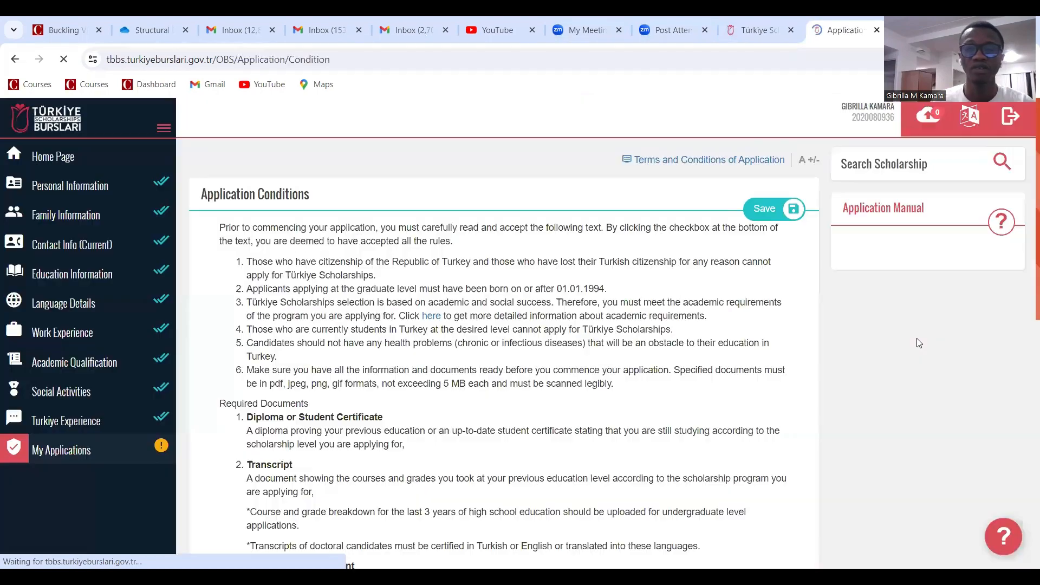
scroll(597, 328, down, 2)
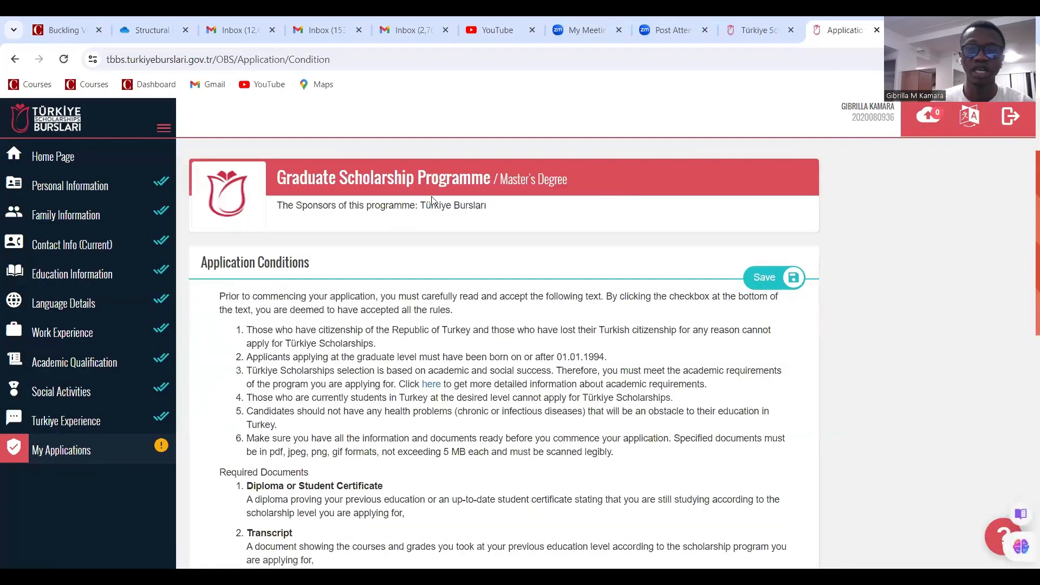
scroll(539, 195, down, 1)
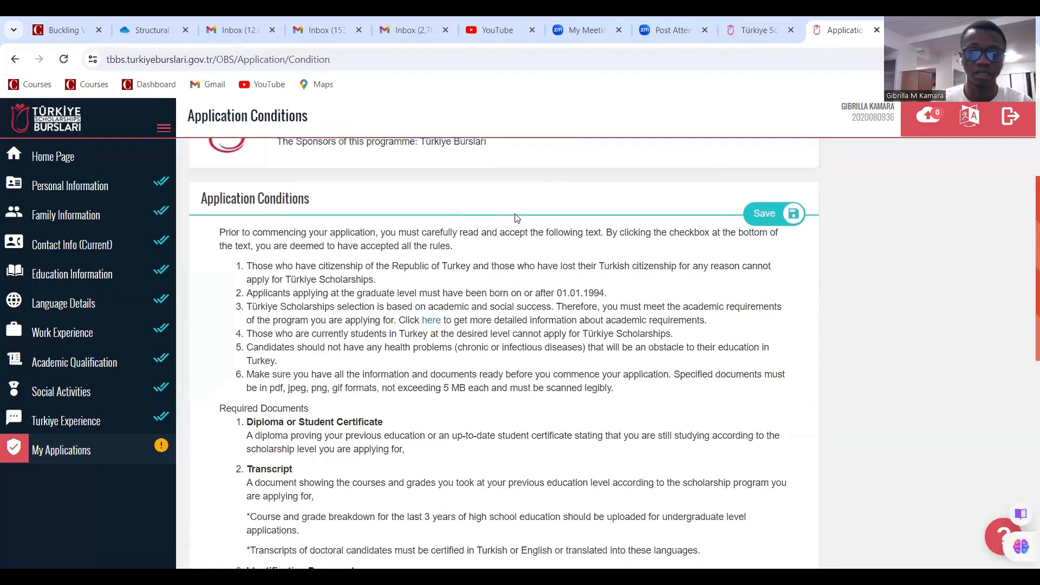
scroll(515, 215, up, 1)
scroll(411, 231, down, 4)
scroll(276, 290, up, 4)
scroll(276, 290, down, 1)
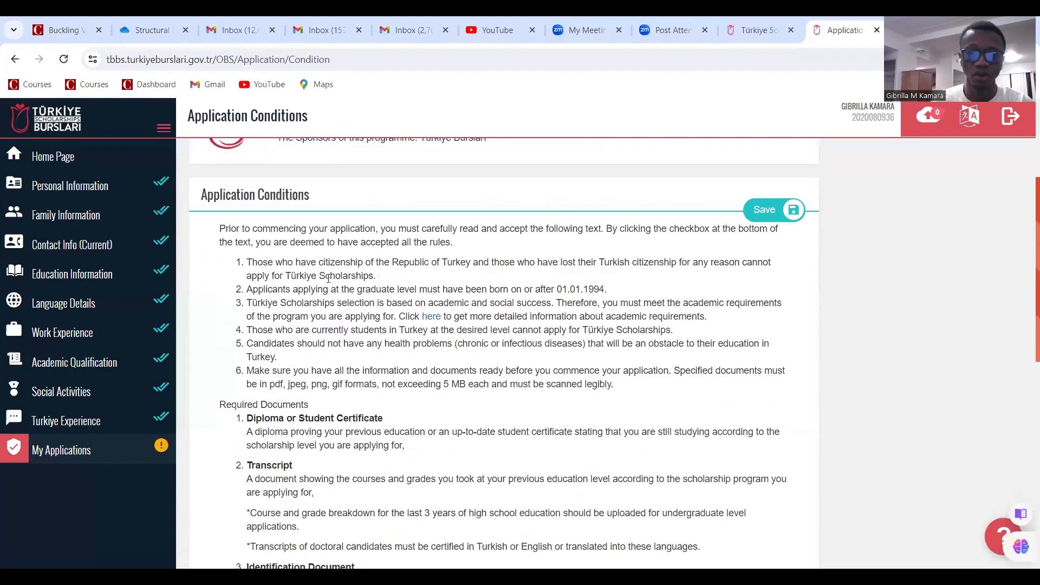
scroll(410, 282, down, 2)
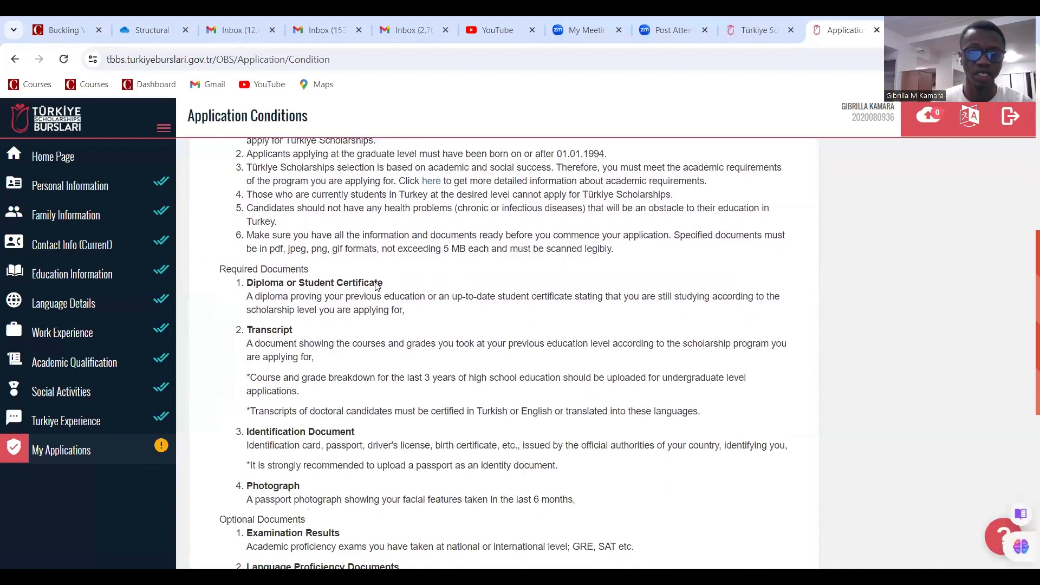
scroll(269, 280, down, 2)
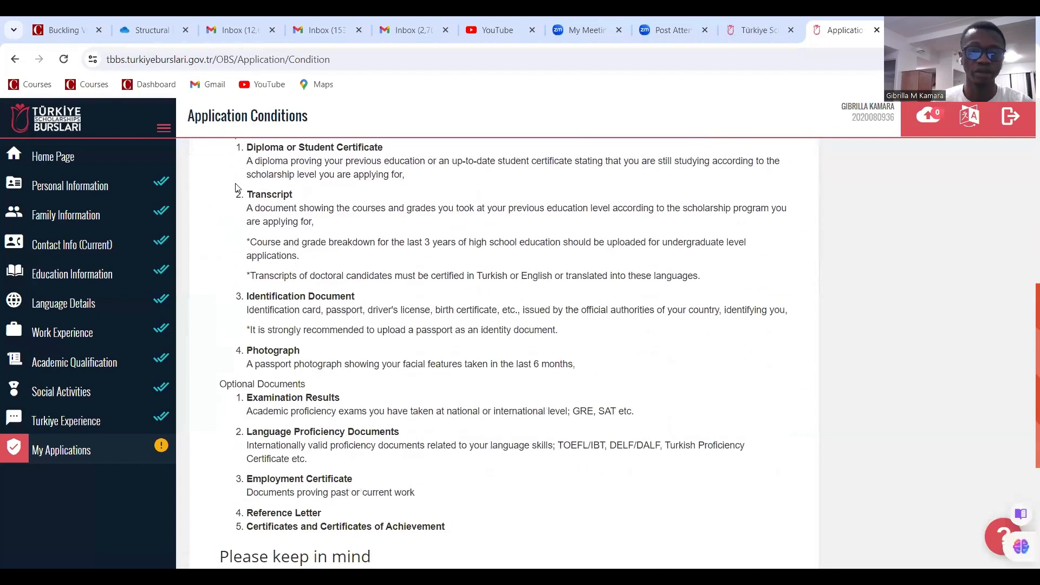
scroll(272, 343, down, 1)
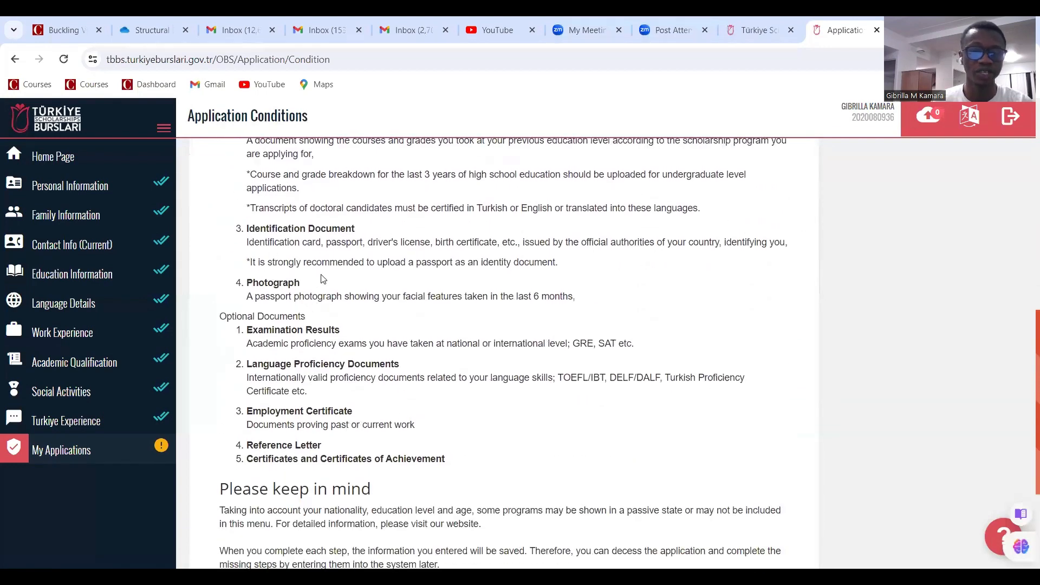
scroll(281, 314, down, 1)
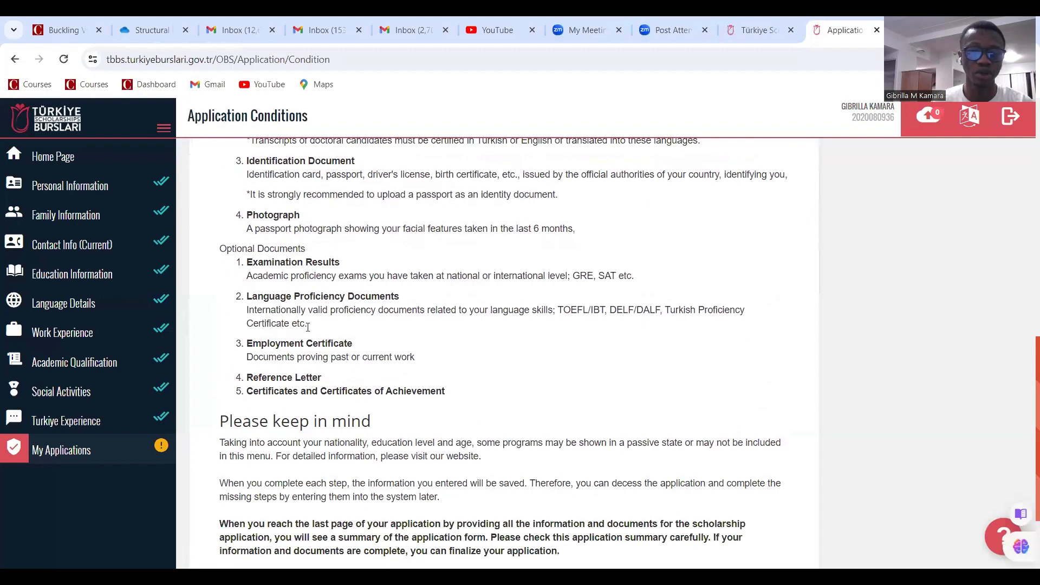
scroll(321, 277, up, 2)
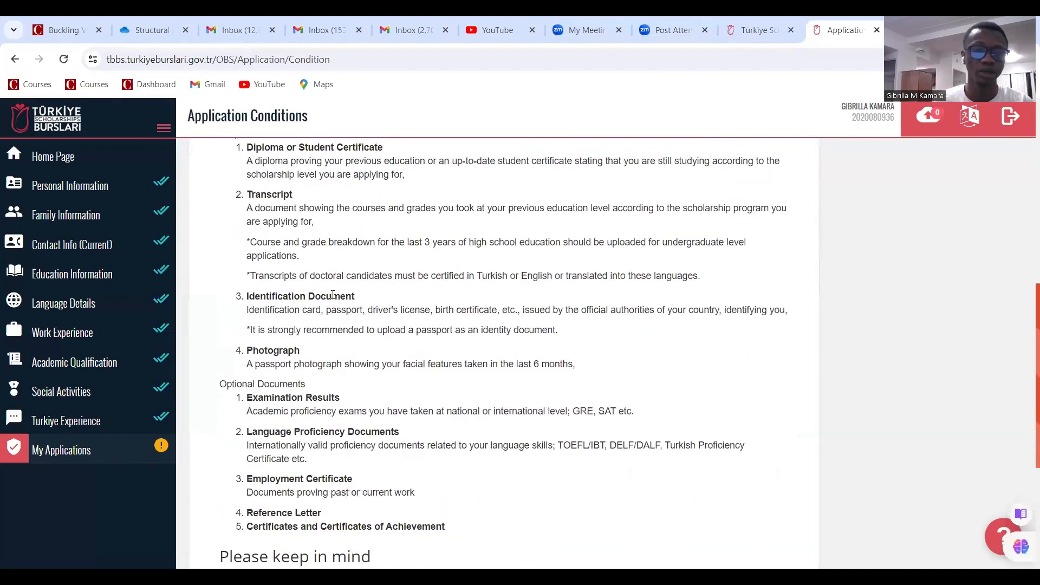
scroll(310, 325, up, 1)
scroll(327, 337, down, 5)
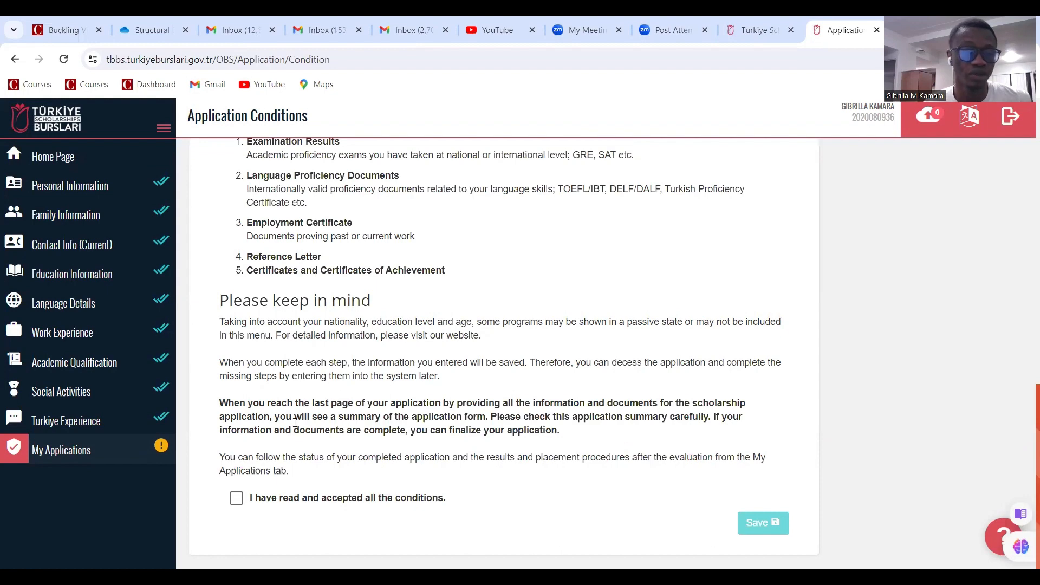
click(236, 497)
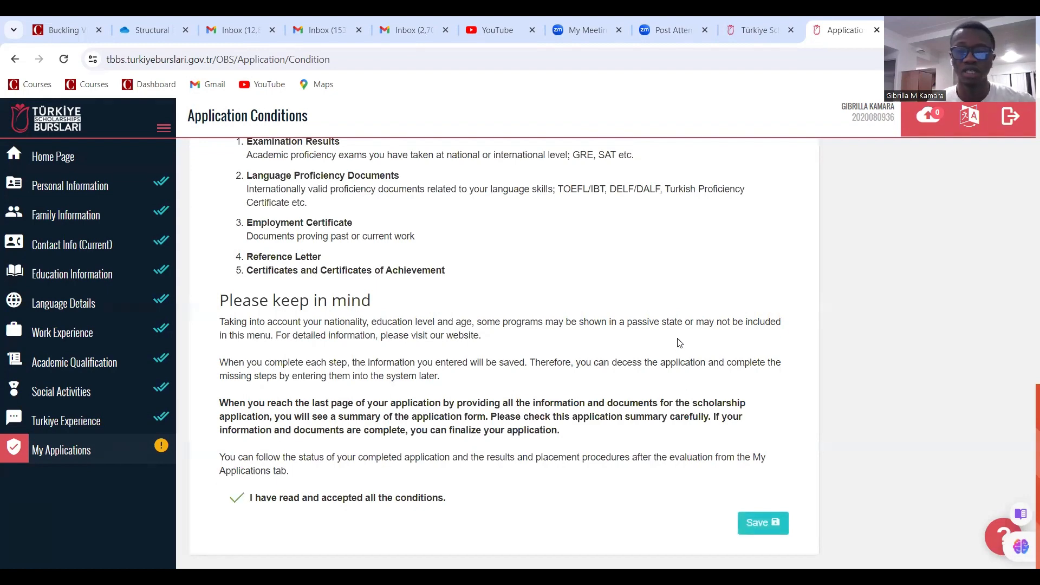
click(761, 523)
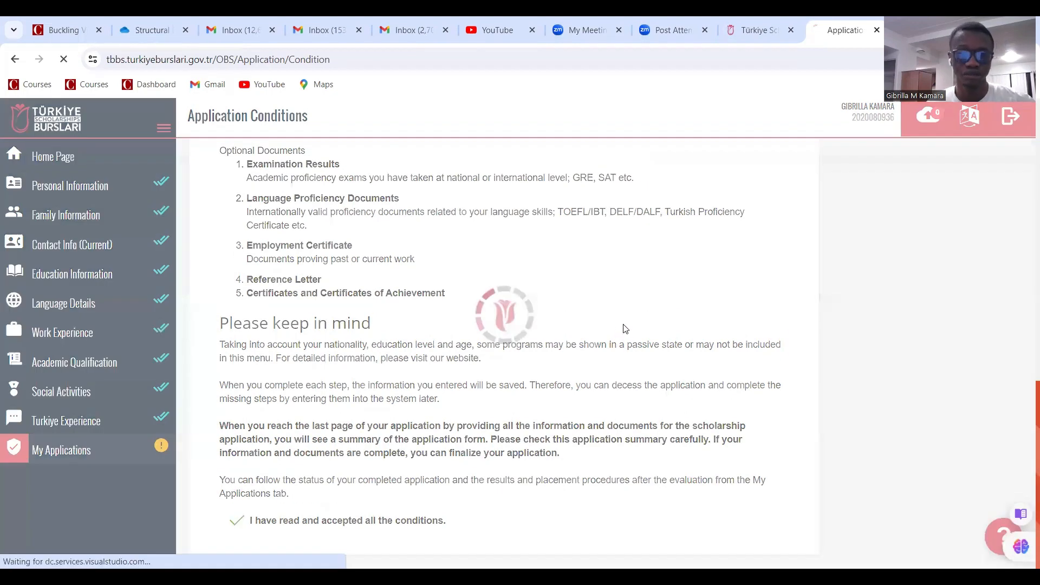
scroll(617, 306, down, 3)
scroll(622, 313, up, 3)
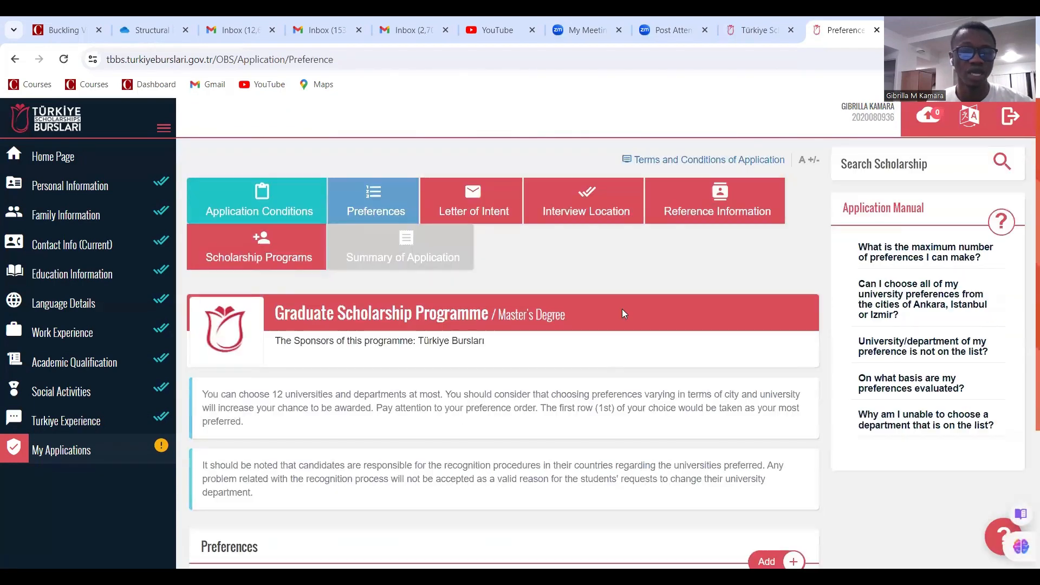
scroll(623, 315, down, 4)
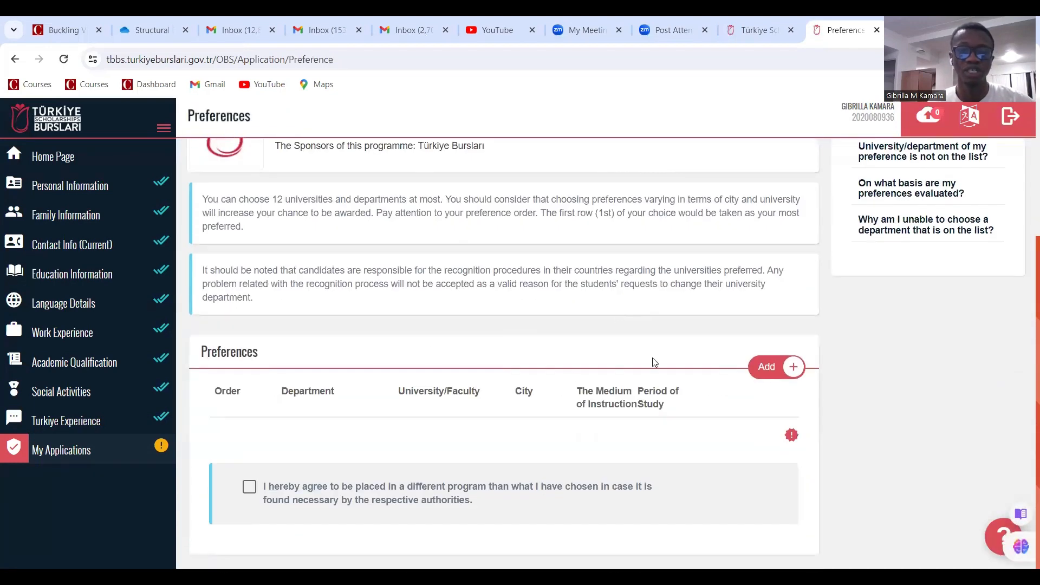
scroll(652, 360, up, 3)
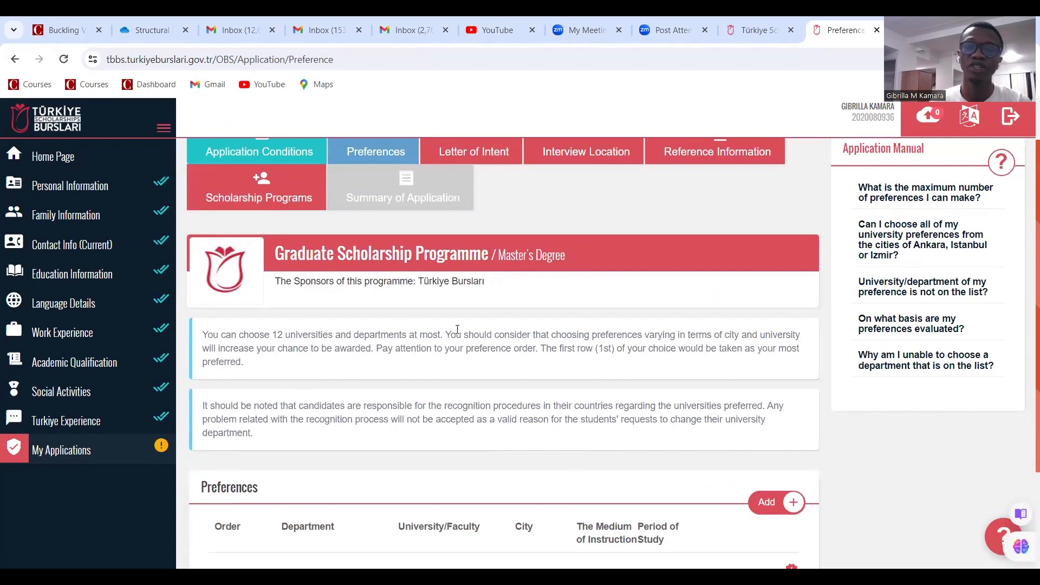
scroll(446, 335, down, 2)
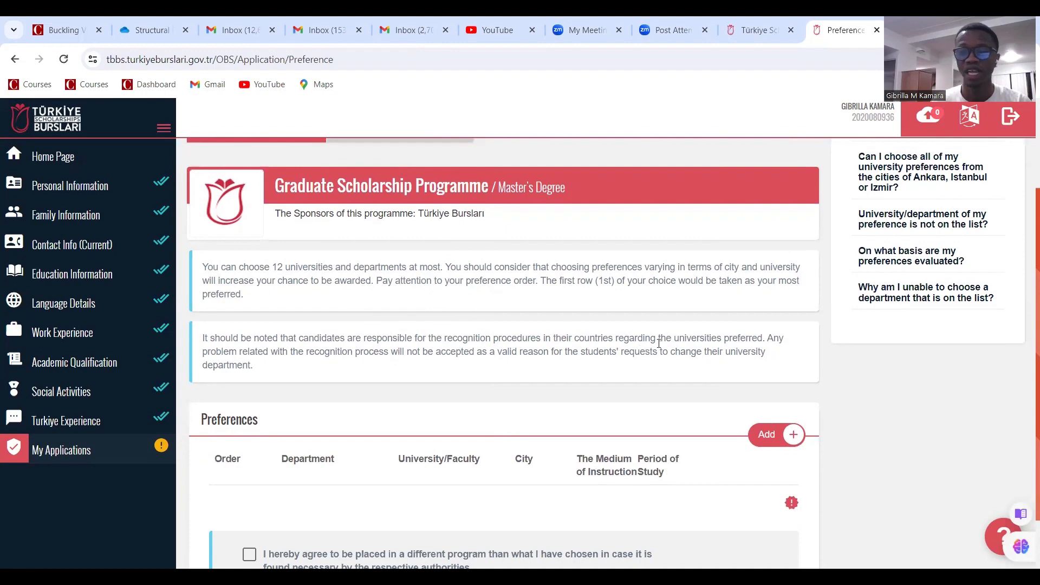
scroll(659, 343, down, 2)
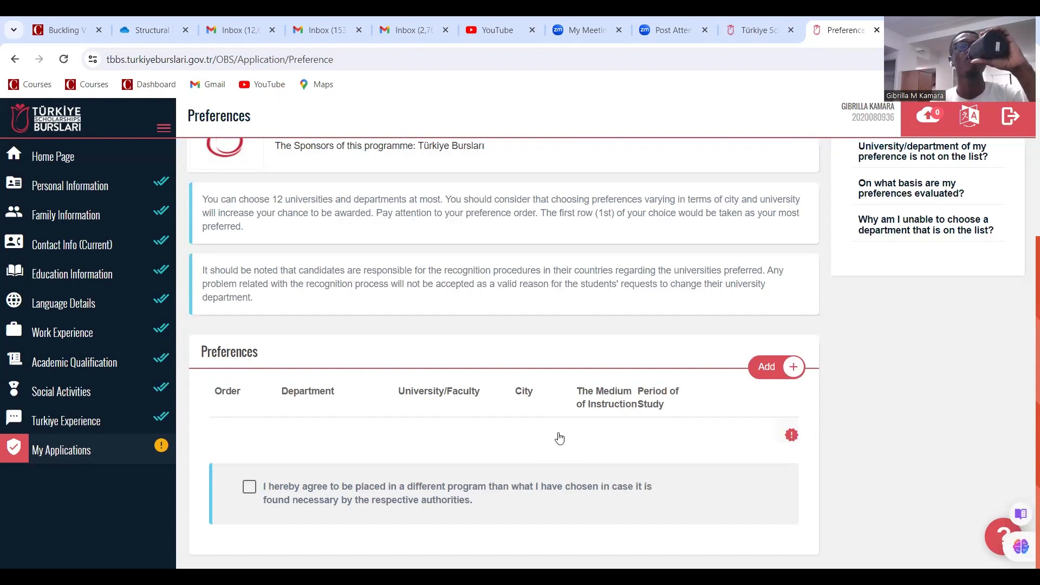
Save İstanbul Technical University's Structural Engineering (İstanbul, Türkçe, 2 years) as preference 1
click(771, 367)
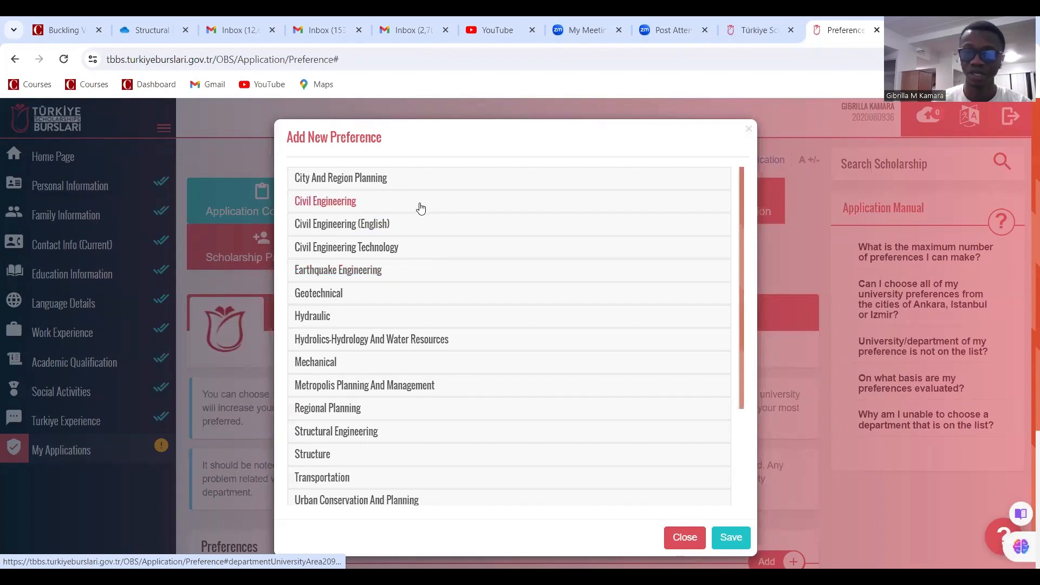
scroll(347, 227, down, 3)
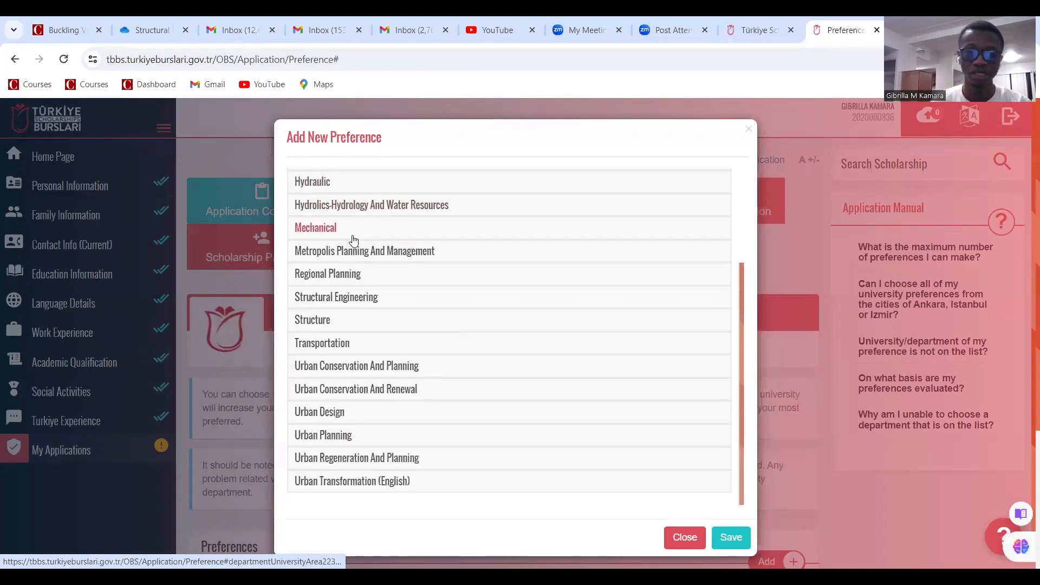
scroll(385, 281, up, 3)
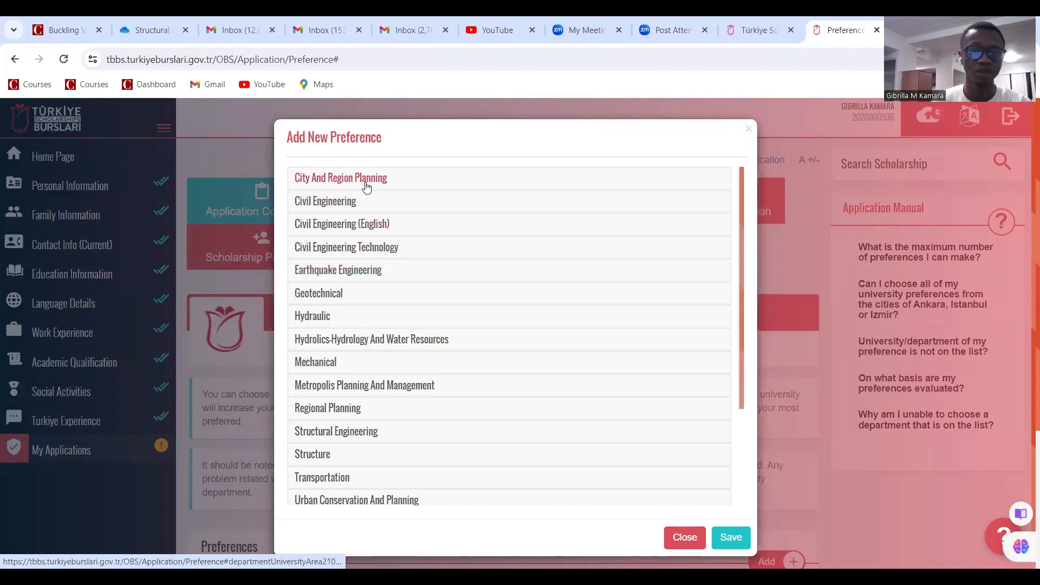
scroll(343, 476, down, 3)
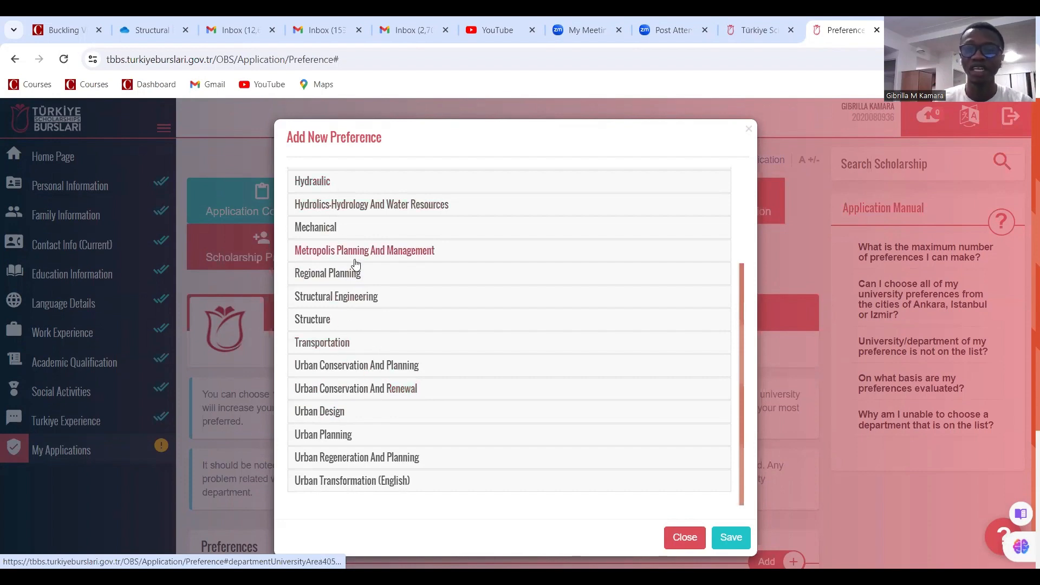
scroll(354, 281, down, 1)
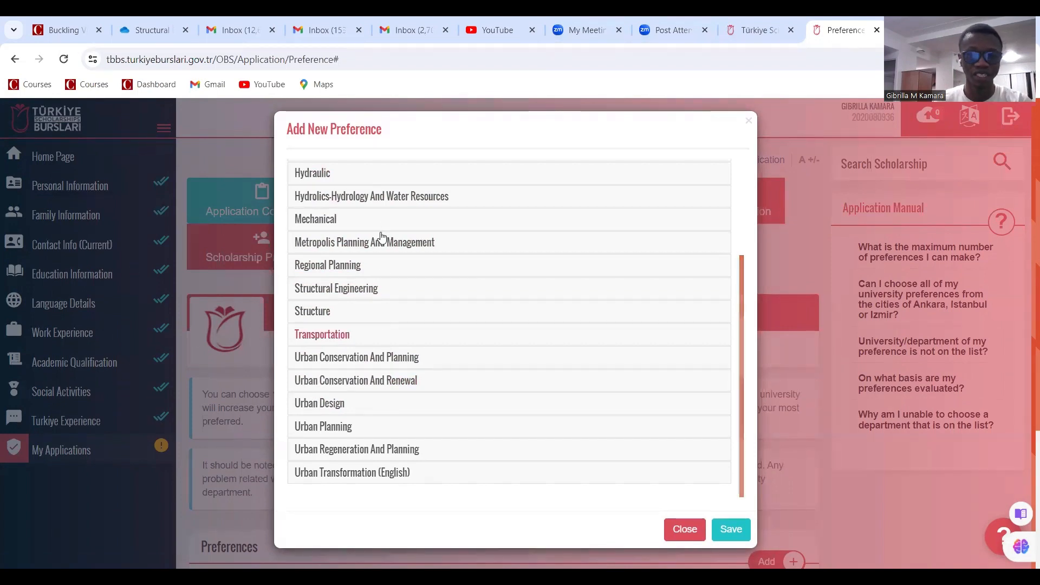
scroll(358, 374, down, 3)
scroll(438, 450, up, 4)
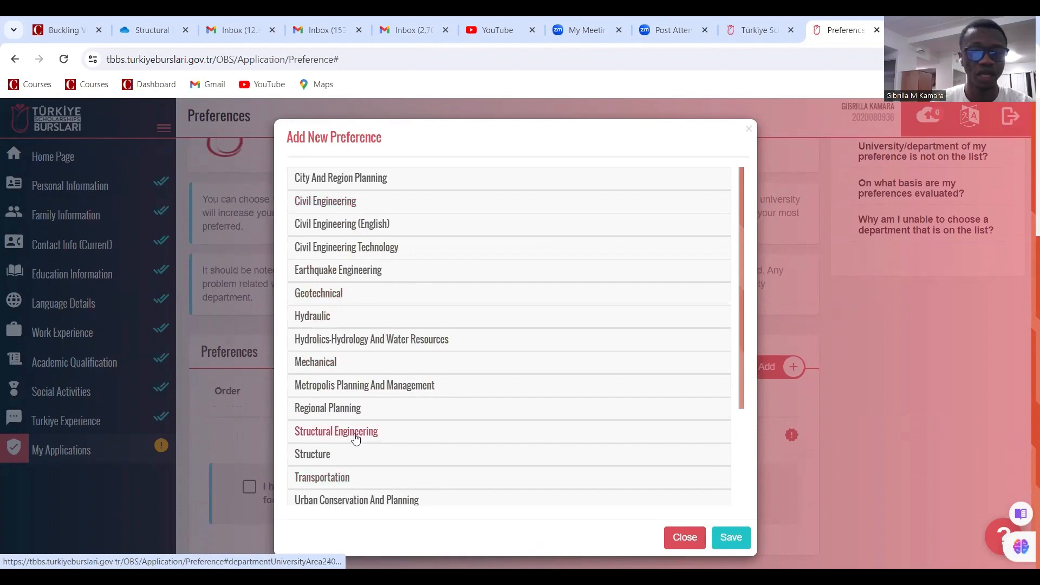
click(547, 436)
scroll(490, 382, down, 3)
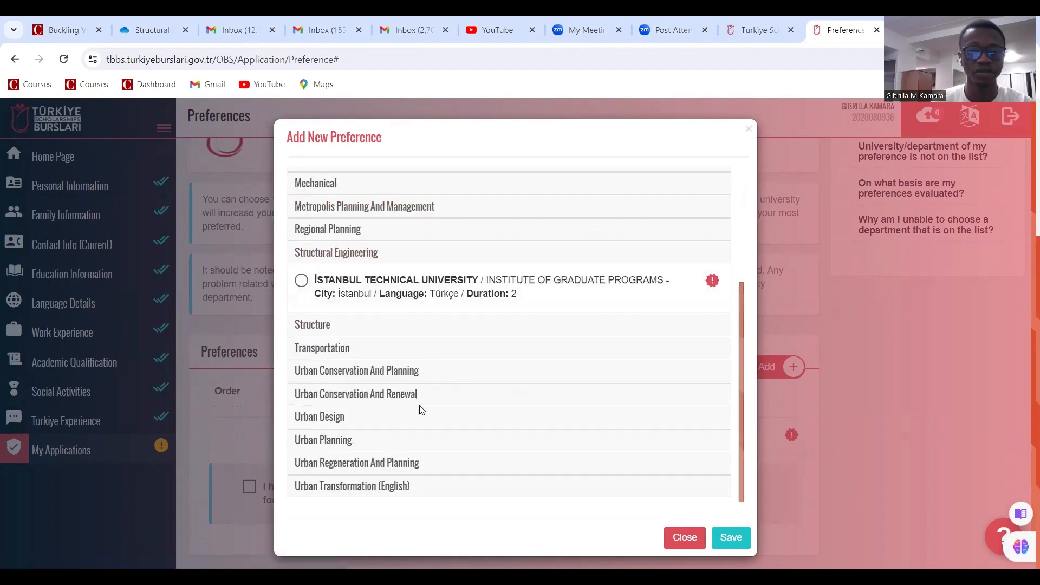
click(302, 281)
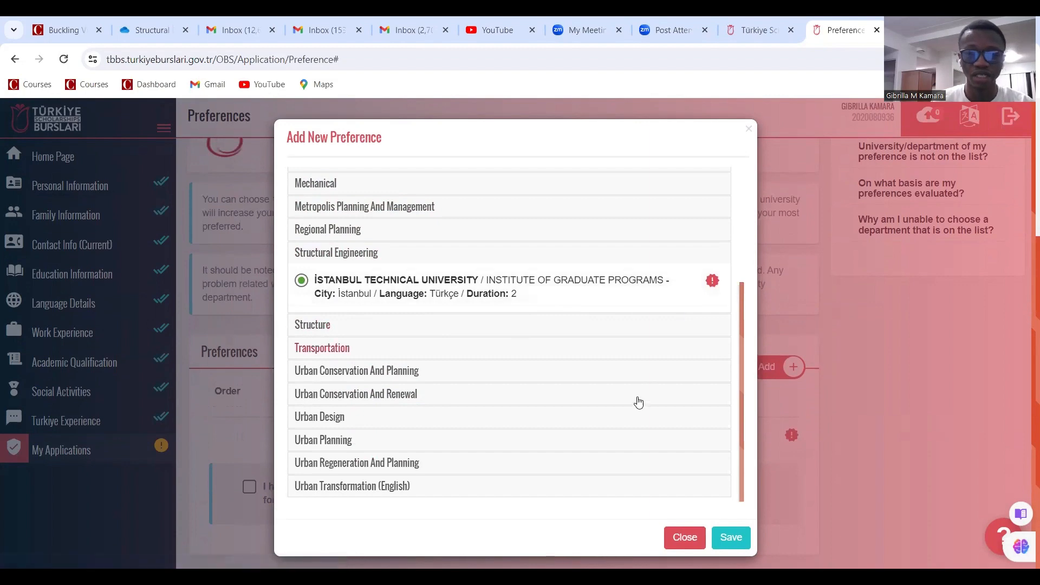
scroll(683, 487, down, 1)
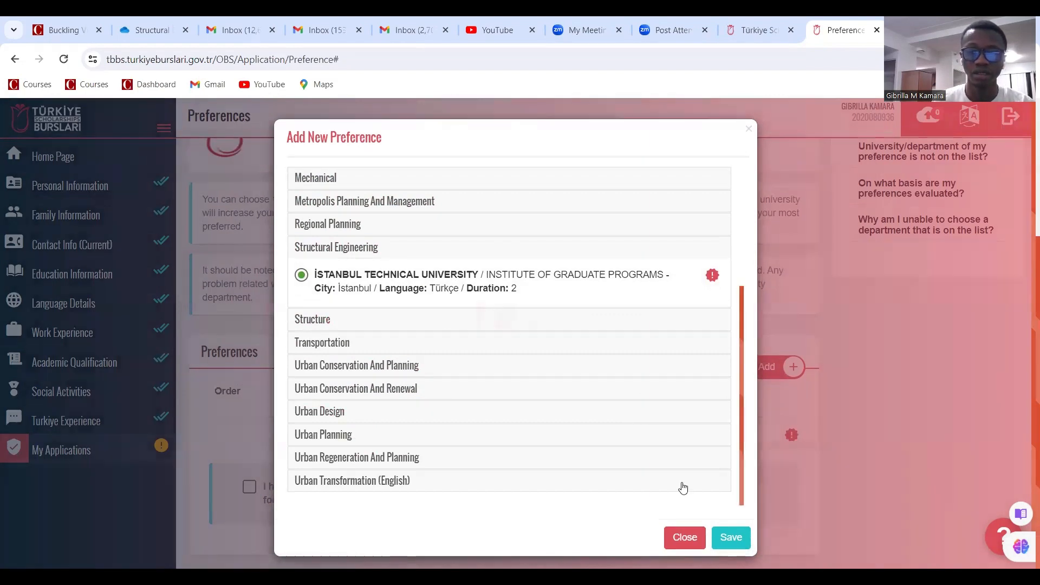
click(731, 537)
scroll(591, 271, down, 5)
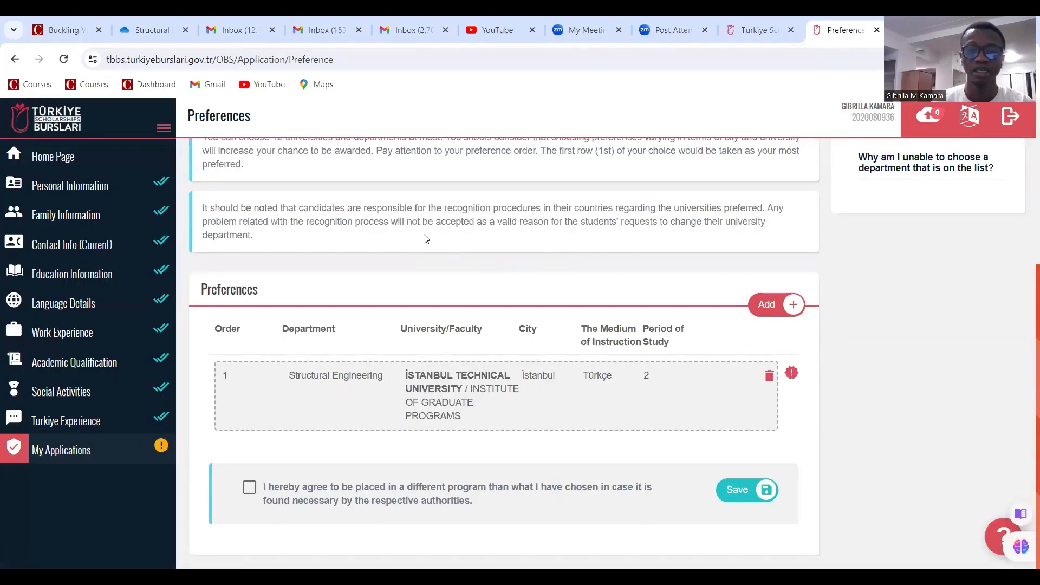
Start a second preference, browsing the Structural Engineering and Structure department university lists
click(768, 312)
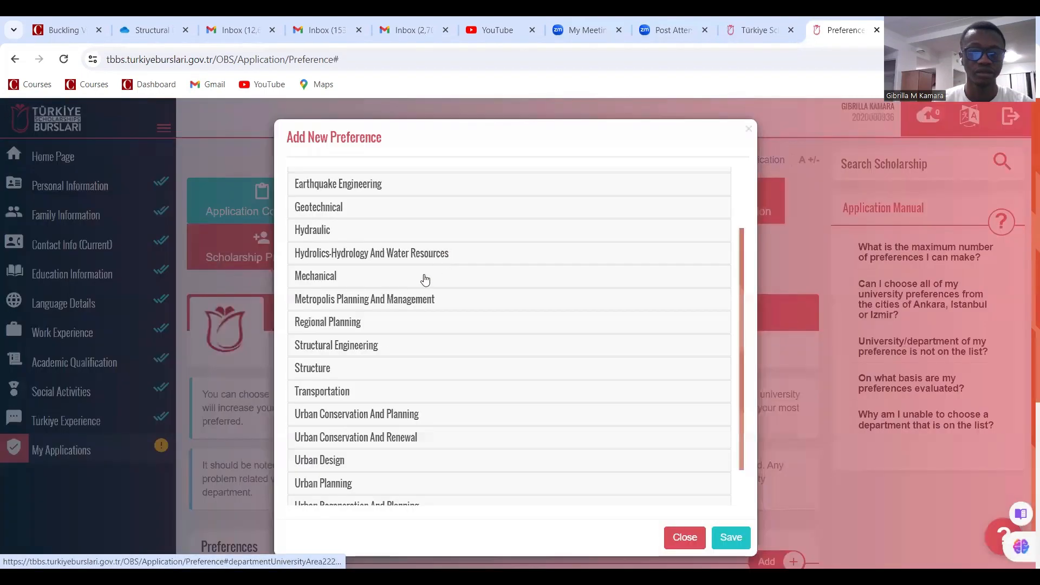
scroll(320, 327, down, 1)
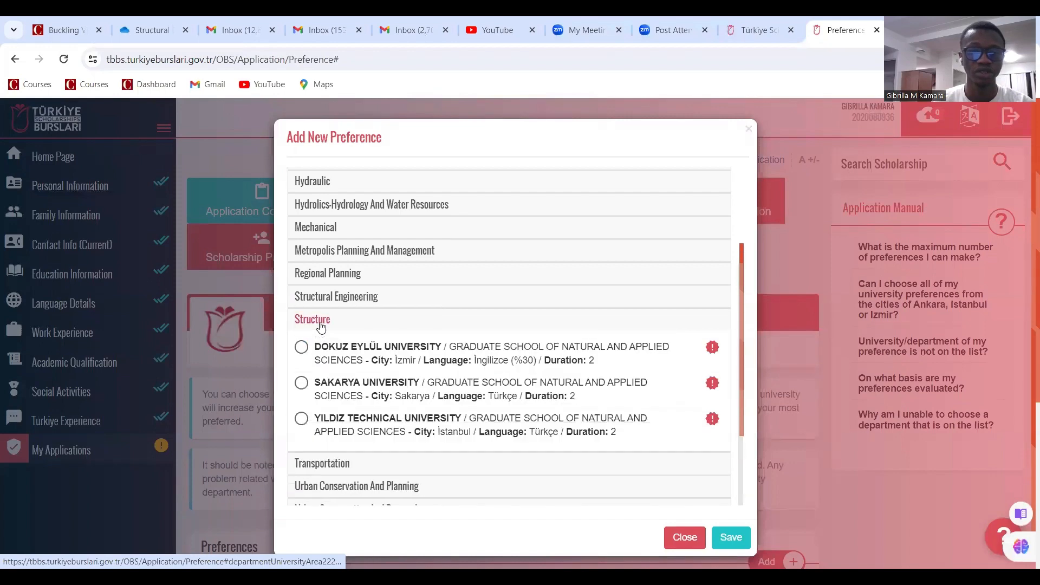
click(336, 298)
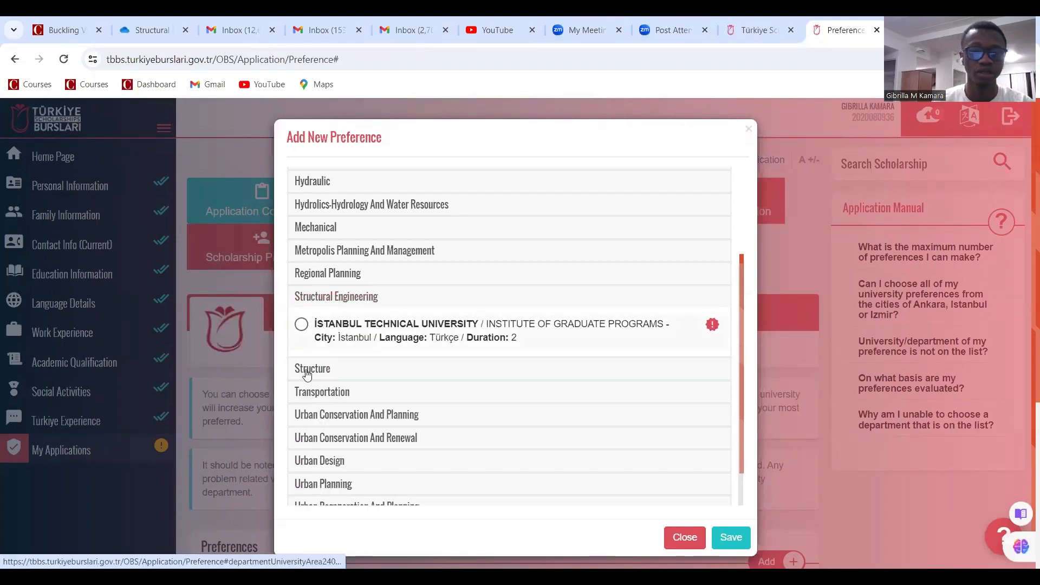
click(310, 370)
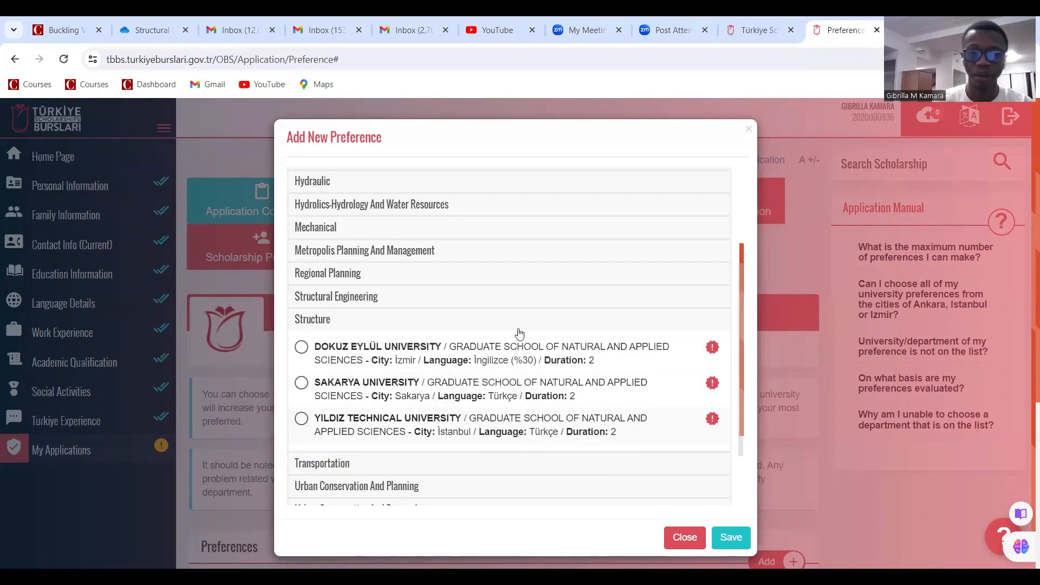
click(355, 298)
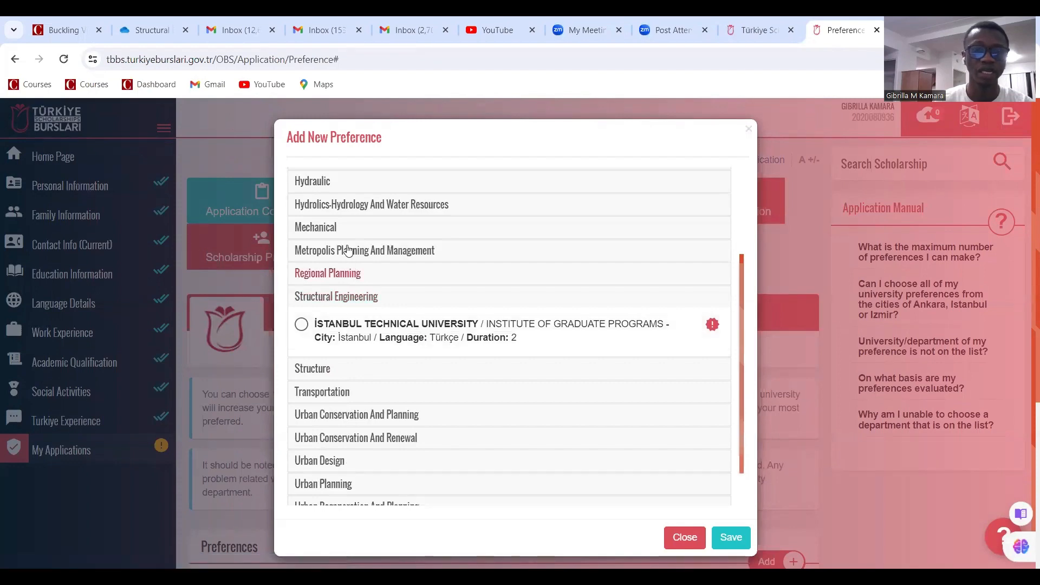
scroll(355, 349, up, 1)
scroll(346, 217, up, 2)
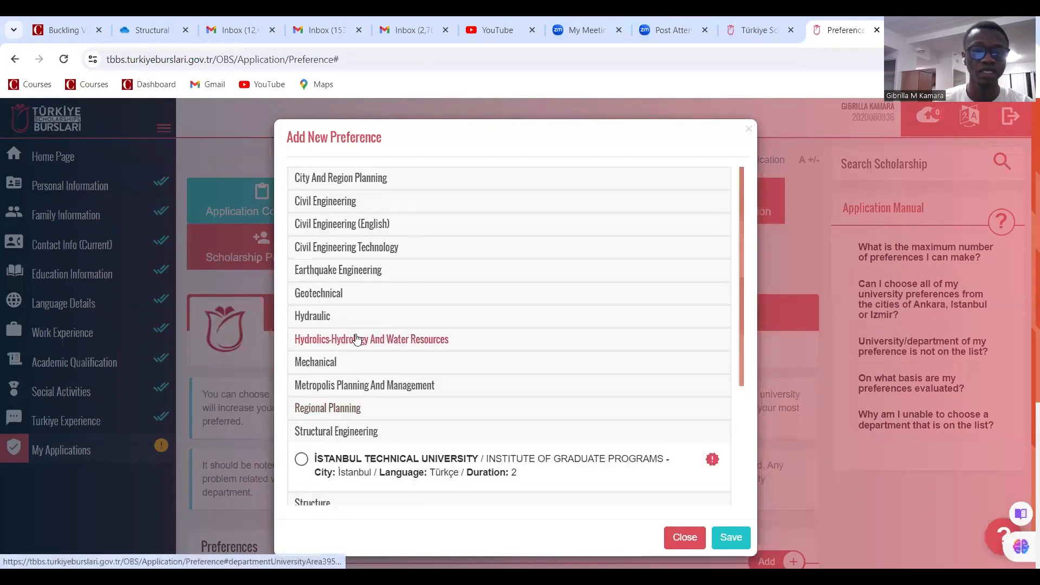
Choose Middle East Technical University Civil Engineering (Ankara, İngilizce) and save the preference
click(346, 203)
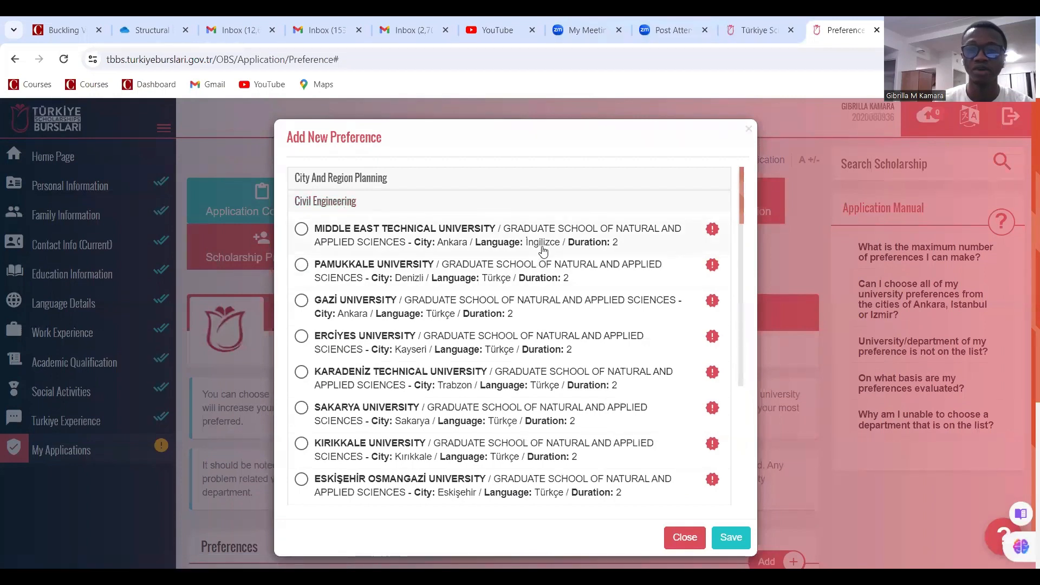
click(300, 231)
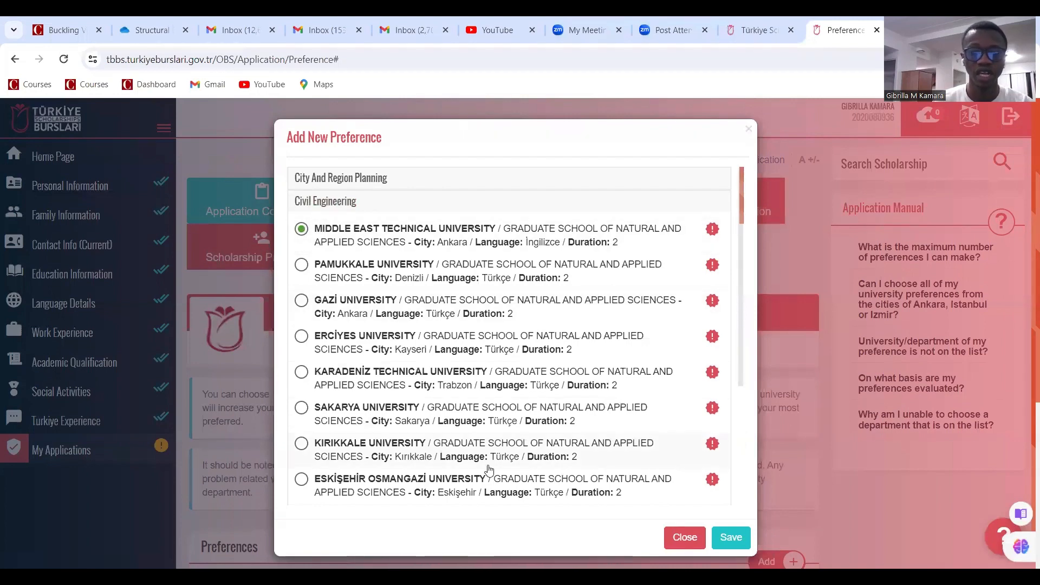
scroll(489, 469, down, 5)
scroll(482, 474, down, 1)
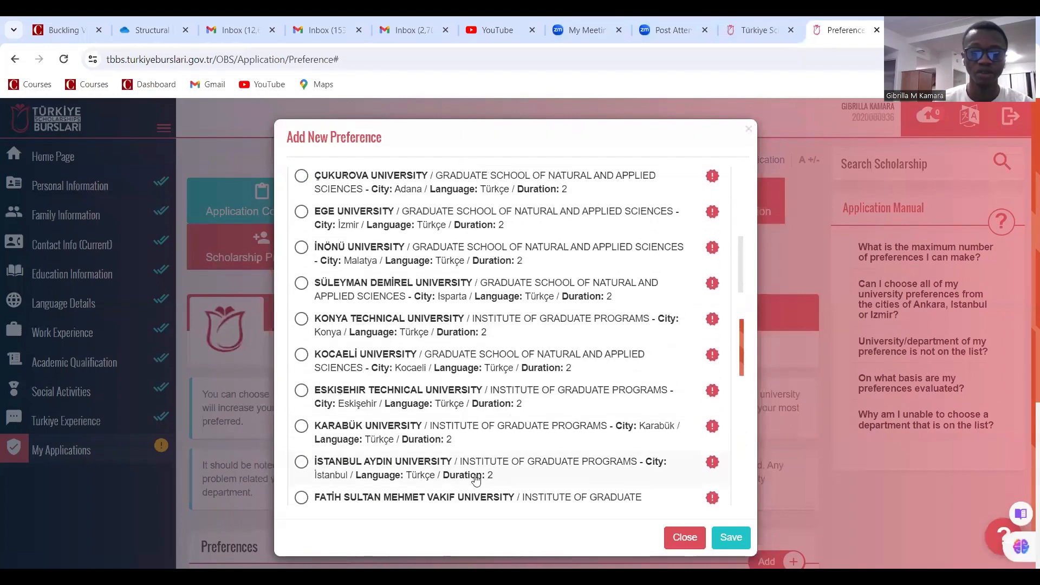
scroll(438, 482, up, 5)
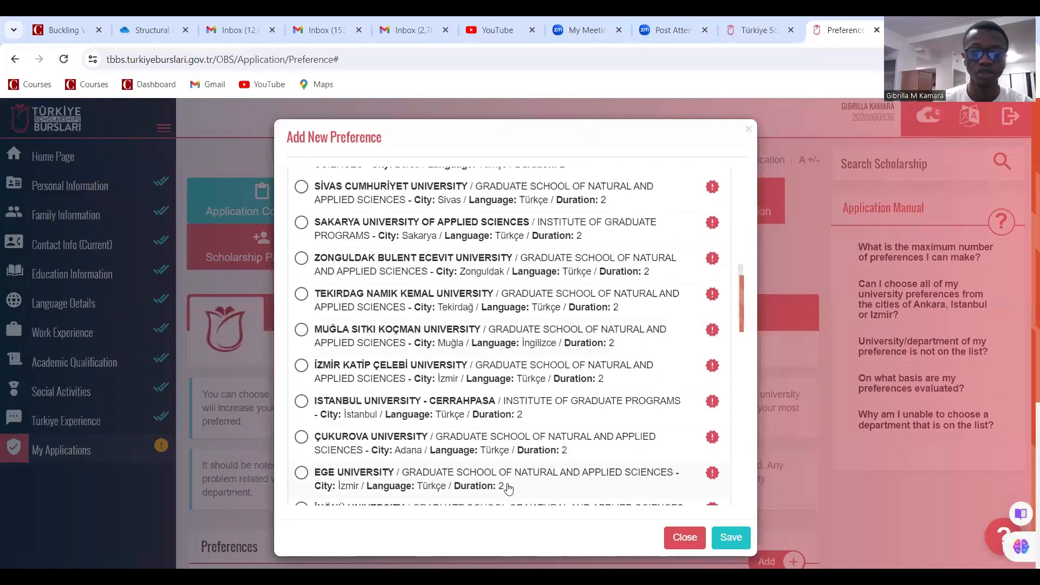
scroll(437, 487, down, 2)
scroll(444, 485, down, 1)
scroll(443, 486, down, 3)
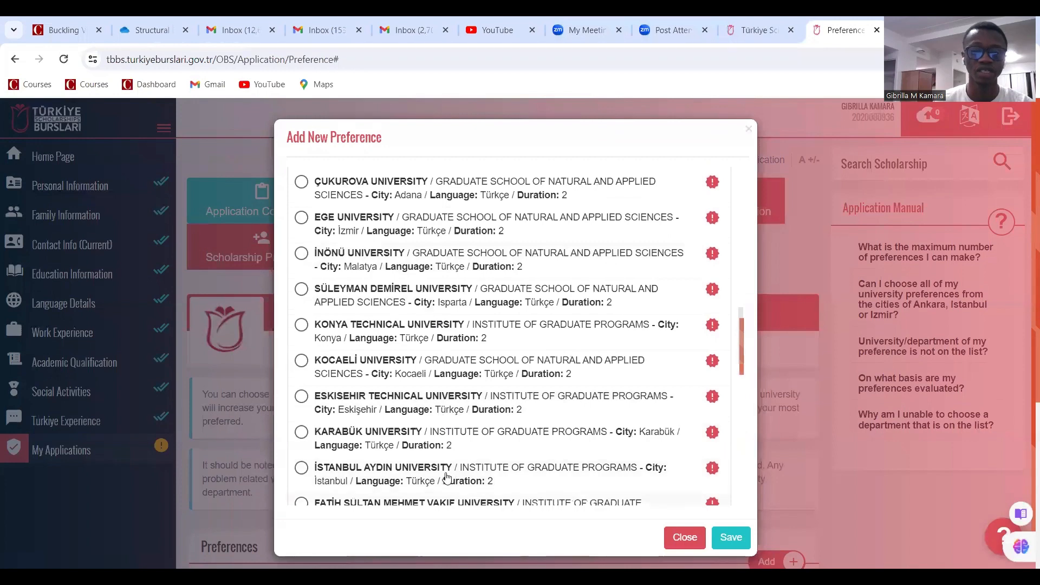
scroll(511, 357, up, 8)
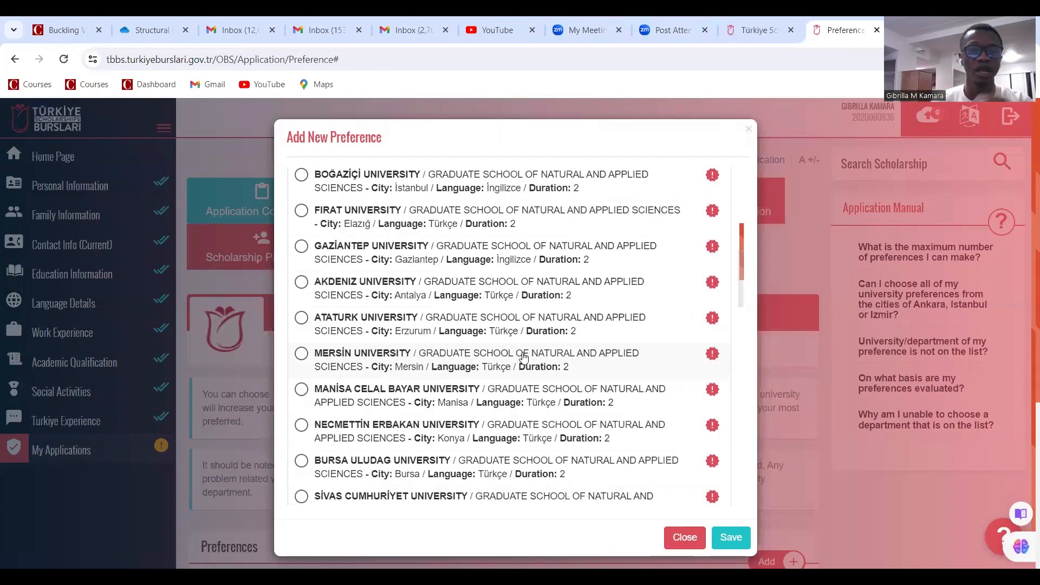
scroll(522, 359, up, 3)
click(731, 537)
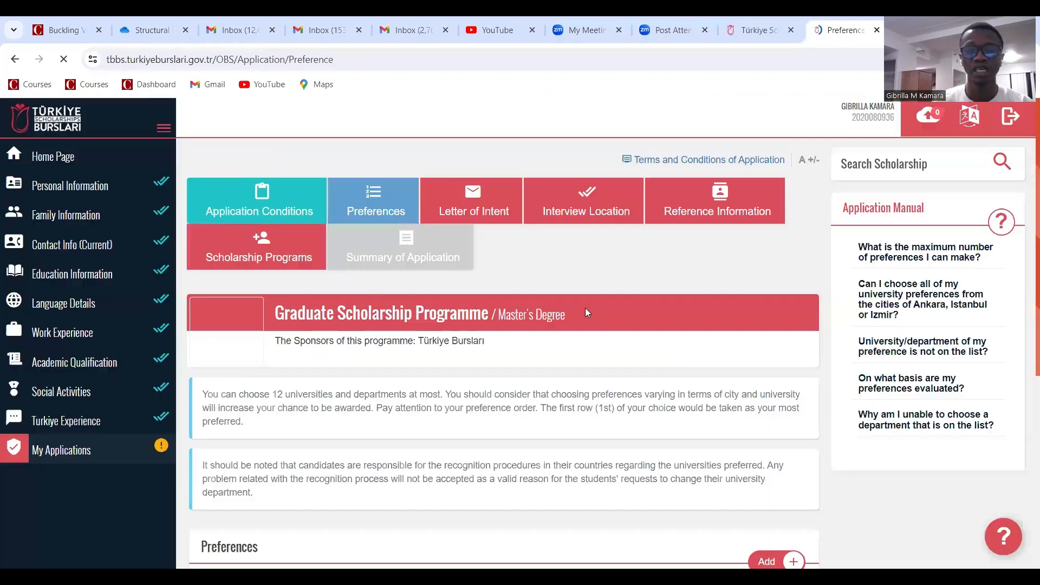
Agree to placement in a different programme, save both preferences, and go to Letter of Intent
scroll(560, 339, down, 6)
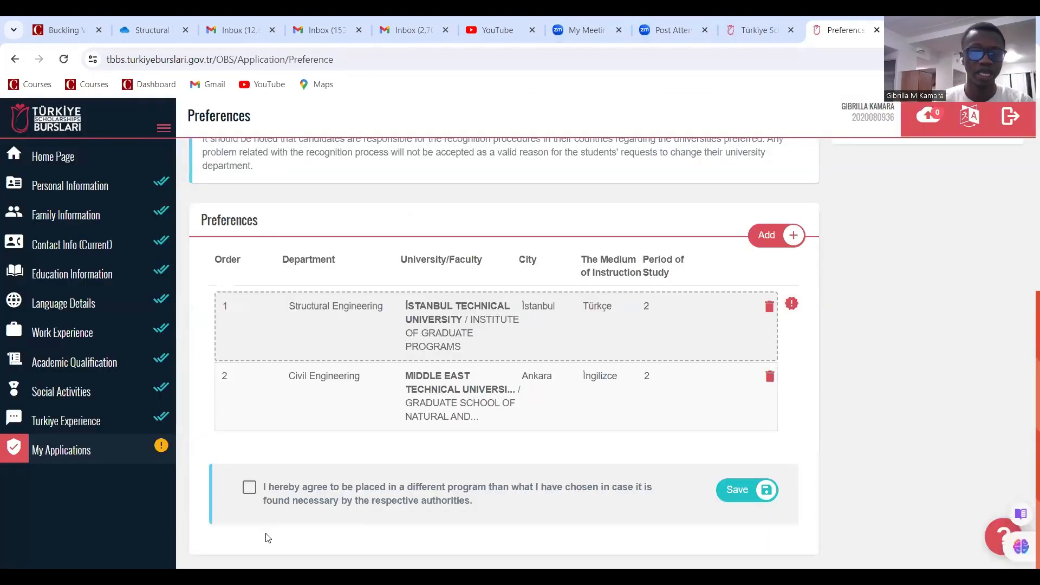
click(250, 489)
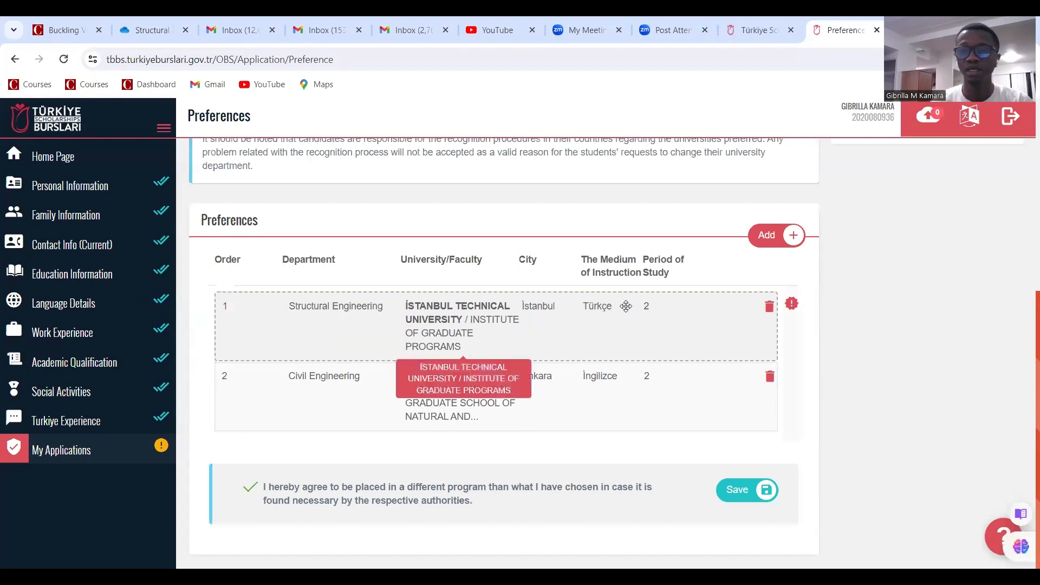
click(735, 491)
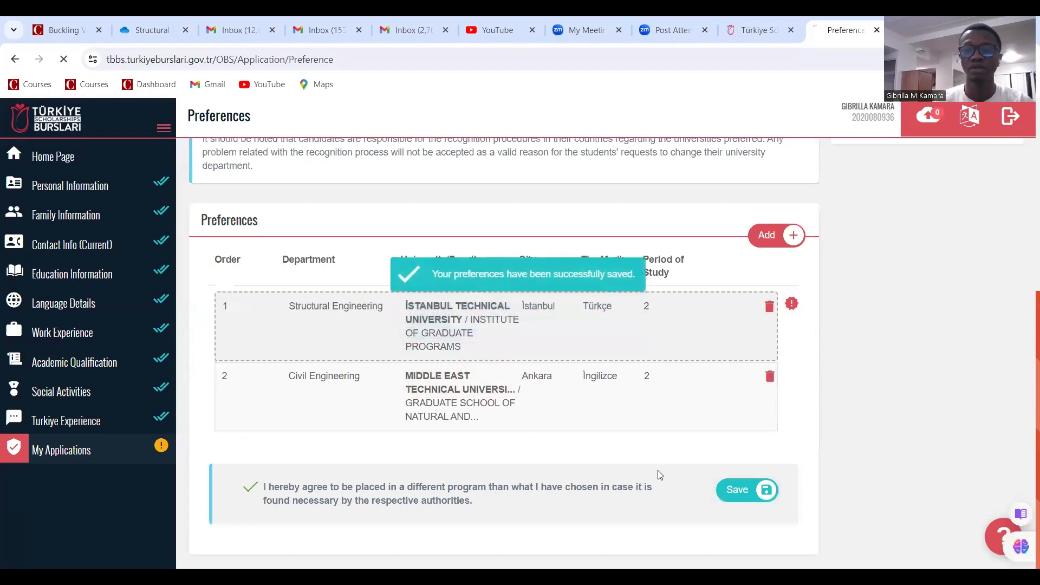
scroll(633, 436, down, 6)
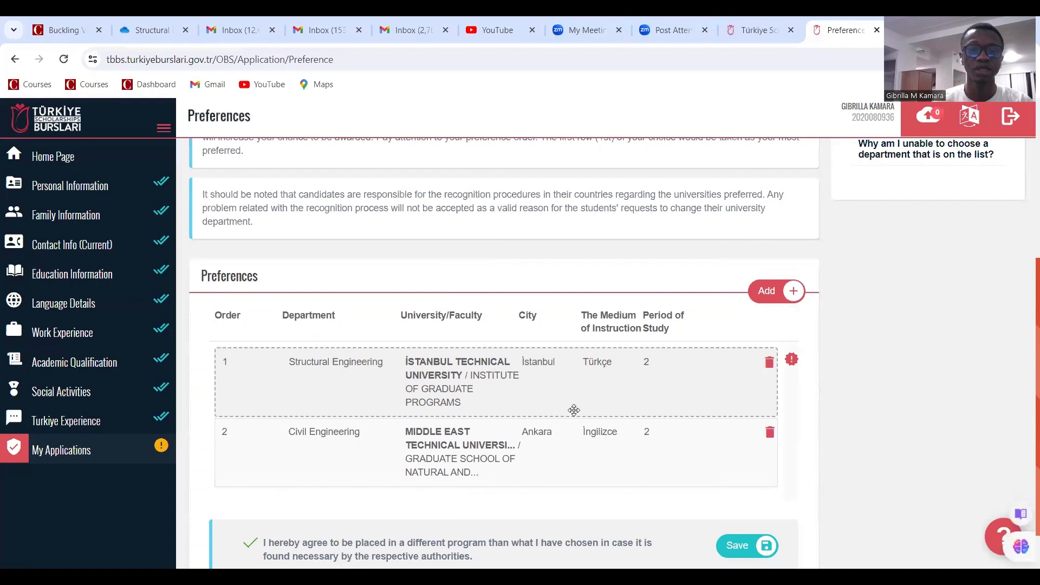
scroll(533, 367, up, 5)
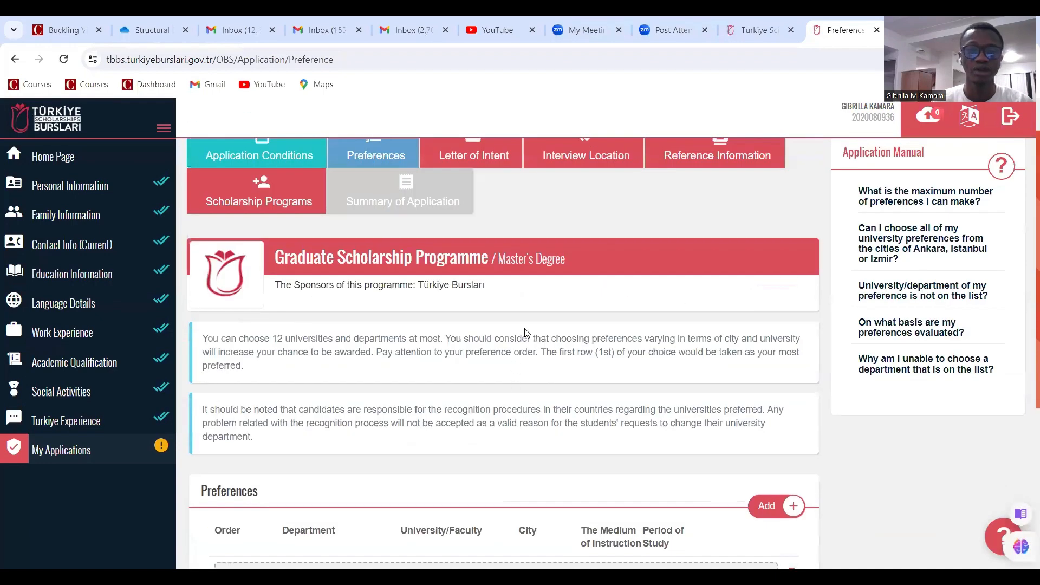
scroll(421, 277, up, 1)
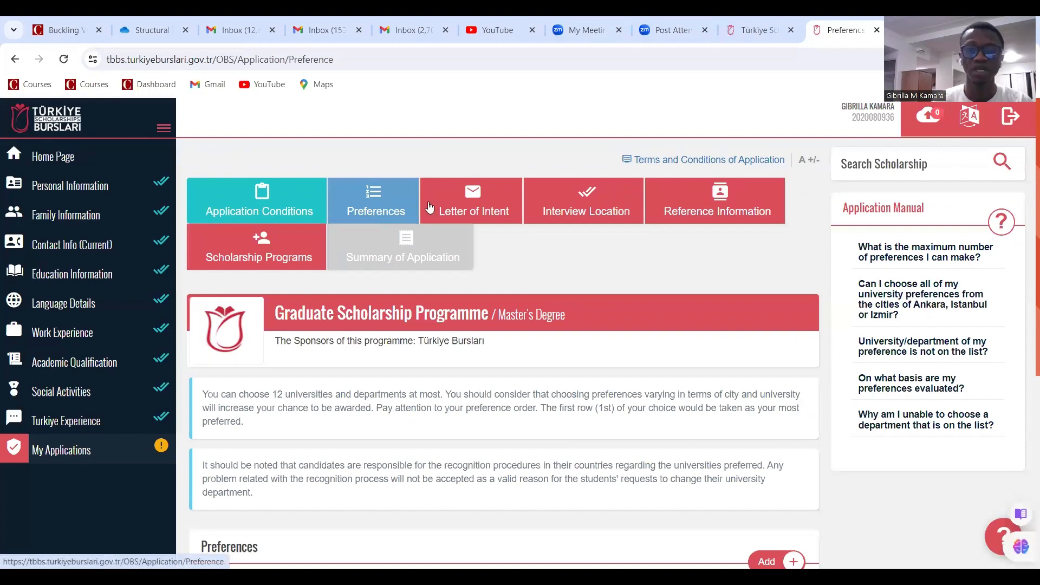
click(468, 204)
Scroll through the empty Letter of Intent form's letter, study proposal, literature review and additional sections
scroll(464, 232, down, 5)
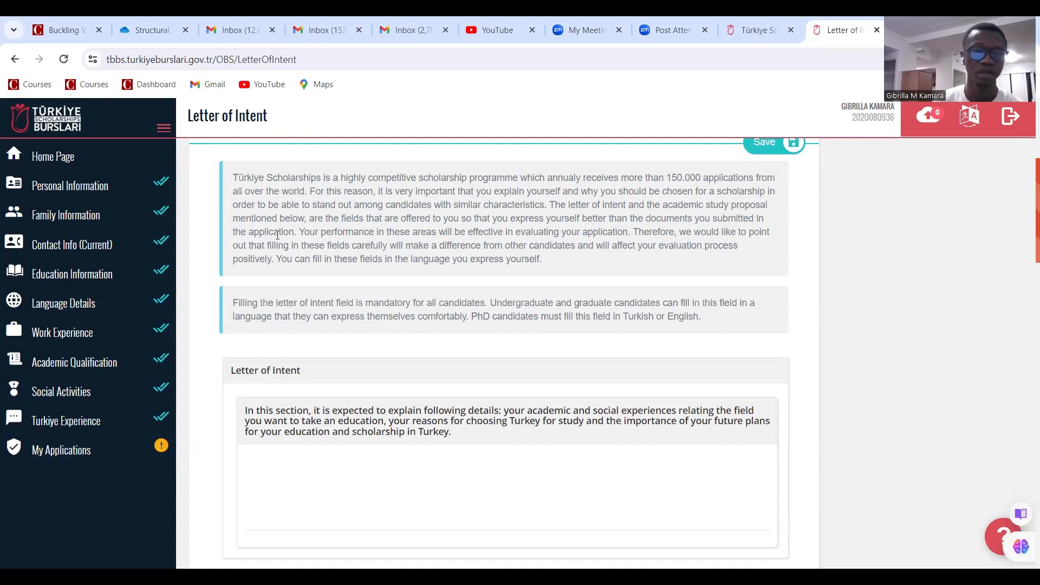
scroll(307, 239, down, 7)
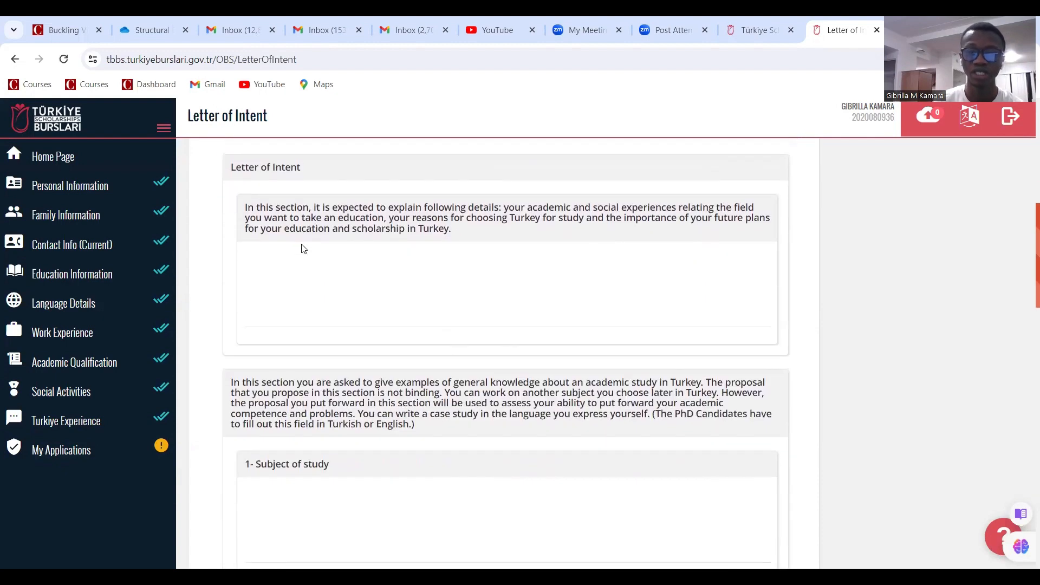
scroll(303, 346, up, 1)
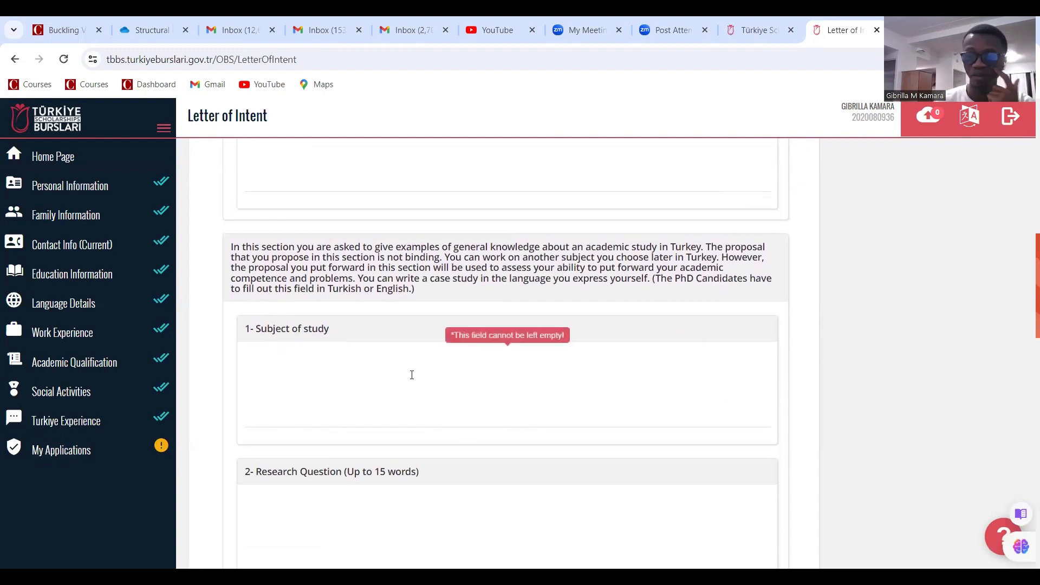
scroll(410, 373, up, 2)
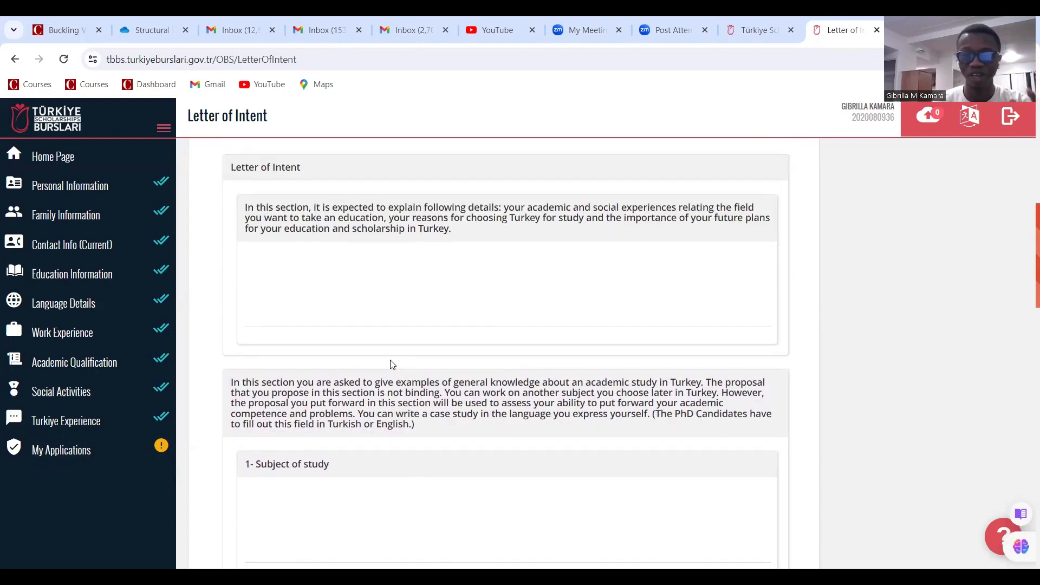
scroll(436, 383, up, 3)
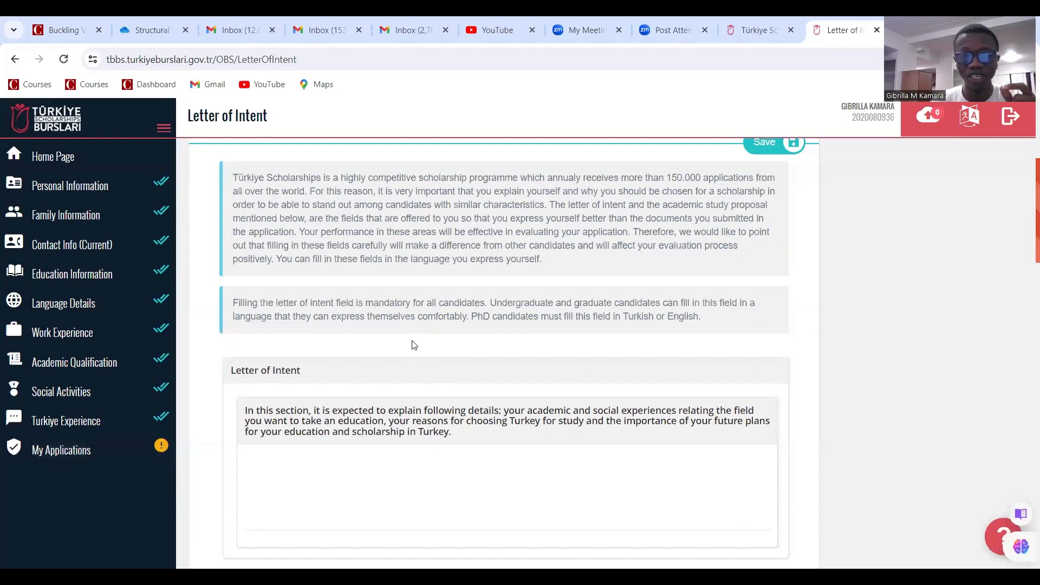
scroll(413, 346, down, 8)
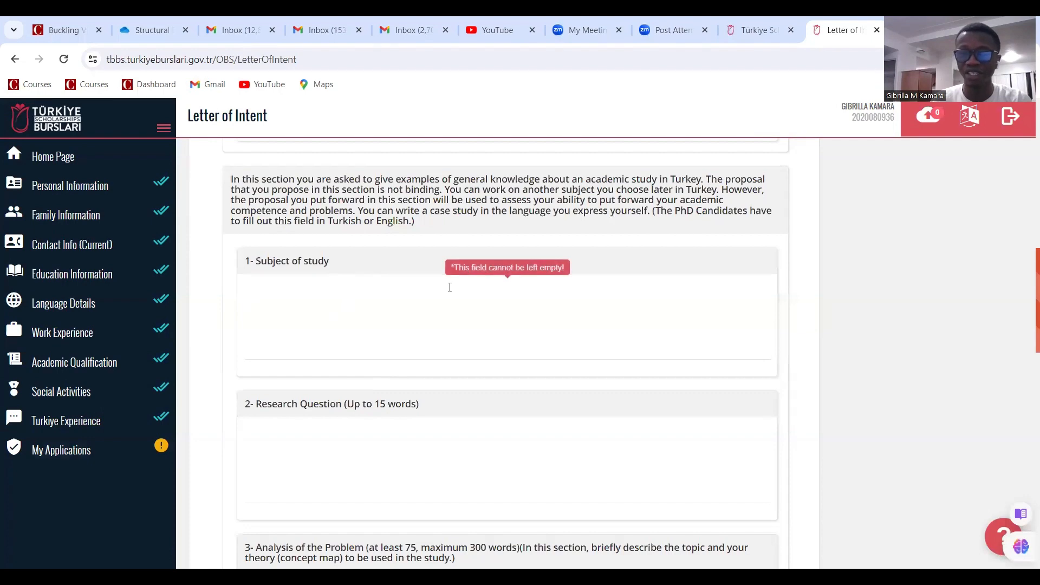
scroll(510, 295, down, 10)
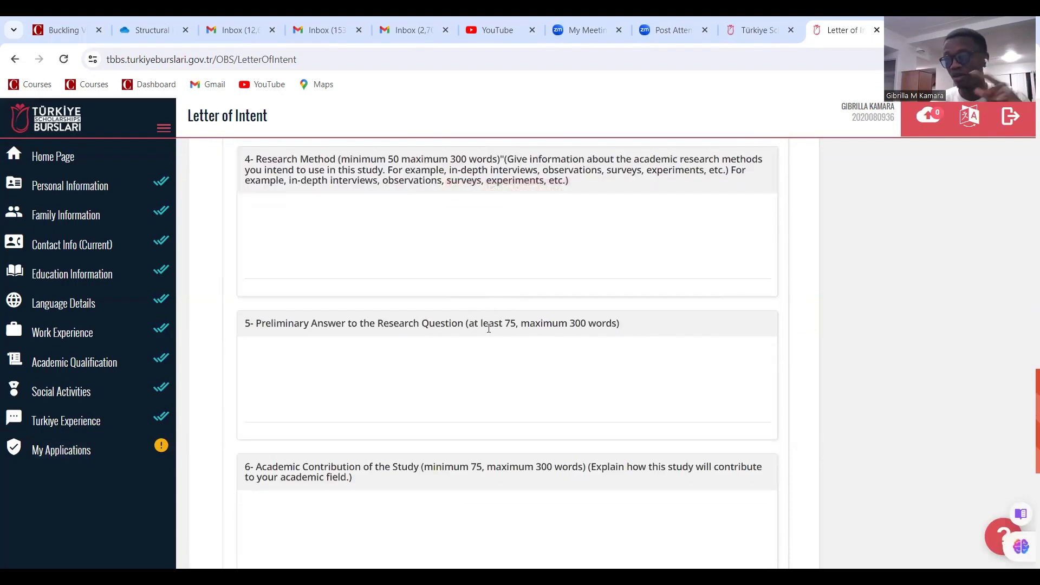
scroll(462, 352, down, 6)
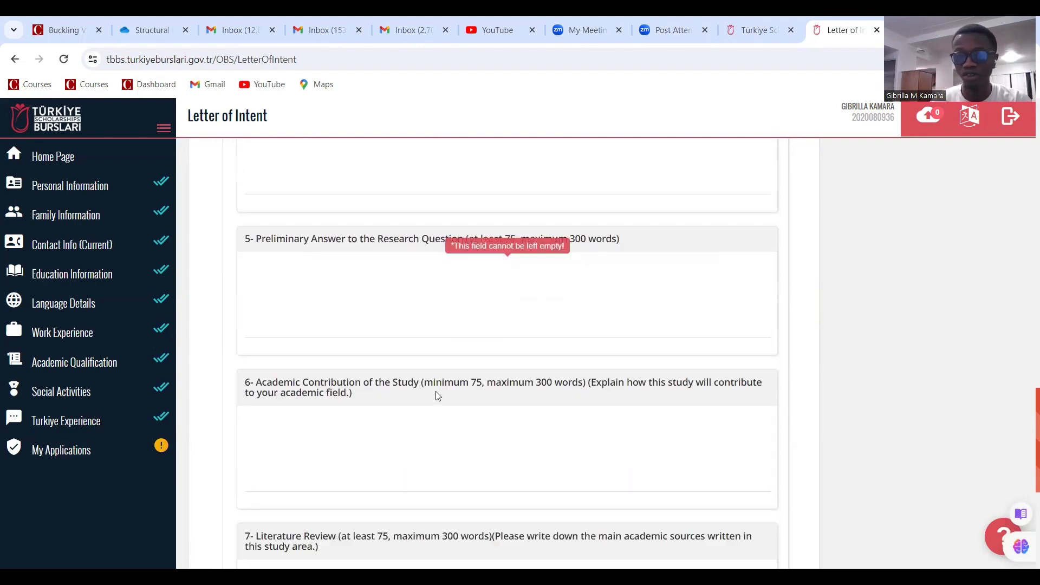
scroll(441, 374, down, 2)
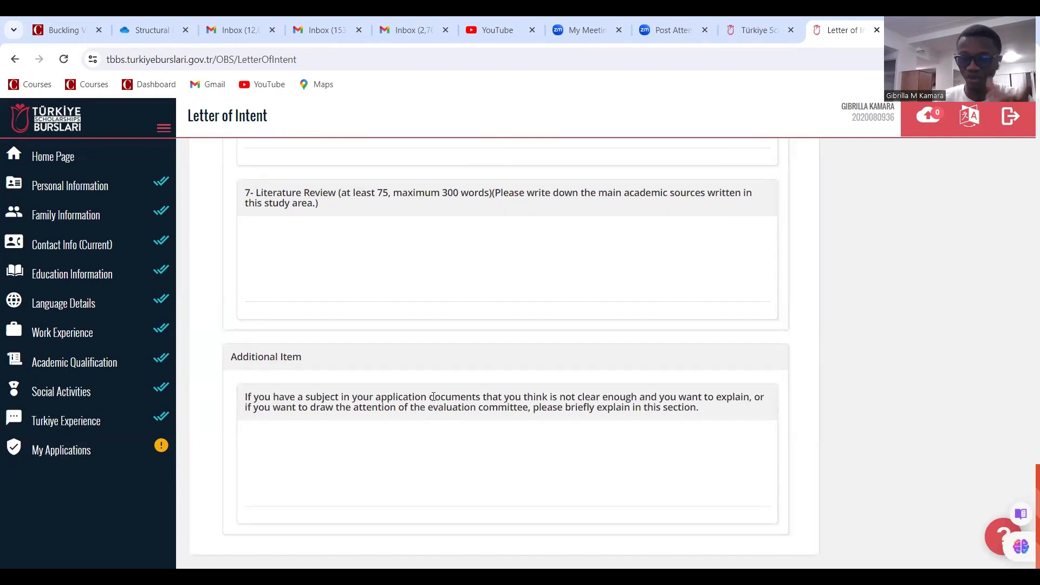
scroll(433, 396, up, 20)
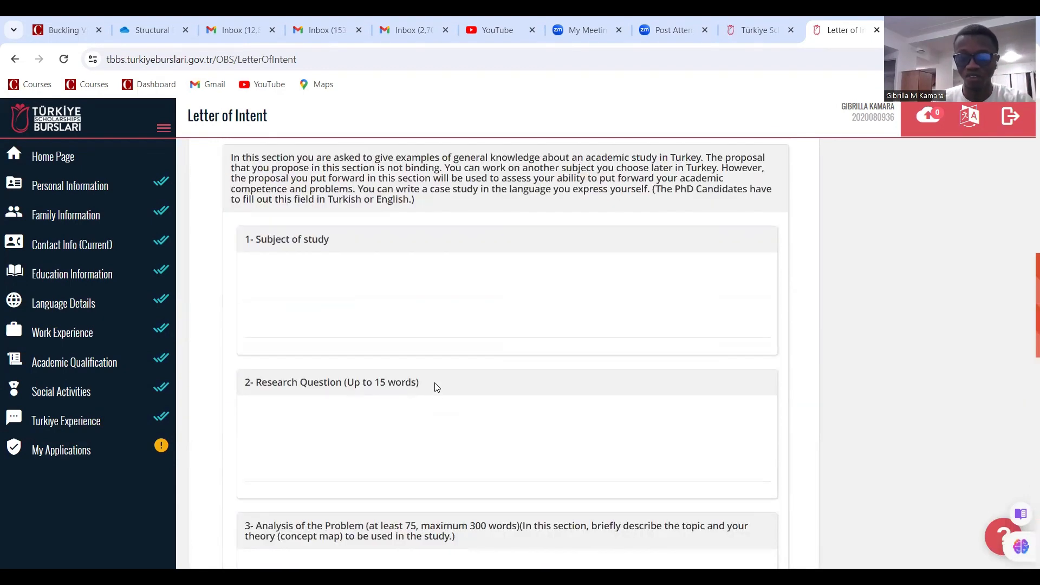
scroll(427, 355, up, 6)
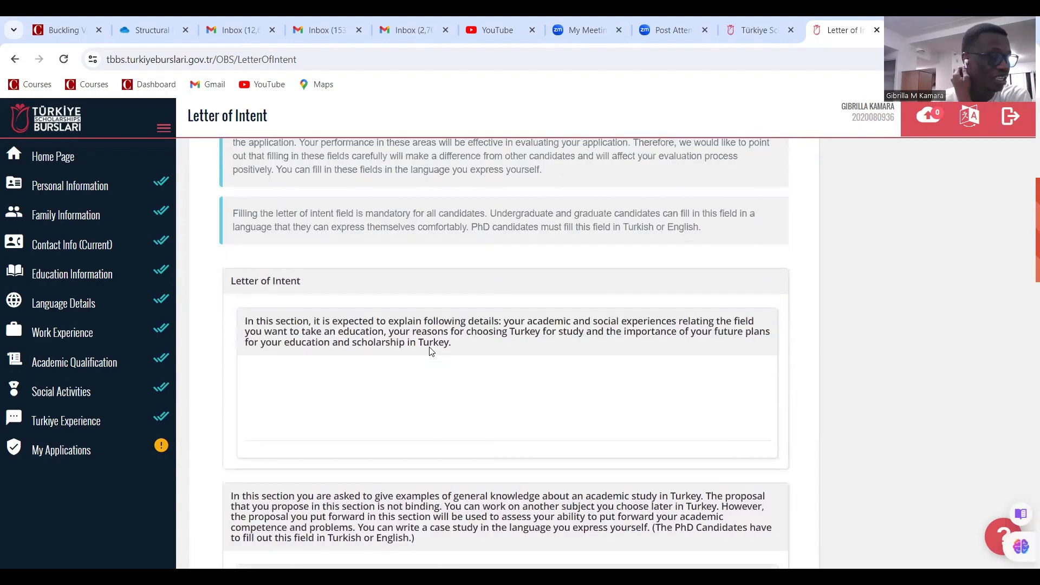
scroll(431, 358, up, 4)
scroll(430, 358, down, 5)
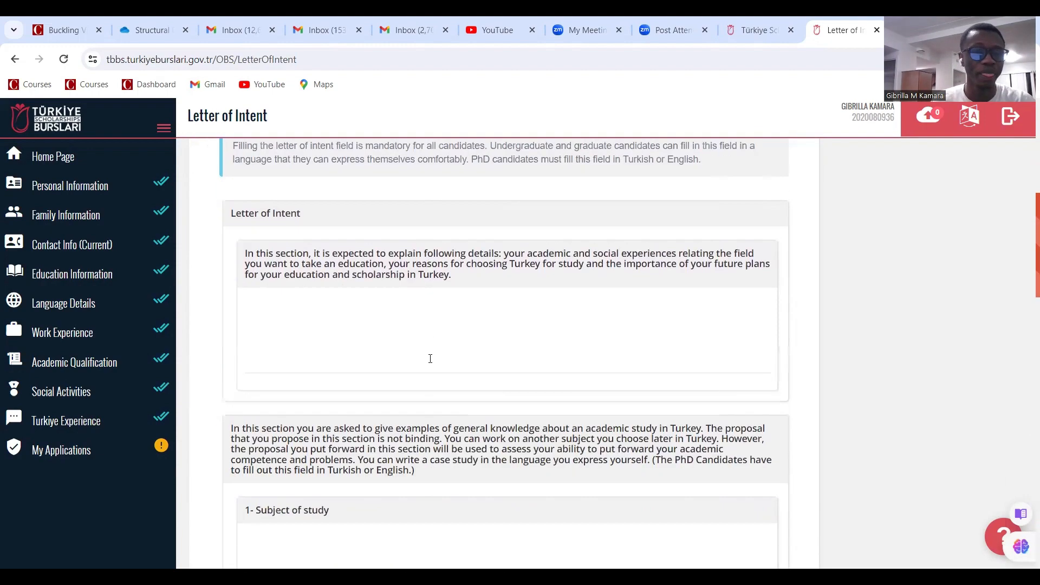
scroll(430, 356, up, 5)
scroll(430, 358, down, 5)
scroll(428, 354, down, 1)
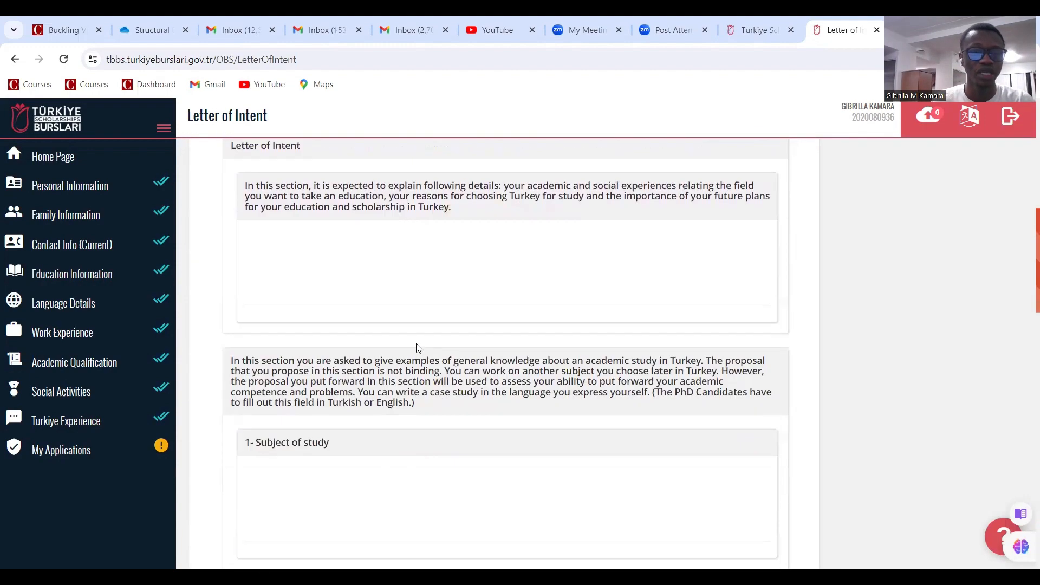
scroll(417, 346, up, 8)
scroll(418, 348, down, 4)
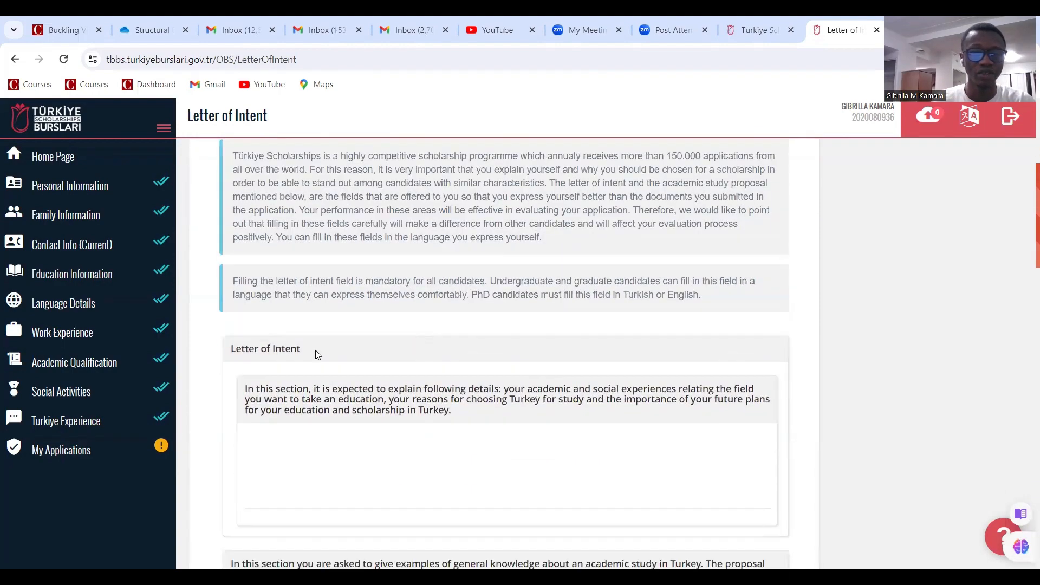
scroll(320, 379, down, 3)
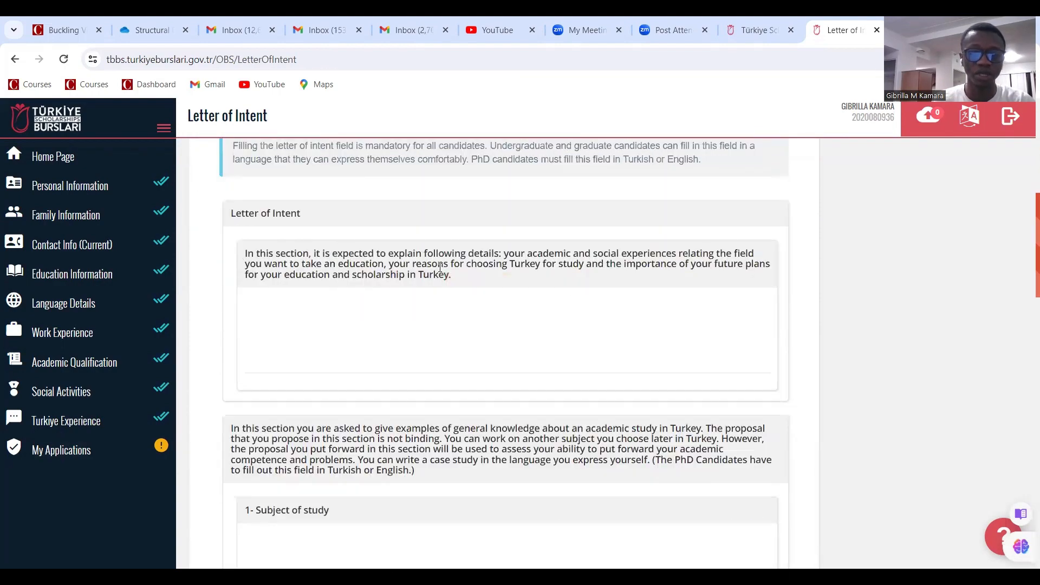
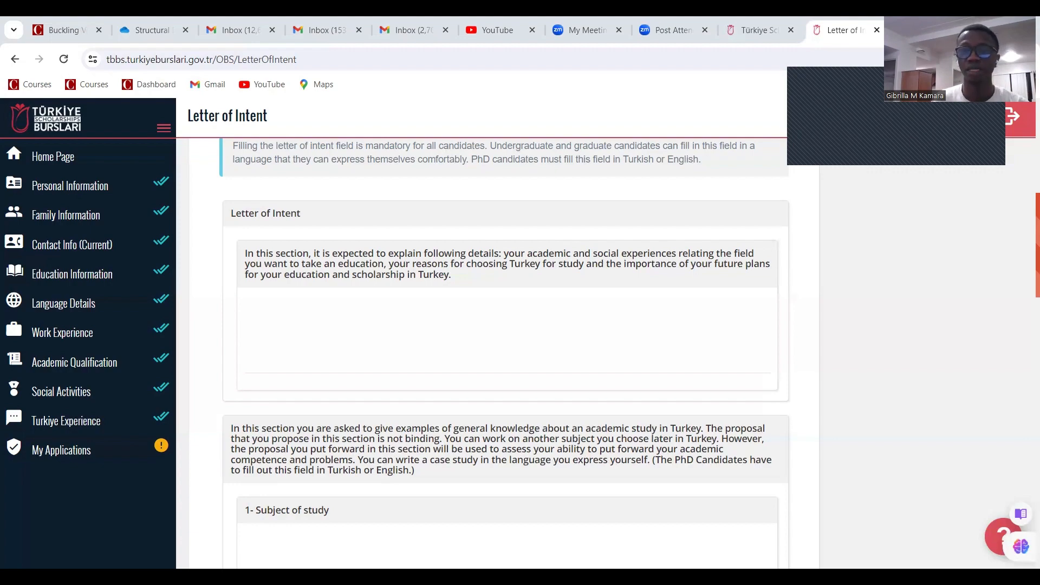
Type placeholder text into the Letter of Intent box
scroll(655, 208, down, 2)
scroll(655, 208, up, 6)
scroll(643, 212, down, 1)
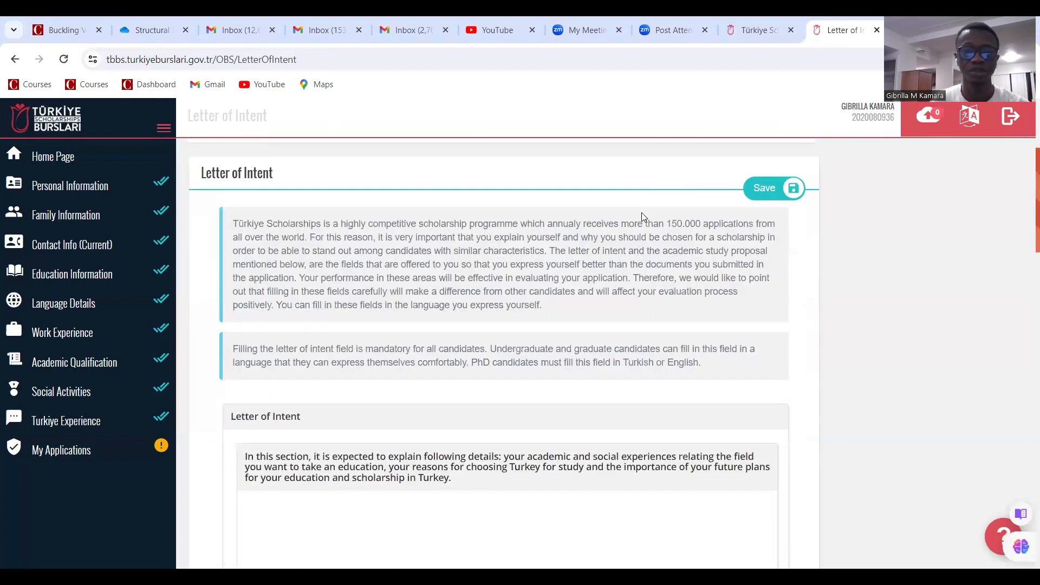
scroll(640, 215, down, 2)
text(cfjshasjnasdnmsdpmkodfjodfvudioasmolsdn)
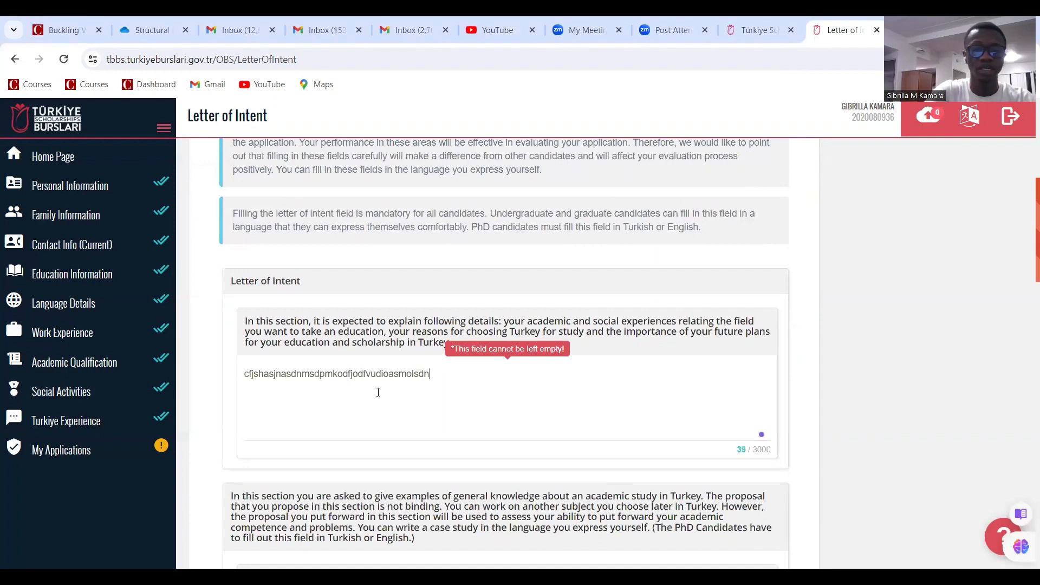
text(sdbvsdvsdnhsdm,sdmkdfhedfposd;asjkasghasghask)
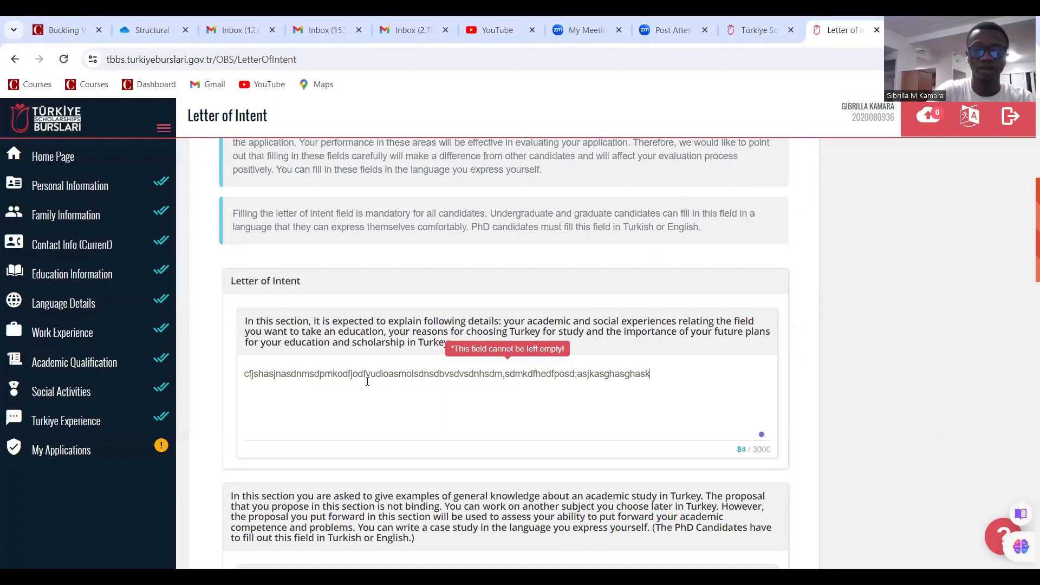
text(as;lasjhsdvsdbsd;mdfldfjkdfdffghhjhjh)
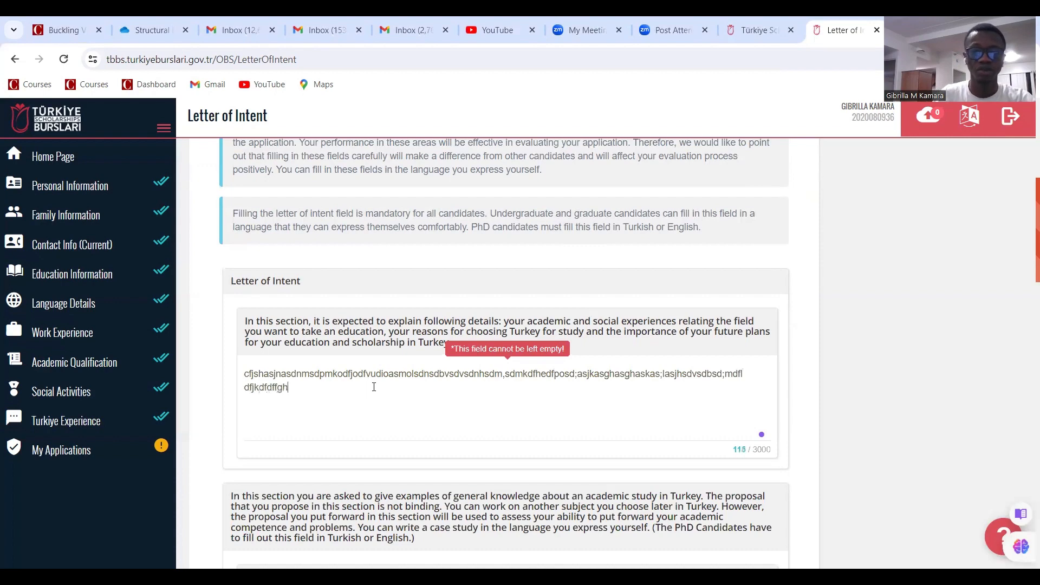
Fill the Subject of study and Research Question fields with placeholder text
scroll(459, 352, down, 4)
scroll(459, 351, down, 1)
click(359, 329)
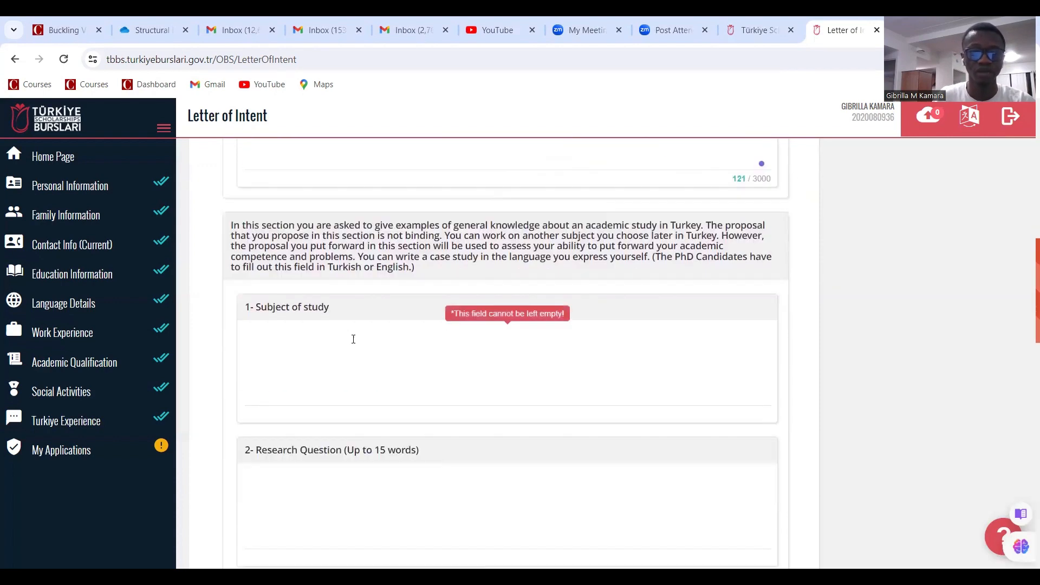
text(s)
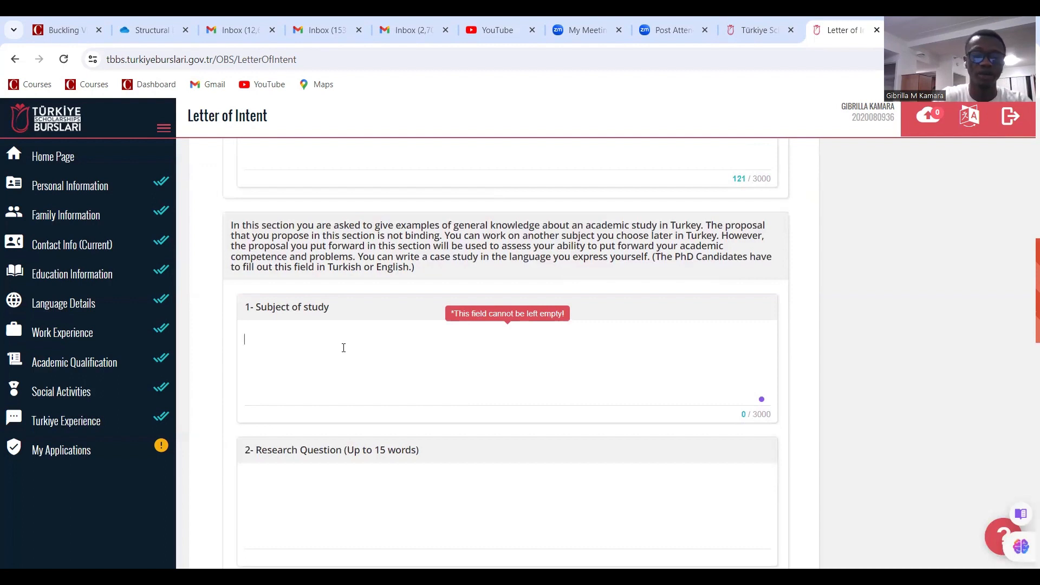
text(dbvdmsvsvdmc,lmbvbn)
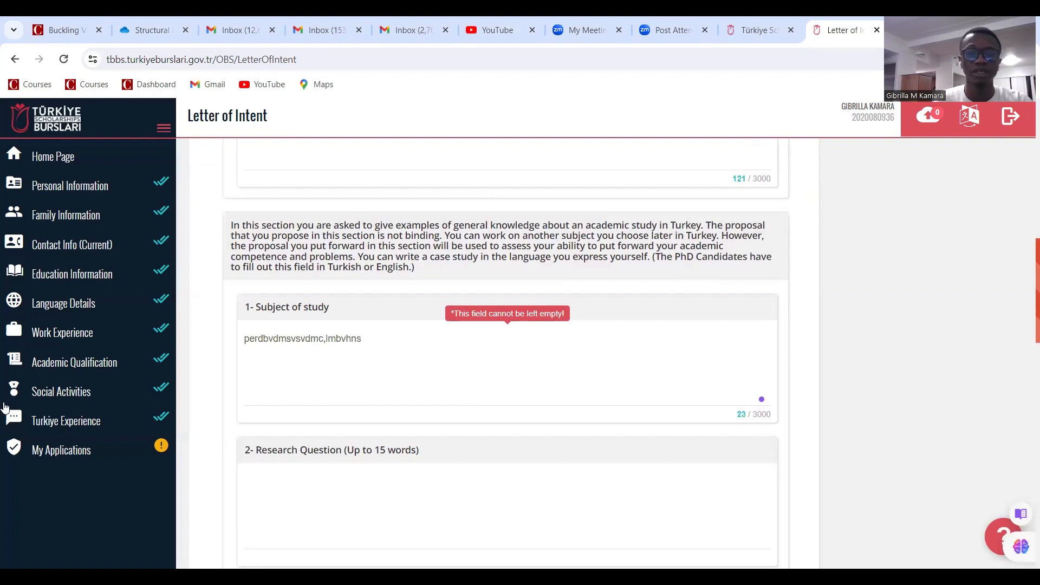
scroll(348, 344, down, 2)
click(299, 382)
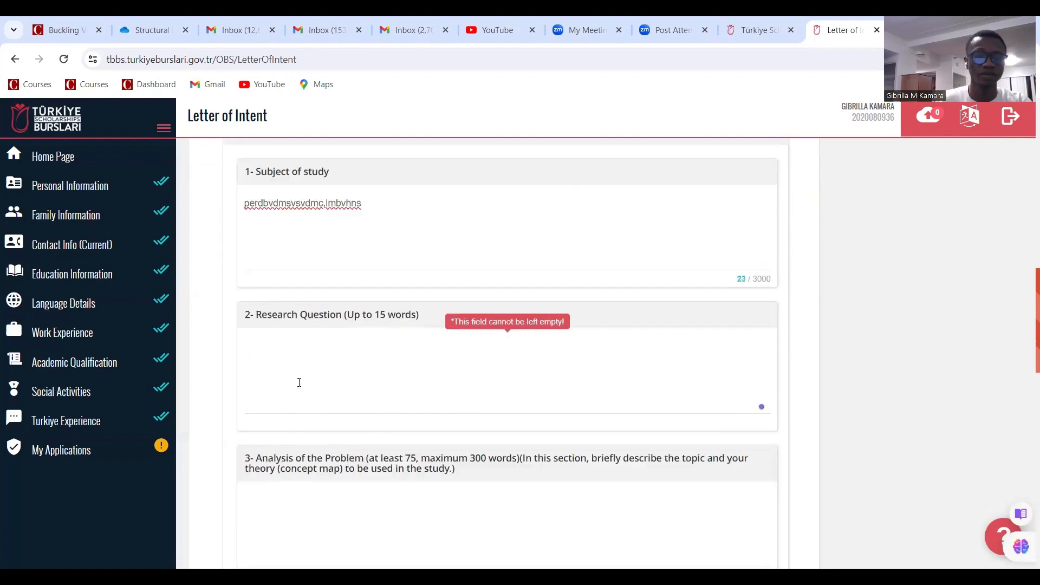
text(whwtalddjdkld)
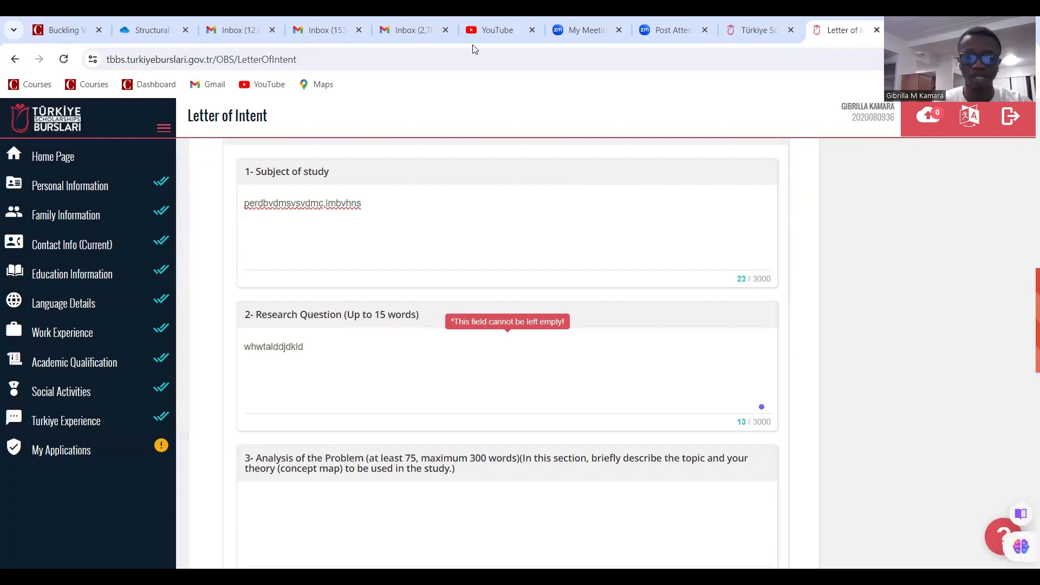
scroll(373, 268, down, 4)
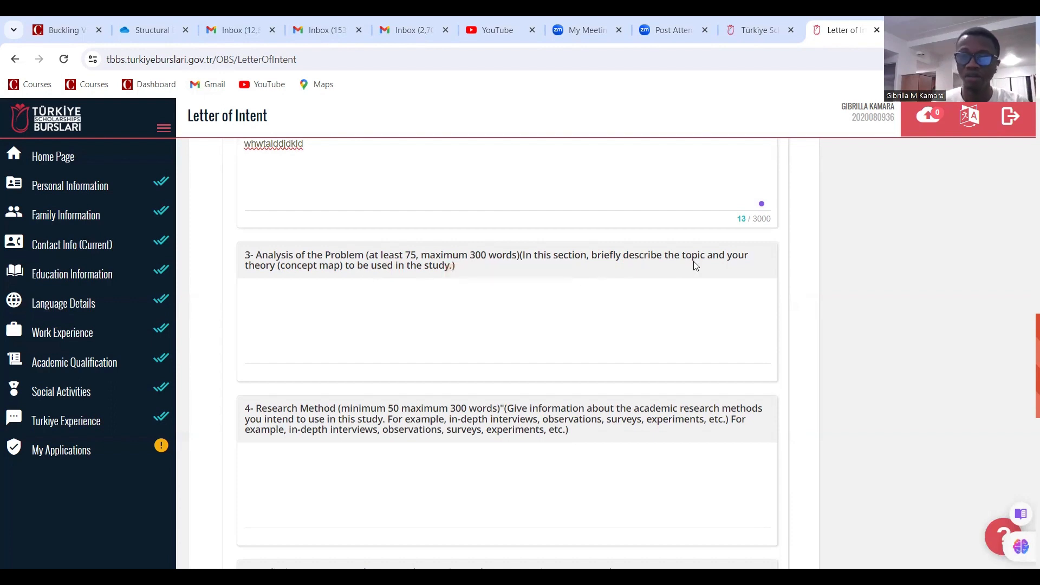
Fill Analysis of the Problem, Research Method and Preliminary Answer with placeholder text
click(374, 300)
text(fs)
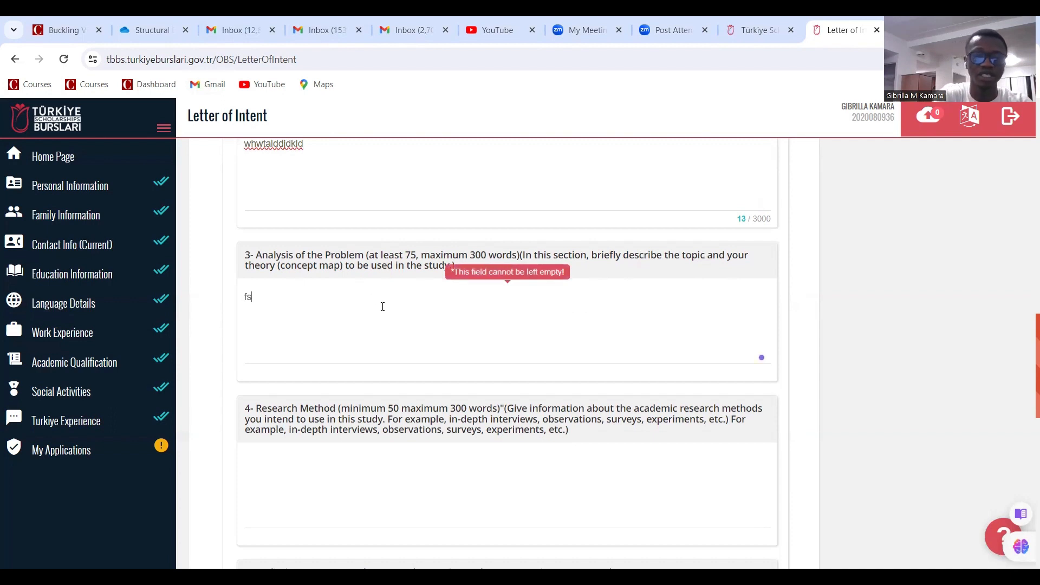
text(hsdjhsdvsdjhndjdfhjsbmsb)
scroll(339, 420, down, 2)
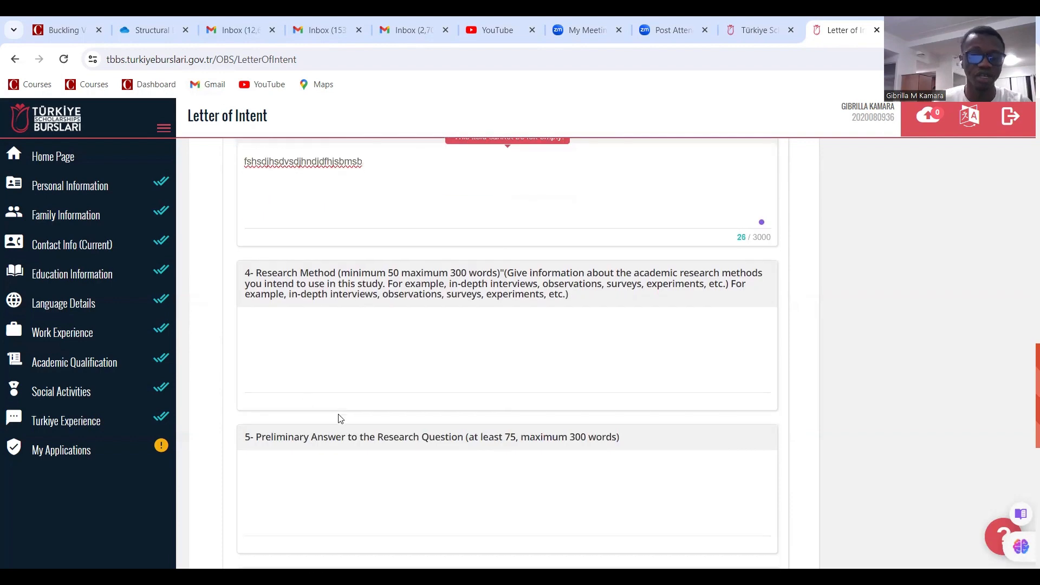
click(277, 321)
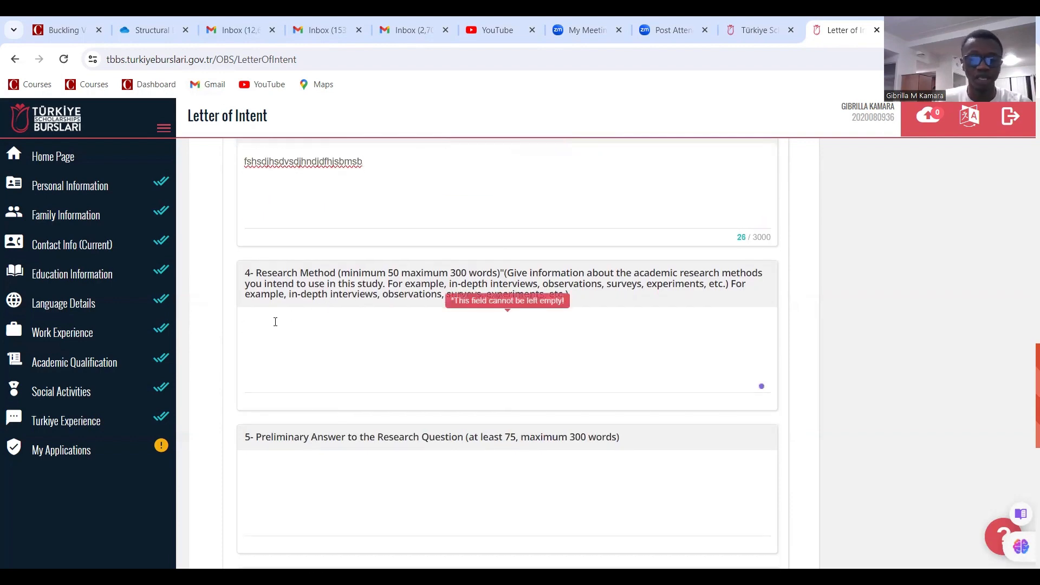
text(fgsghdjksdfhsdtfhklfghfgh)
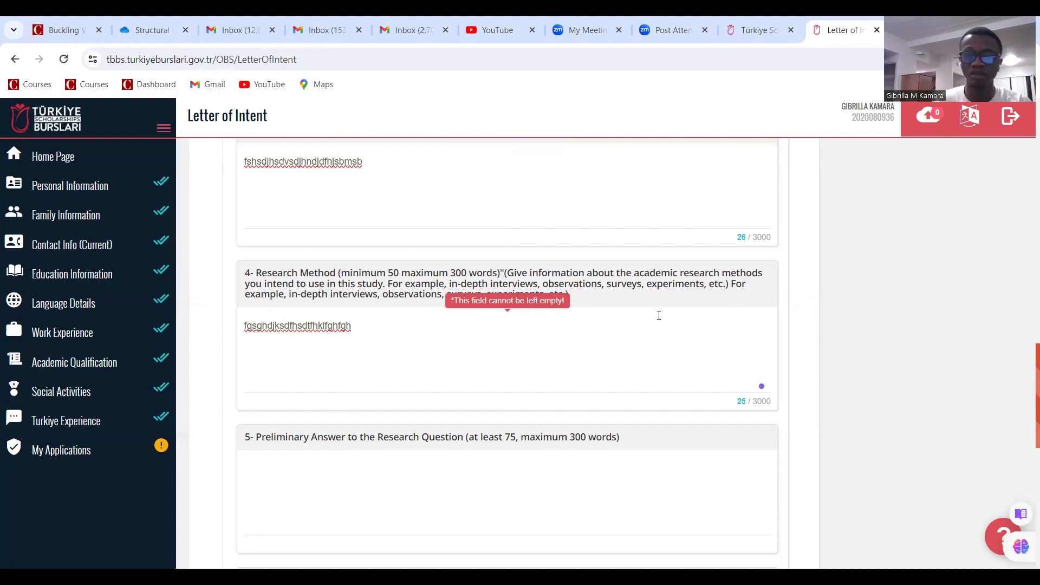
scroll(638, 318, down, 3)
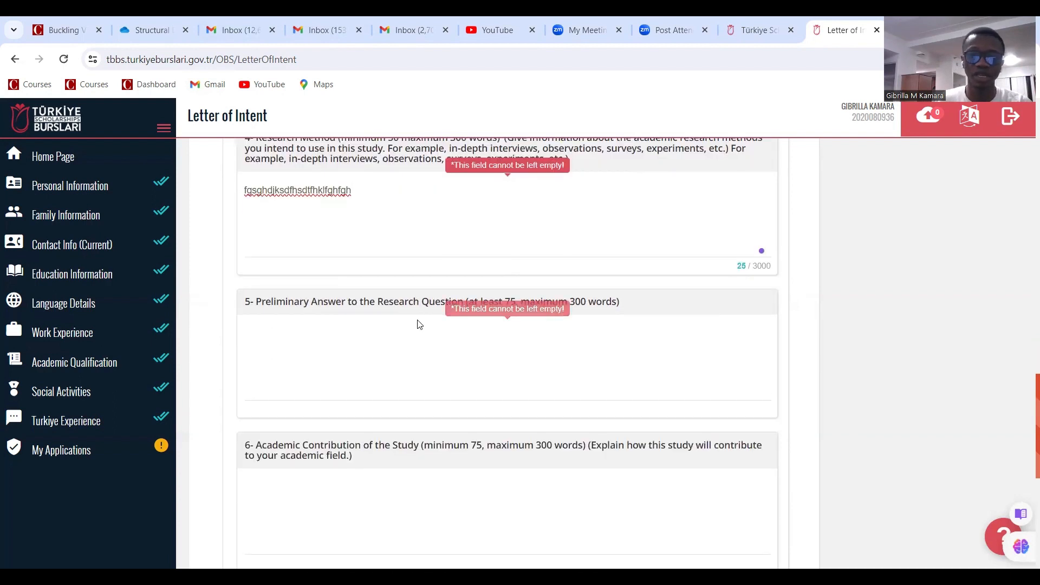
click(292, 323)
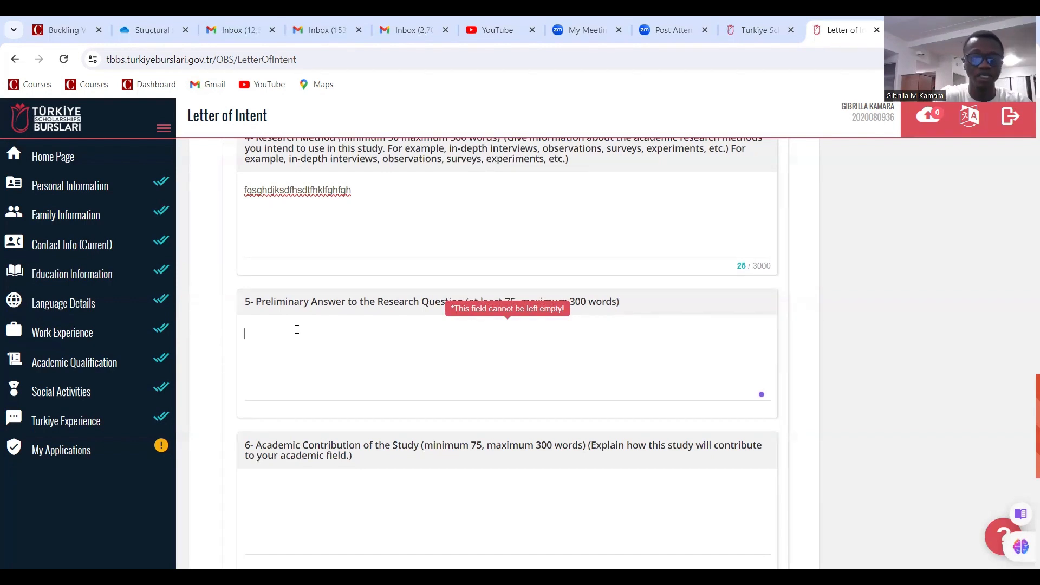
text(ajhaghdhdfj)
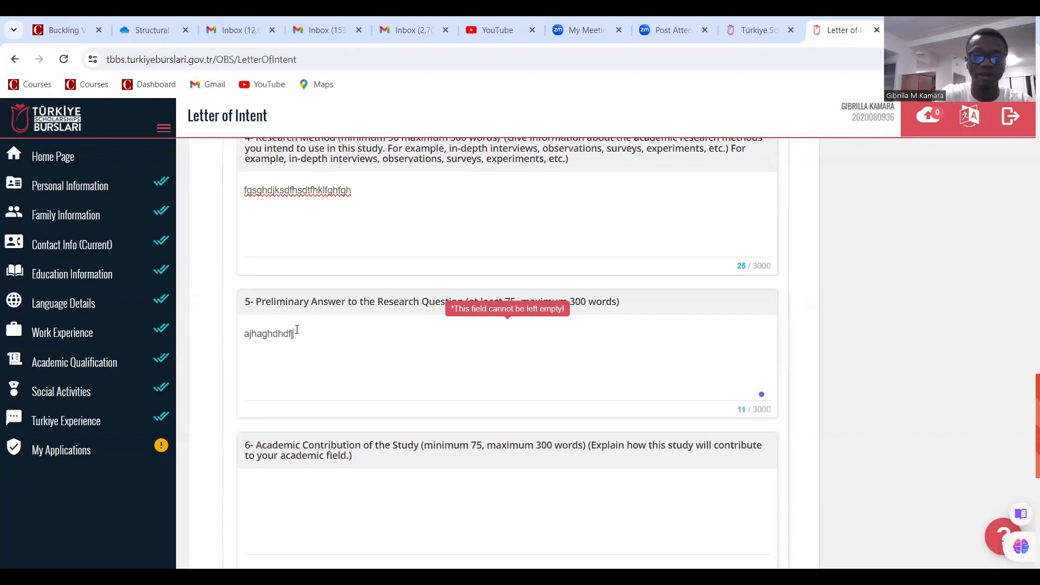
text(dfhdgsdjdfkfjsgsdfl)
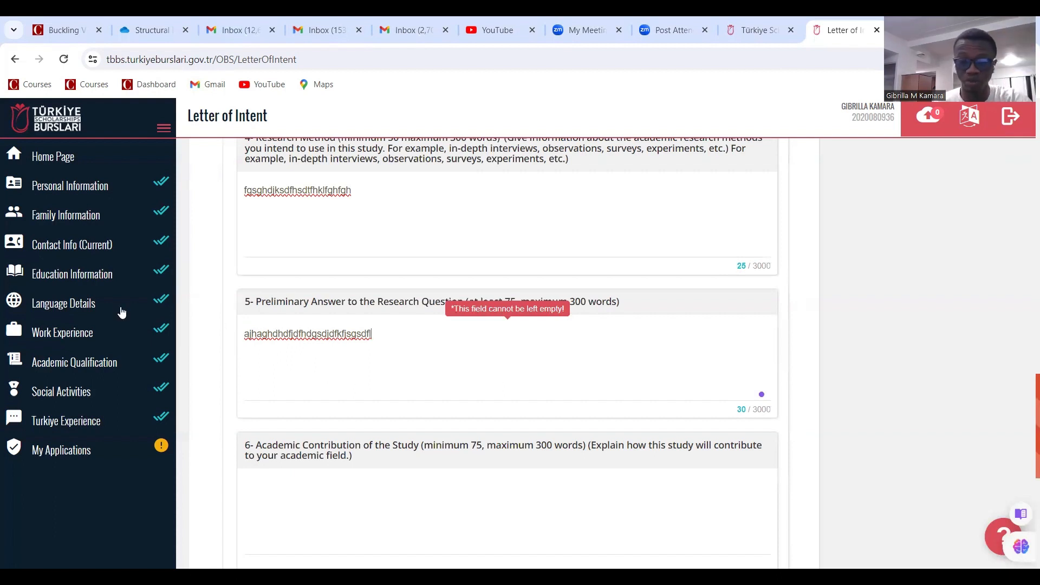
Fill Academic Contribution, Literature Review and Additional Item with placeholder text
scroll(308, 365, down, 2)
click(307, 365)
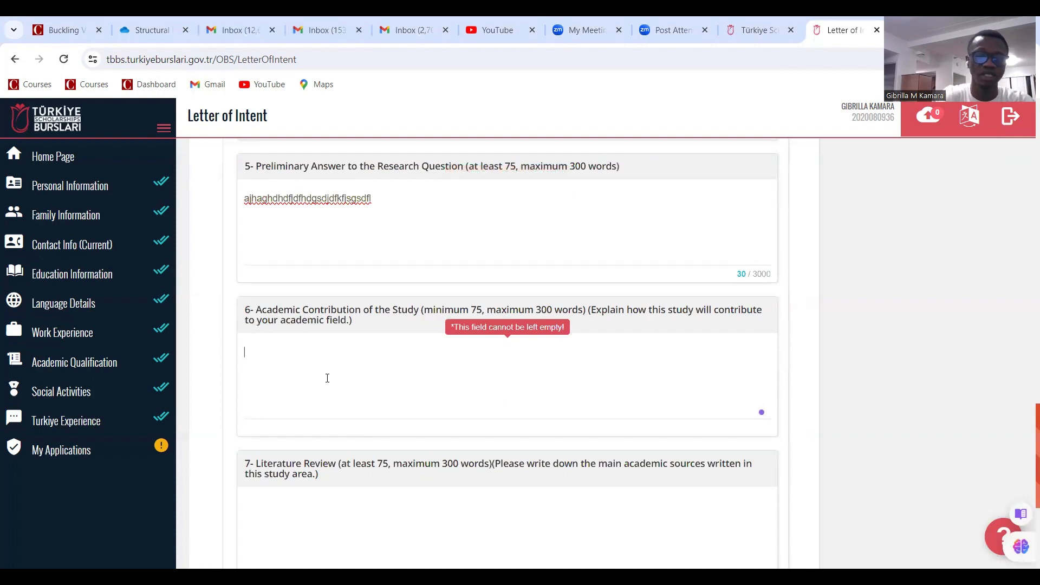
text(basee)
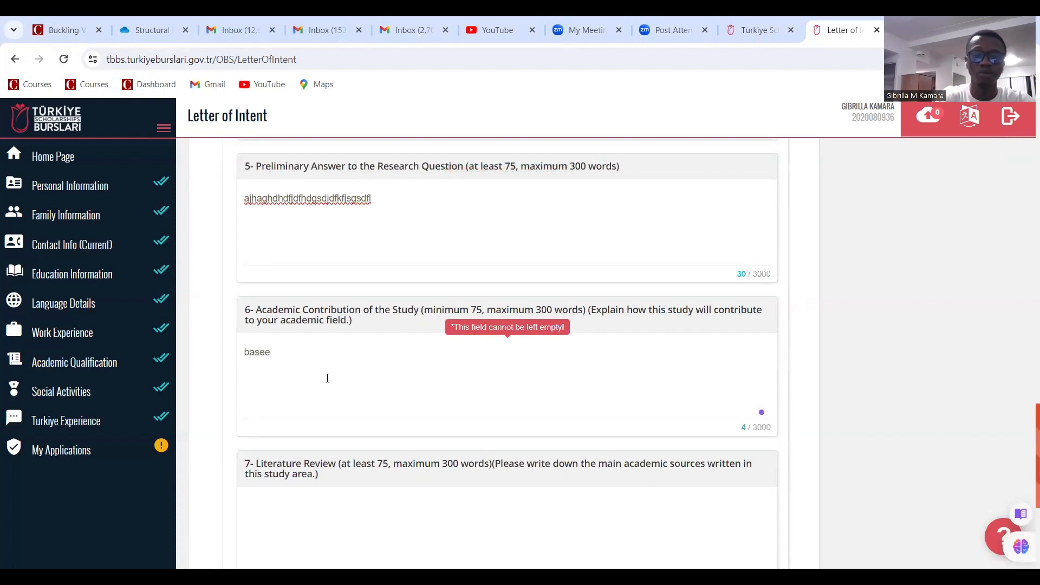
text(djhhklsgjfhfjfjdsfss,djsfgsjfkfvsd)
click(334, 499)
scroll(362, 494, down, 3)
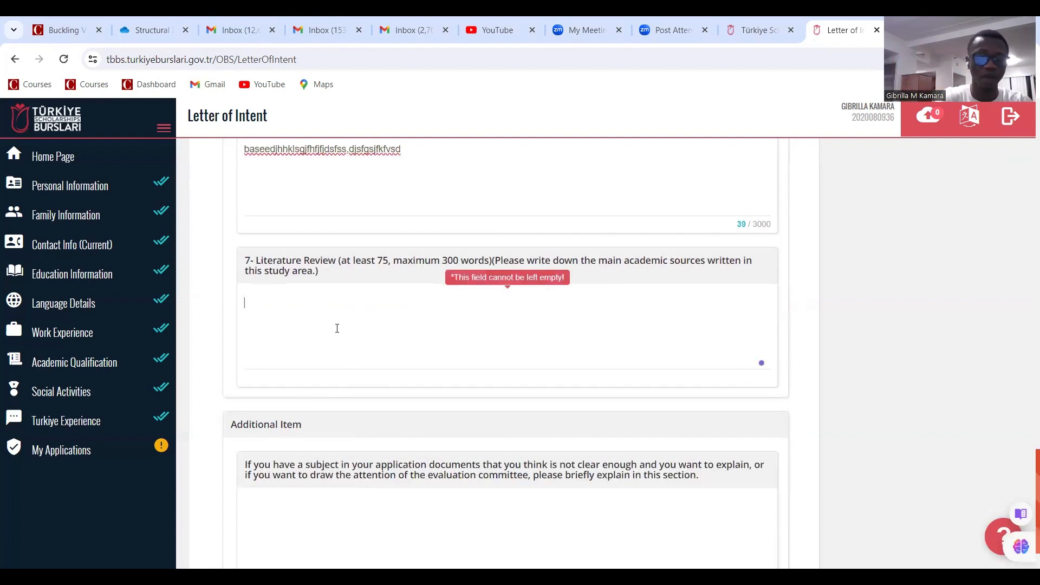
text(sdsdfgdhdfdfhdfkds)
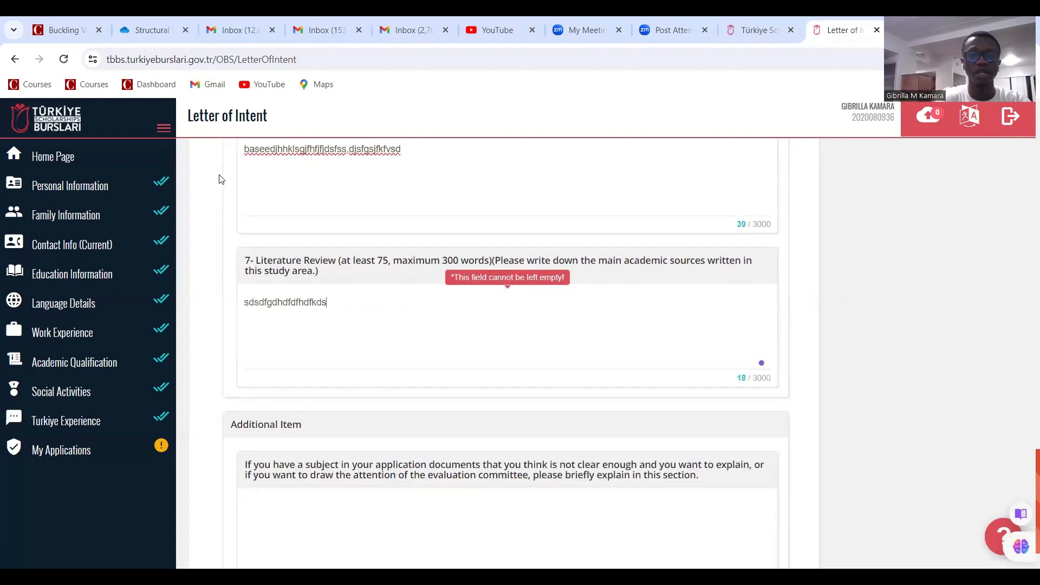
scroll(299, 337, down, 1)
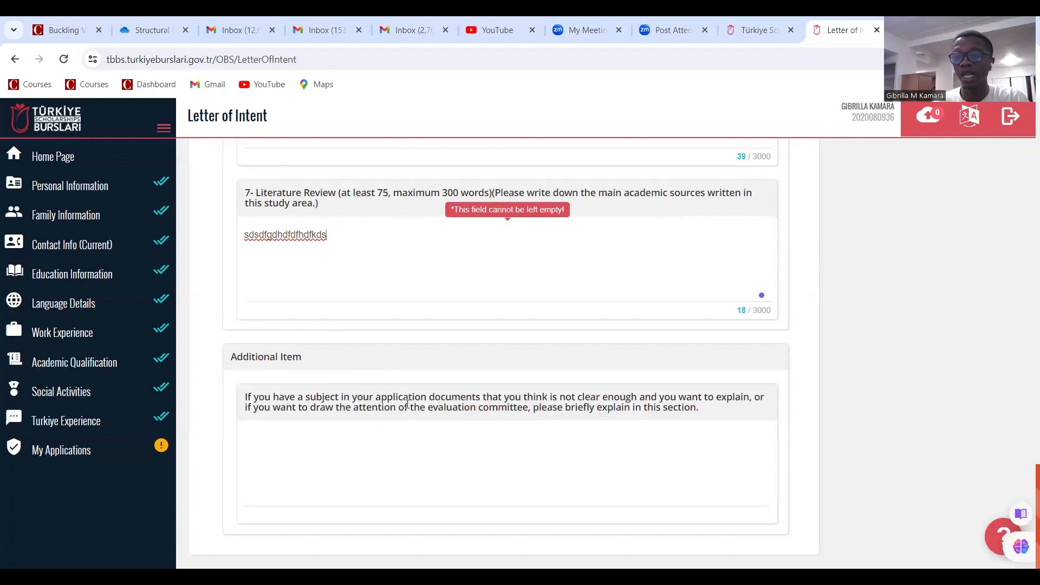
click(342, 427)
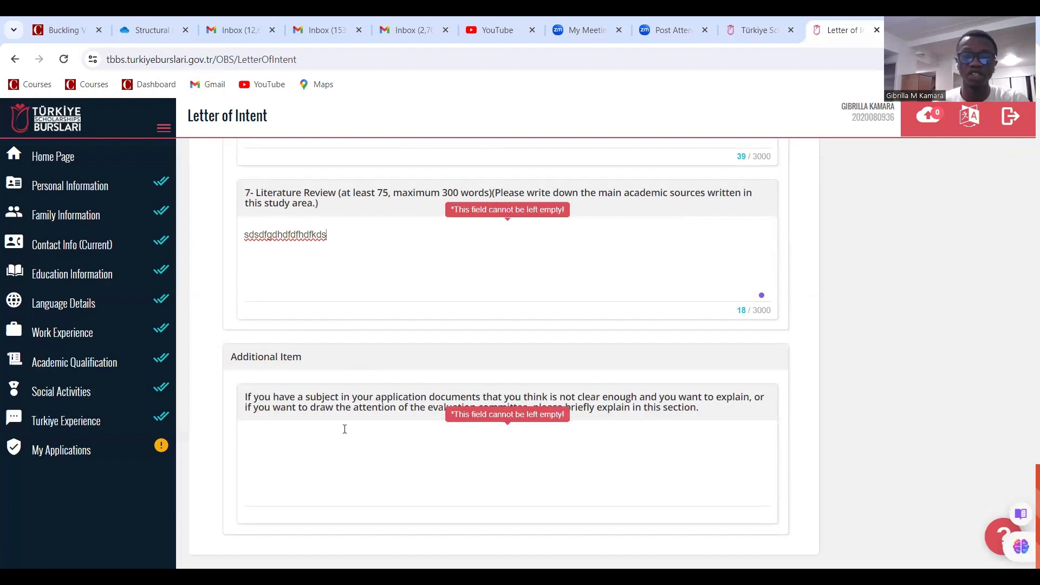
text(i a)
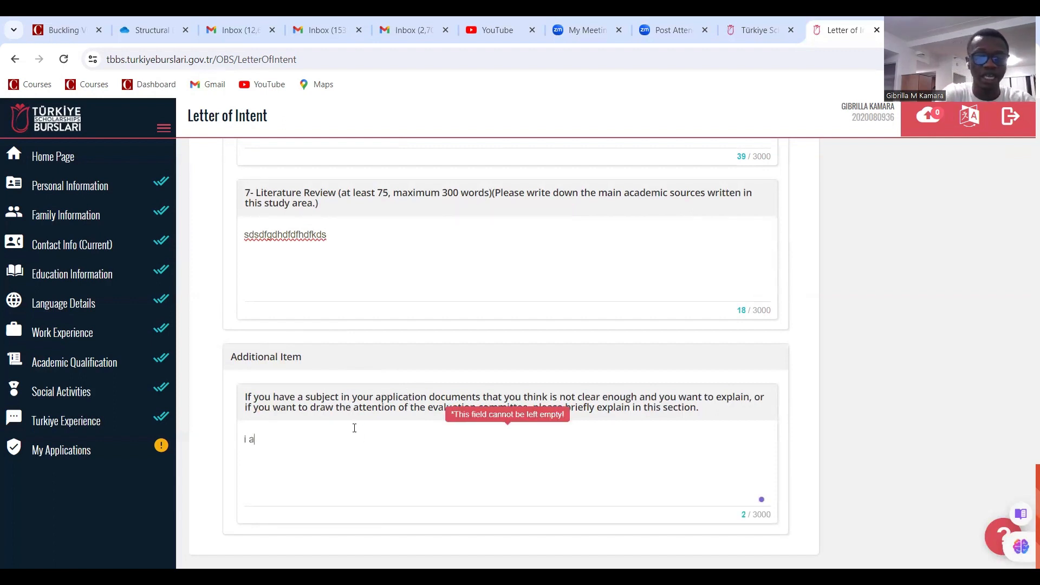
text(dsodddfv,kafads)
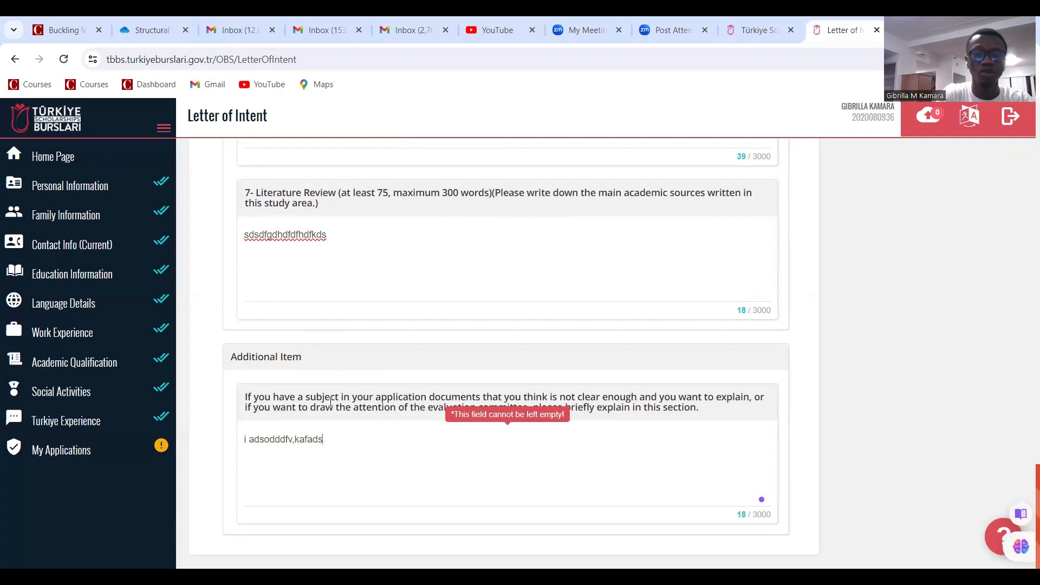
text(ldsdhjmfscsfhjdf;ml)
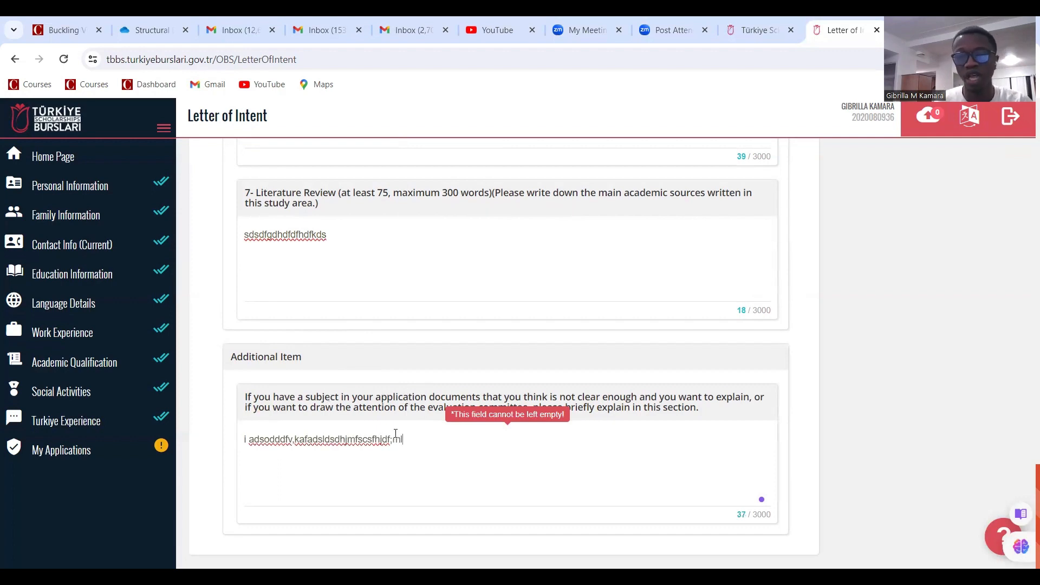
scroll(395, 467, up, 15)
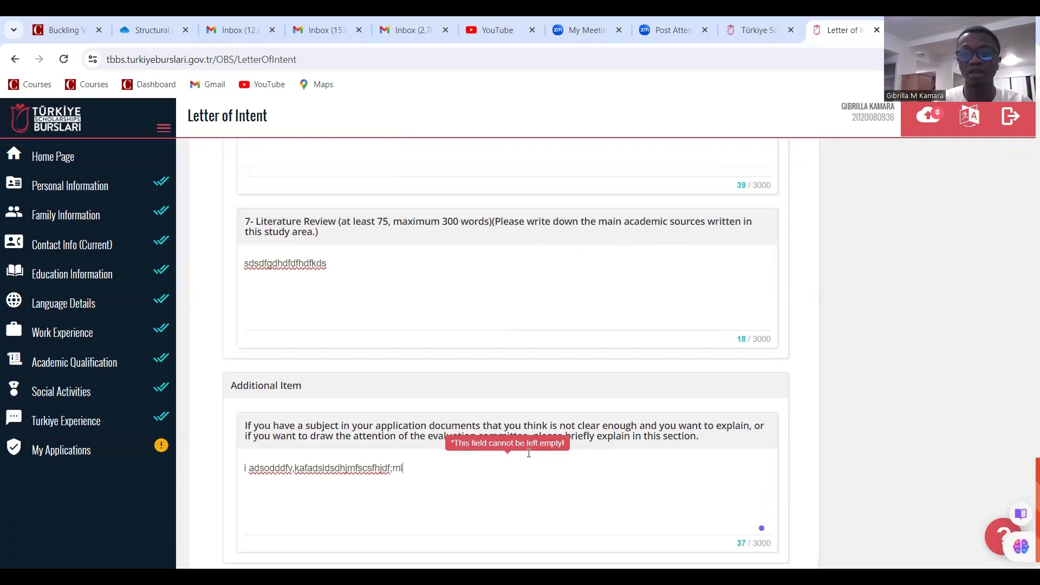
scroll(529, 415, up, 15)
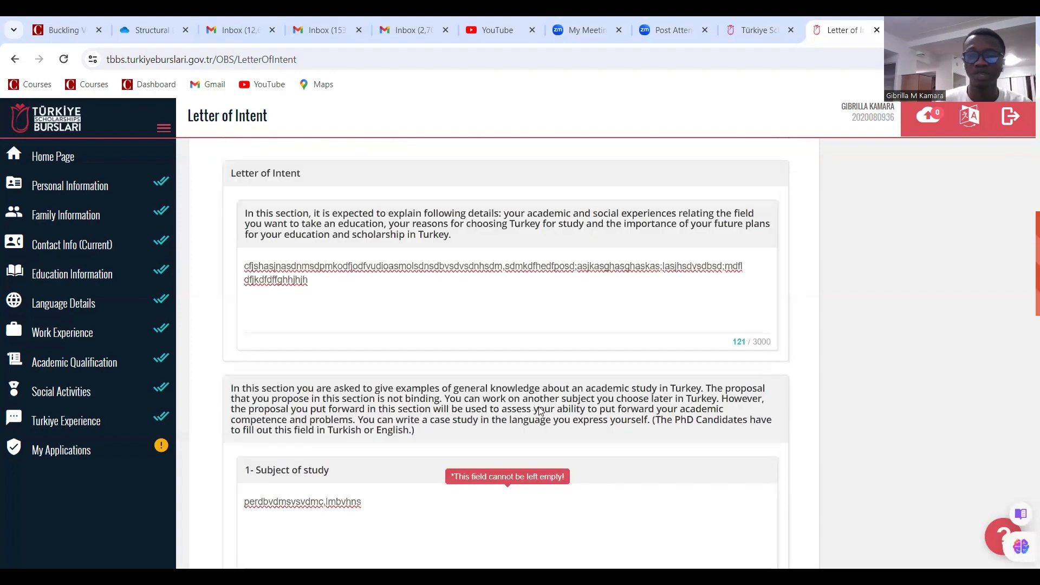
scroll(539, 346, down, 1)
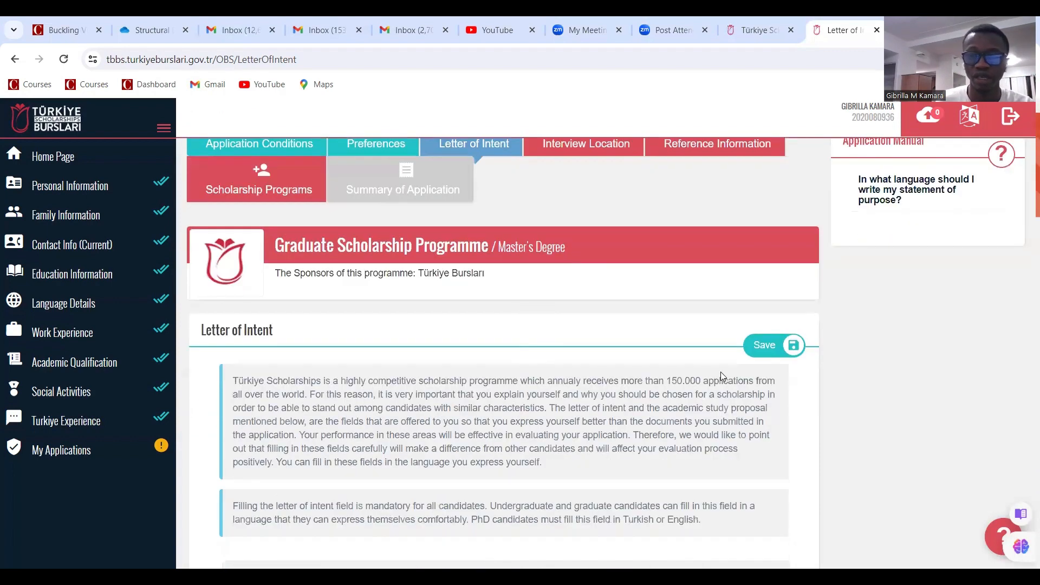
Save the completed letter of intent
click(752, 352)
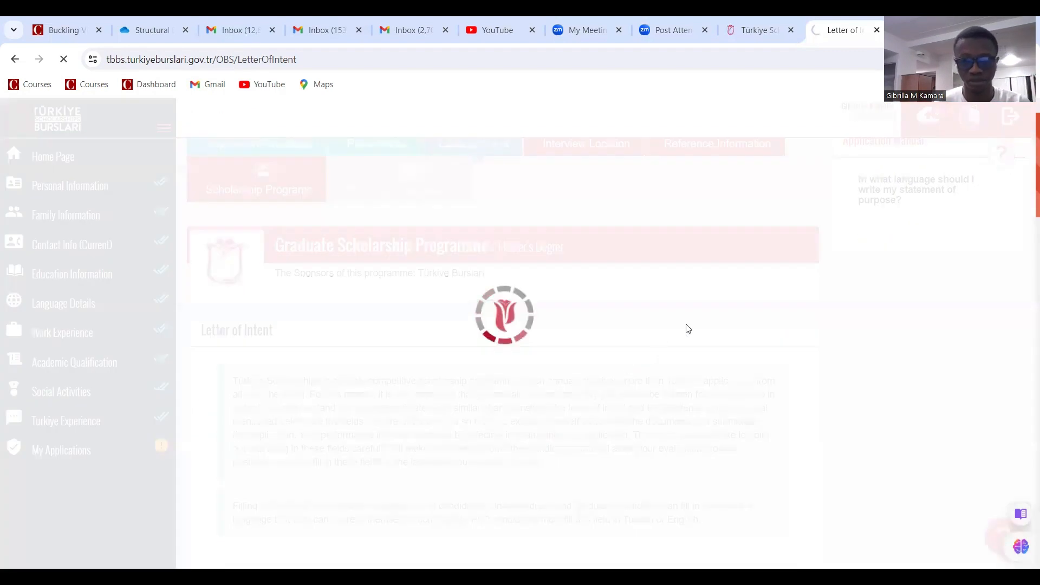
scroll(520, 424, down, 1)
scroll(583, 276, up, 1)
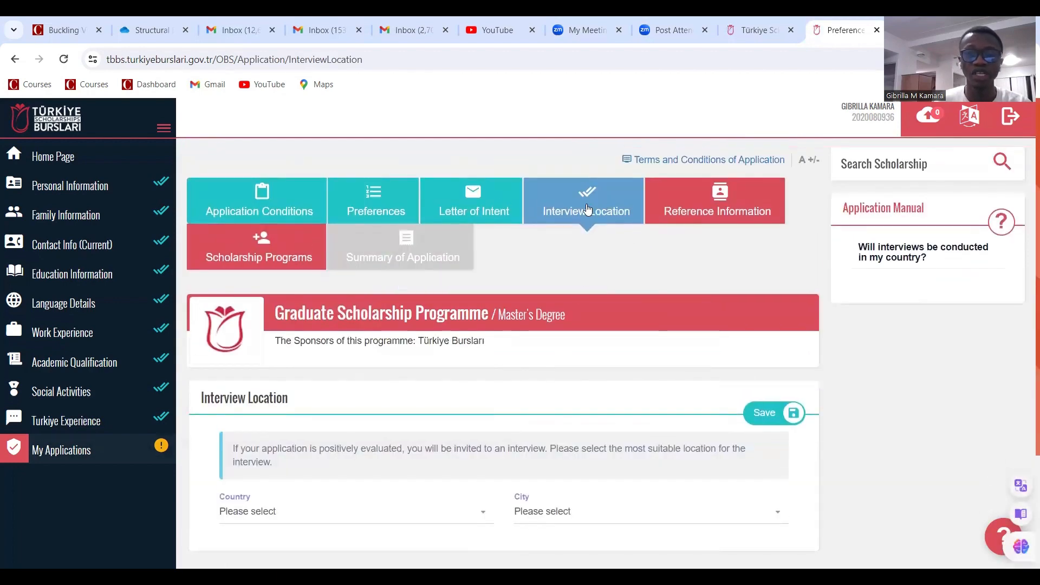
scroll(583, 208, down, 2)
Set the interview country to Sierra Leone and city to Freetown, and save
click(376, 372)
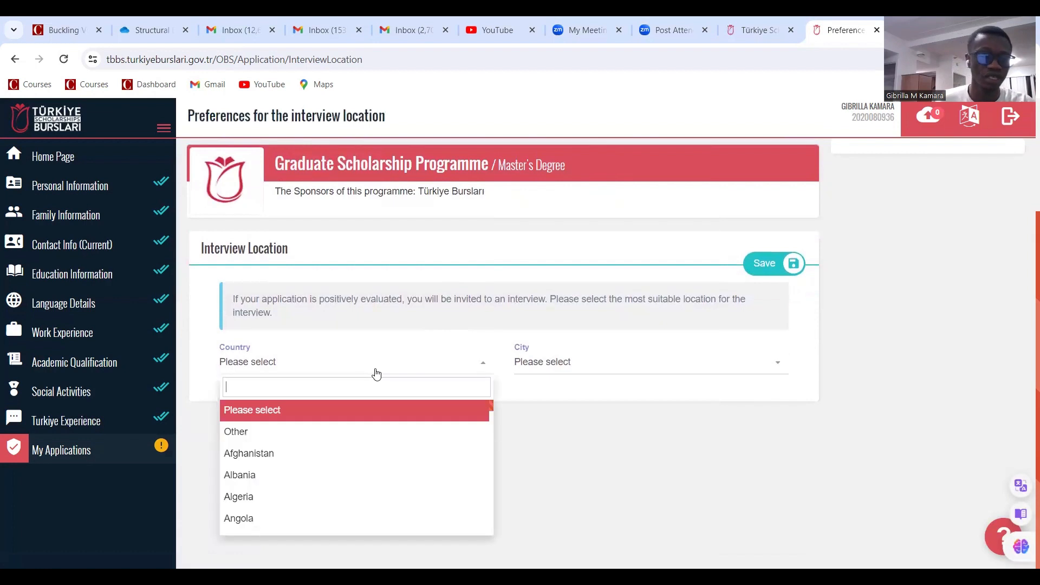
text(sie)
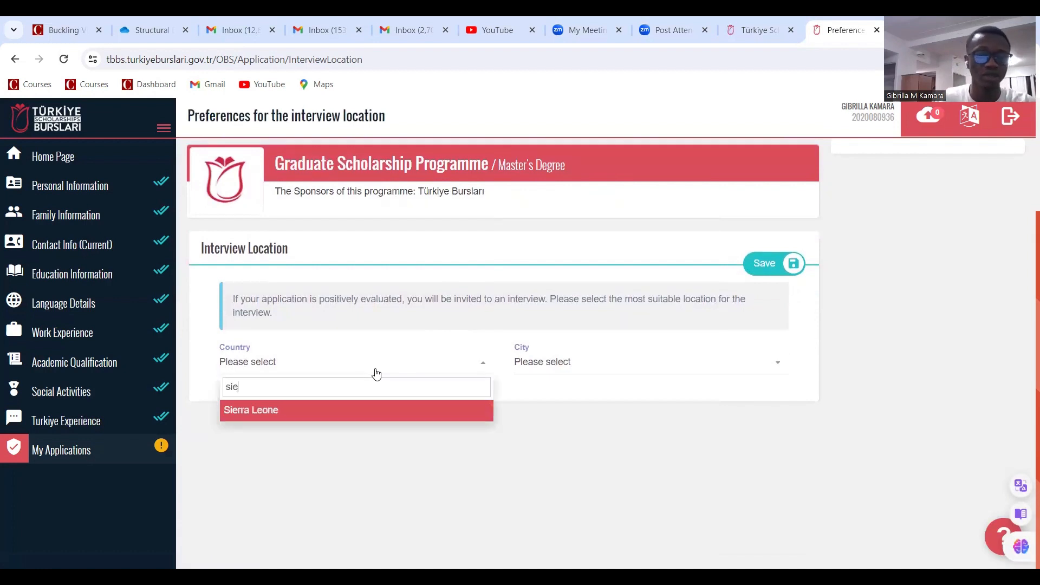
click(340, 425)
click(561, 374)
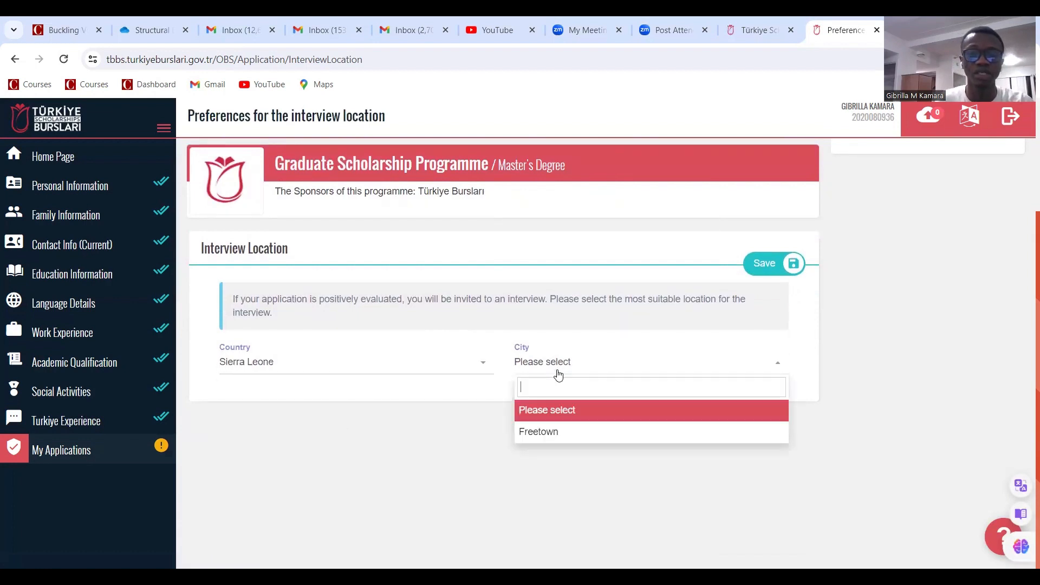
click(557, 431)
scroll(611, 418, up, 3)
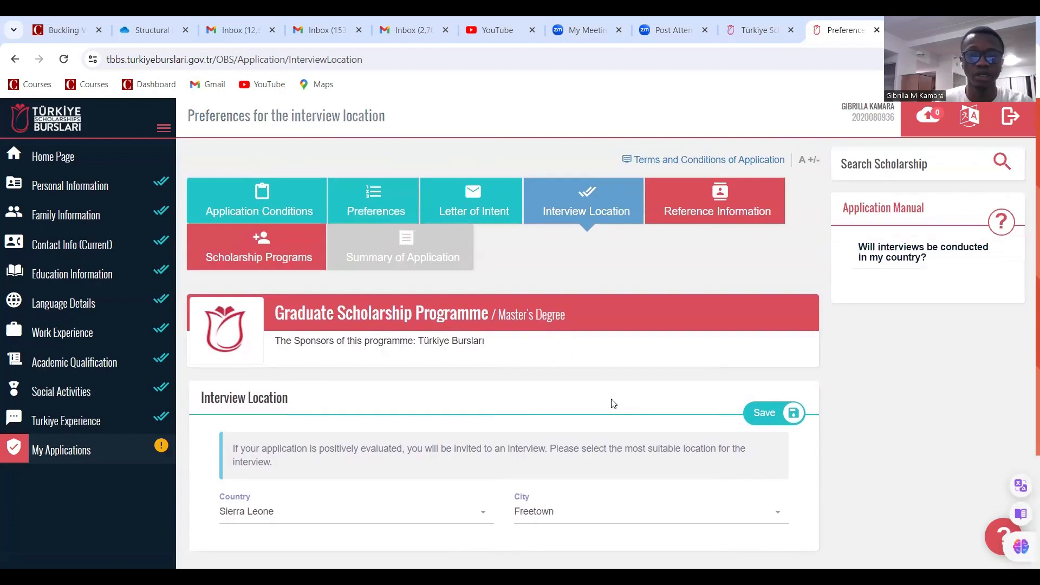
scroll(631, 298, down, 1)
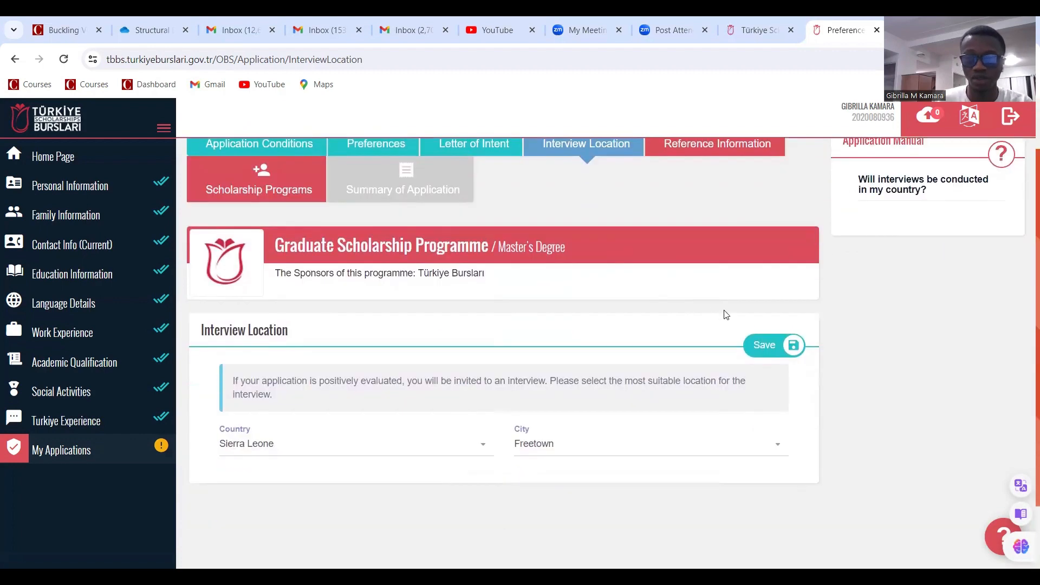
click(764, 345)
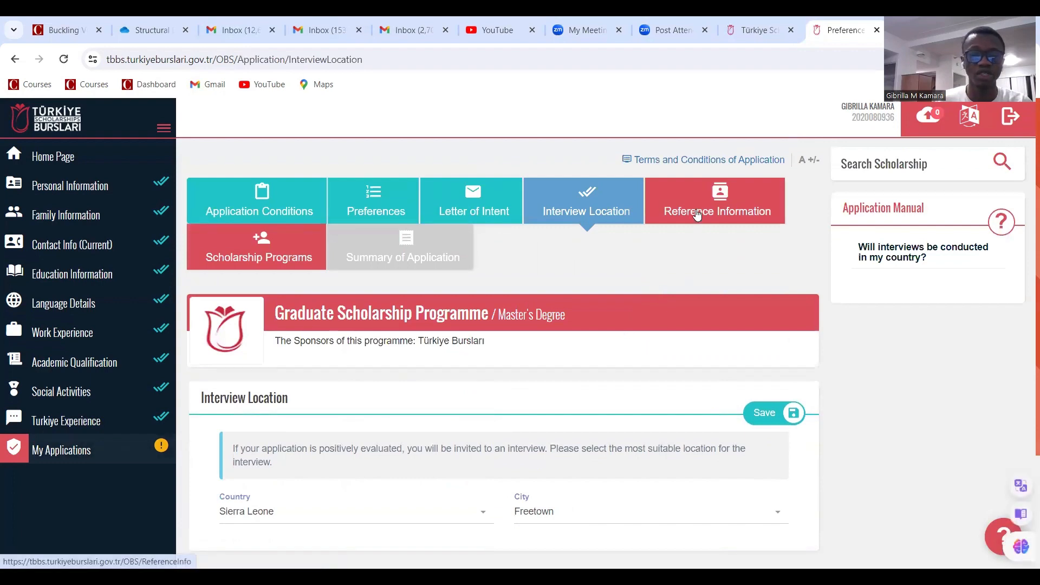
Add an academic referee: Senior Lecturer at University of Sierra Leone, Fourah Bay College
click(697, 214)
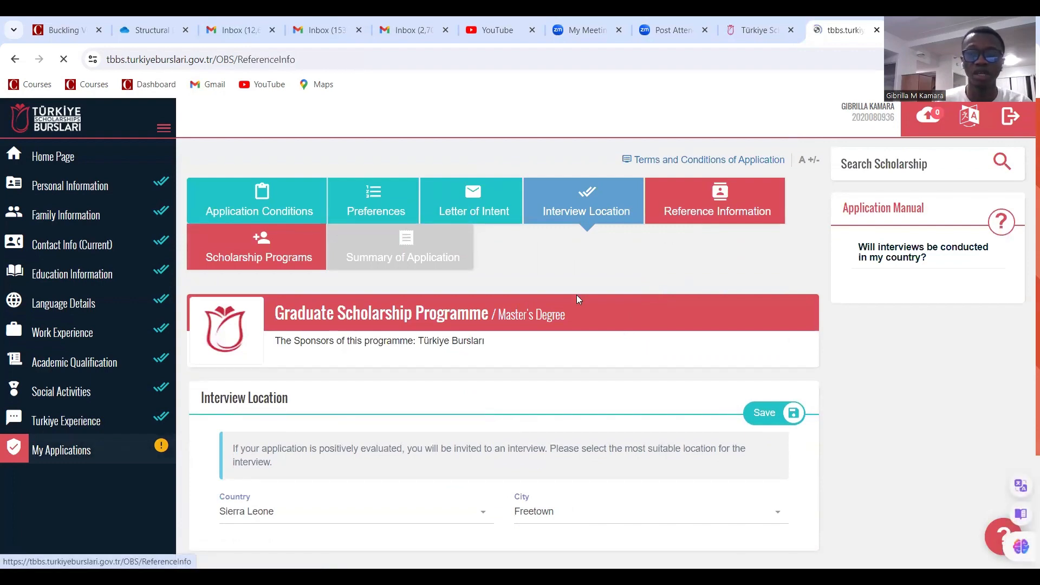
scroll(536, 287, down, 3)
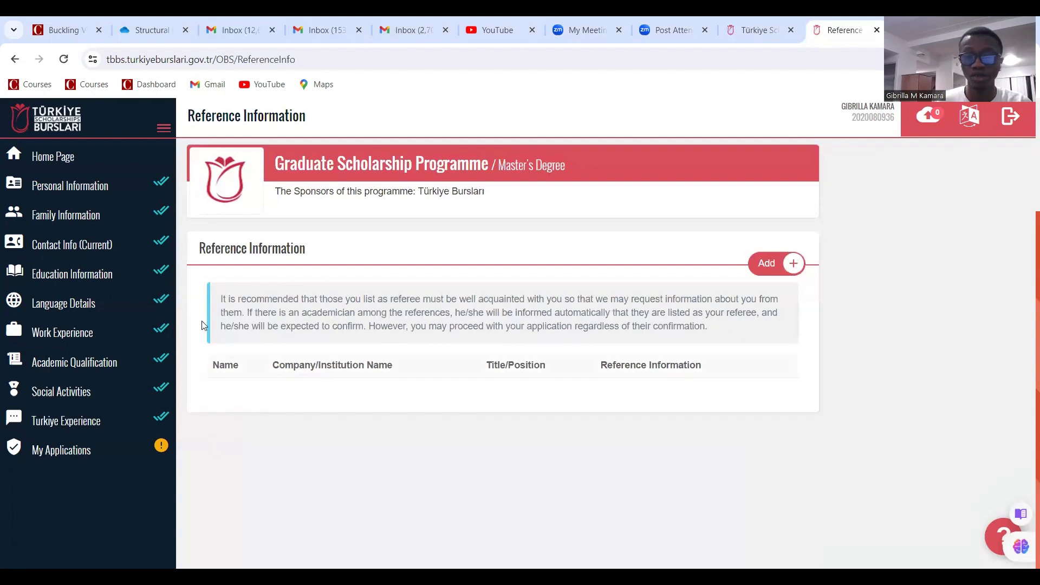
click(772, 264)
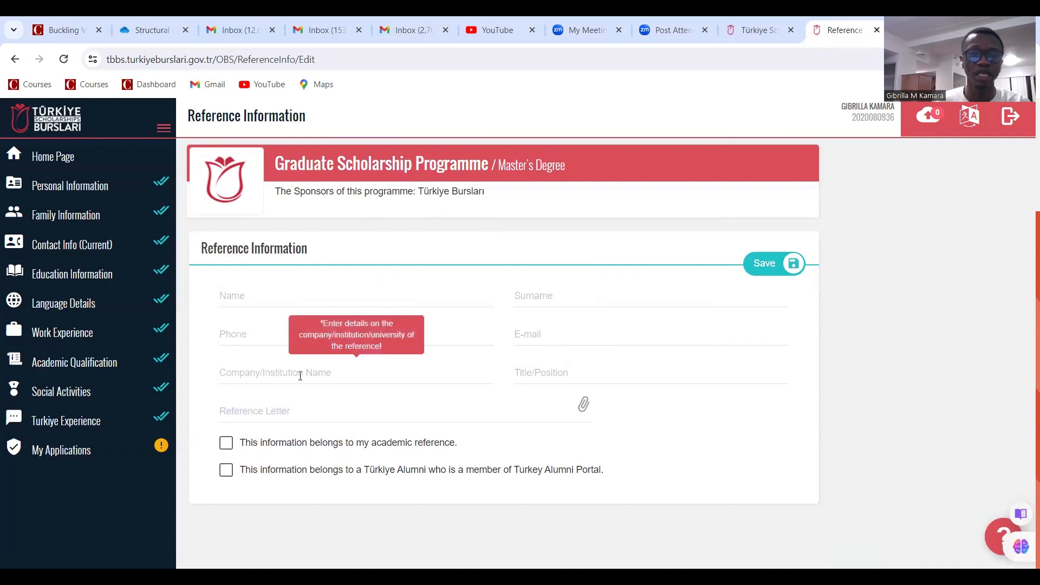
click(287, 296)
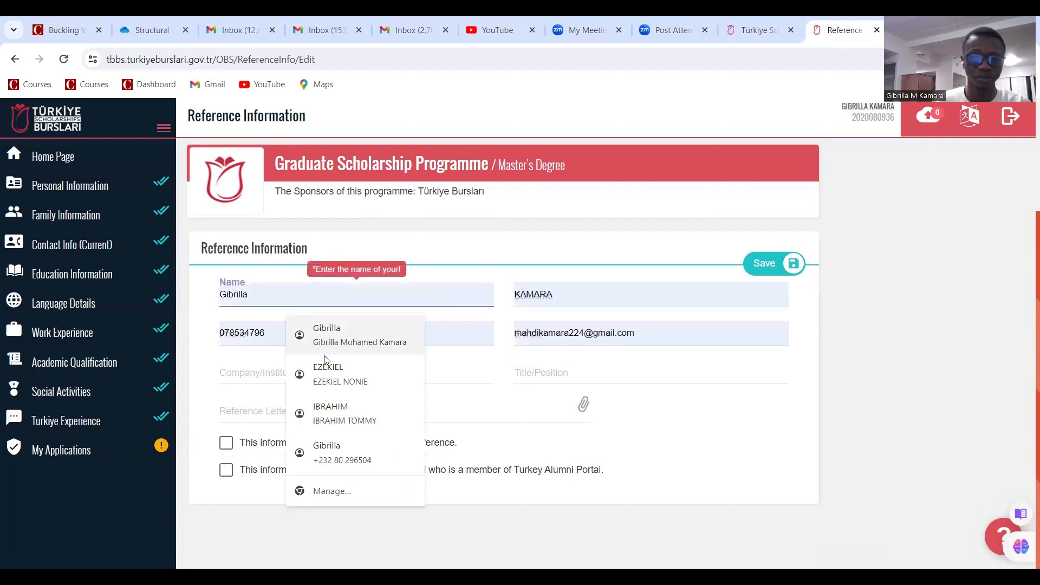
click(332, 381)
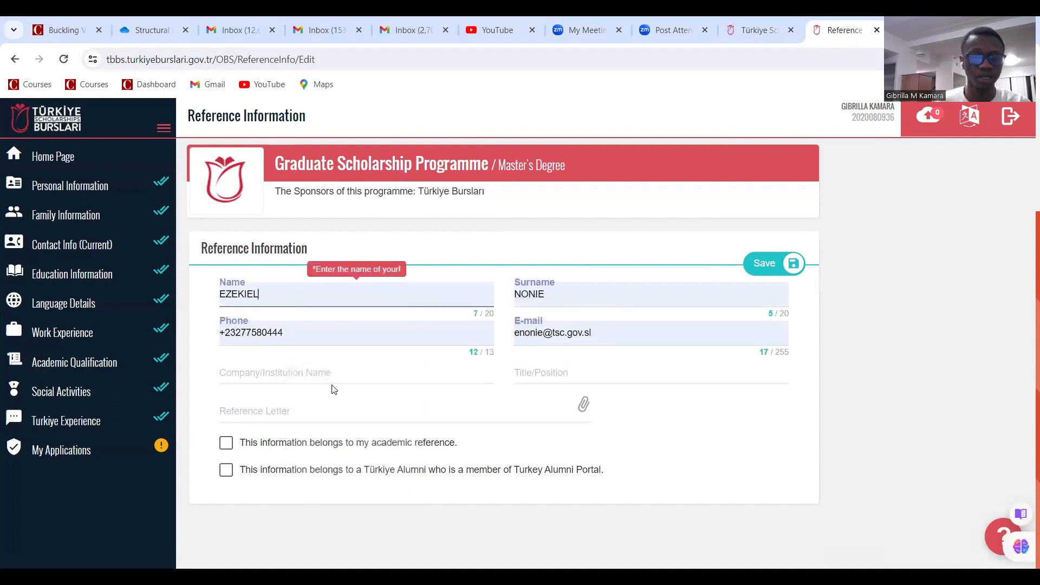
click(304, 374)
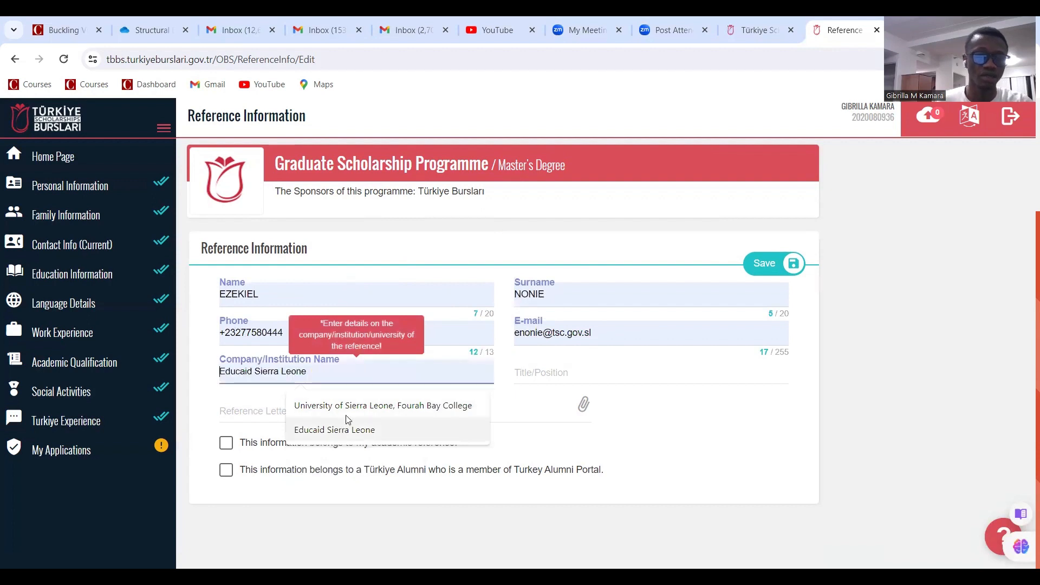
click(347, 410)
click(573, 373)
click(607, 406)
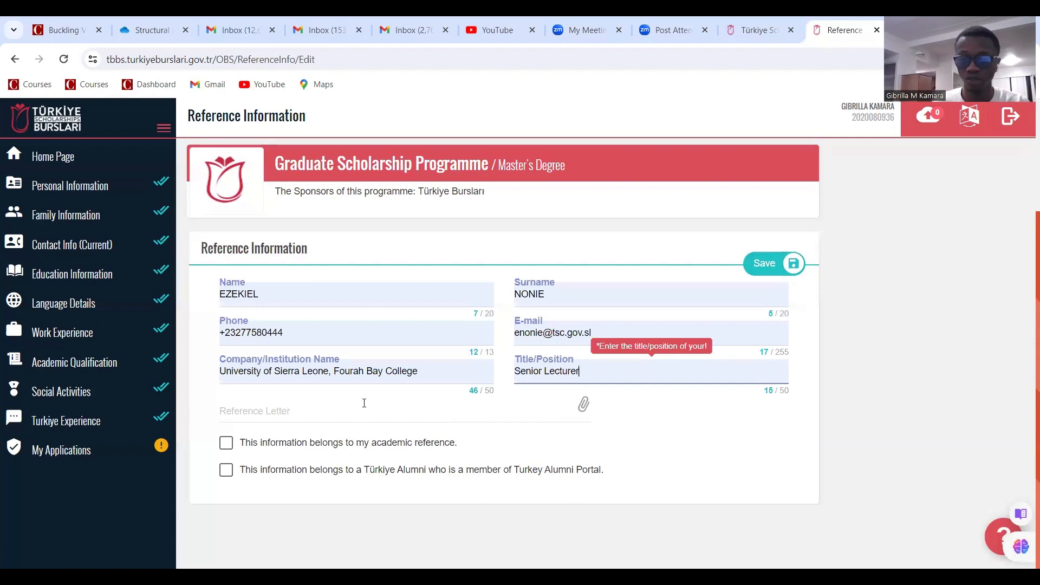
click(225, 442)
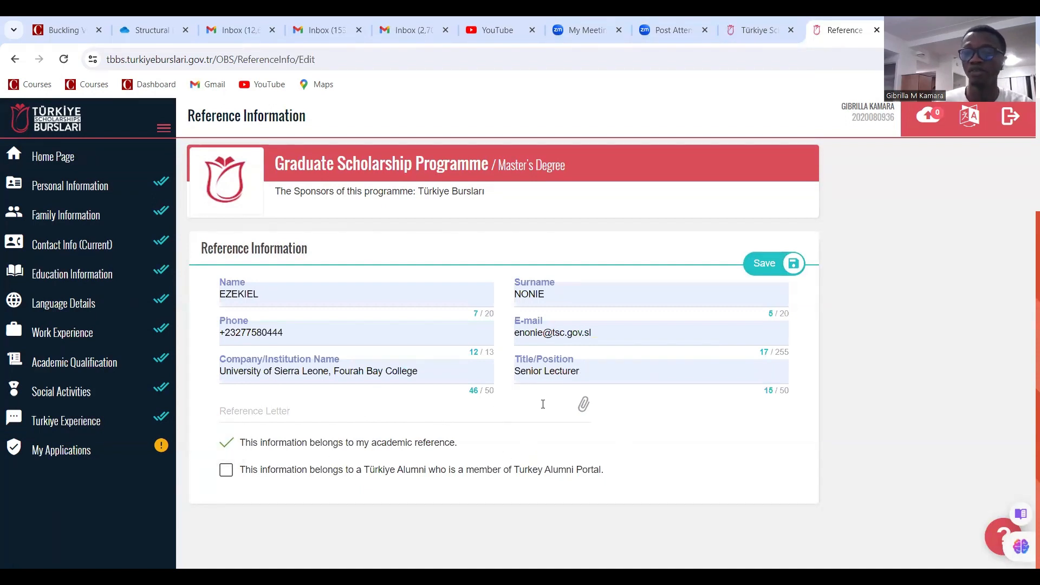
Attach the best behaviour certificate PDF as the reference letter and save the reference
click(775, 270)
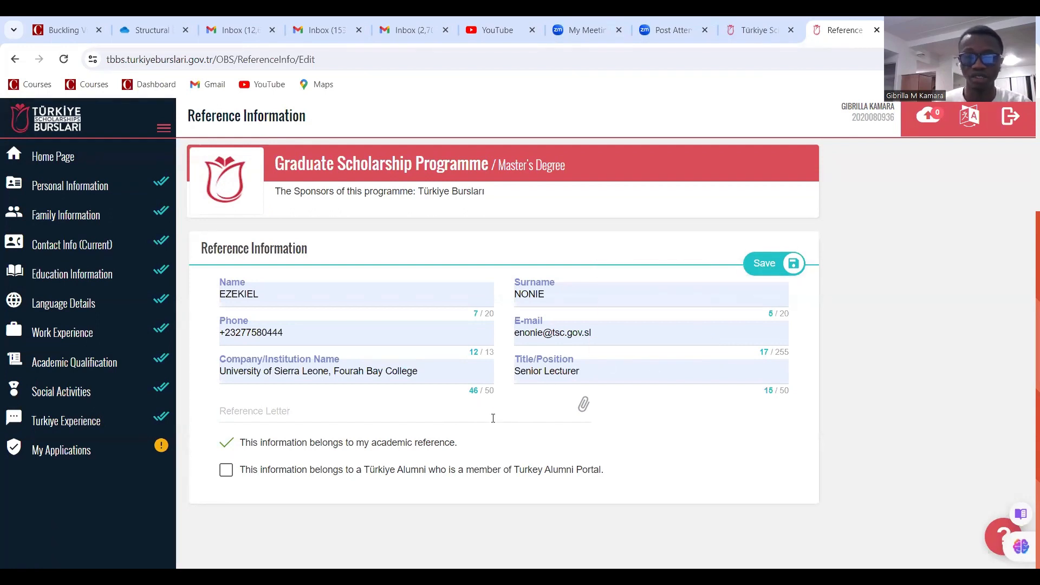
click(406, 414)
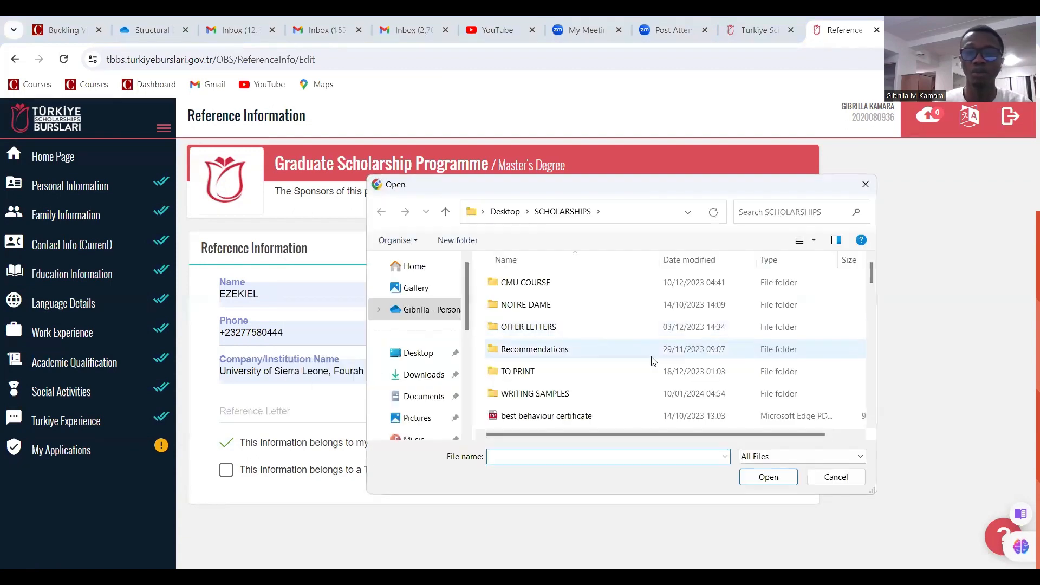
click(576, 415)
click(780, 479)
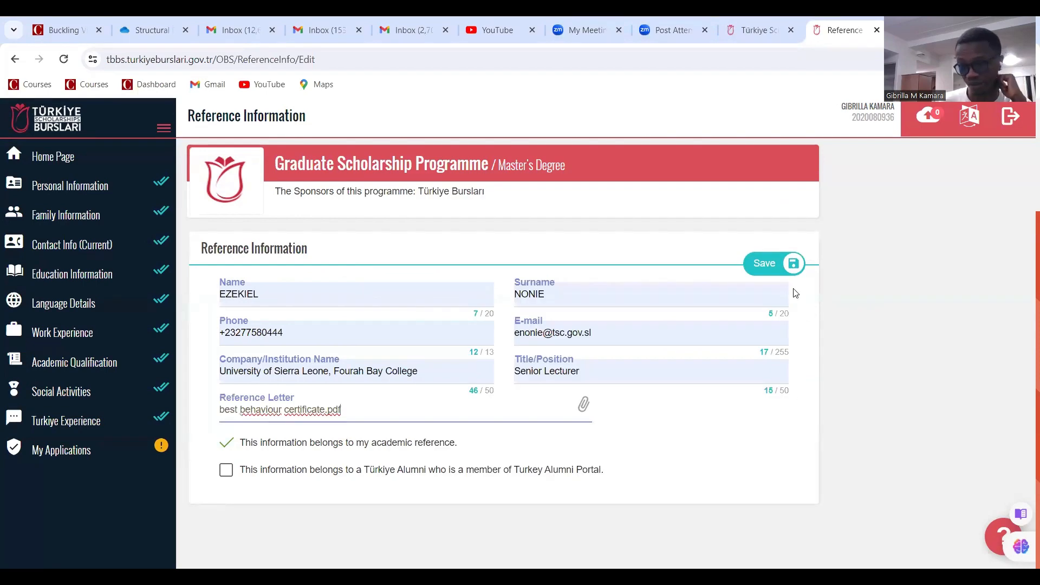
click(775, 269)
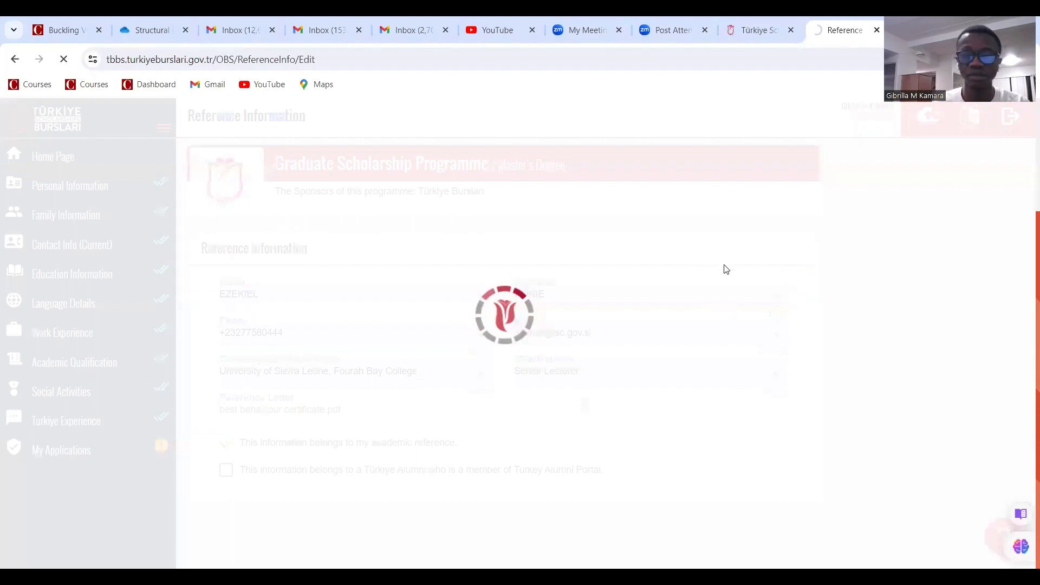
scroll(685, 232, down, 3)
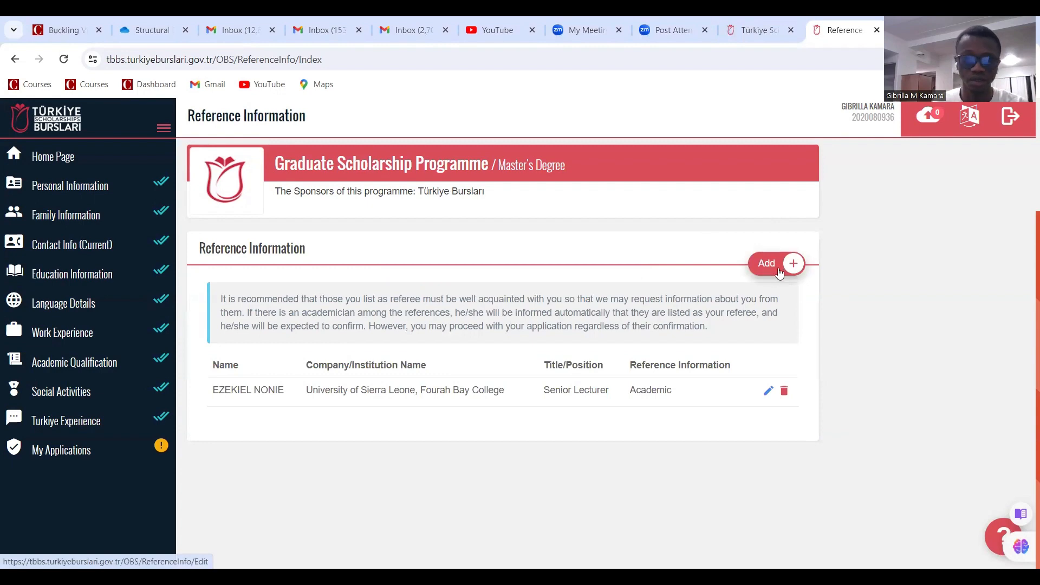
scroll(675, 307, up, 3)
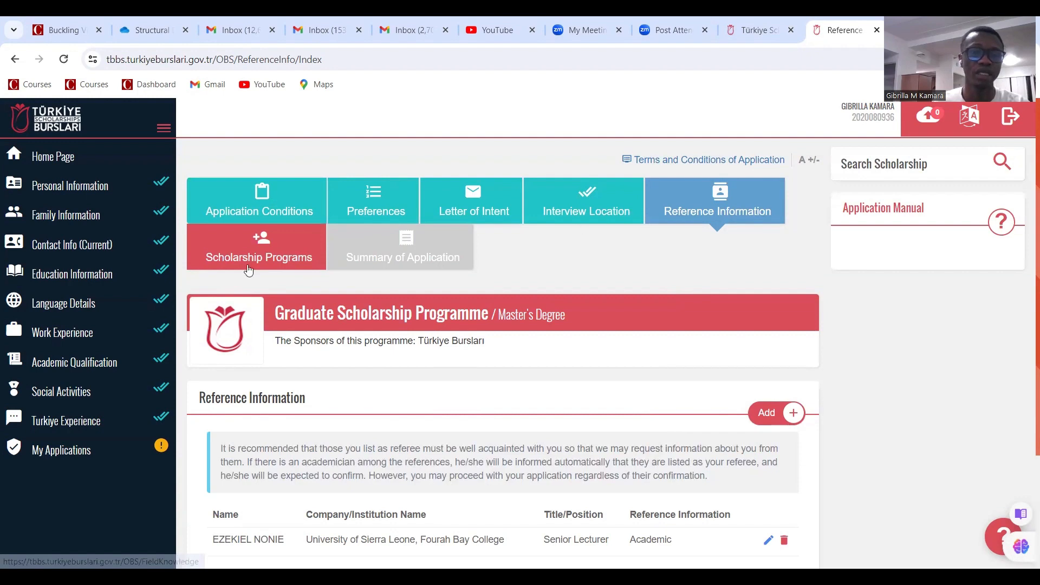
Open Scholarship Programs and scroll through the requirements to the Merit Scholarship declaration
click(264, 255)
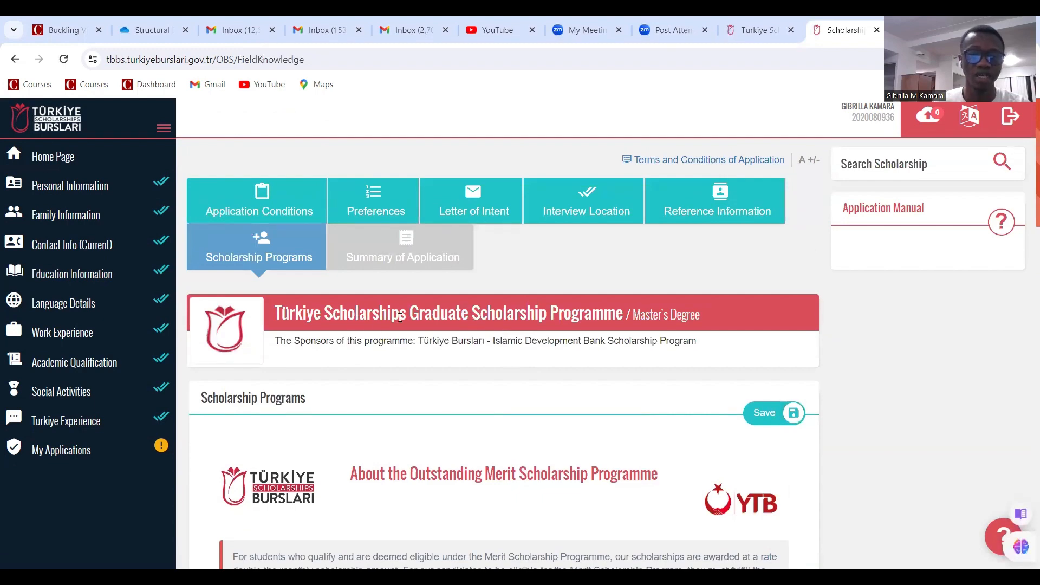
scroll(401, 318, down, 3)
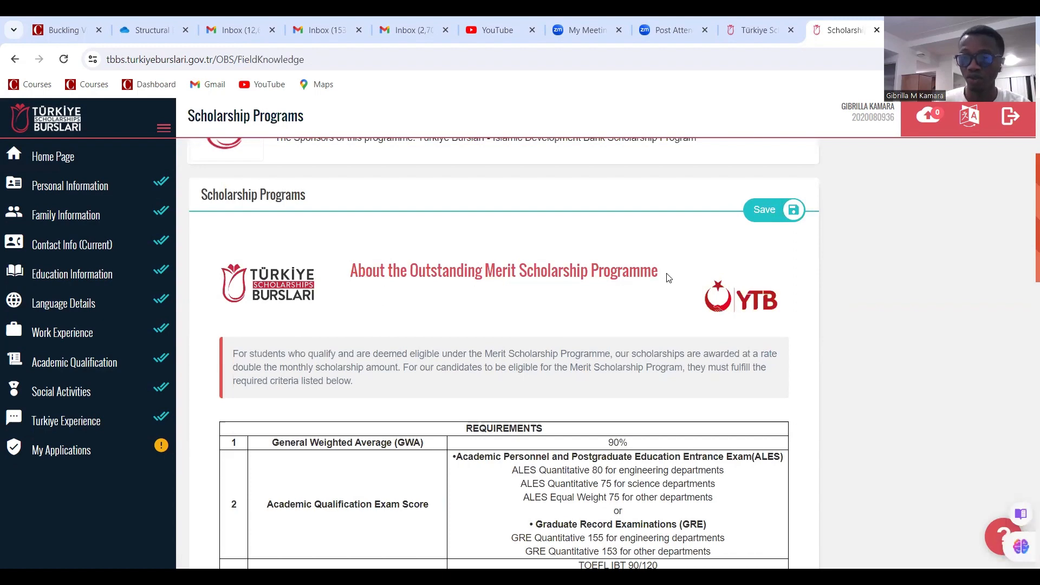
scroll(635, 302, down, 3)
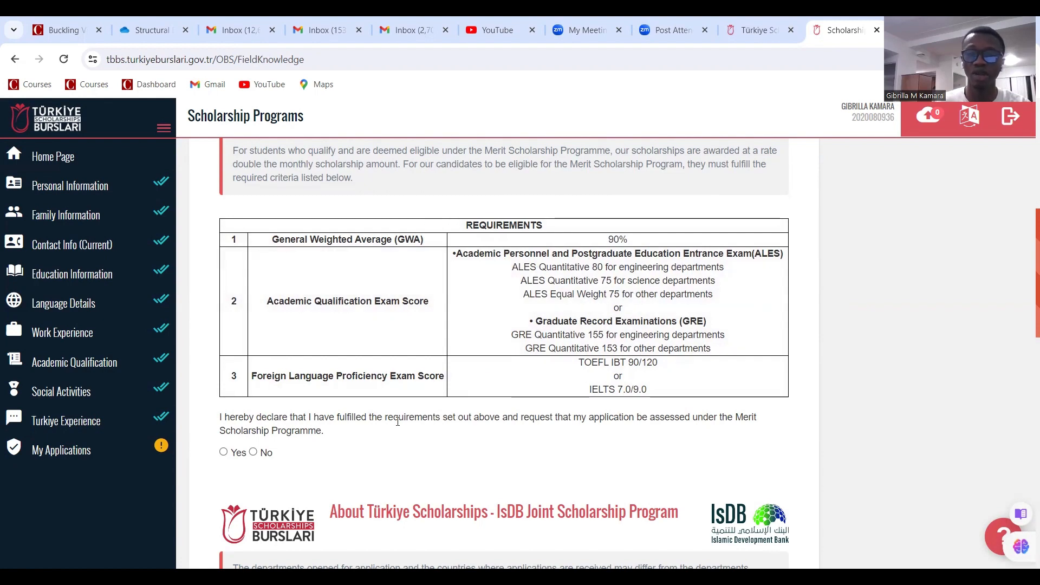
scroll(401, 428, up, 1)
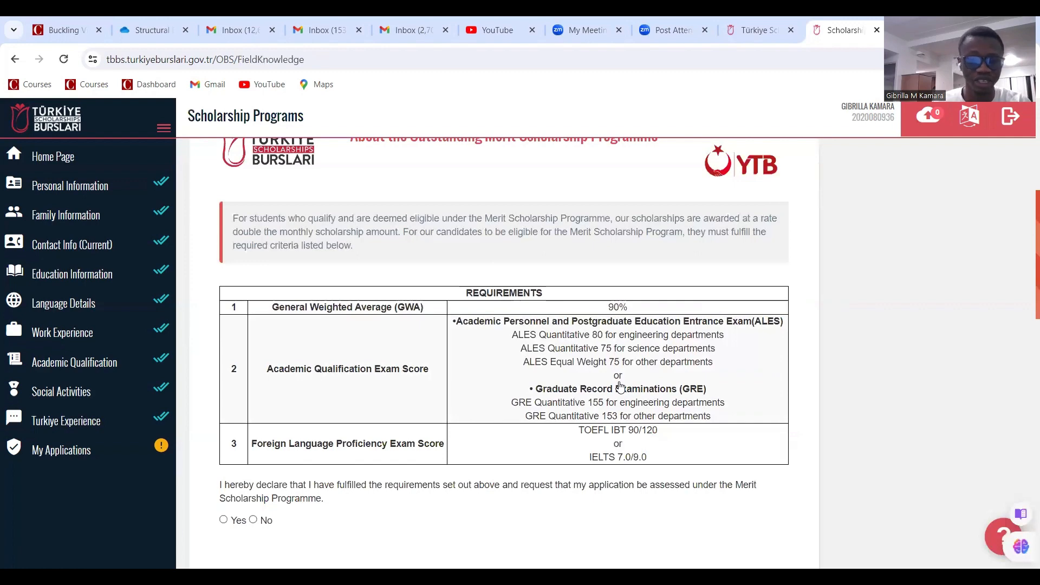
scroll(618, 382, up, 1)
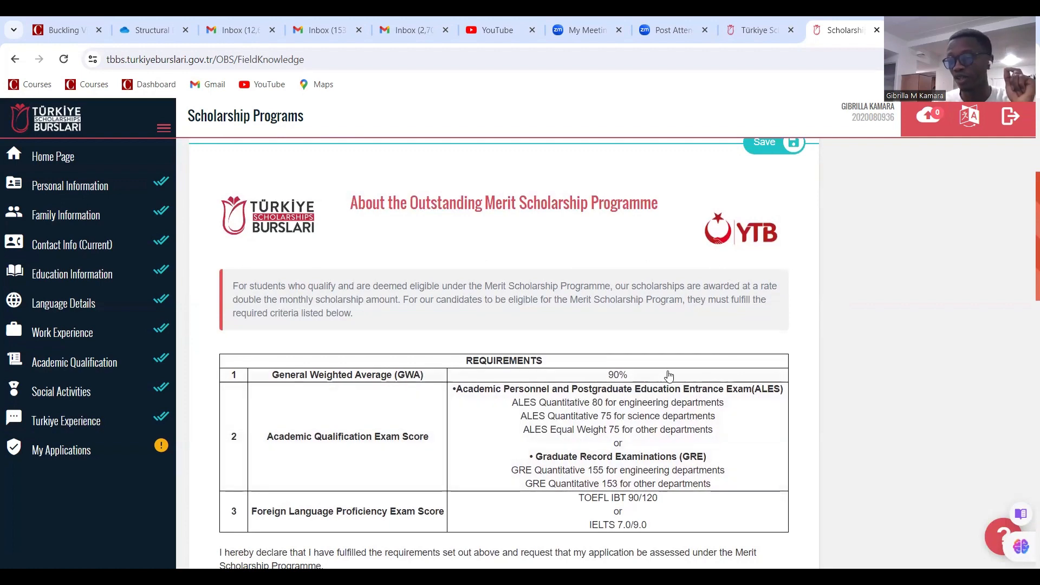
scroll(649, 383, down, 4)
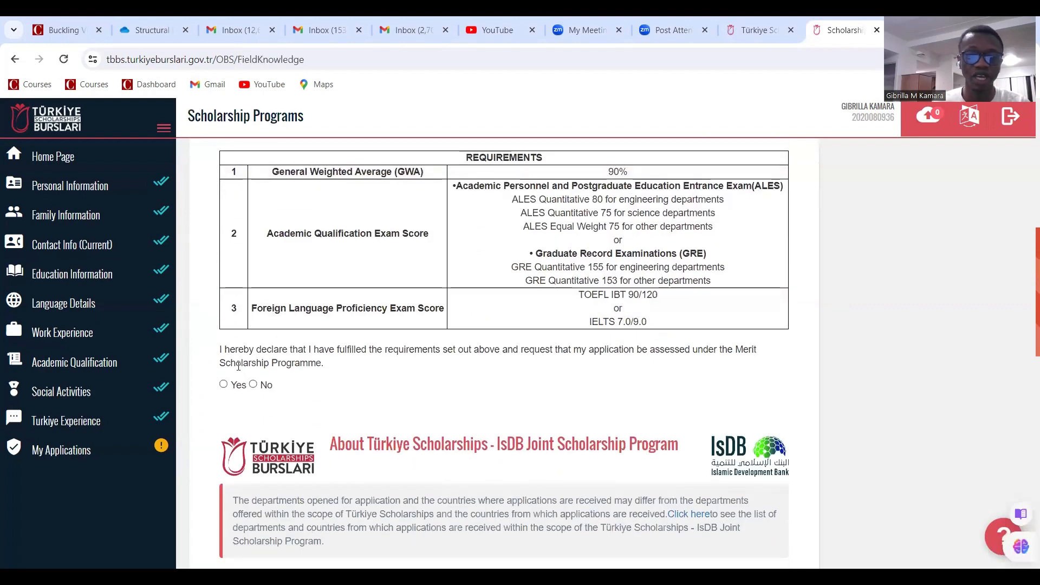
scroll(357, 344, down, 4)
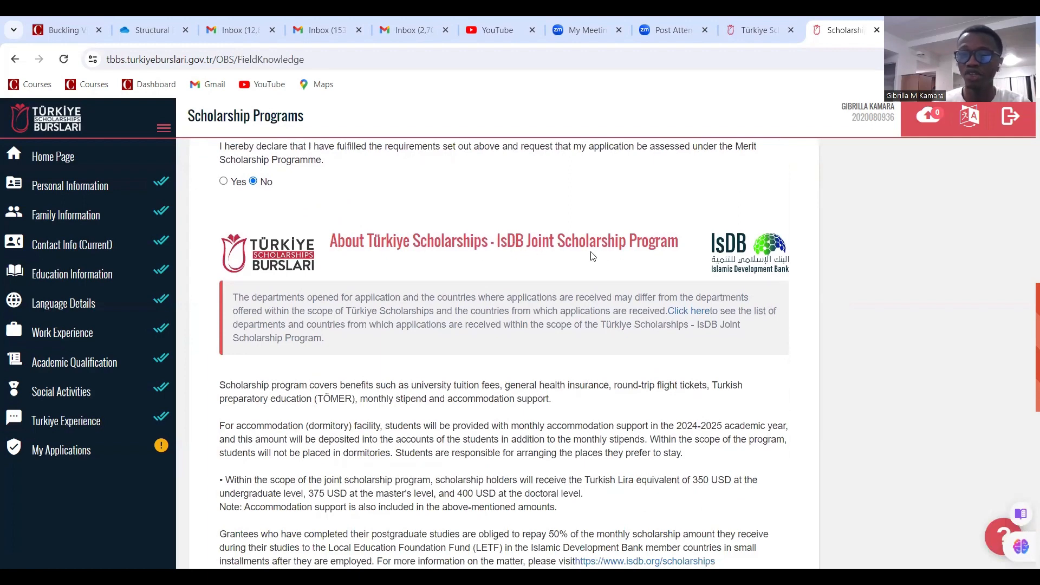
Confirm not being IsDB staff or relative, then save the scholarship programme answers
scroll(432, 241, down, 4)
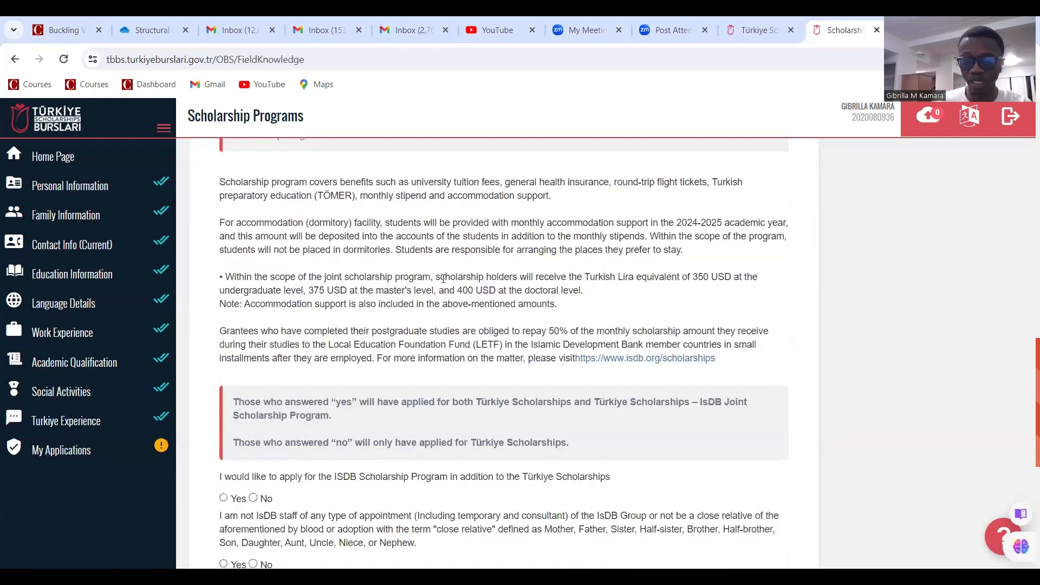
scroll(450, 288, down, 3)
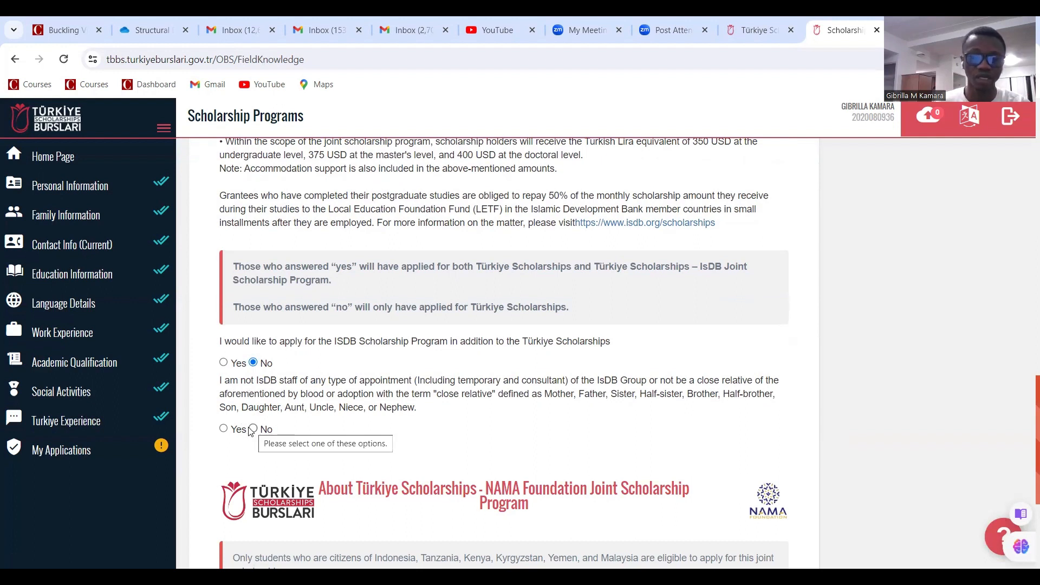
click(223, 429)
scroll(334, 386, down, 1)
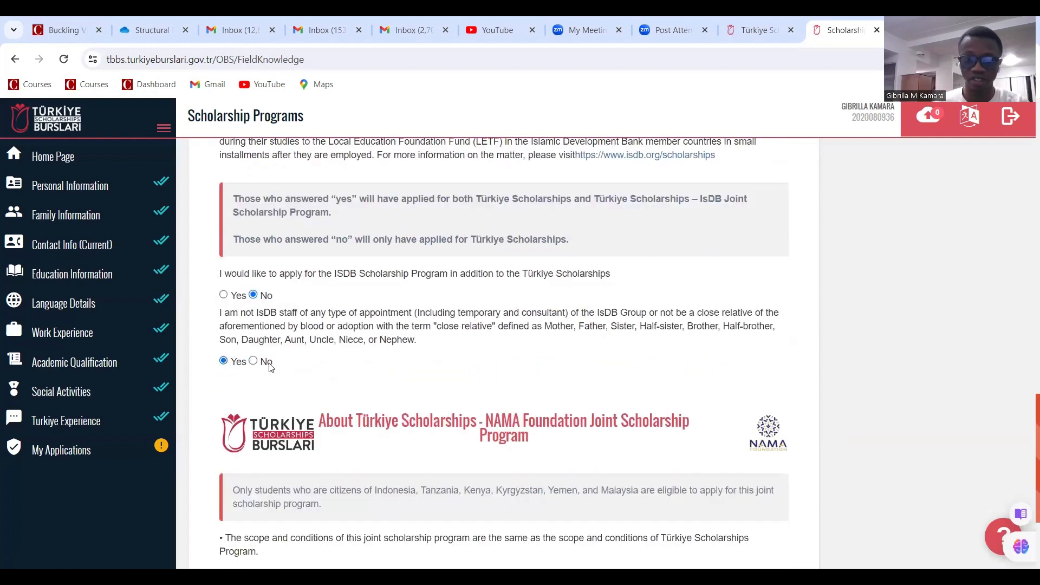
scroll(345, 327, down, 1)
scroll(345, 328, down, 3)
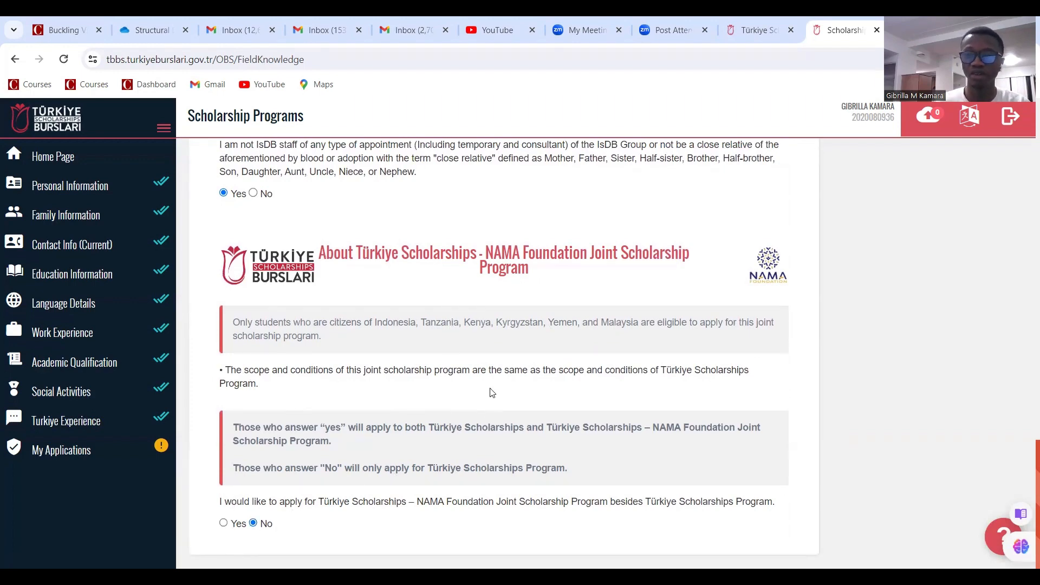
scroll(474, 371, up, 8)
scroll(504, 357, down, 8)
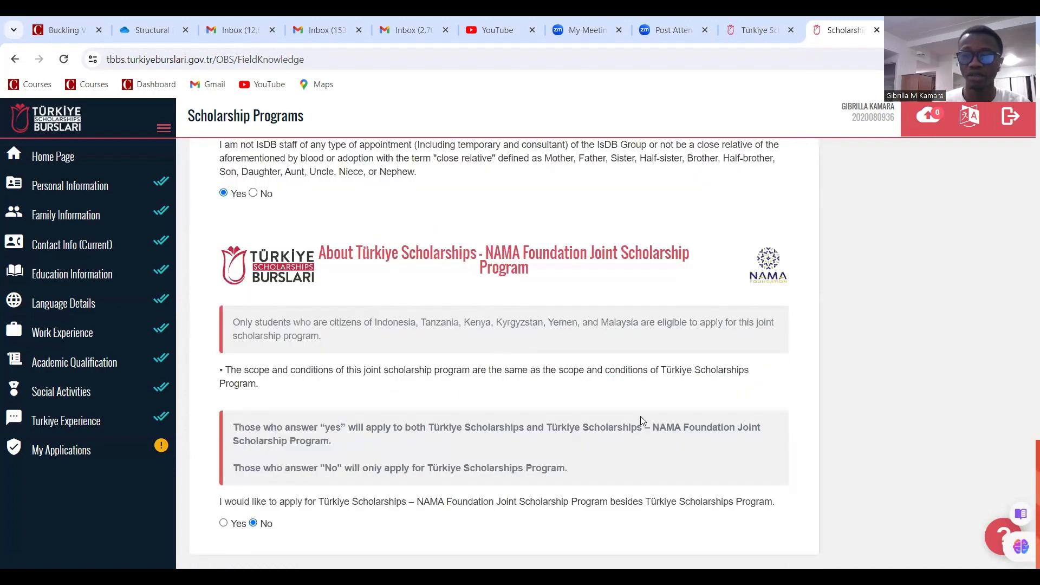
scroll(731, 293, up, 15)
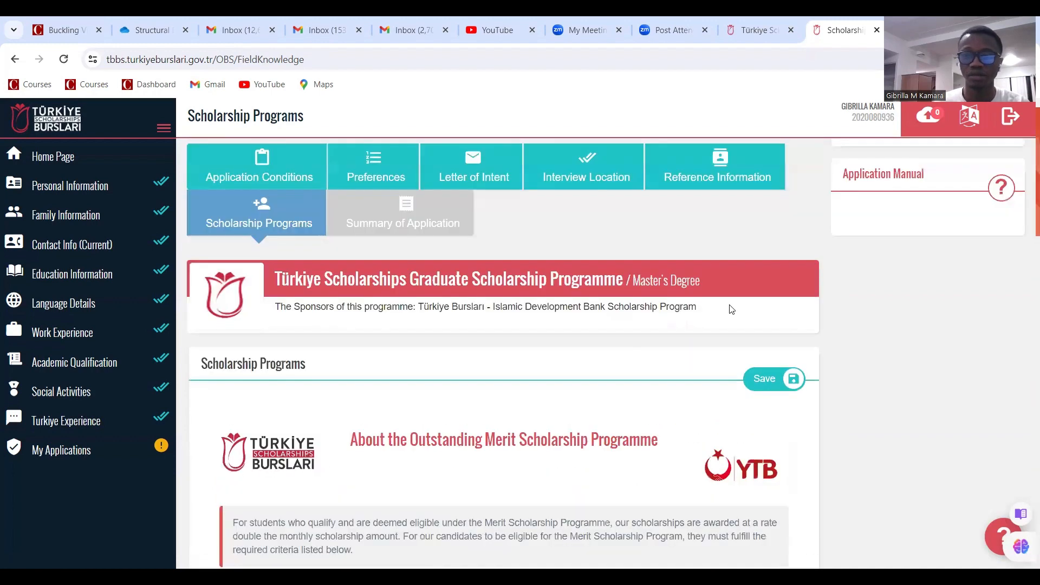
click(766, 417)
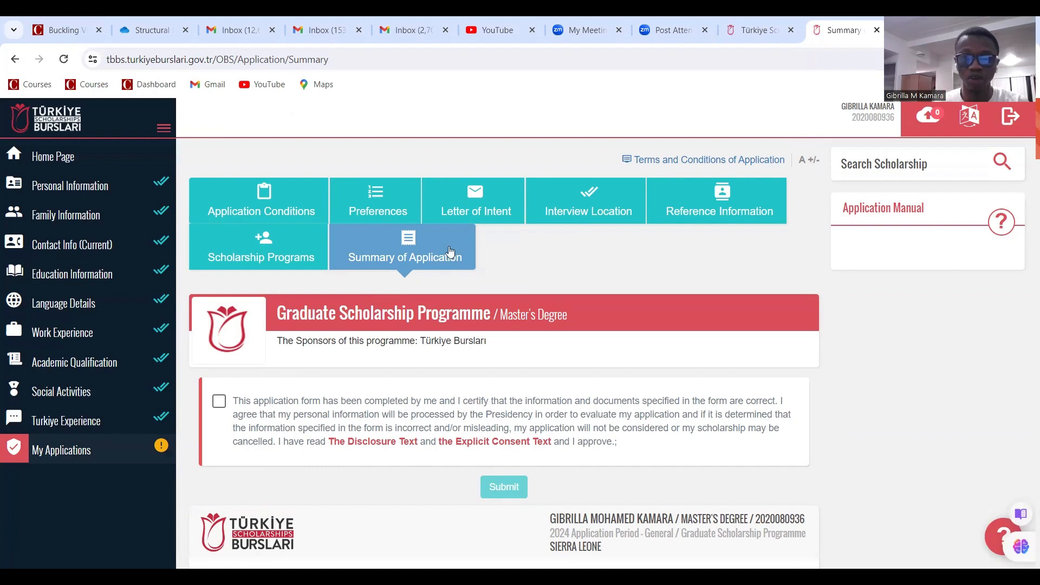
Tick the declaration that the application form is complete and correct
click(218, 407)
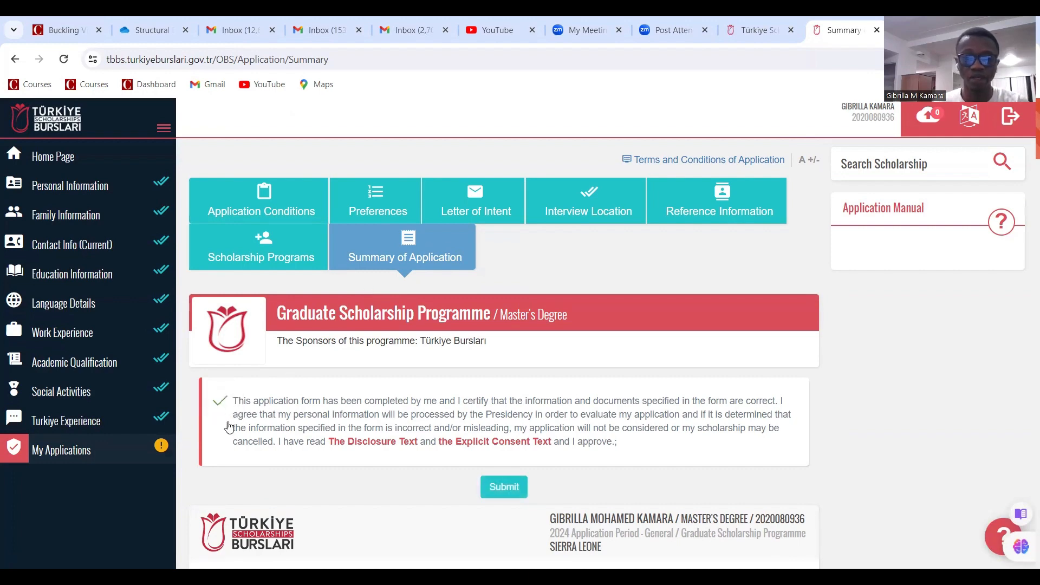
scroll(317, 413, down, 1)
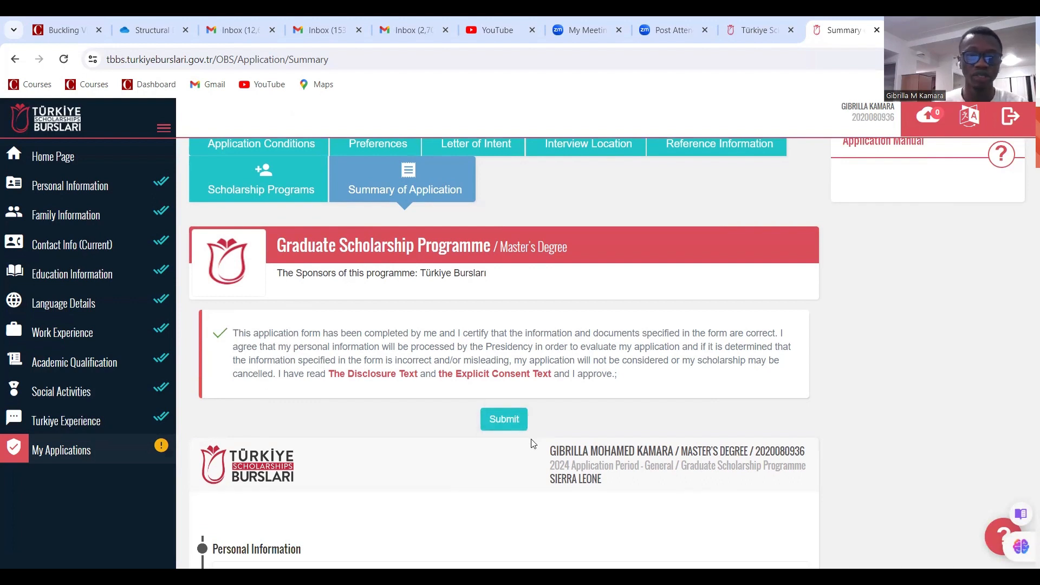
scroll(395, 405, up, 1)
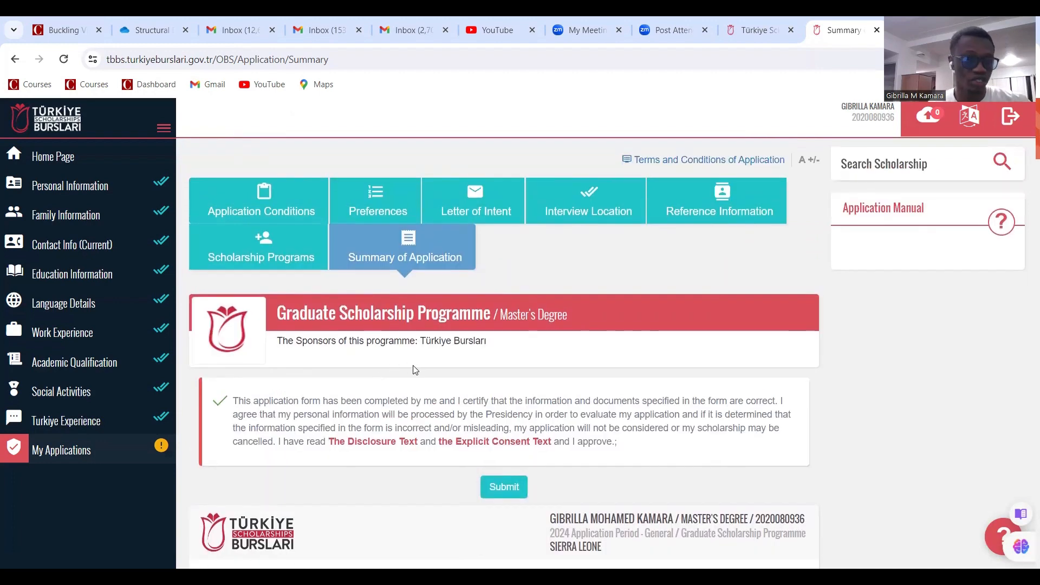
Review the Academic Qualification exam records and the Education Information list
click(105, 367)
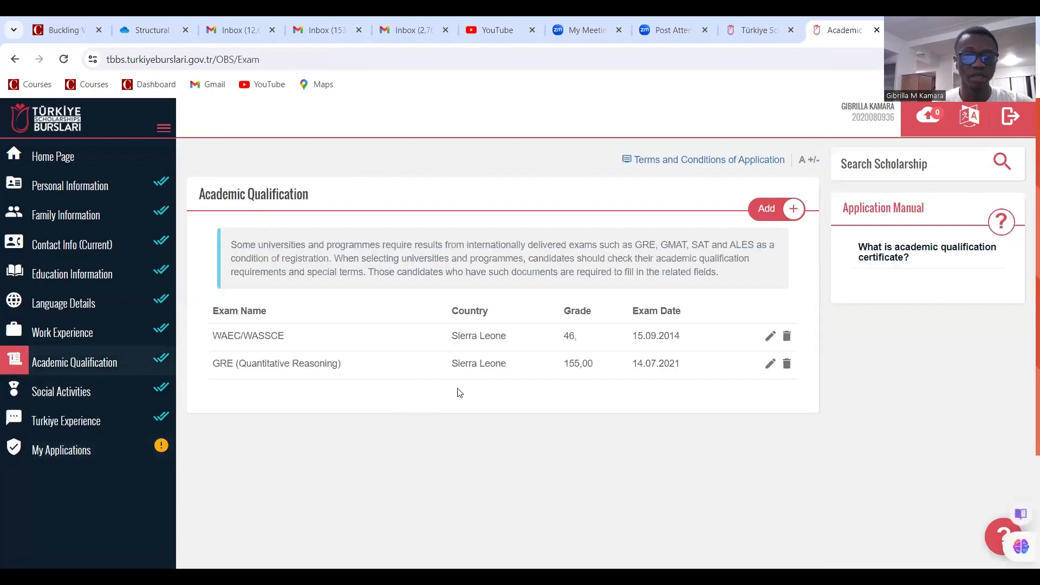
click(85, 285)
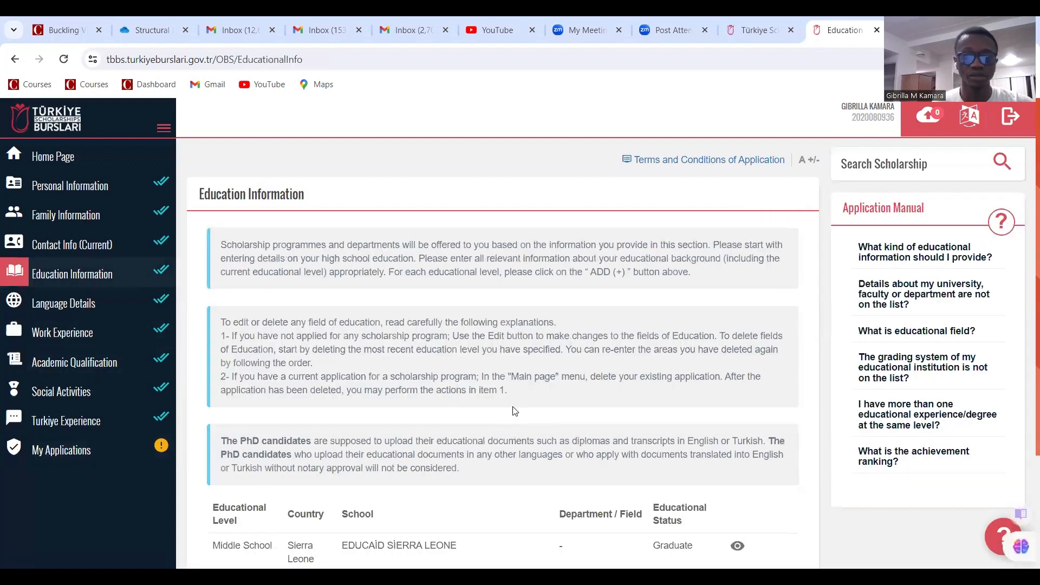
scroll(512, 409, down, 3)
scroll(522, 298, up, 3)
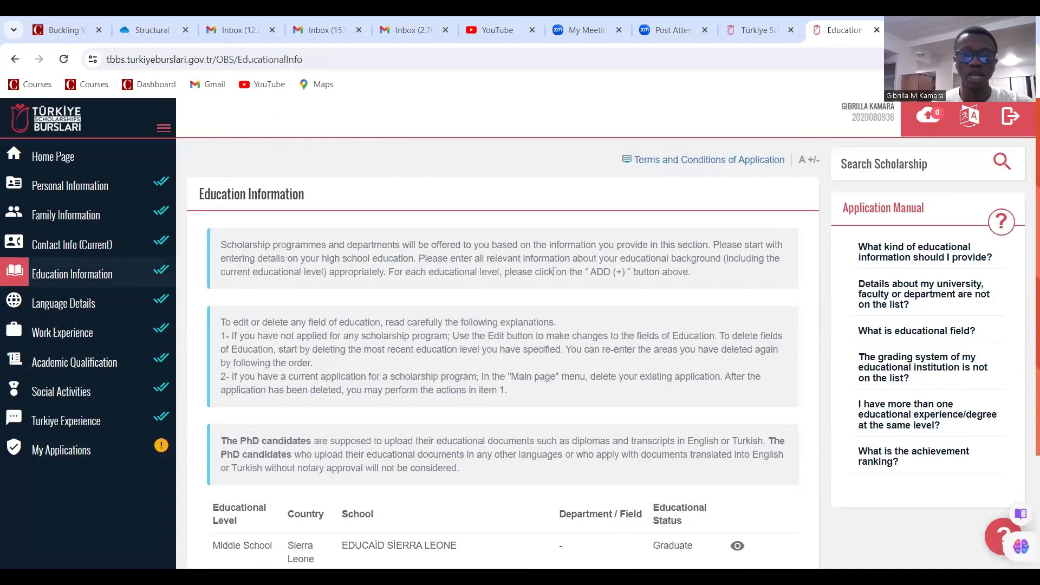
scroll(574, 260, down, 3)
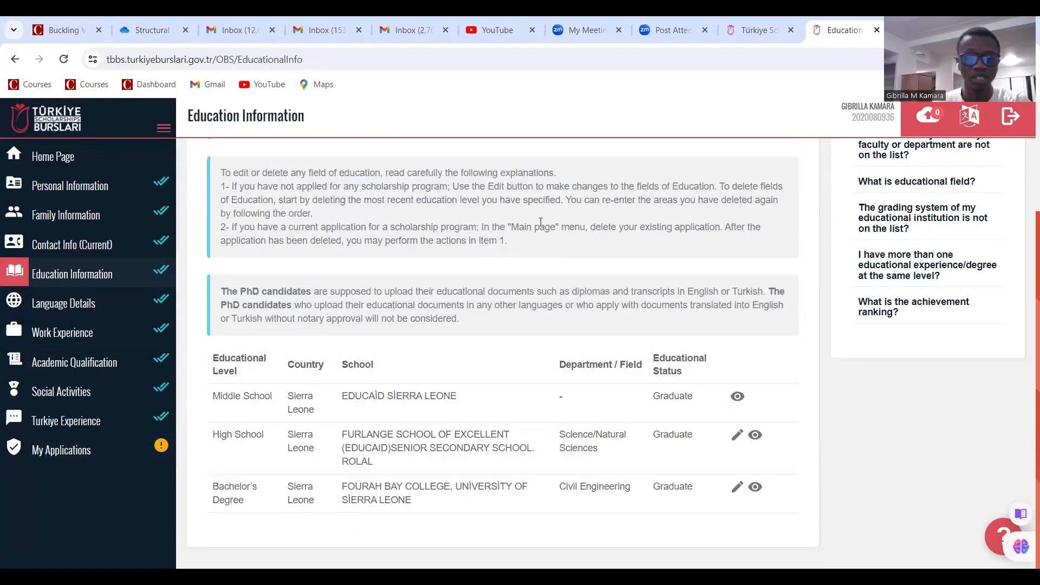
scroll(739, 297, up, 3)
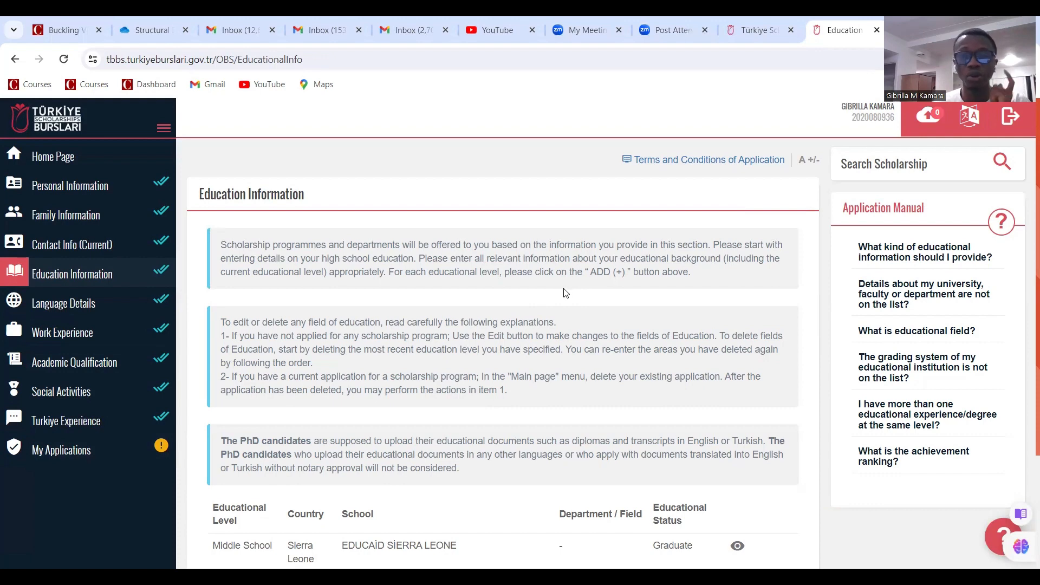
Delete the incomplete Master's Degree application from the Home Page and reopen Education Information
click(101, 169)
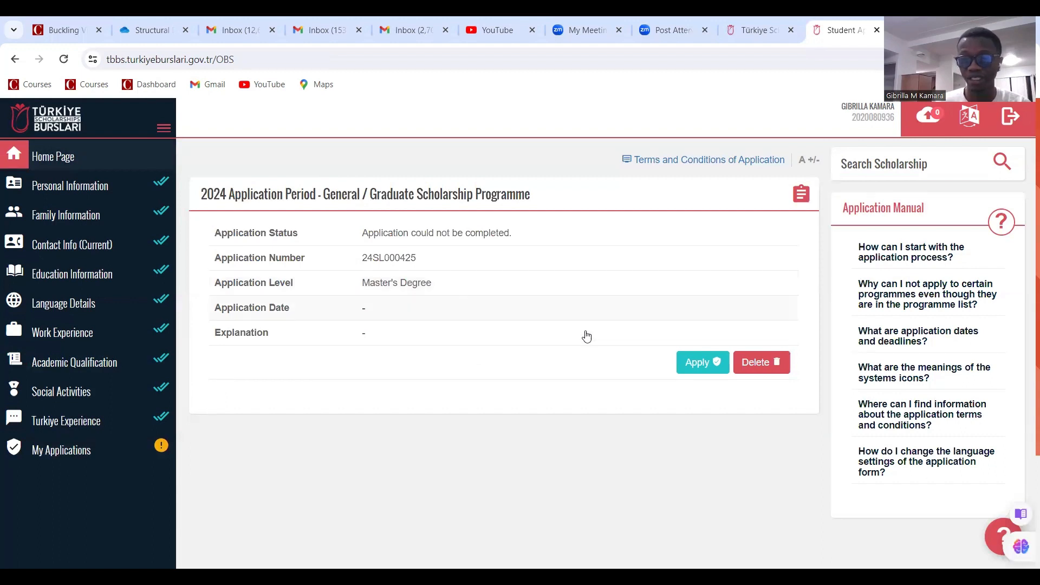
click(760, 367)
click(678, 326)
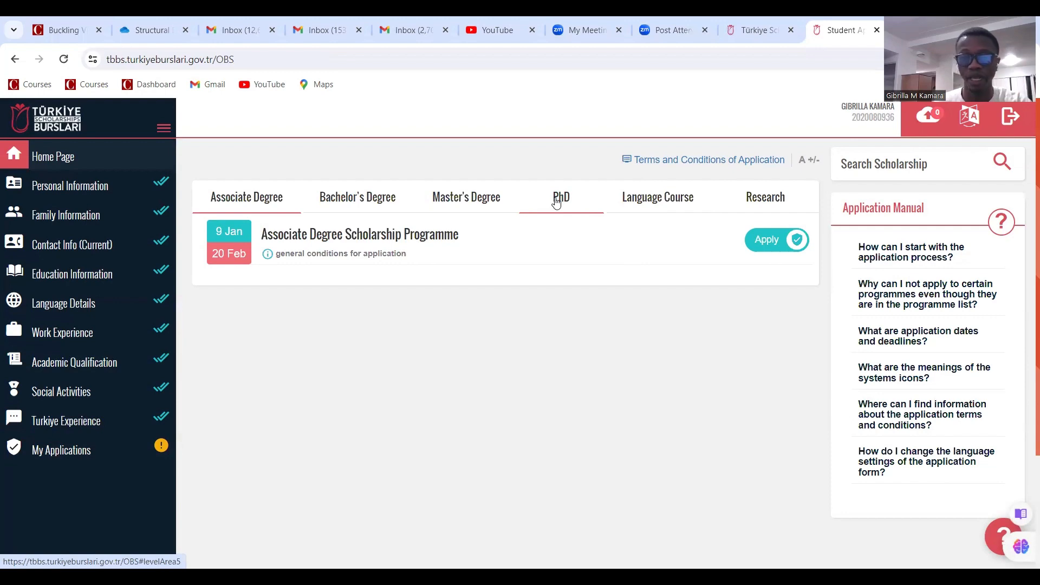
click(107, 279)
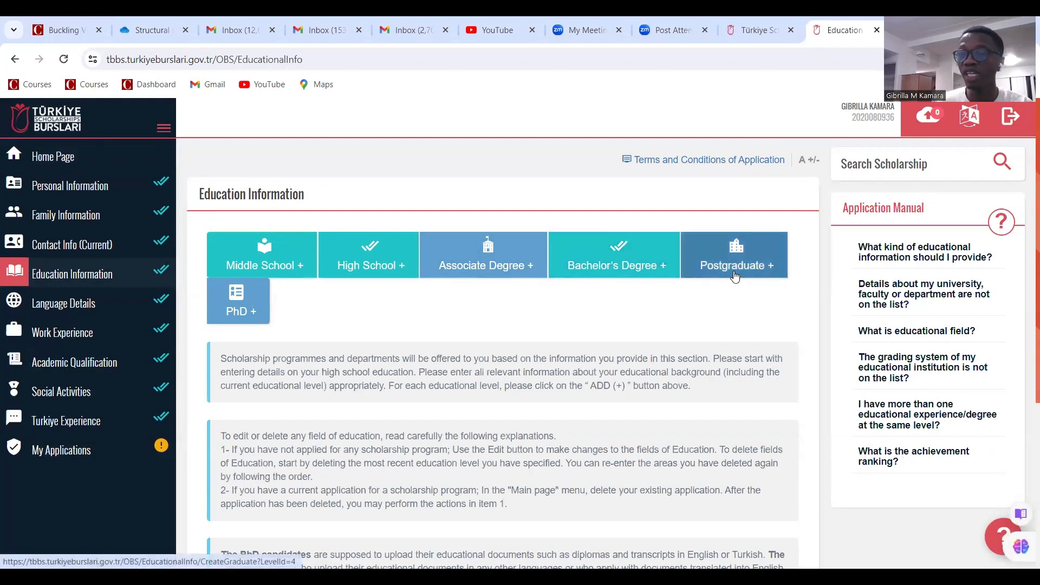
Start a master's degree entry with country Sierra Leone and city Bo
click(735, 275)
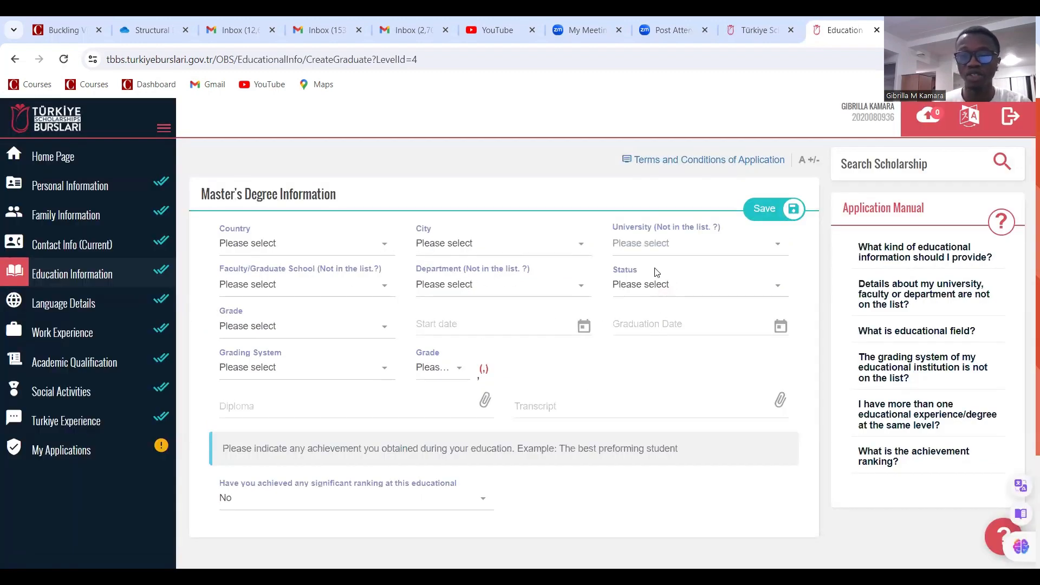
scroll(431, 353, down, 1)
scroll(437, 355, up, 1)
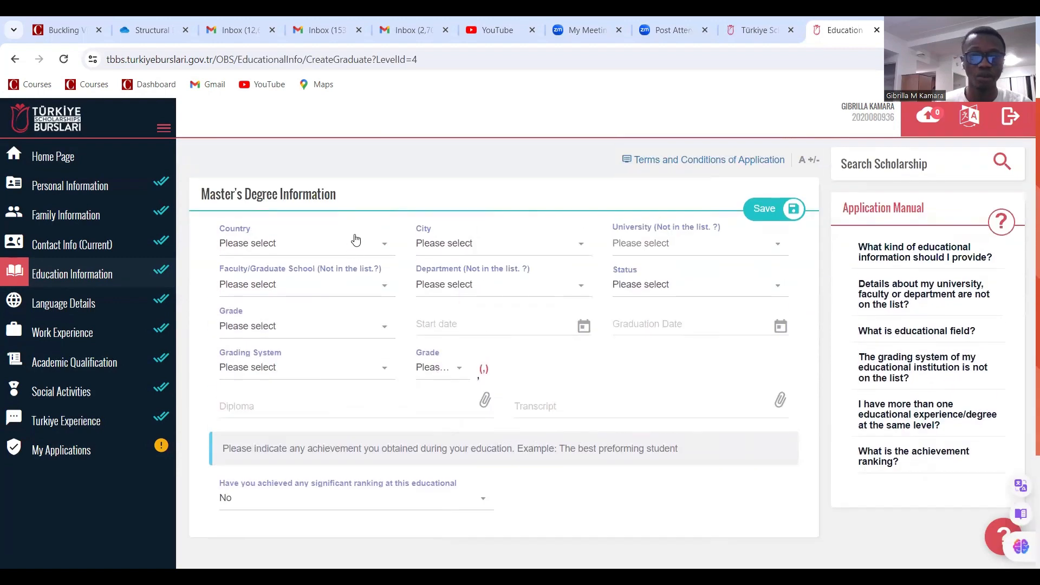
click(357, 242)
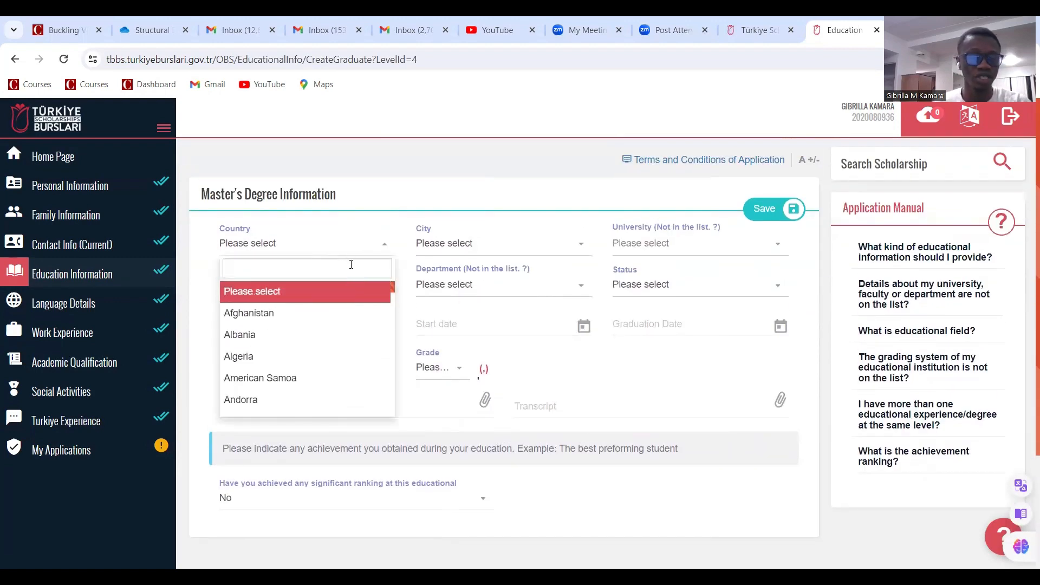
text(sie)
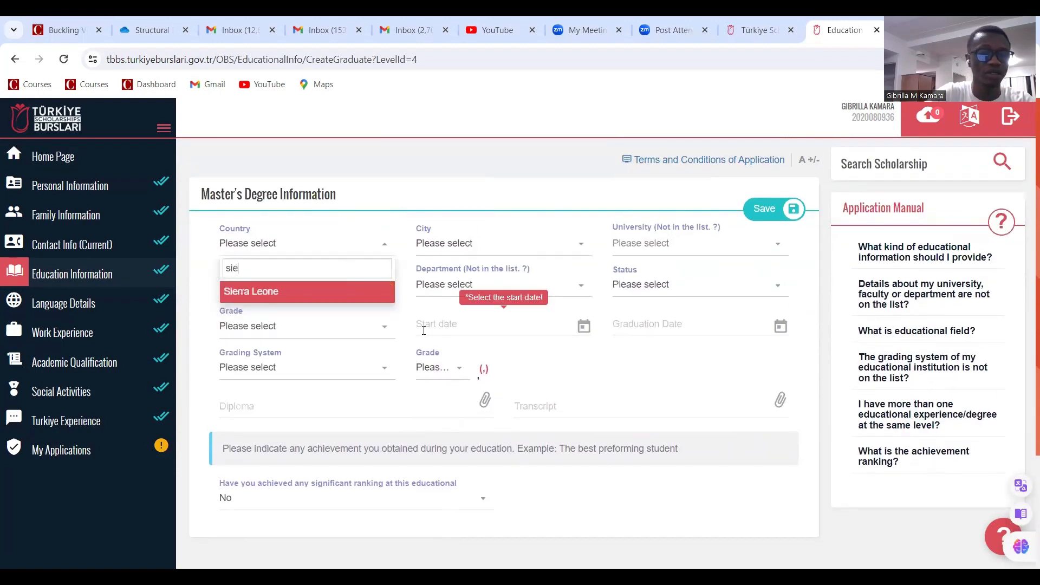
click(318, 287)
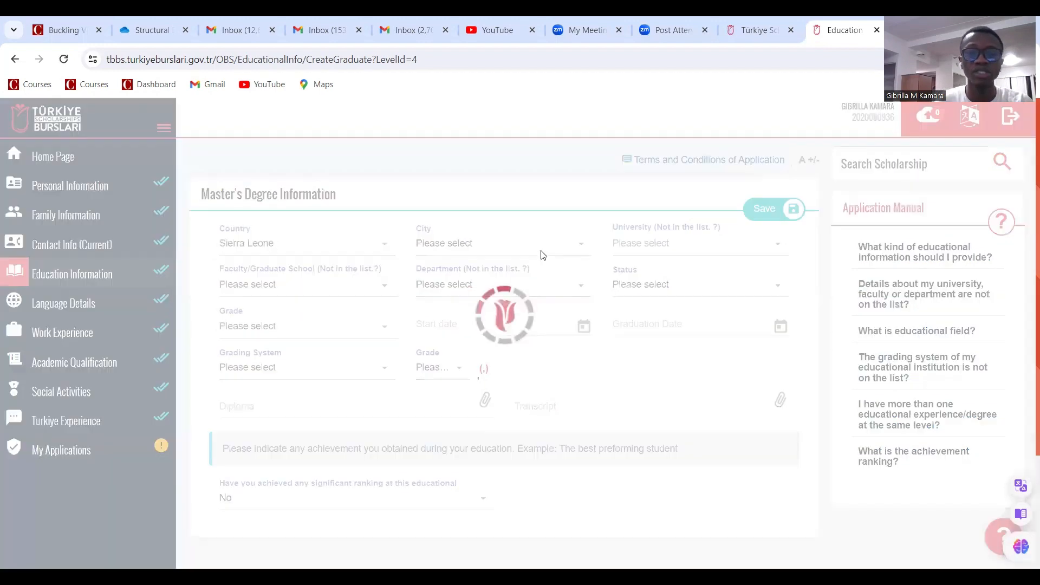
scroll(499, 314, down, 3)
scroll(498, 317, up, 3)
click(509, 253)
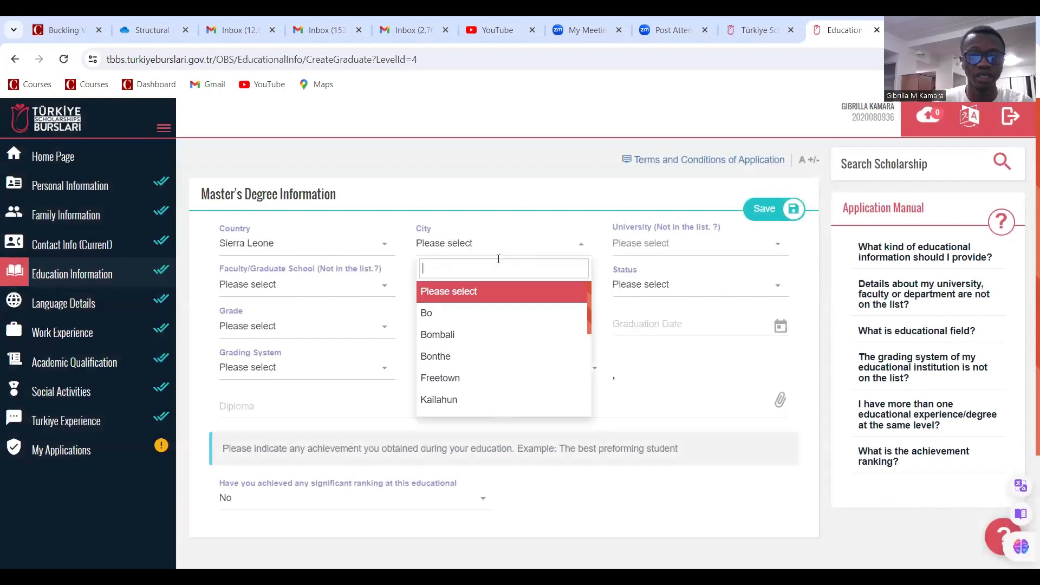
click(441, 313)
Set the university to Fourah Bay College, University of Sierra Leone
click(650, 246)
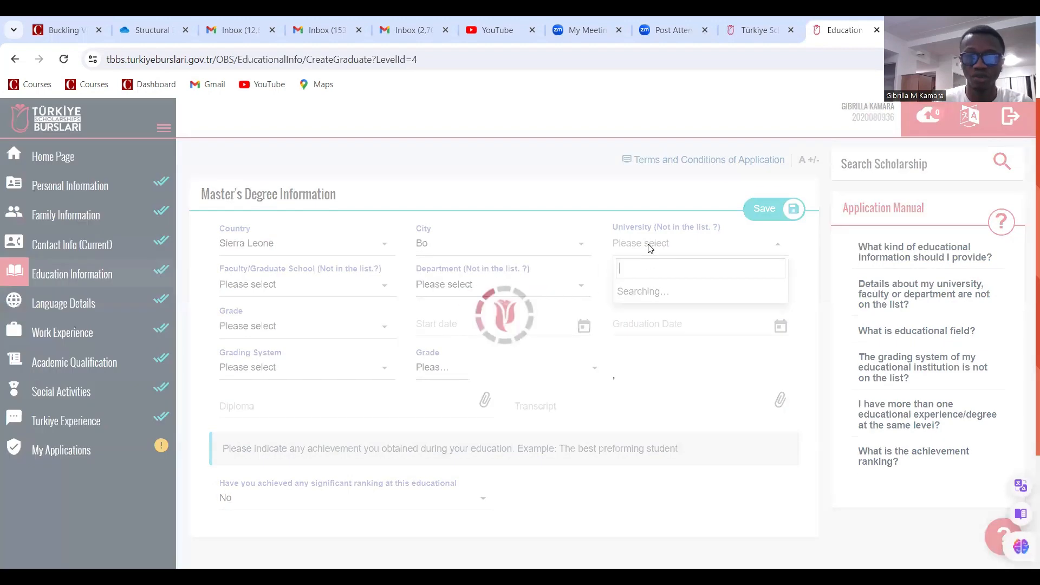
click(643, 323)
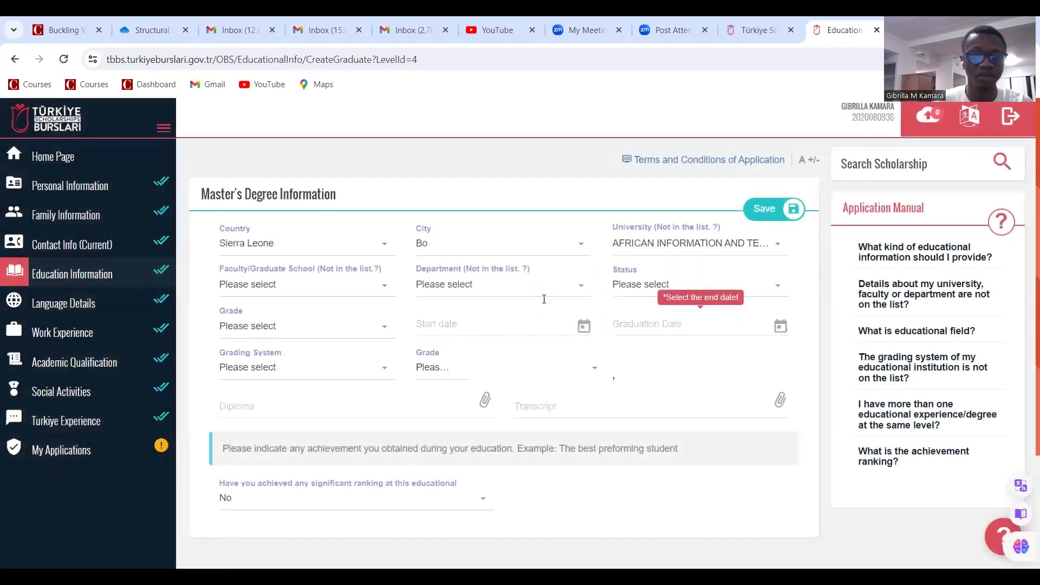
click(675, 256)
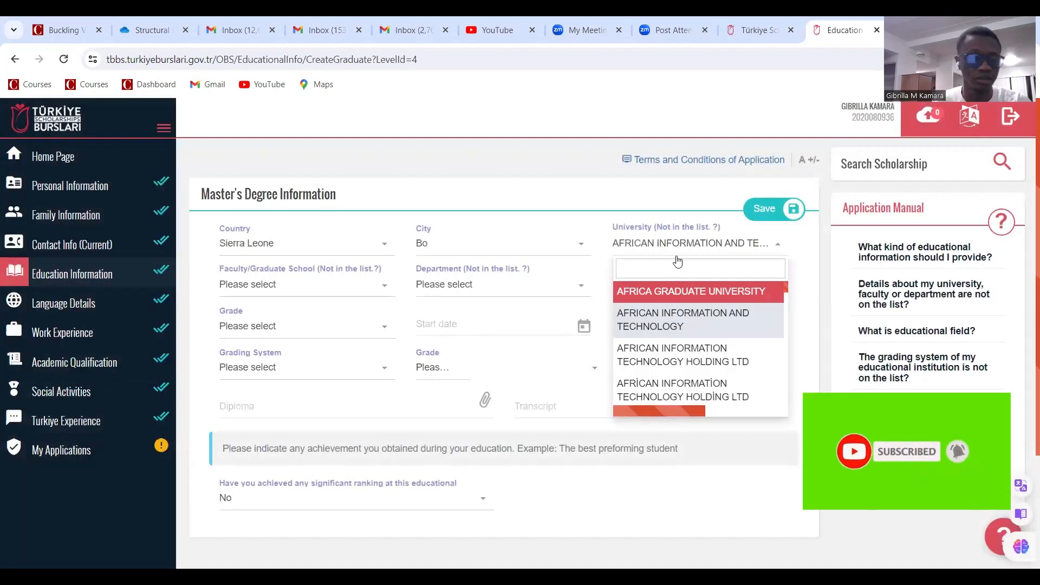
text(unive)
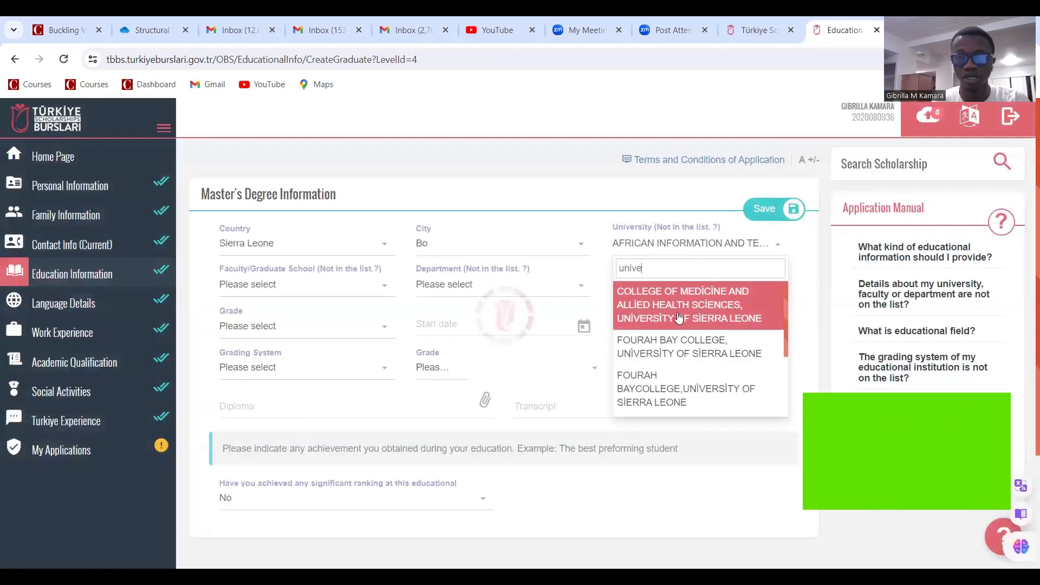
click(683, 359)
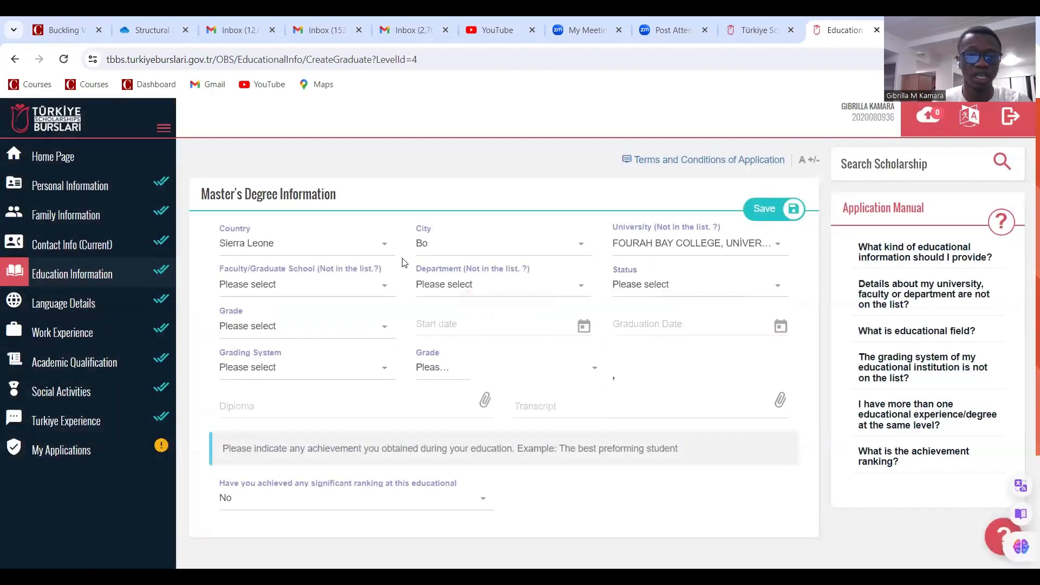
Choose faculty Engineering and Architecture, department Civil Engineering, and status Graduate
click(439, 287)
click(366, 293)
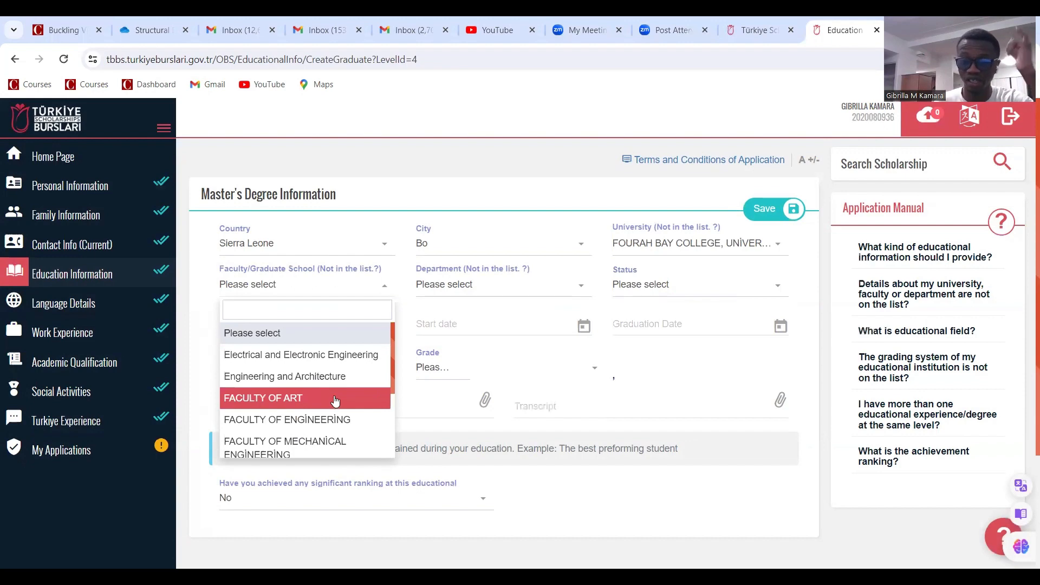
scroll(337, 404, down, 2)
scroll(288, 404, up, 2)
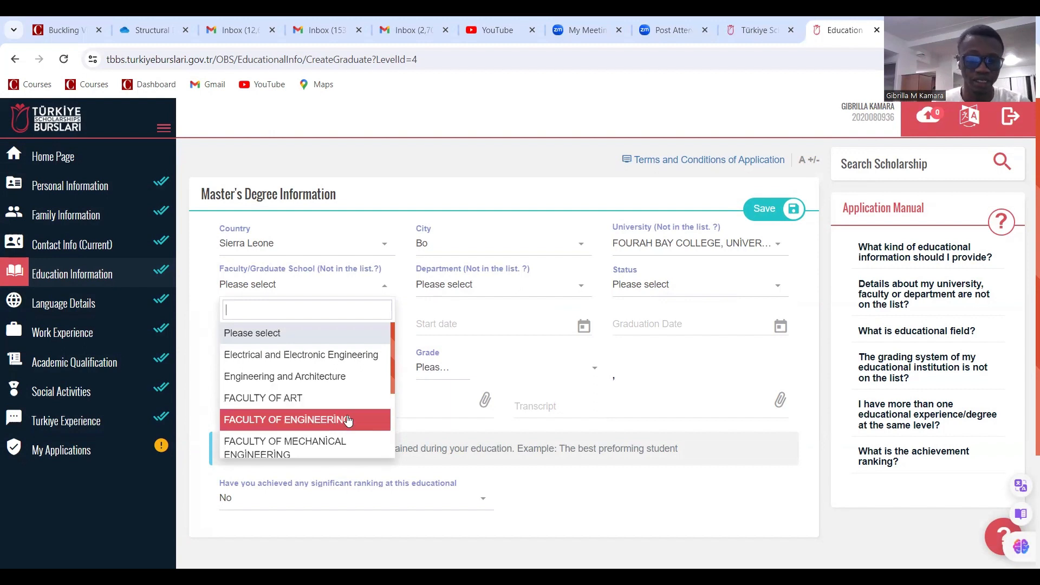
click(312, 377)
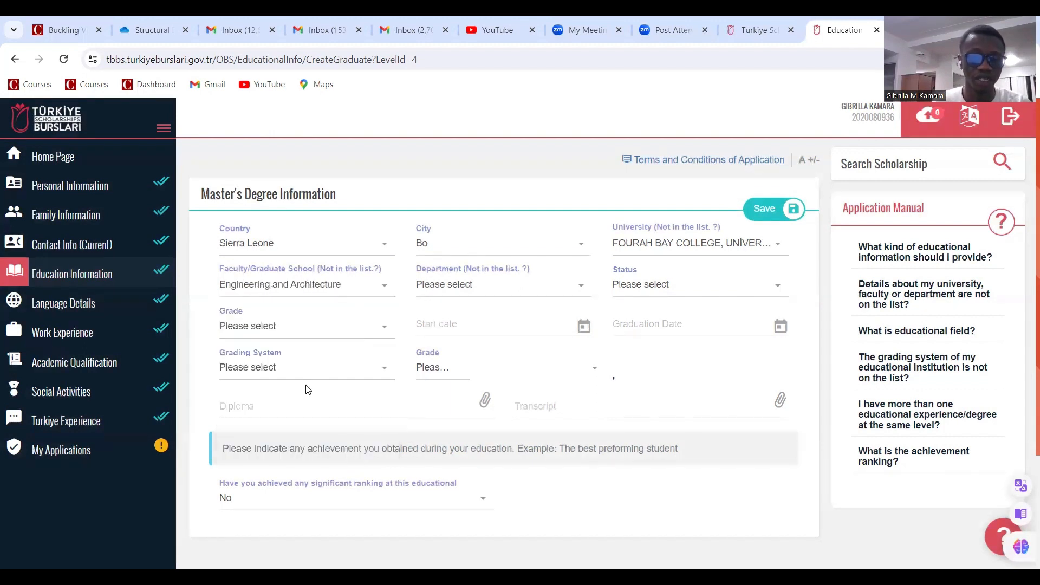
click(509, 285)
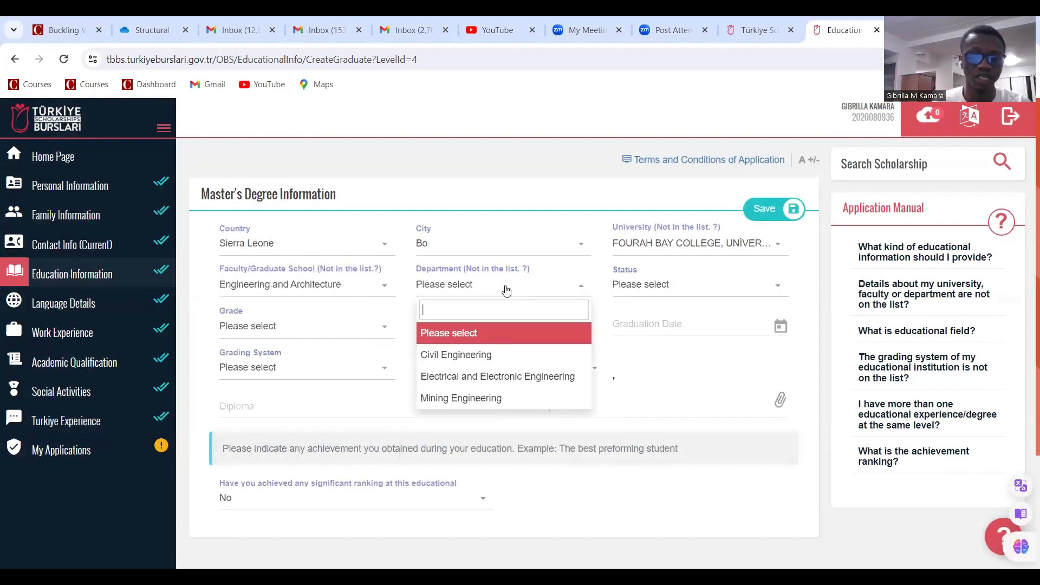
click(482, 356)
click(634, 286)
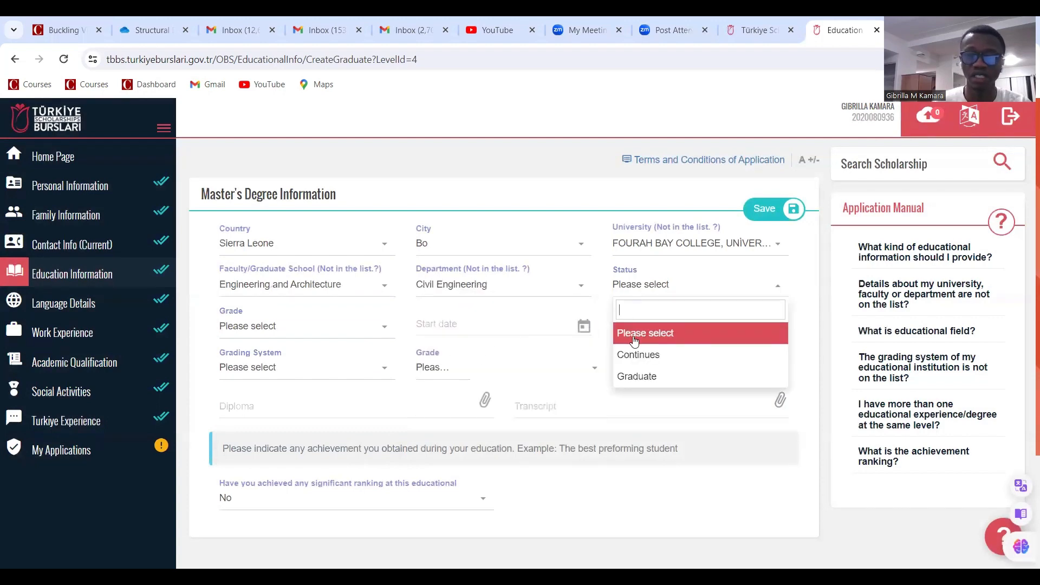
click(636, 377)
scroll(336, 325, down, 1)
scroll(334, 325, down, 1)
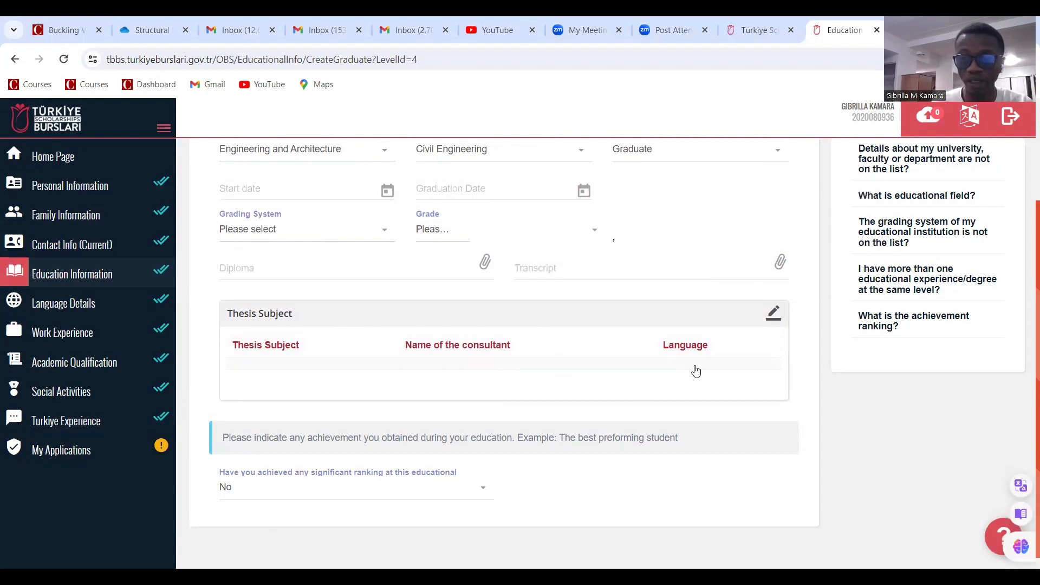
Add a thesis with placeholder subject and consultant name, language English
click(773, 314)
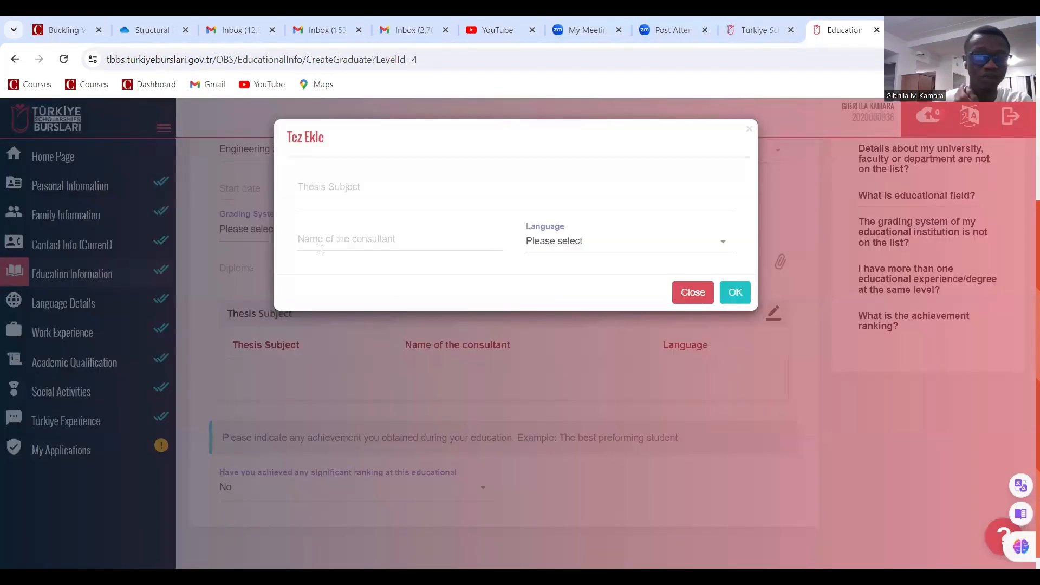
click(337, 201)
text(fsgsjskls;lasl)
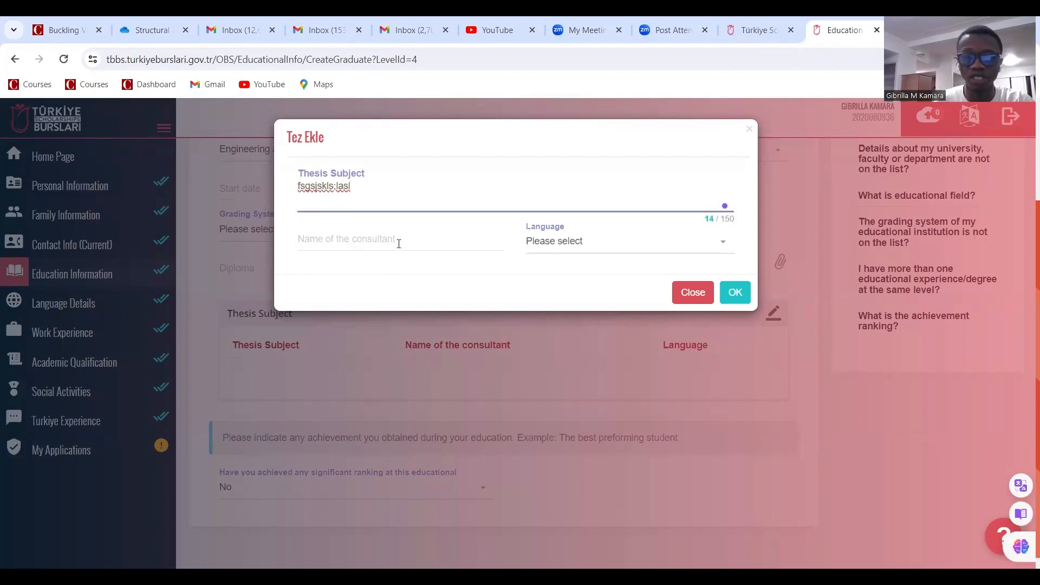
click(395, 238)
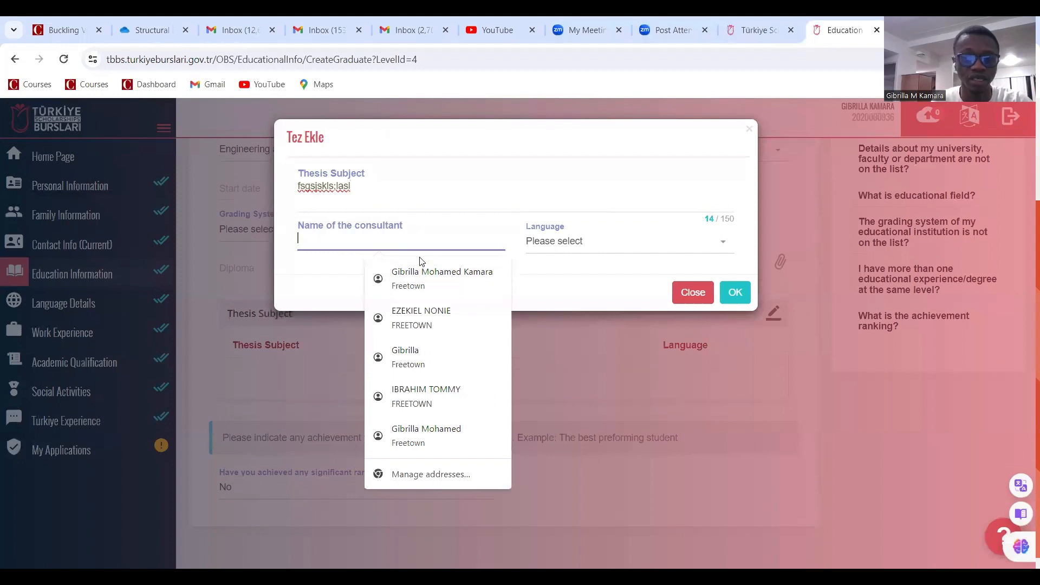
text(jhhjkk)
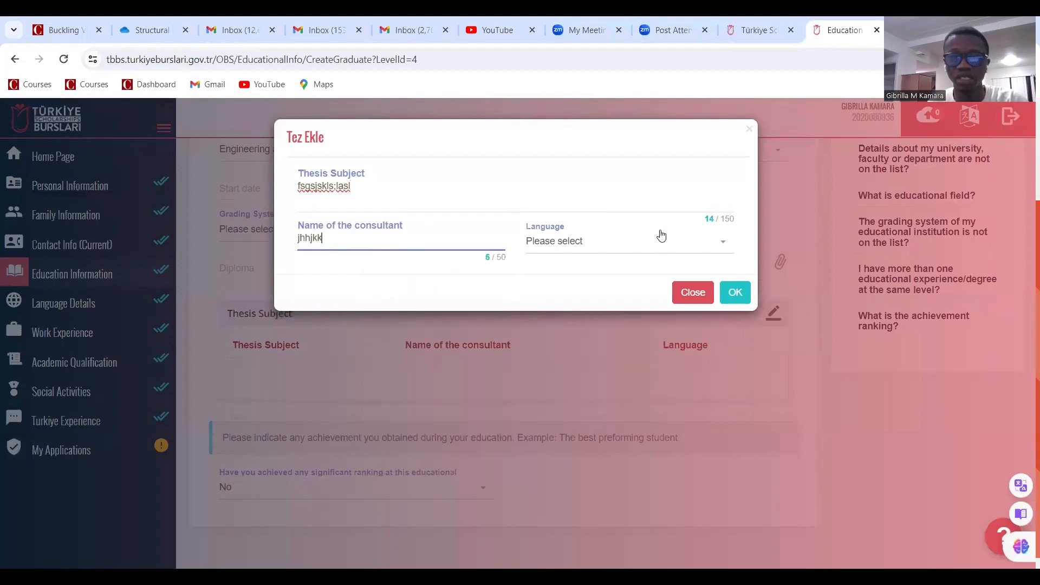
click(612, 247)
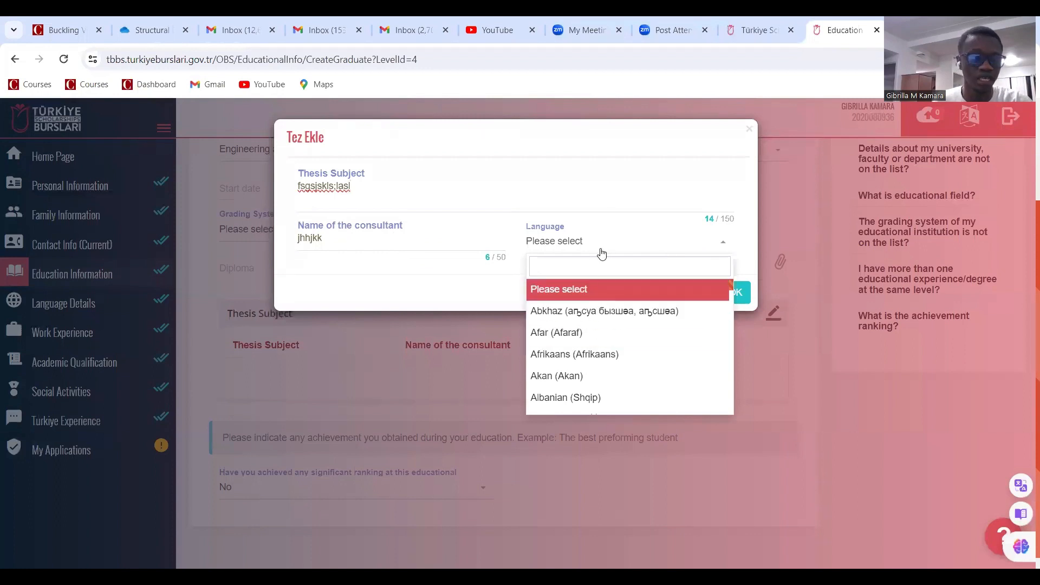
text(en)
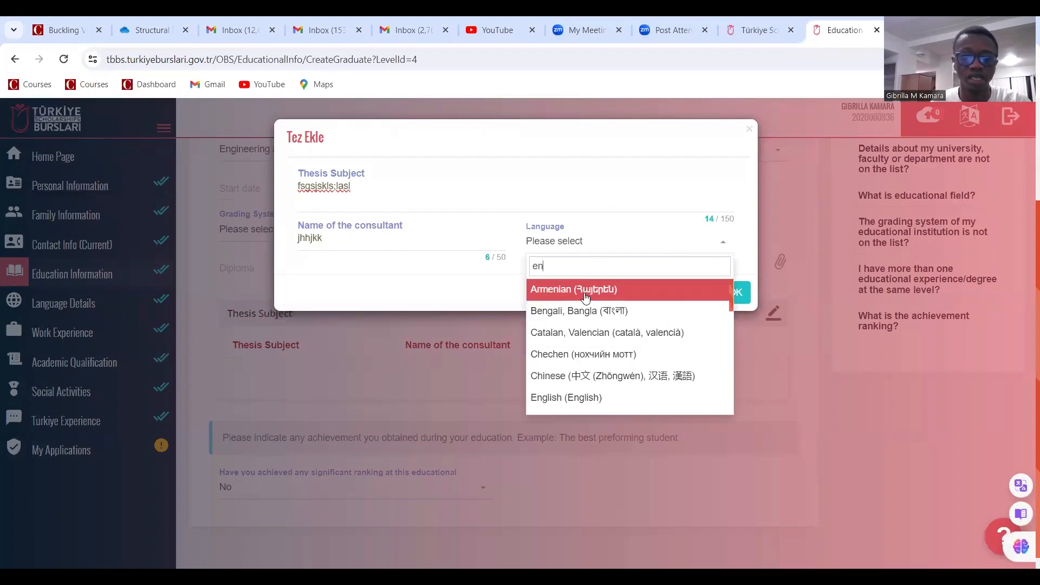
click(552, 399)
click(735, 293)
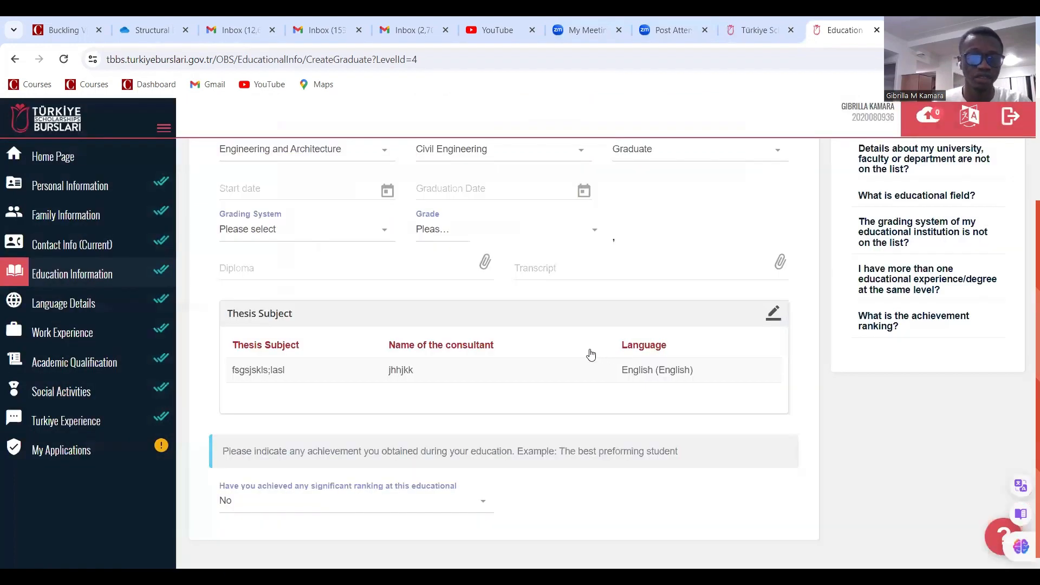
scroll(385, 386, down, 1)
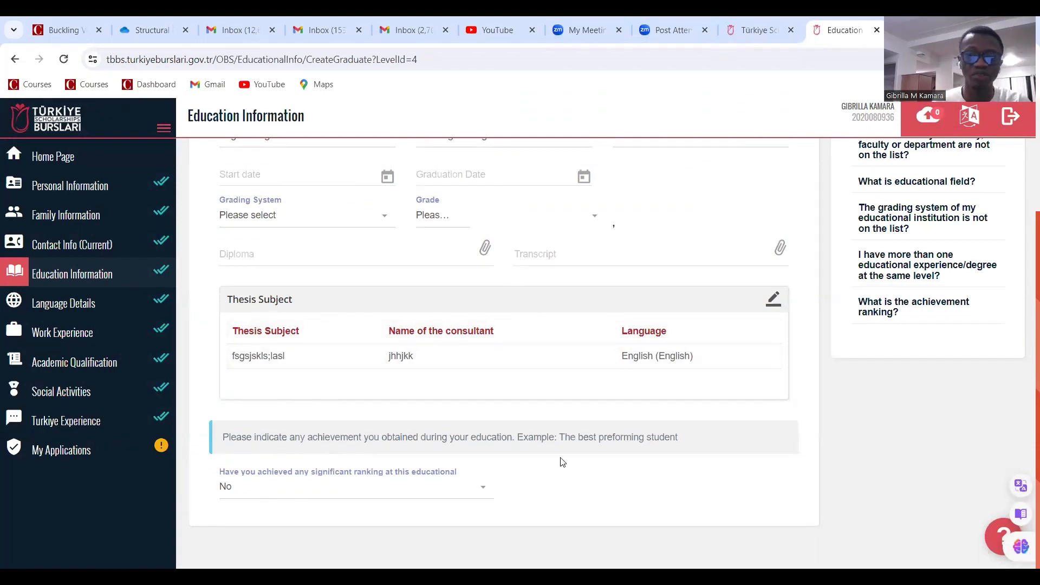
After a save attempt flags missing mandatory fields, set the graduation date to 09/06/2020
scroll(566, 421, up, 3)
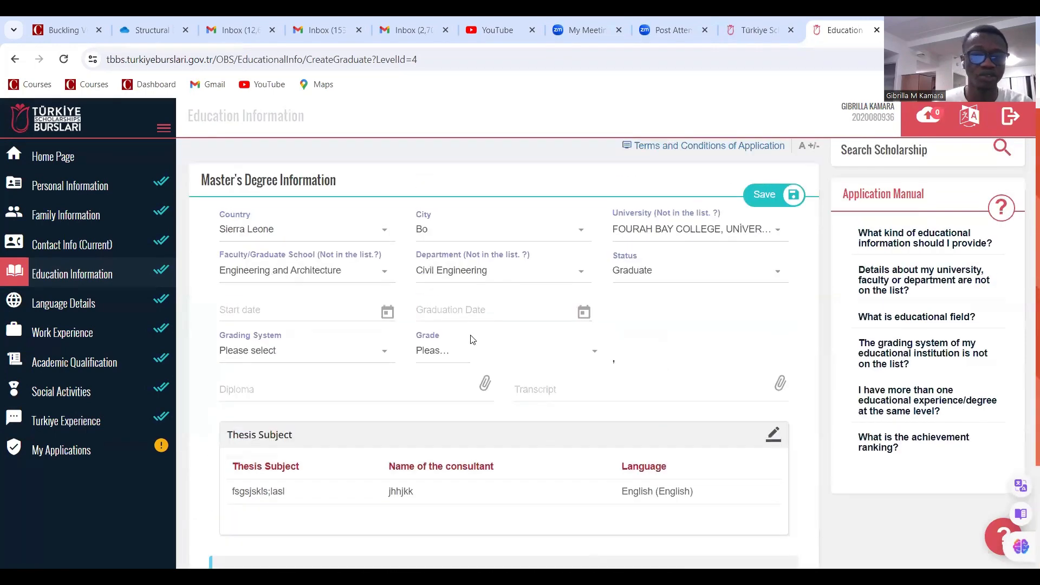
click(764, 194)
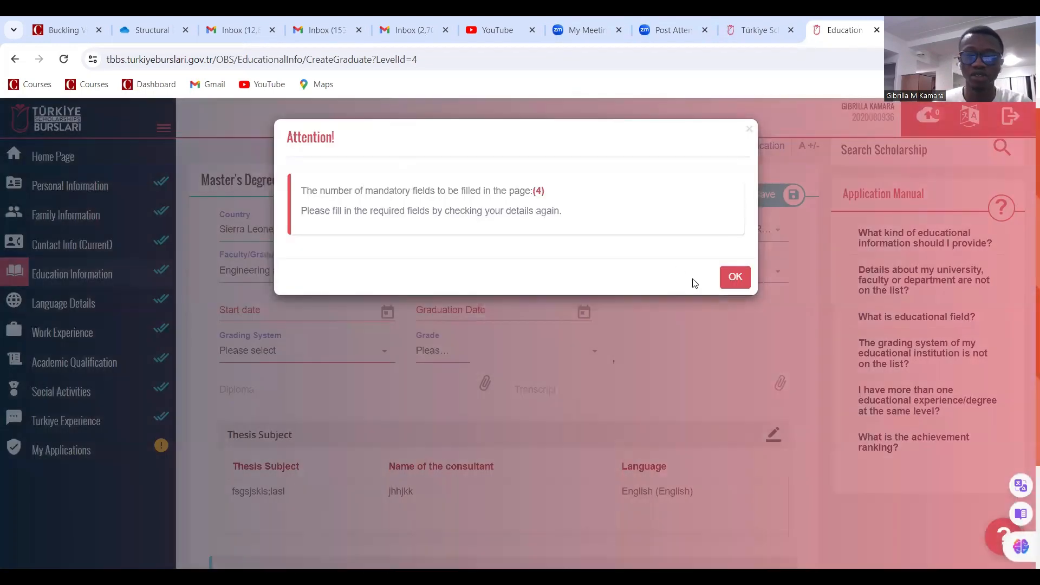
click(735, 277)
click(474, 310)
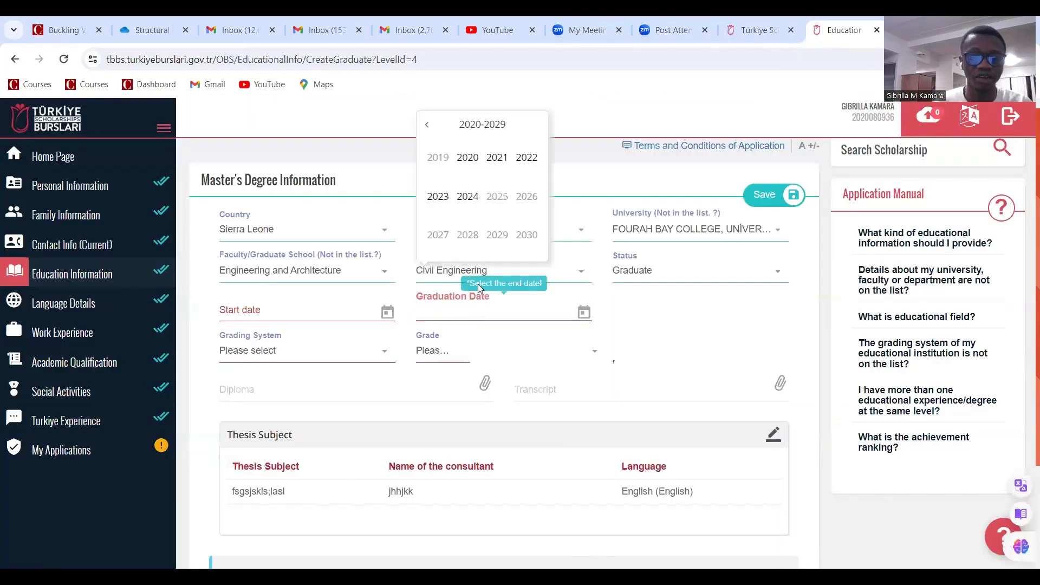
click(471, 165)
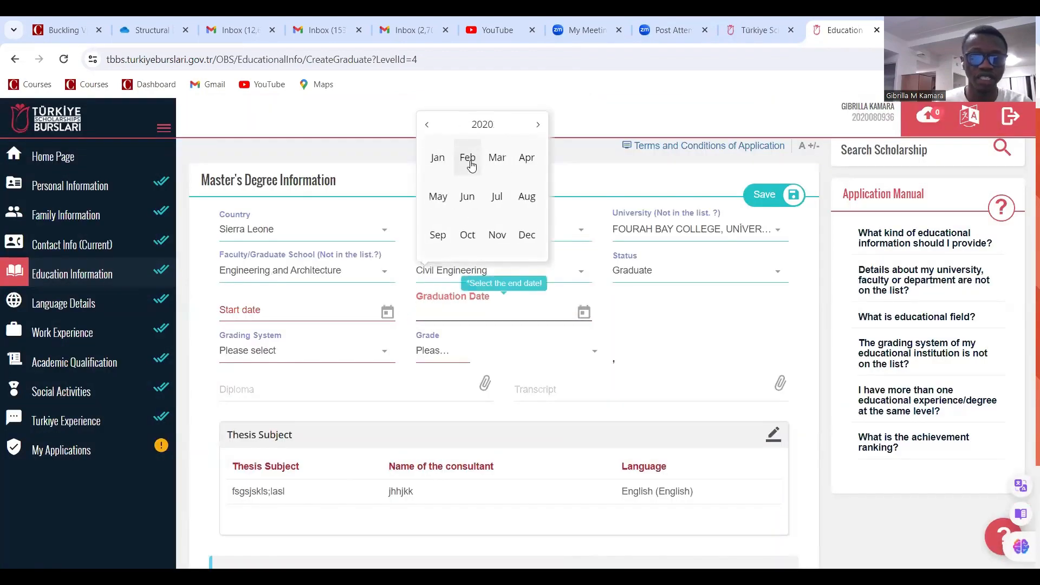
click(469, 199)
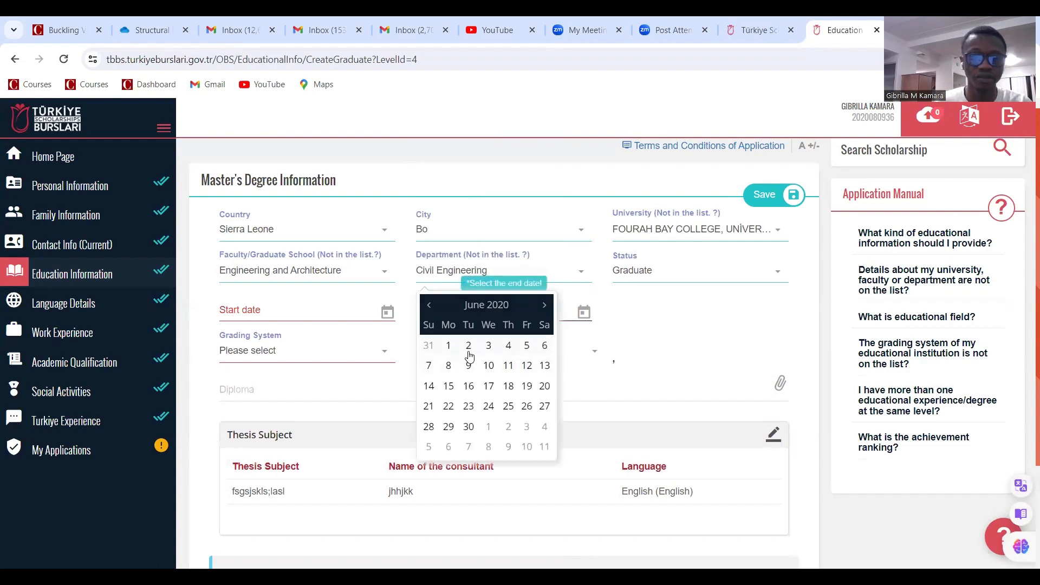
click(469, 366)
Set the Master's degree start date to 13/02/2018
click(299, 315)
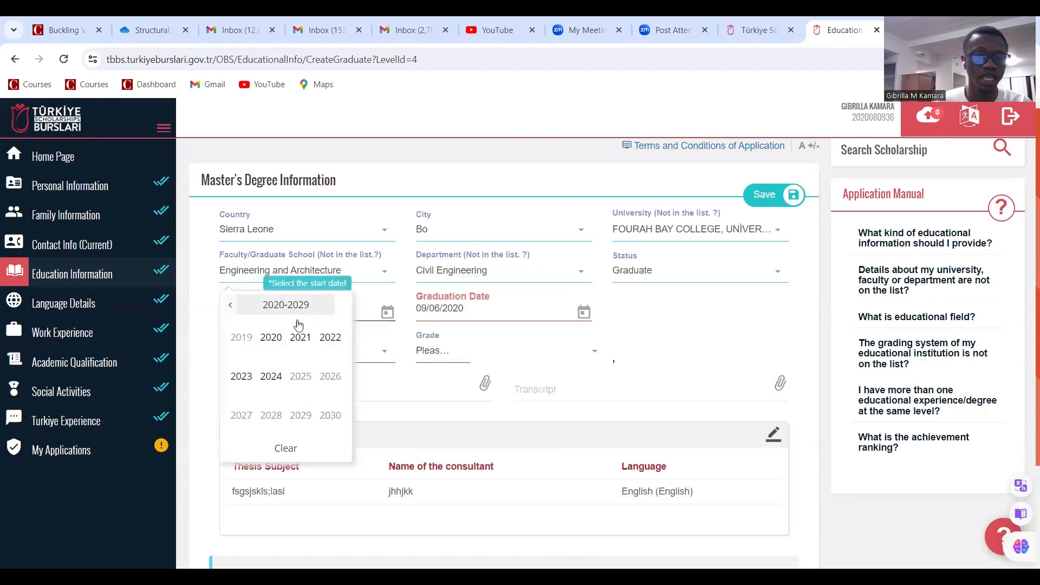
click(232, 308)
click(231, 308)
click(232, 308)
click(340, 307)
click(342, 308)
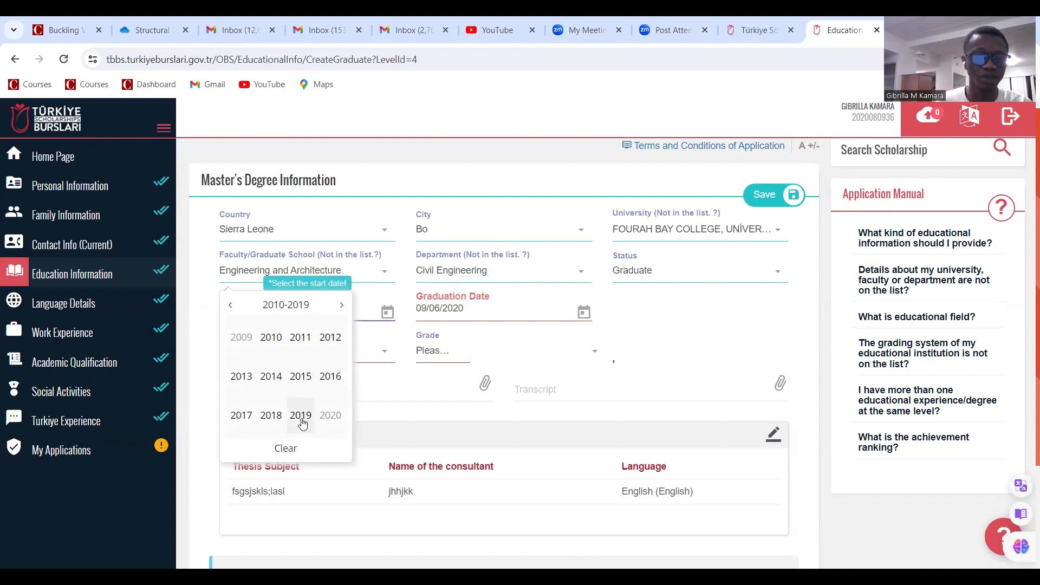
click(271, 422)
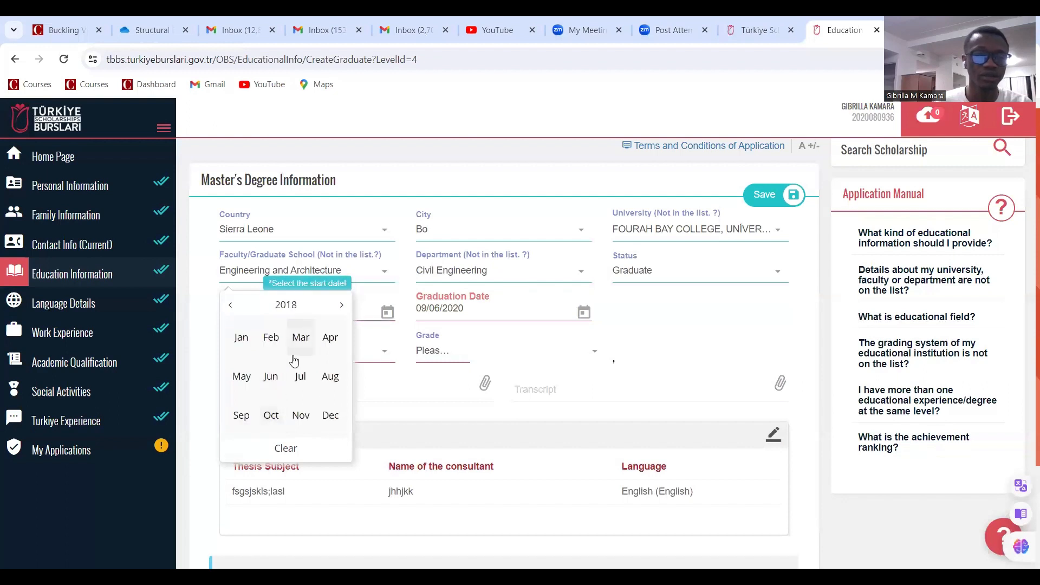
click(267, 340)
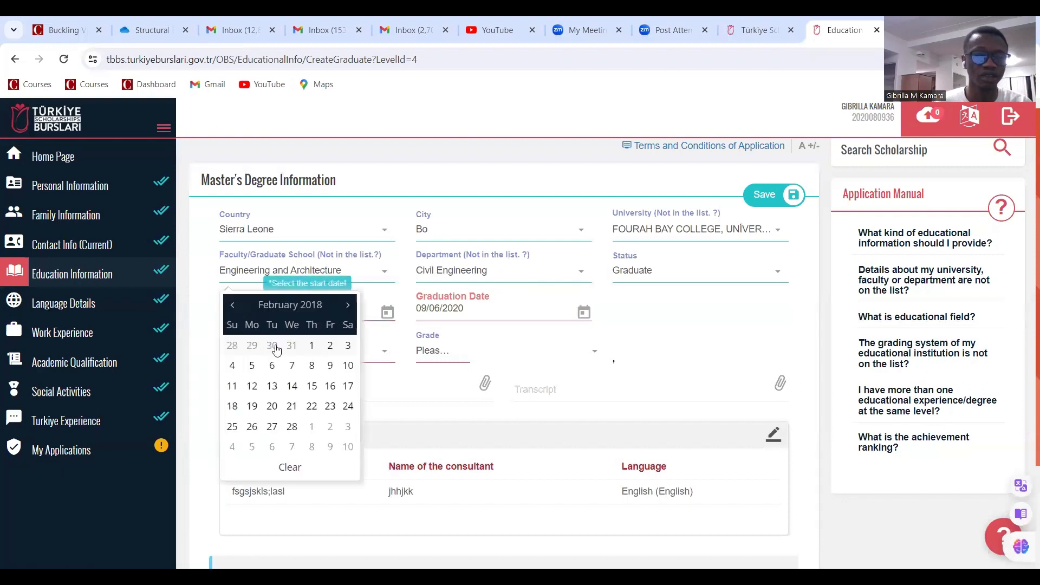
click(271, 386)
click(280, 355)
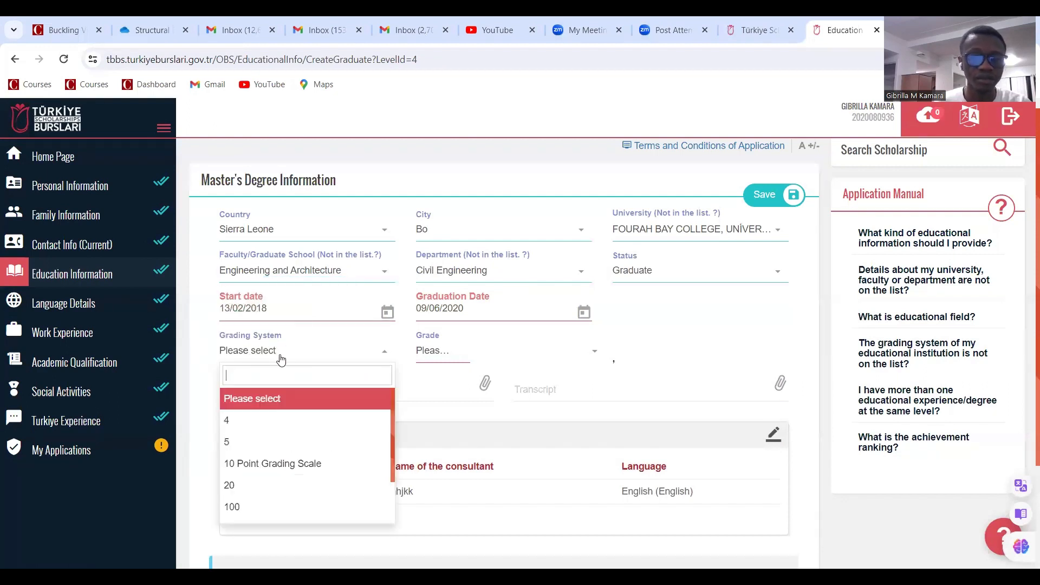
Choose the 4-point grading system and enter a grade of 3.06
click(276, 421)
click(434, 353)
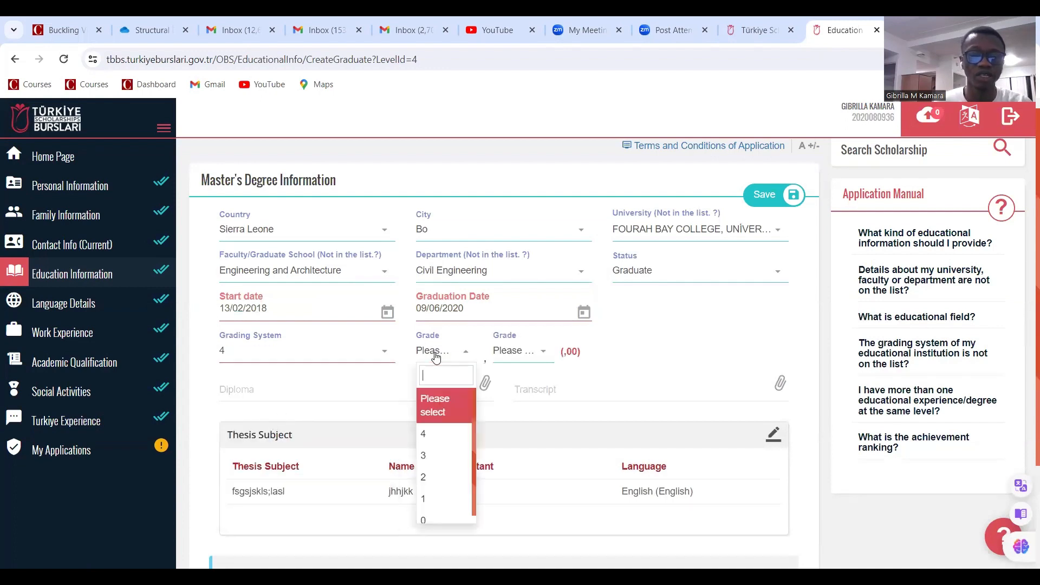
click(427, 456)
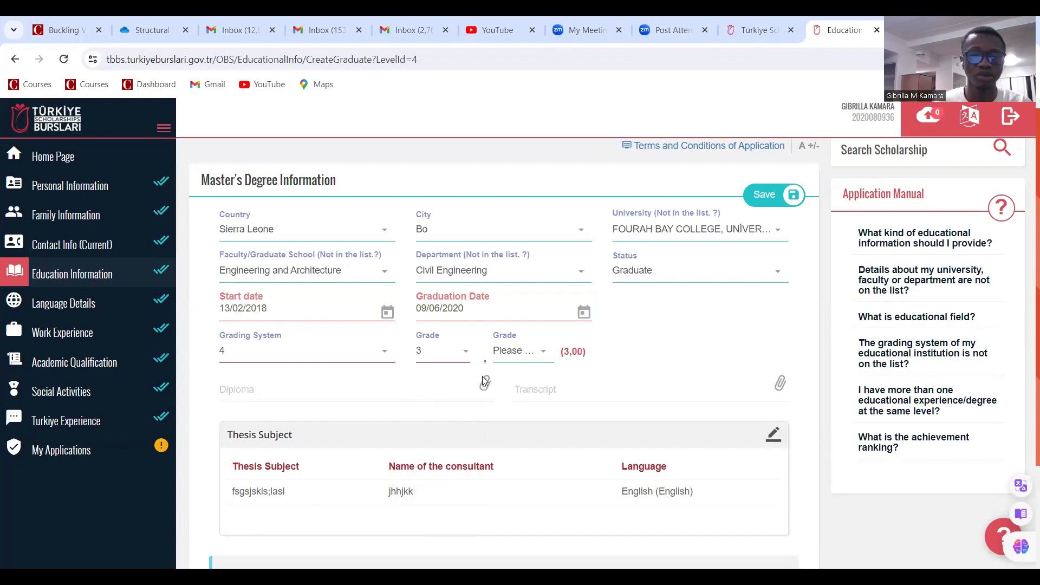
click(513, 358)
scroll(514, 487, down, 10)
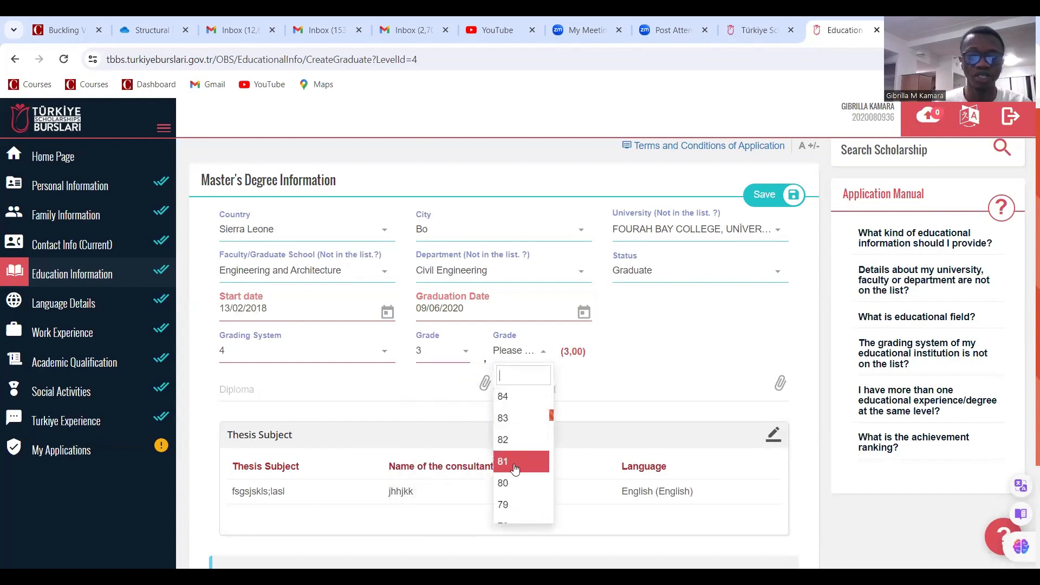
scroll(515, 477, down, 15)
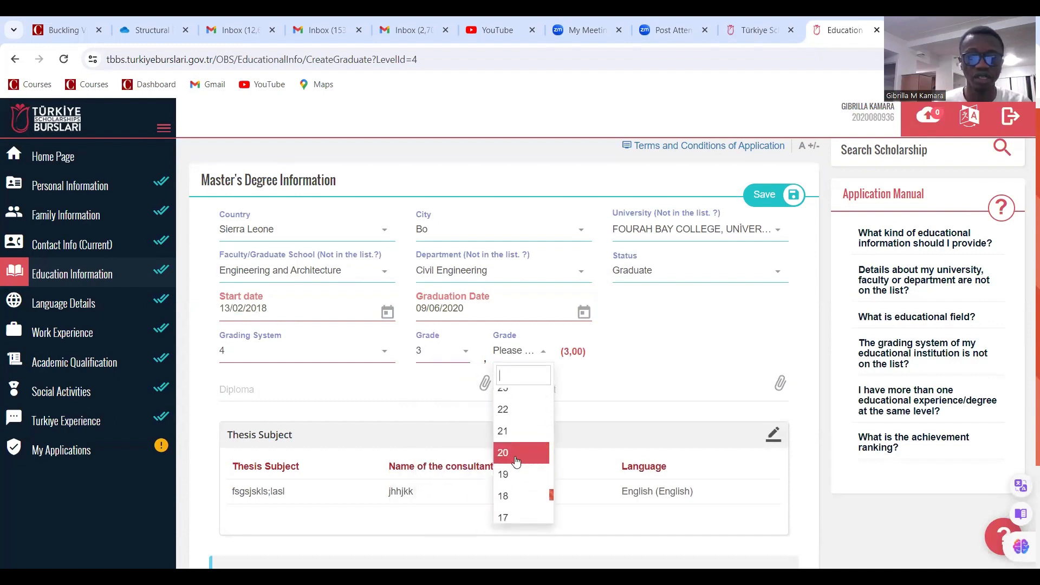
scroll(518, 464, down, 3)
scroll(521, 484, up, 3)
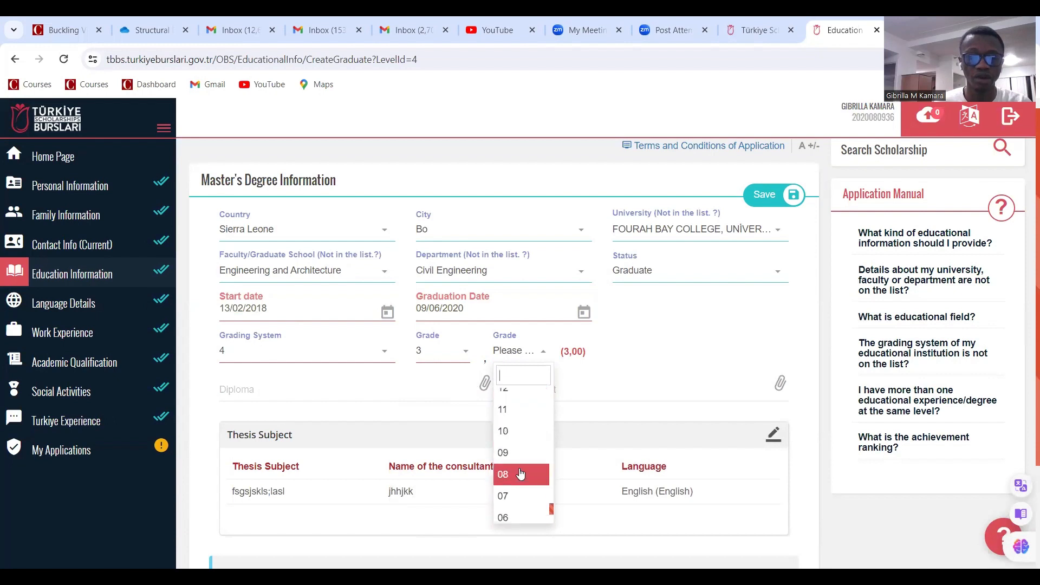
key(Down)
key(Return)
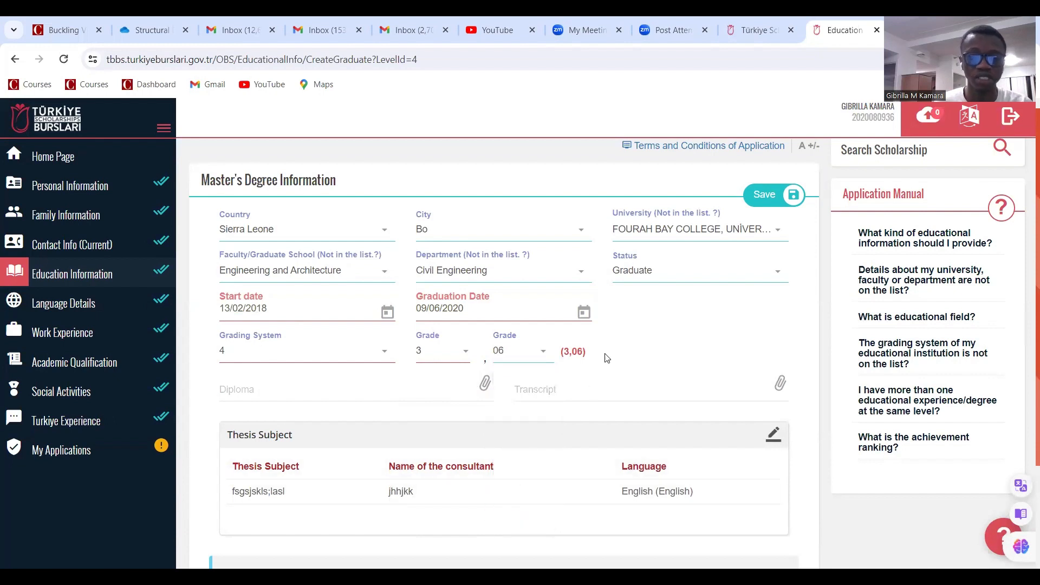
Attach the best behaviour certificate file as the diploma document
click(360, 399)
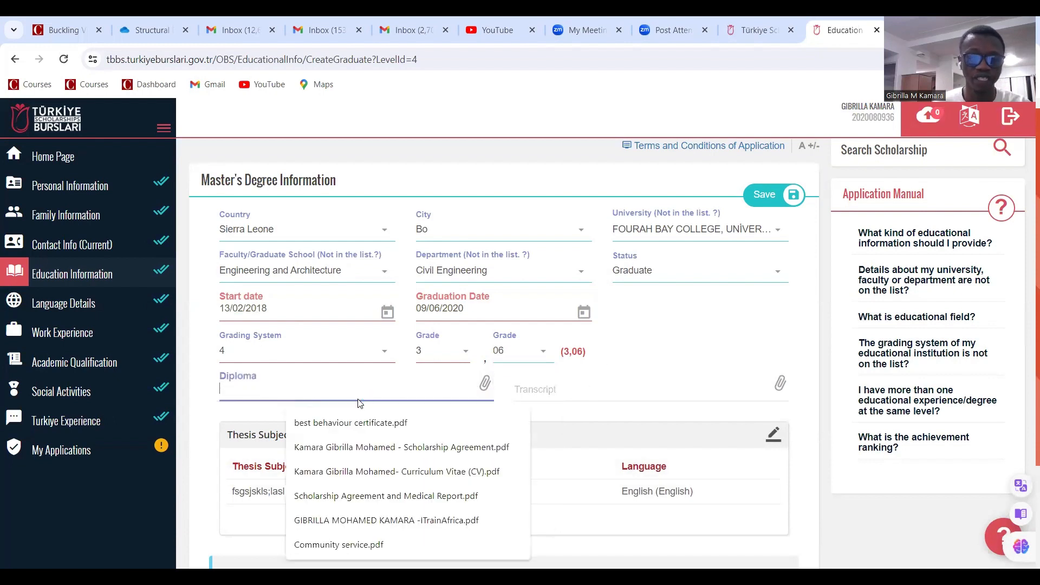
click(485, 383)
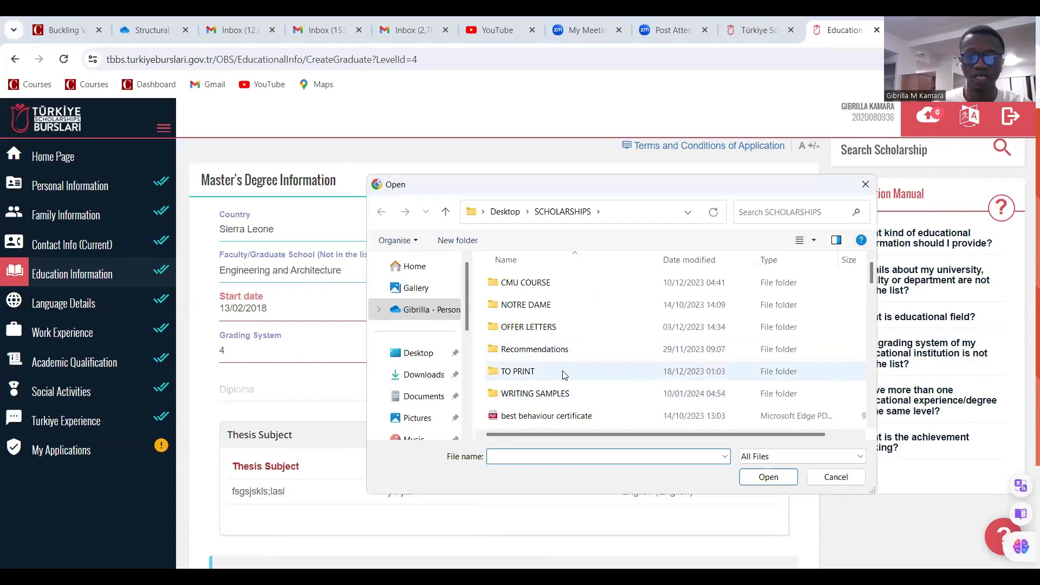
click(550, 422)
click(767, 477)
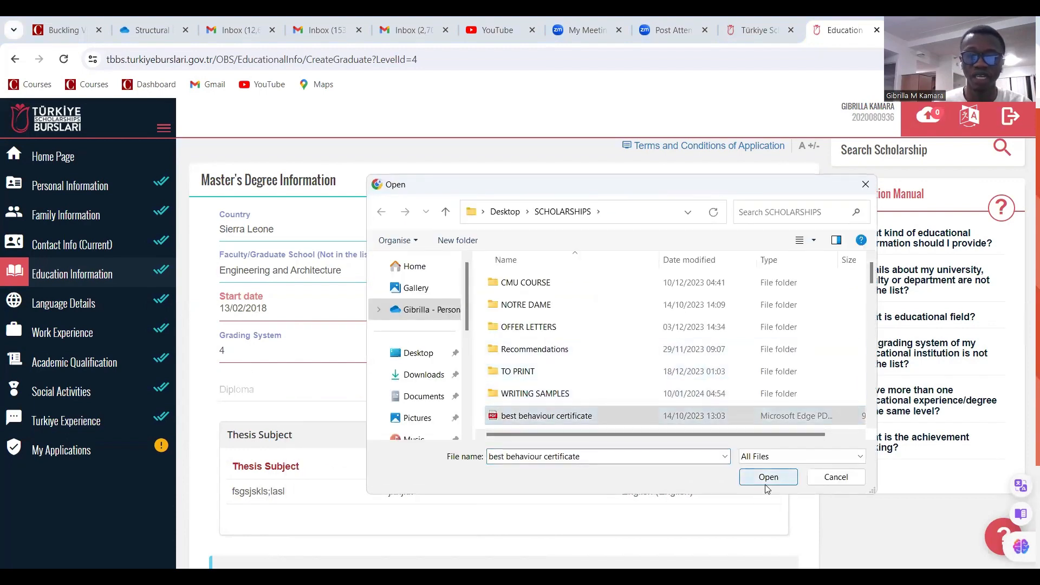
click(631, 397)
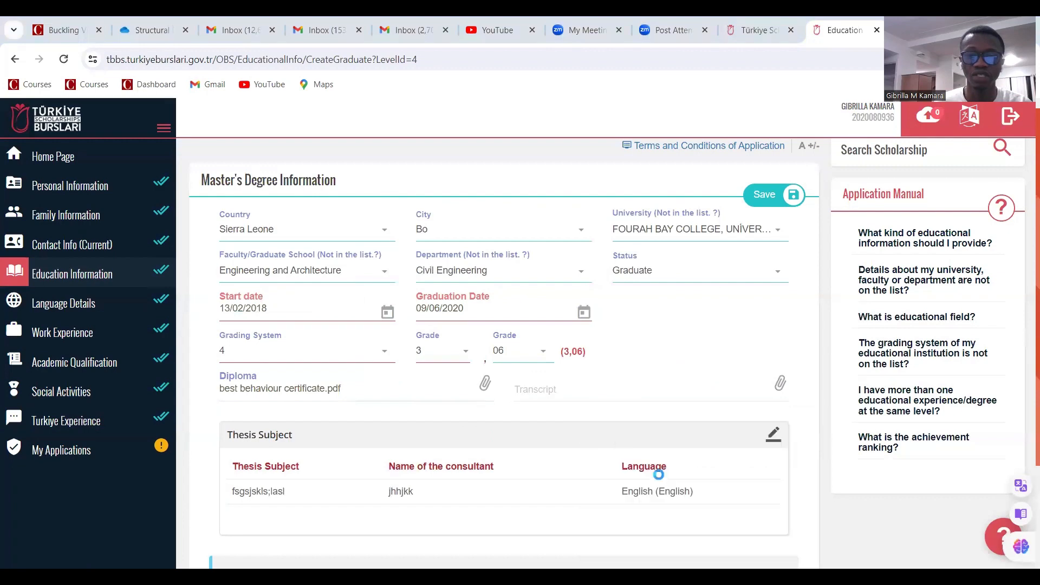
Attach DS6 as the transcript and save the Master's degree entry
scroll(606, 353, down, 5)
click(572, 375)
click(750, 485)
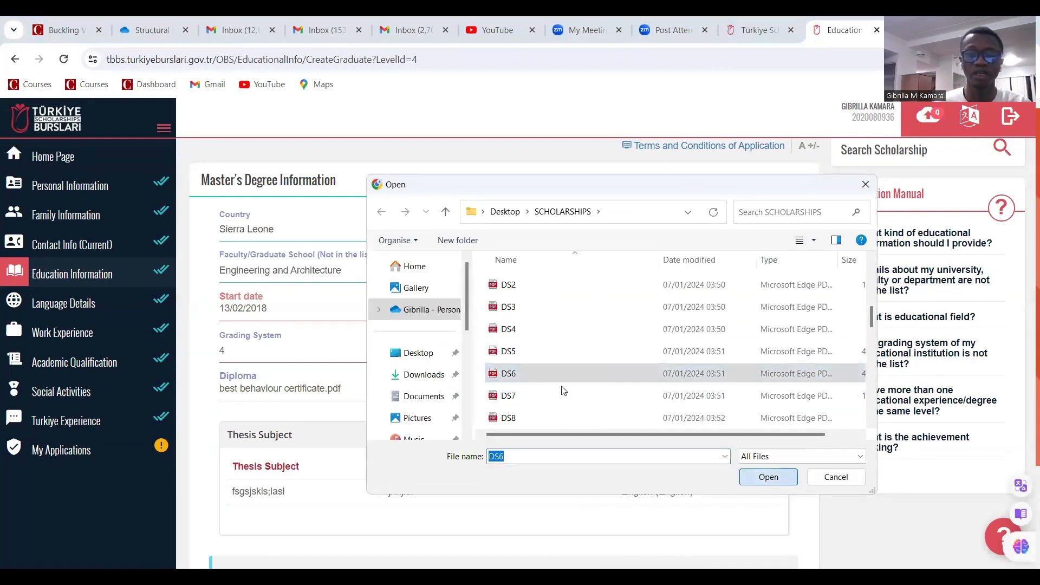
scroll(553, 434, up, 3)
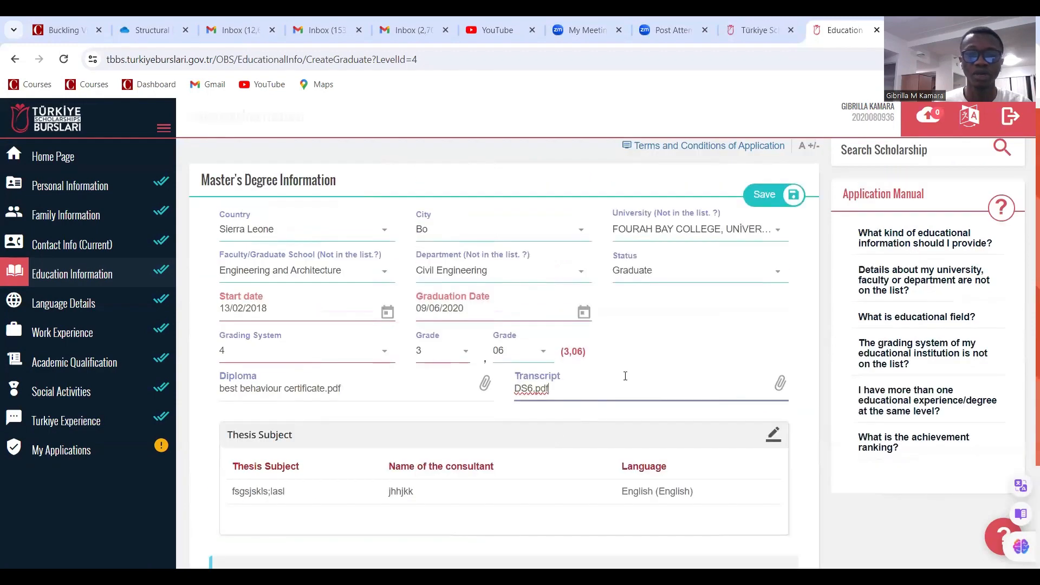
click(762, 195)
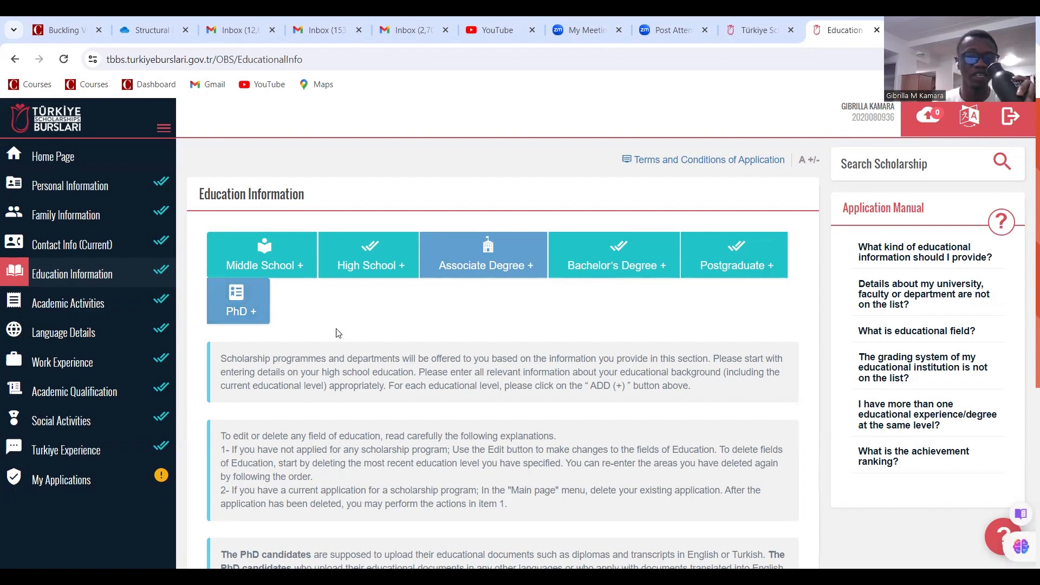
Scroll the Education Information table to check the new Fourah Bay College Civil Engineering row
scroll(474, 303, down, 5)
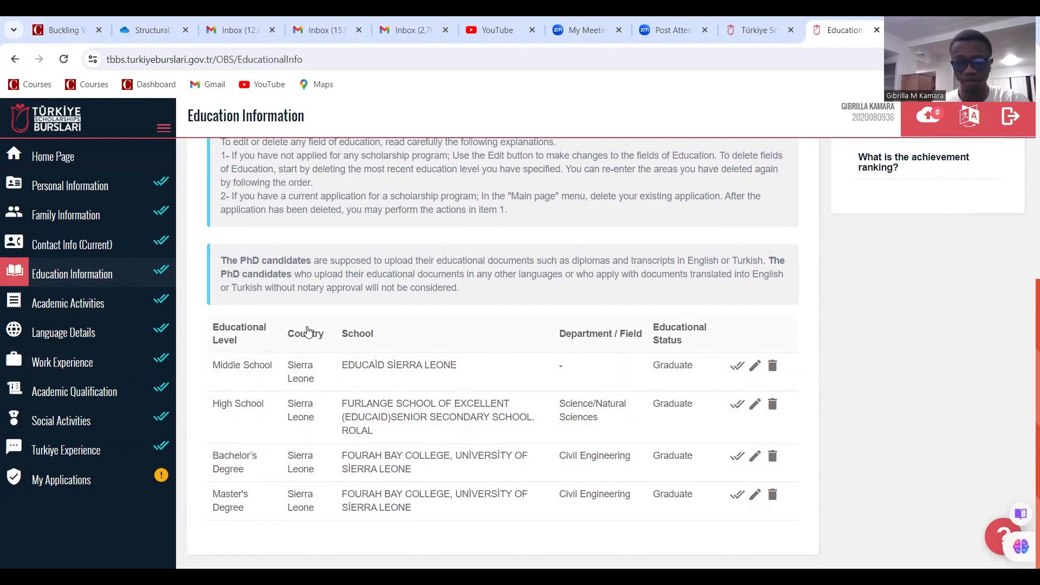
scroll(320, 338, up, 4)
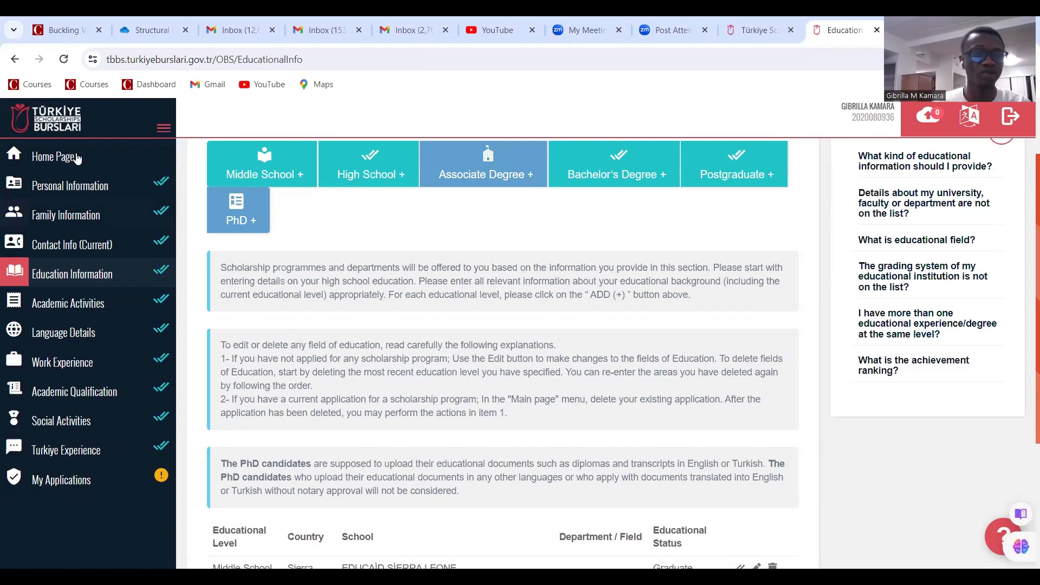
From the home page, apply to the PhD Graduate Scholarship Programme and accept the pre-application notice
click(90, 162)
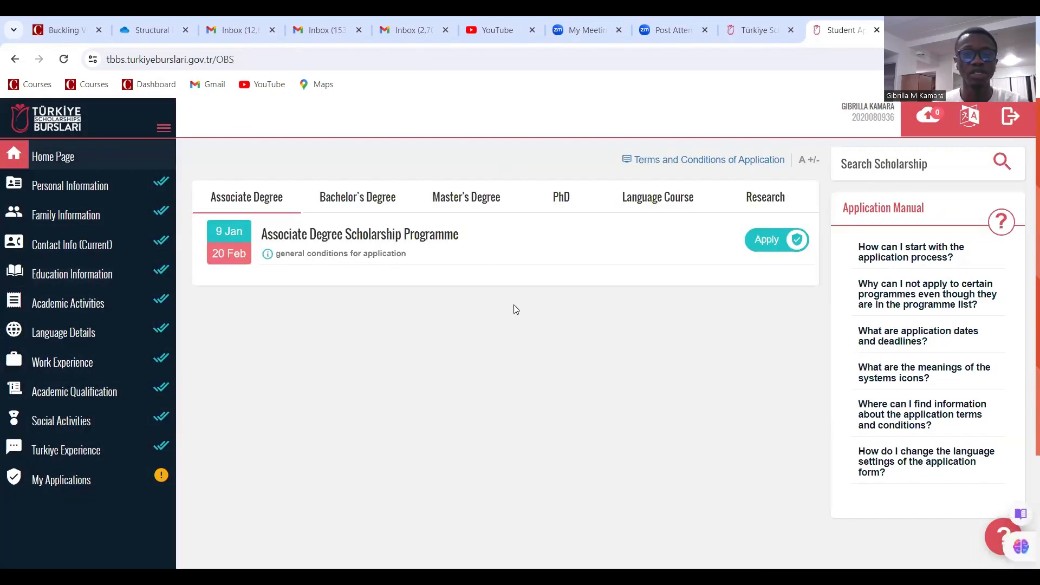
click(567, 204)
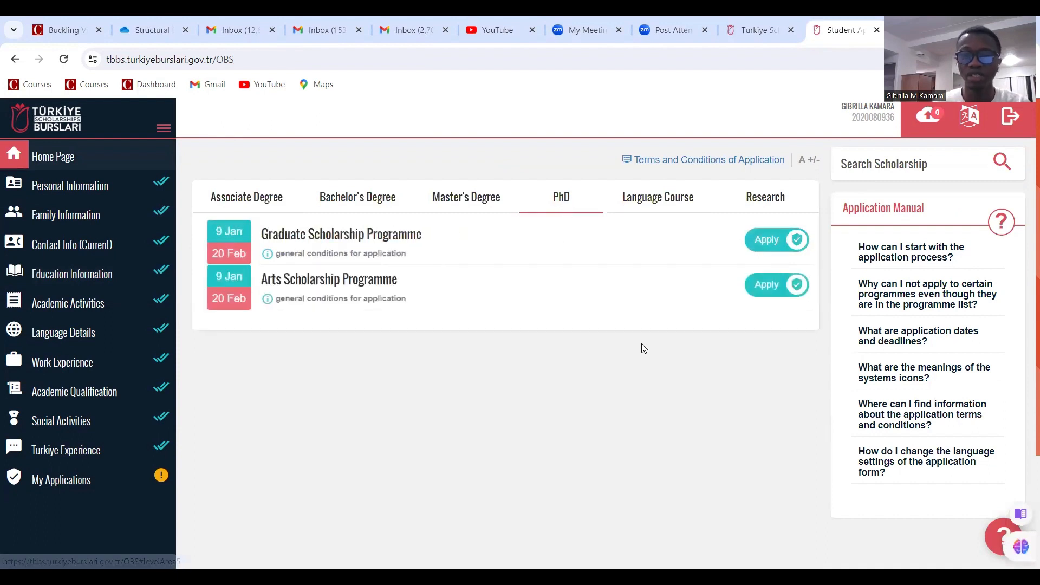
click(775, 249)
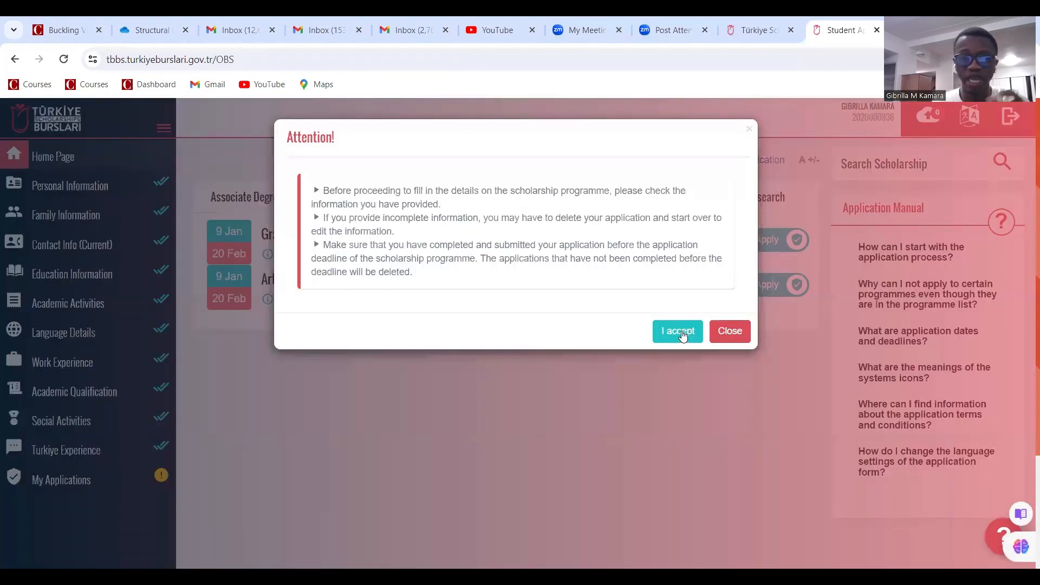
click(683, 331)
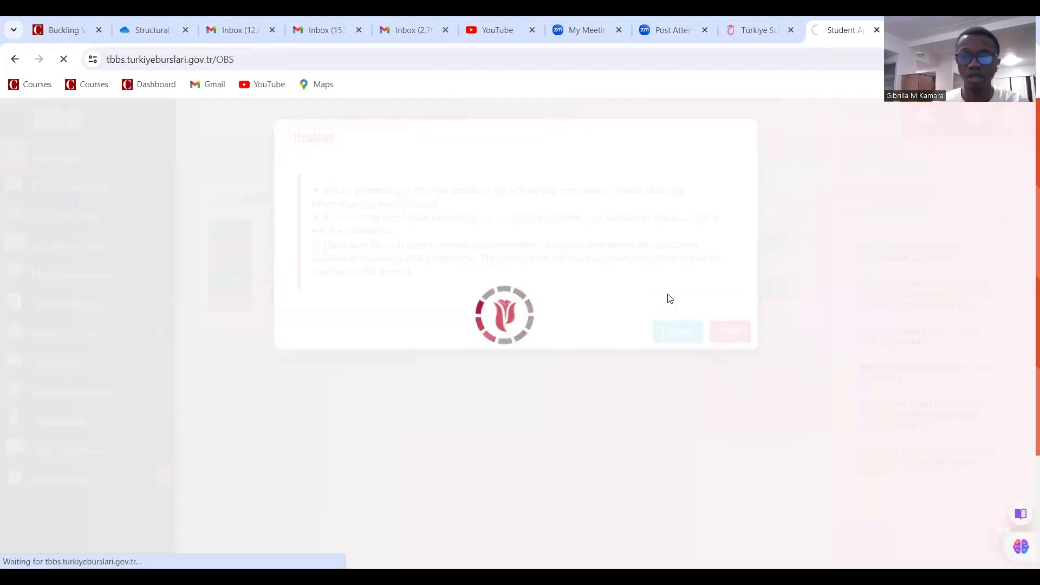
Agree to all application conditions and save them to reach the Preferences step
scroll(661, 299, down, 8)
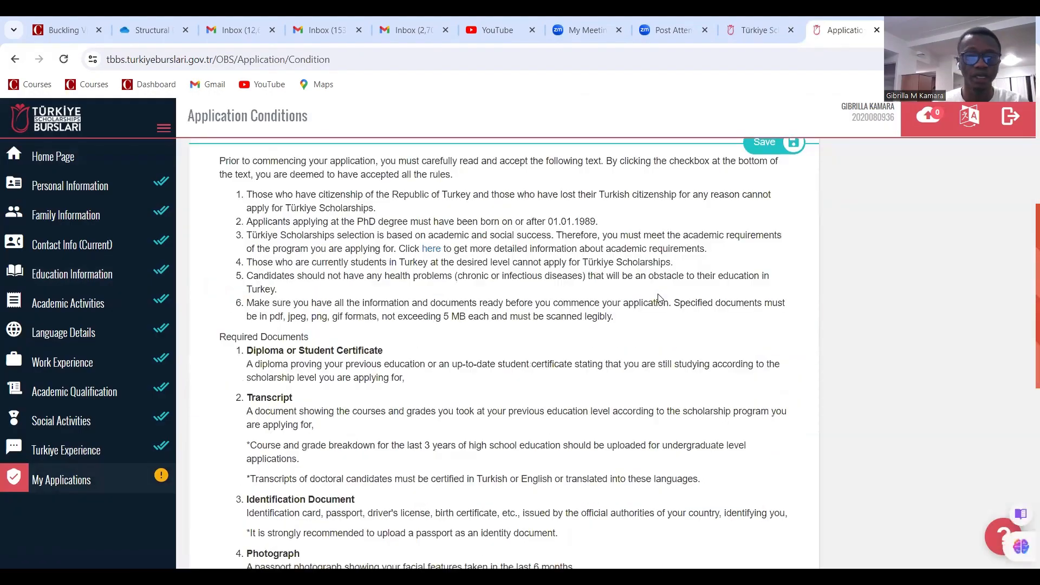
scroll(652, 301, down, 3)
scroll(653, 300, up, 3)
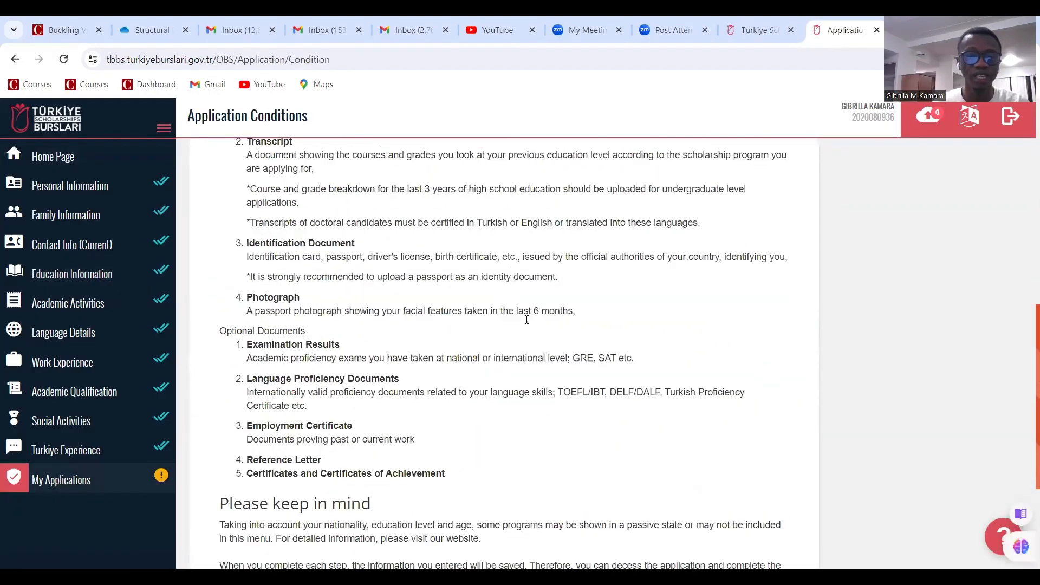
scroll(279, 504, down, 3)
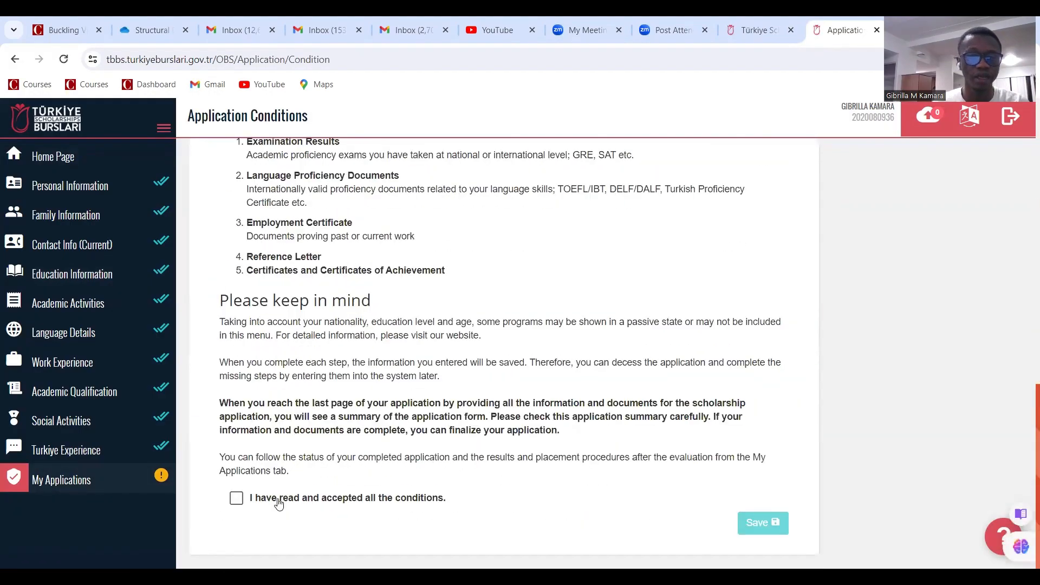
click(236, 502)
click(762, 522)
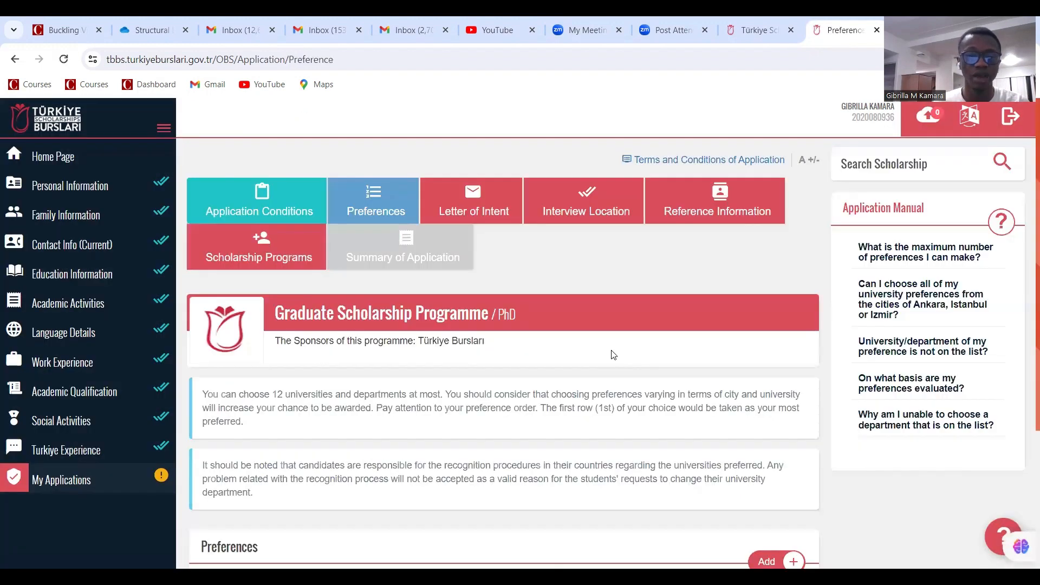
scroll(674, 369, down, 5)
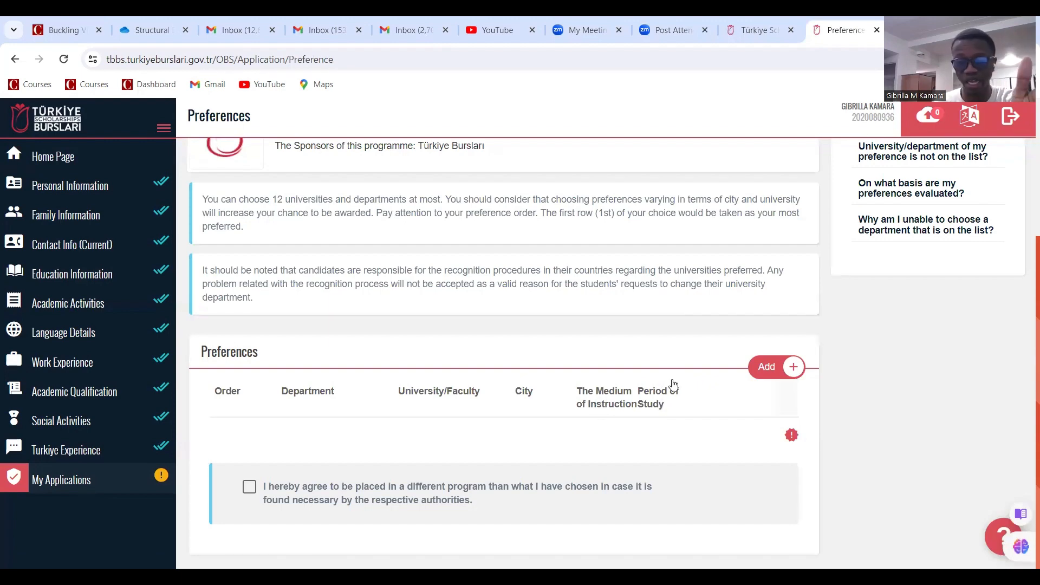
scroll(666, 384, up, 4)
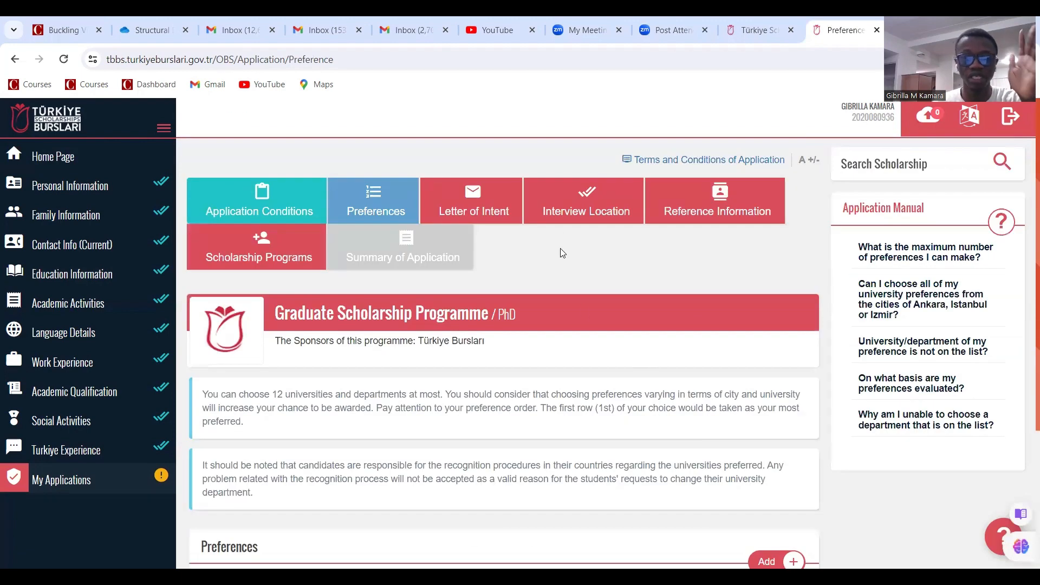